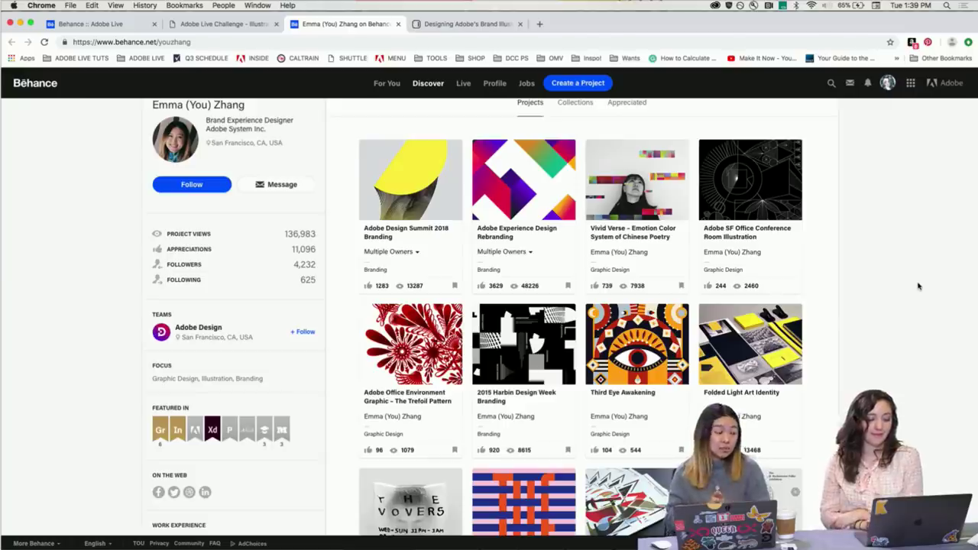
Scroll through the opening of the 'Designing Adobe's Brand Illustration Style' article.
scroll(918, 286, "down", 2)
scroll(918, 286, "down", 3)
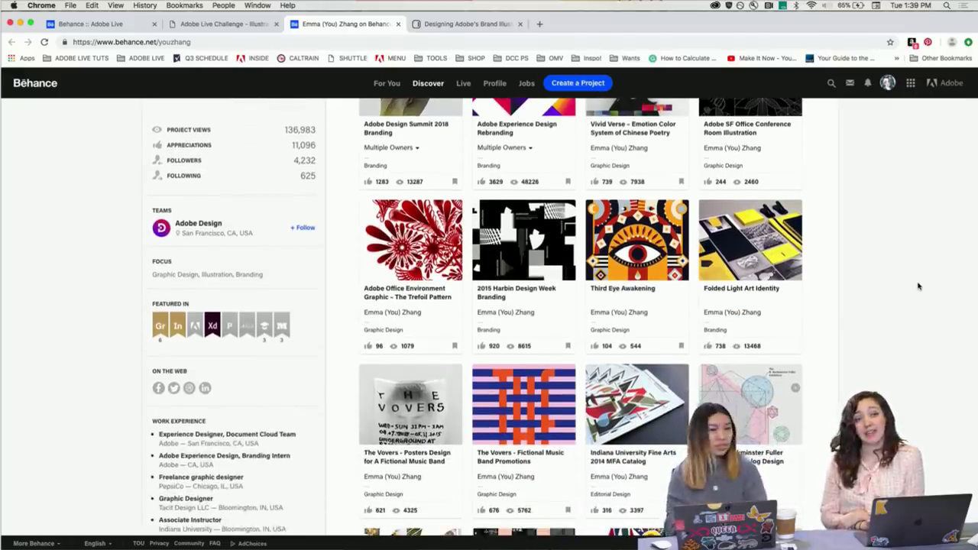
scroll(918, 286, "down", 6)
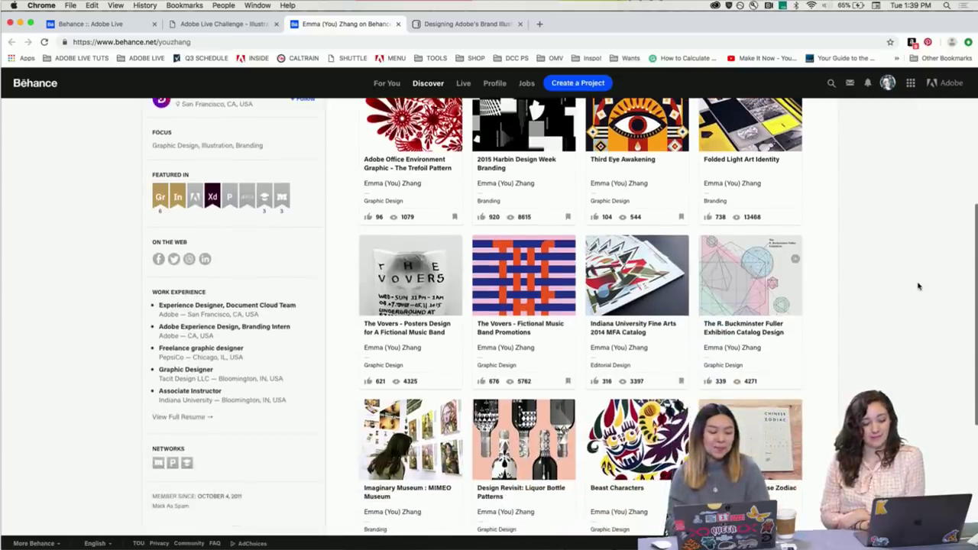
scroll(918, 285, "down", 7)
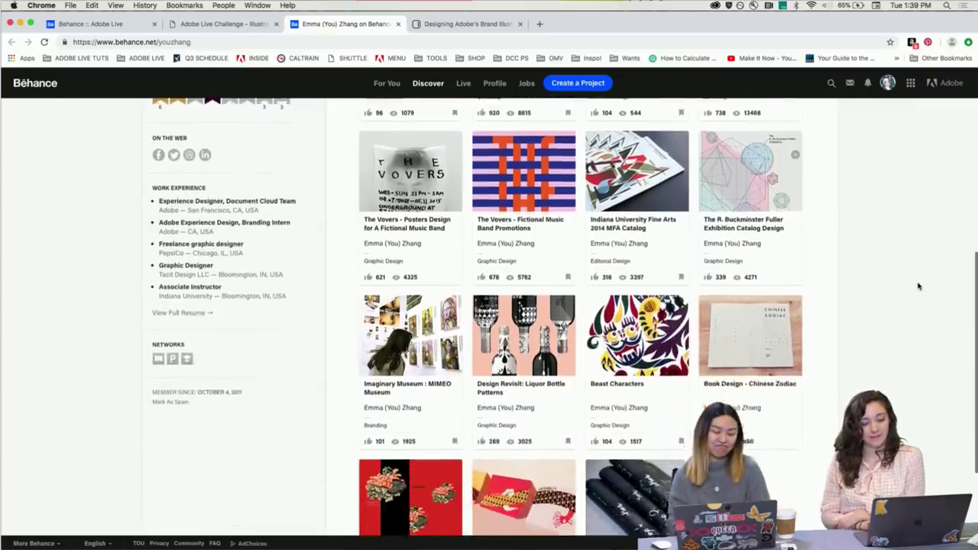
scroll(918, 286, "up", 10)
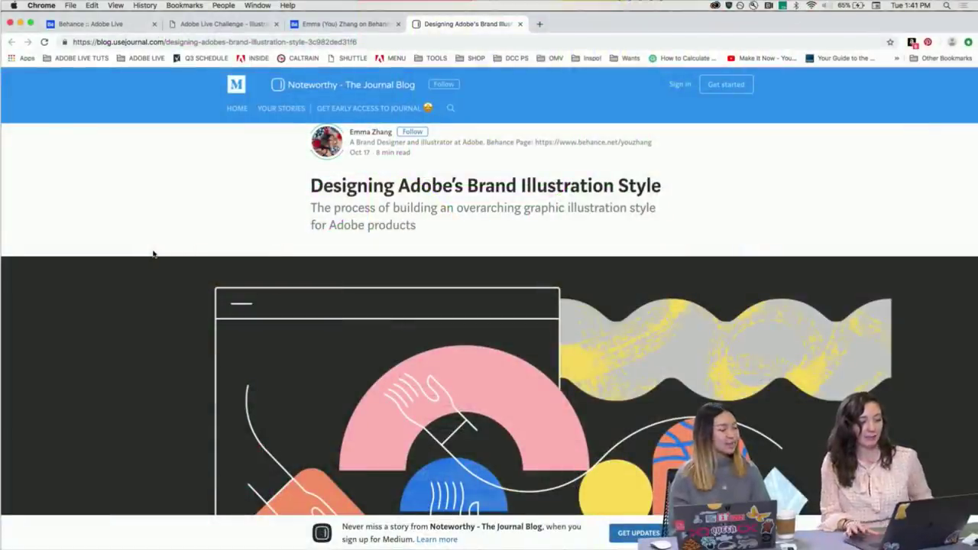
scroll(145, 267, "down", 2)
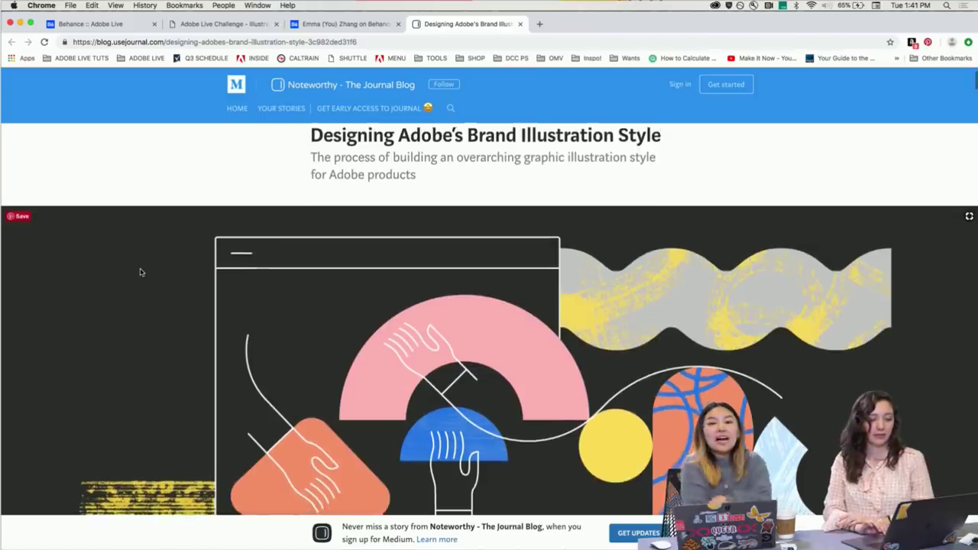
scroll(140, 271, "down", 3)
scroll(140, 272, "down", 4)
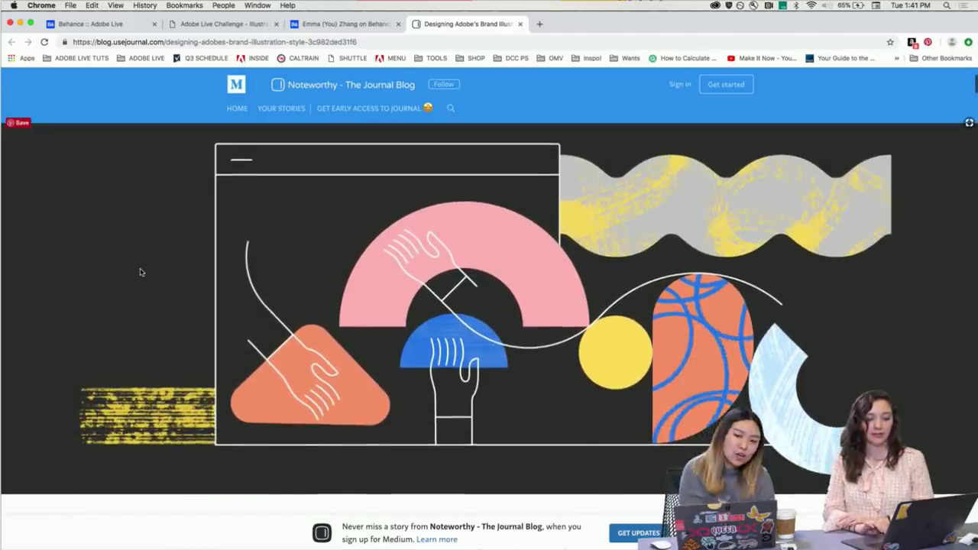
scroll(139, 272, "down", 3)
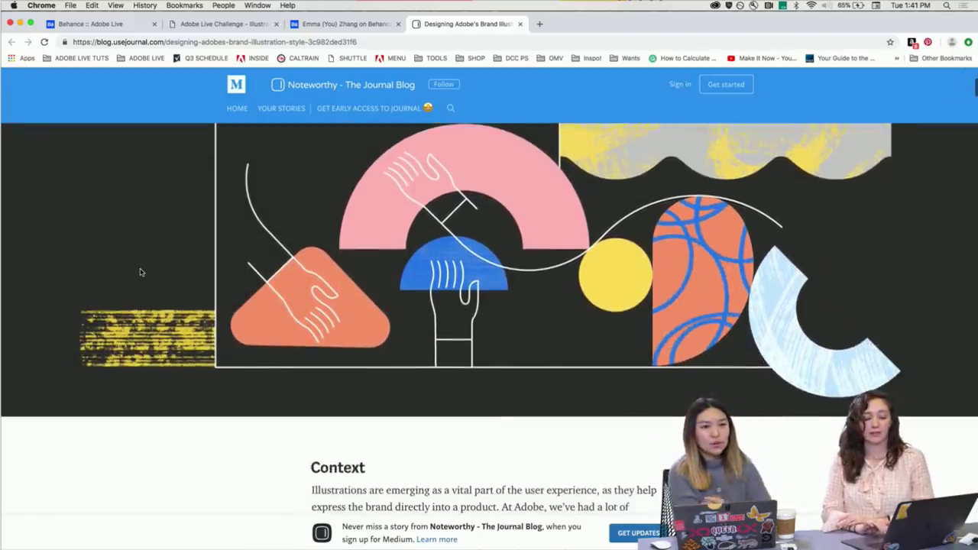
scroll(139, 272, "down", 1)
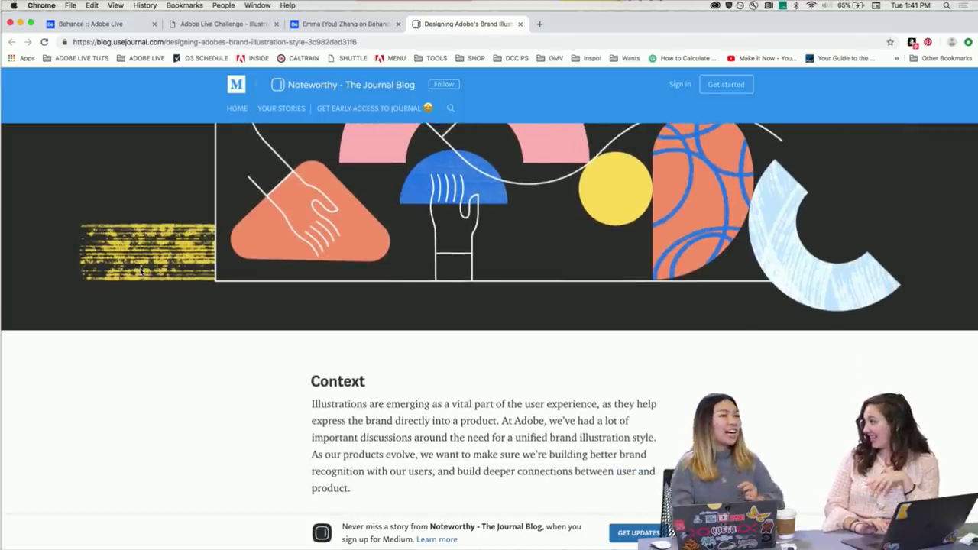
scroll(140, 272, "down", 4)
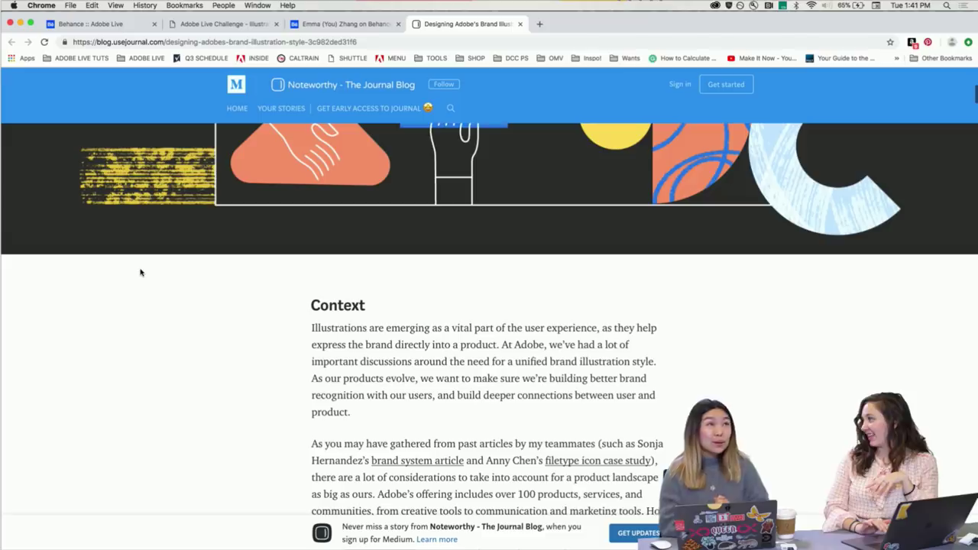
scroll(140, 272, "down", 2)
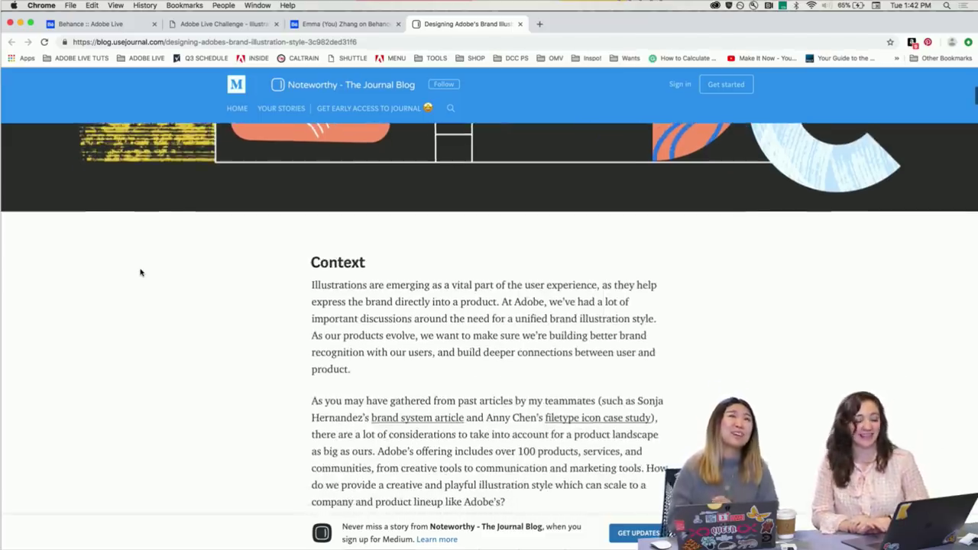
scroll(139, 272, "down", 3)
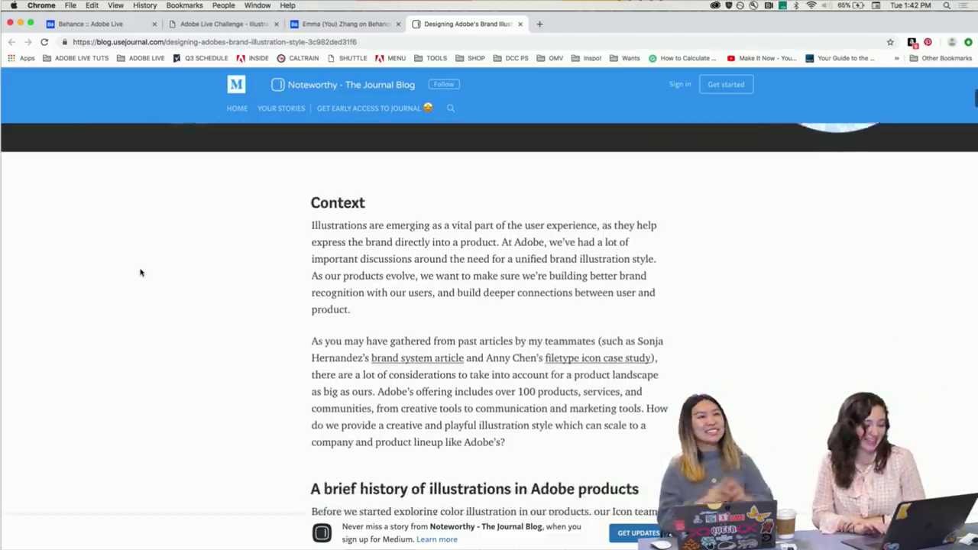
scroll(140, 272, "down", 8)
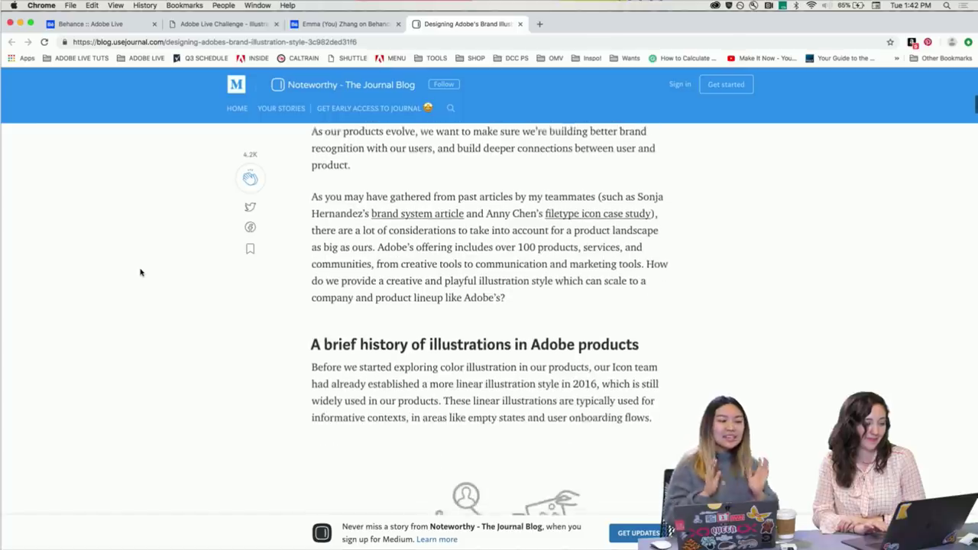
scroll(140, 272, "down", 9)
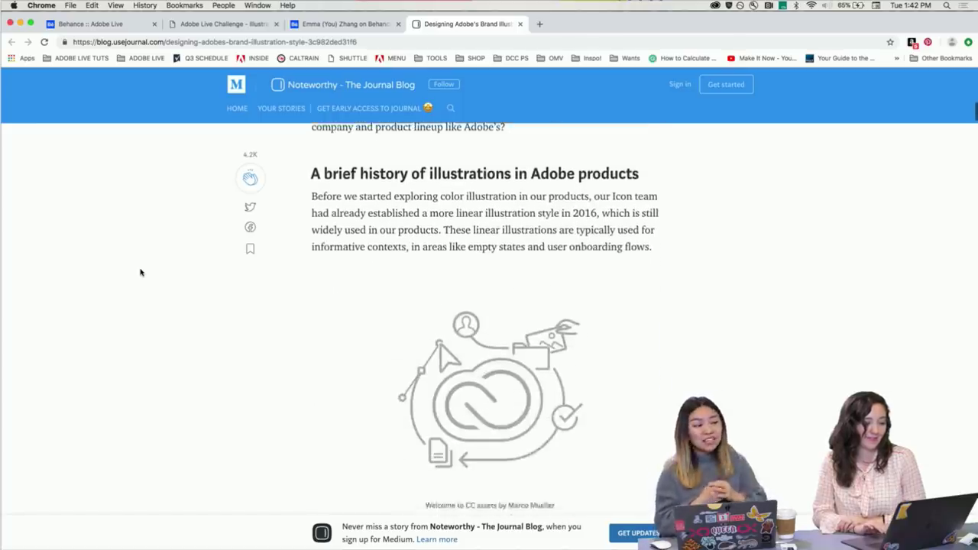
scroll(139, 272, "down", 1)
scroll(163, 323, "down", 3)
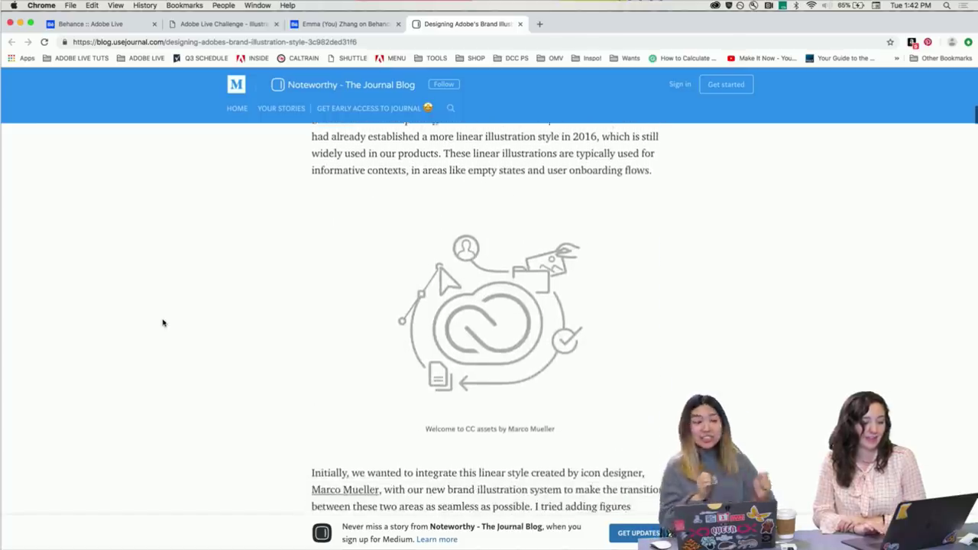
scroll(163, 323, "down", 1)
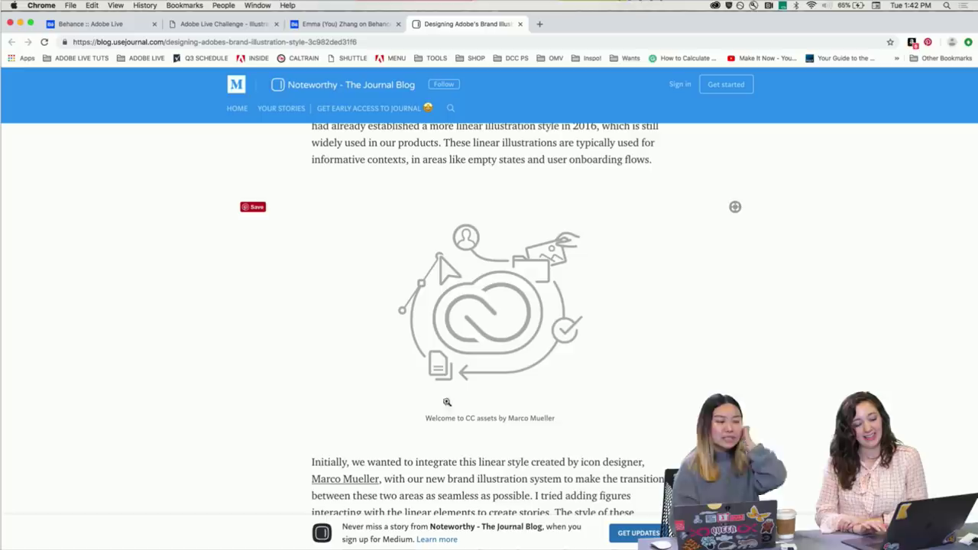
scroll(403, 352, "down", 3)
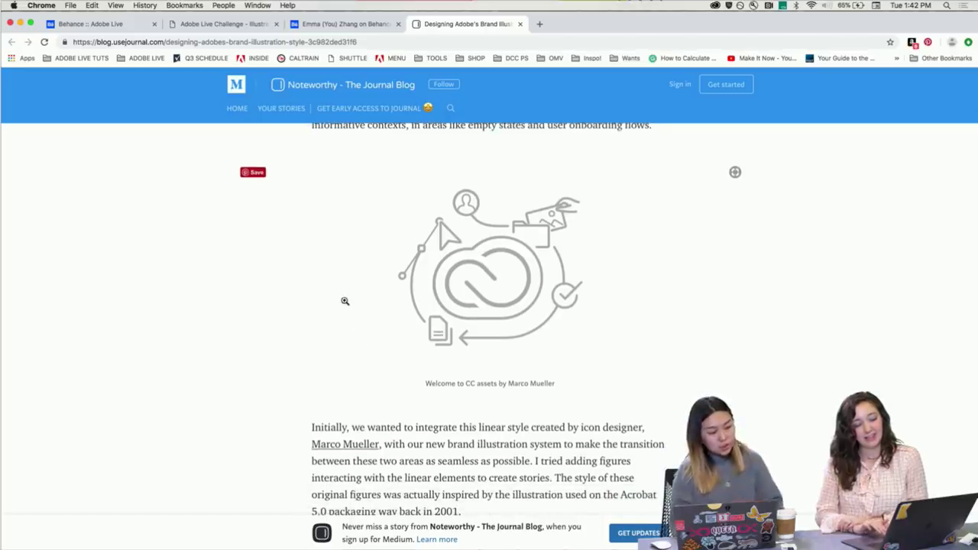
scroll(345, 301, "down", 5)
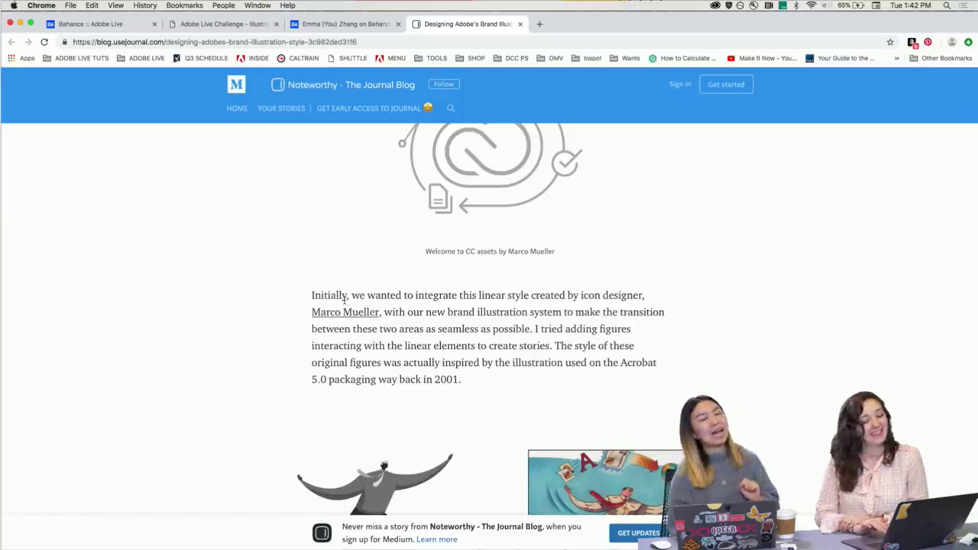
scroll(344, 301, "down", 5)
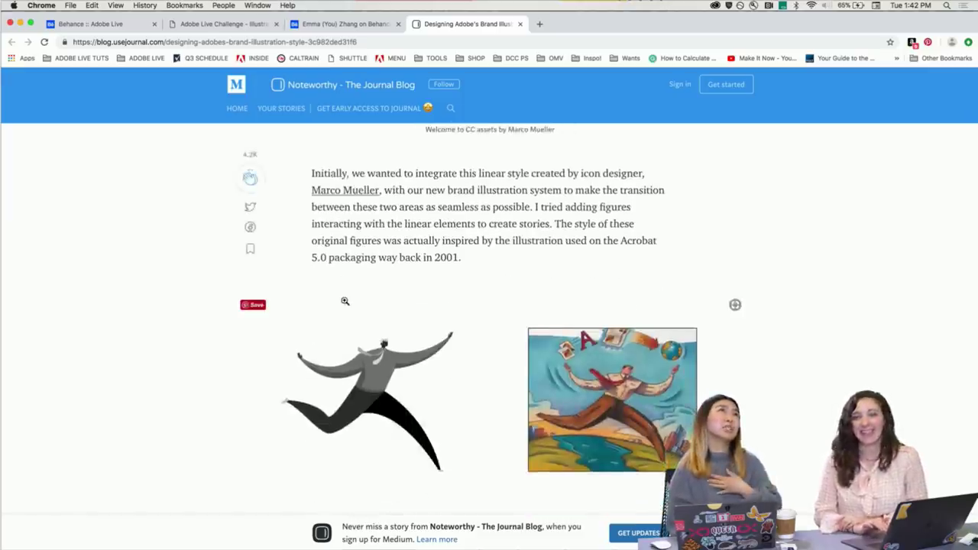
scroll(344, 301, "up", 8)
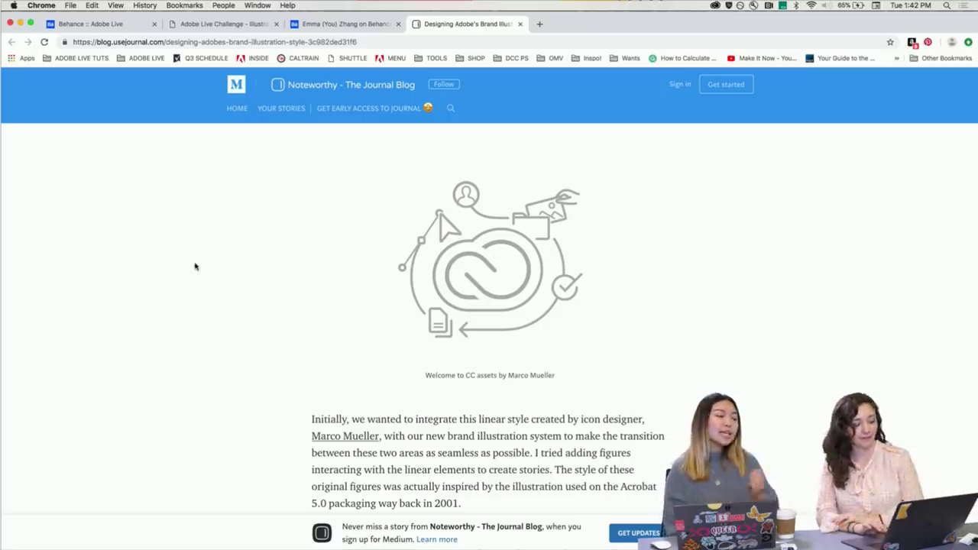
Scroll past the running-figures illustration and Kyle Webster quote to the Spectrum banner section.
scroll(194, 334, "down", 1)
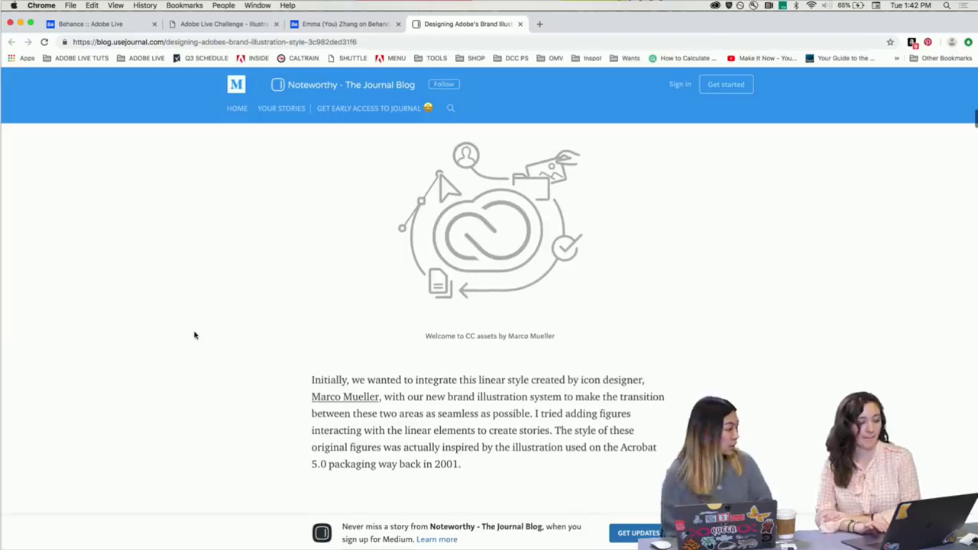
scroll(279, 423, "down", 1)
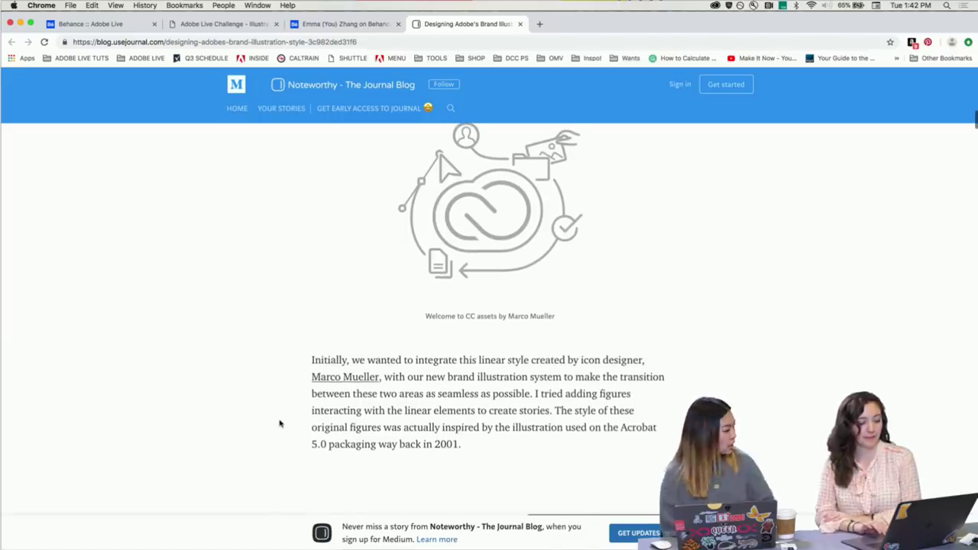
scroll(280, 423, "down", 5)
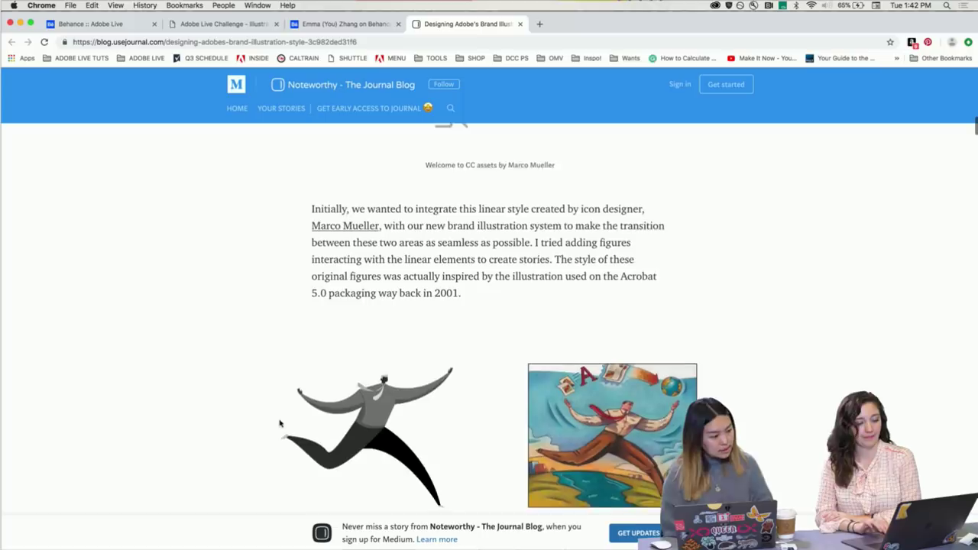
scroll(280, 420, "down", 2)
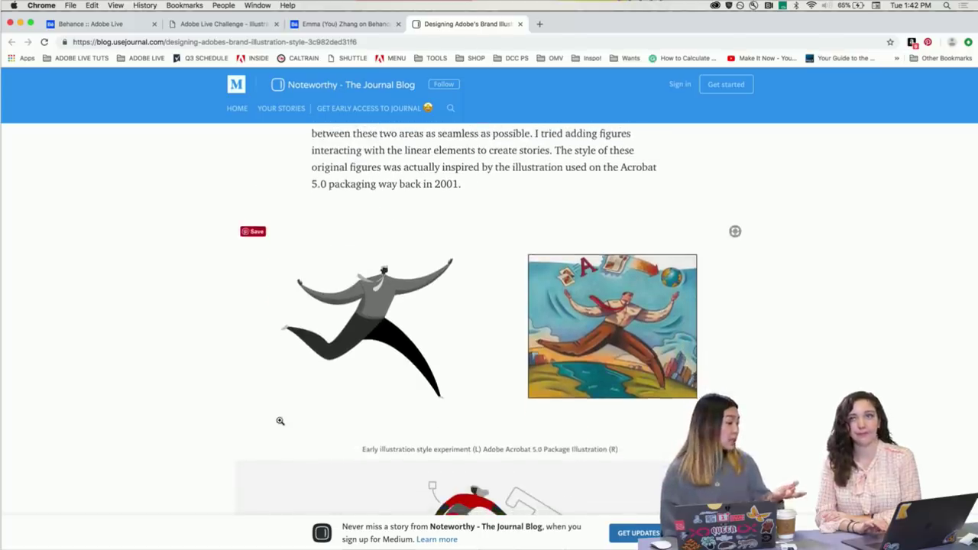
scroll(280, 421, "down", 1)
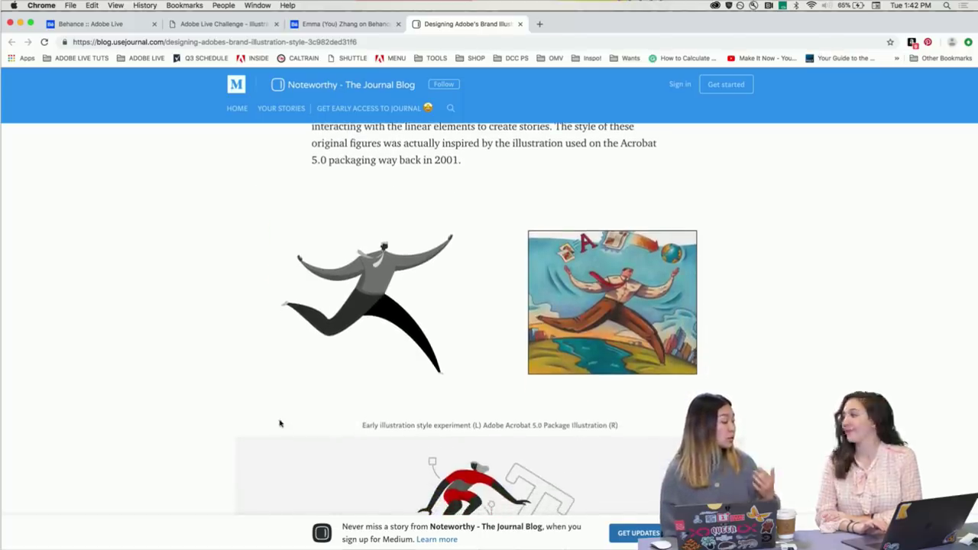
scroll(277, 429, "down", 2)
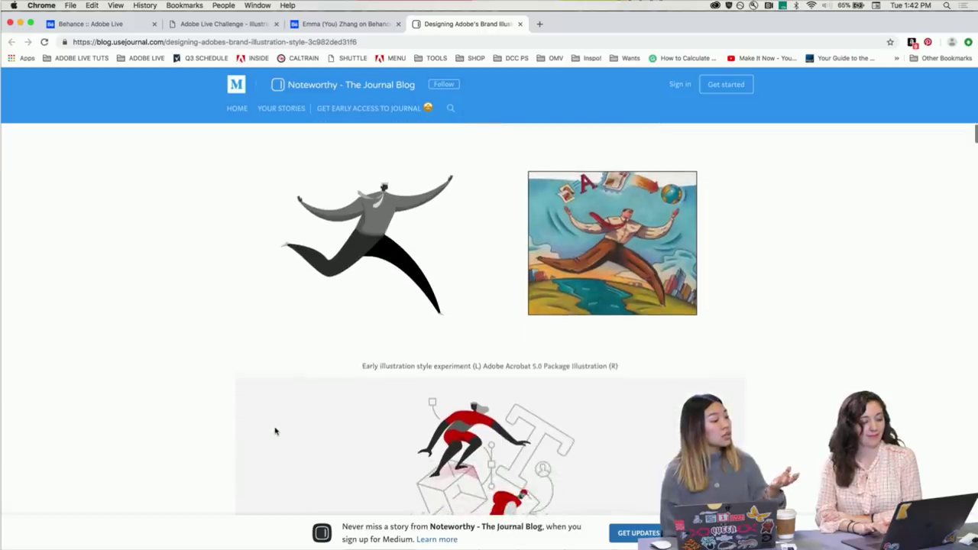
scroll(276, 431, "down", 2)
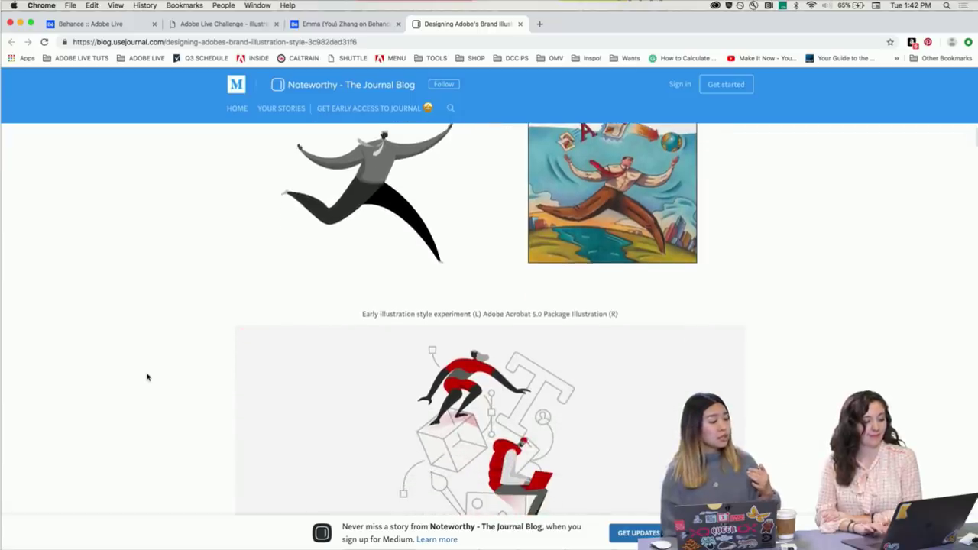
scroll(147, 377, "down", 4)
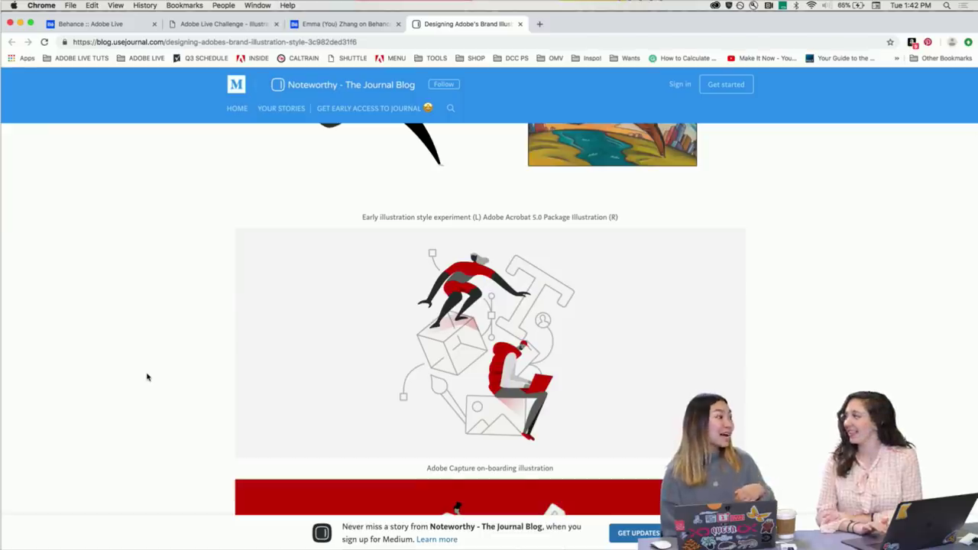
scroll(148, 377, "down", 6)
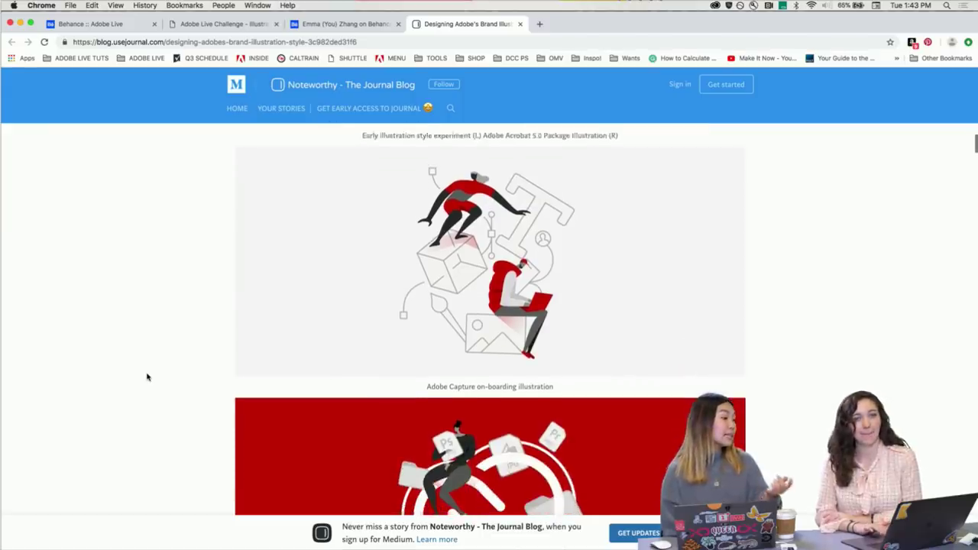
scroll(147, 377, "down", 3)
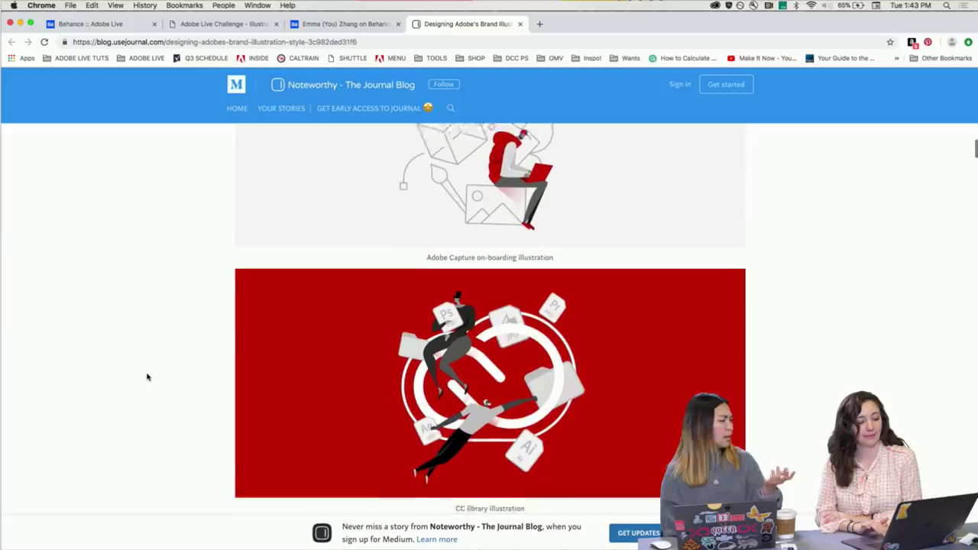
scroll(135, 339, "down", 2)
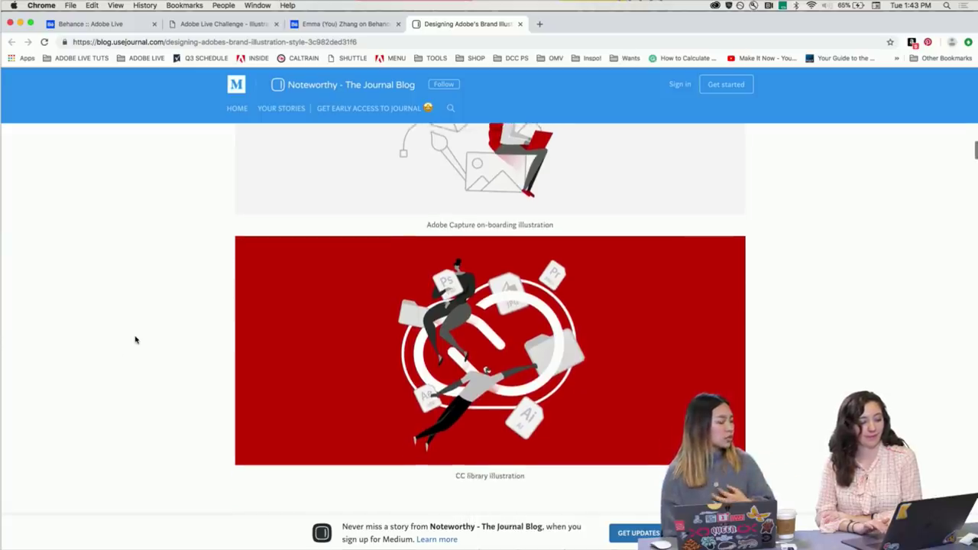
scroll(123, 372, "down", 4)
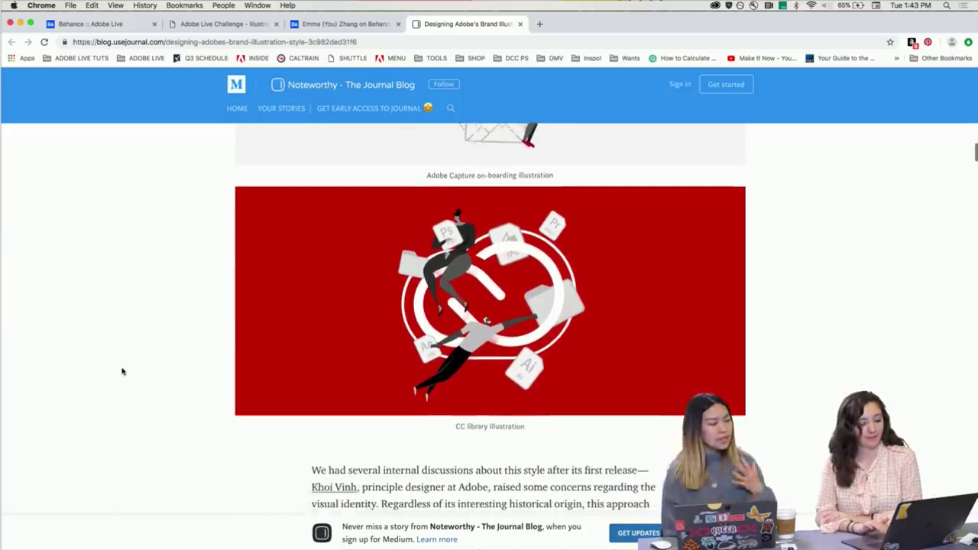
scroll(122, 372, "down", 5)
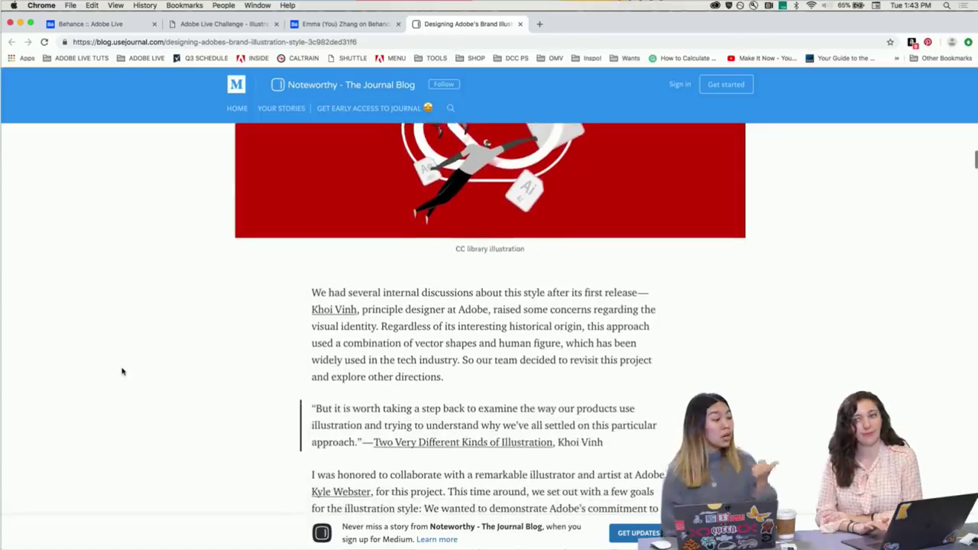
scroll(122, 372, "down", 9)
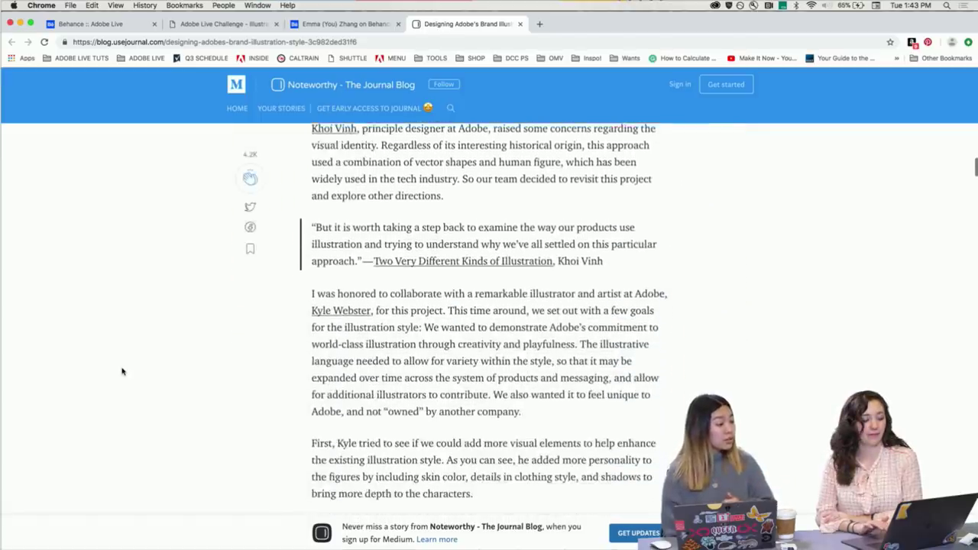
scroll(122, 371, "down", 7)
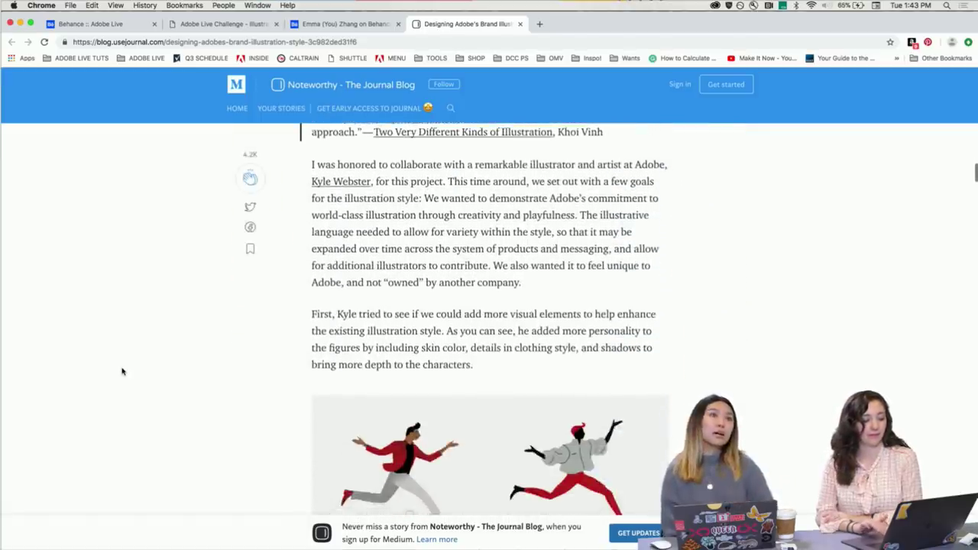
scroll(122, 371, "down", 2)
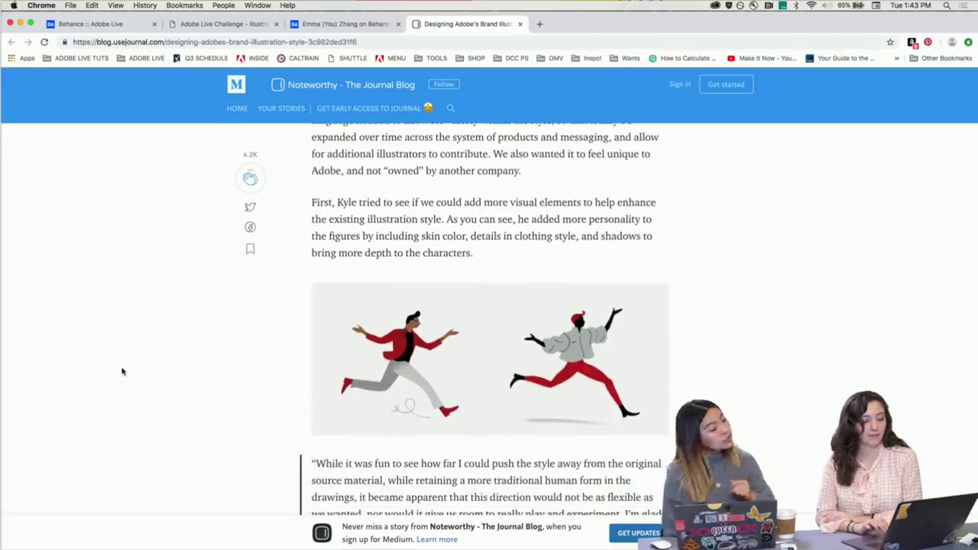
scroll(121, 371, "down", 5)
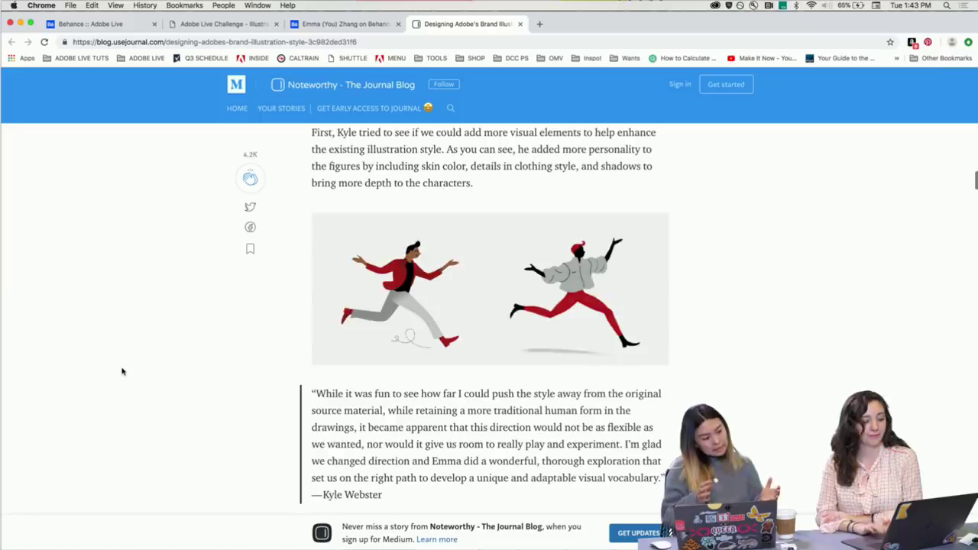
scroll(122, 371, "down", 1)
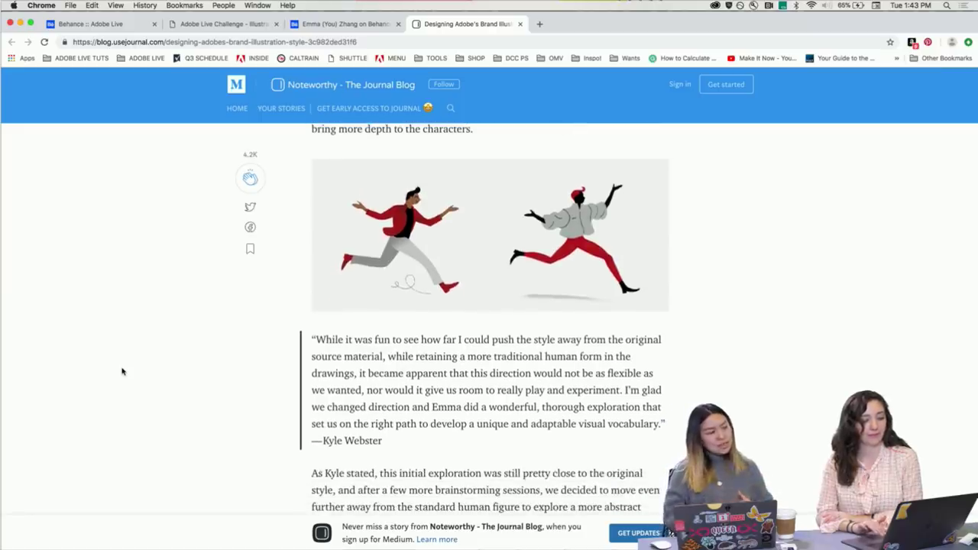
scroll(121, 371, "down", 14)
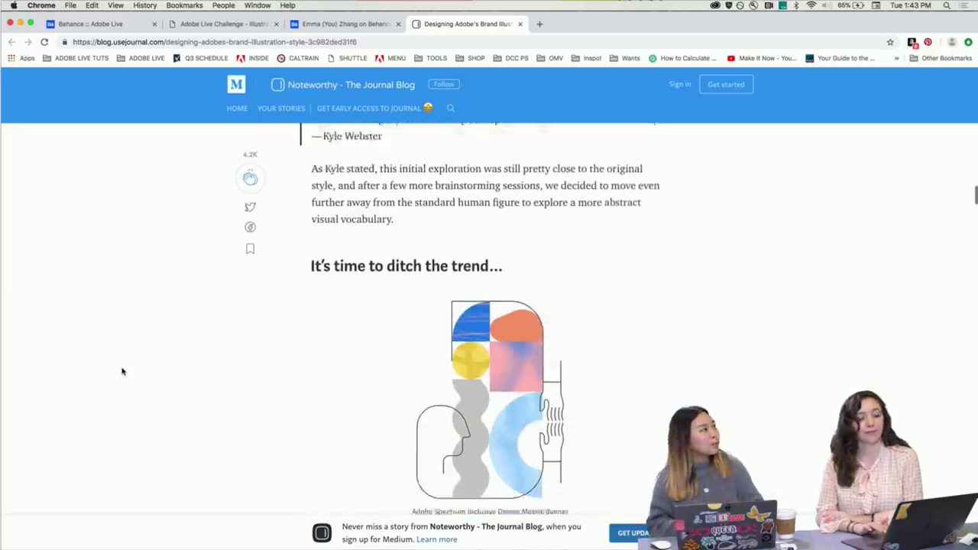
scroll(121, 371, "down", 2)
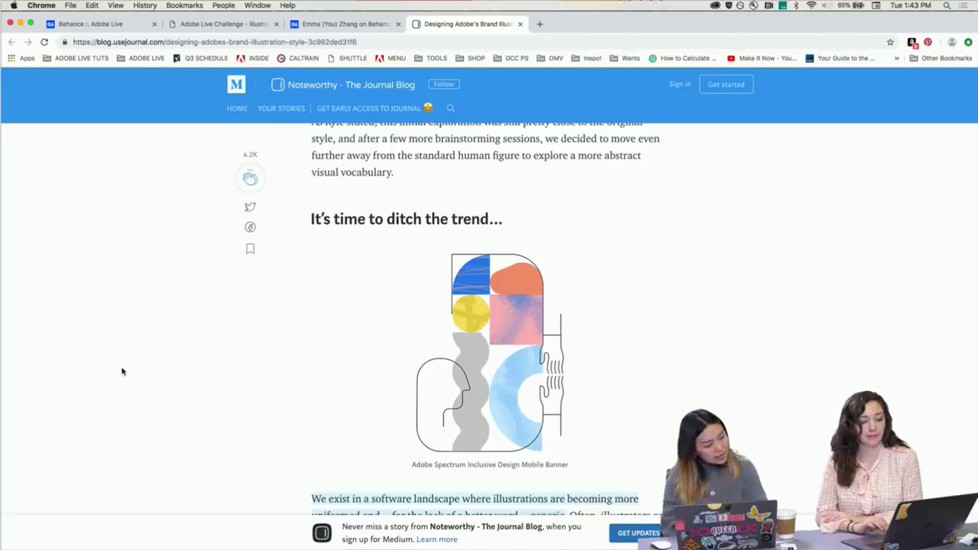
scroll(122, 371, "down", 1)
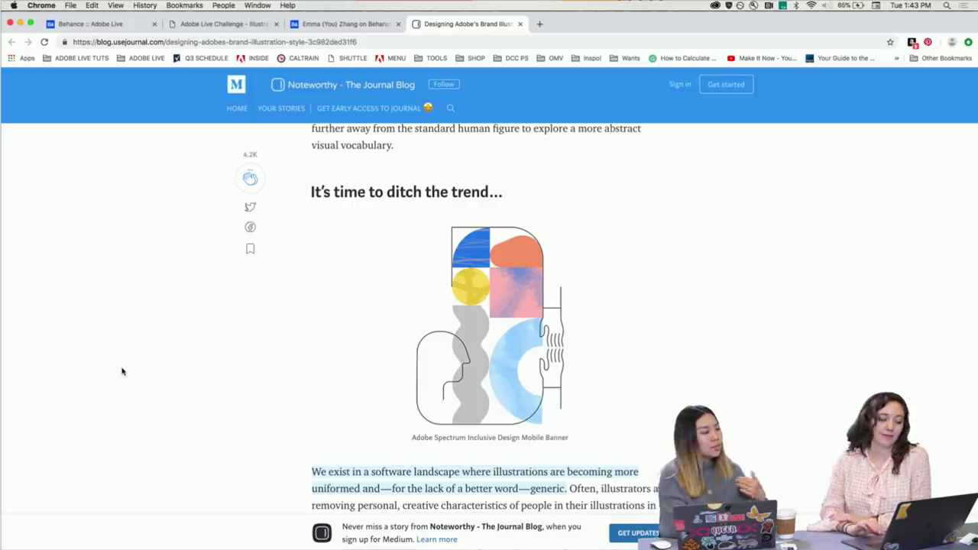
Scroll past Human forms and the Egyptian illustration to the Texture Options A–F grid.
scroll(121, 372, "down", 1)
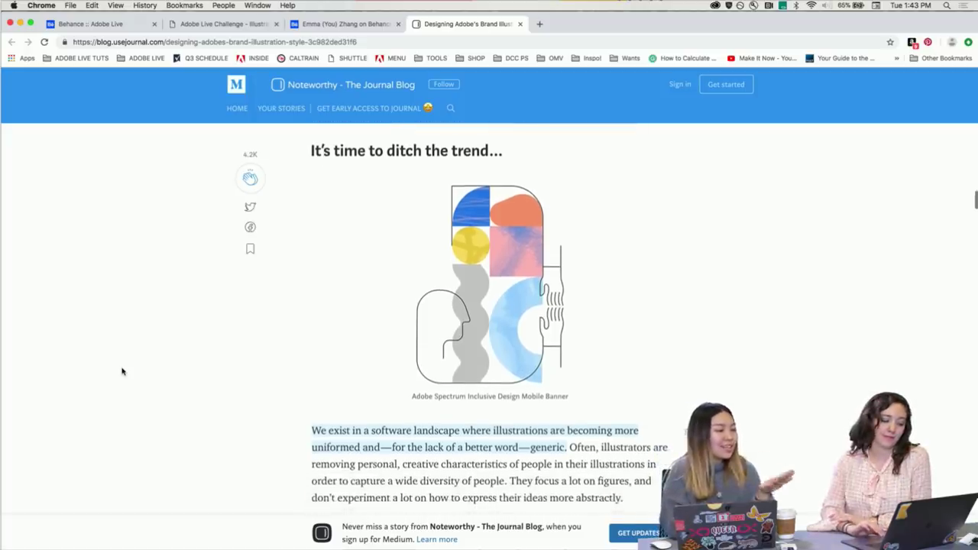
scroll(122, 371, "down", 5)
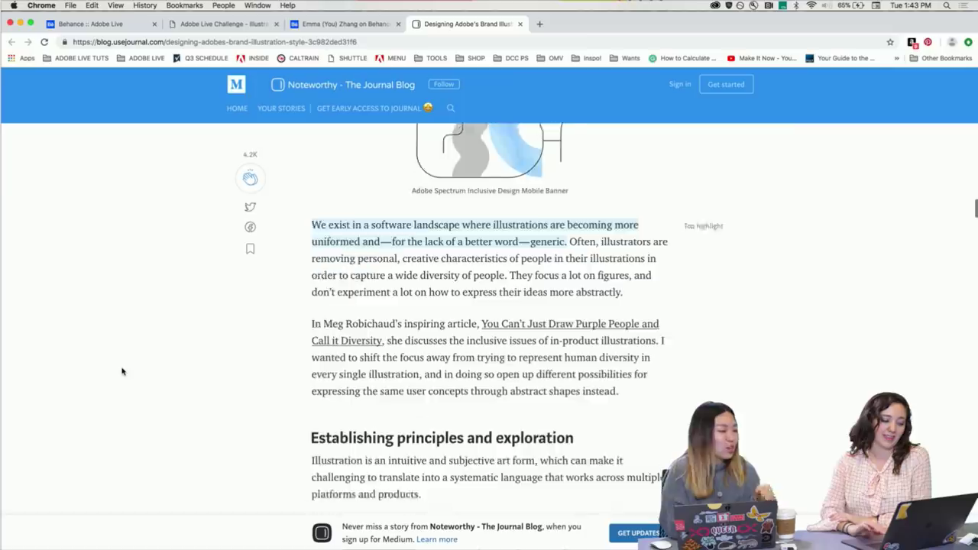
scroll(121, 372, "down", 9)
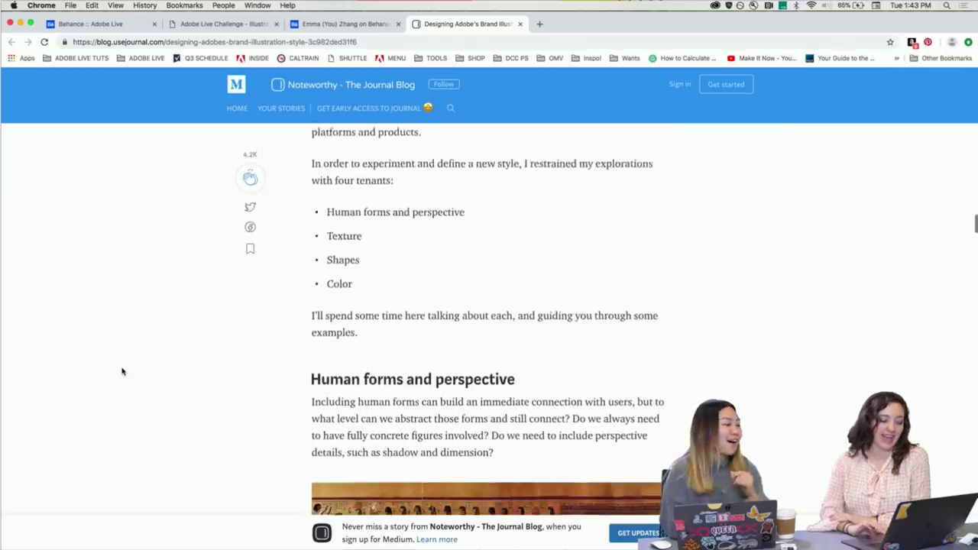
scroll(122, 371, "down", 3)
scroll(121, 371, "down", 2)
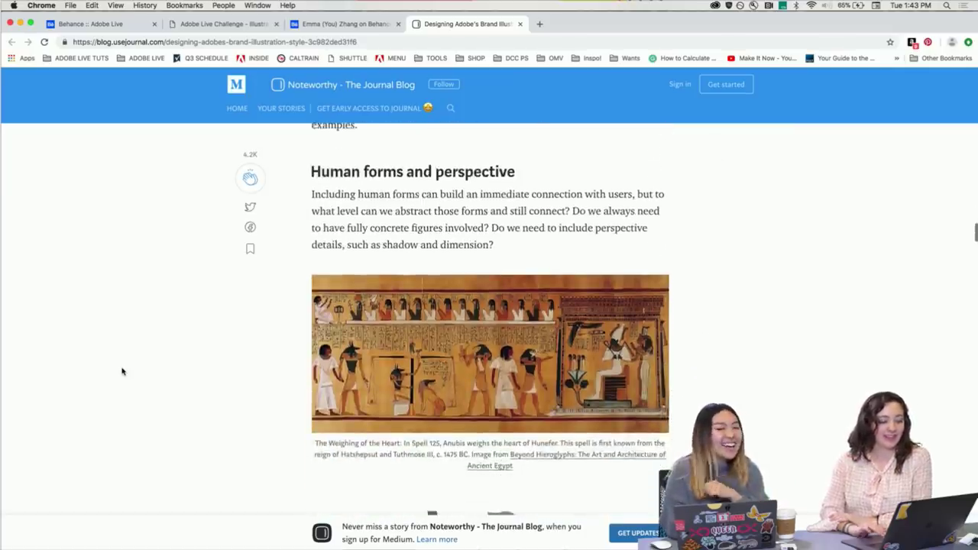
scroll(121, 371, "down", 2)
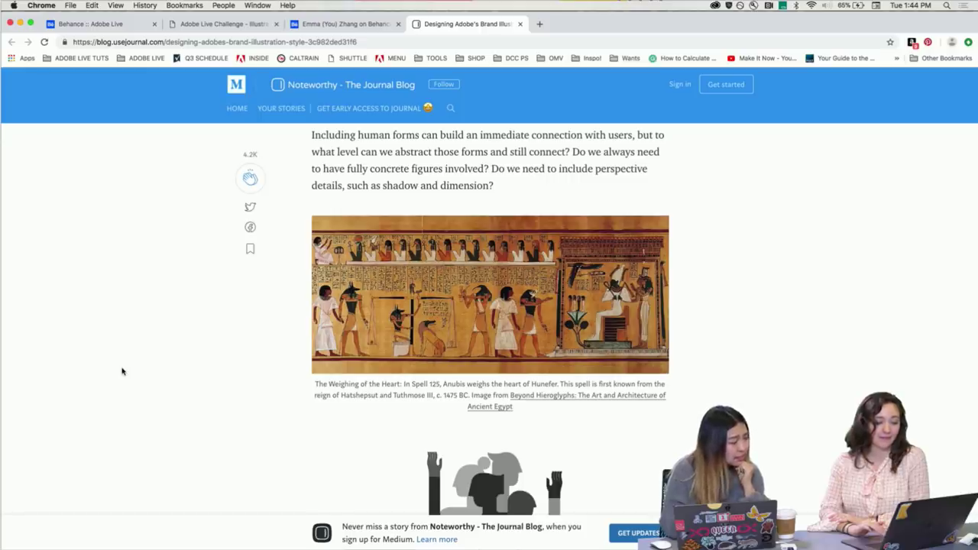
scroll(122, 371, "down", 2)
scroll(121, 371, "down", 1)
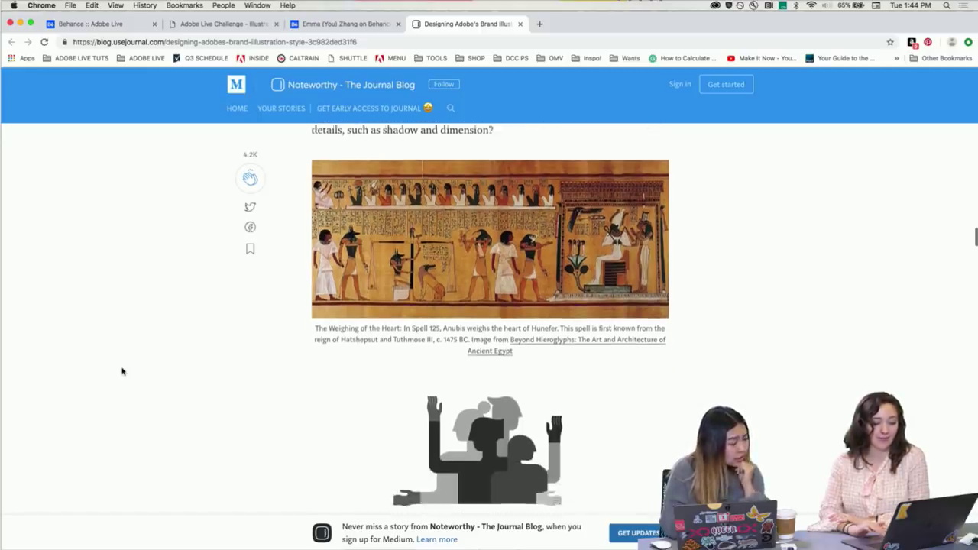
scroll(122, 371, "down", 2)
scroll(194, 411, "down", 1)
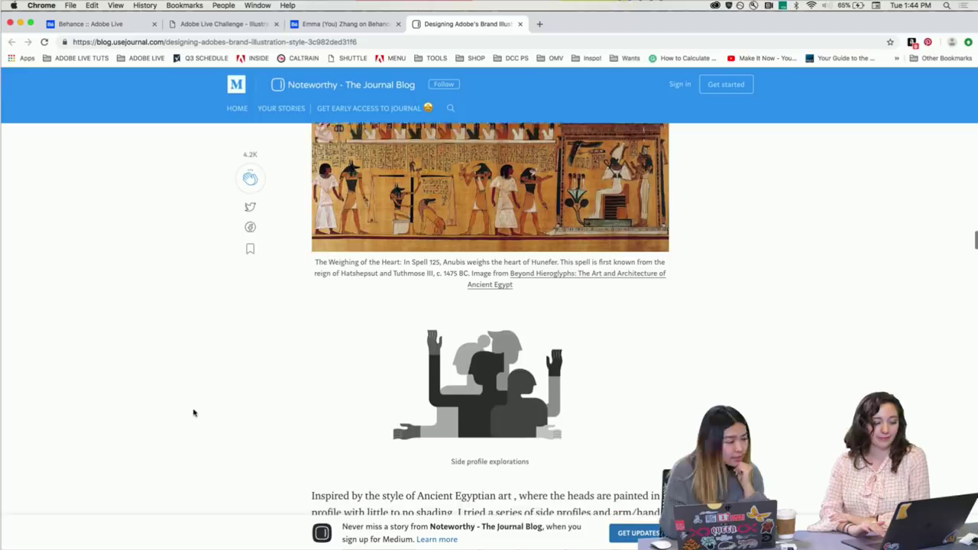
scroll(194, 413, "down", 1)
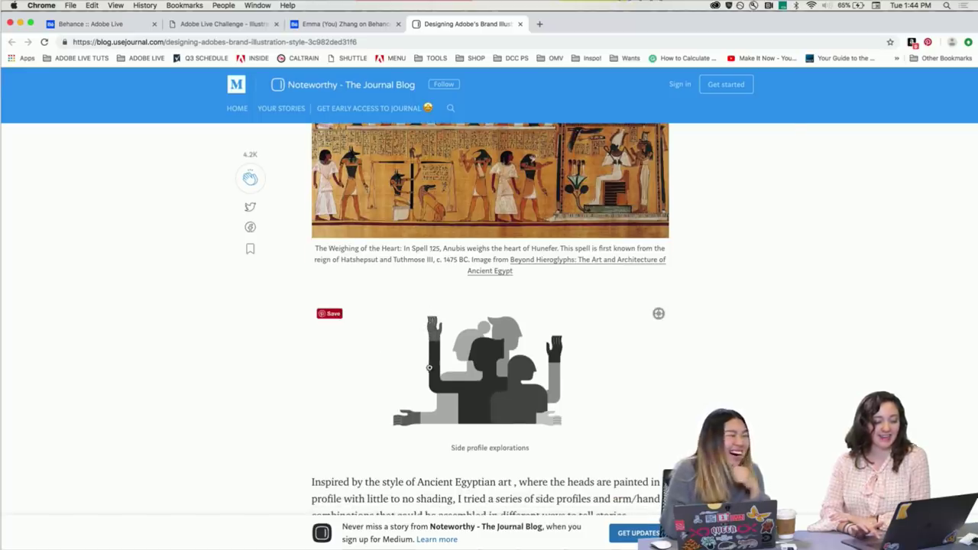
scroll(321, 382, "down", 3)
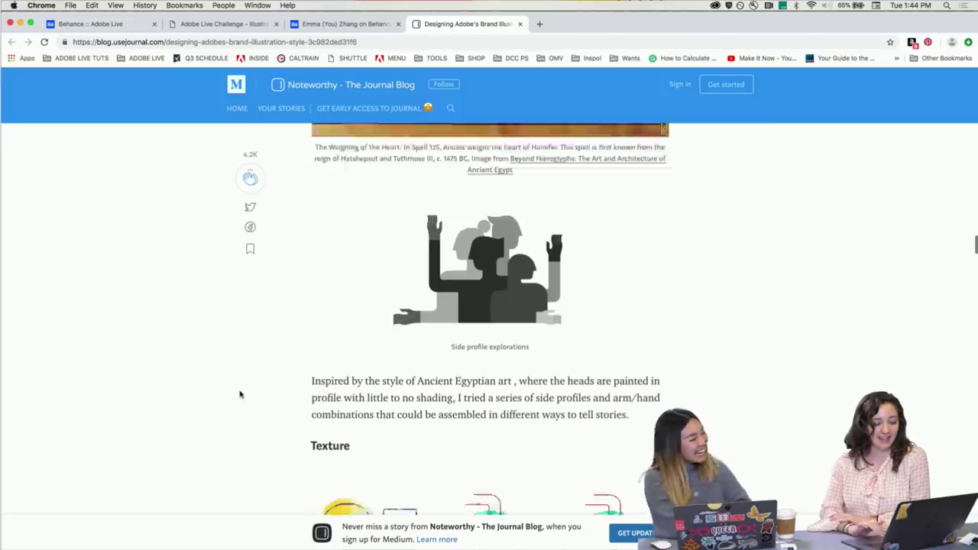
scroll(239, 394, "down", 5)
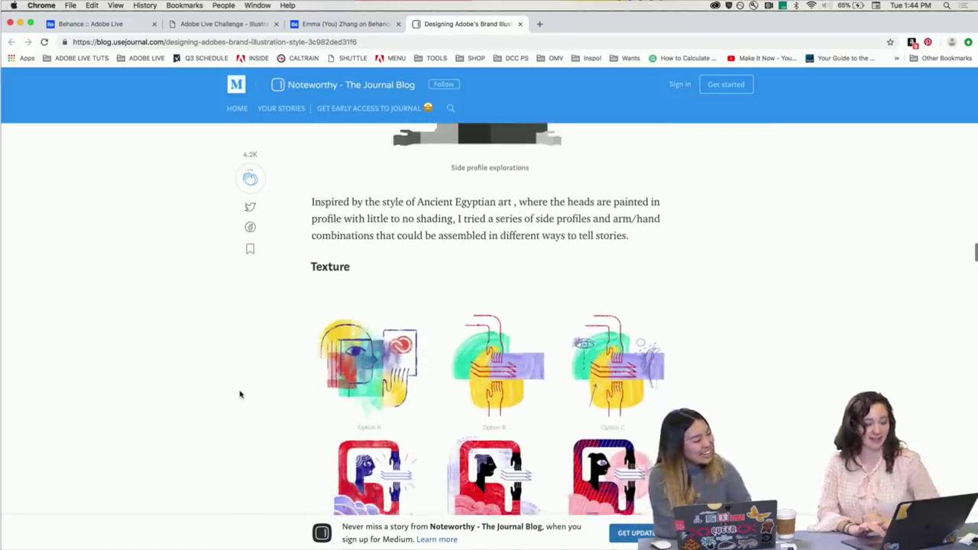
scroll(239, 394, "down", 2)
scroll(239, 394, "down", 1)
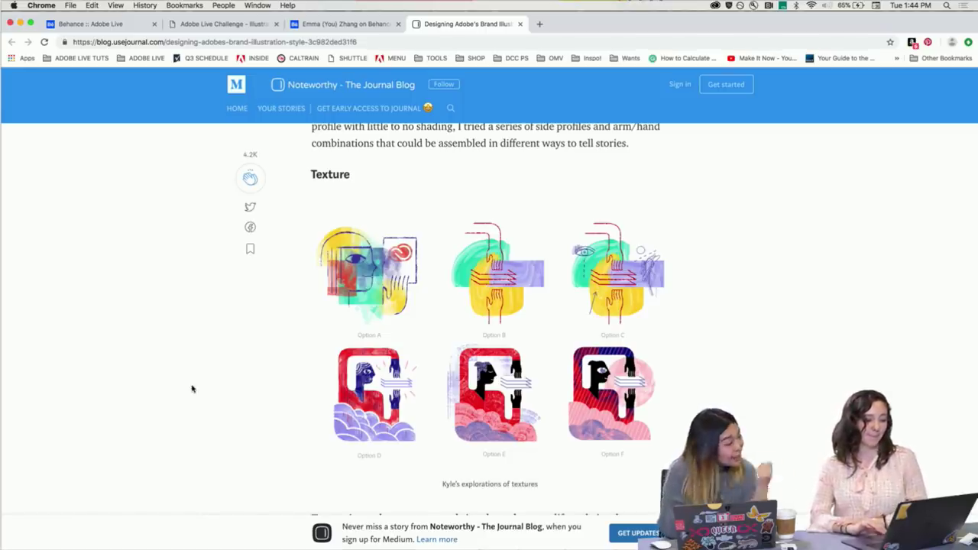
Enlarge and close the texture options grid, then continue down to the Rodchenko Books! poster.
scroll(192, 389, "down", 1)
left_click(382, 334)
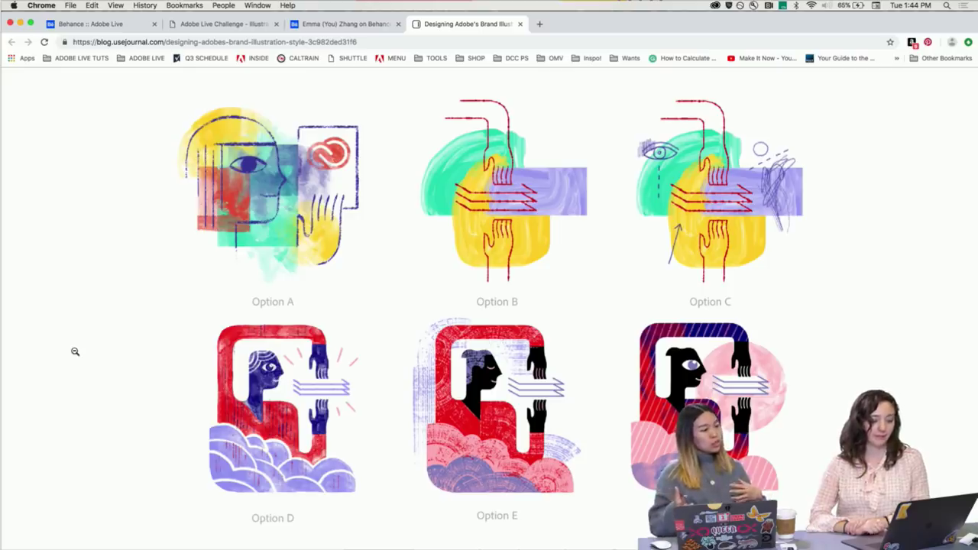
left_click(204, 344)
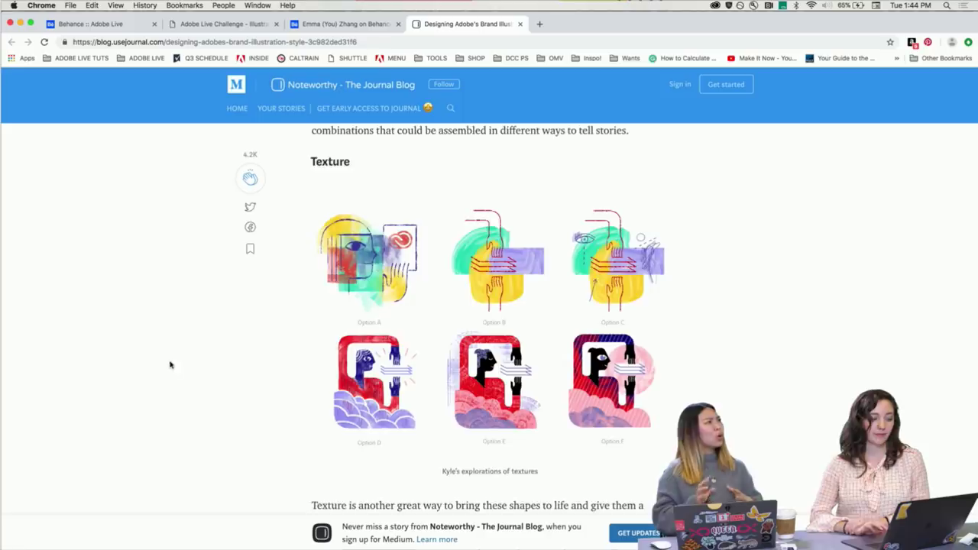
scroll(171, 366, "down", 3)
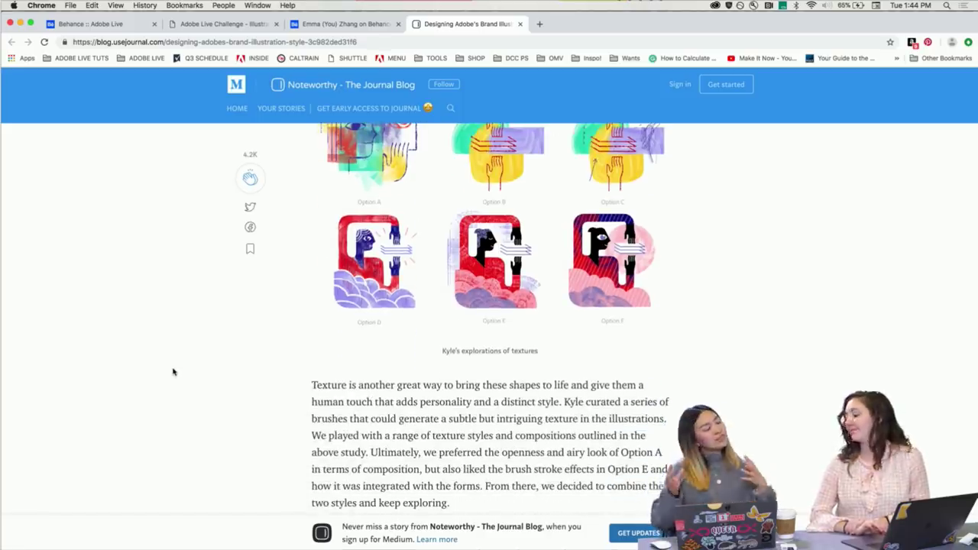
scroll(173, 372, "down", 5)
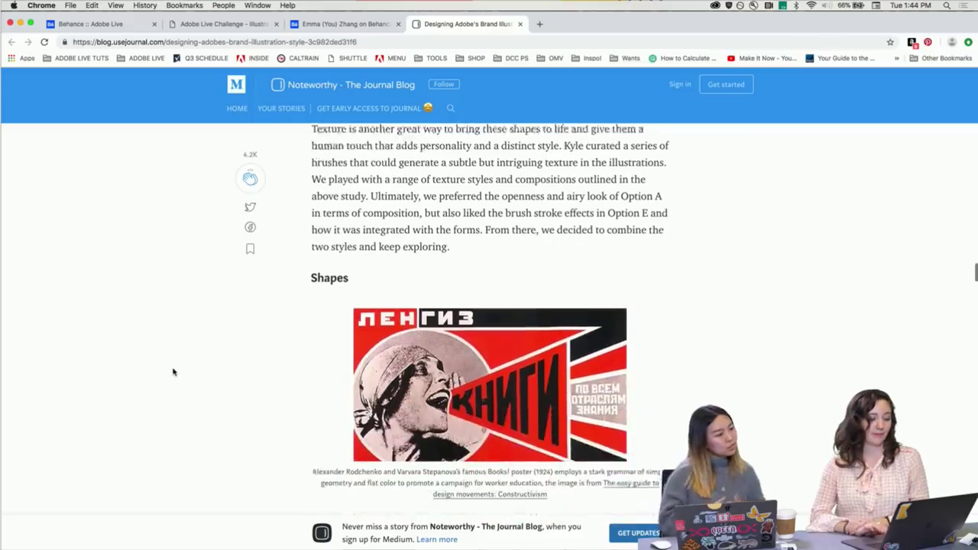
Scroll past the Shapes paragraph to the grey geometric shapes grid above Colors.
scroll(172, 372, "down", 2)
scroll(172, 372, "down", 1)
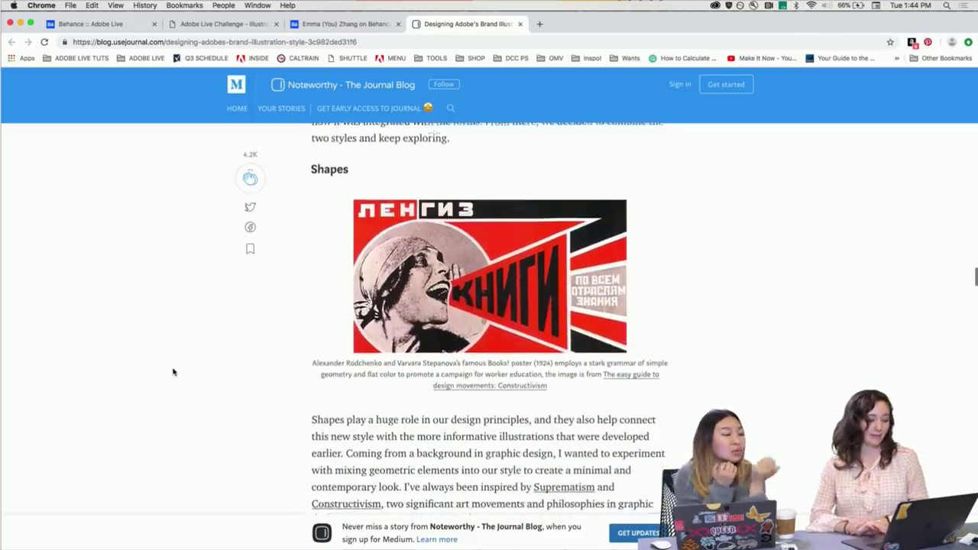
scroll(173, 372, "down", 1)
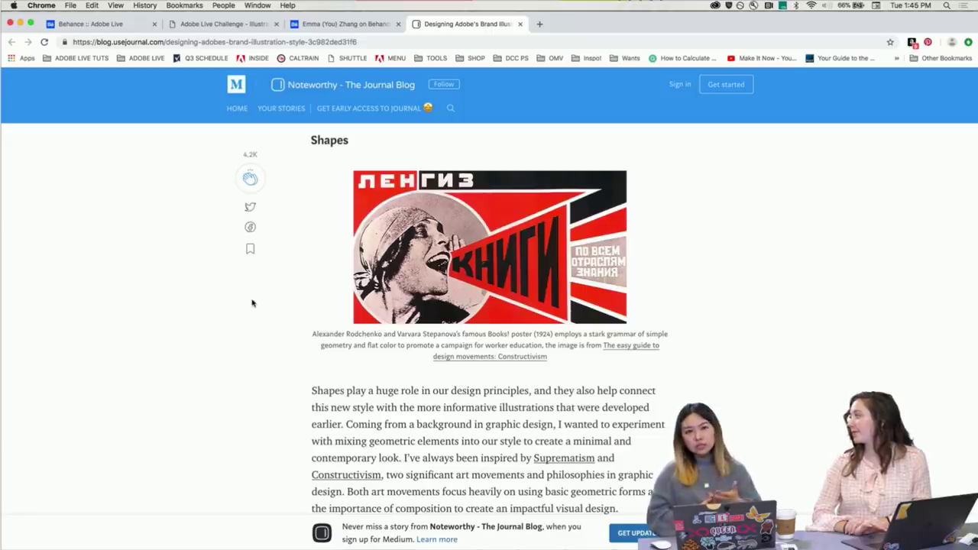
scroll(252, 303, "down", 3)
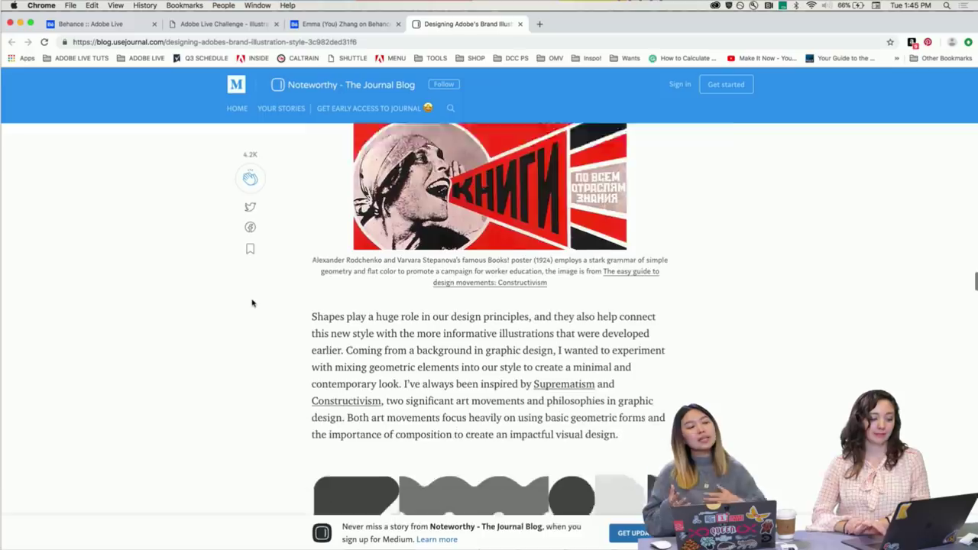
scroll(253, 303, "down", 2)
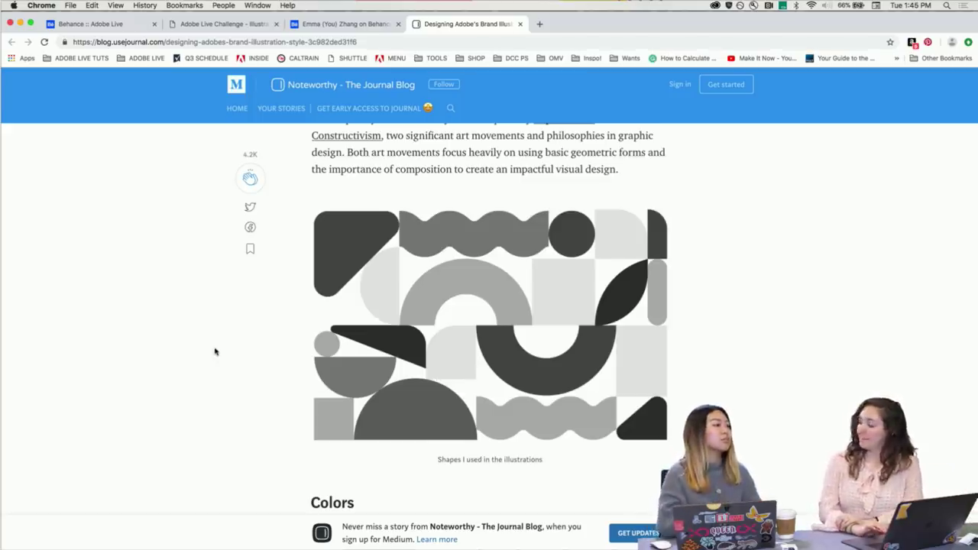
scroll(215, 352, "down", 1)
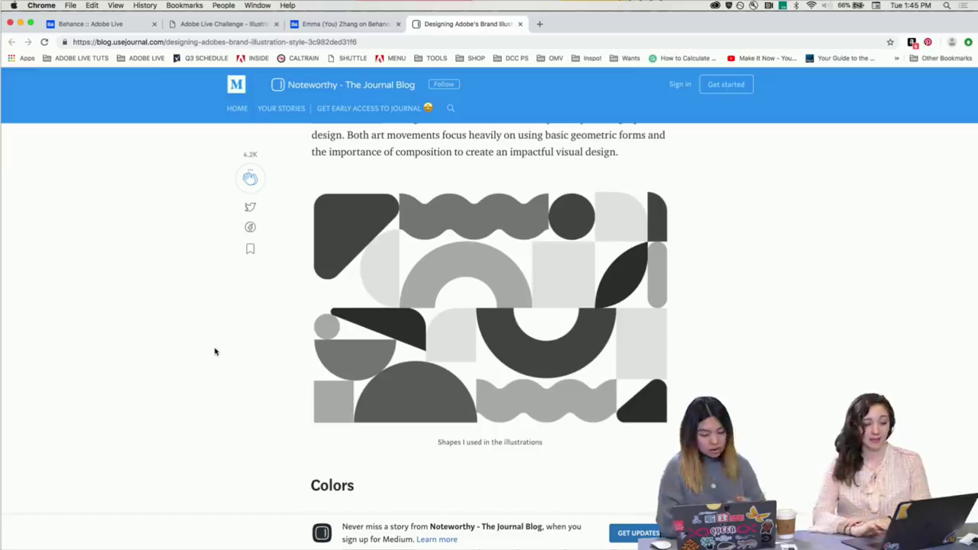
Zoom the Colors palette showing Creative Cloud, Illustrator, XD and Tk swatches.
scroll(215, 351, "down", 10)
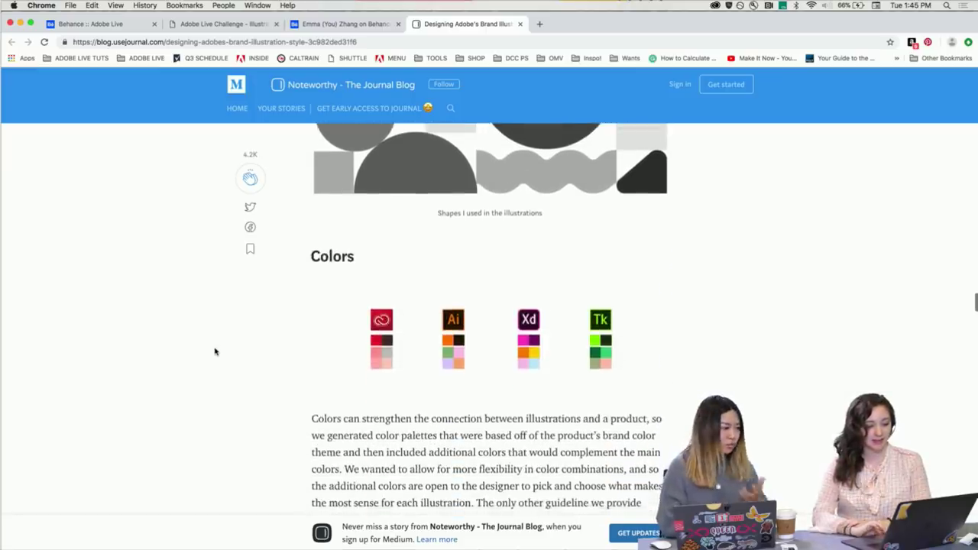
scroll(215, 352, "down", 5)
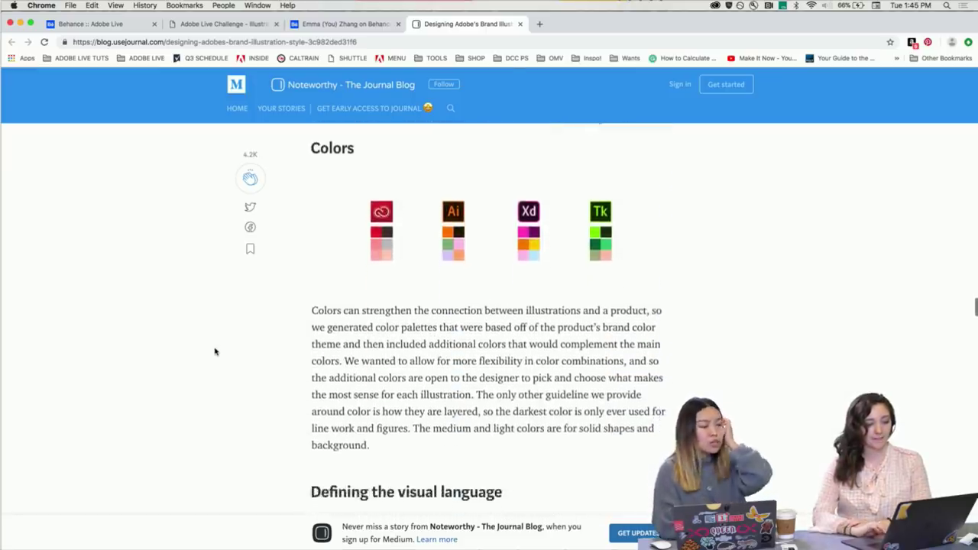
left_click(387, 221)
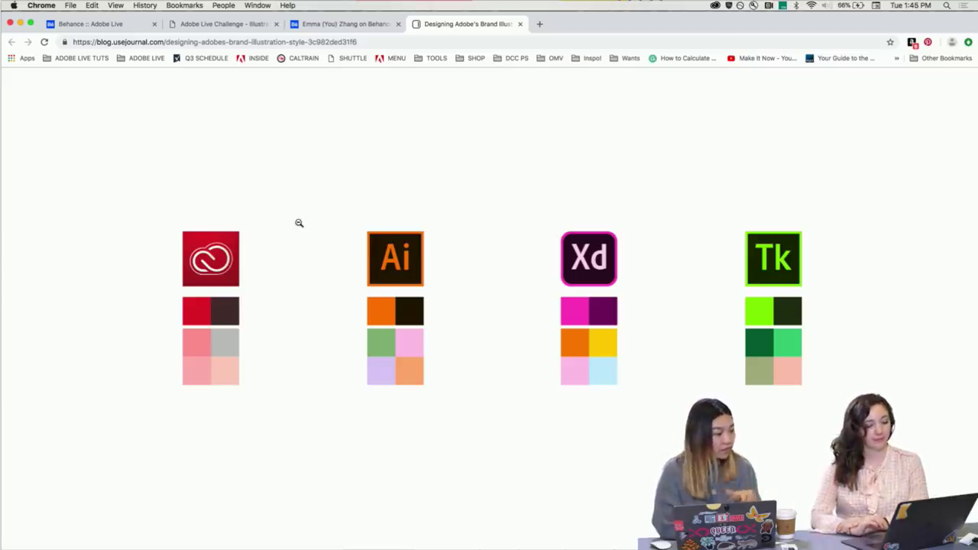
Close the enlarged palette image and scroll into the visual language sections.
left_click(345, 129)
scroll(294, 270, "down", 5)
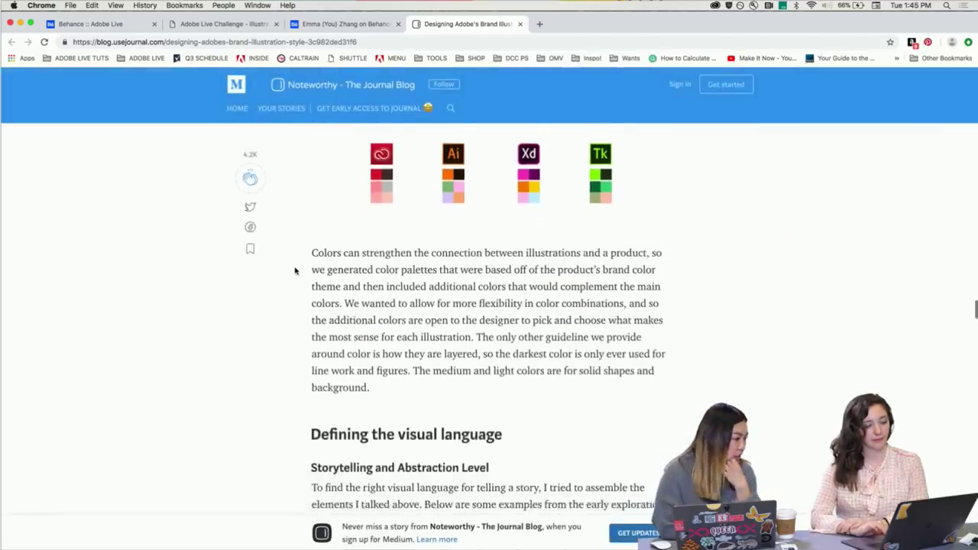
scroll(295, 271, "down", 3)
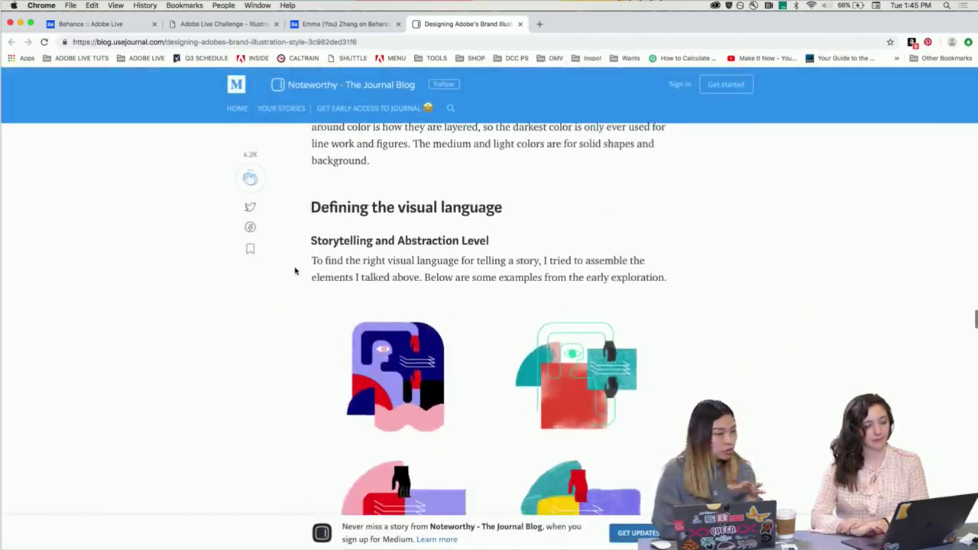
scroll(295, 270, "down", 2)
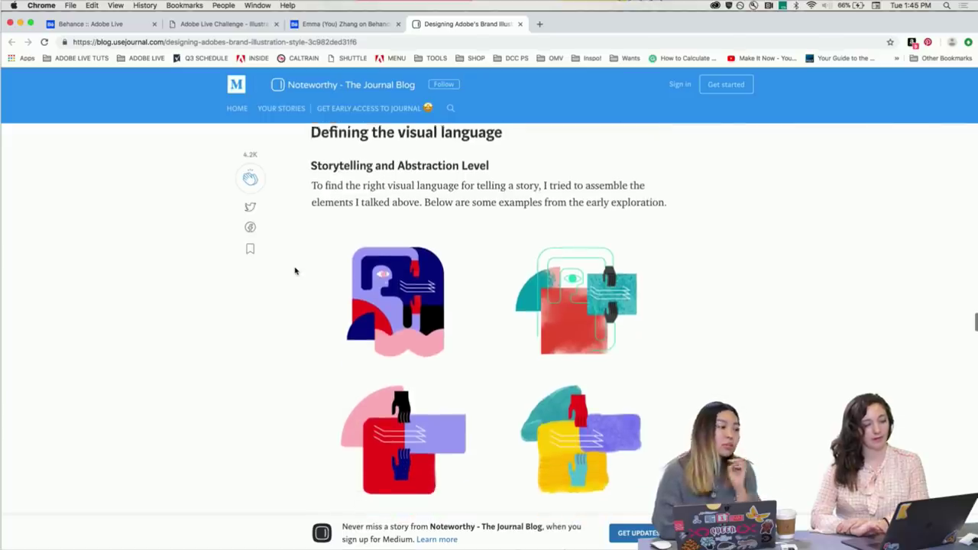
scroll(295, 270, "down", 1)
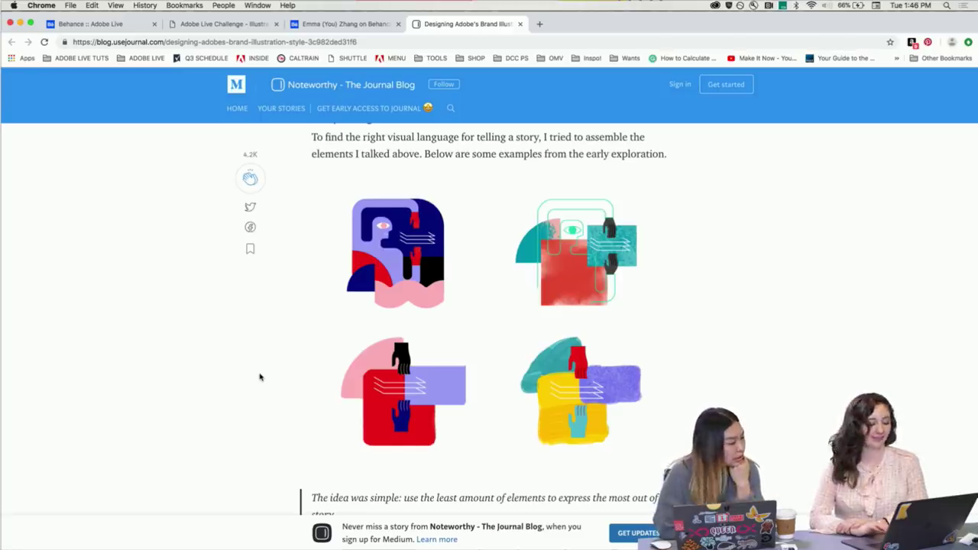
Scroll past the linear shape explorations to the Showcase's 'Welcome to Adobe Document Cloud' dialog.
scroll(259, 376, "down", 9)
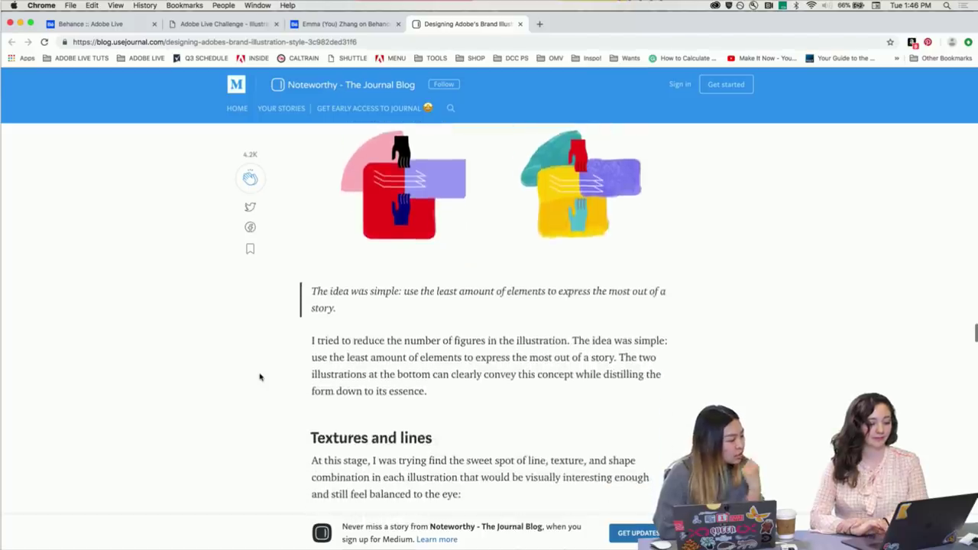
scroll(260, 377, "down", 6)
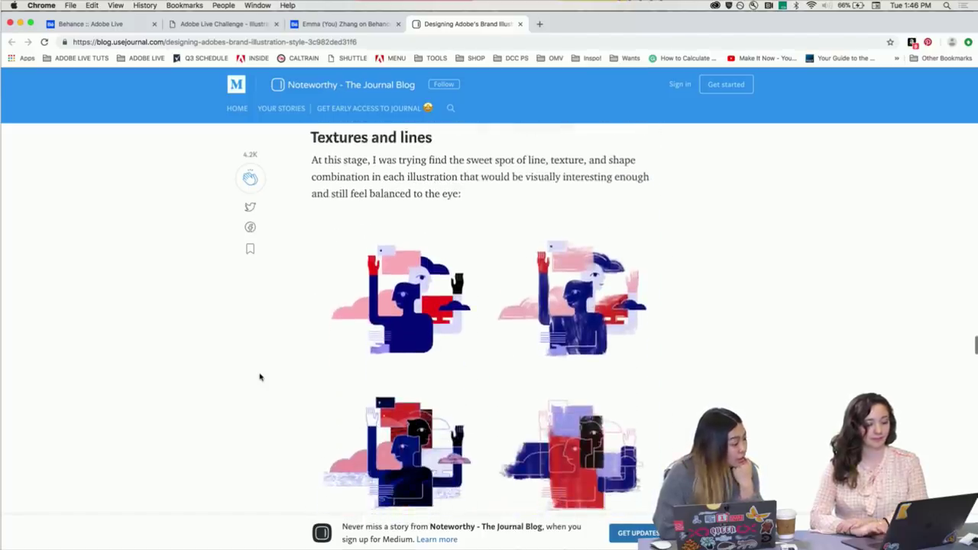
scroll(259, 377, "down", 5)
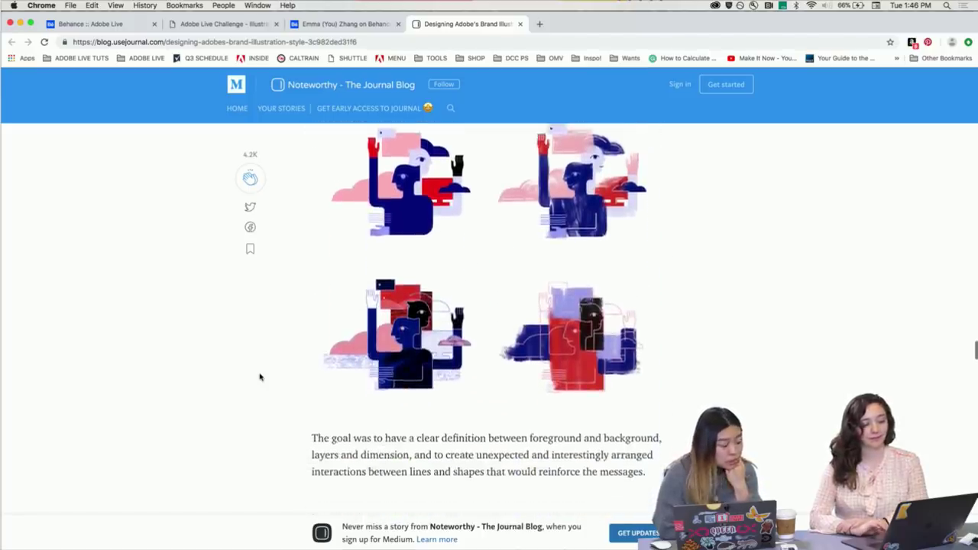
scroll(259, 376, "down", 3)
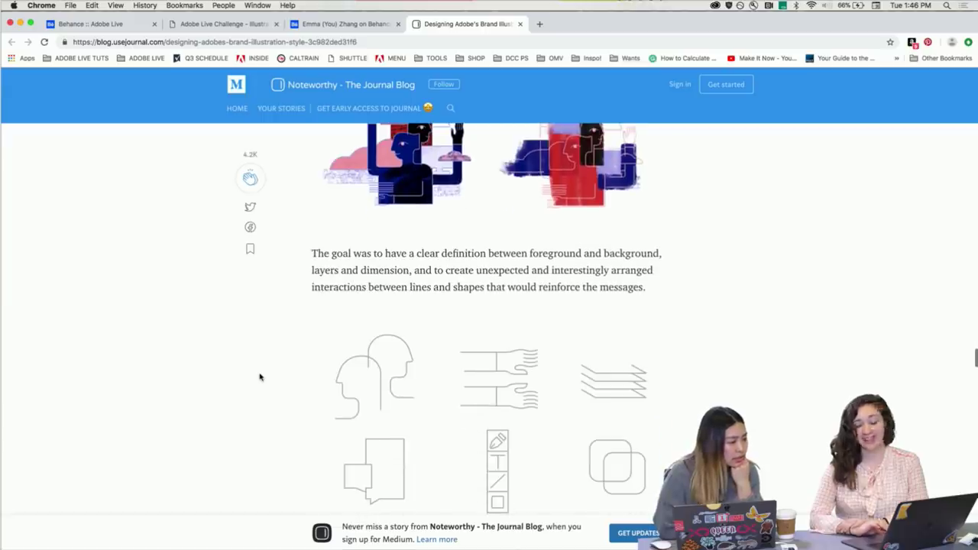
scroll(260, 377, "down", 1)
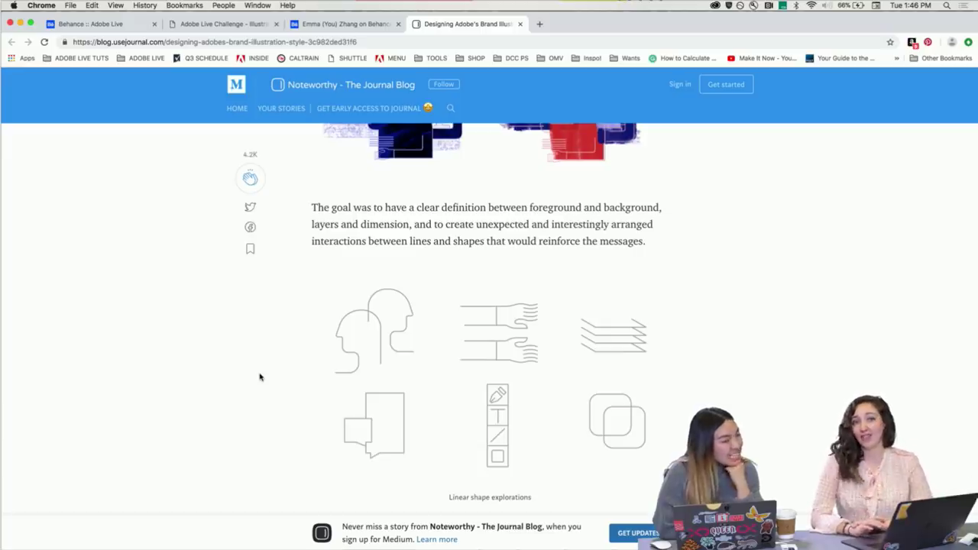
scroll(260, 377, "down", 1)
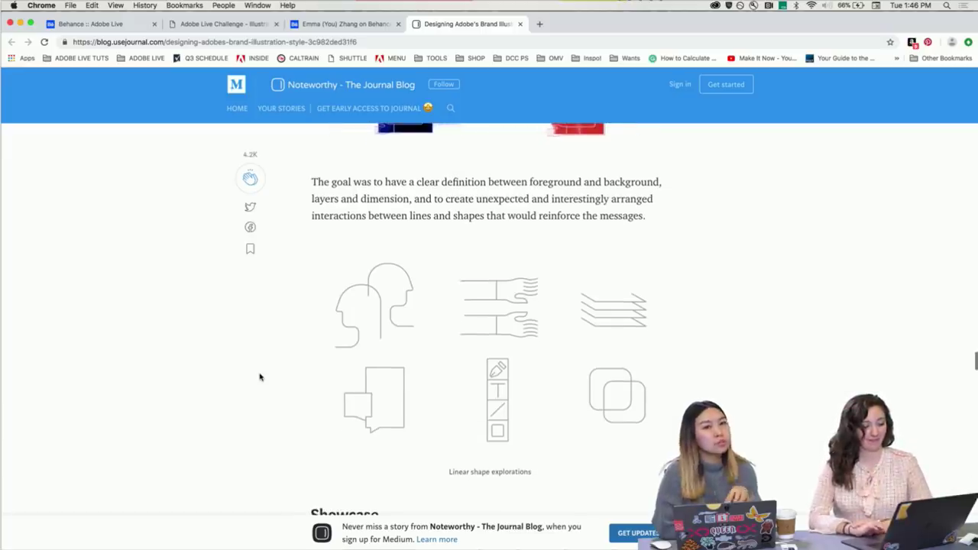
scroll(262, 349, "down", 1)
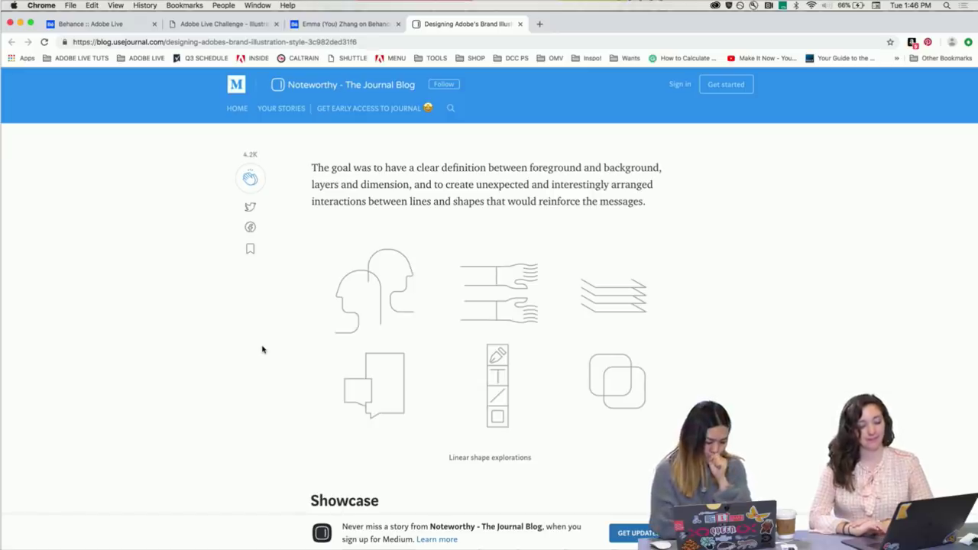
scroll(262, 349, "down", 1)
scroll(262, 349, "down", 8)
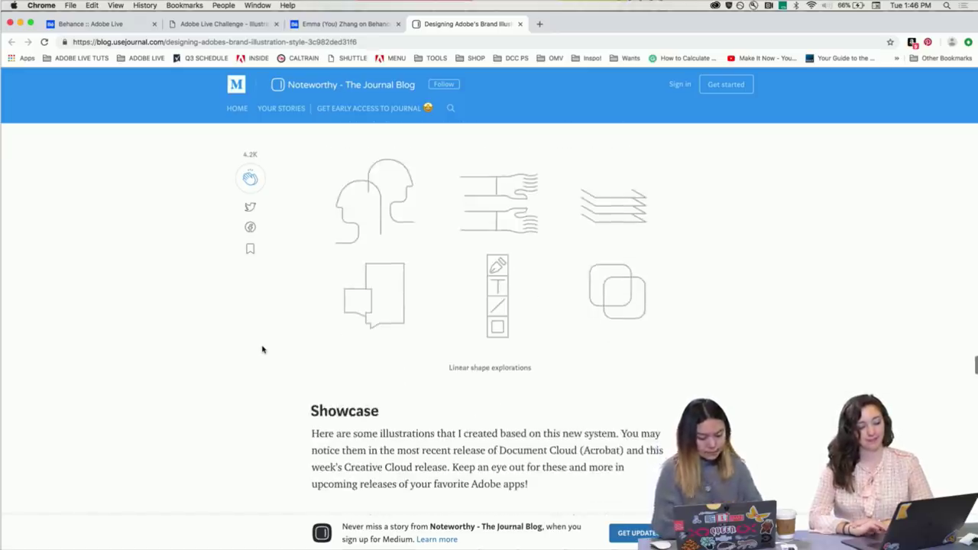
scroll(262, 349, "down", 8)
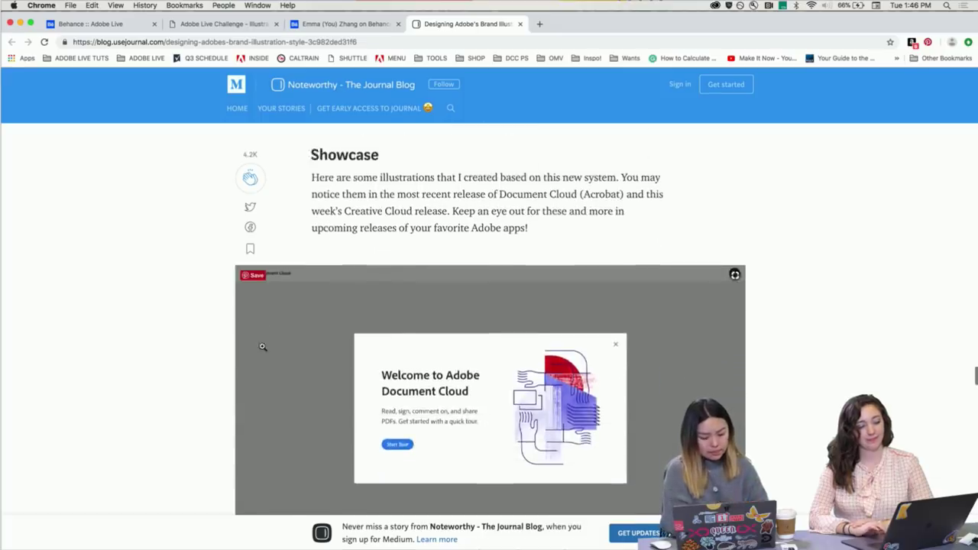
Enlarge and close the Document Cloud welcome screenshot, then scroll further down.
left_click(335, 340)
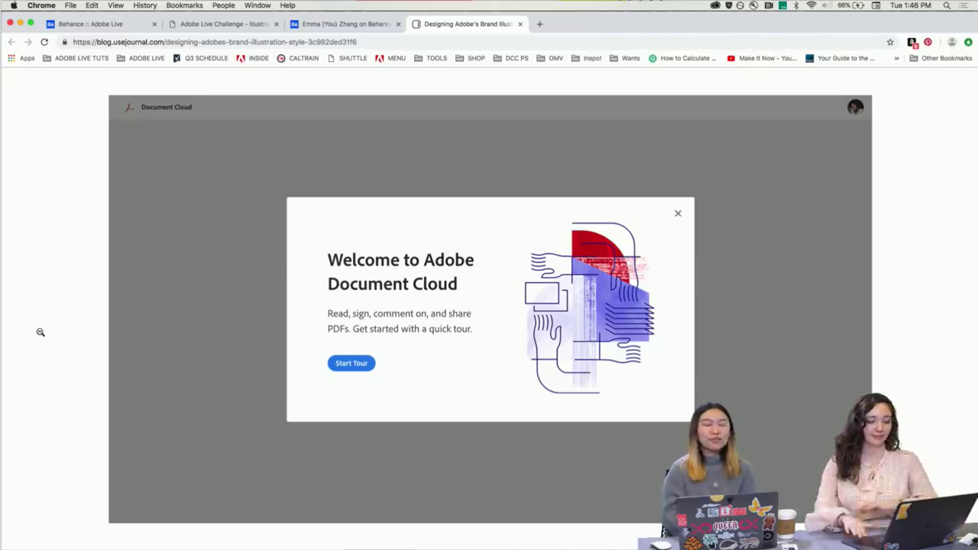
left_click(40, 333)
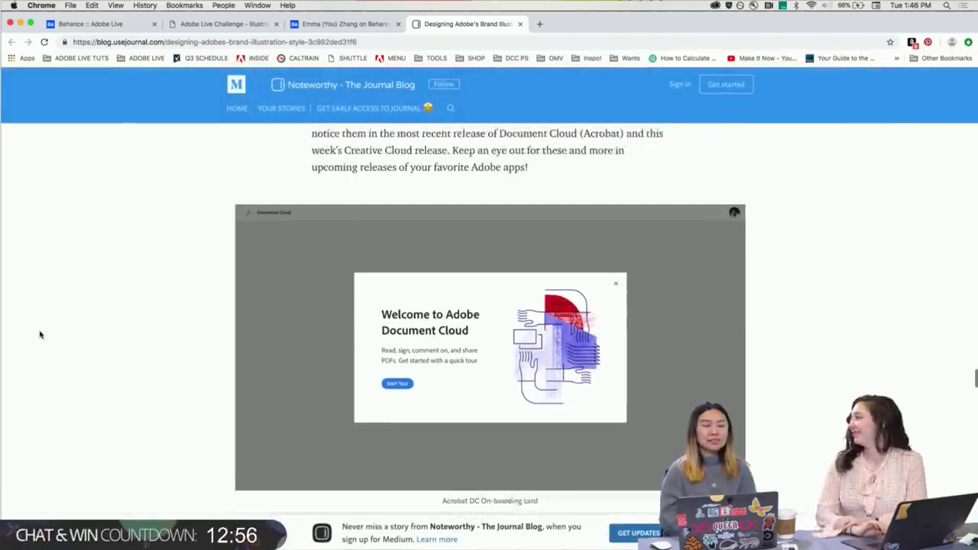
scroll(40, 334, "down", 5)
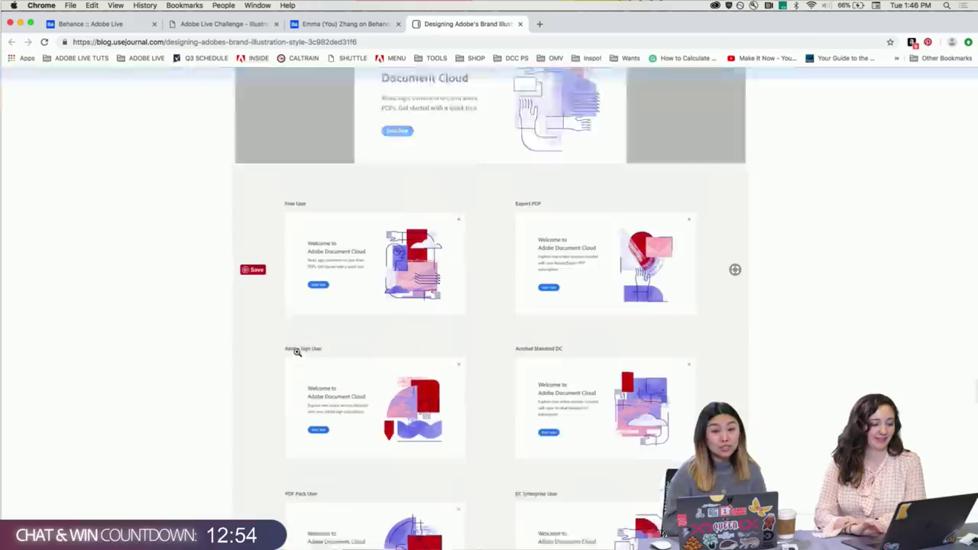
scroll(297, 351, "down", 2)
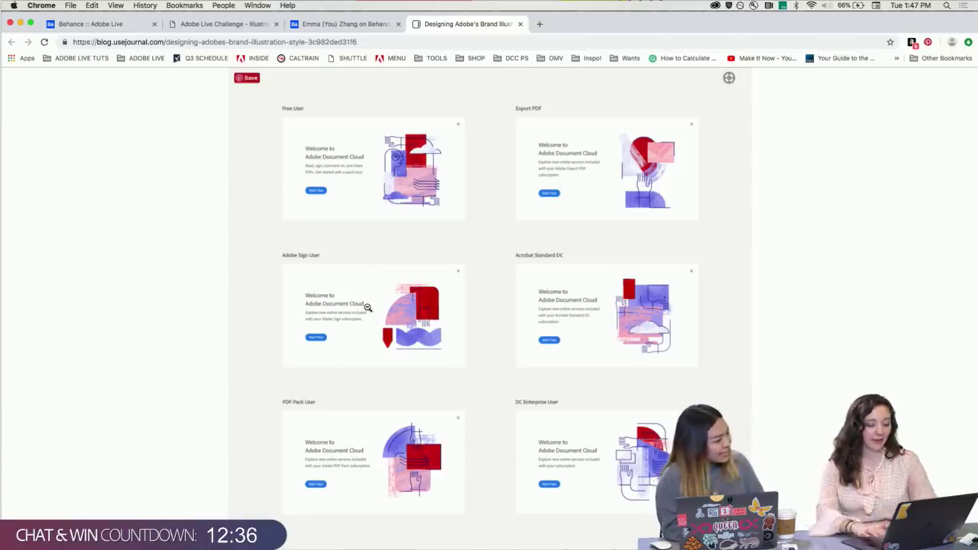
Close the enlarged onboarding card grid and bring the PDF Pack and DC Enterprise screens into view.
scroll(349, 7, "up", 5)
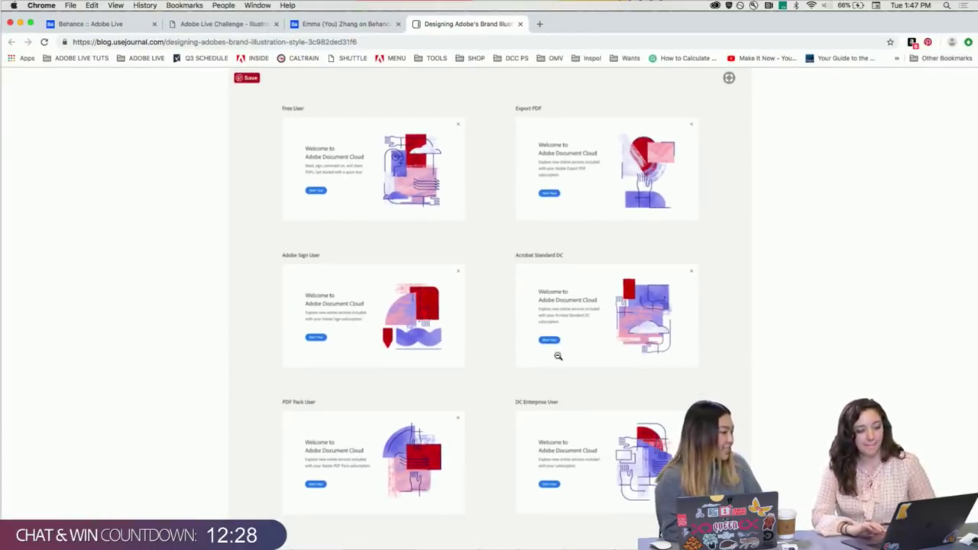
left_click(163, 313)
scroll(159, 307, "down", 5)
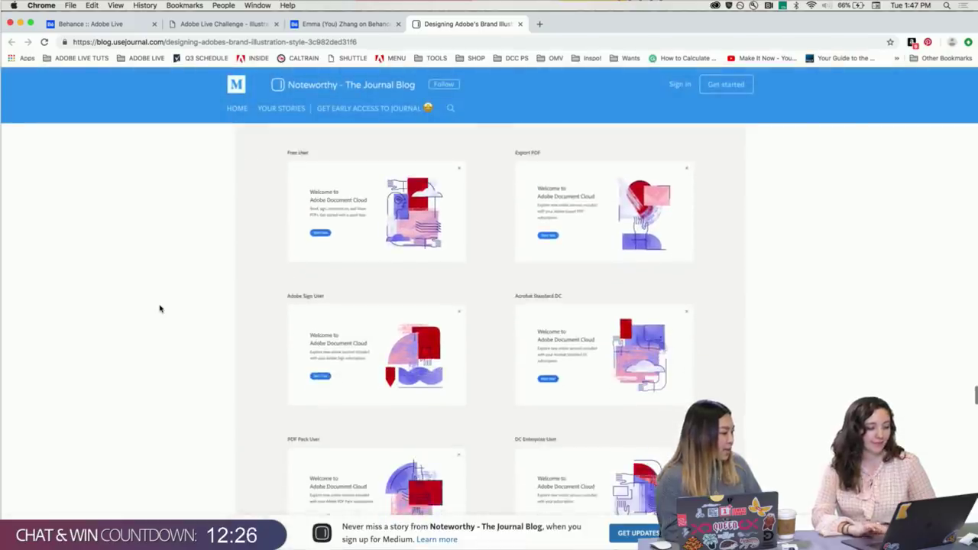
scroll(160, 308, "down", 1)
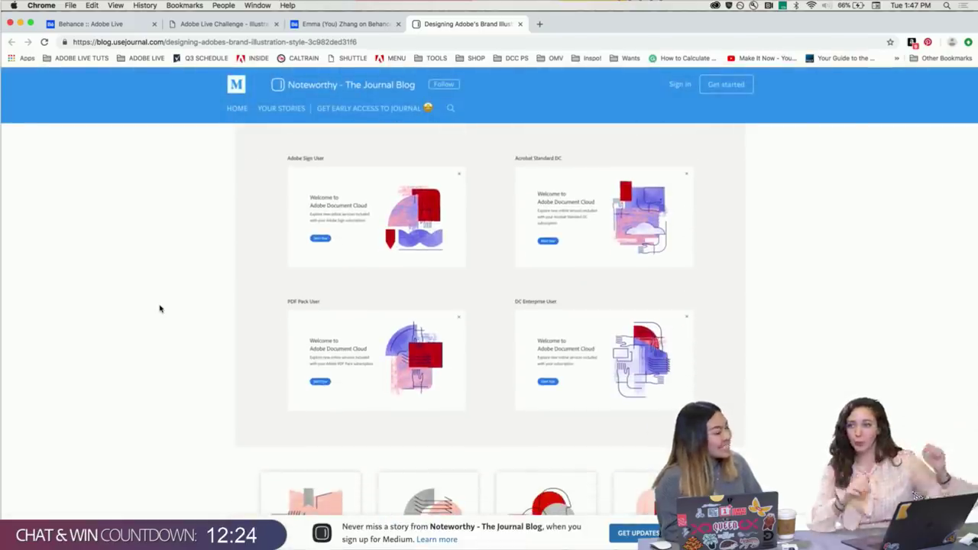
Enlarge and close the Creative Cloud mobile onboarding cards, then reach the Adobe I/O Integrations screenshot.
scroll(160, 308, "down", 6)
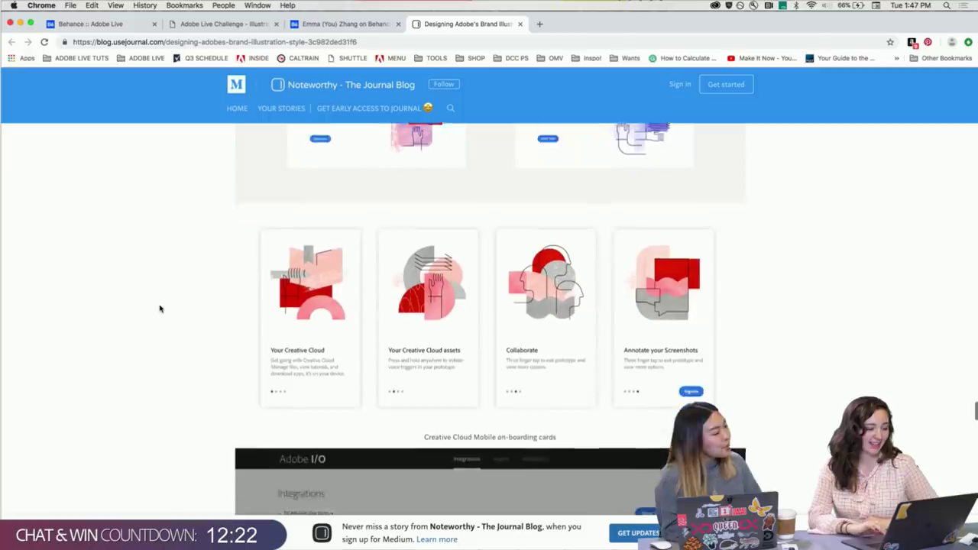
left_click(287, 304)
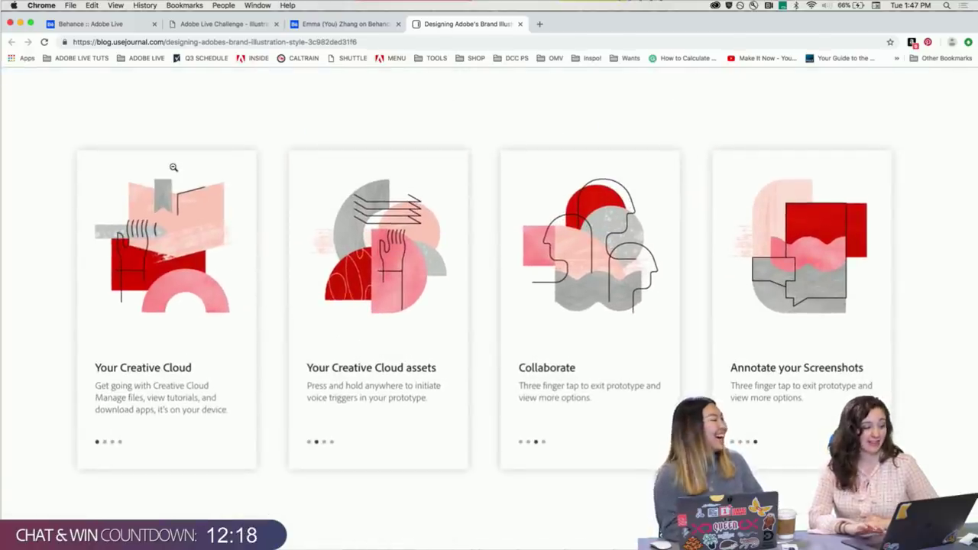
left_click(97, 99)
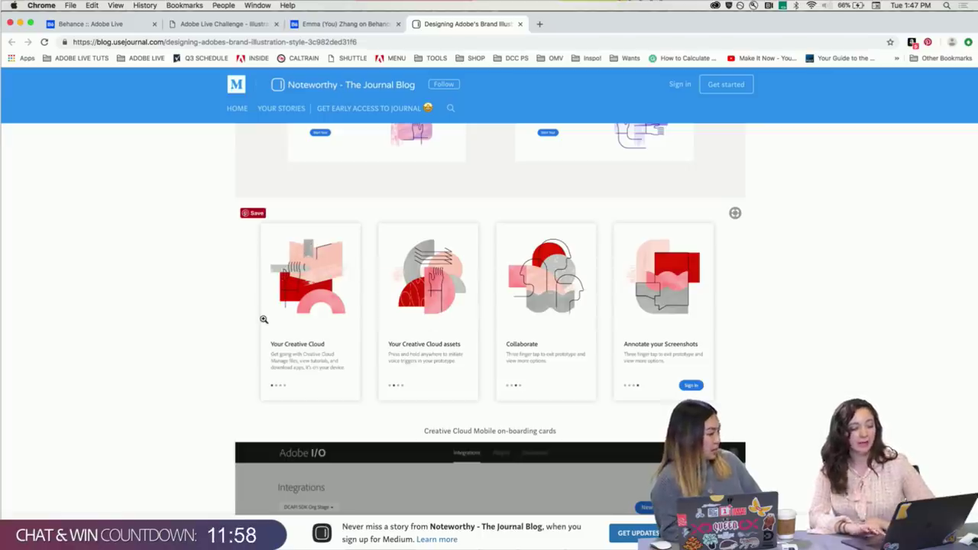
scroll(263, 319, "down", 3)
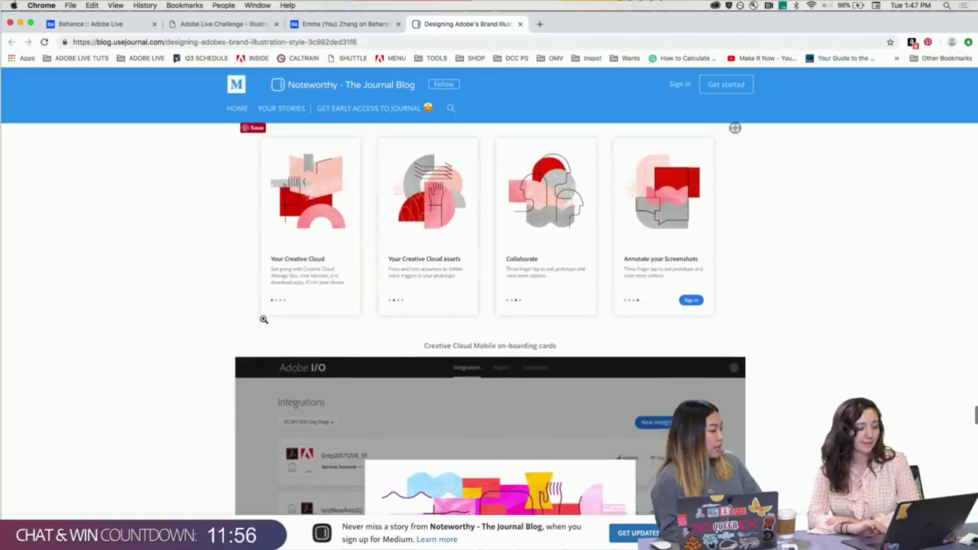
scroll(229, 362, "down", 1)
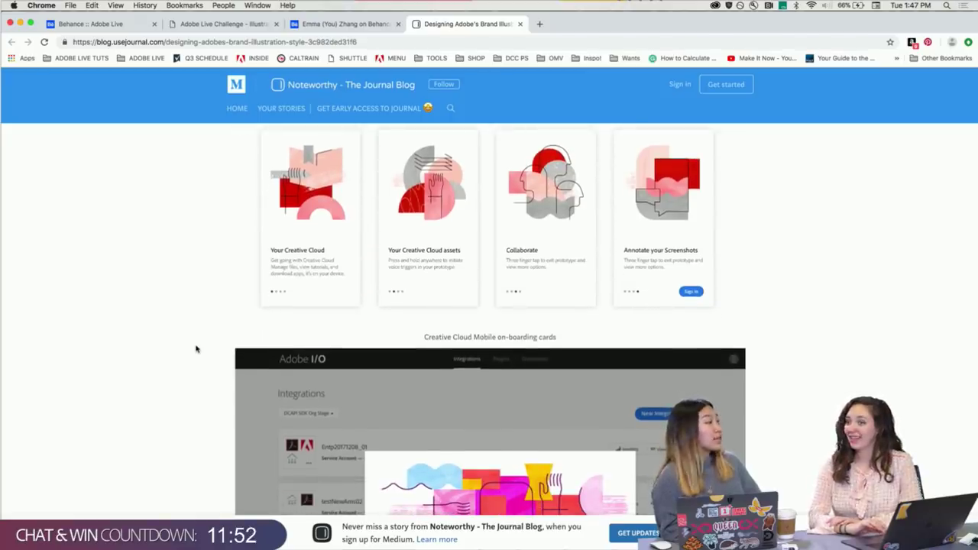
Enlarge the Adobe I/O screenshot and scroll on through the article's images.
scroll(195, 350, "down", 5)
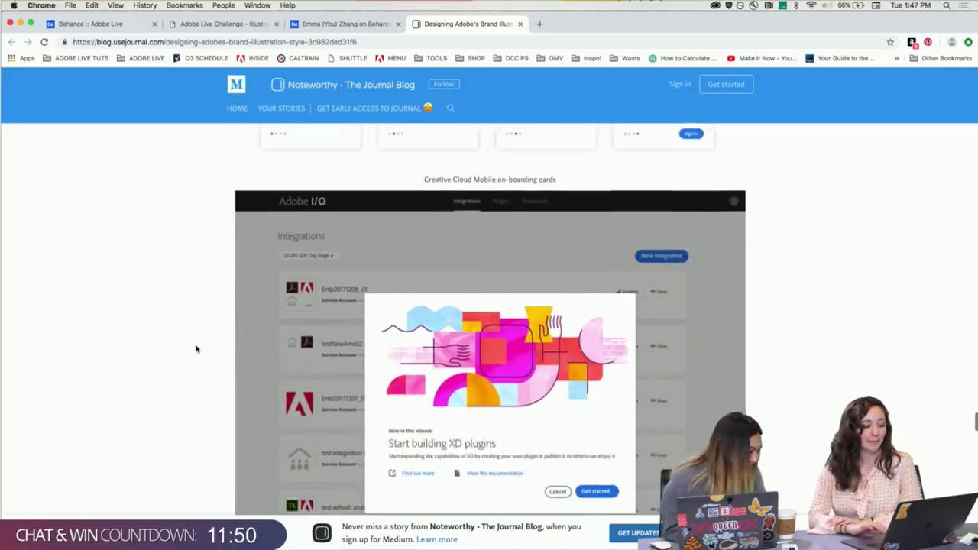
left_click(460, 332)
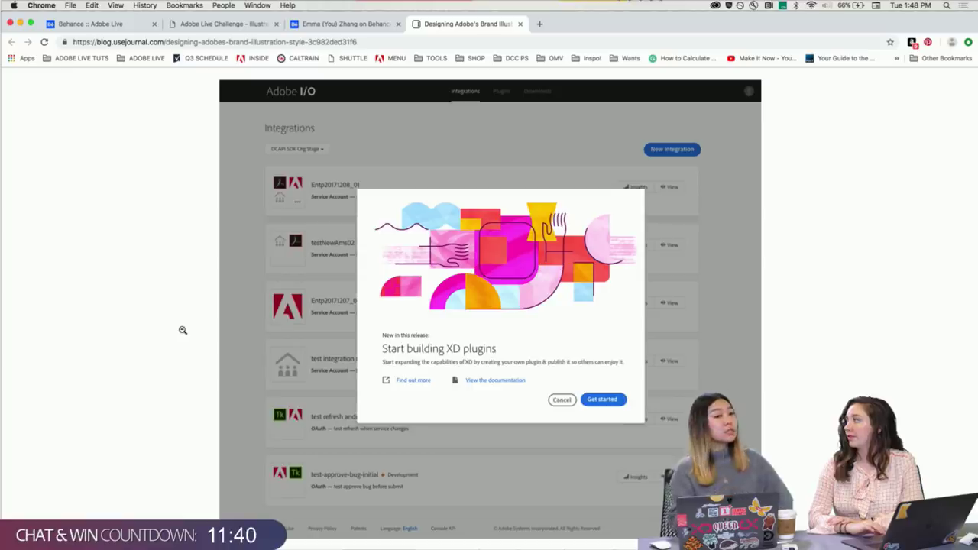
scroll(182, 330, "down", 3)
scroll(182, 332, "down", 5)
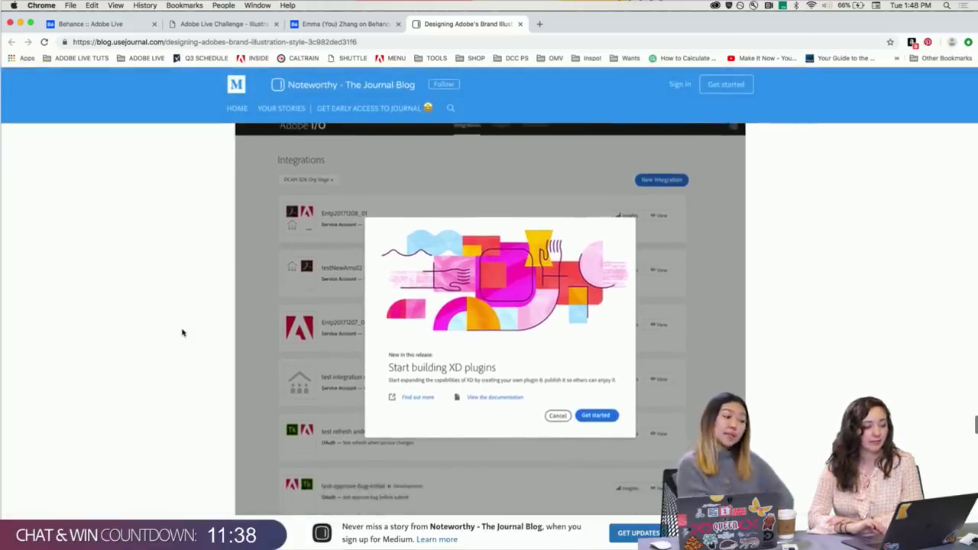
scroll(183, 332, "down", 2)
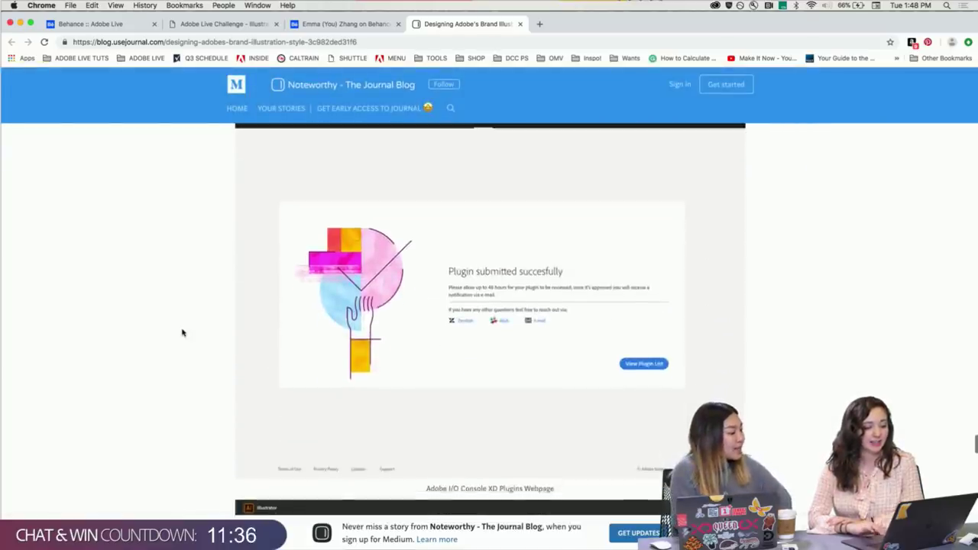
scroll(327, 315, "down", 2)
scroll(327, 314, "down", 4)
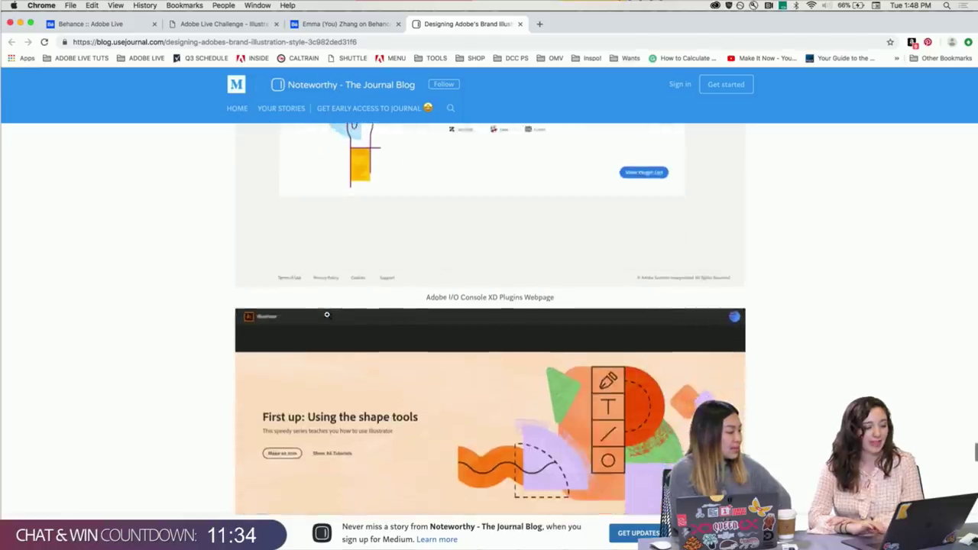
Enlarge and close the Illustrator on-boarding banner, then scroll around the article's end.
left_click(592, 317)
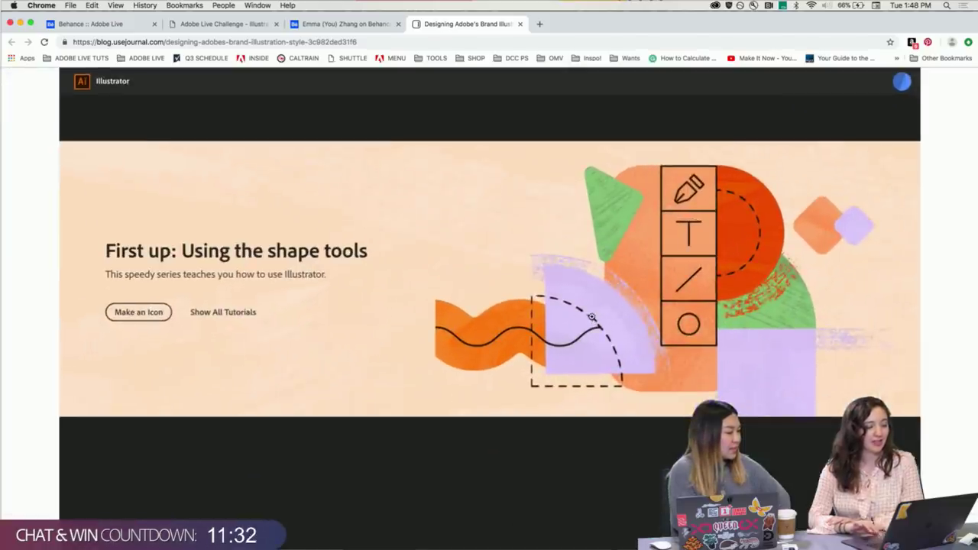
left_click(41, 270)
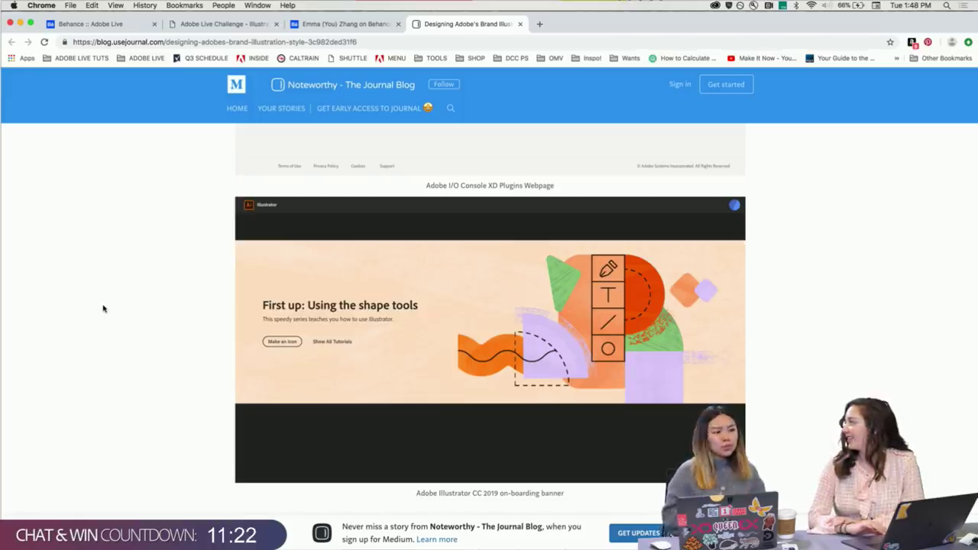
scroll(104, 309, "down", 2)
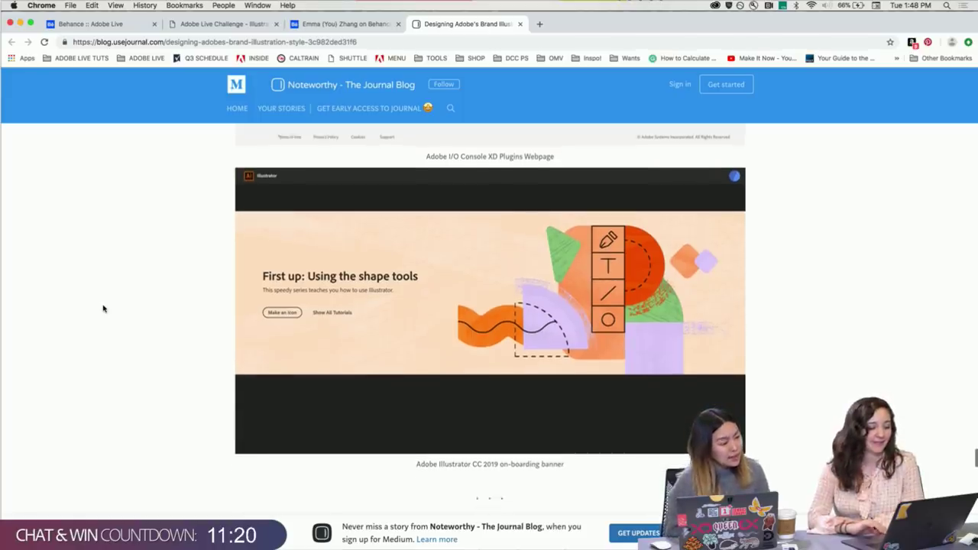
scroll(104, 308, "down", 5)
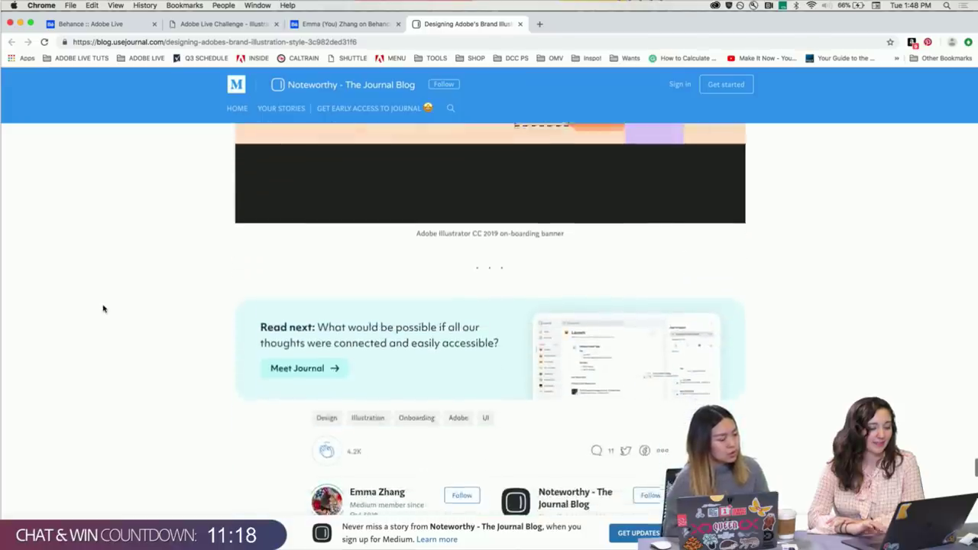
scroll(104, 308, "up", 5)
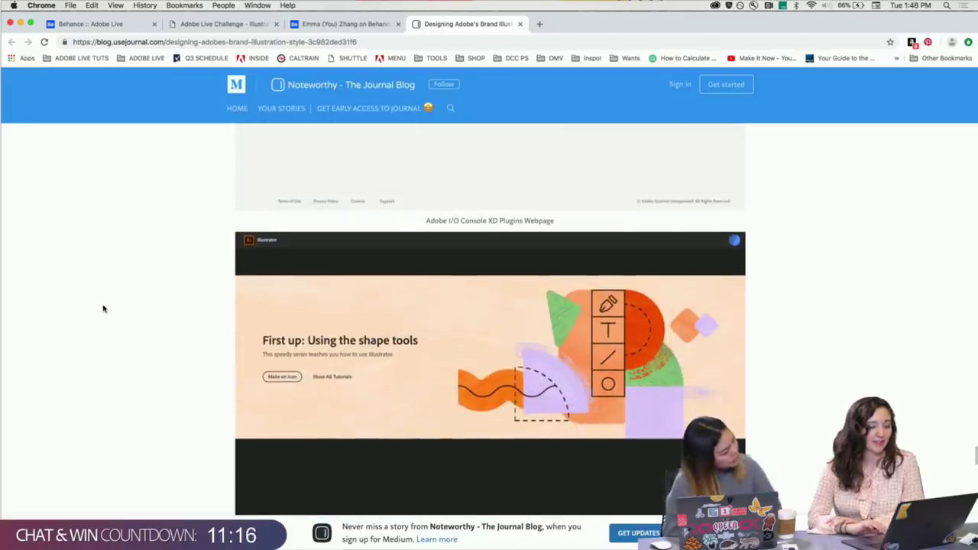
scroll(104, 309, "up", 2)
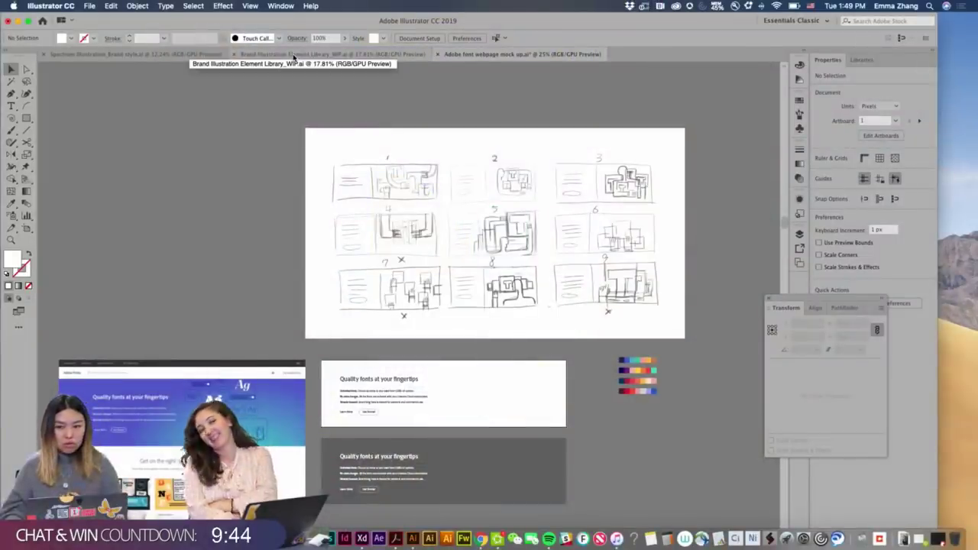
Switch to Brand Illustration Element Library_WIP.ai and pan across its Face, Hands and Tap icon artboards.
left_click(293, 55)
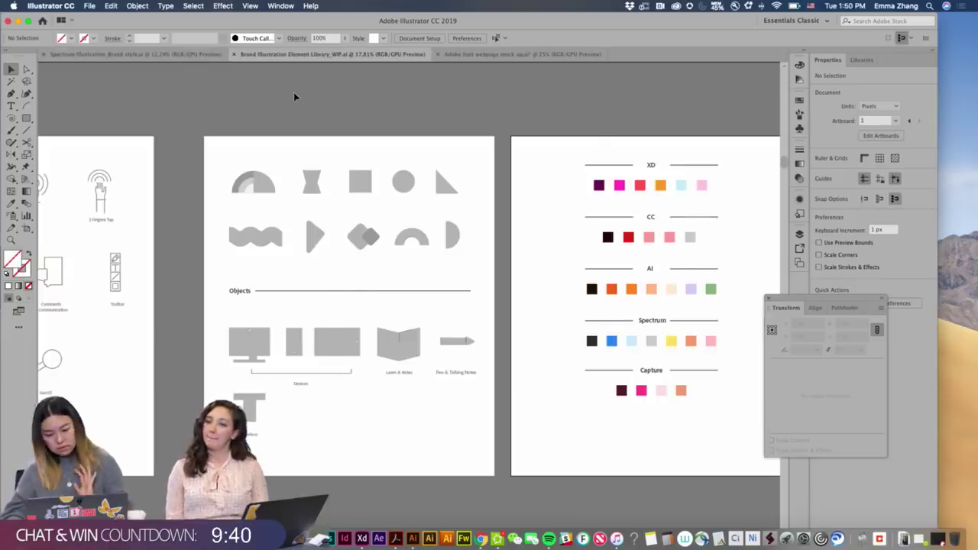
scroll(295, 96, "left", 3)
scroll(294, 97, "left", 3)
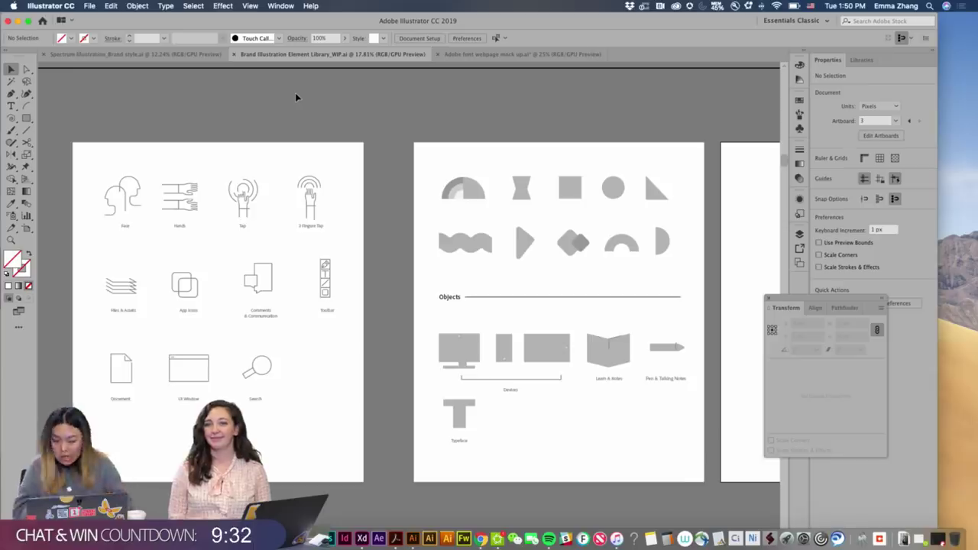
scroll(296, 97, "down", 2)
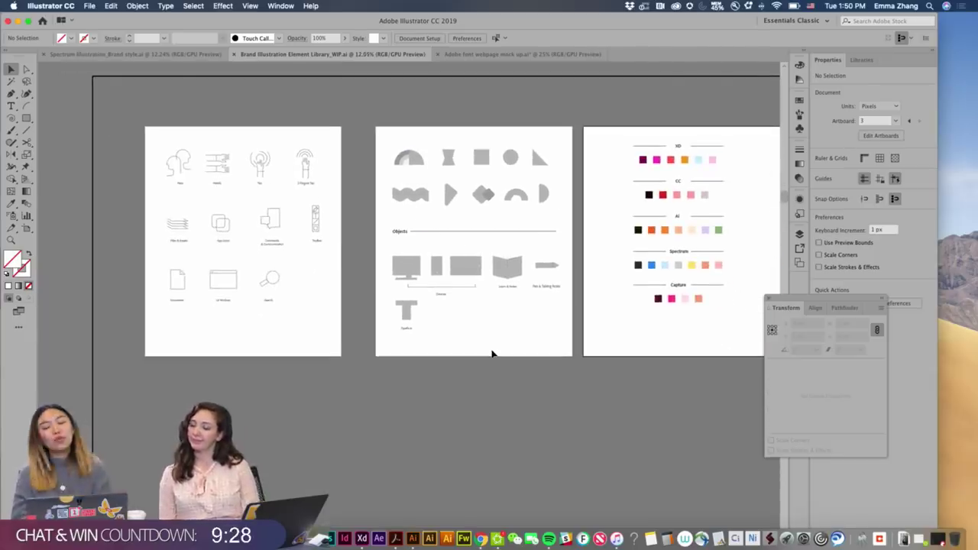
scroll(672, 351, "up", 2)
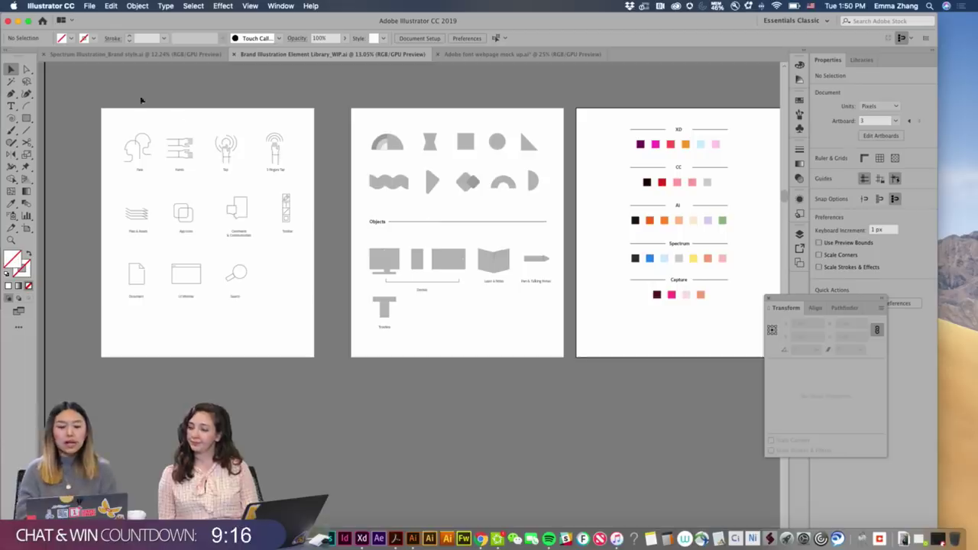
scroll(124, 89, "up", 5)
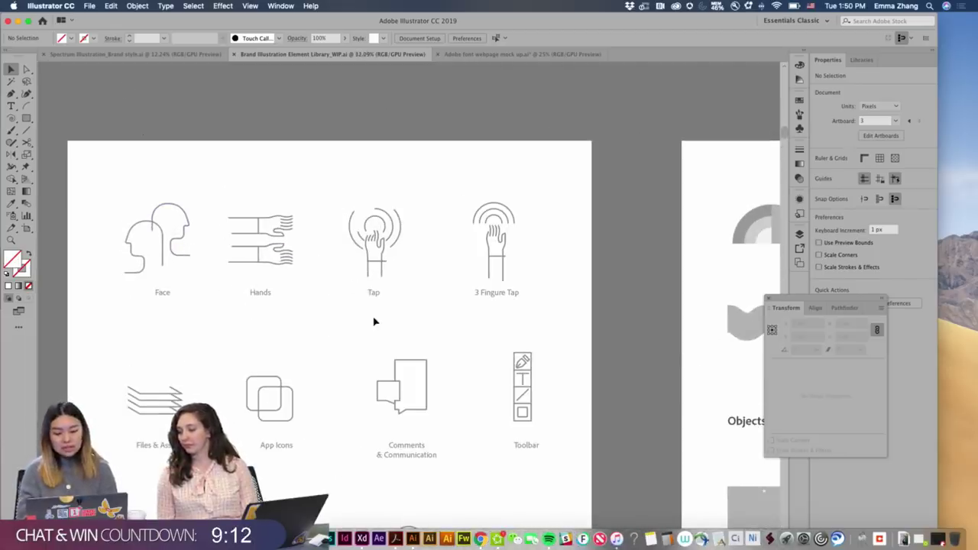
scroll(500, 285, "right", 3)
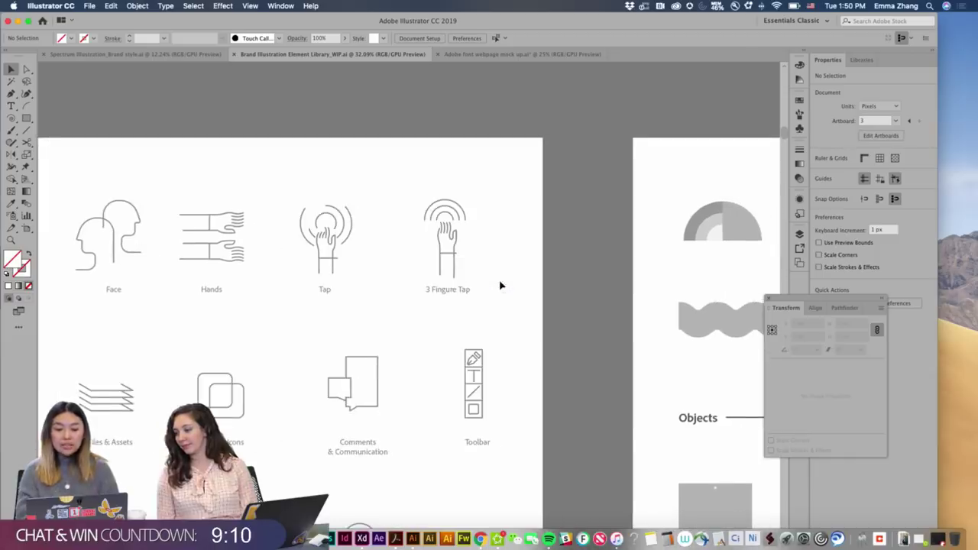
scroll(572, 280, "right", 1)
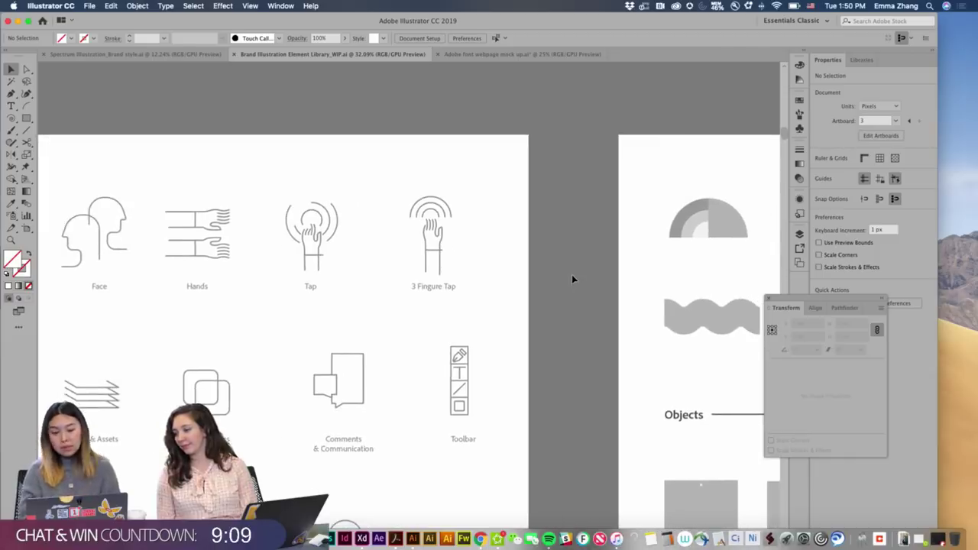
Switch to Spectrum Illustration_Brand style.ai and pan through the magnifier, faces and hands colour variations.
left_click(192, 54)
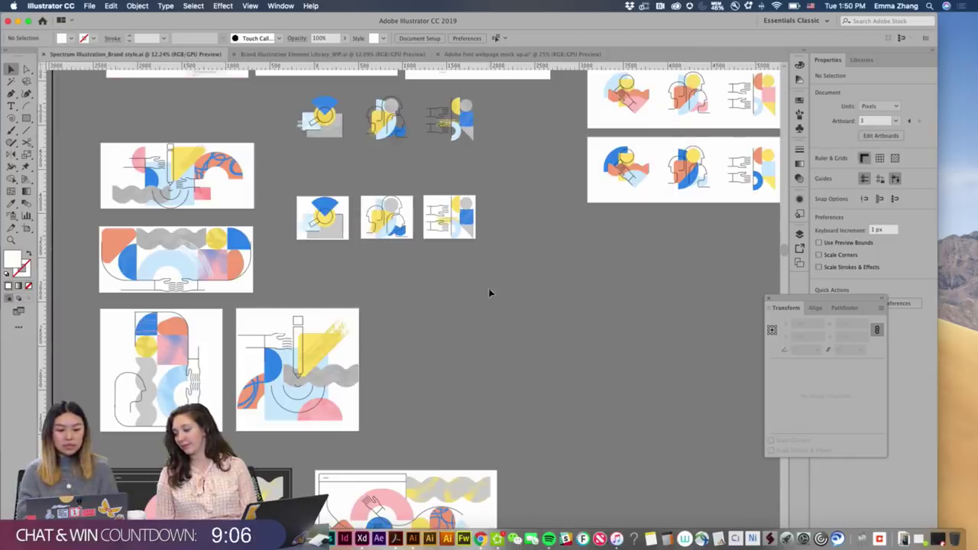
scroll(488, 288, "down", 5)
scroll(488, 288, "down", 3)
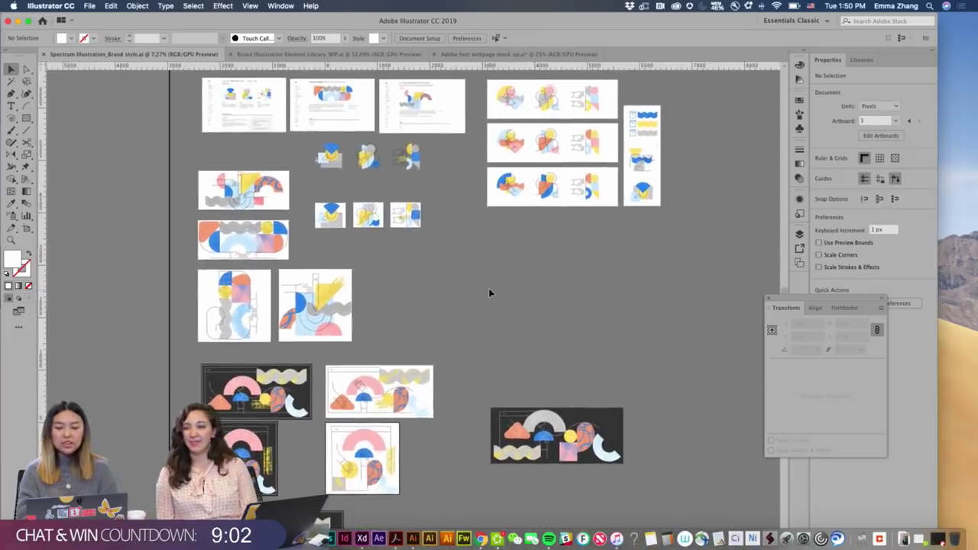
scroll(488, 288, "down", 2)
scroll(488, 288, "down", 1)
scroll(489, 292, "right", 1)
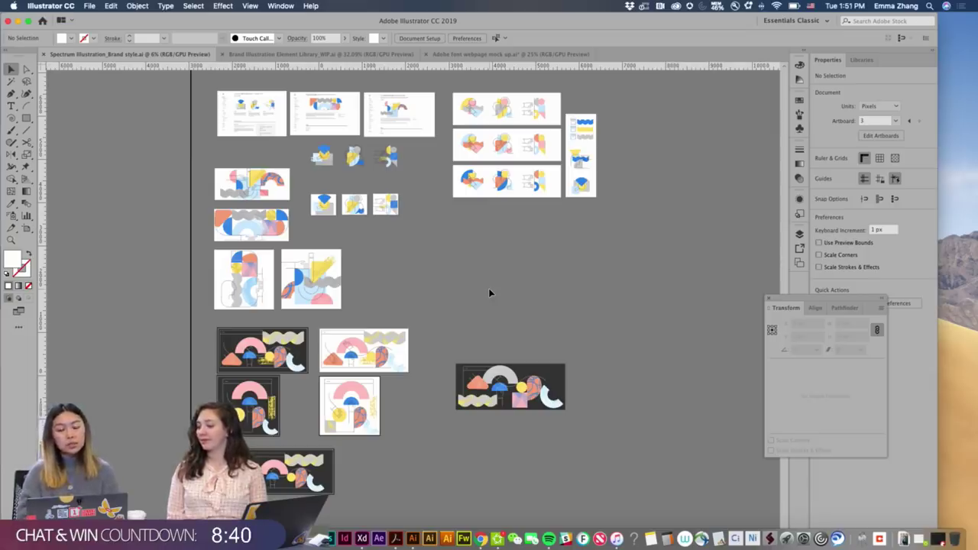
scroll(389, 201, "up", 3)
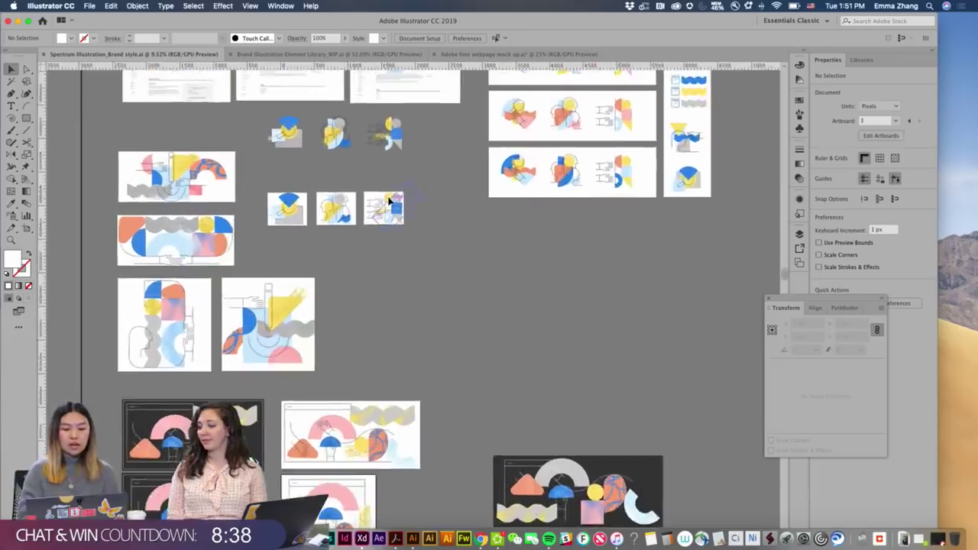
scroll(389, 201, "up", 5)
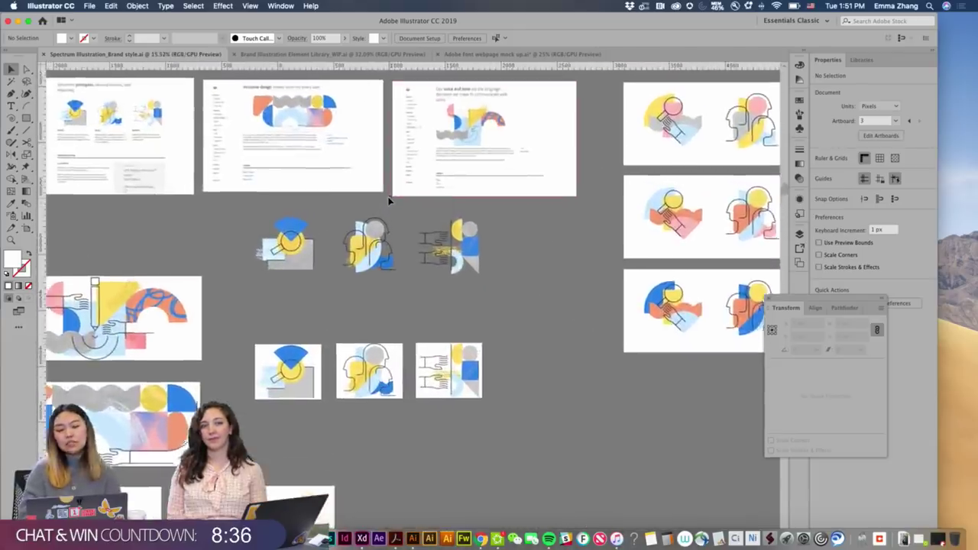
scroll(388, 201, "up", 3)
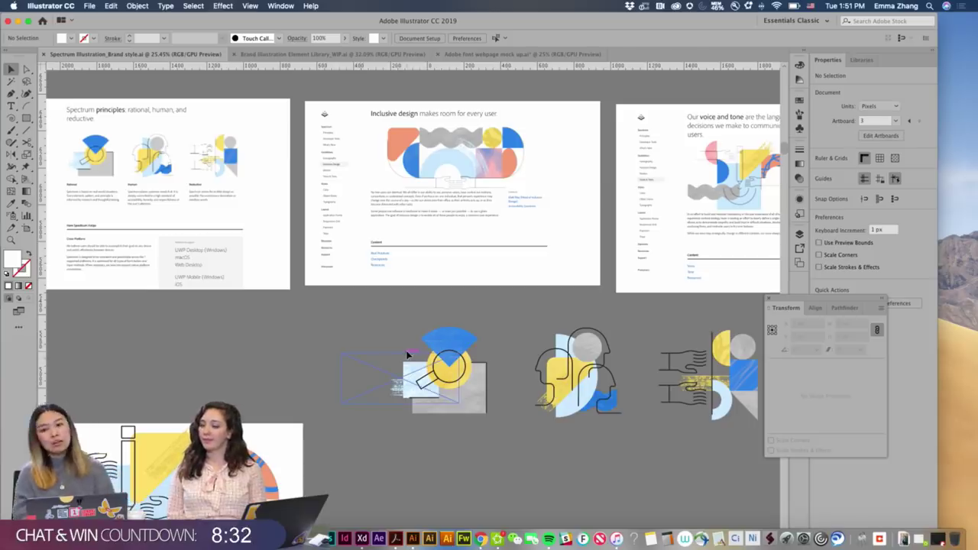
scroll(407, 354, "up", 3)
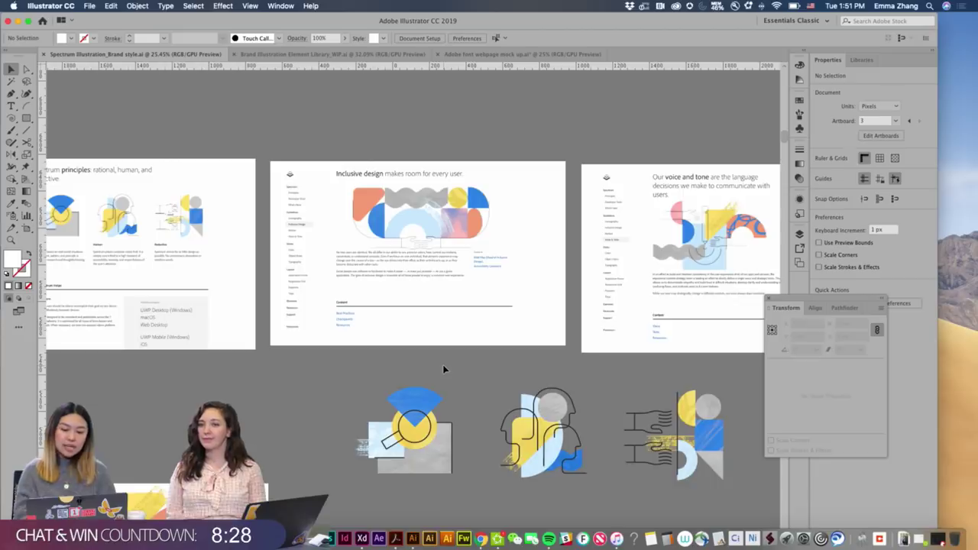
scroll(442, 365, "down", 3)
scroll(442, 365, "down", 1)
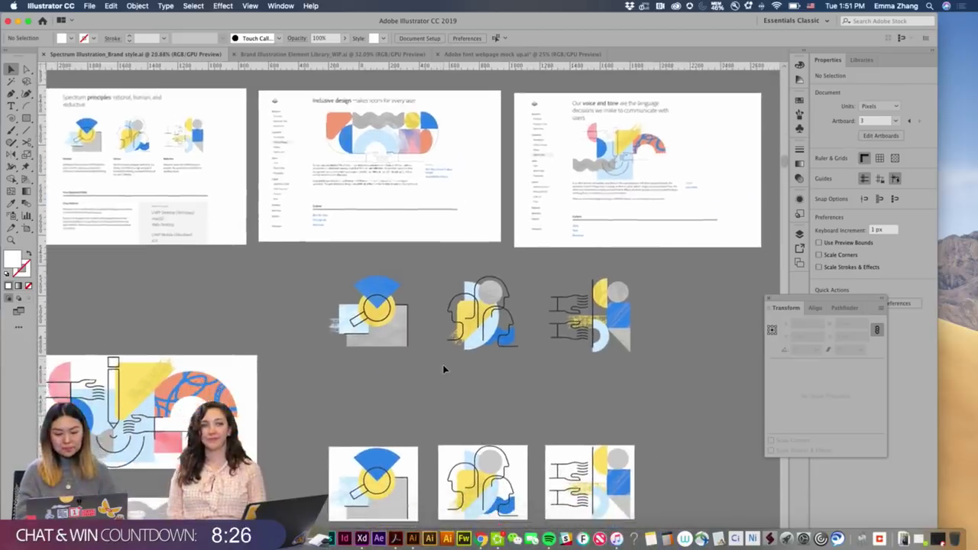
scroll(442, 364, "down", 2)
scroll(468, 285, "up", 2)
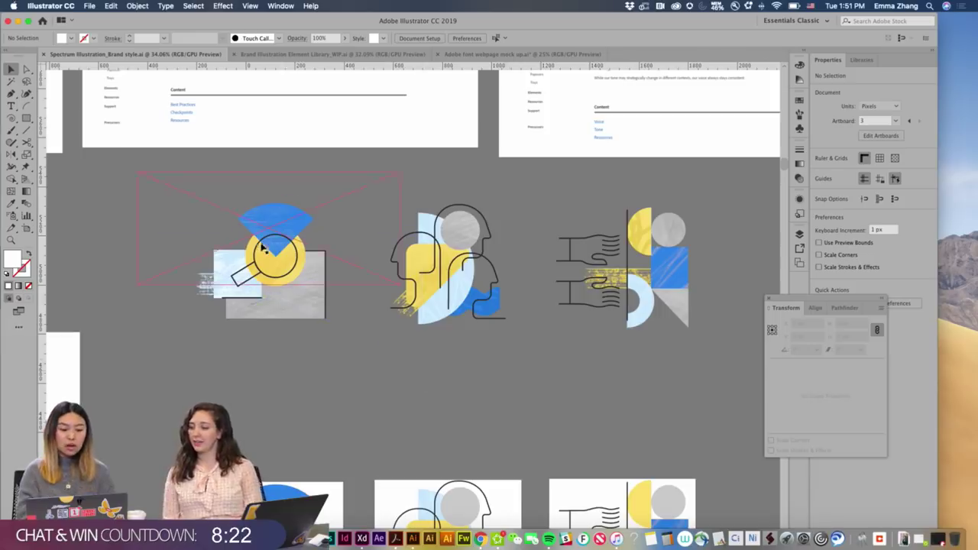
scroll(324, 376, "down", 3)
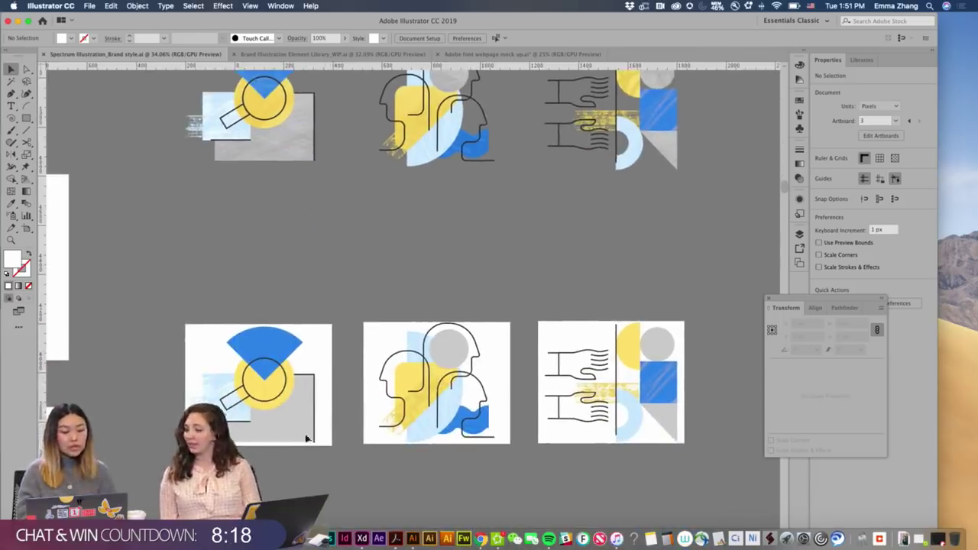
scroll(343, 416, "down", 4)
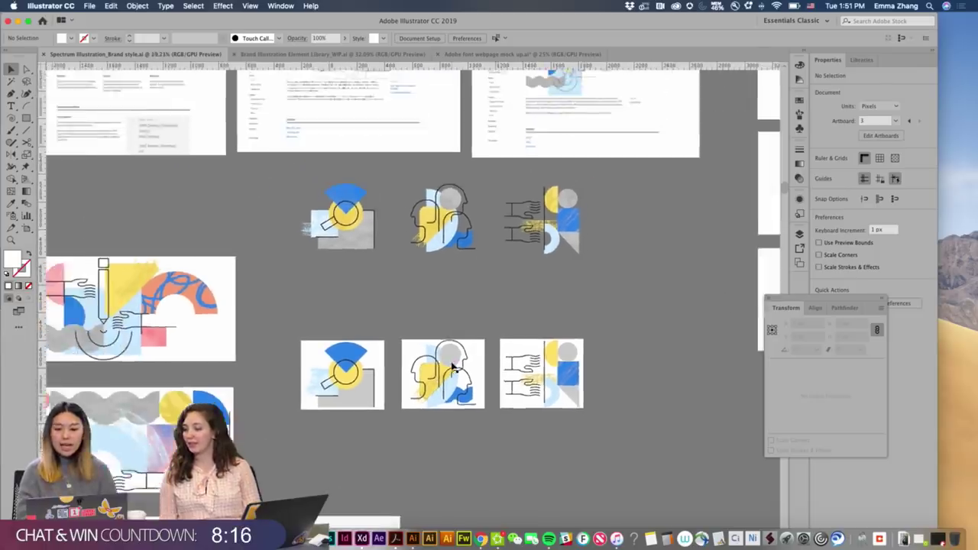
scroll(451, 361, "right", 4)
scroll(572, 372, "up", 2)
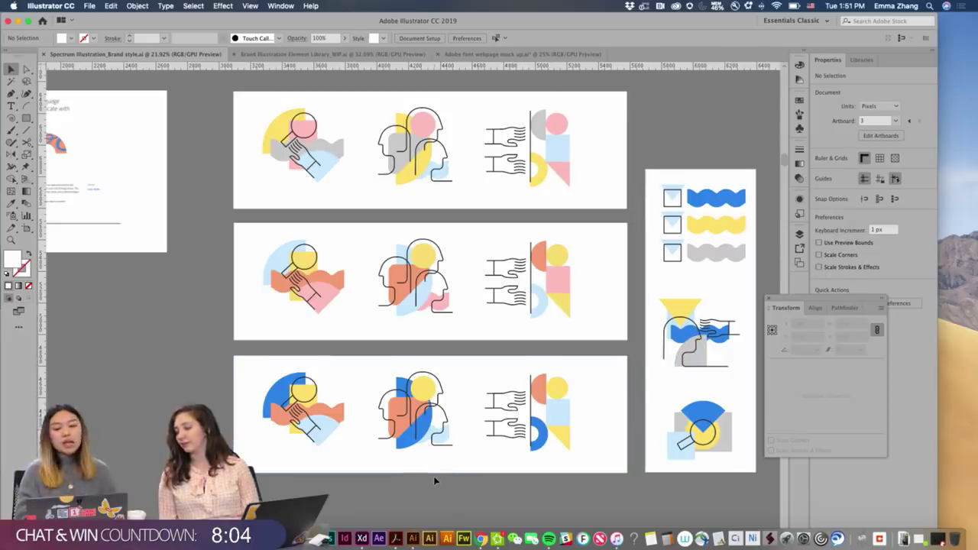
scroll(433, 476, "down", 2)
scroll(434, 479, "left", 10)
scroll(434, 479, "down", 5)
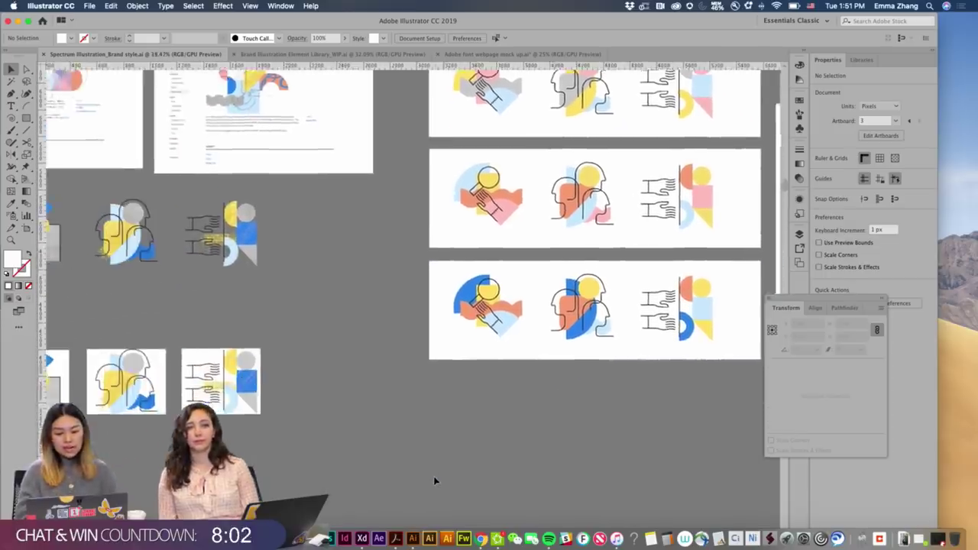
scroll(433, 480, "left", 15)
scroll(433, 480, "down", 5)
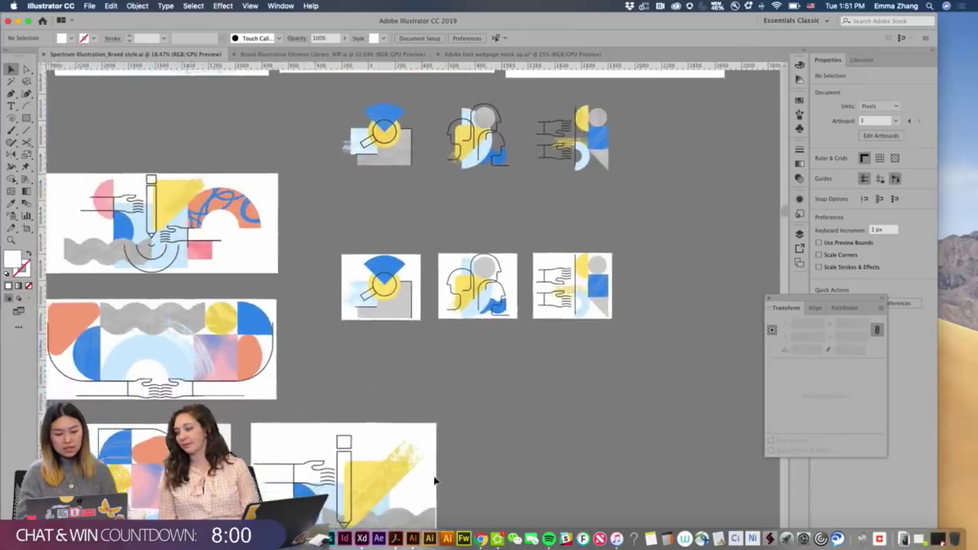
scroll(434, 479, "down", 5)
scroll(434, 480, "right", 3)
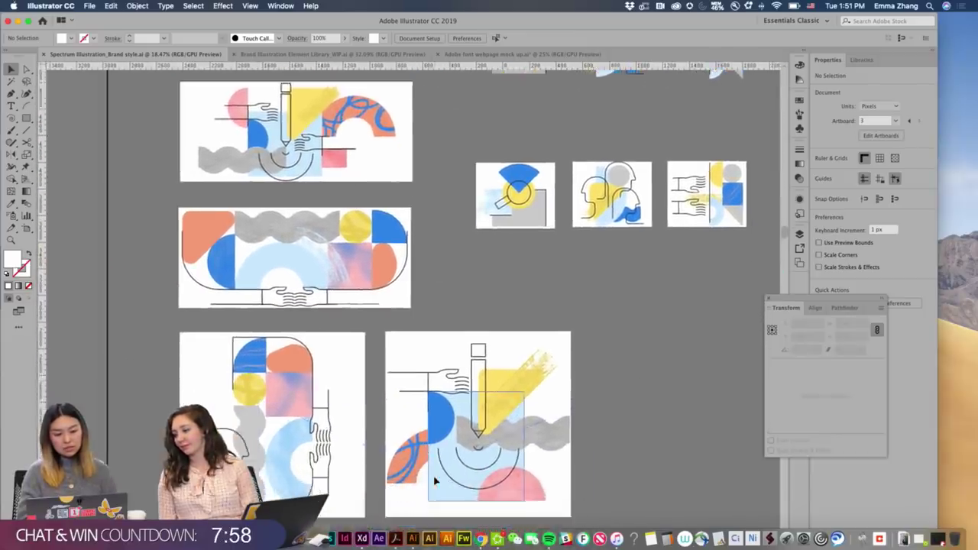
scroll(414, 484, "down", 1)
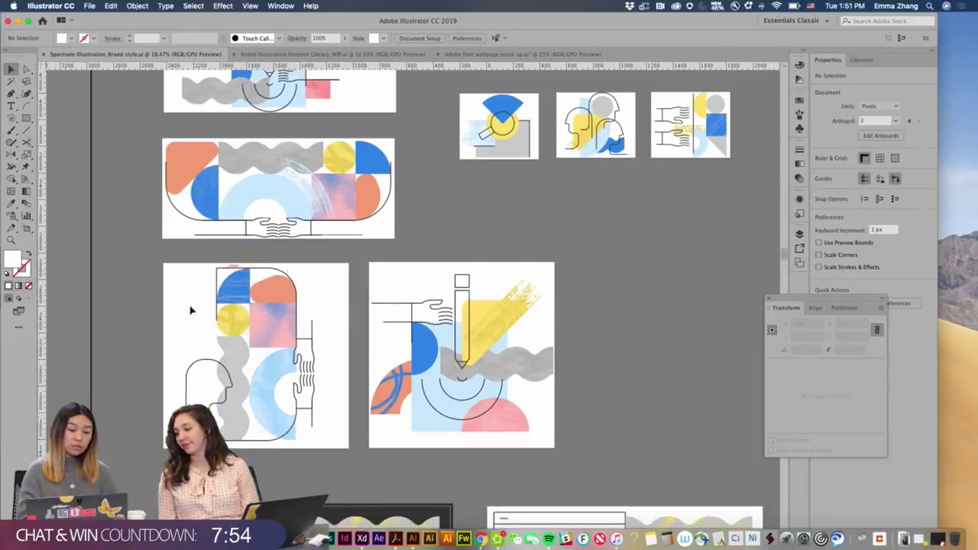
scroll(277, 436, "down", 5)
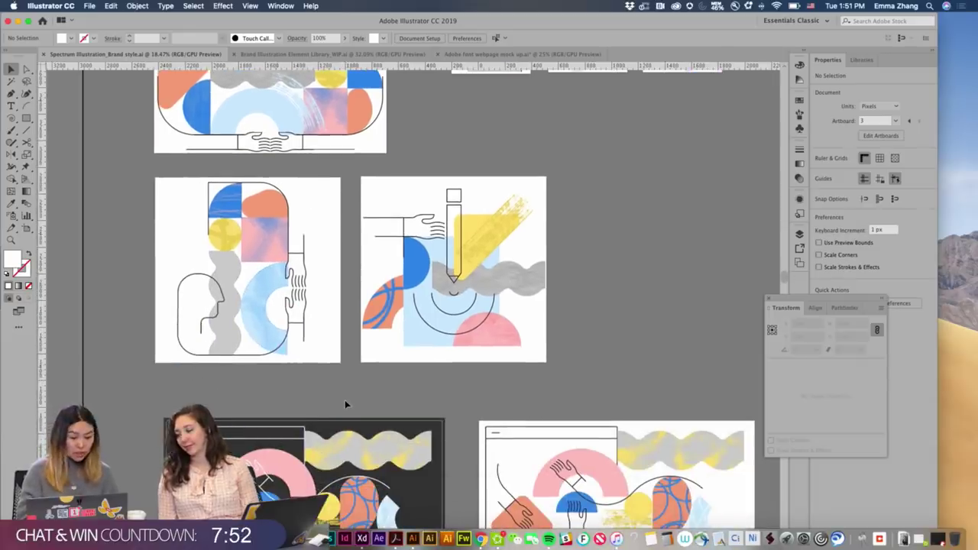
scroll(345, 404, "up", 4)
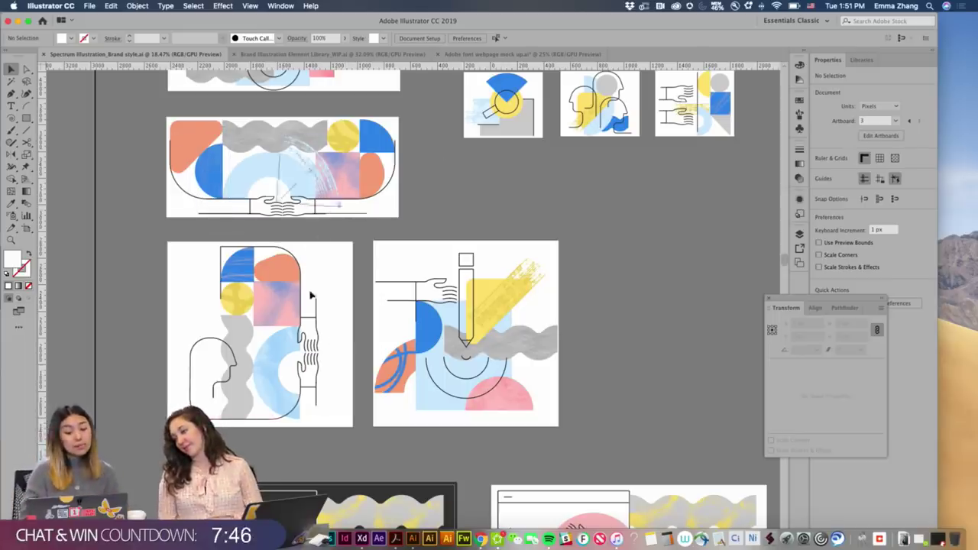
scroll(309, 295, "down", 6)
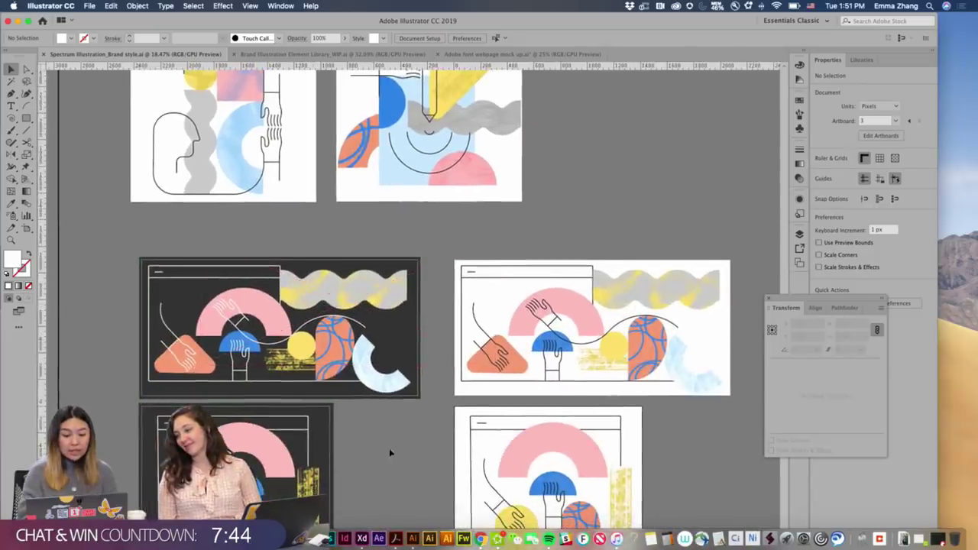
scroll(390, 453, "down", 2)
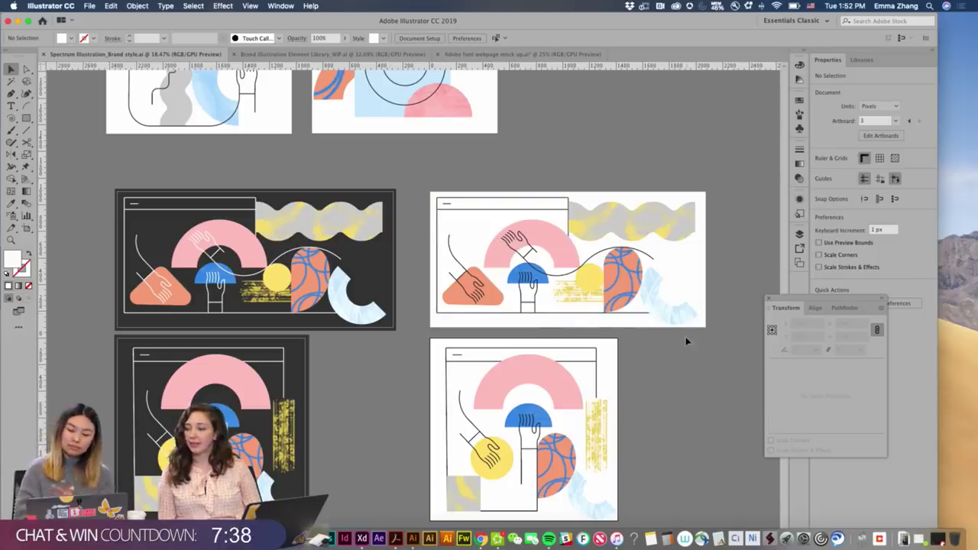
scroll(727, 306, "down", 3)
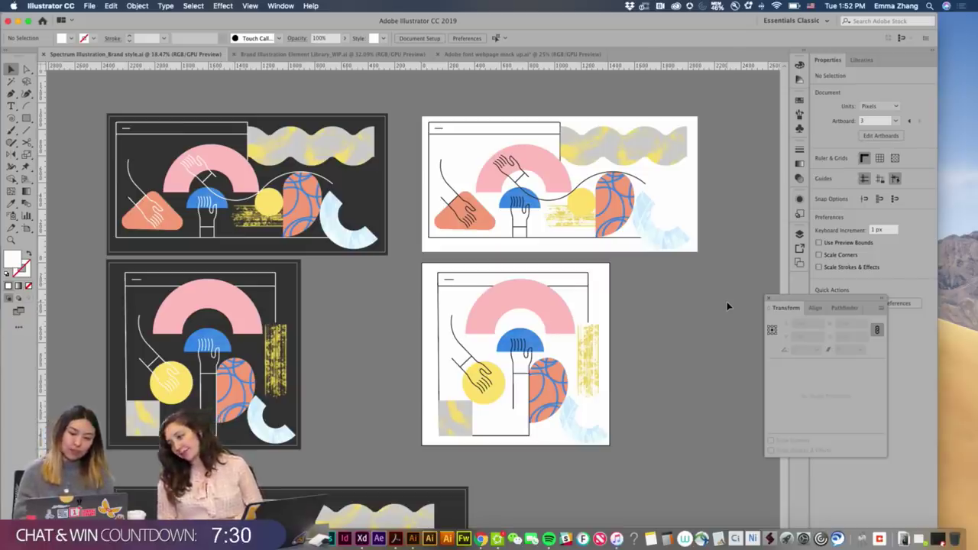
scroll(529, 178, "up", 3)
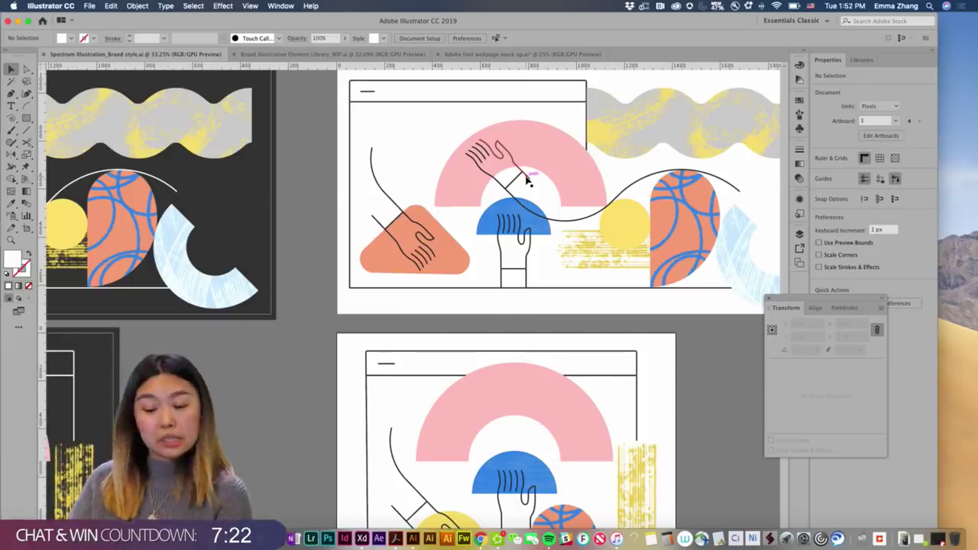
scroll(525, 180, "down", 5)
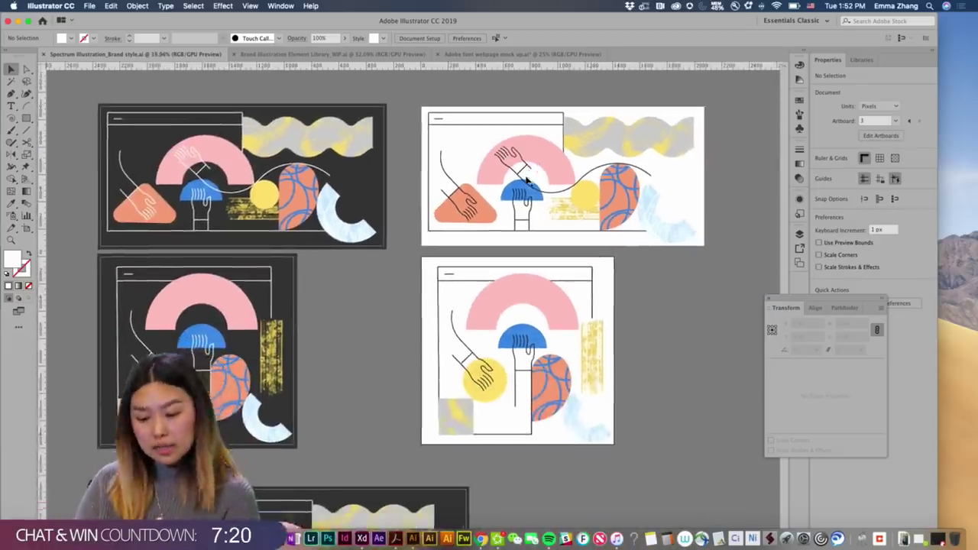
scroll(526, 180, "down", 3)
scroll(525, 180, "down", 5)
scroll(525, 181, "up", 2)
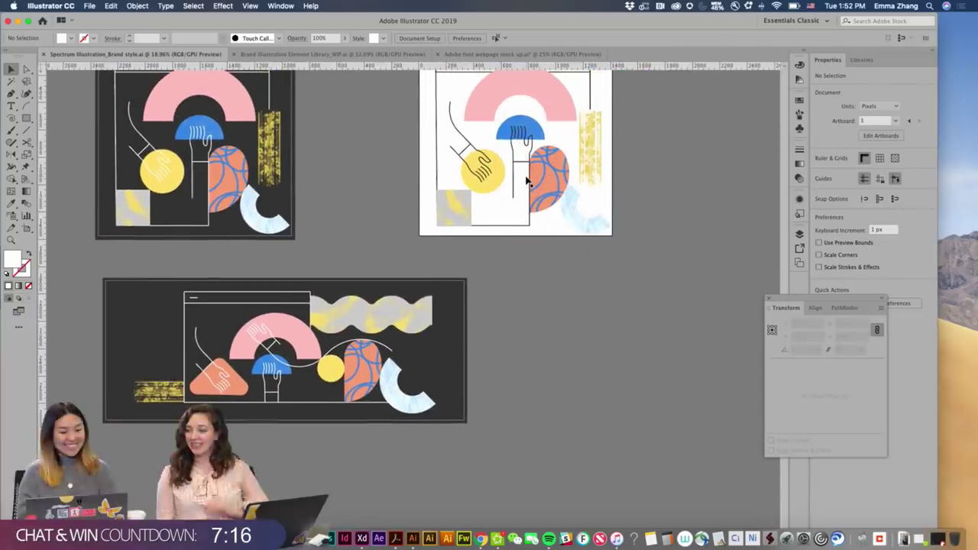
scroll(526, 181, "up", 5)
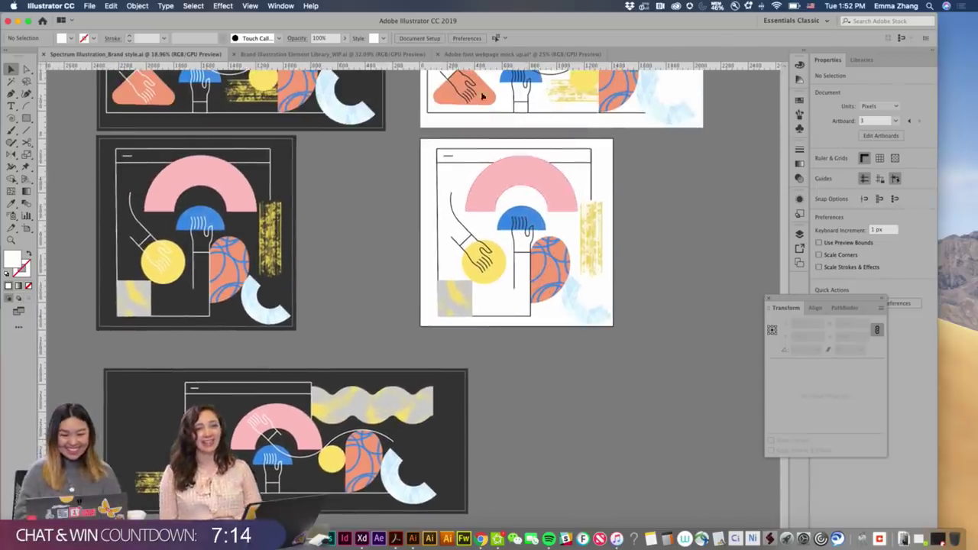
Switch to Adobe font webpage mock up.ai, fit the artboard, and pan to the 'Quality fonts at your fingertips' banner.
left_click(468, 54)
key("super+0")
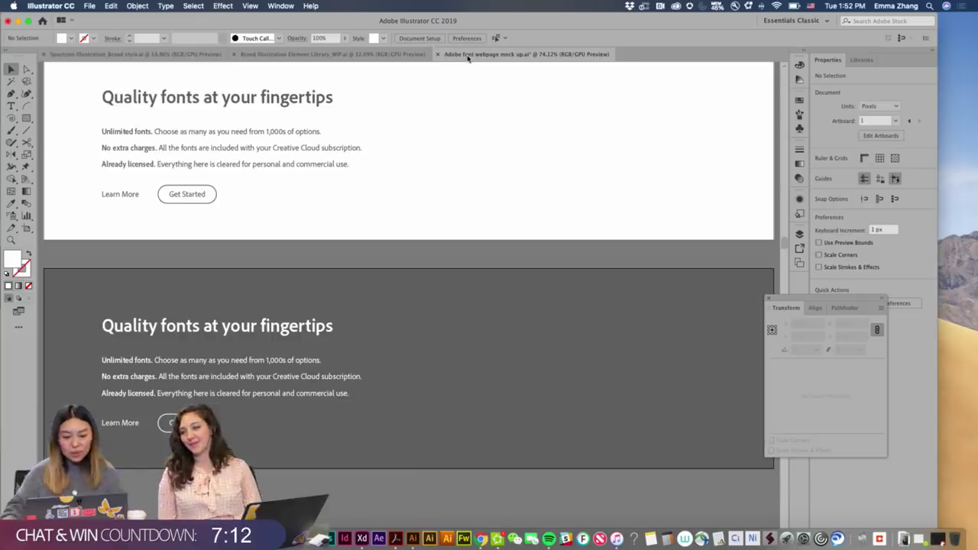
scroll(469, 153, "up", 1)
scroll(471, 153, "left", 5)
scroll(470, 153, "left", 10)
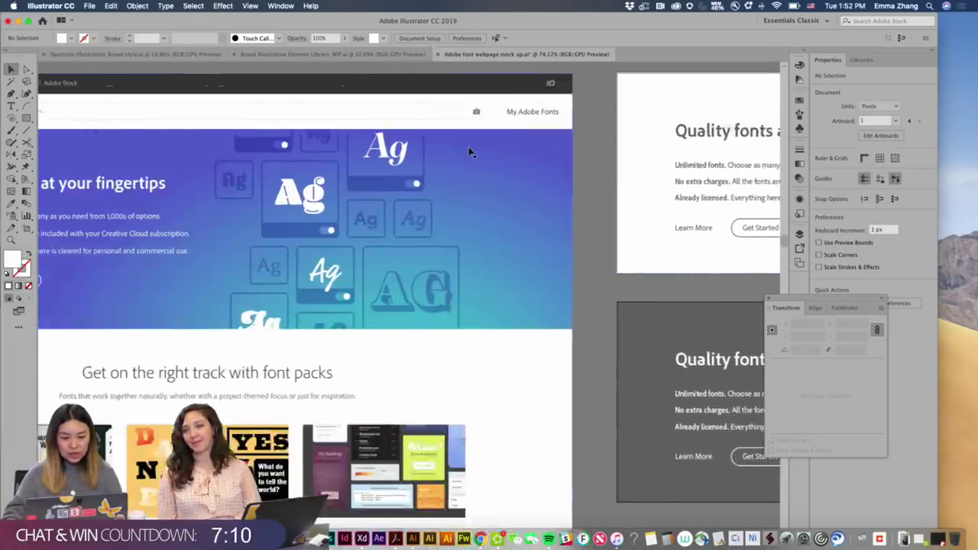
scroll(471, 152, "up", 2)
scroll(471, 153, "left", 3)
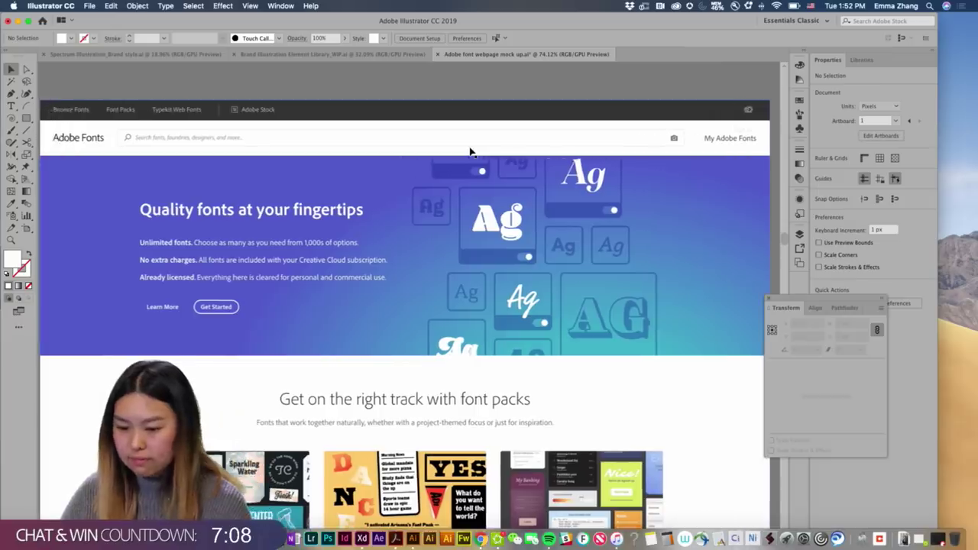
scroll(469, 151, "down", 3)
scroll(468, 151, "left", 4)
scroll(469, 148, "down", 1)
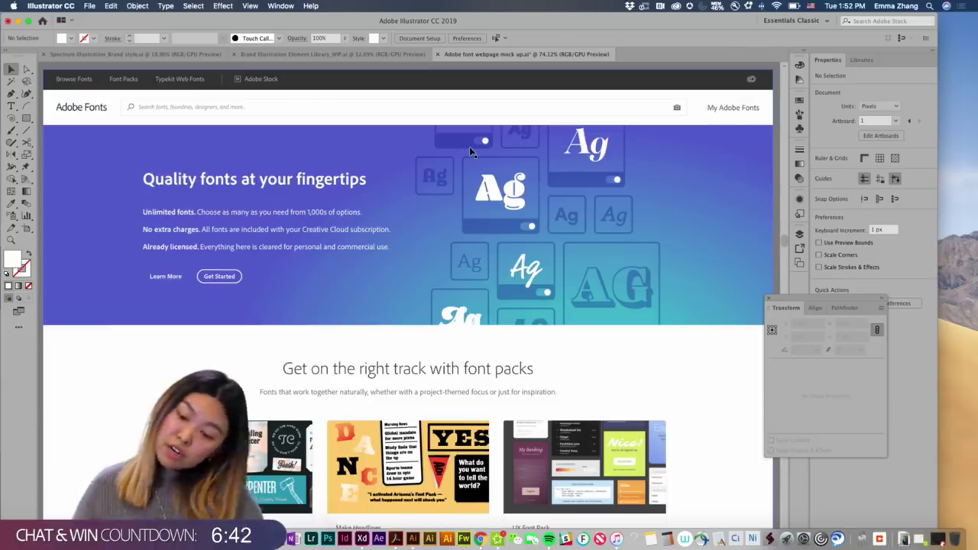
scroll(469, 147, "down", 5)
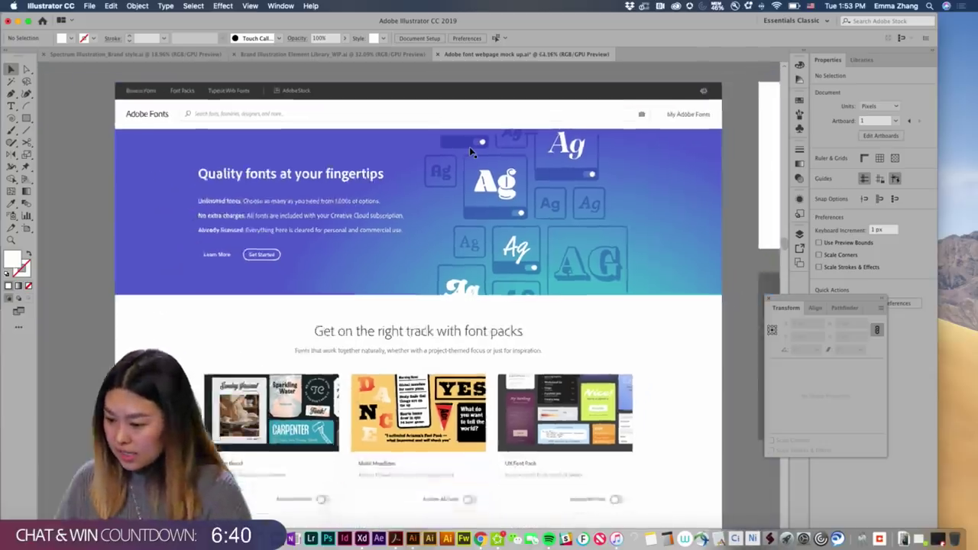
scroll(469, 147, "up", 5)
scroll(469, 147, "right", 5)
scroll(472, 152, "up", 3)
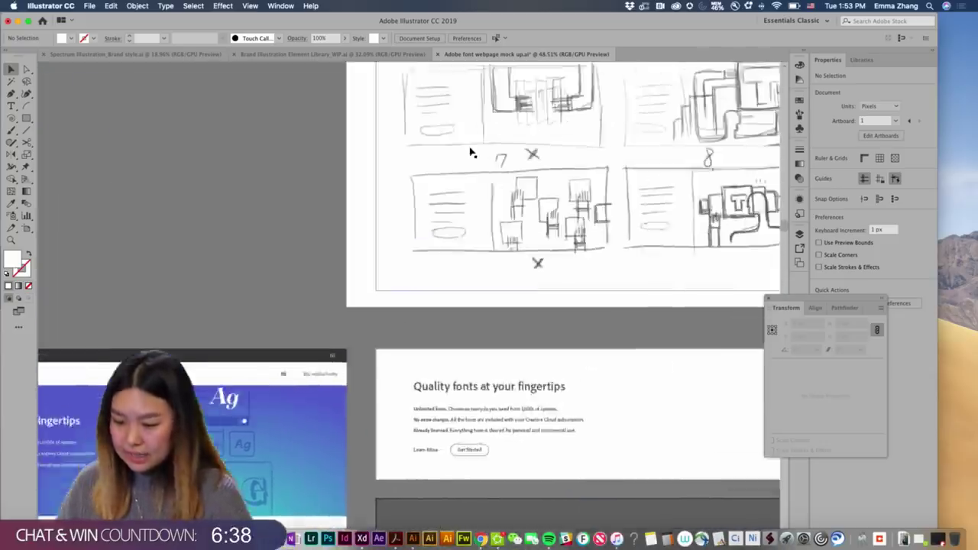
scroll(471, 152, "down", 3)
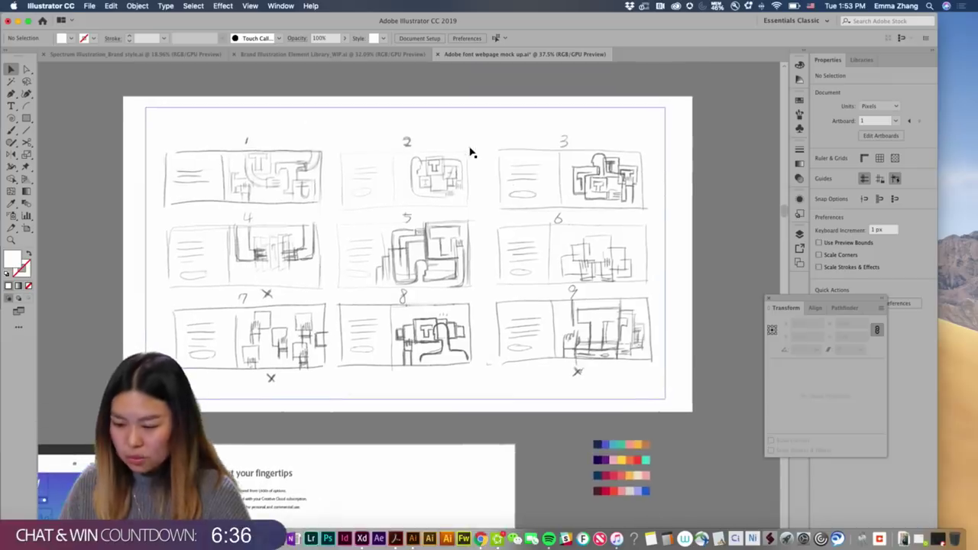
scroll(709, 192, "up", 2)
scroll(709, 192, "left", 2)
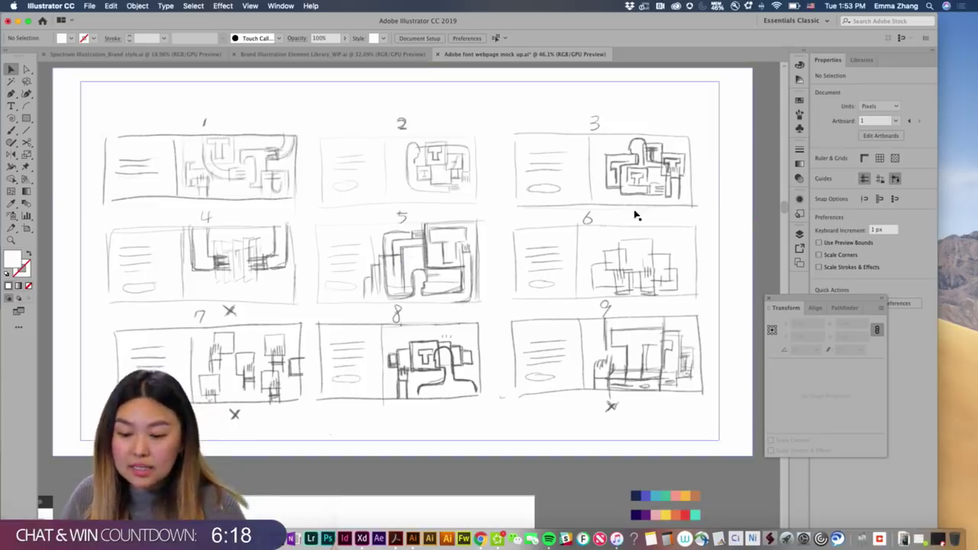
scroll(431, 322, "up", 1)
scroll(431, 321, "up", 1)
scroll(432, 322, "left", 1)
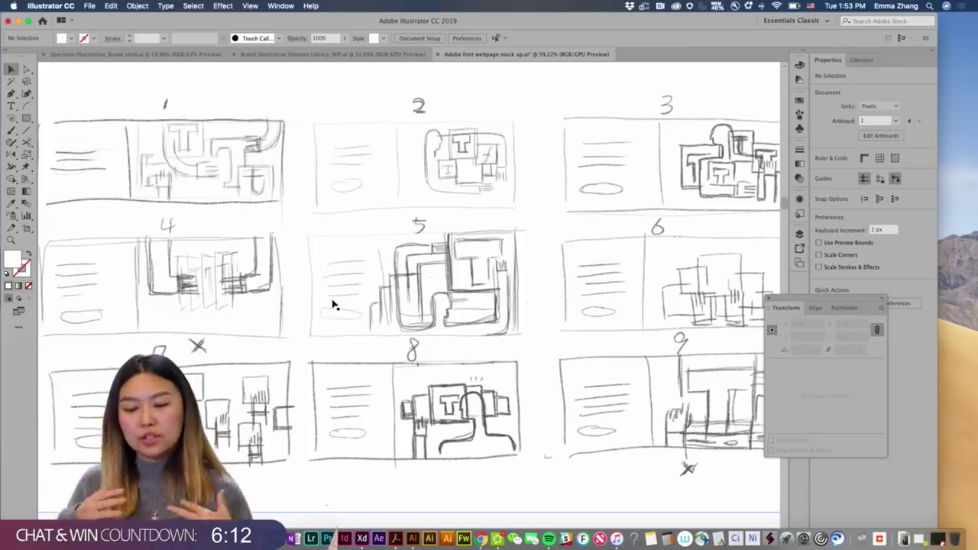
scroll(333, 304, "right", 1)
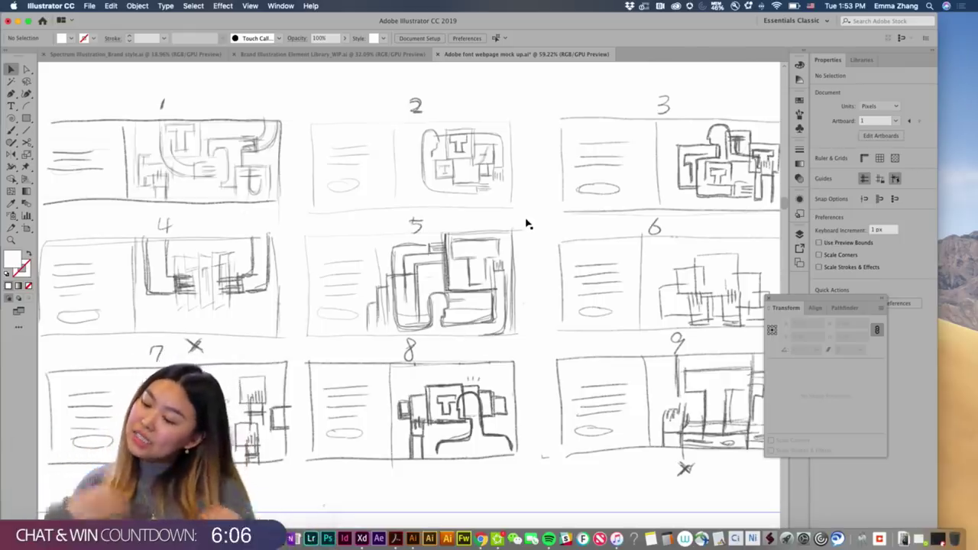
scroll(526, 224, "right", 3)
scroll(526, 224, "up", 1)
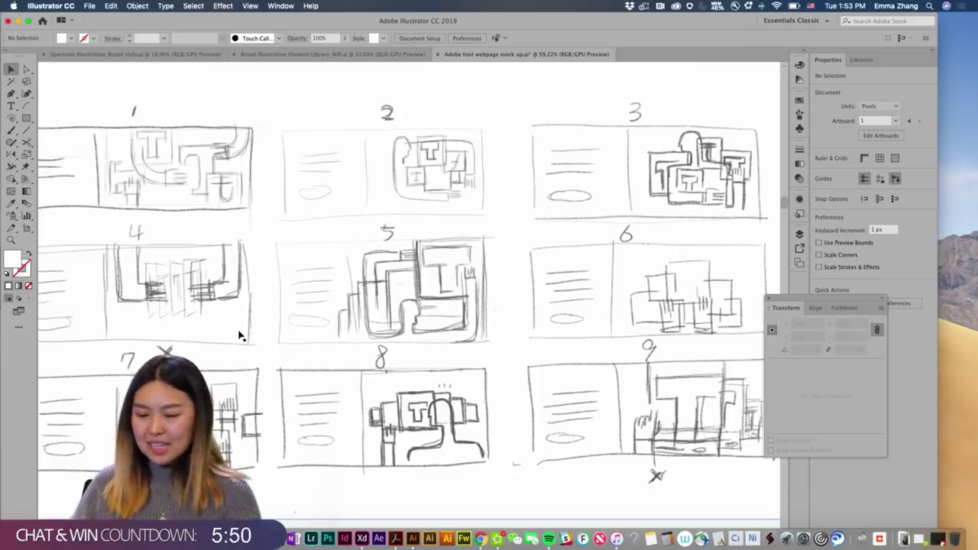
scroll(238, 335, "right", 2)
scroll(239, 335, "down", 1)
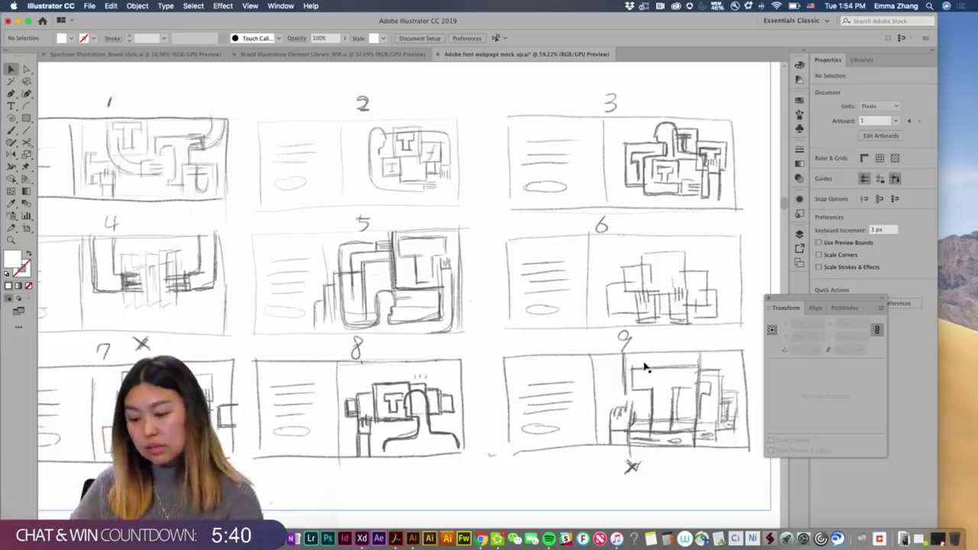
scroll(455, 447, "down", 5)
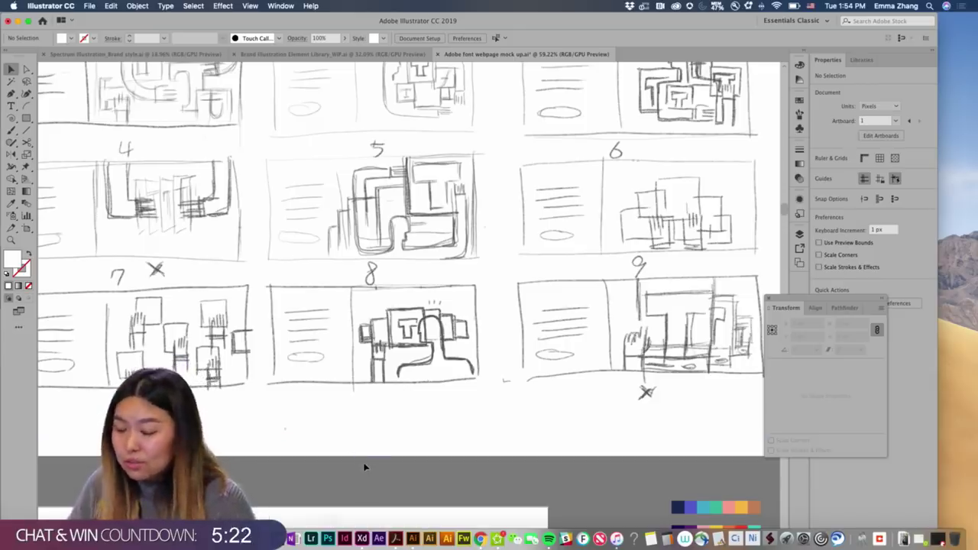
scroll(364, 467, "up", 1)
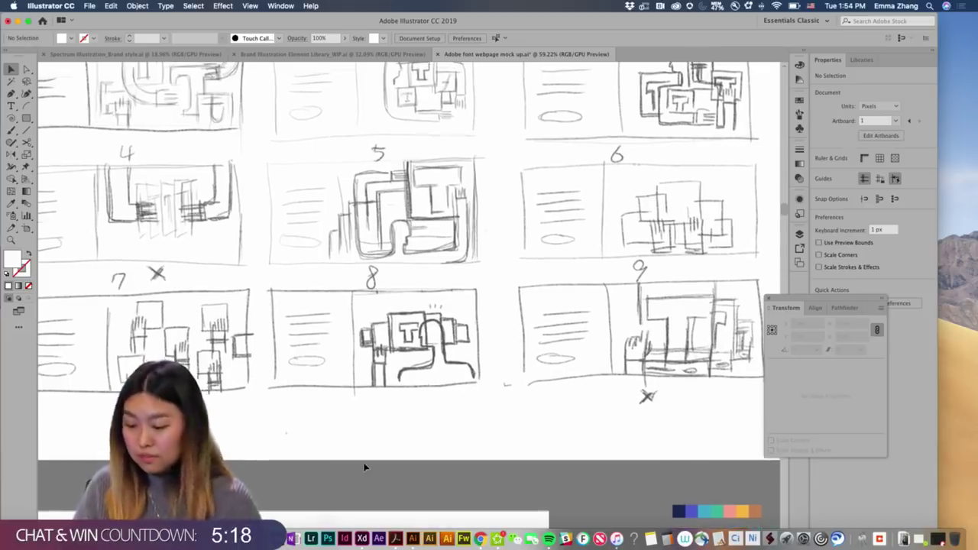
scroll(364, 467, "down", 3)
scroll(364, 467, "up", 2)
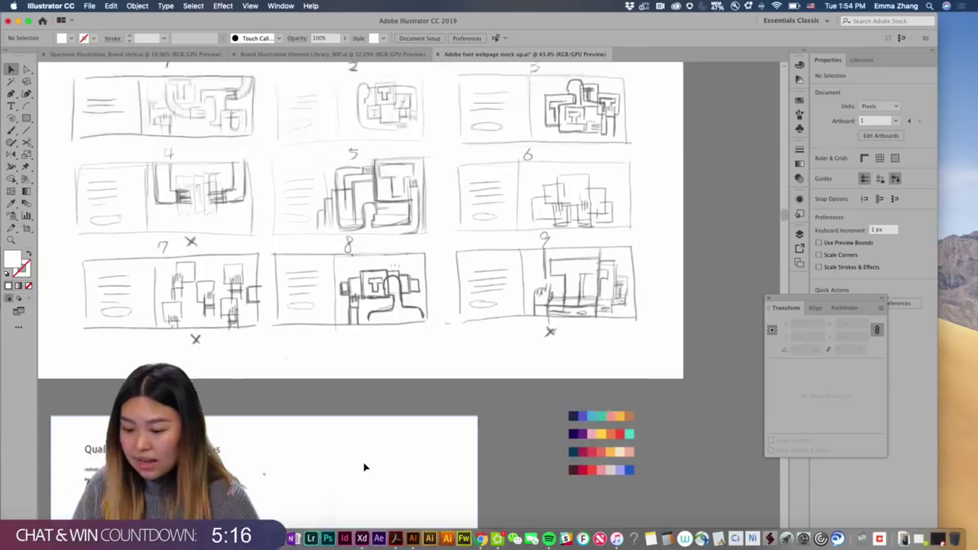
scroll(363, 467, "down", 2)
scroll(686, 393, "up", 2)
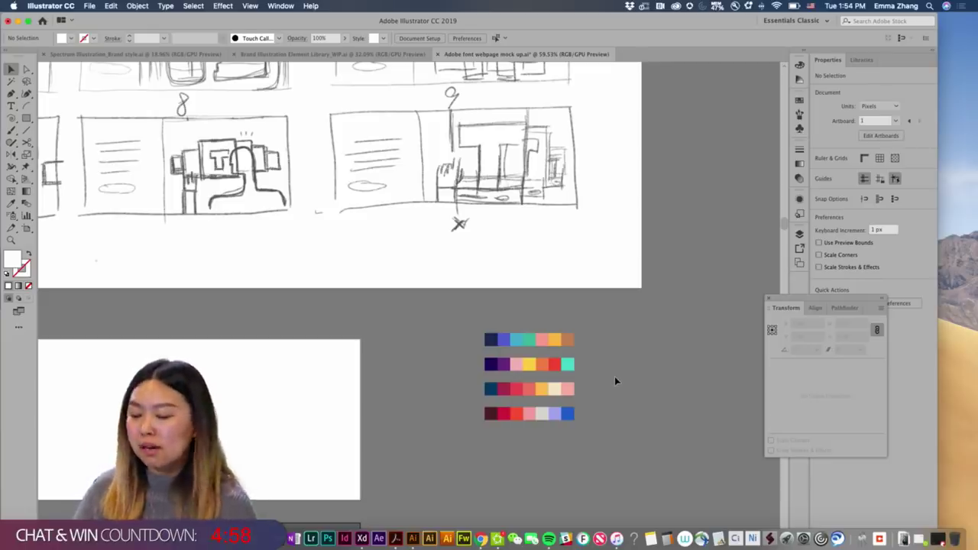
scroll(615, 379, "down", 1)
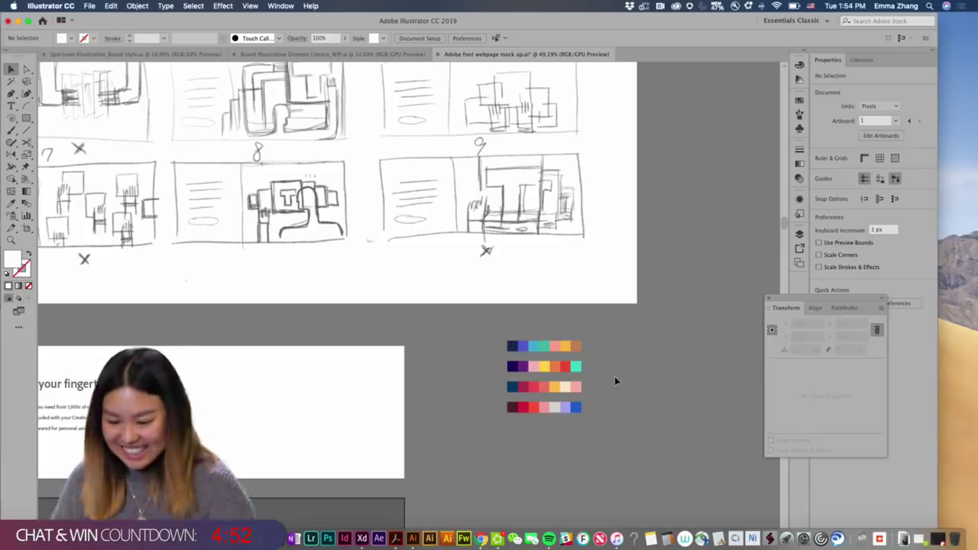
scroll(615, 379, "down", 1)
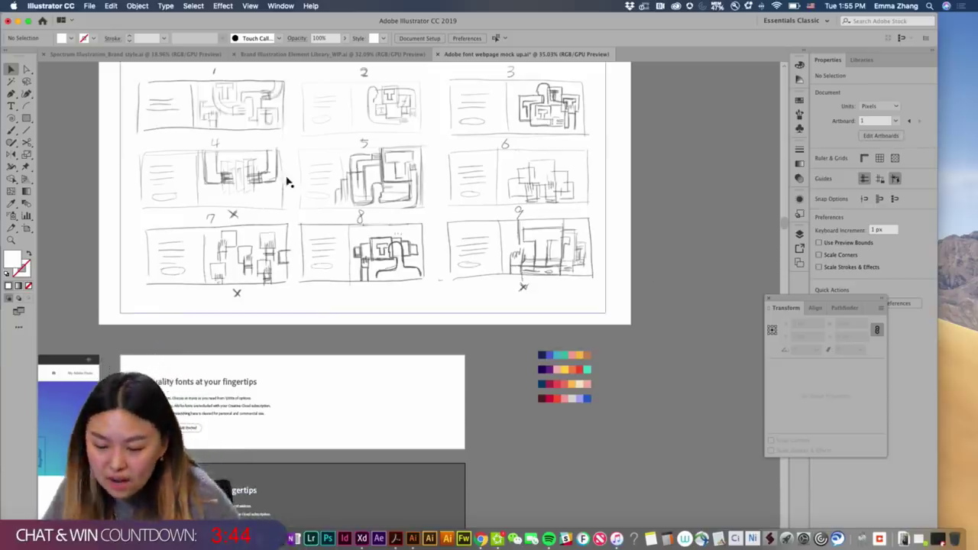
In the Element Library, select the Face head and Hands icons together and copy them.
left_click(320, 55)
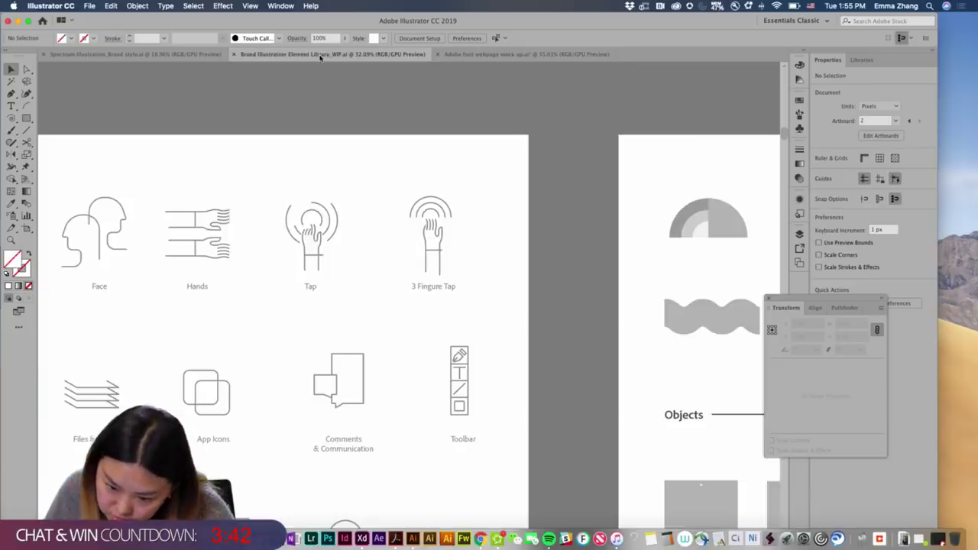
scroll(262, 151, "left", 5)
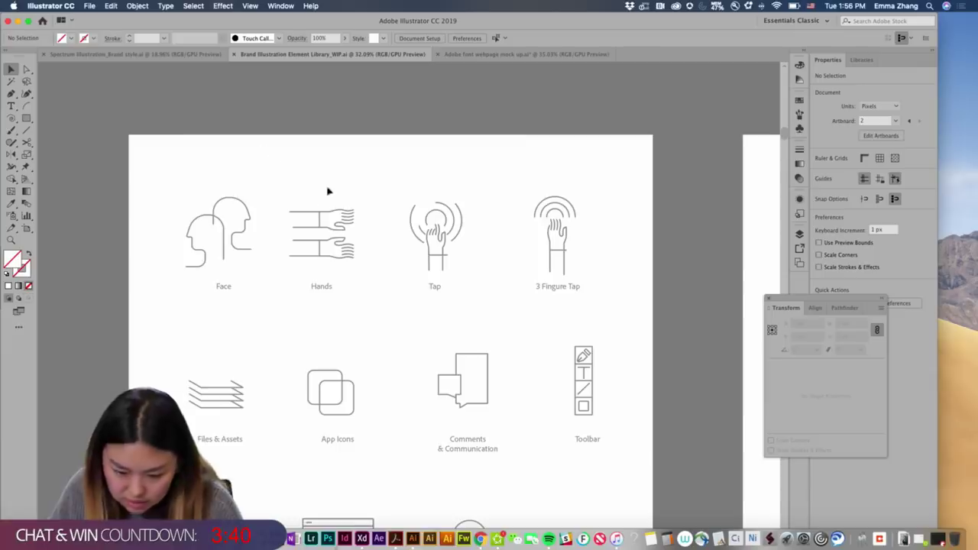
left_click(206, 219)
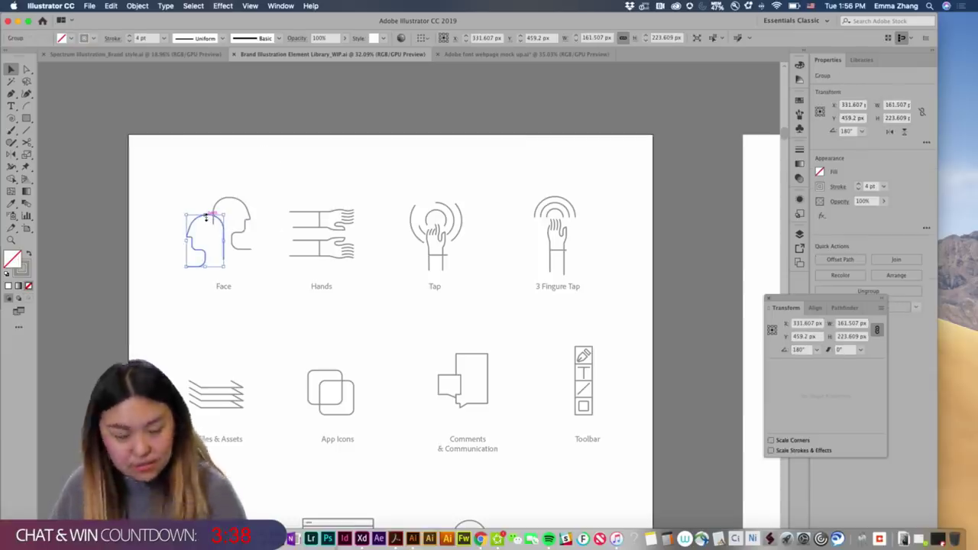
left_click(369, 265)
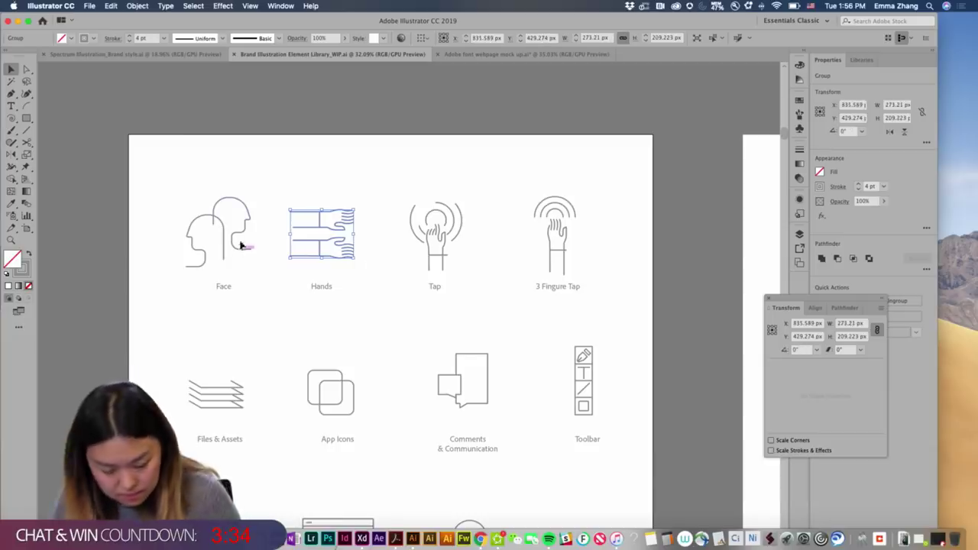
left_click(192, 222, "shift")
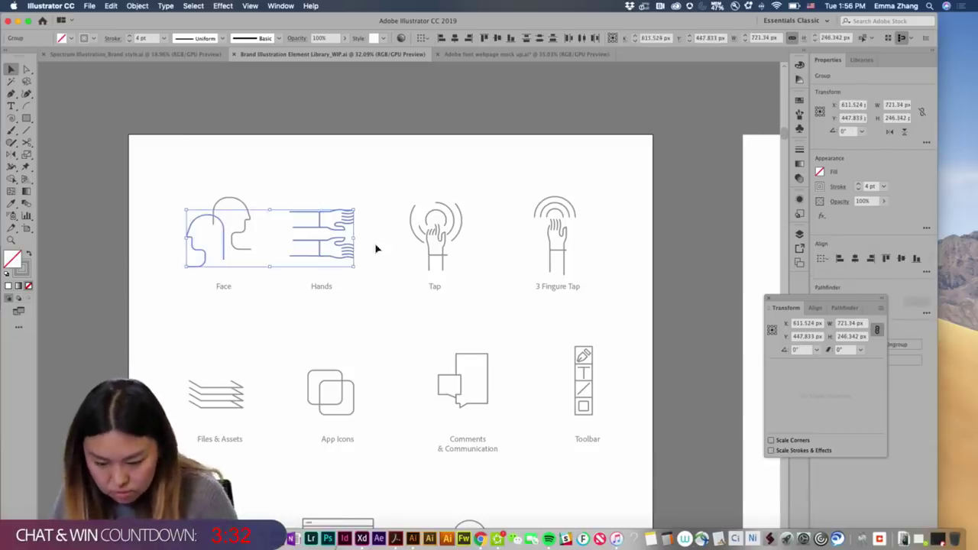
Clear the selection and return to the Adobe font webpage mock up file.
left_click(385, 226)
left_click(489, 54)
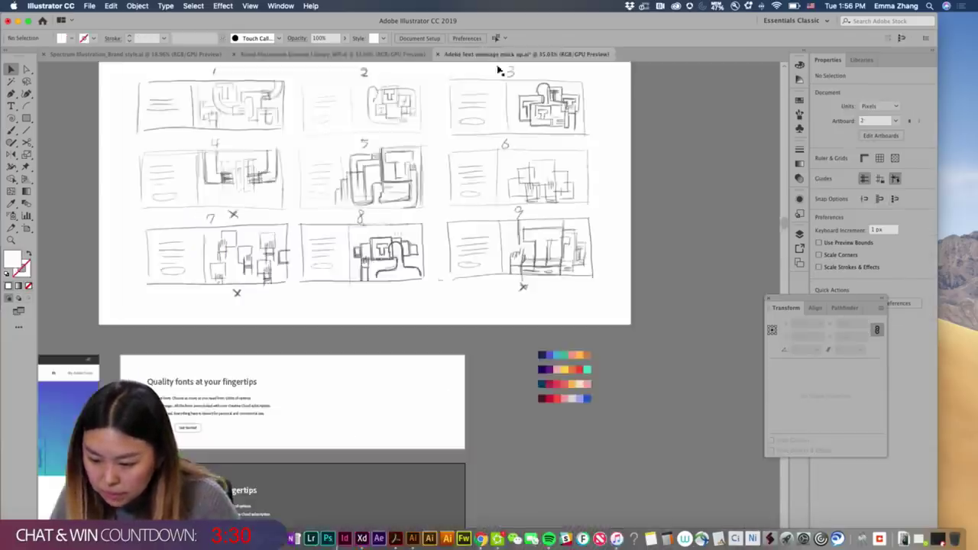
scroll(547, 255, "right", 10)
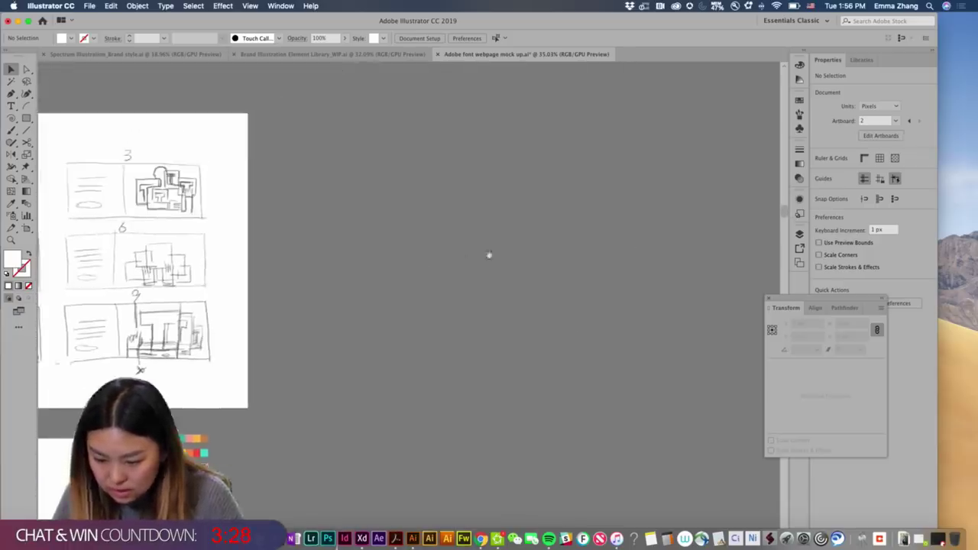
Paste the head and hands artwork into the mock-up and zoom out over the layout.
key("cmd+v")
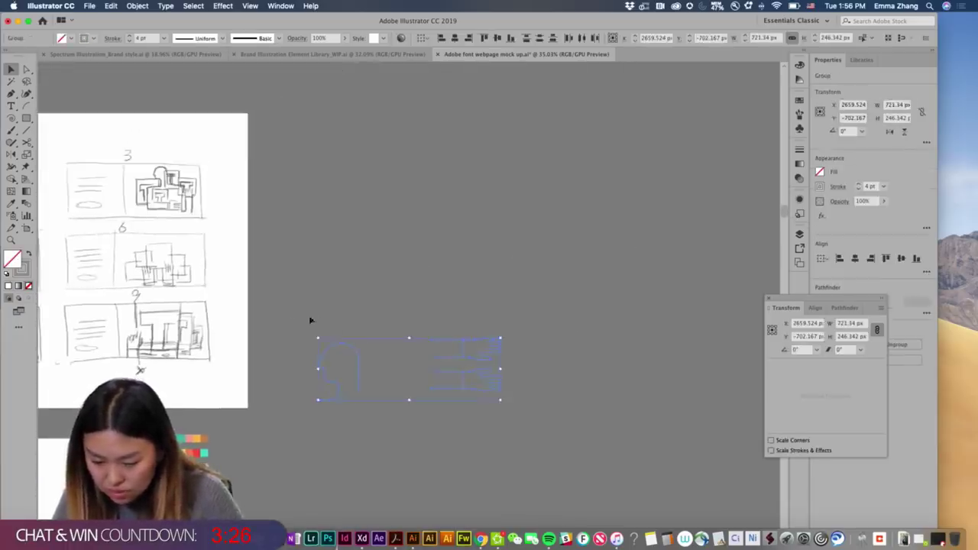
scroll(477, 336, "down", 3)
scroll(477, 336, "right", 2)
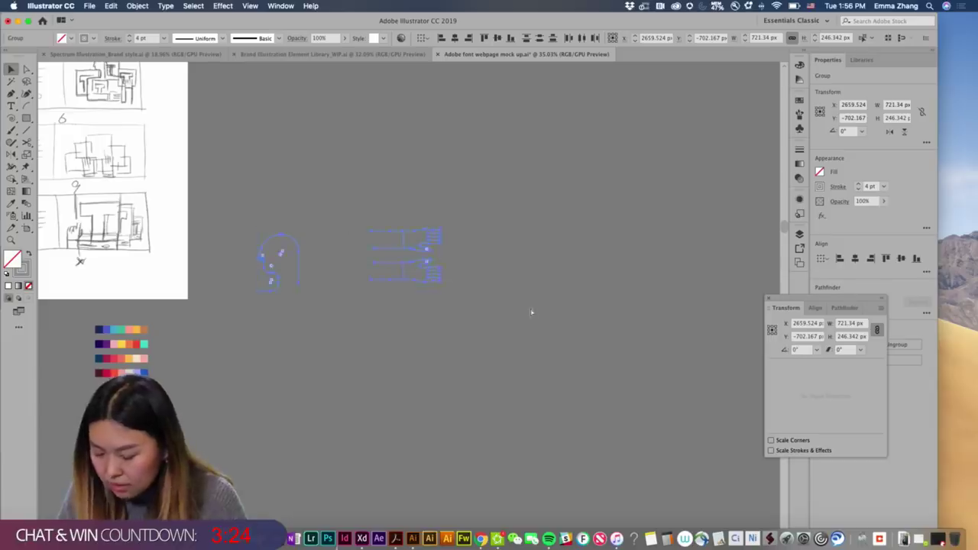
key("cmd+minus")
key("cmd+minus")
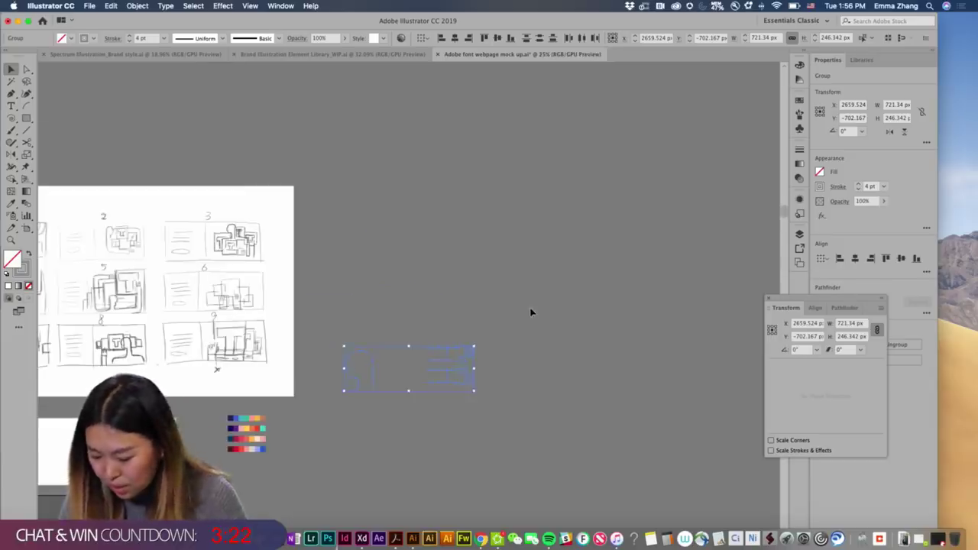
key("super+minus")
key("super+minus")
key("super+minus")
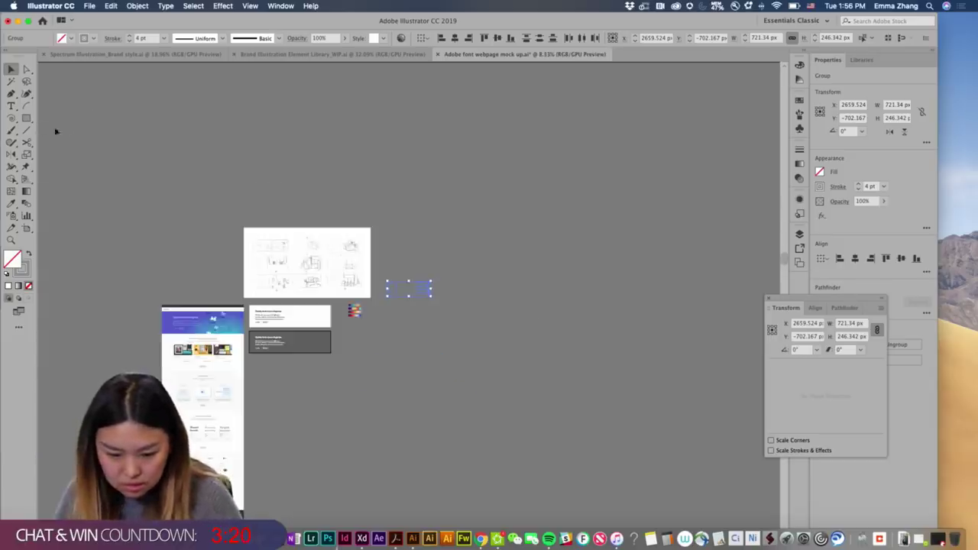
Draw a large rectangle beside the sketches and give it a #FFFFFF fill.
left_click(26, 118)
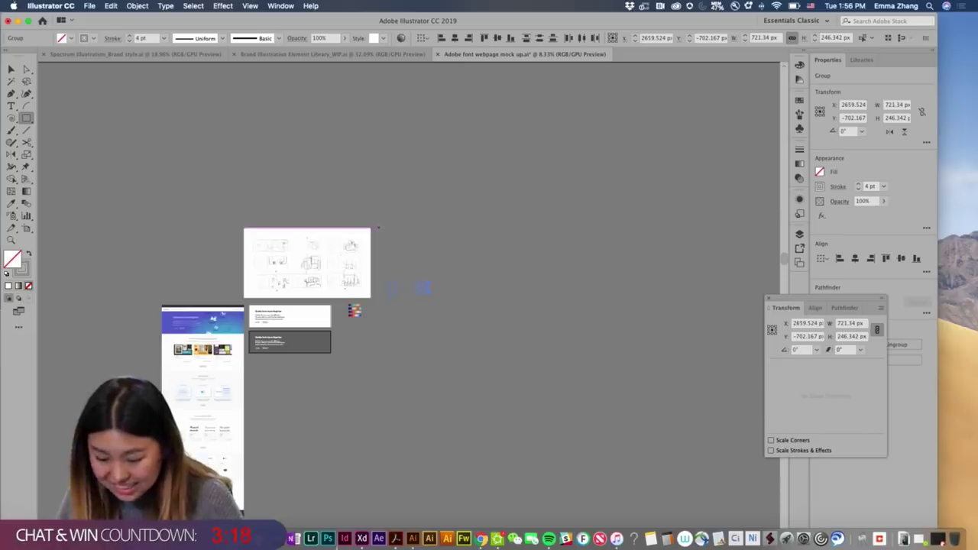
left_click_drag(378, 228, 641, 423)
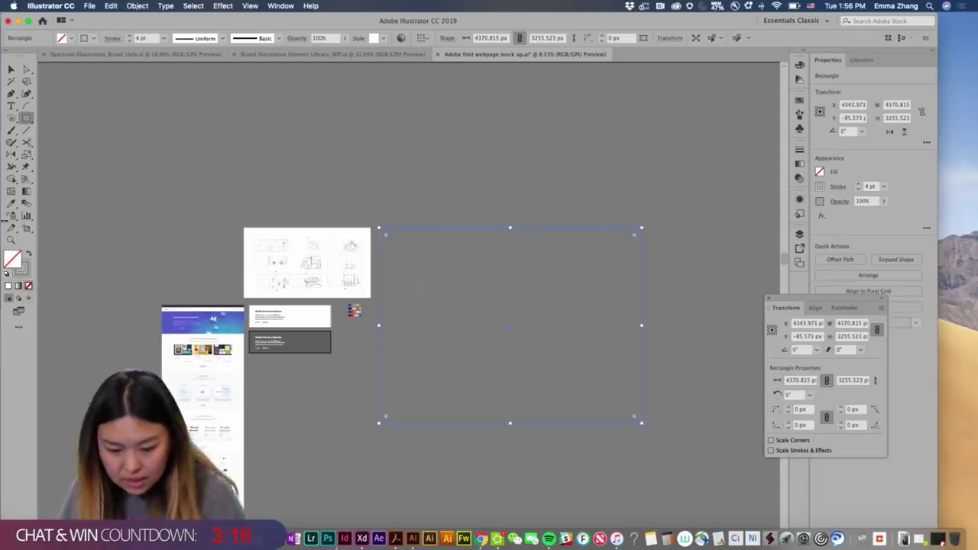
left_click(28, 256)
double_click(14, 260)
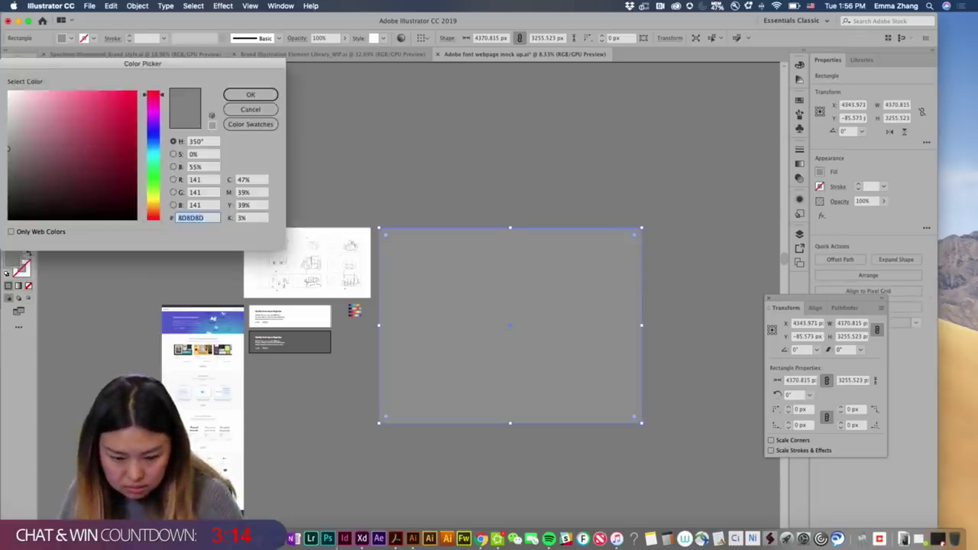
type("ffffff")
left_click(251, 94)
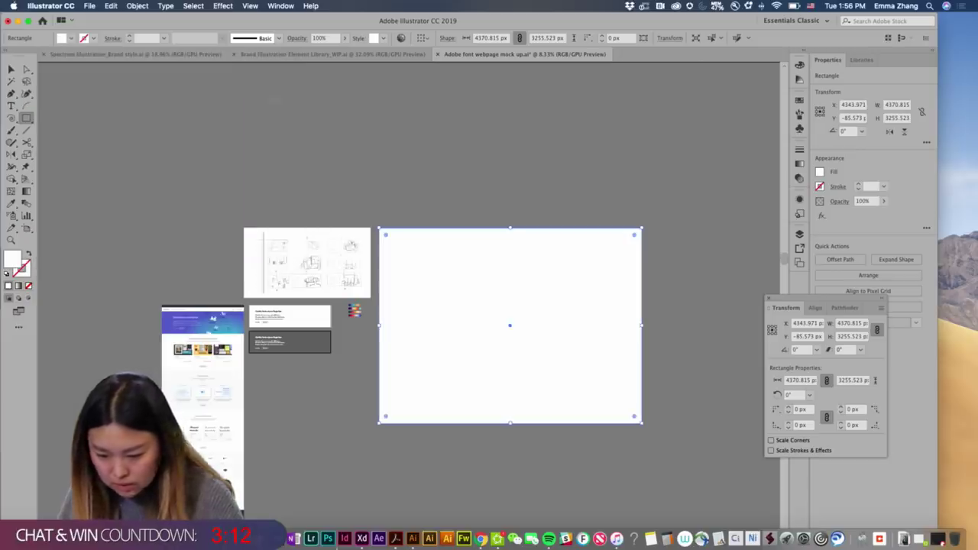
Move the head and hands artwork to the top of the white rectangle.
key("v")
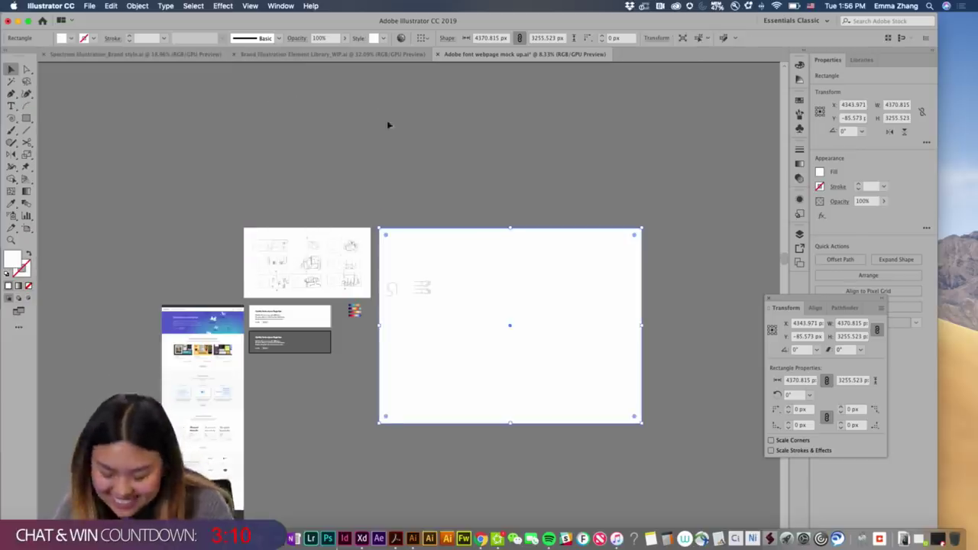
left_click(431, 211)
key("super+a")
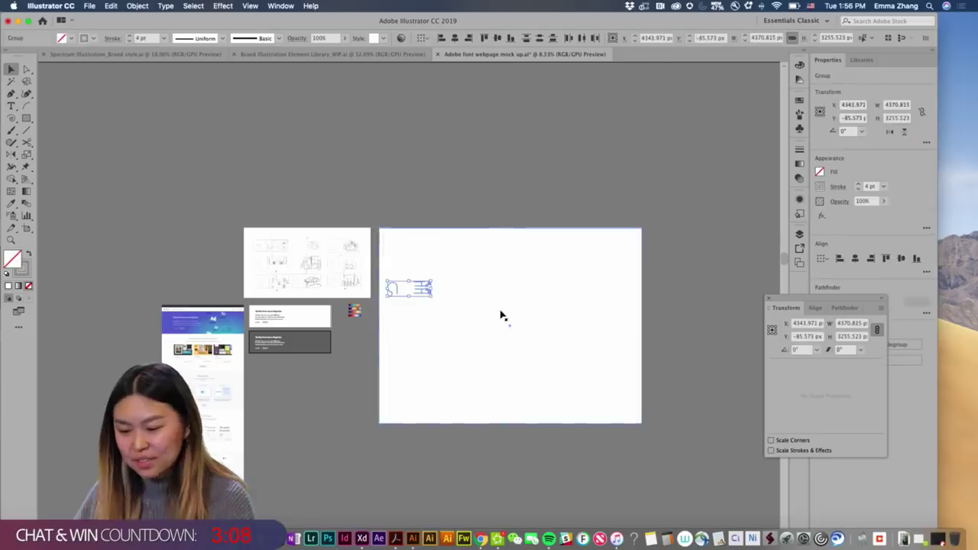
left_click_drag(425, 291, 437, 238)
key("z")
left_click(438, 217)
Zoom in on the artwork and drag the head right so it sits beside the hands.
left_click(501, 299)
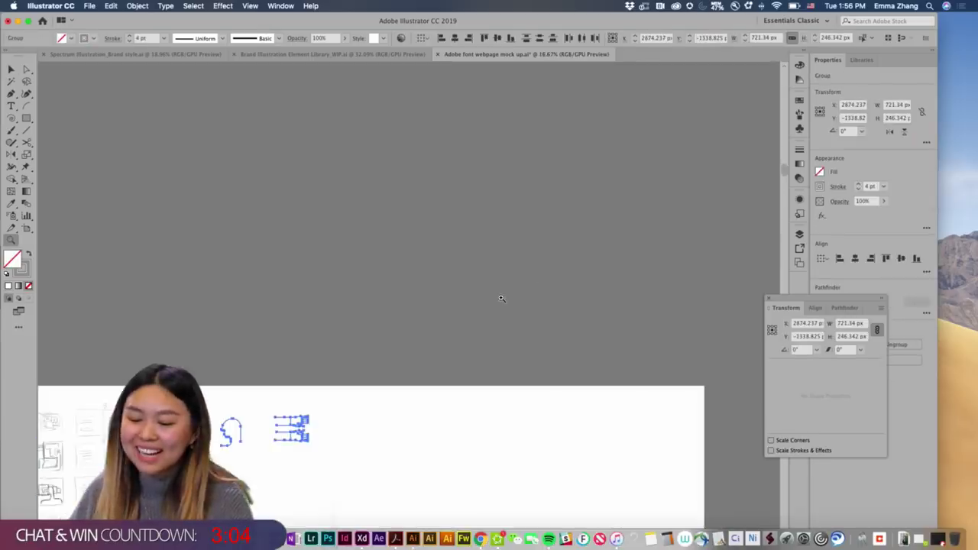
scroll(493, 311, "down", 5)
left_click(372, 268)
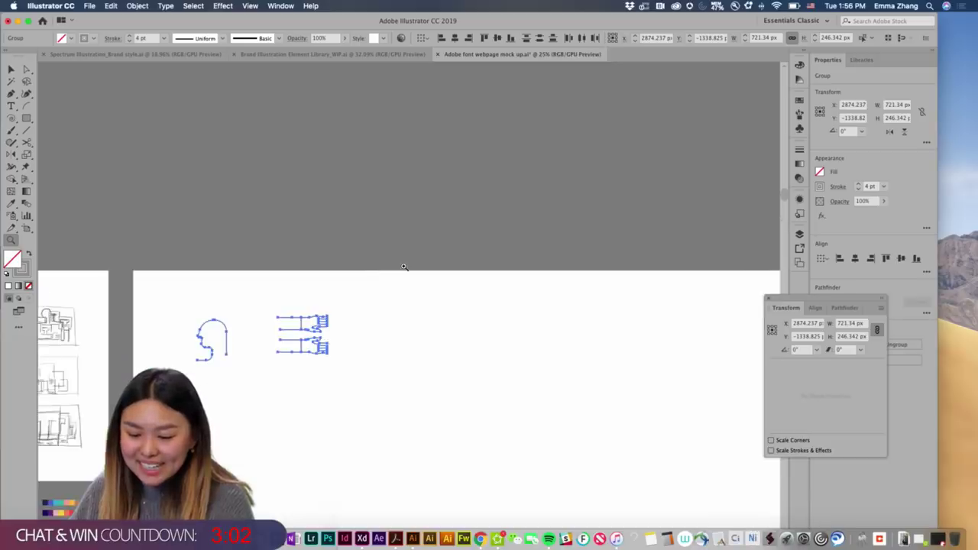
scroll(404, 267, "left", 5)
scroll(404, 266, "down", 5)
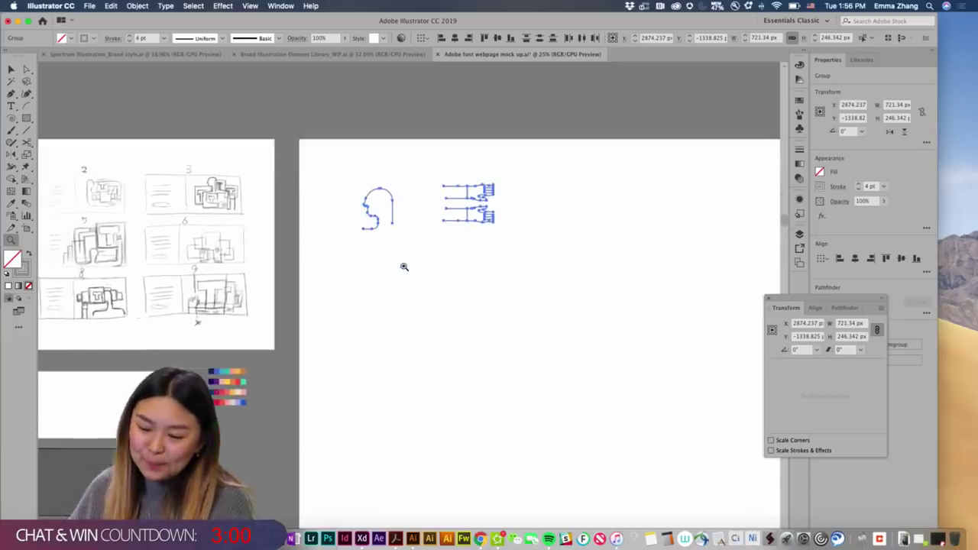
scroll(404, 266, "up", 2)
key("v")
key("super+equal")
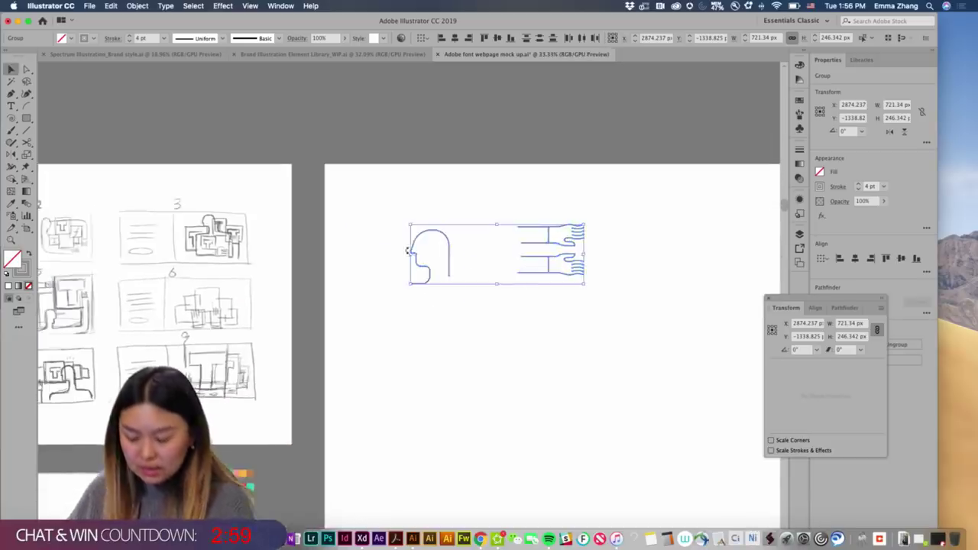
left_click(411, 156)
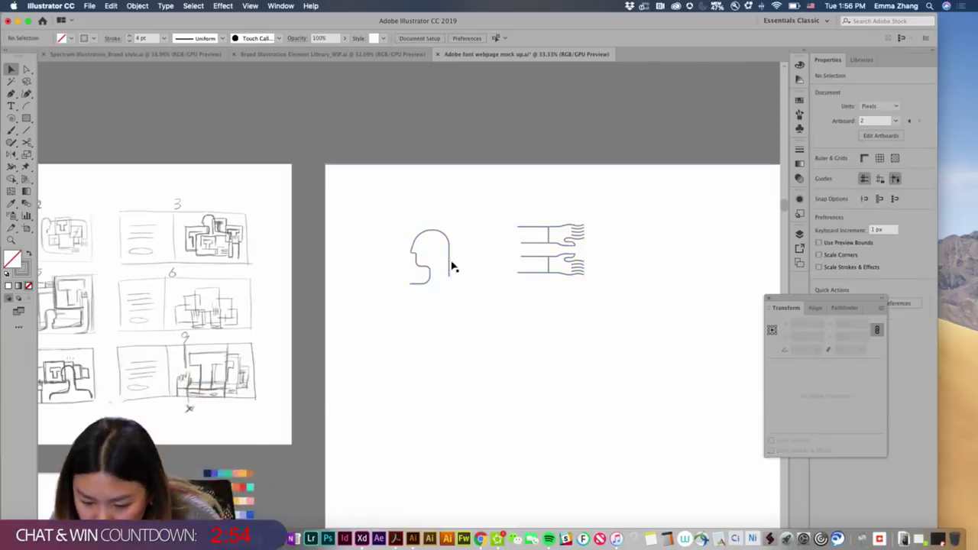
left_click_drag(449, 265, 497, 246)
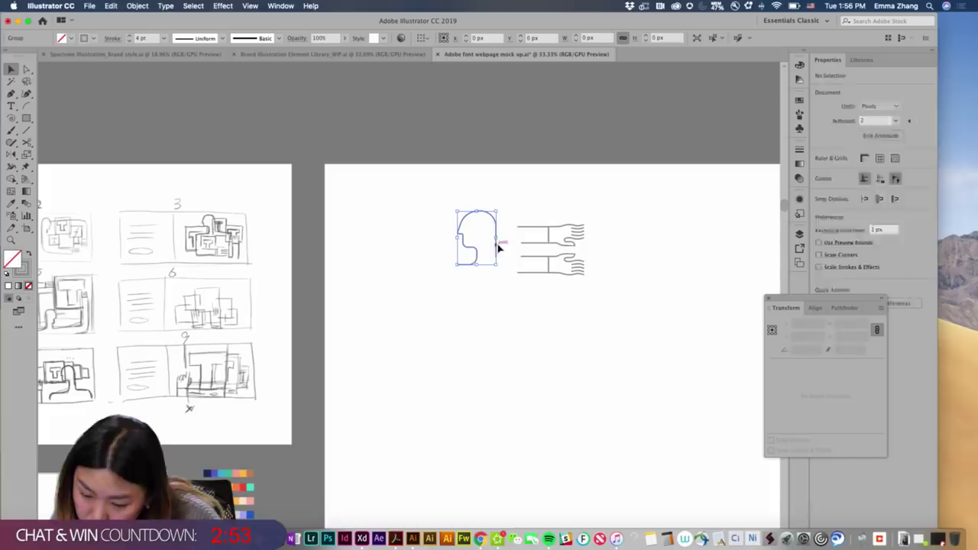
left_click(536, 202)
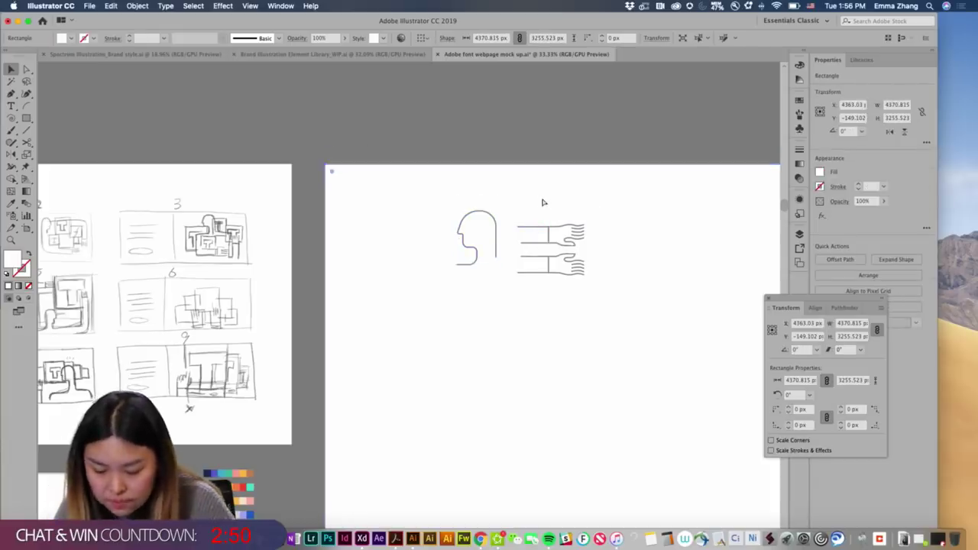
key("super+shift+a")
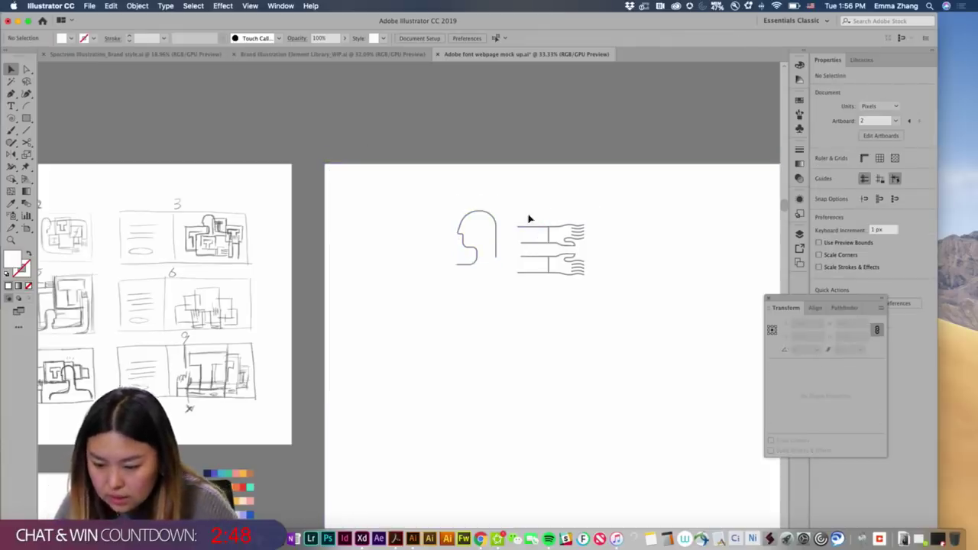
left_click(531, 228)
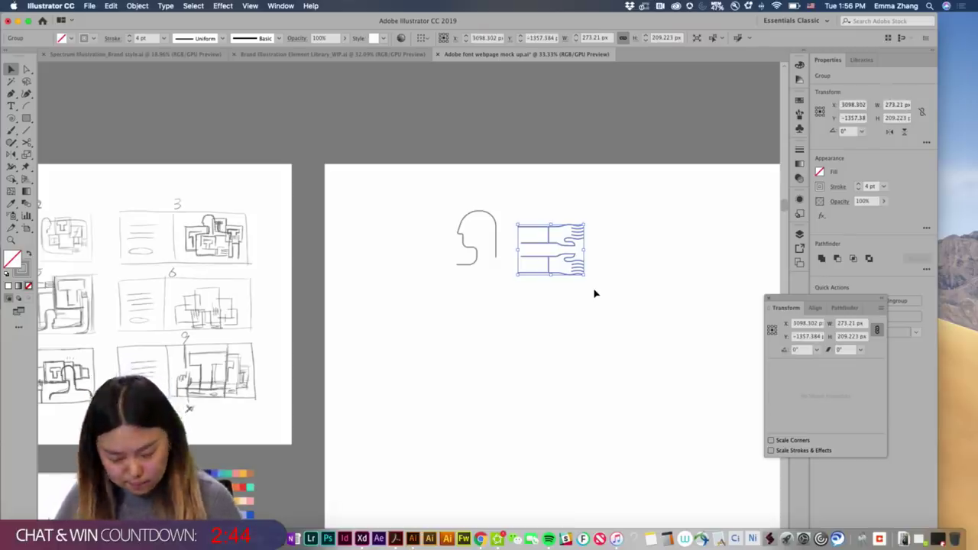
left_click(594, 292)
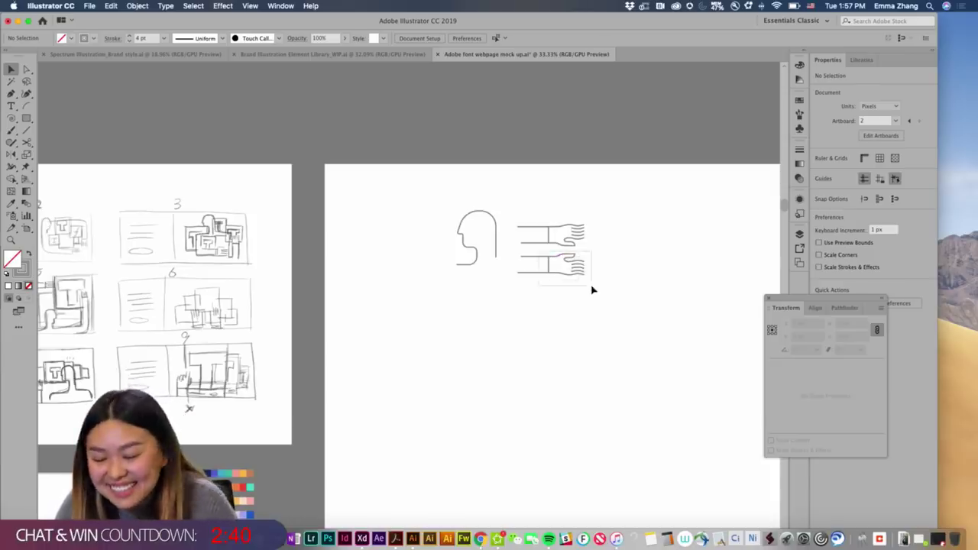
Move the hands below the head, ungroup them, and separate the two hands.
left_click_drag(592, 290, 477, 350)
right_click(468, 327)
left_click(490, 408)
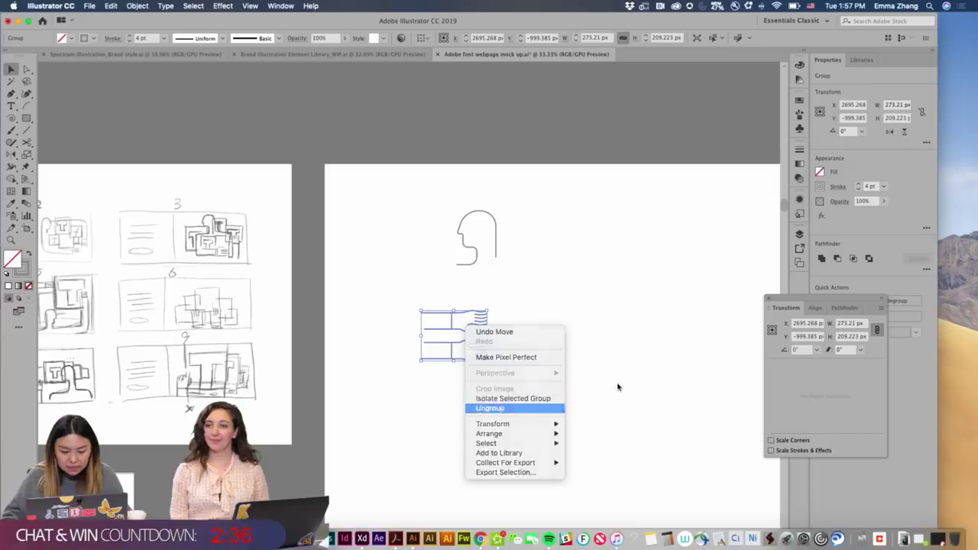
left_click(478, 325)
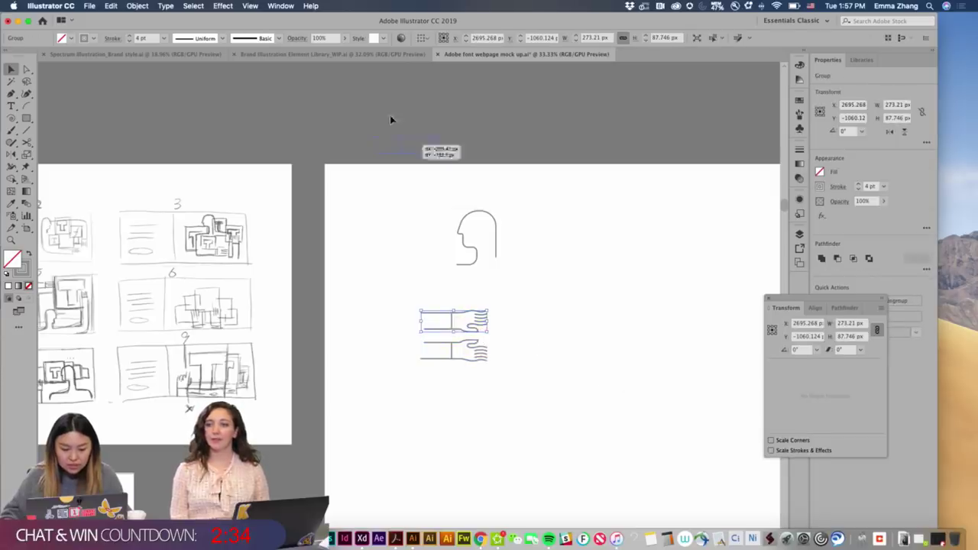
left_click_drag(390, 119, 393, 129)
left_click_drag(474, 343, 546, 289)
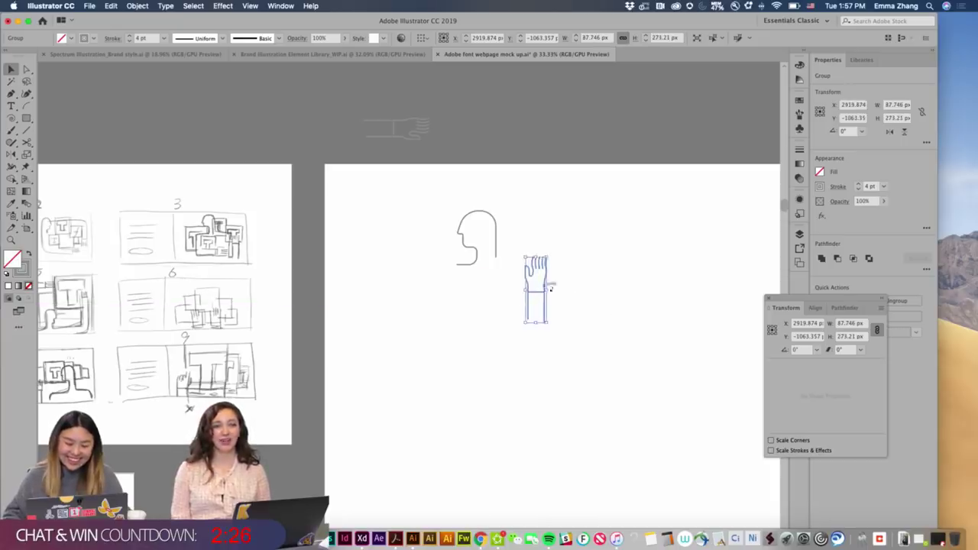
left_click(587, 303)
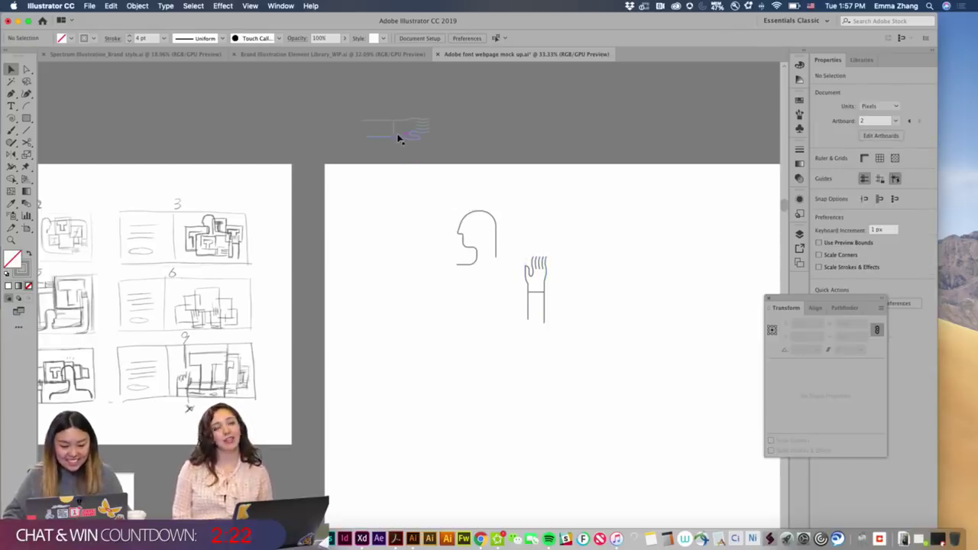
Bring the sideways hand onto the artboard, reflect it horizontally, and place it below the head.
left_click_drag(399, 140, 448, 325)
right_click(448, 326)
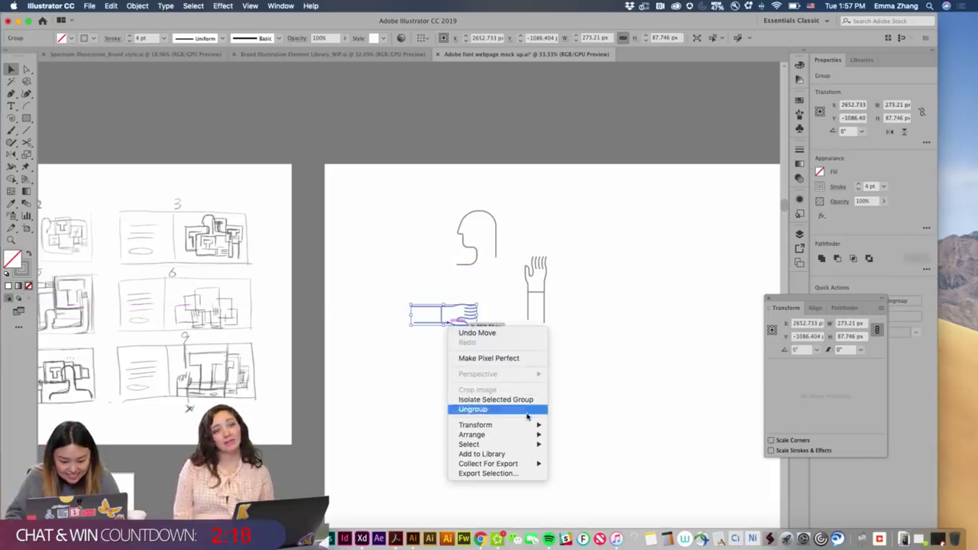
mouse_move(529, 424)
left_click(572, 459)
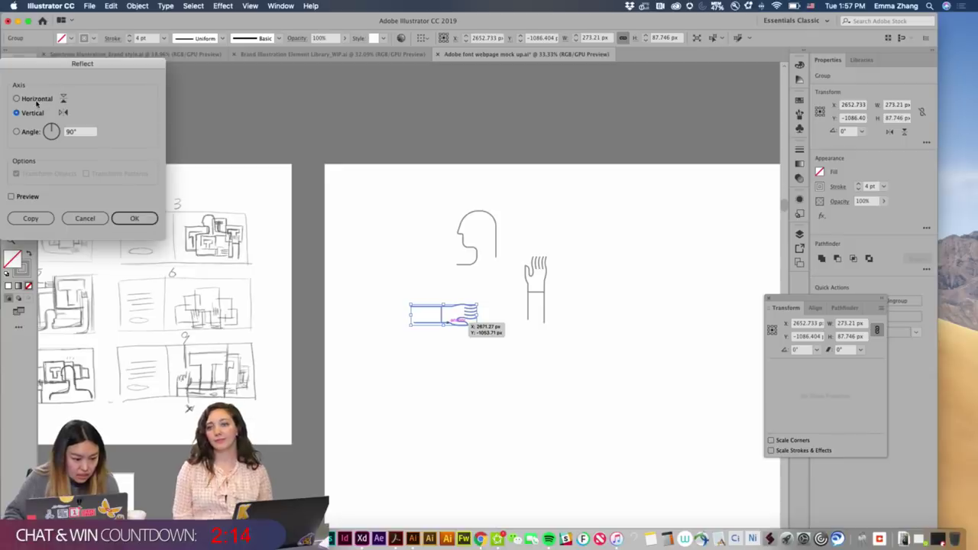
left_click(36, 100)
left_click(12, 197)
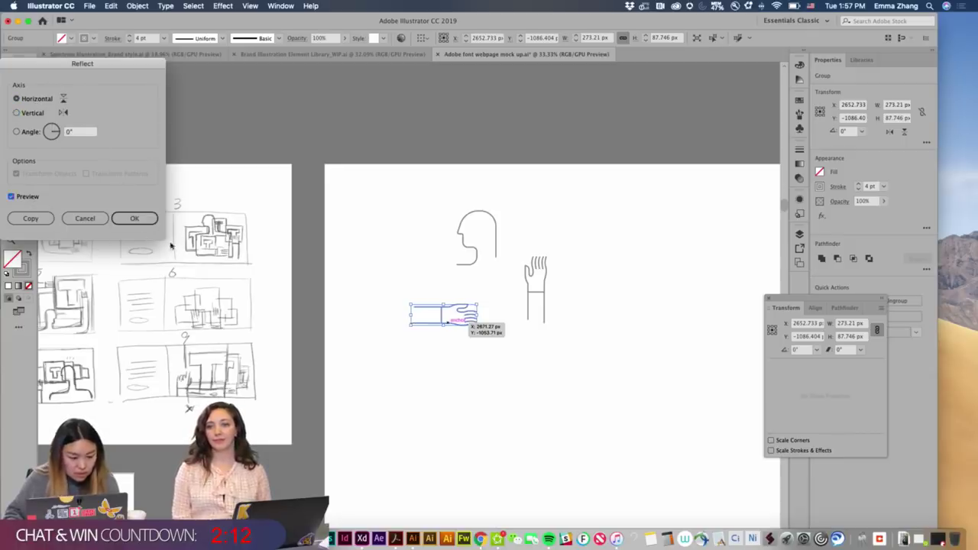
key("Return")
left_click(451, 349)
left_click_drag(469, 321, 473, 331)
left_click(535, 343)
key("z")
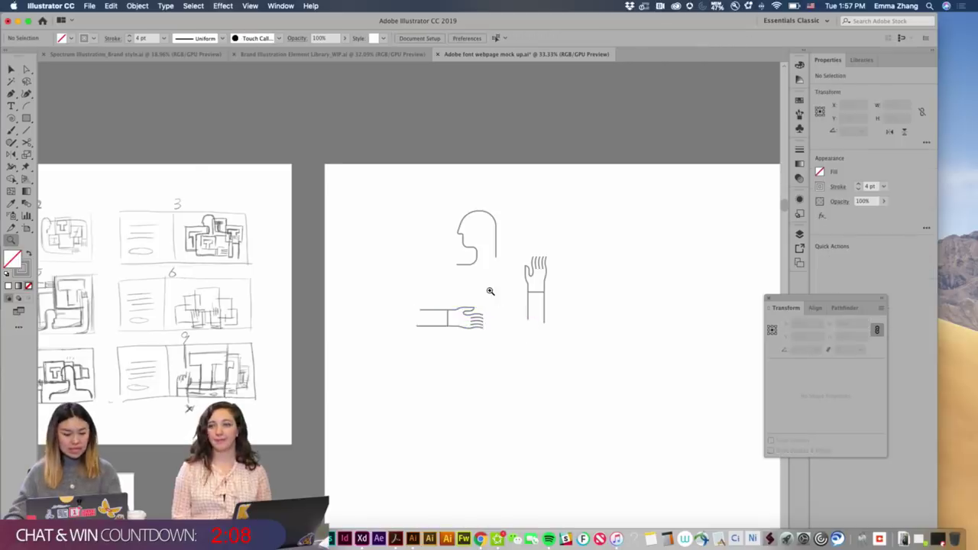
left_click(490, 291)
scroll(512, 327, "left", 5)
Drag the head's bottom anchor left to extend its lower line.
scroll(514, 328, "down", 3)
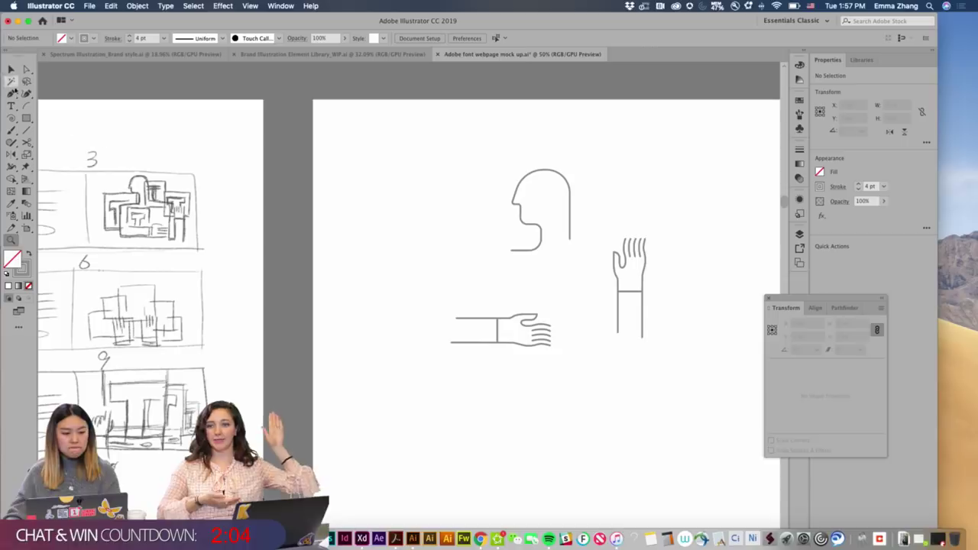
left_click(31, 69)
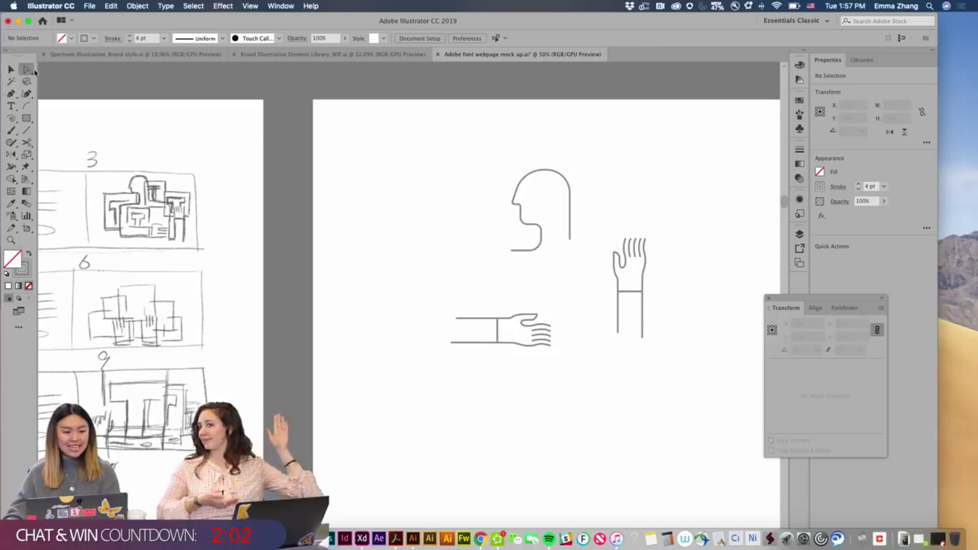
left_click_drag(514, 251, 434, 253)
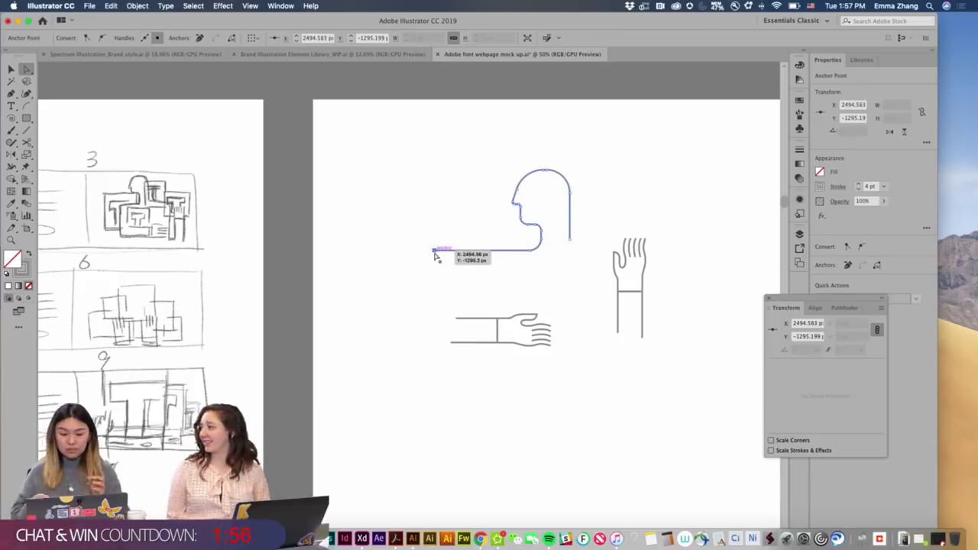
left_click(434, 269)
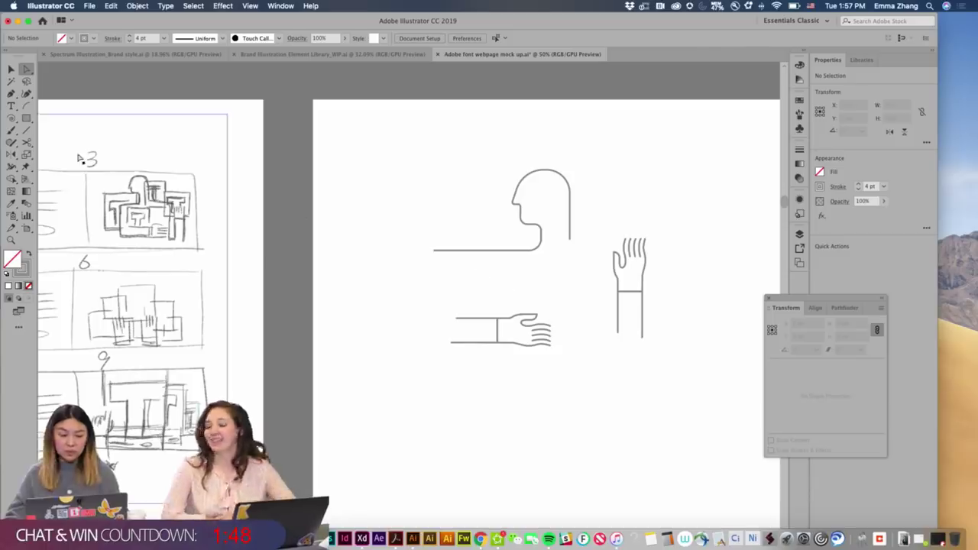
With the Pen tool, draw the body edge from the head straight down to the hand's arm.
left_click(12, 94)
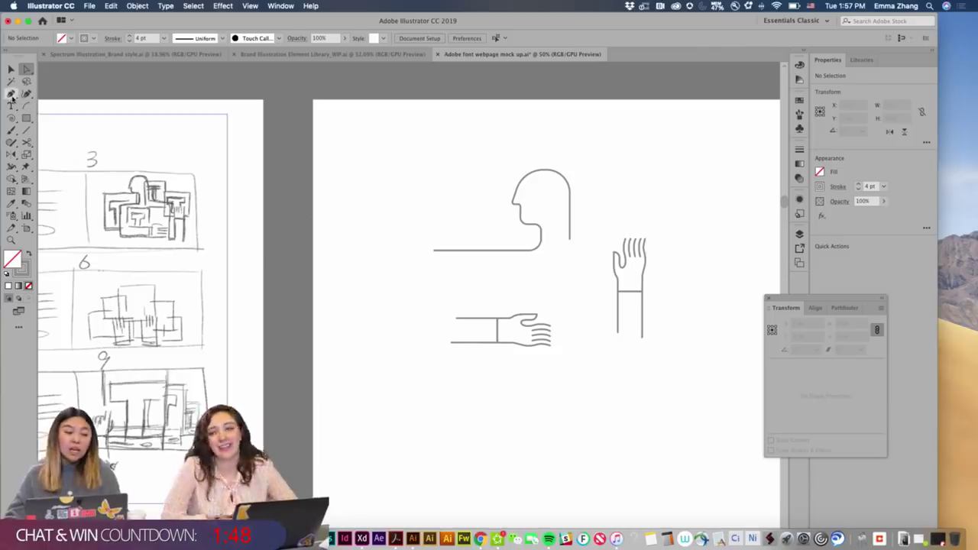
left_click(433, 250)
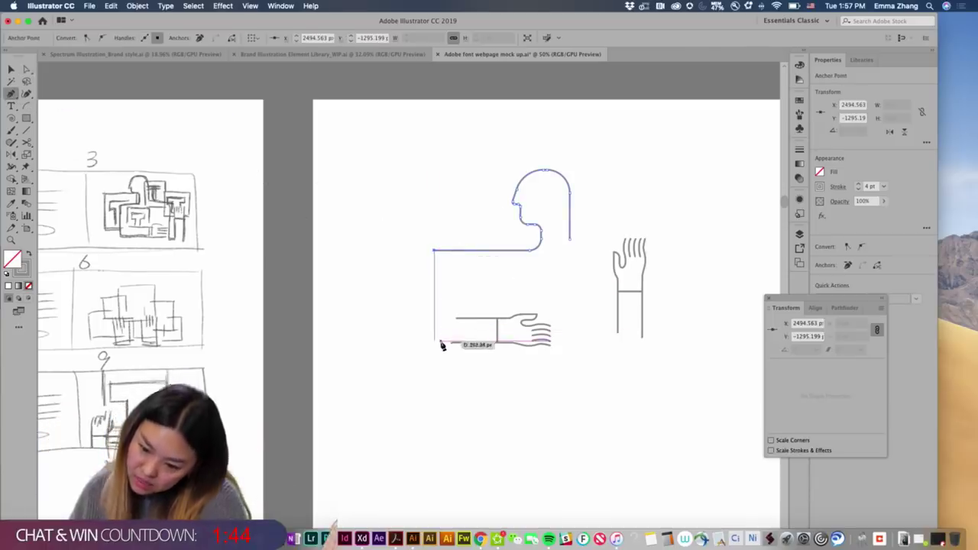
left_click(435, 344)
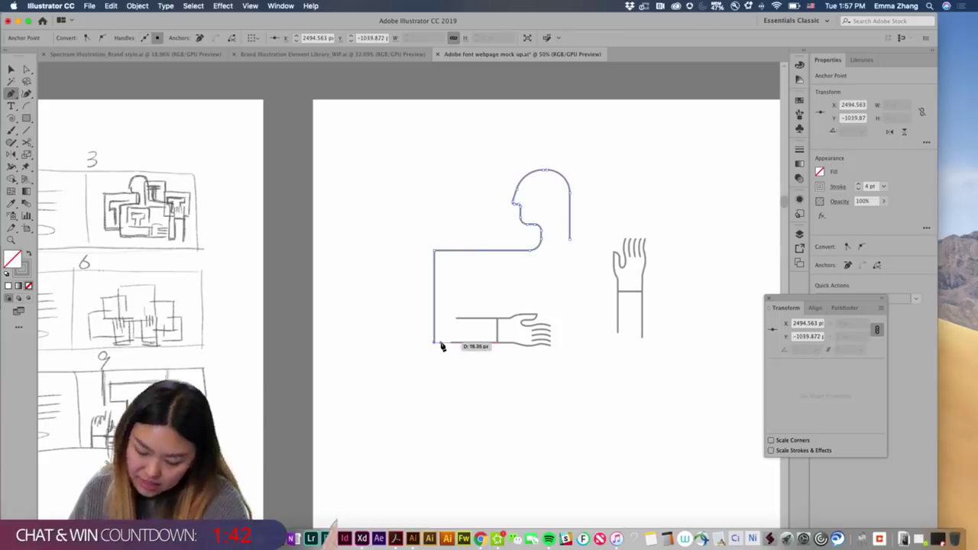
left_click(454, 343)
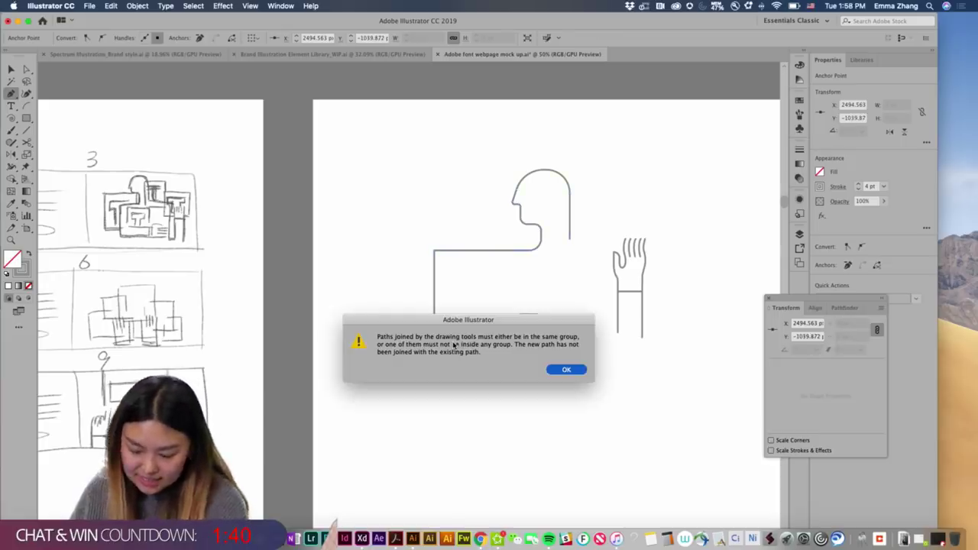
left_click(569, 369)
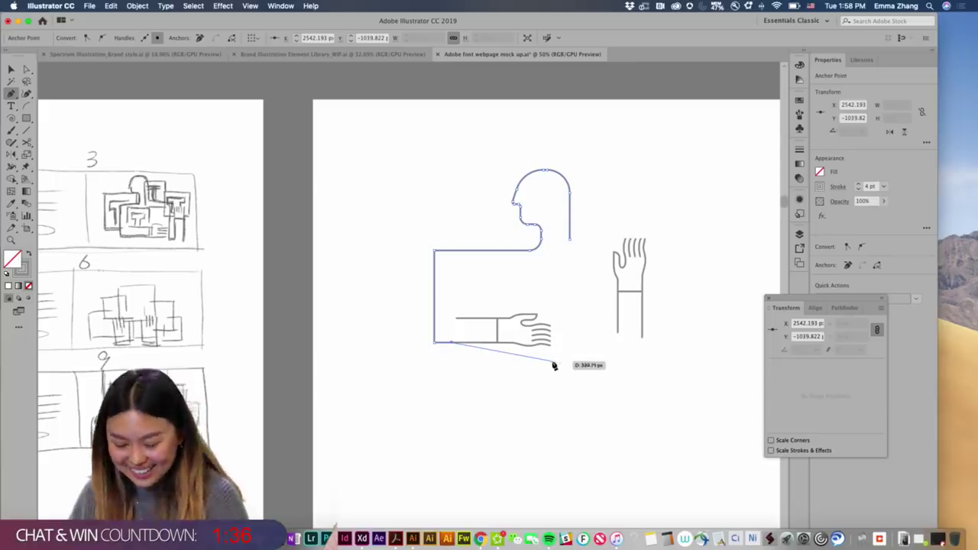
key("v")
left_click(551, 367)
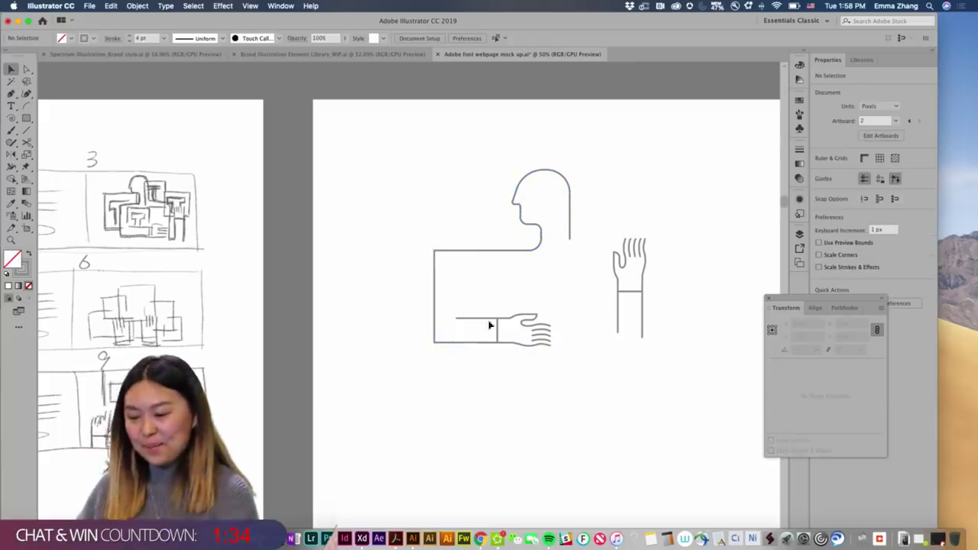
left_click(449, 253)
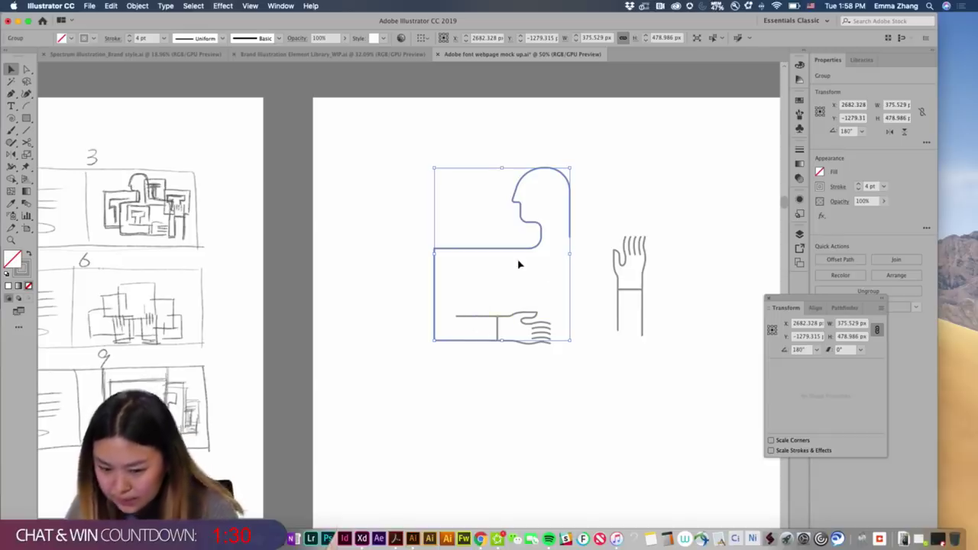
Nudge the body's left-edge anchors right to narrow the torso.
left_click(488, 279)
left_click_drag(472, 357, 424, 230)
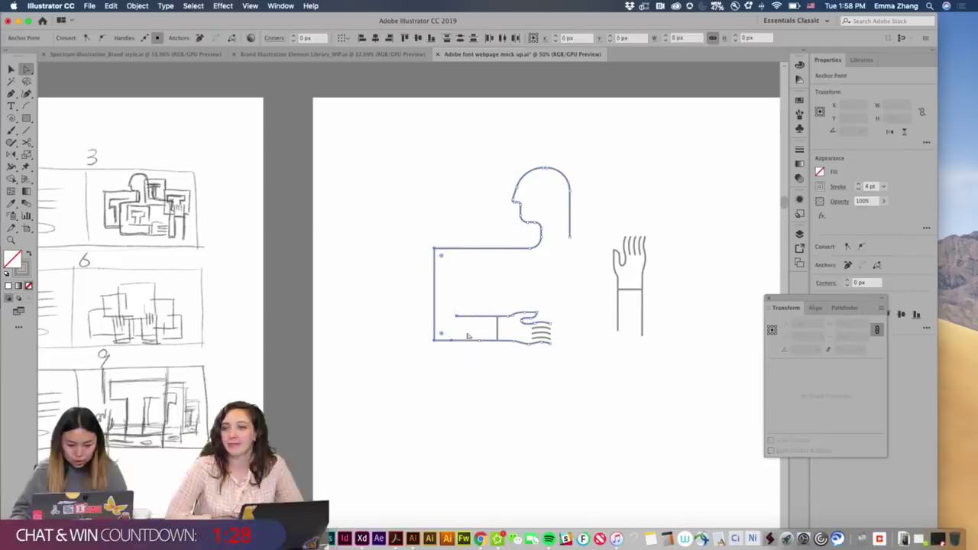
key("Right")
key("Right")
key("Right")
key("Right")
key("Right")
key("Right")
key("Right")
key("Right")
key("Right")
key("Right")
key("Right")
key("Right")
key("Right")
key("Right")
key("Right")
key("Right")
key("Right")
key("Right")
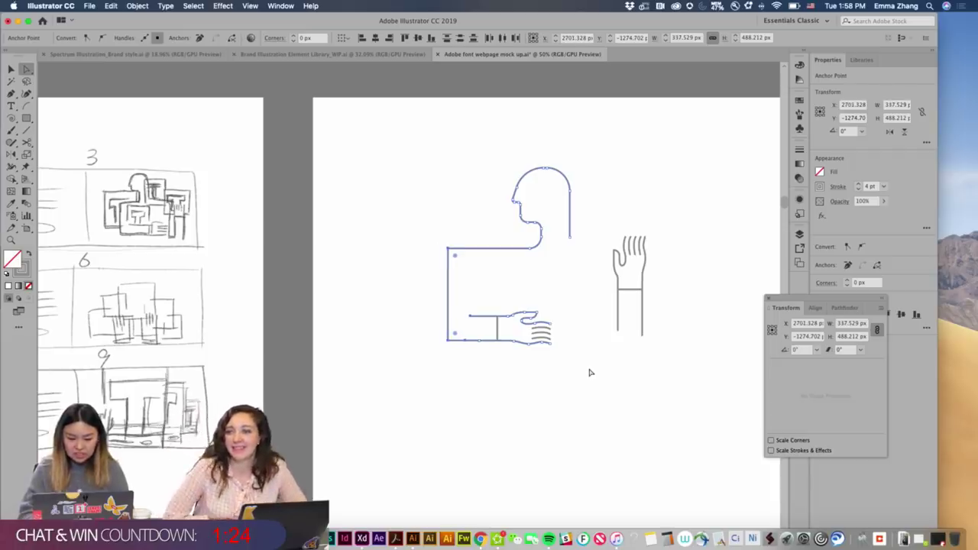
left_click(487, 305)
Shift the sideways hand right and round the torso's shoulder and bottom corners.
left_click_drag(487, 304, 585, 381)
key("Right")
key("Right")
key("Right")
key("Right")
key("Right")
key("Right")
key("Right")
key("Right")
key("Right")
key("Right")
key("Right")
key("Right")
key("Right")
key("Right")
key("Right")
key("Right")
key("Right")
key("Right")
key("Right")
key("Right")
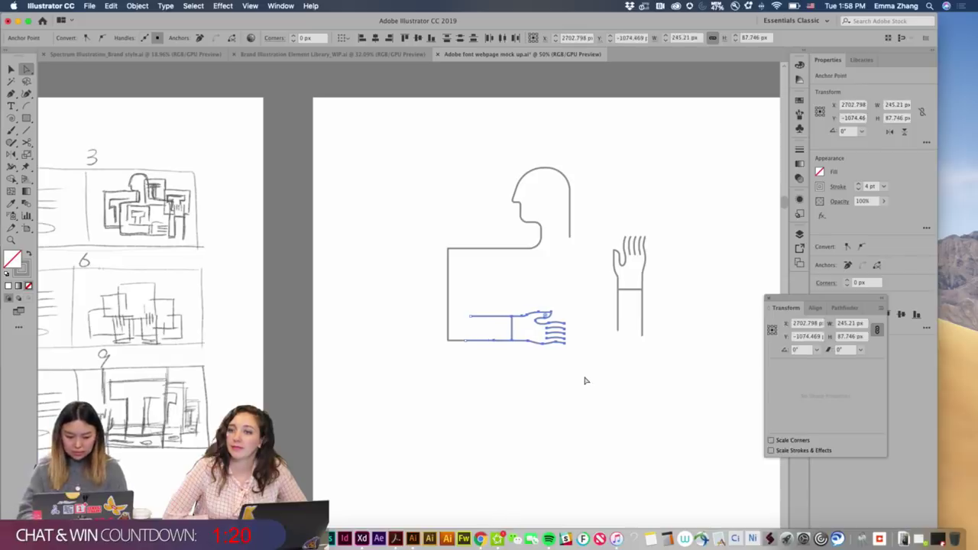
key("v")
left_click(583, 379)
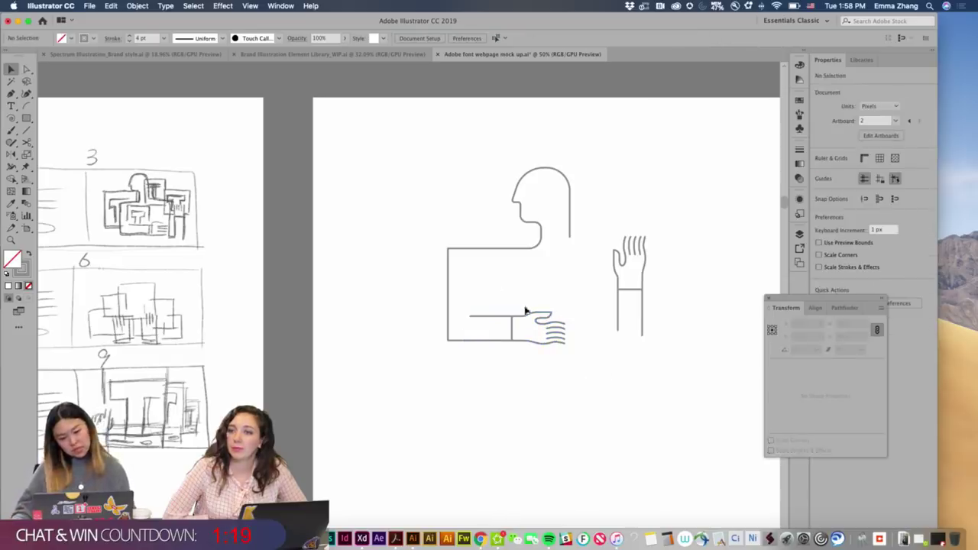
left_click(450, 253)
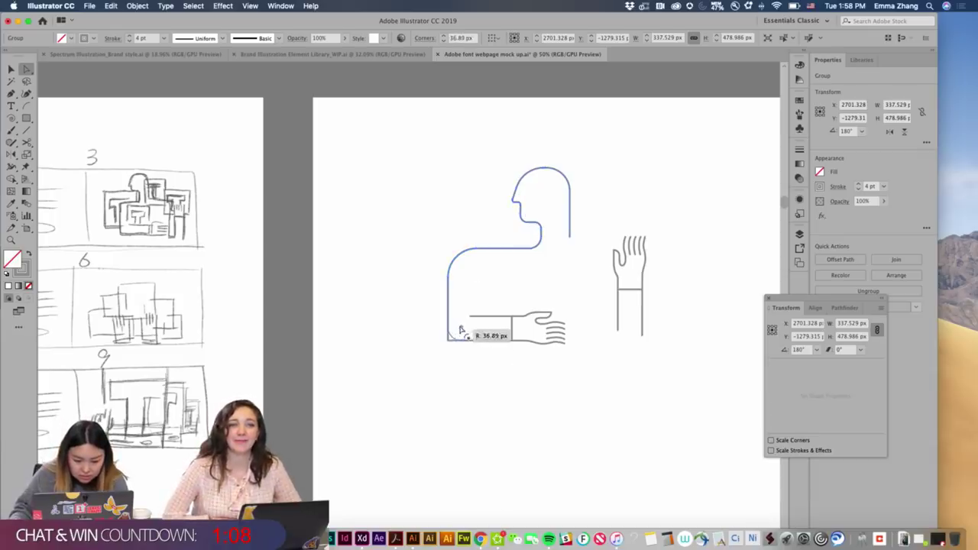
left_click(507, 377)
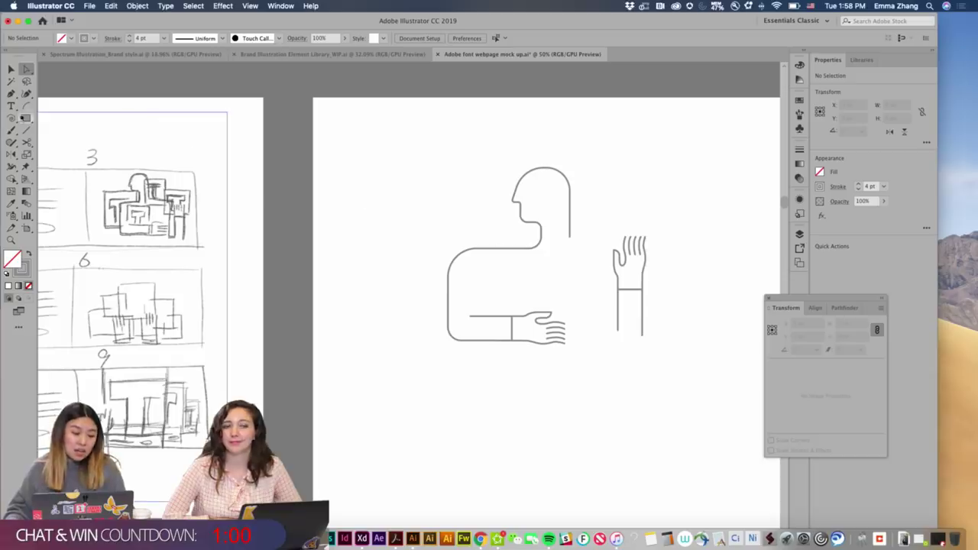
Draw a shoulder line from the head's right end to the raised hand and round the neck corner.
left_click(569, 239)
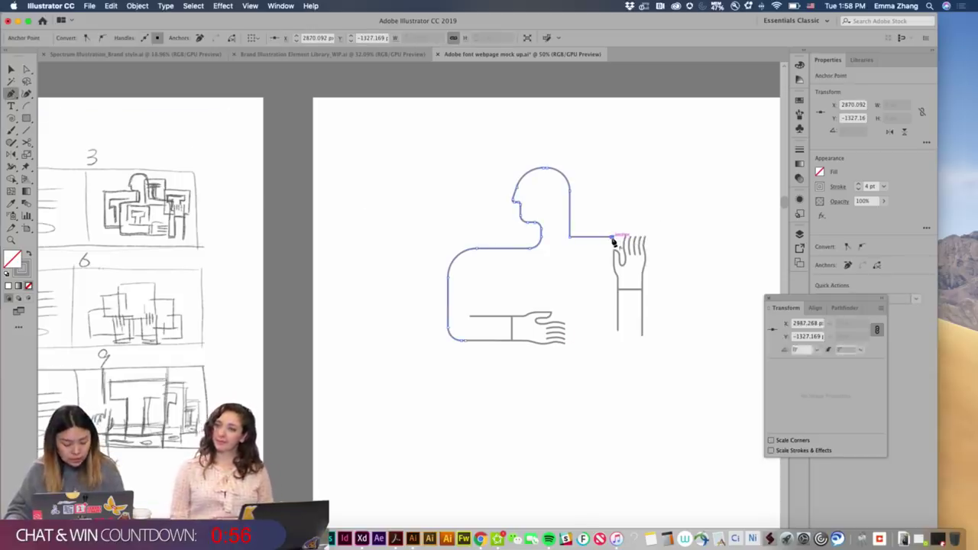
left_click(600, 228, "super")
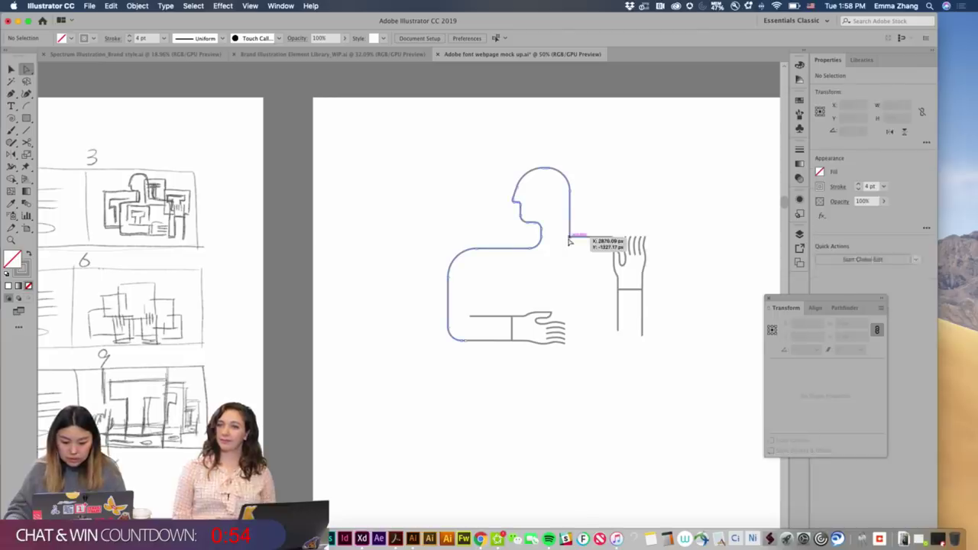
left_click(570, 238)
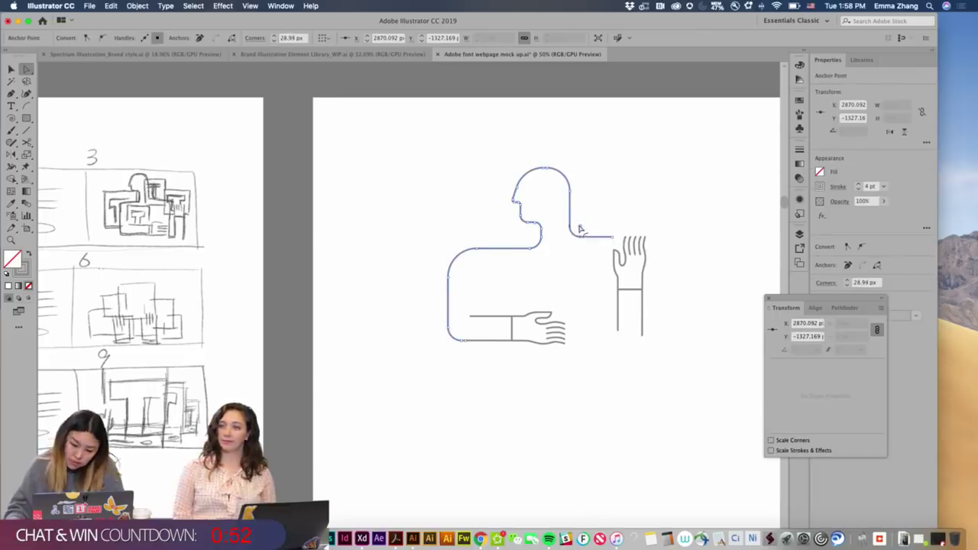
left_click(603, 223, "super")
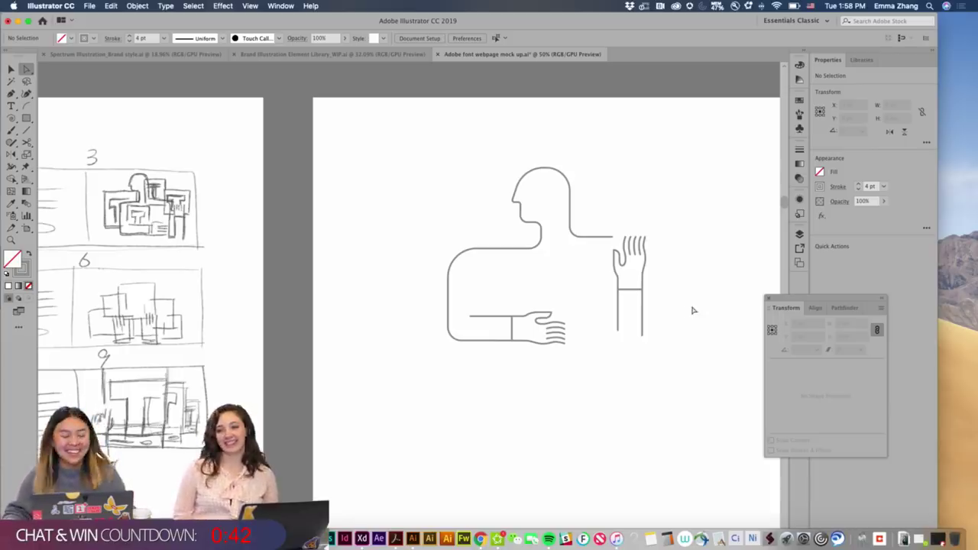
scroll(693, 310, "down", 3)
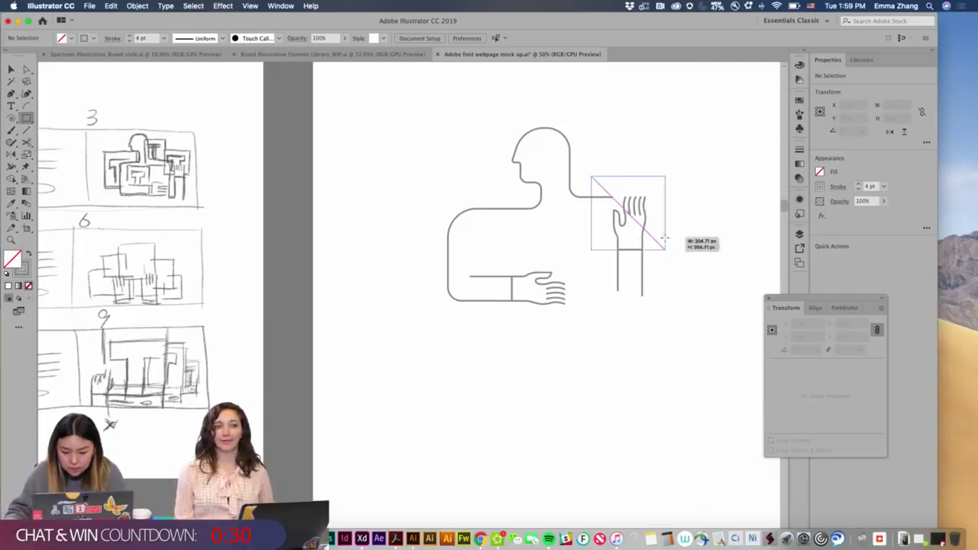
Draw a square around the raised hand and give it a solid grey fill.
left_click_drag(667, 245, 668, 246)
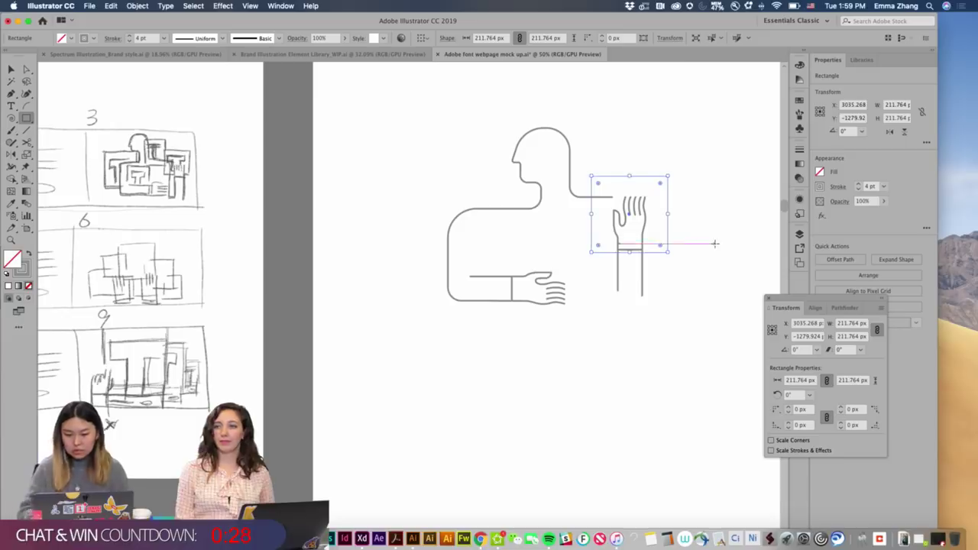
scroll(193, 284, "down", 1)
scroll(193, 284, "right", 1)
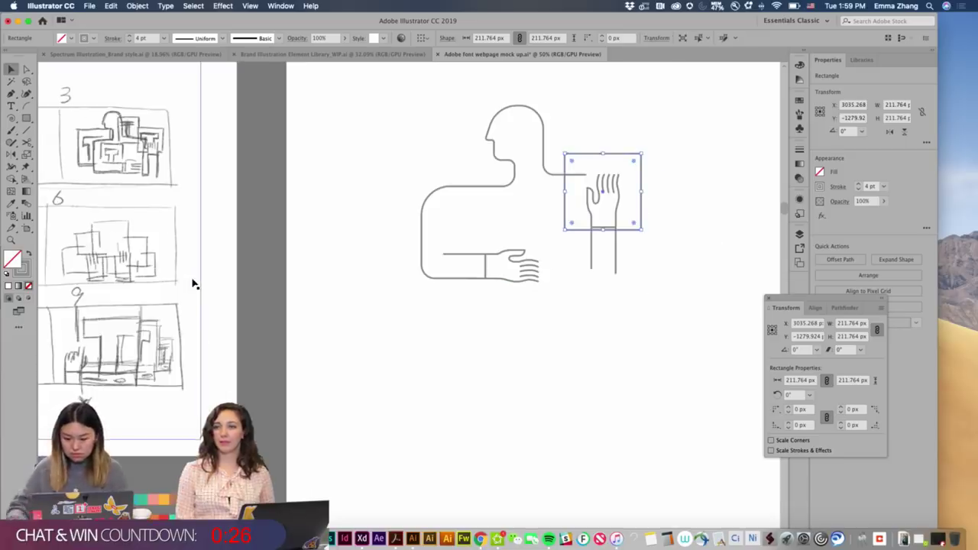
left_click(28, 255)
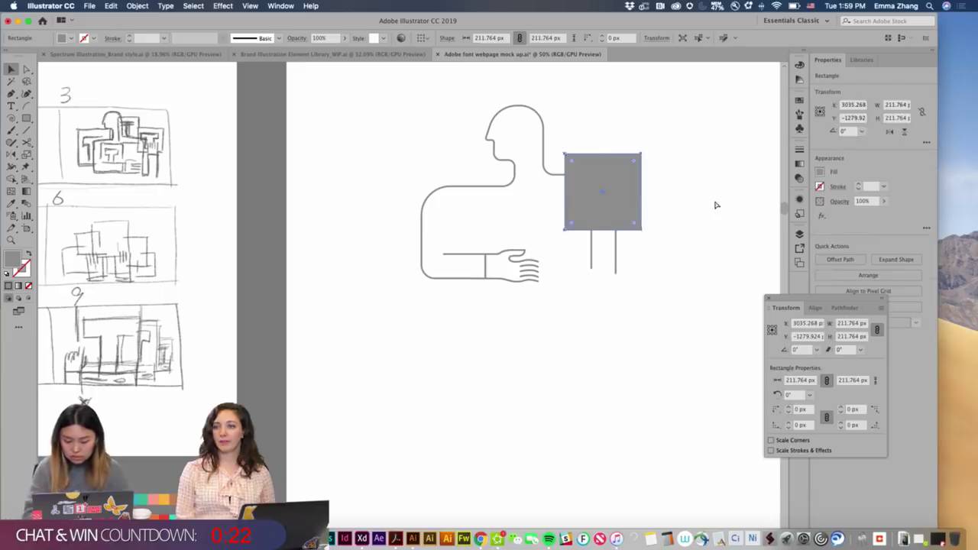
Move the top row of the reference colour palette onto the artboard below the figure.
key("super+minus")
left_click_drag(698, 283, 688, 162)
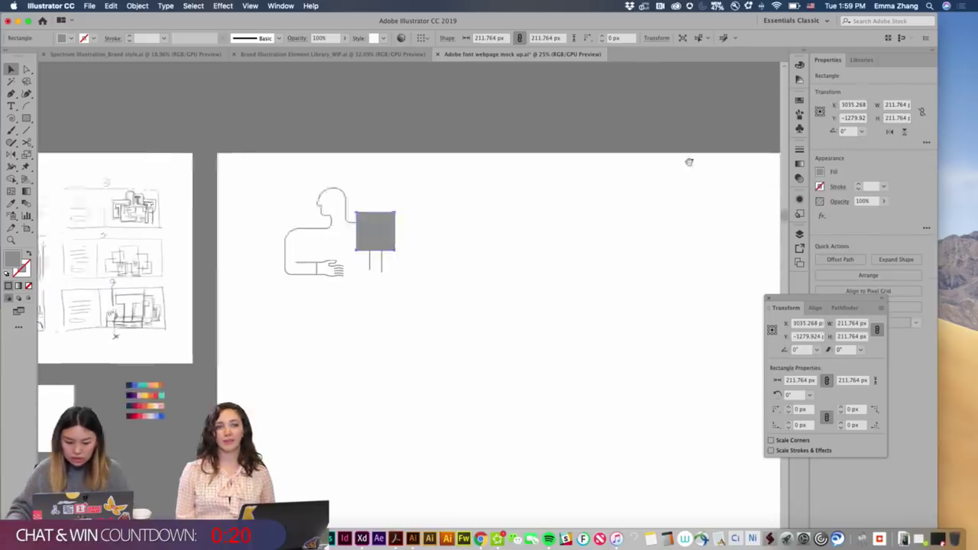
key("super+equal")
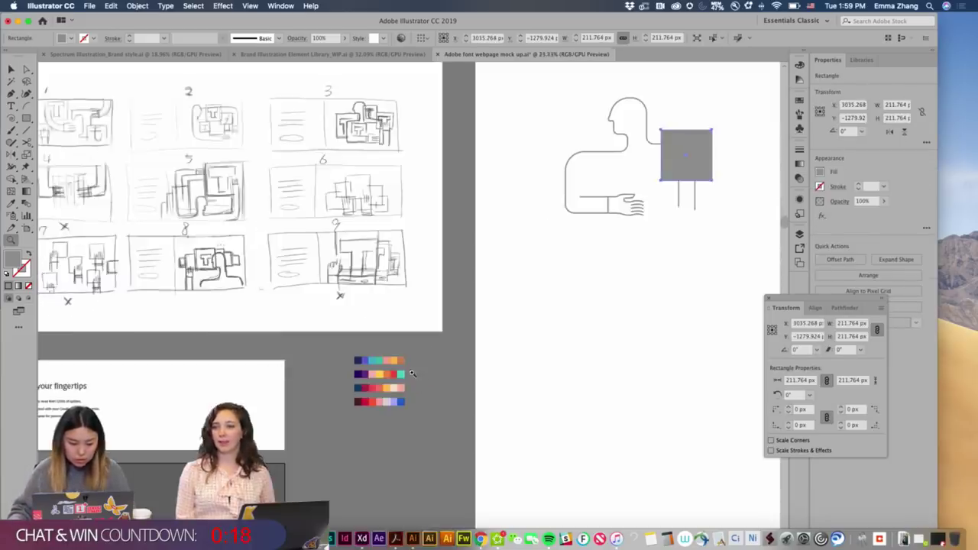
key("super+equal")
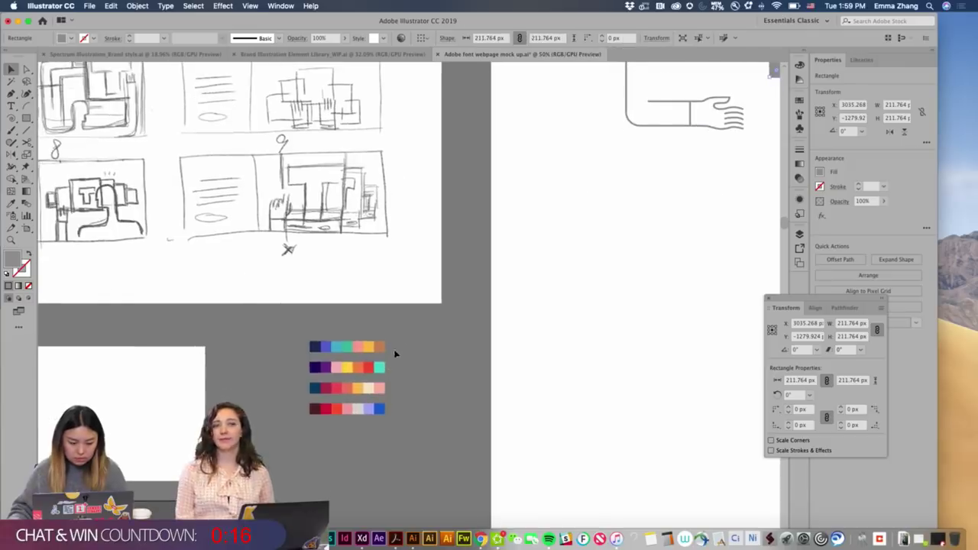
left_click(381, 350)
left_click_drag(653, 303, 653, 303)
scroll(506, 349, "up", 5)
scroll(507, 349, "right", 6)
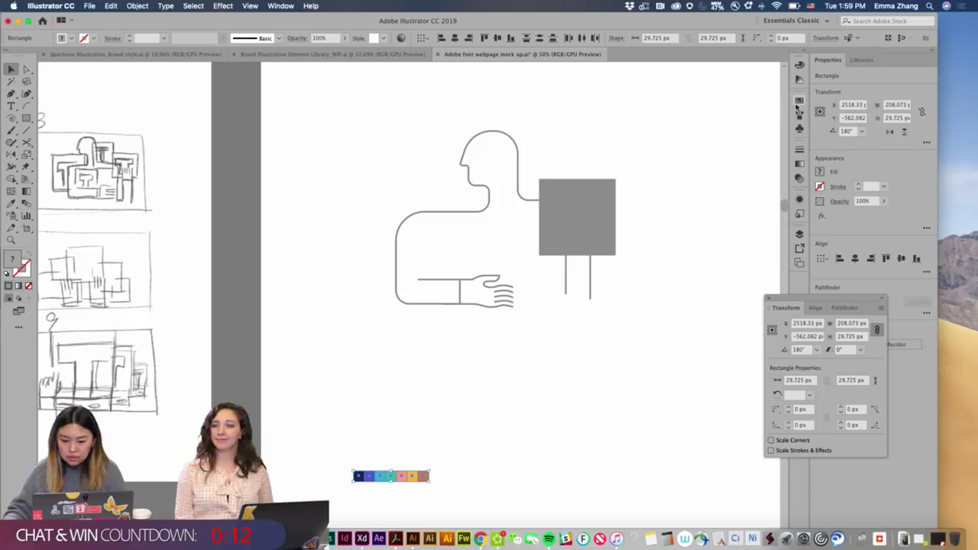
Save the strip's colours as swatch group 'color group a' and delete the strip.
left_click(799, 103)
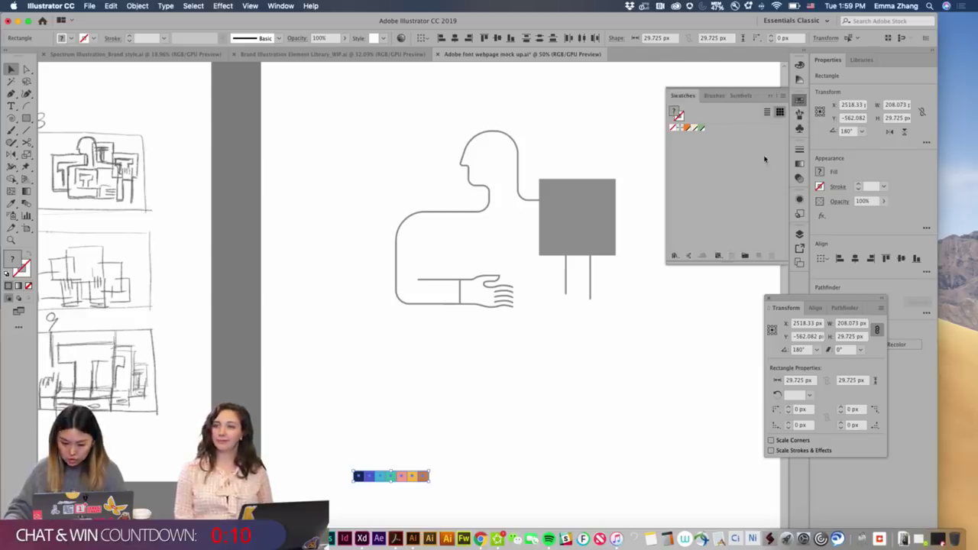
left_click(745, 257)
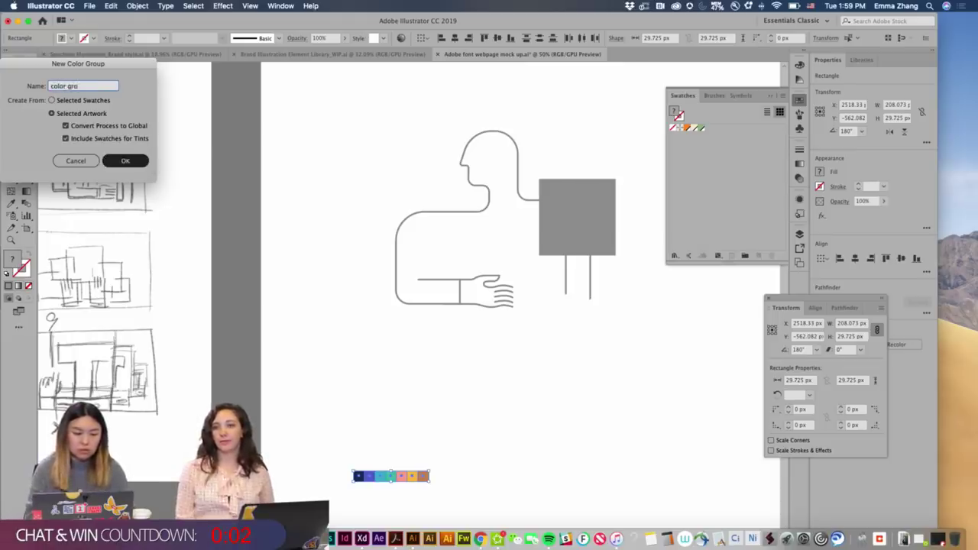
type("color group a")
key("Return")
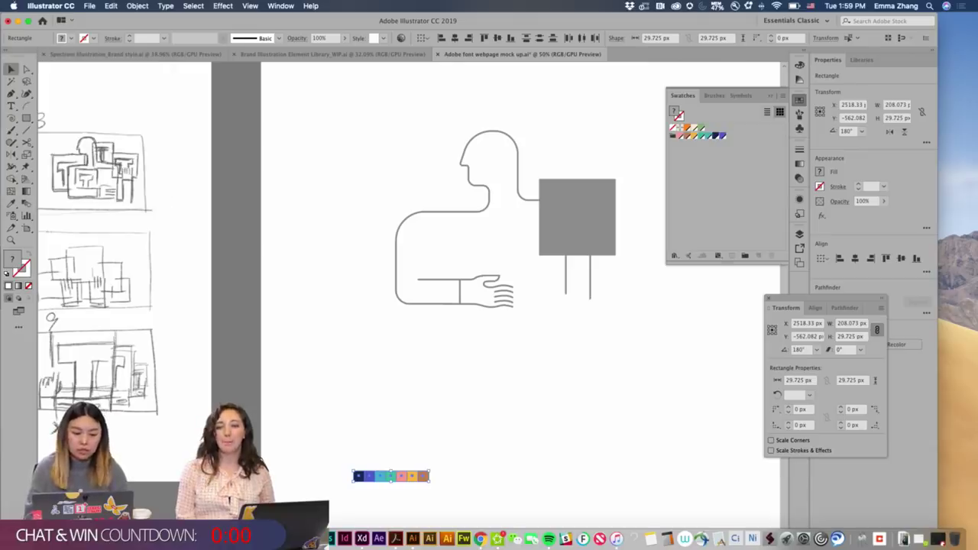
key("Delete")
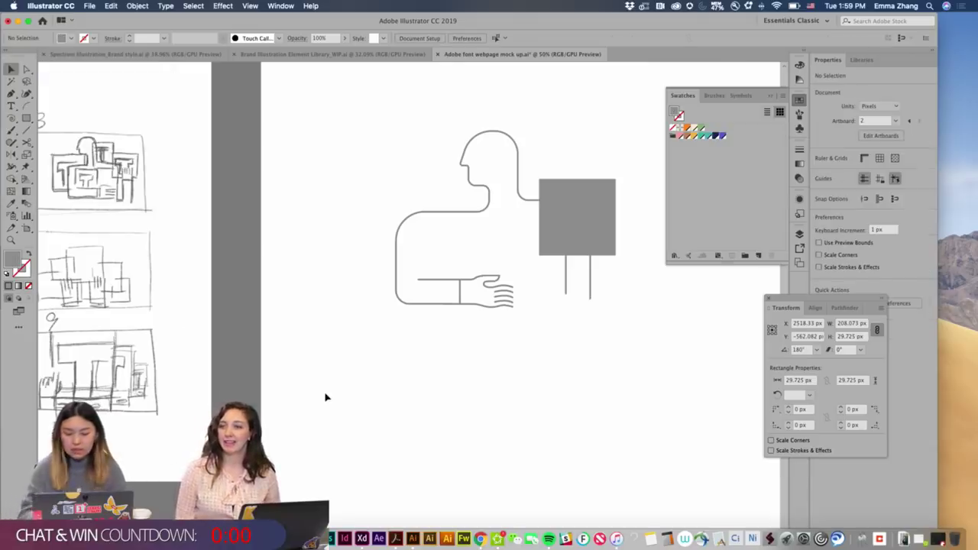
left_click(585, 213)
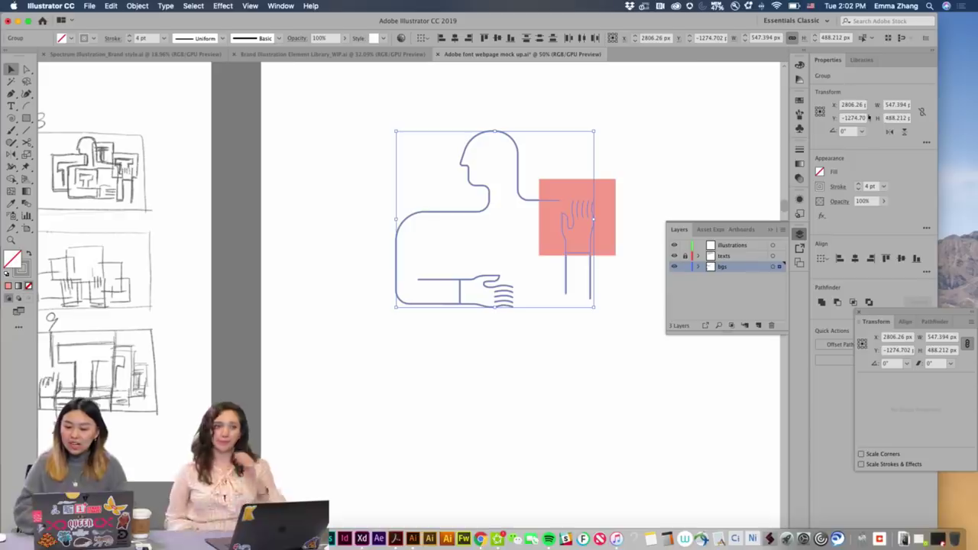
left_click(799, 99)
left_click(613, 392)
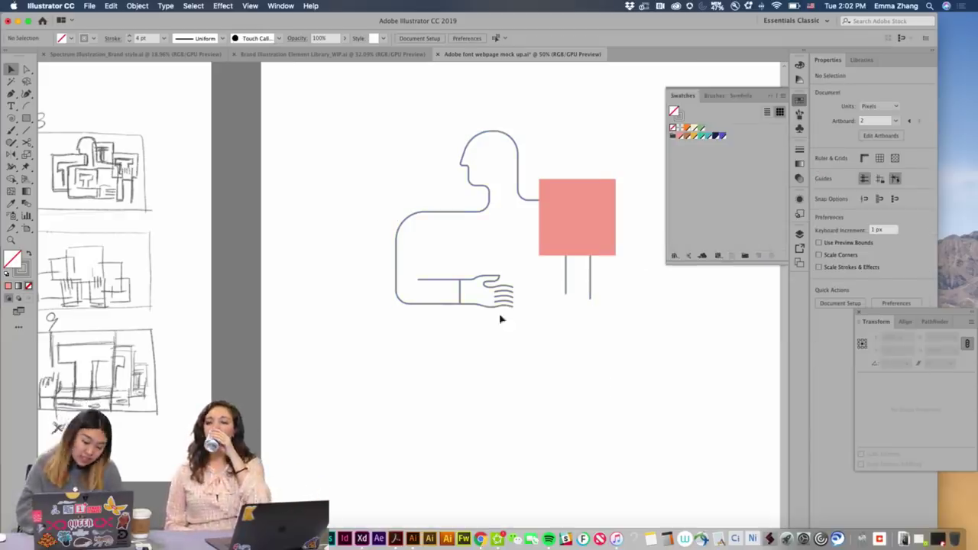
left_click(519, 196)
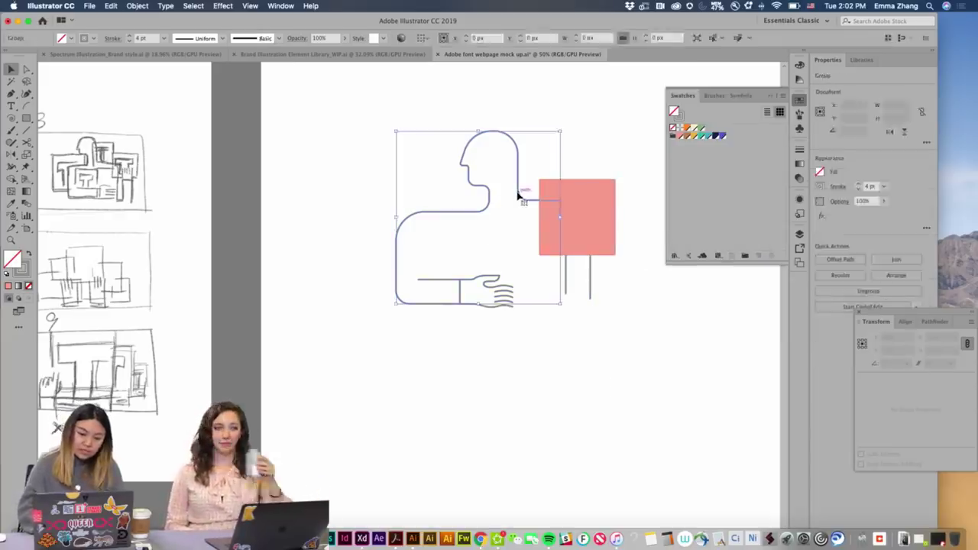
left_click(15, 268)
left_click(799, 100)
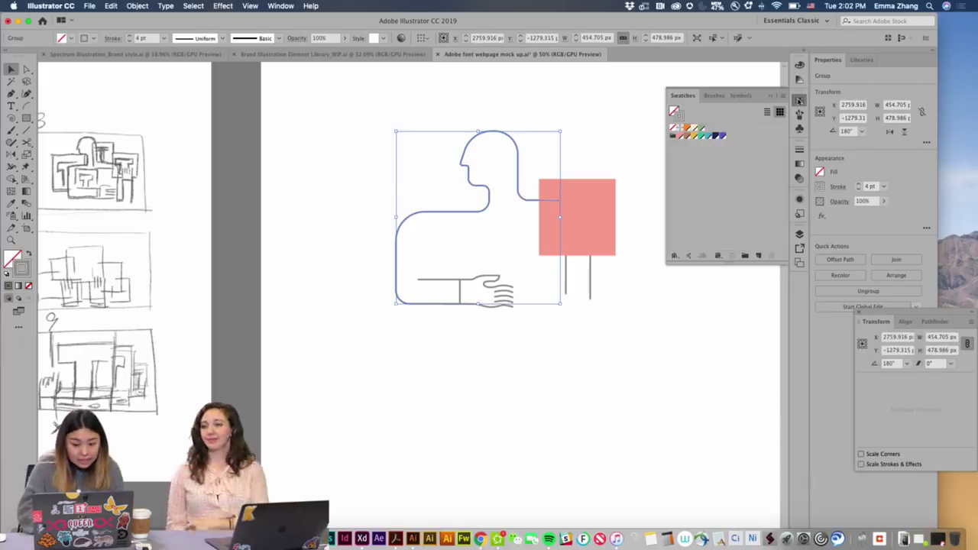
left_click(699, 136)
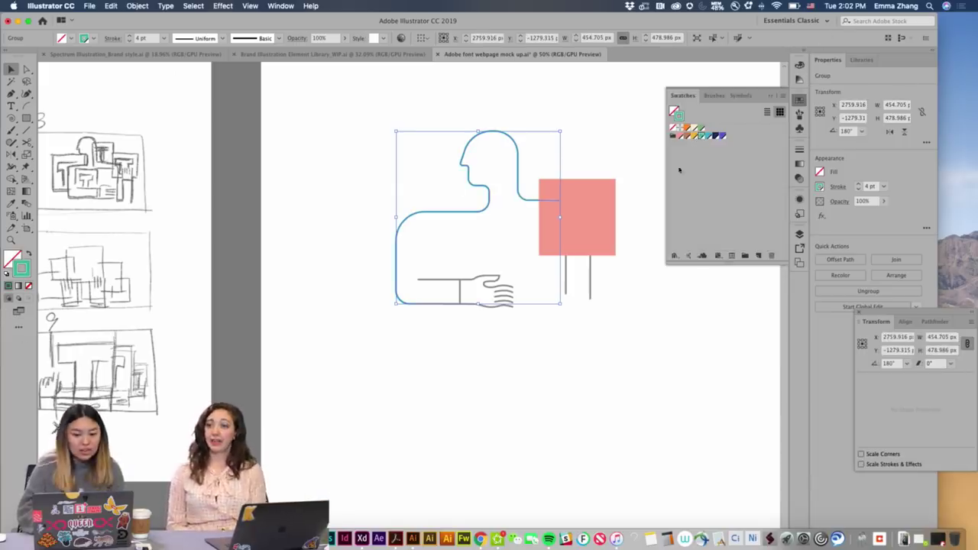
left_click(557, 358)
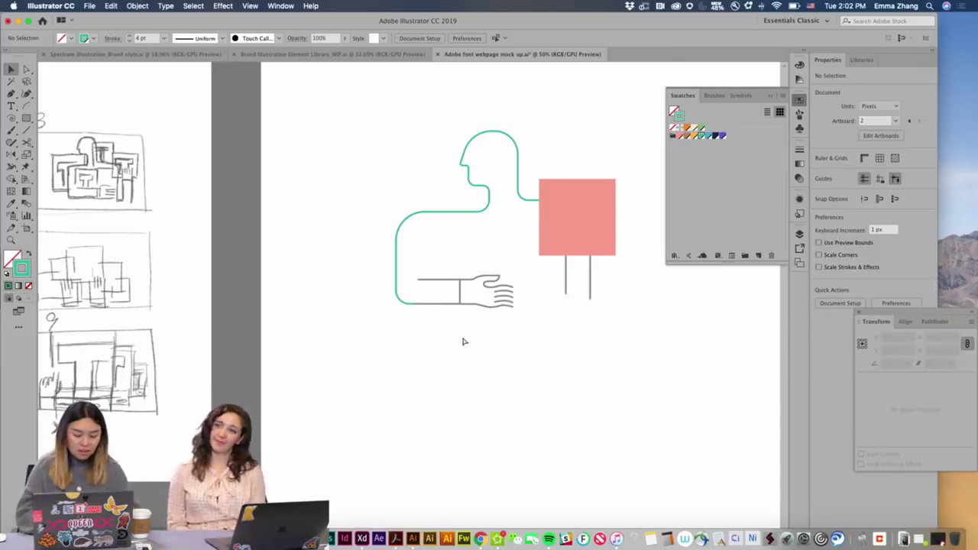
key("ctrl+z")
key("ctrl+z")
key("ctrl+z")
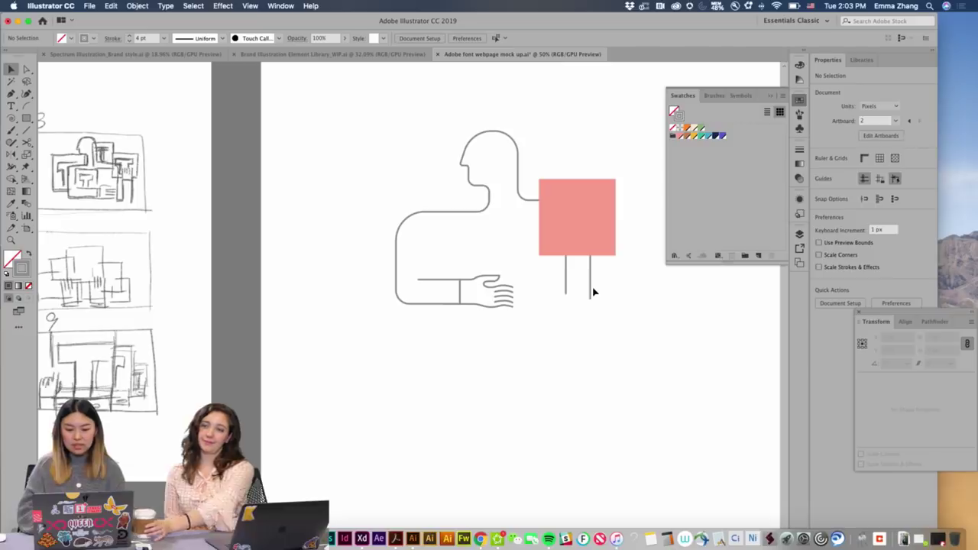
left_click(593, 290)
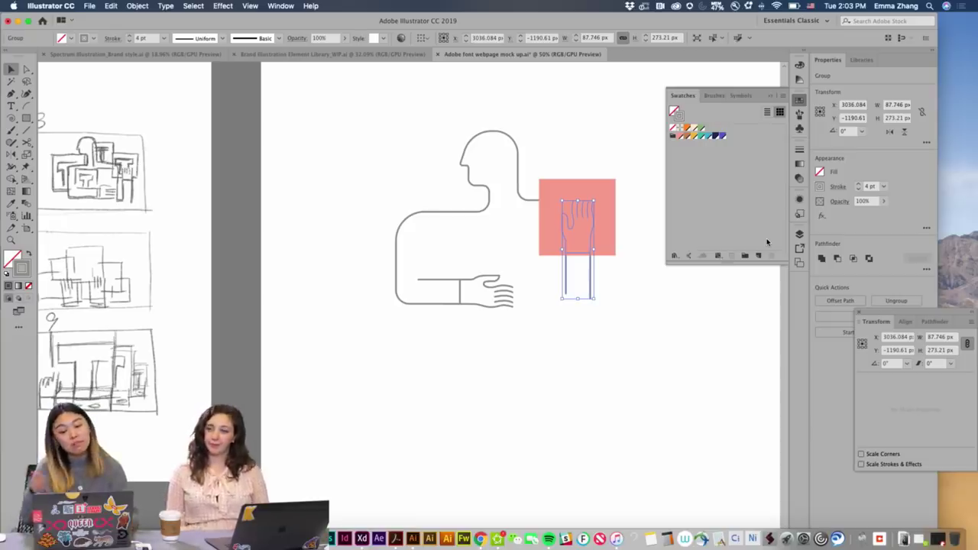
Move the raised arm, body outline and lower hand onto the illustrations layer.
left_click(659, 335)
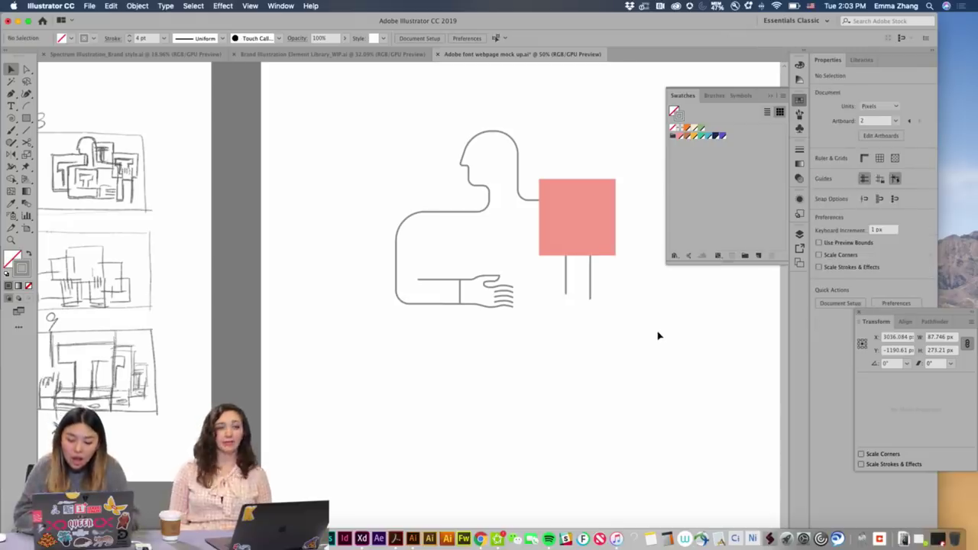
left_click(800, 234)
left_click(569, 266)
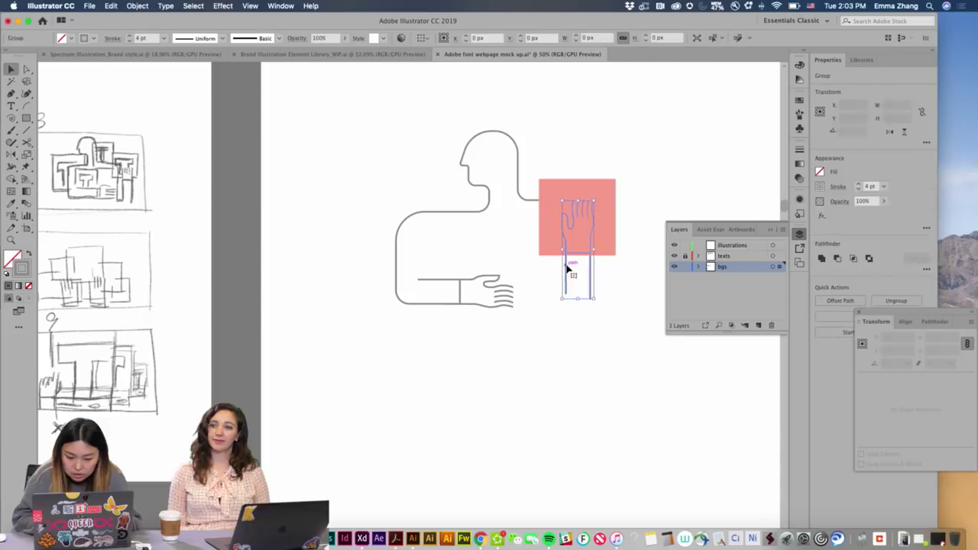
left_click(522, 202, "shift")
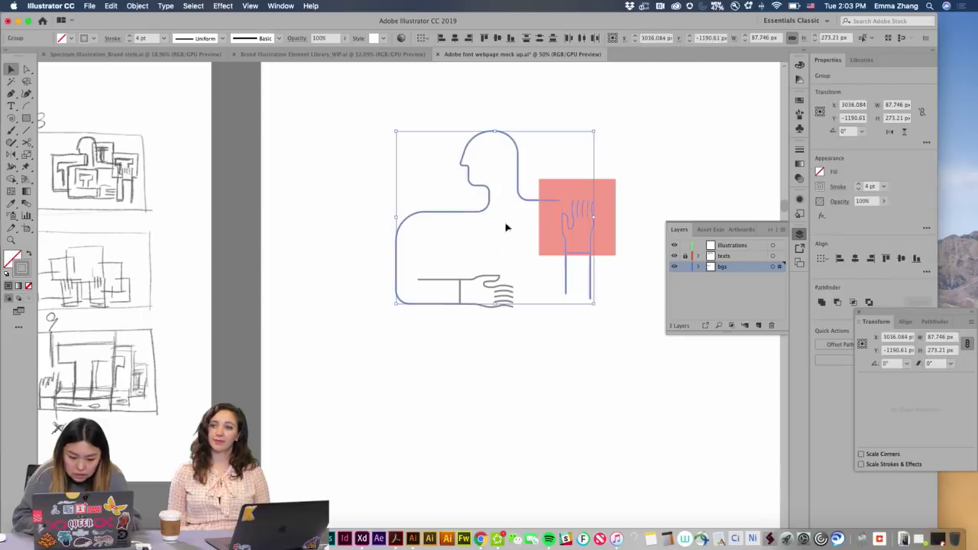
left_click(484, 278, "shift")
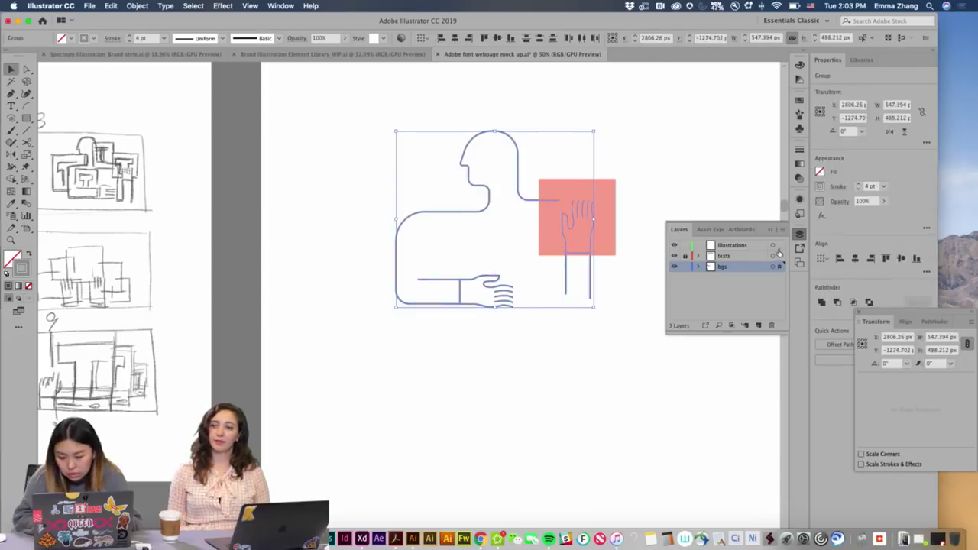
left_click_drag(778, 252, 779, 246)
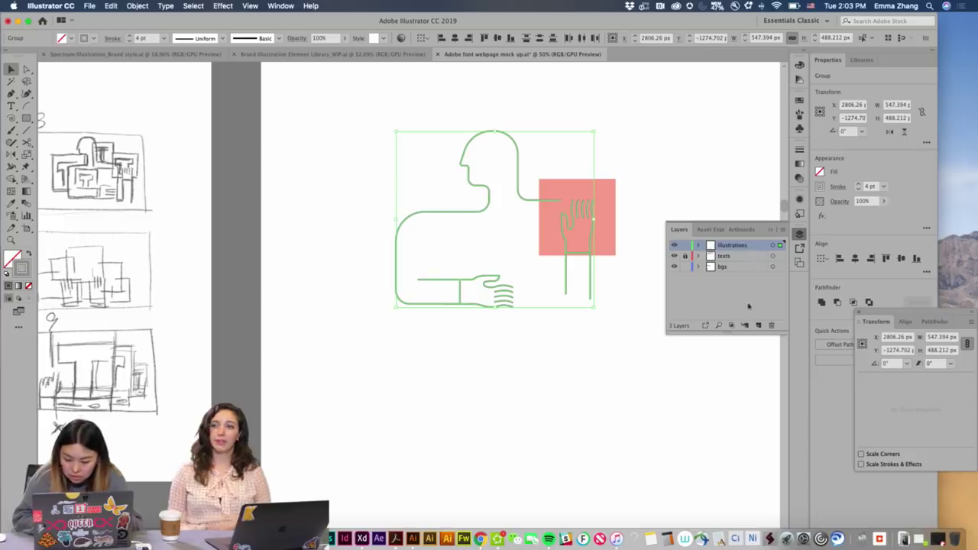
Add a new layer below illustrations named 'illustrations 2'.
left_click(758, 325)
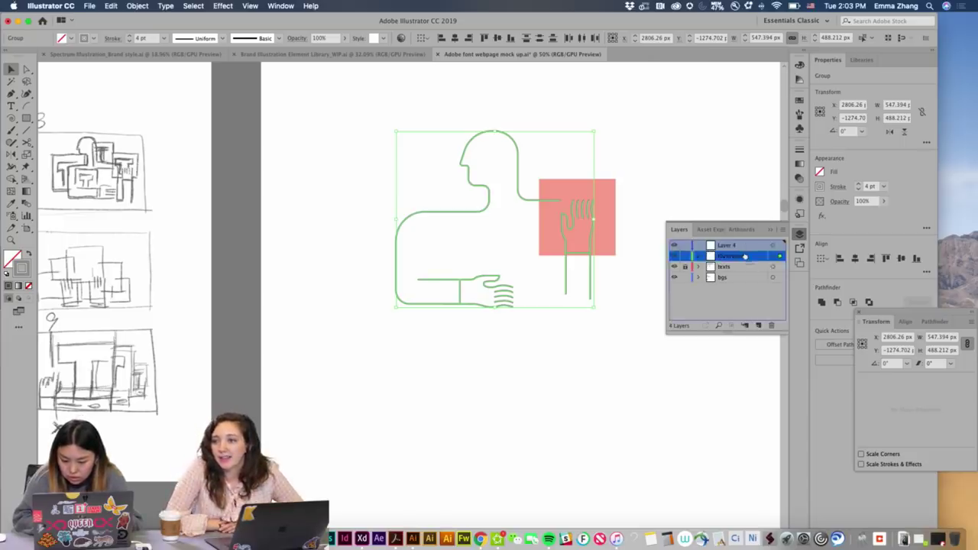
left_click_drag(745, 260, 735, 260)
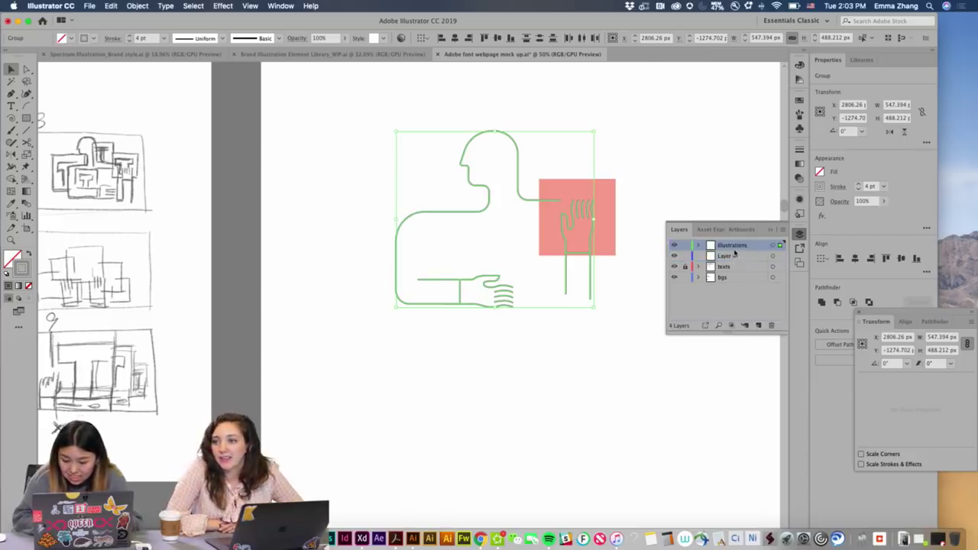
double_click(734, 246)
double_click(732, 260)
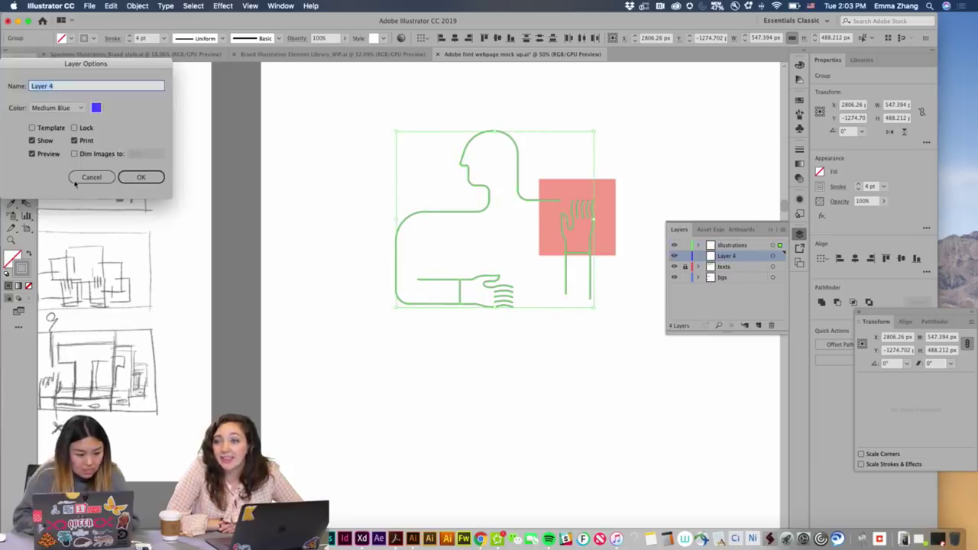
left_click(76, 178)
double_click(734, 259)
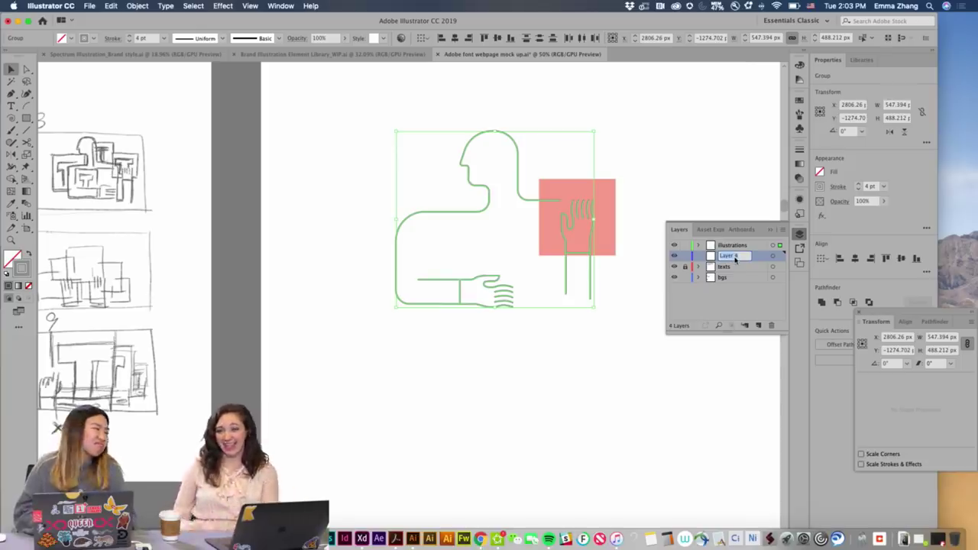
type("illustrations")
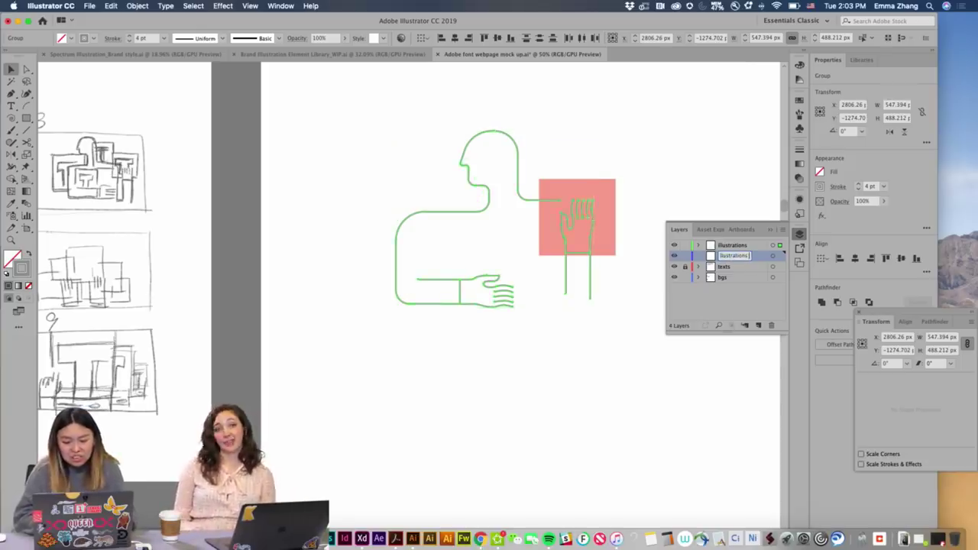
type(" 2")
key("Return")
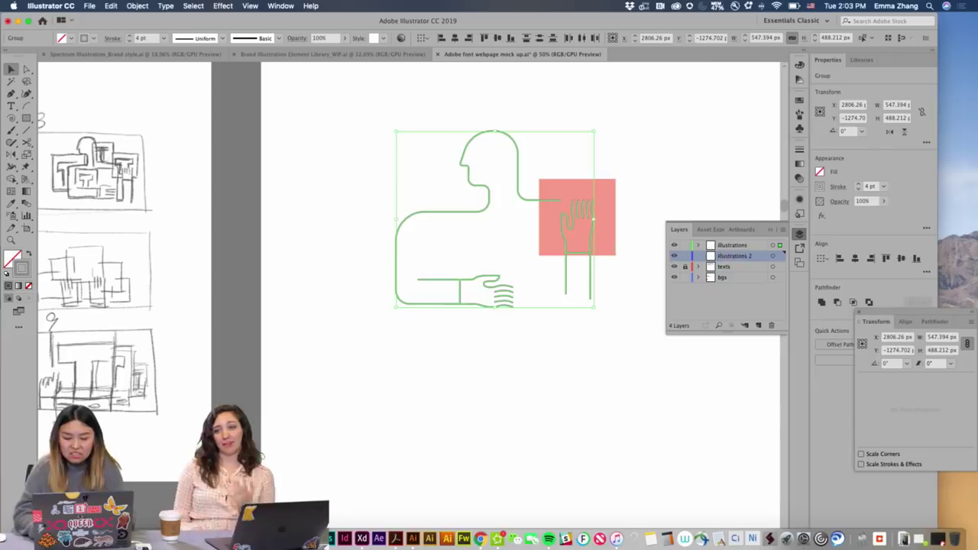
Move the coral square onto the illustrations 2 layer.
left_click(746, 377)
left_click(606, 235)
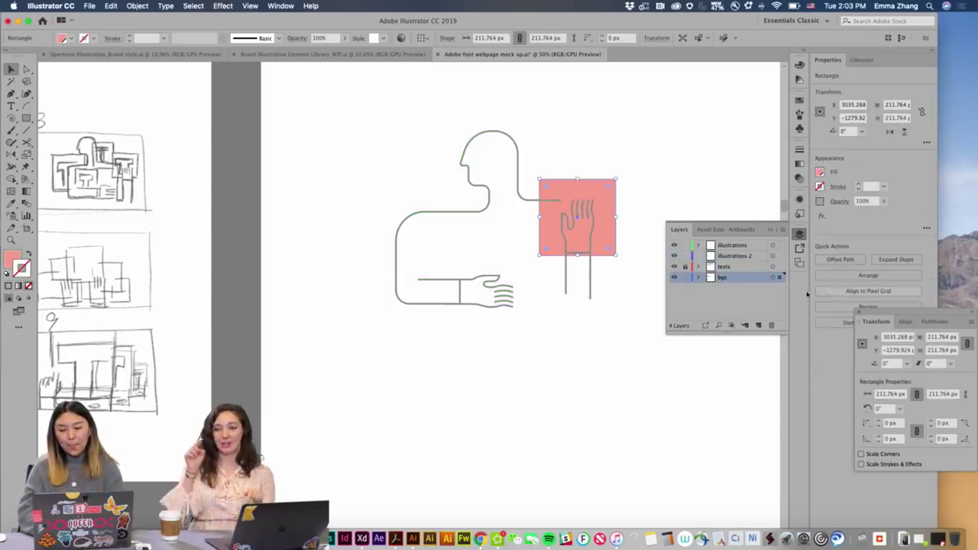
left_click_drag(780, 264, 779, 255)
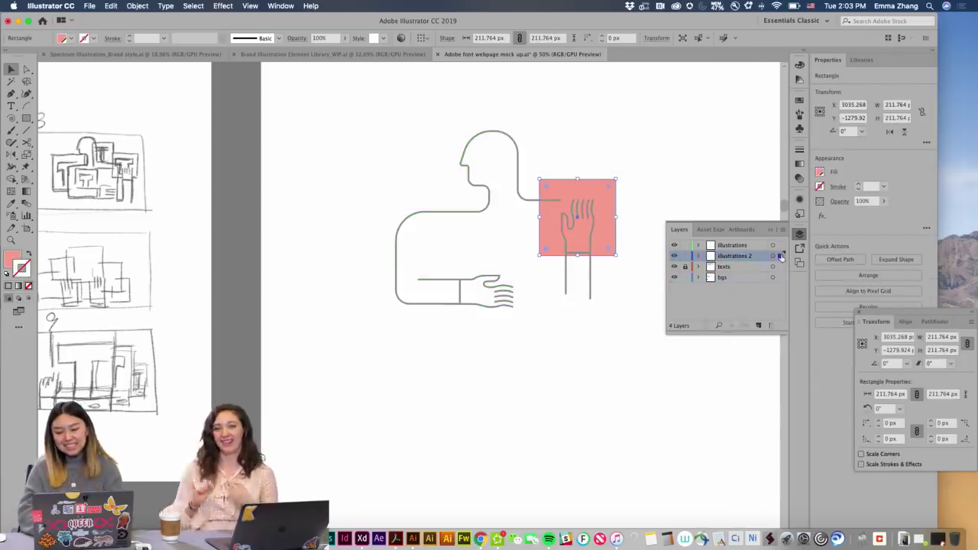
left_click(734, 375)
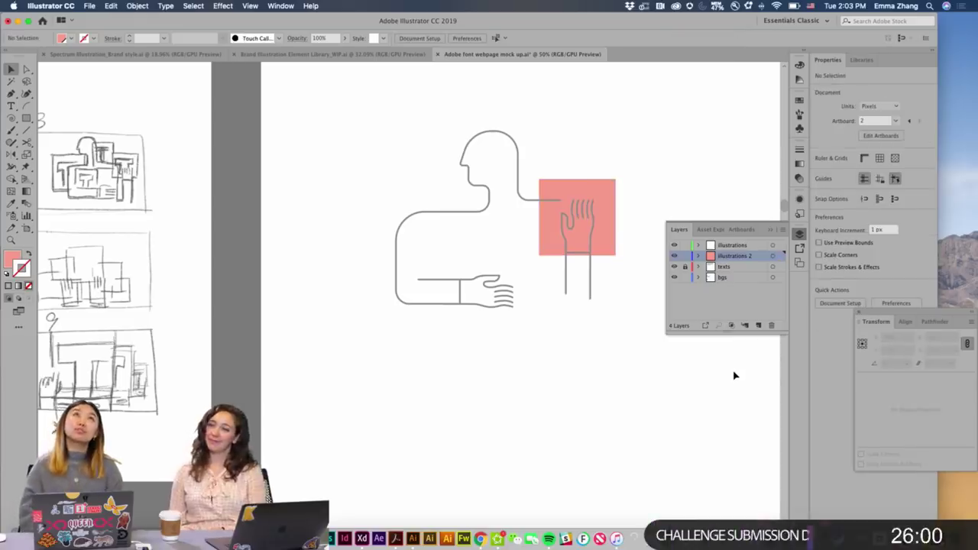
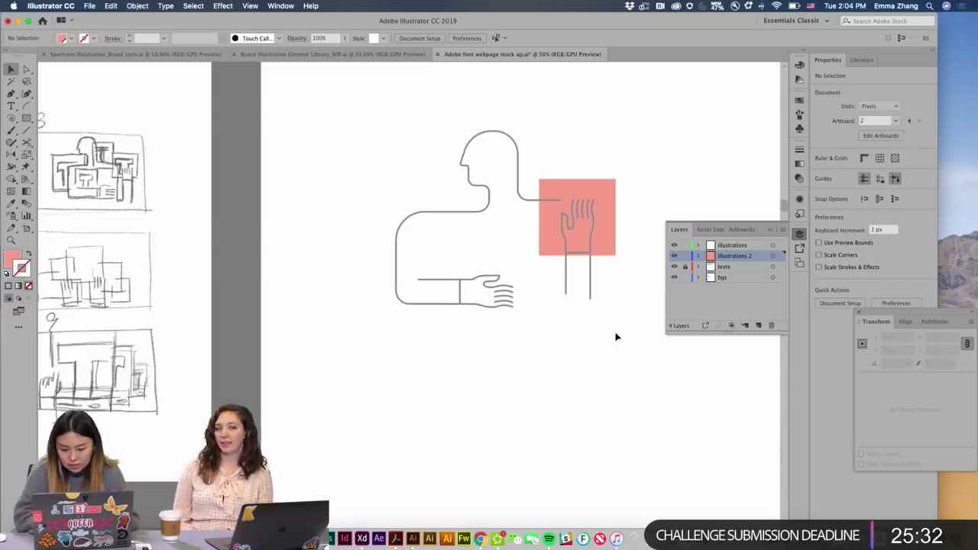
Enlarge the pink square slightly and place a copy of it over the head and shoulder.
left_click(598, 237)
left_click_drag(617, 179, 621, 176)
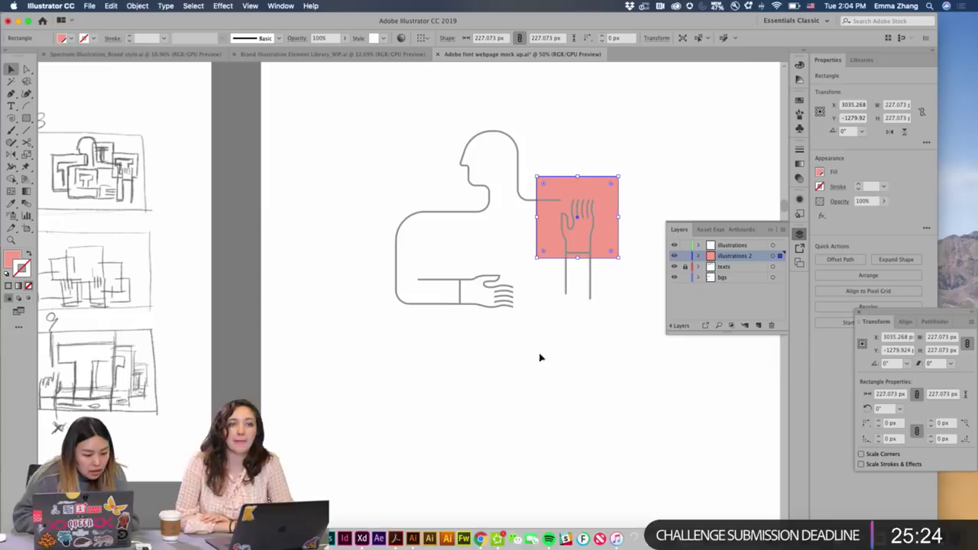
left_click_drag(601, 221, 557, 179)
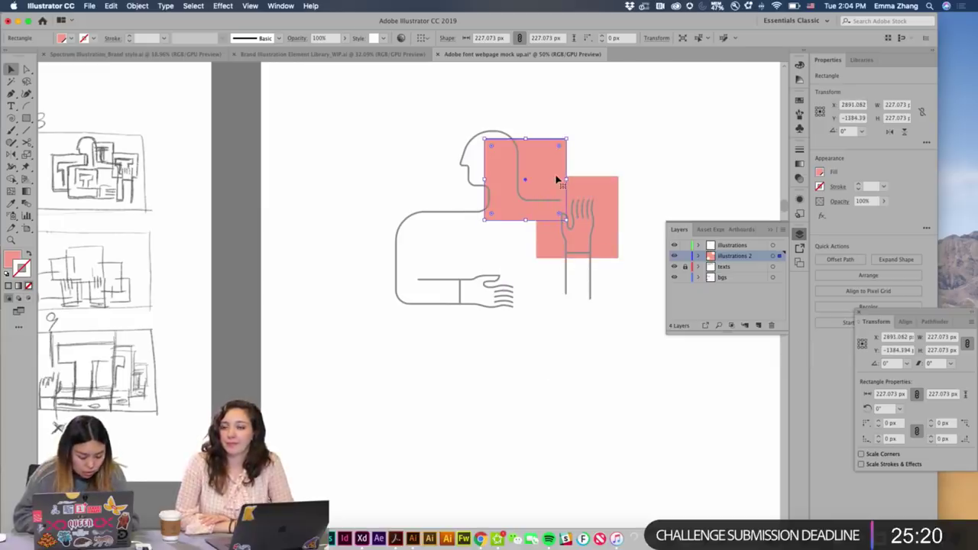
key("super+z")
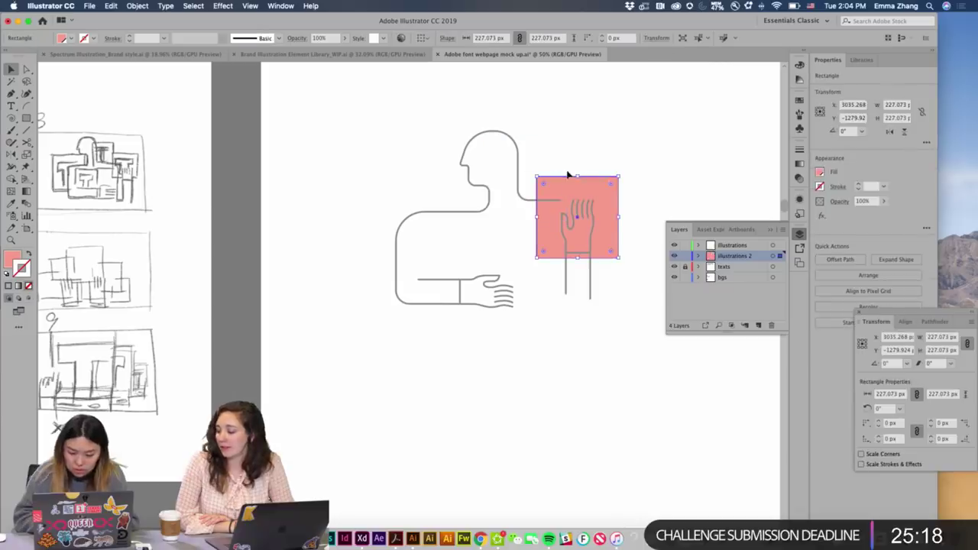
left_click(525, 178)
left_click(572, 188)
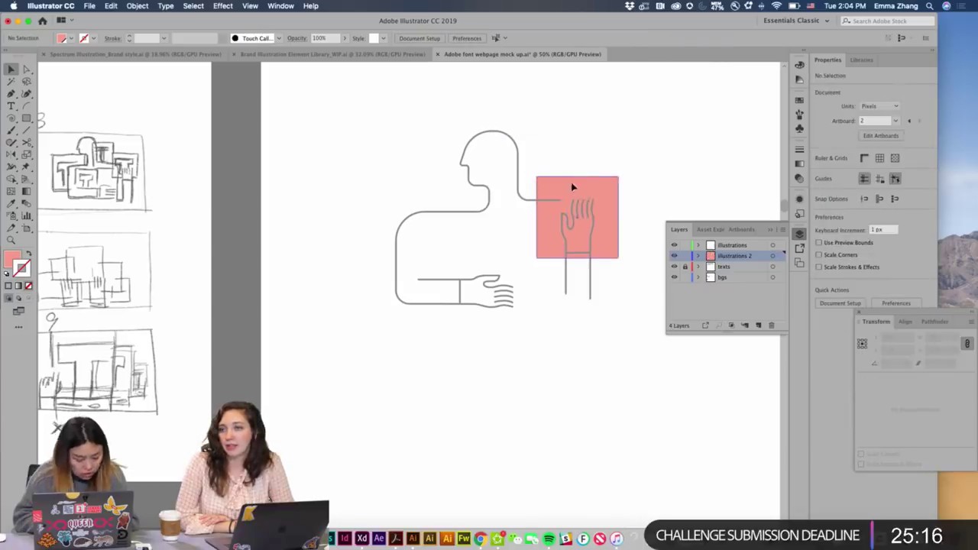
left_click_drag(582, 191, 531, 149)
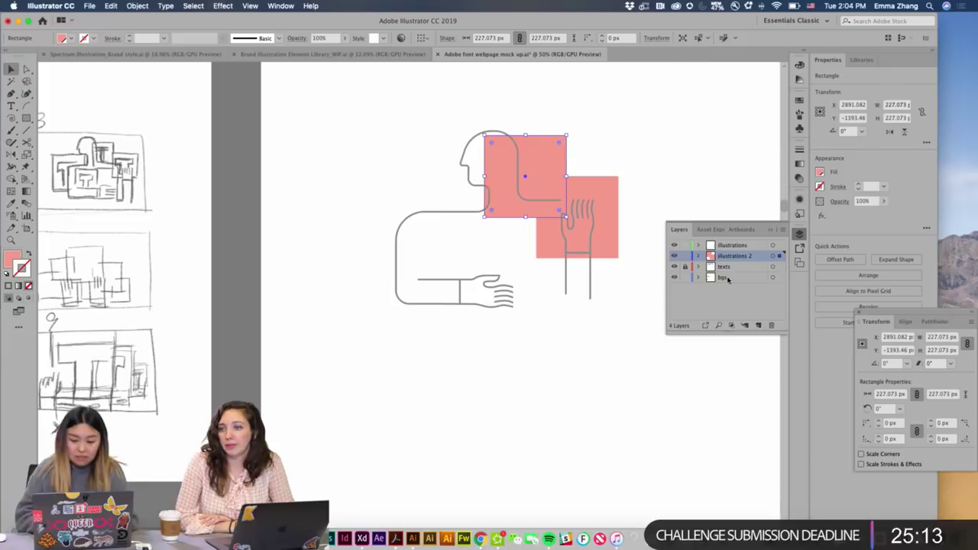
Give the copied square a teal fill with no stroke.
left_click(800, 100)
left_click(702, 136)
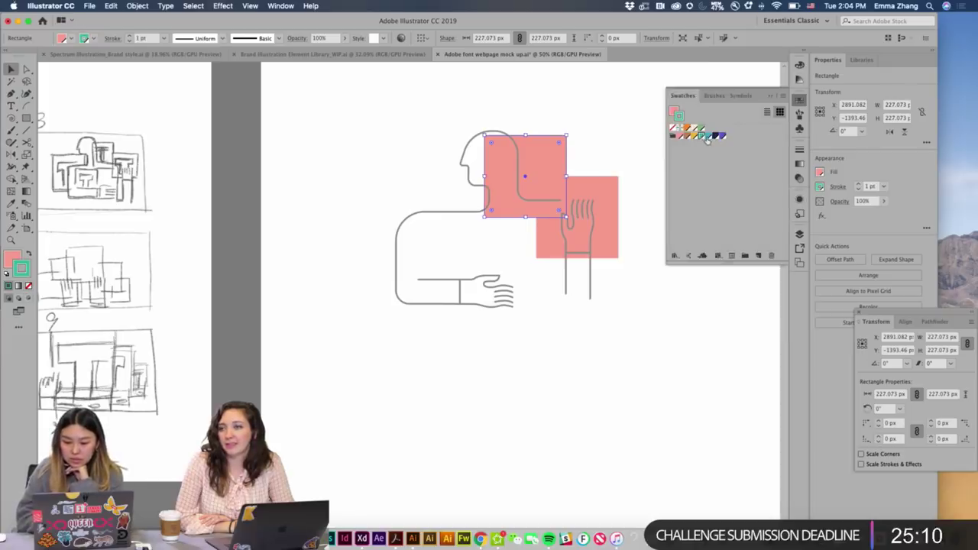
left_click(28, 255)
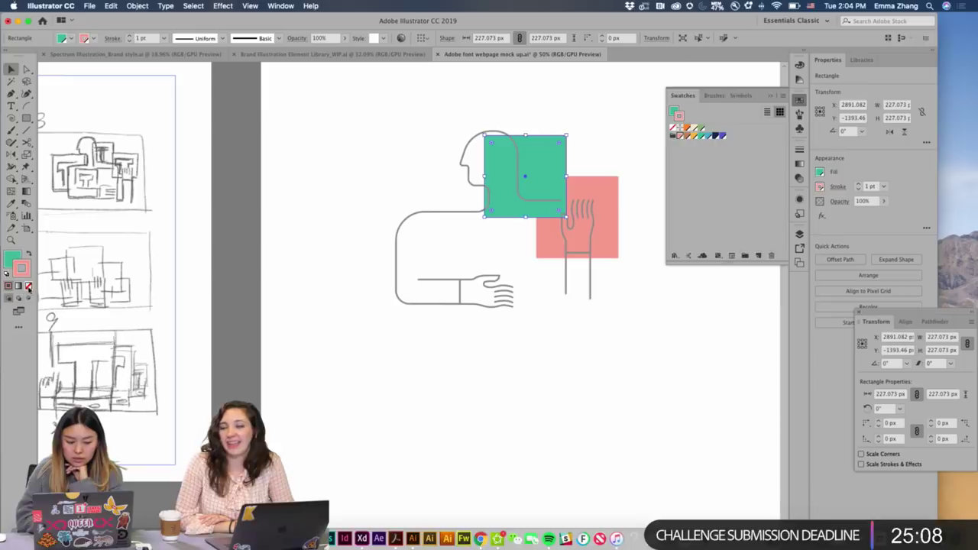
left_click(28, 287)
left_click(11, 261)
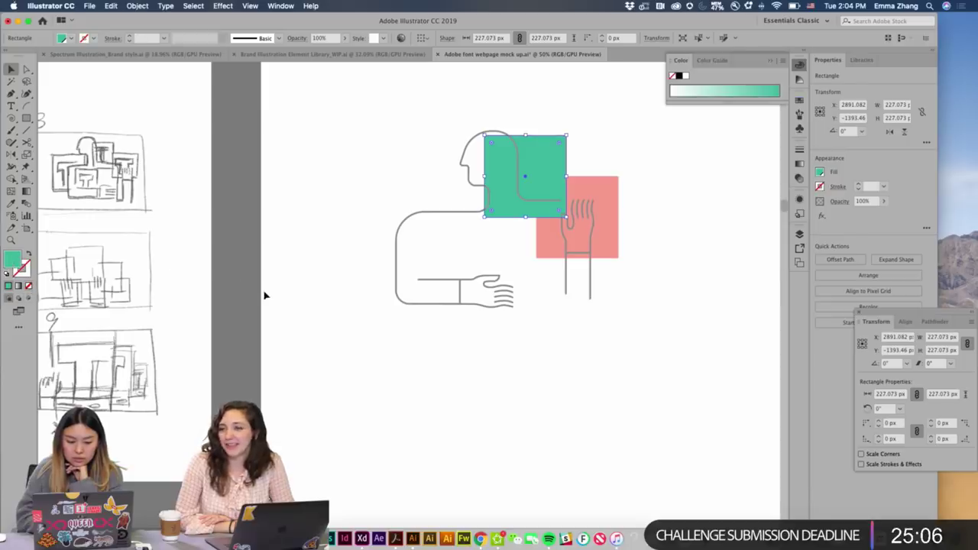
left_click(547, 349)
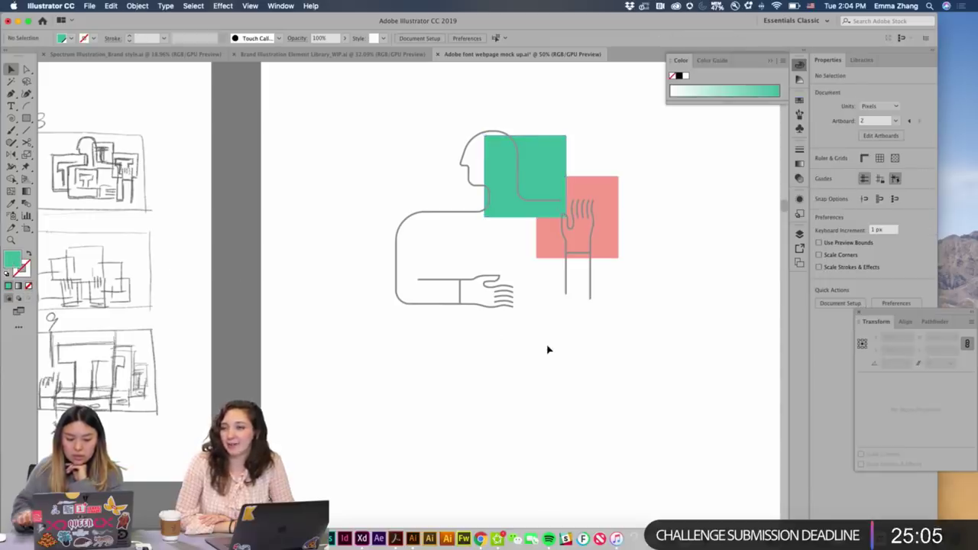
Copy the teal square down over the lower hand and scale a copy up behind the left arm.
left_click(546, 173)
left_click_drag(546, 173, 447, 194)
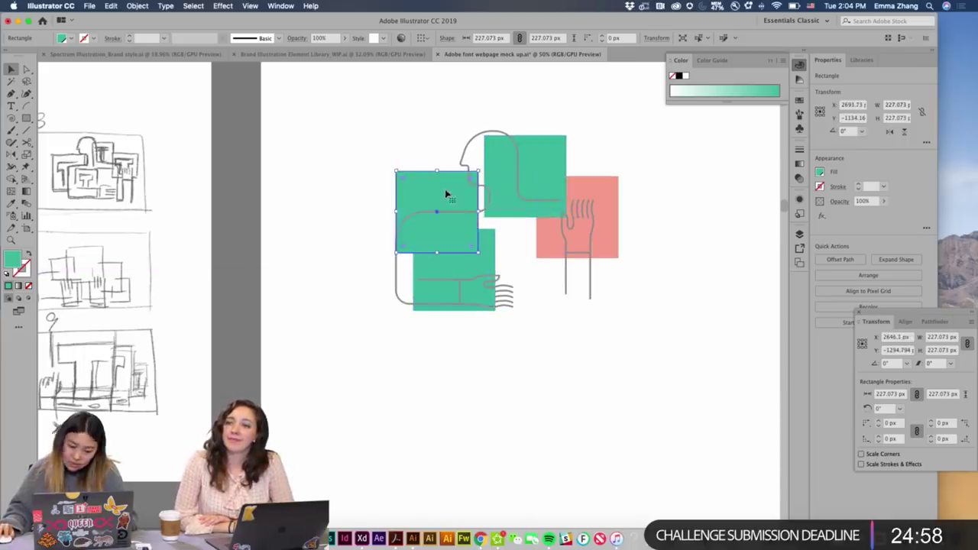
left_click_drag(396, 211, 432, 216)
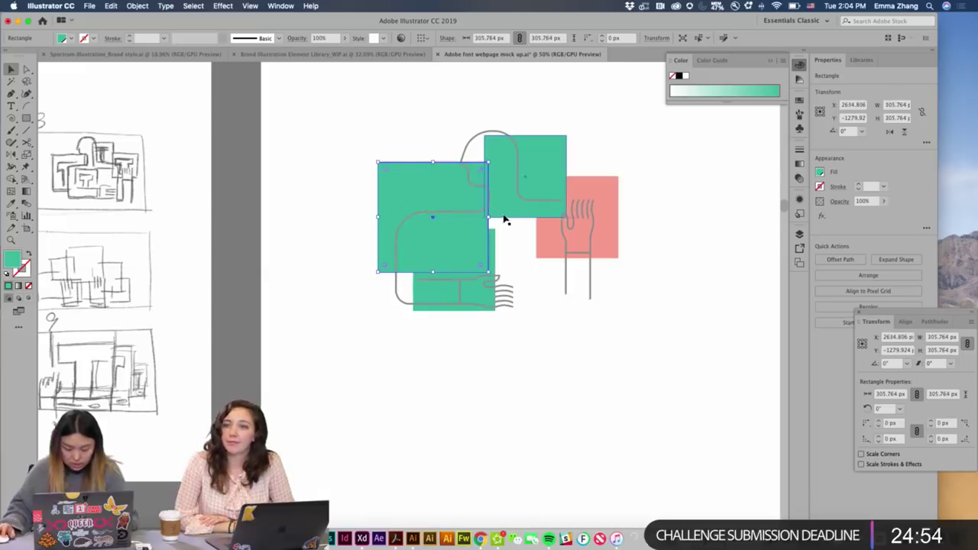
Fill the lower square purple and bring it in front of the blue square.
left_click(799, 100)
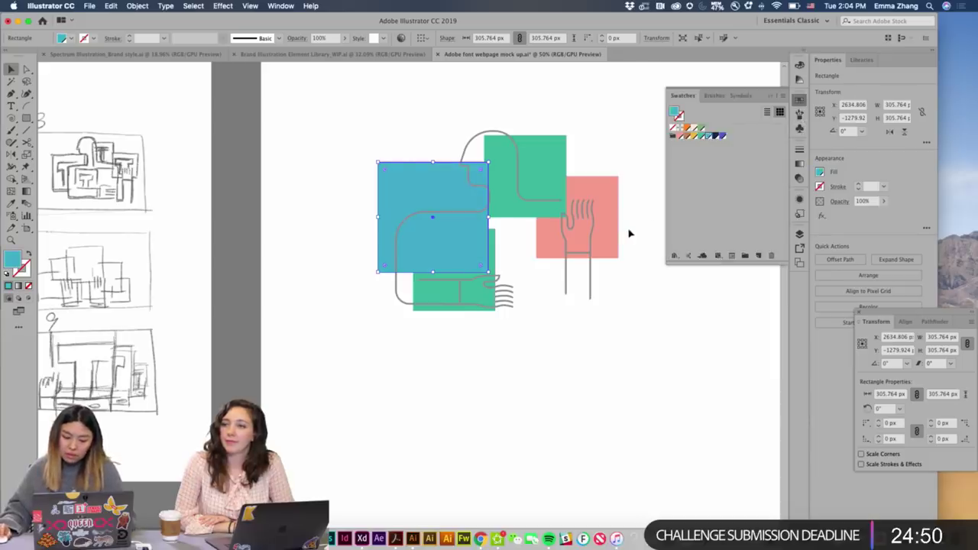
left_click(494, 258)
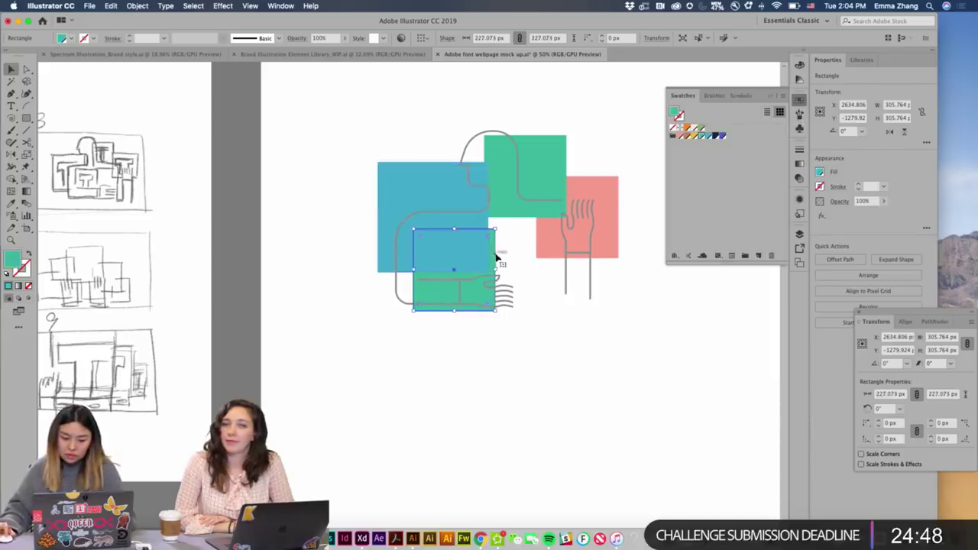
left_click(721, 136)
left_click(646, 313)
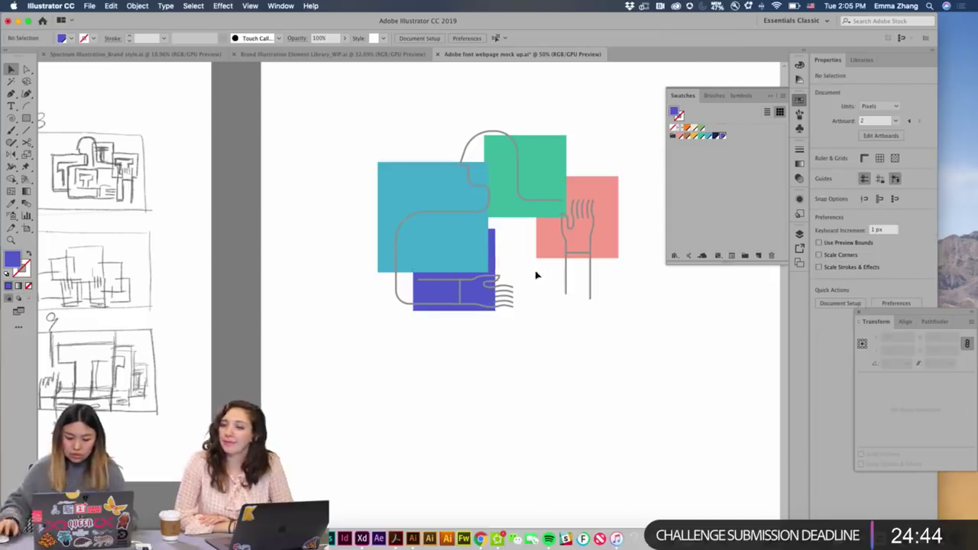
left_click(495, 259)
key("super+shift+bracketright")
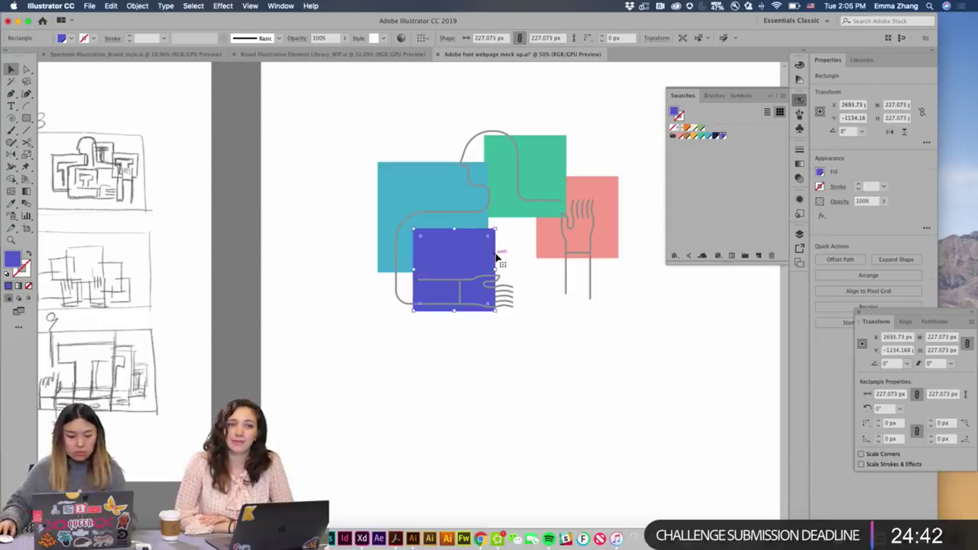
left_click(537, 274)
left_click(483, 260)
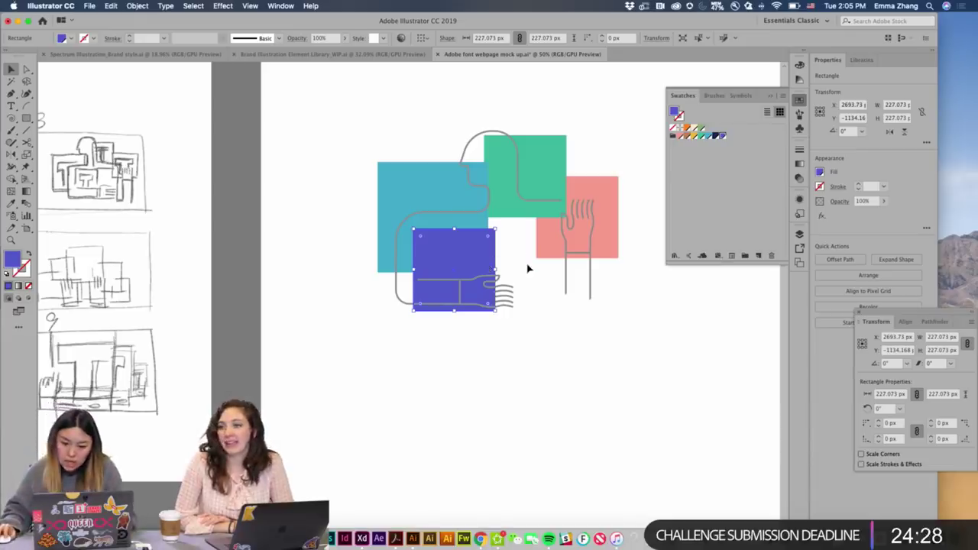
Stroke the arm, raised-hand and lower-hand line art with the dark navy swatch.
left_click(538, 205)
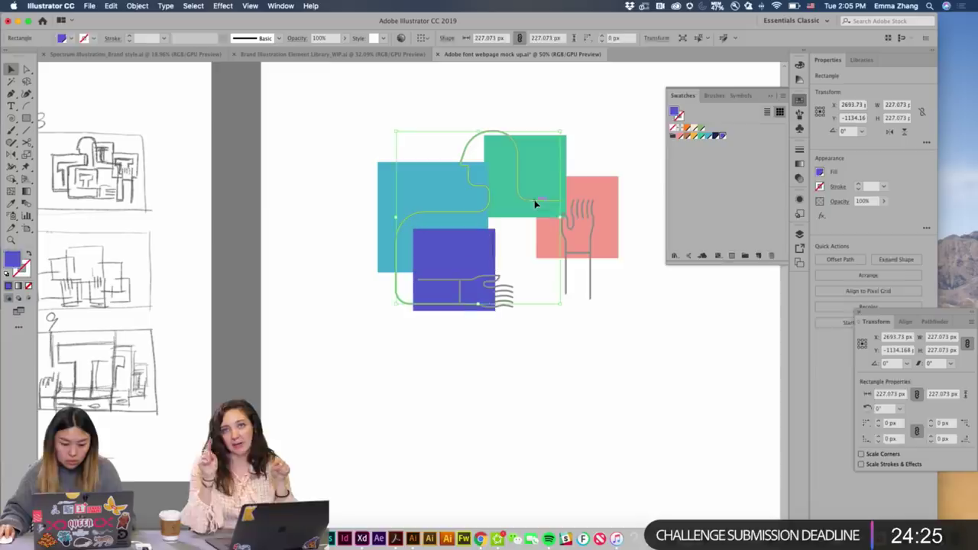
left_click(589, 247, "shift")
left_click(799, 178)
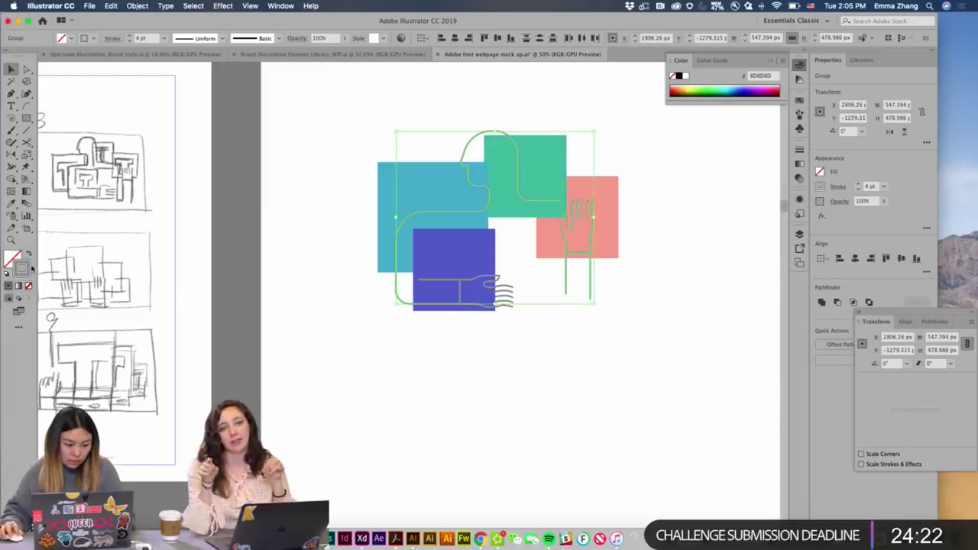
left_click(799, 100)
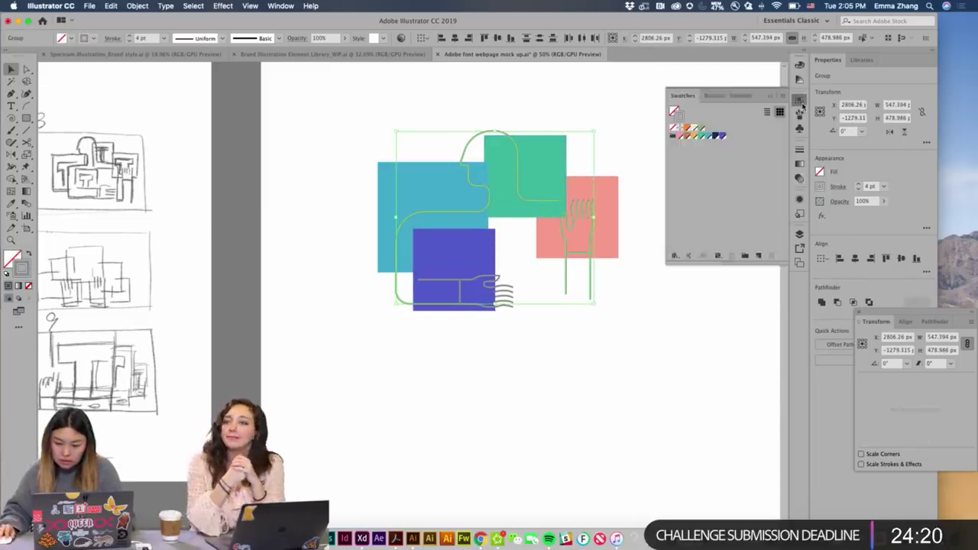
left_click(712, 136)
left_click(631, 313)
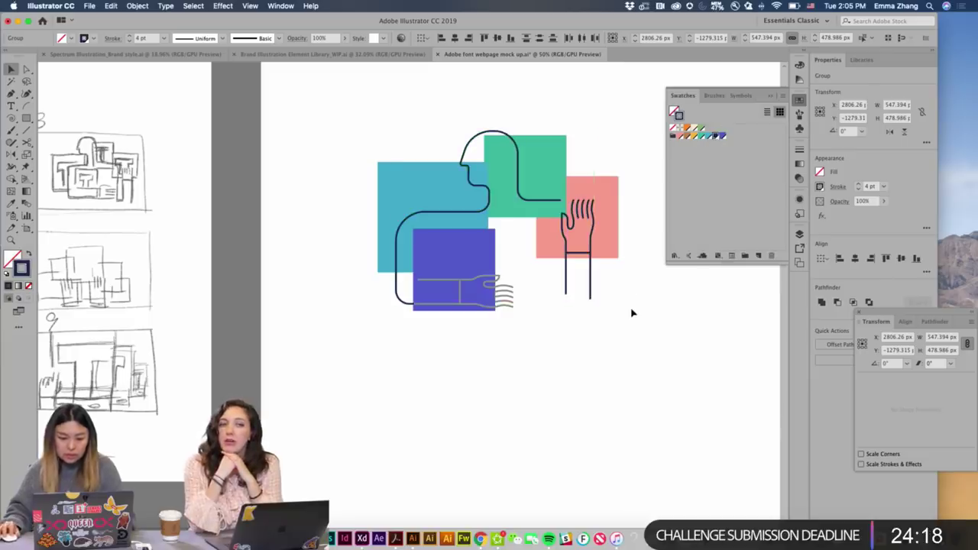
left_click(489, 279)
left_click(716, 136)
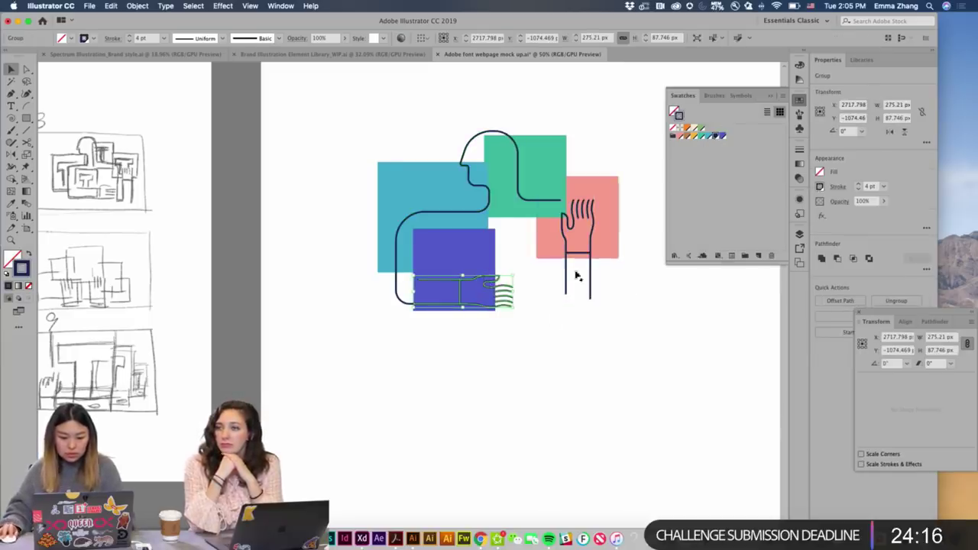
left_click(545, 366)
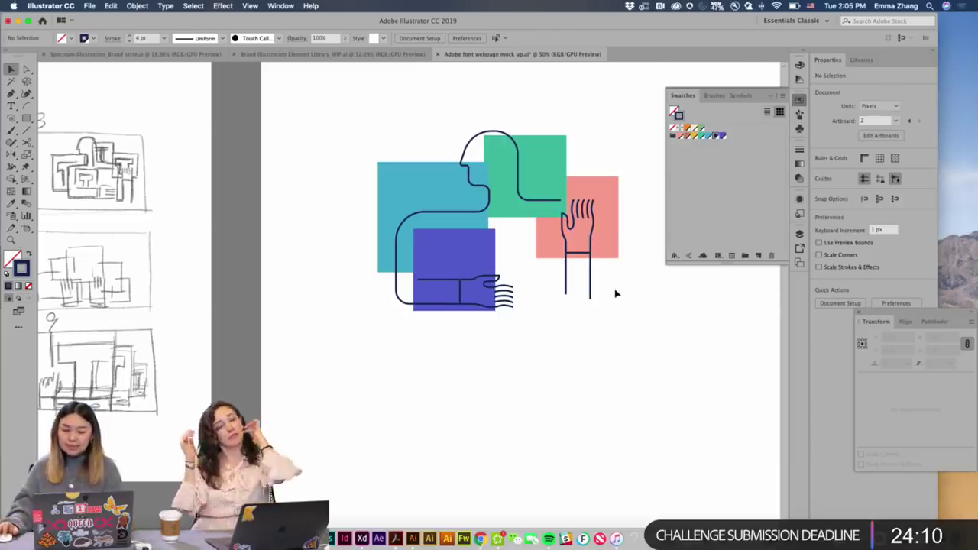
scroll(616, 292, "right", 5)
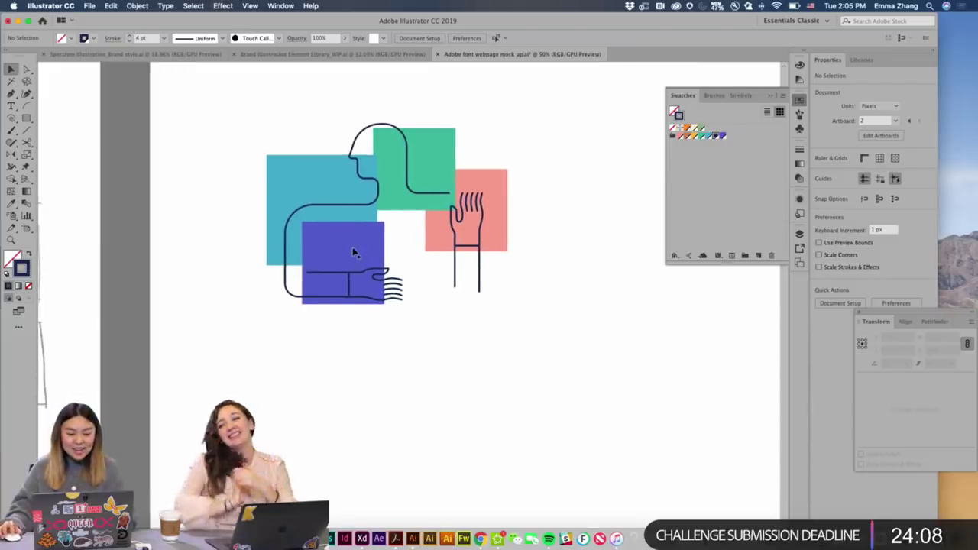
Undo a trial resize of the purple square and enlarge the blue square down and right.
left_click(353, 253)
mouse_move(384, 262)
left_mouse_down()
mouse_move(395, 263)
mouse_move(397, 241)
mouse_move(384, 255)
left_mouse_up()
key("super+z")
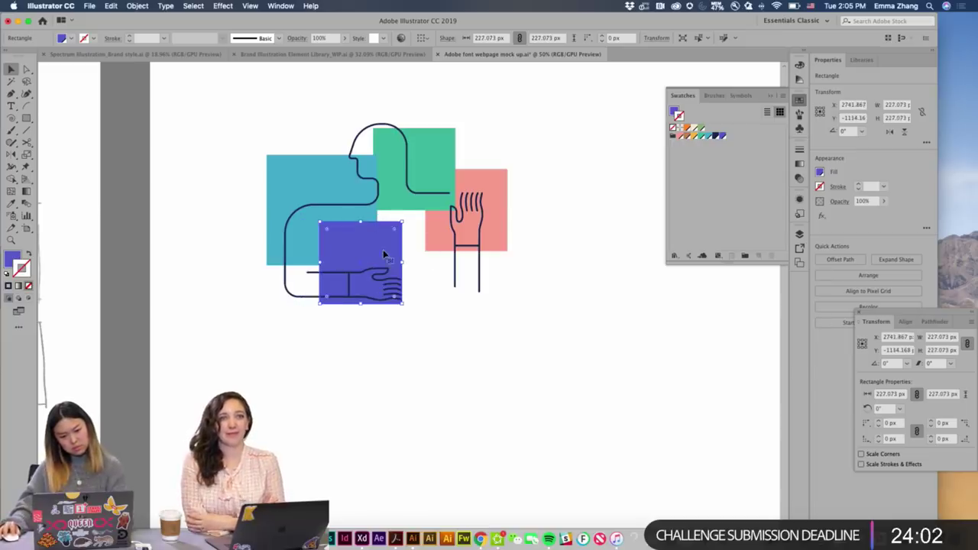
left_click(306, 194)
key("super+shift+a")
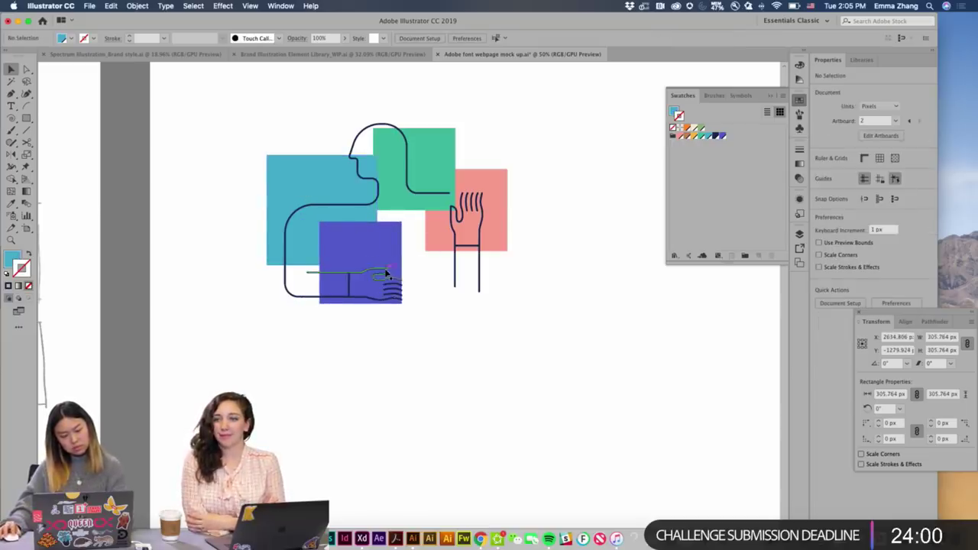
left_click(376, 265)
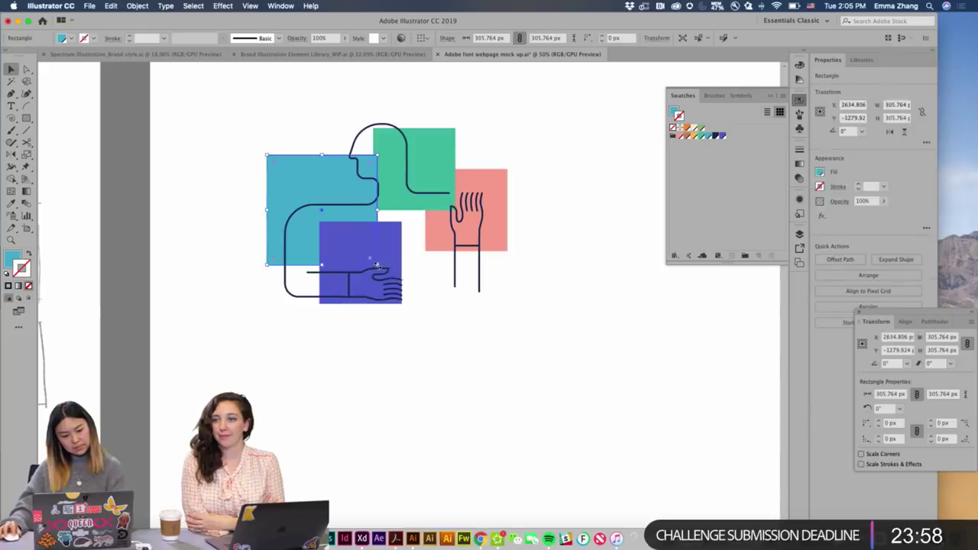
left_click(376, 265)
left_click(376, 264)
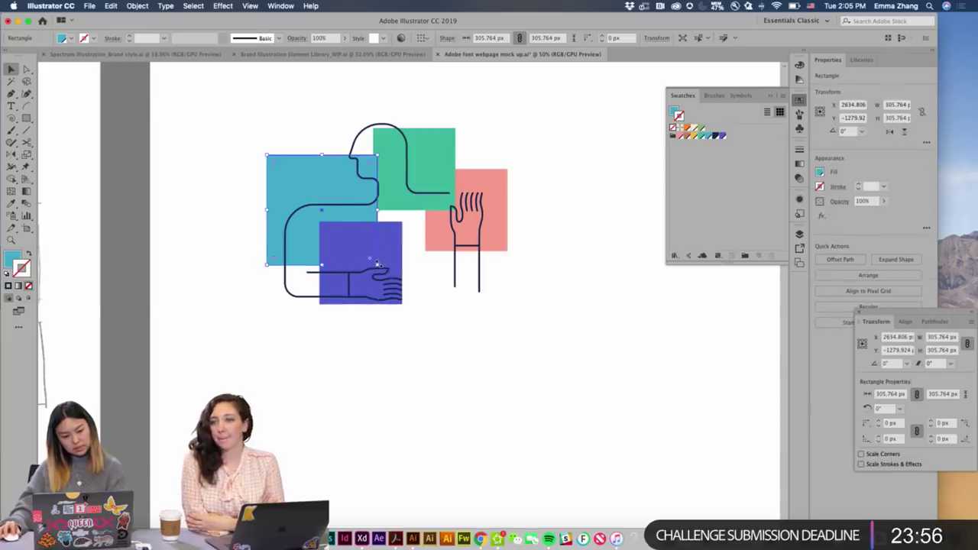
left_click_drag(376, 264, 391, 279)
left_click(445, 312)
Select the blue, green, salmon and purple squares together.
left_click(406, 210)
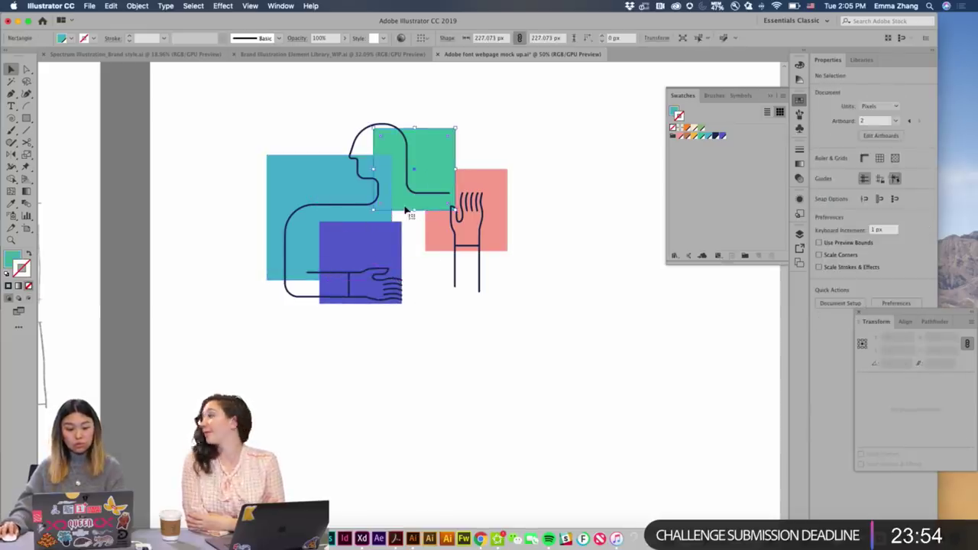
left_click(343, 178)
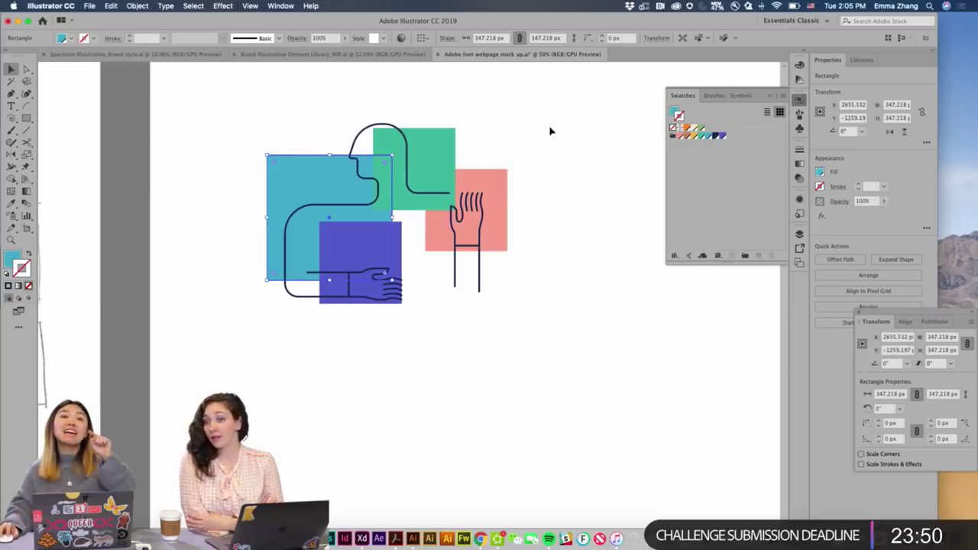
left_click(520, 144)
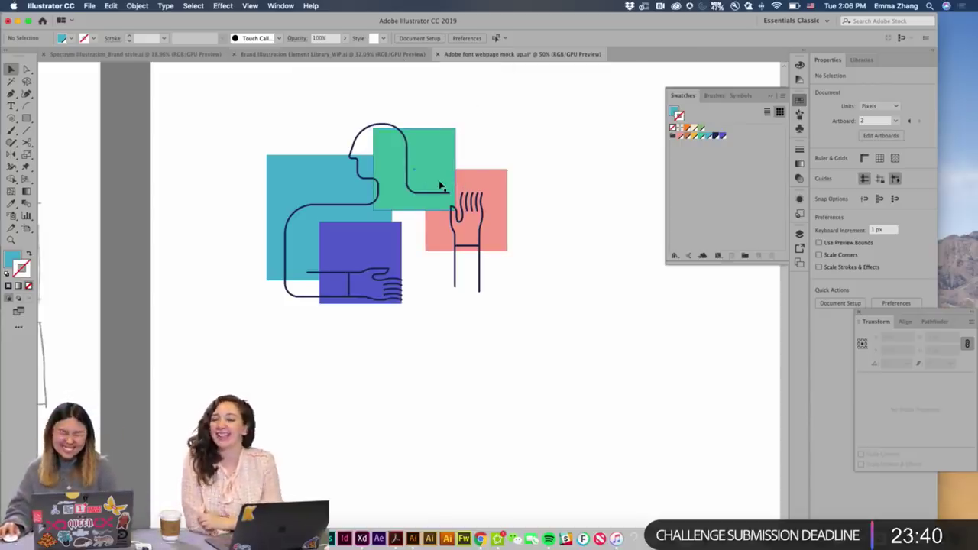
left_click(336, 170)
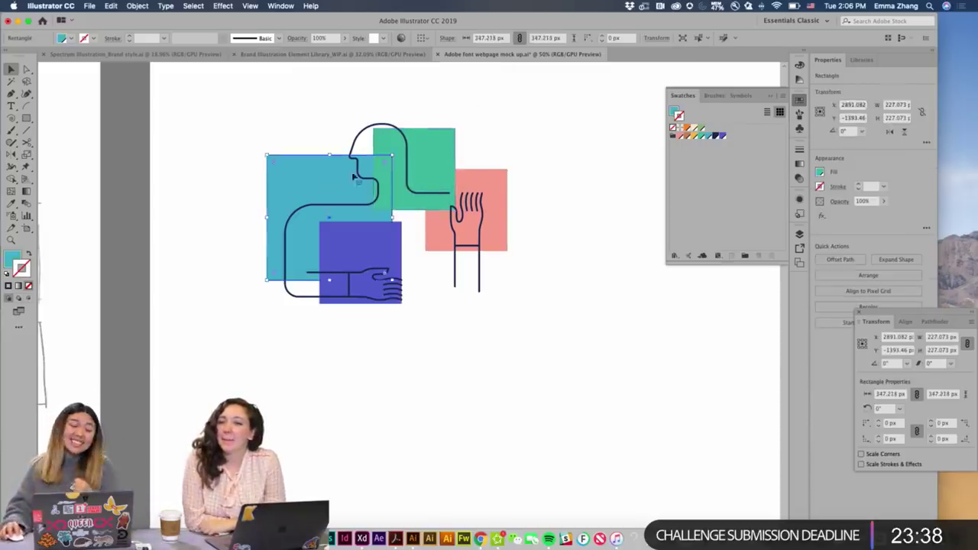
left_click(393, 183, "shift")
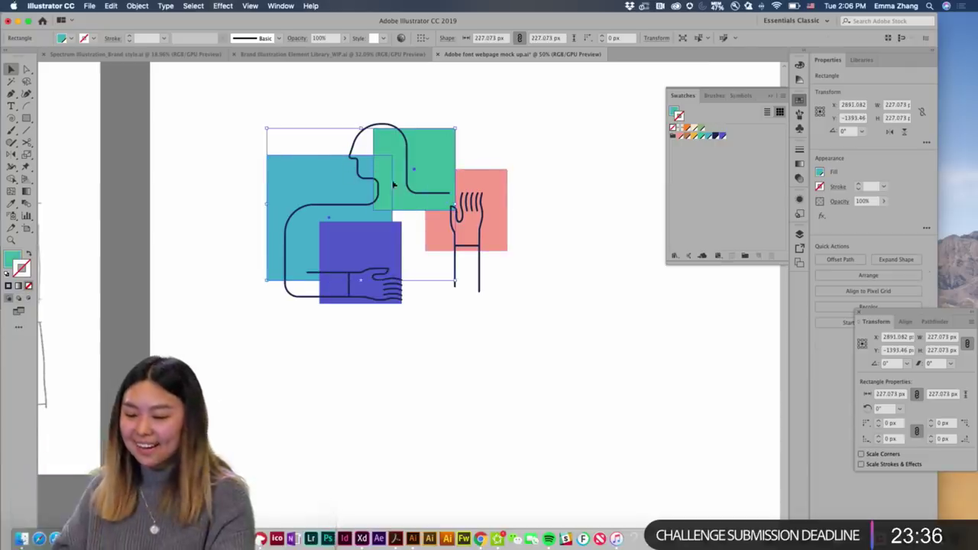
left_click(493, 196, "shift")
left_click(389, 247, "shift")
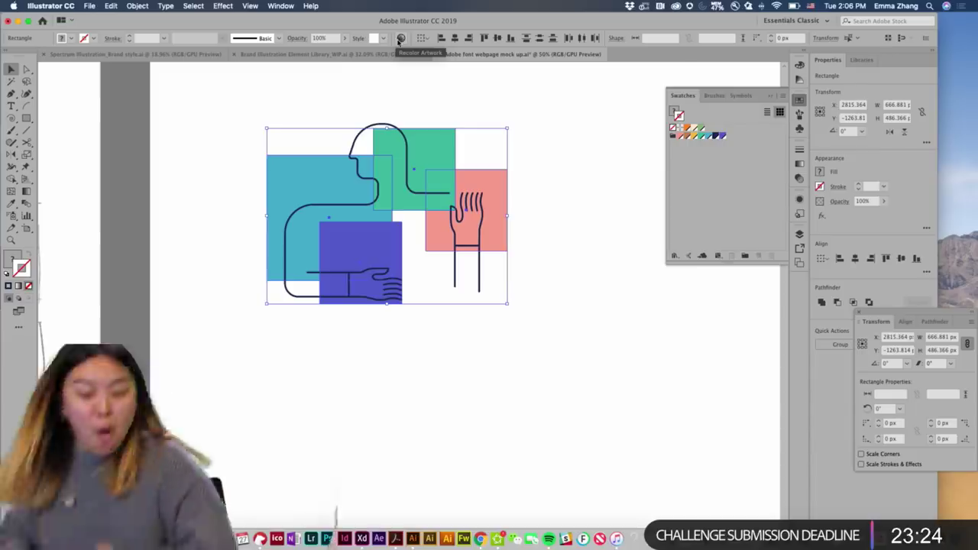
left_click(398, 41)
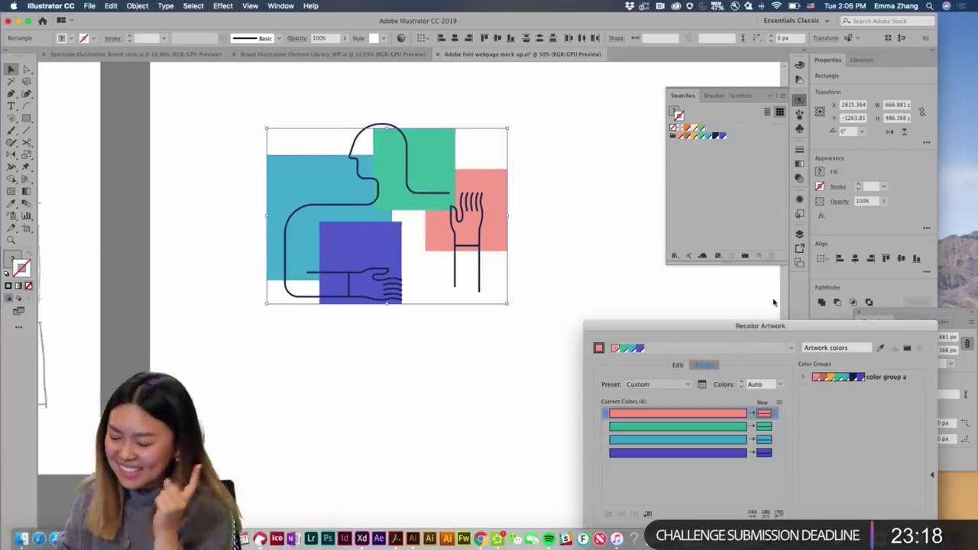
left_click_drag(756, 330, 729, 131)
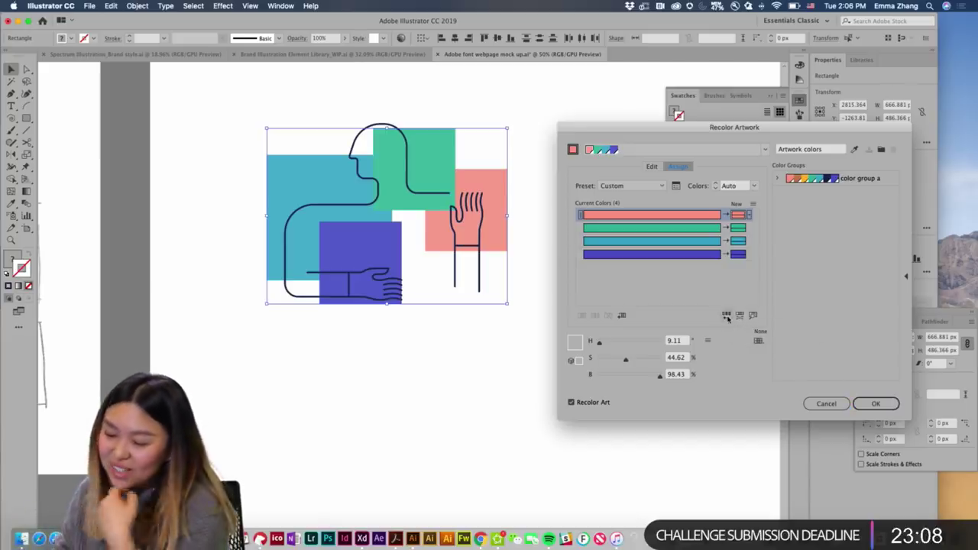
left_click(726, 316)
left_click(725, 316)
left_click(725, 316)
left_click(726, 315)
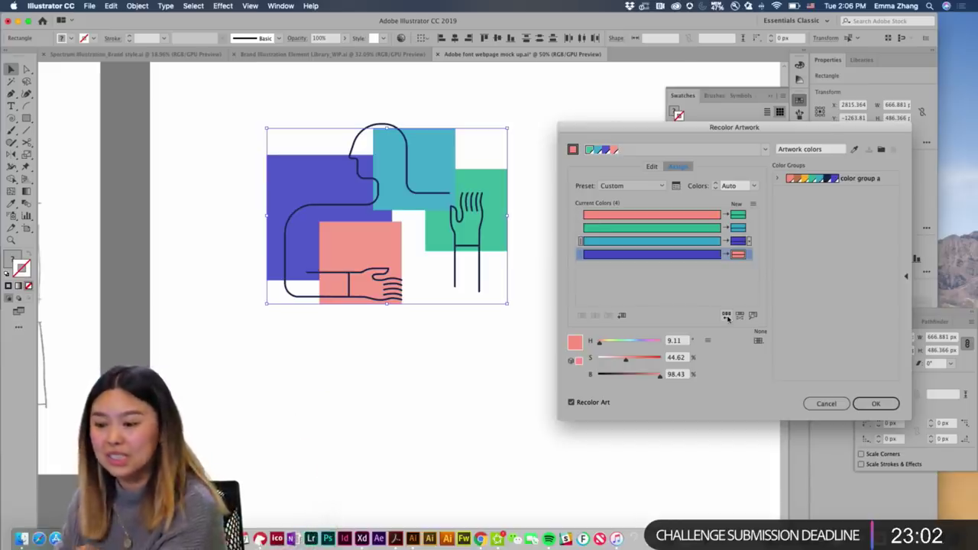
left_click(725, 316)
left_click(725, 315)
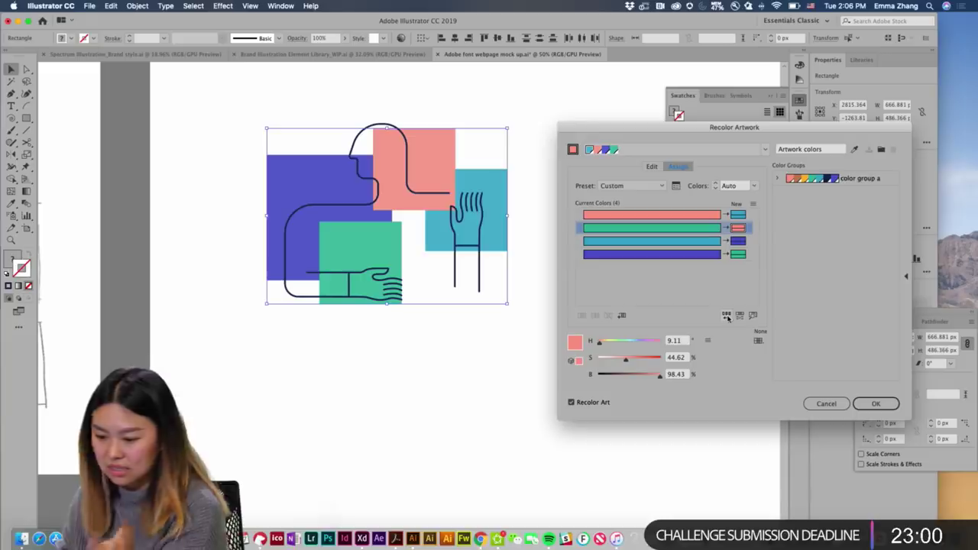
left_click(726, 316)
left_click(726, 315)
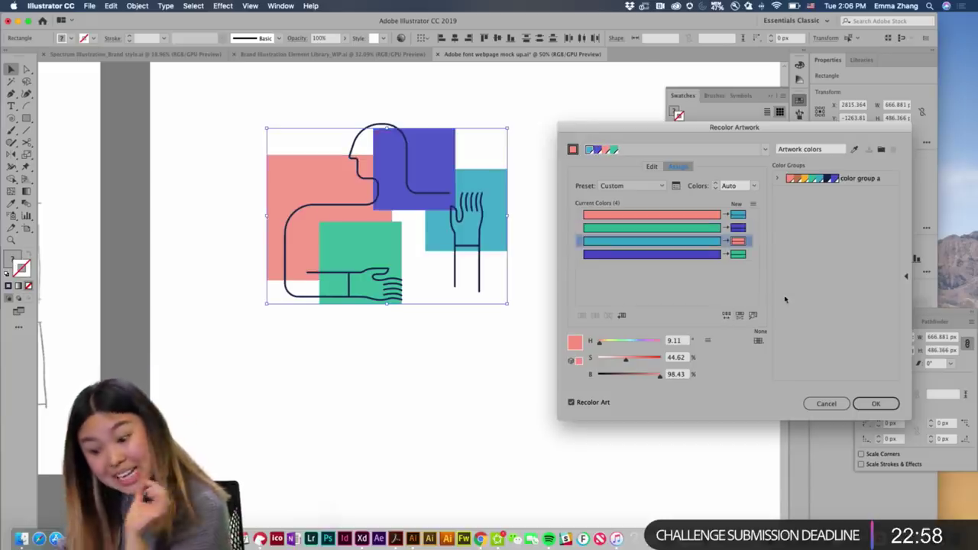
left_click(859, 177)
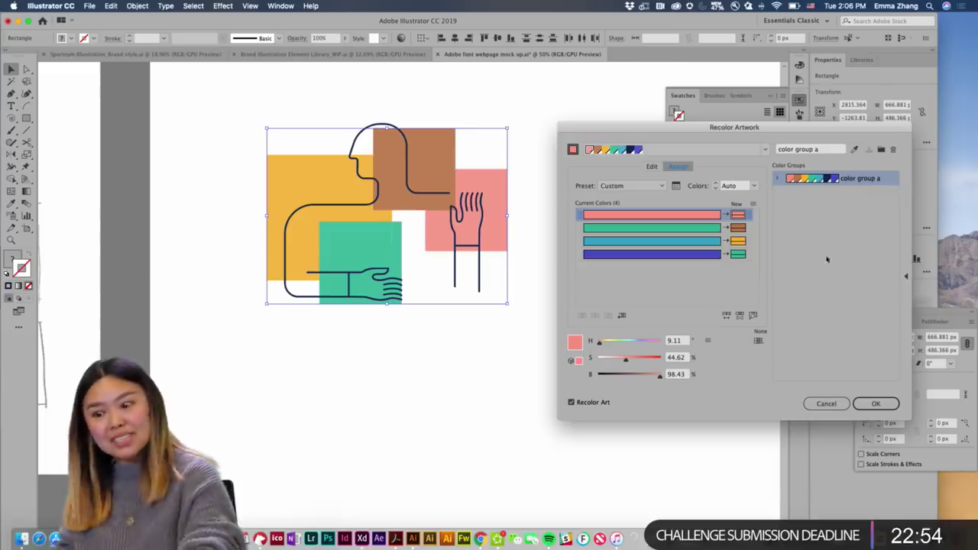
left_click(726, 316)
left_click(726, 316)
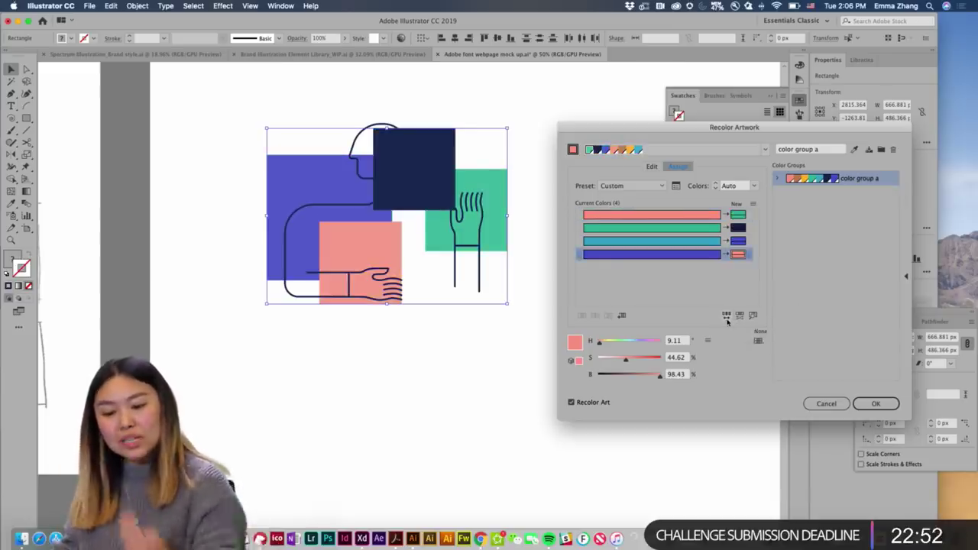
left_click(726, 318)
left_click(726, 318)
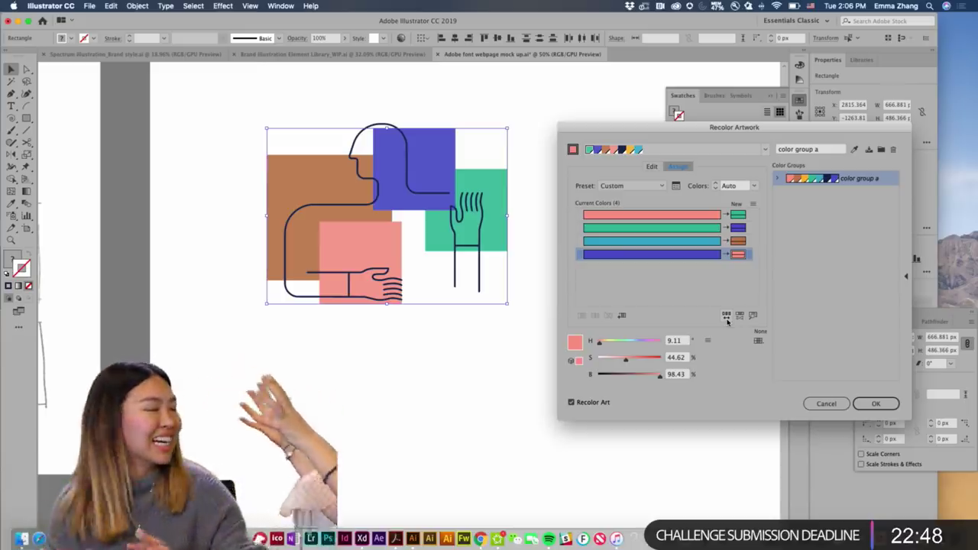
Discard the trial colours, select the whole illustration and recolour it with color group a.
left_click(875, 403)
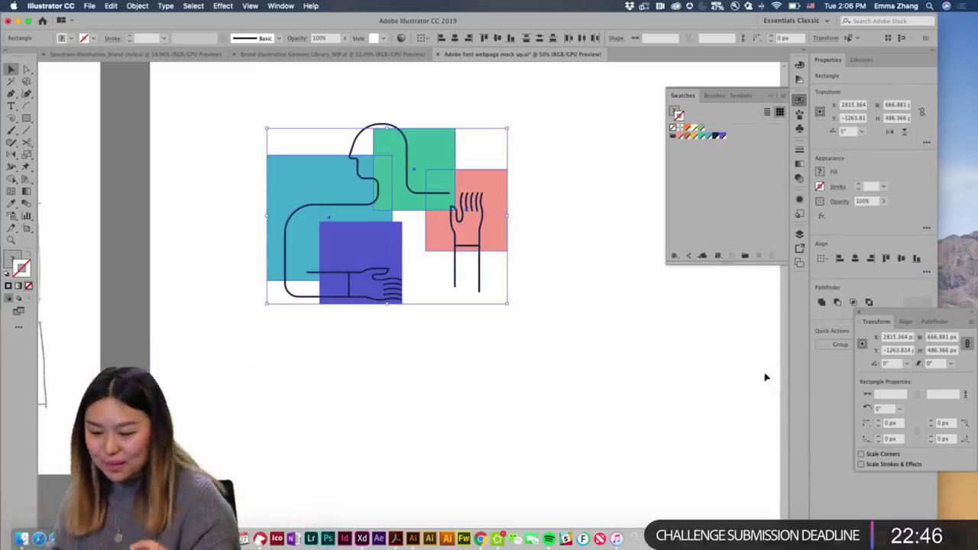
left_click(192, 334)
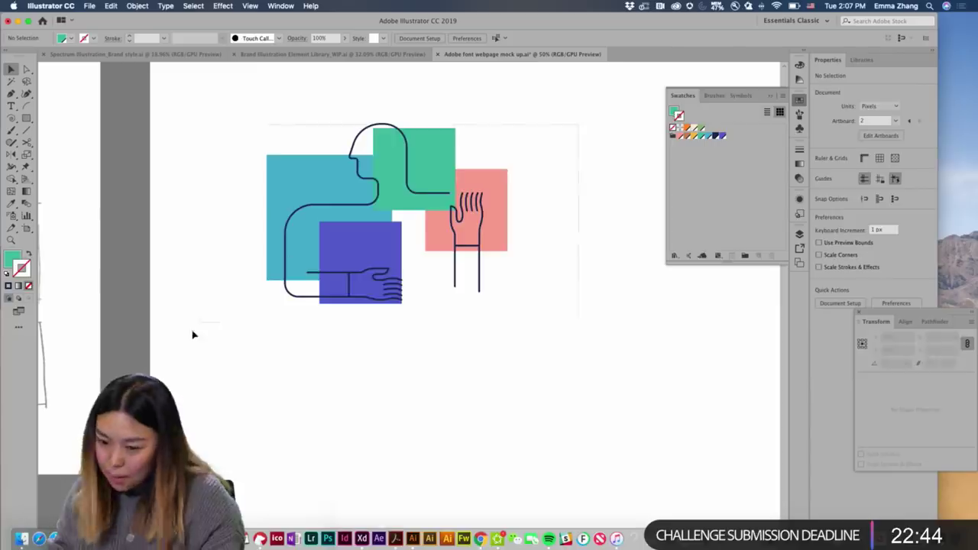
left_click_drag(192, 334, 433, 83)
left_click(400, 39)
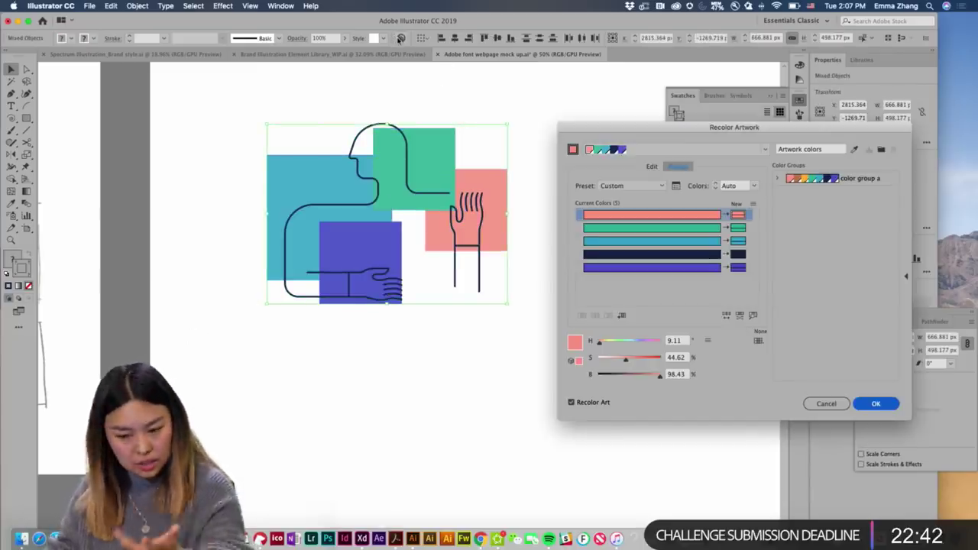
left_click(851, 183)
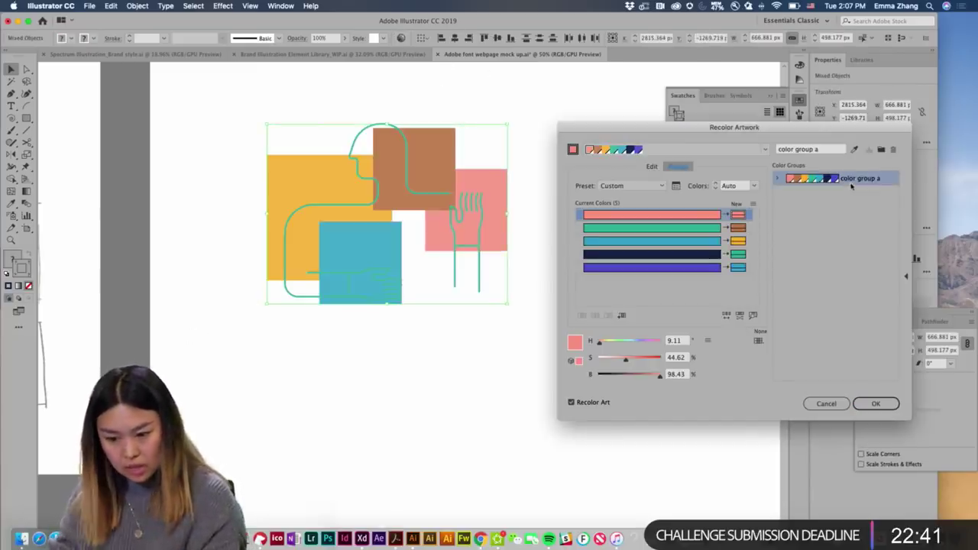
Randomly shuffle the colour order six times, then close and keep the color group a changes.
left_click(726, 314)
left_click(727, 314)
left_click(726, 314)
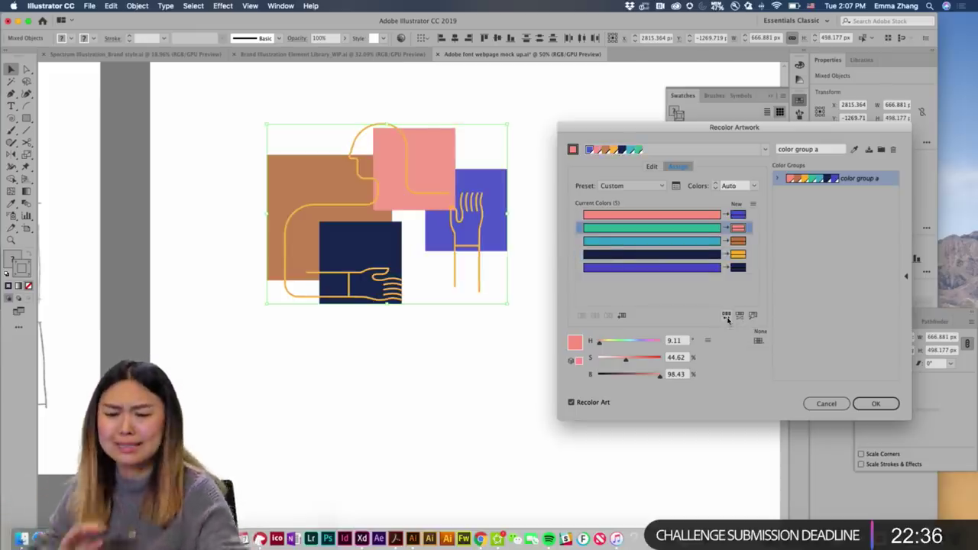
left_click(726, 317)
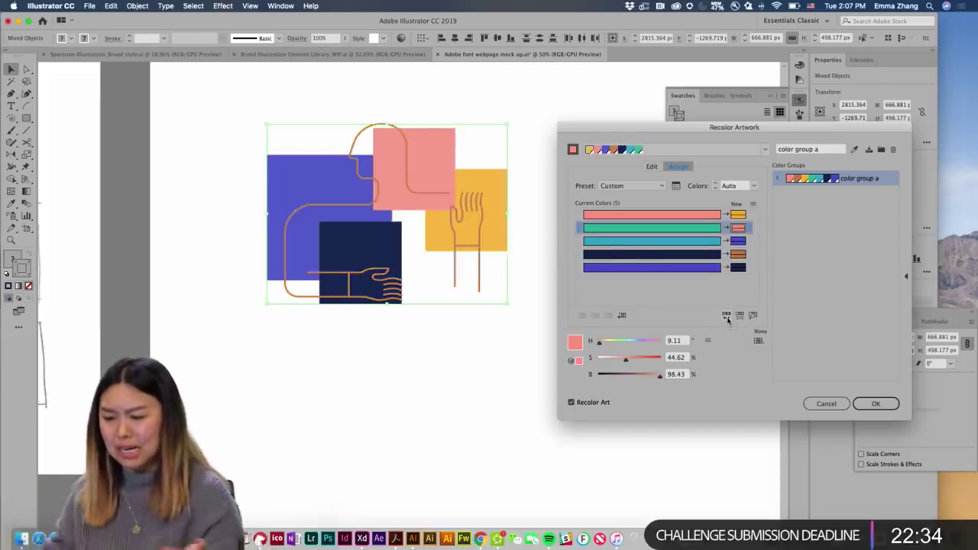
left_click(726, 316)
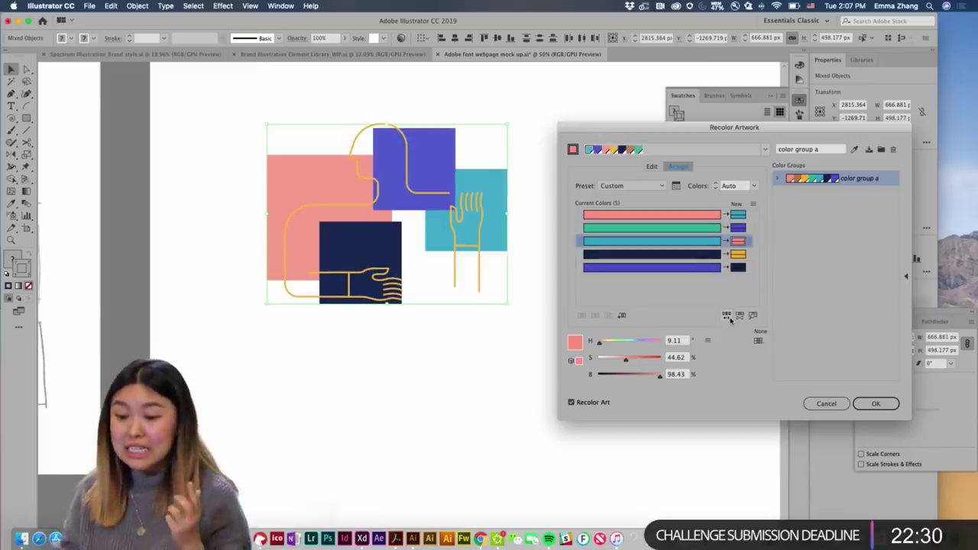
left_click(728, 317)
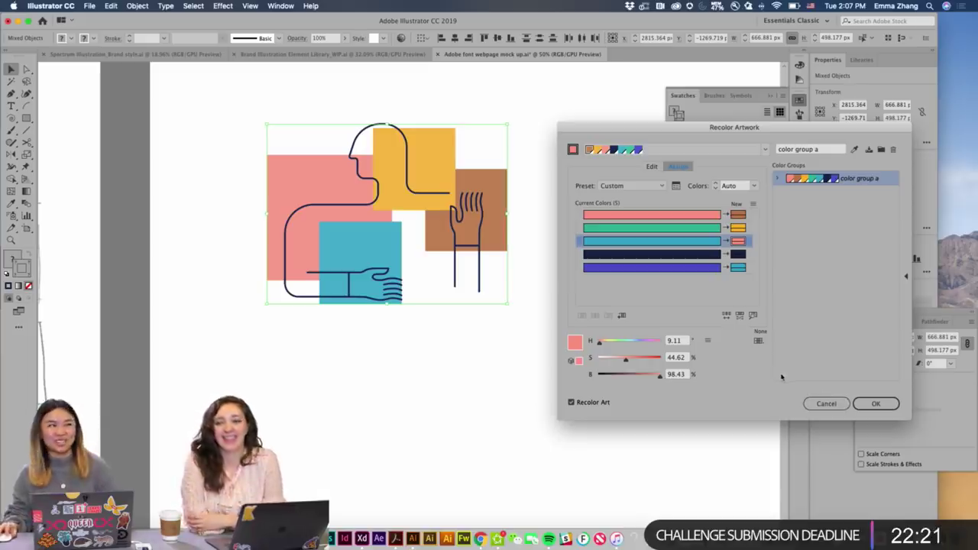
left_click(833, 403)
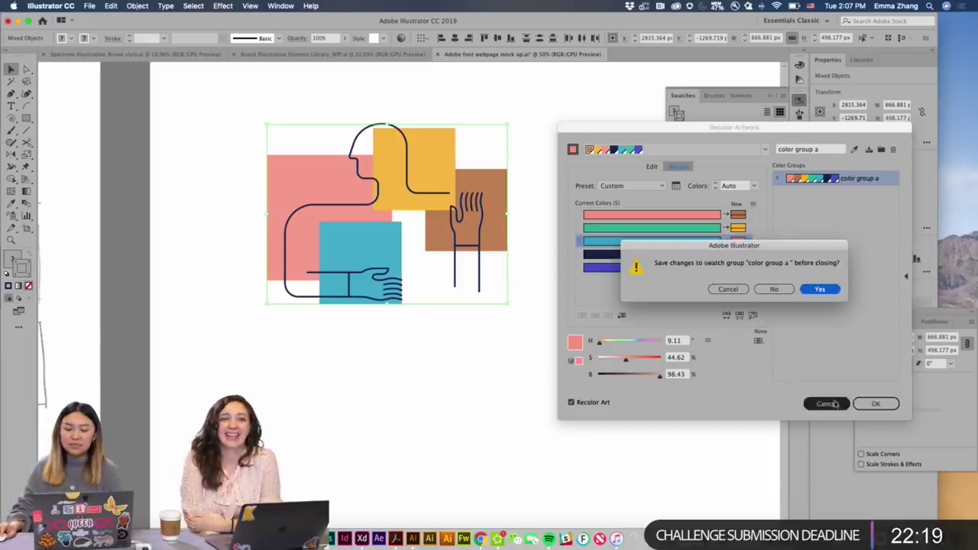
left_click(820, 288)
left_click(567, 288)
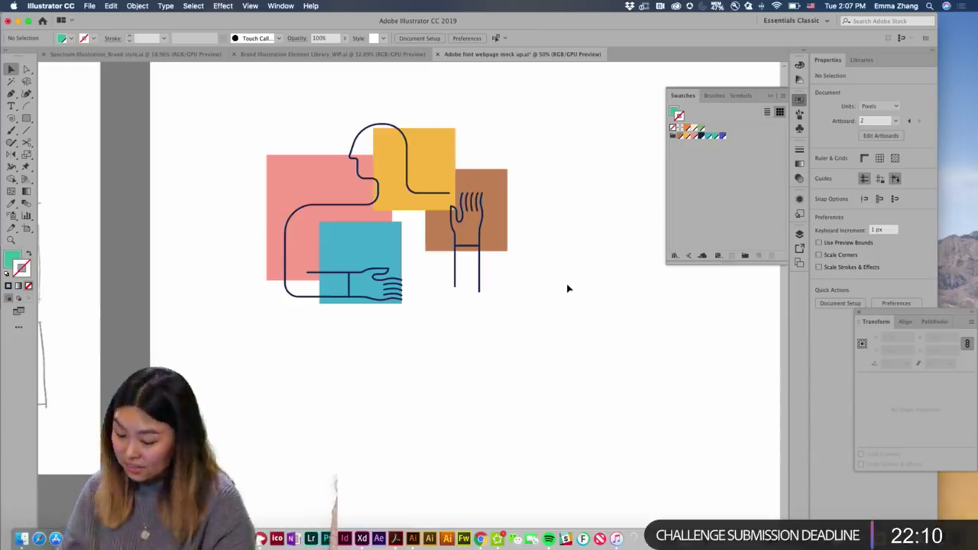
Undo the random recolour and fill the top square salmon pink with no outline.
key("super+a")
left_click(591, 185)
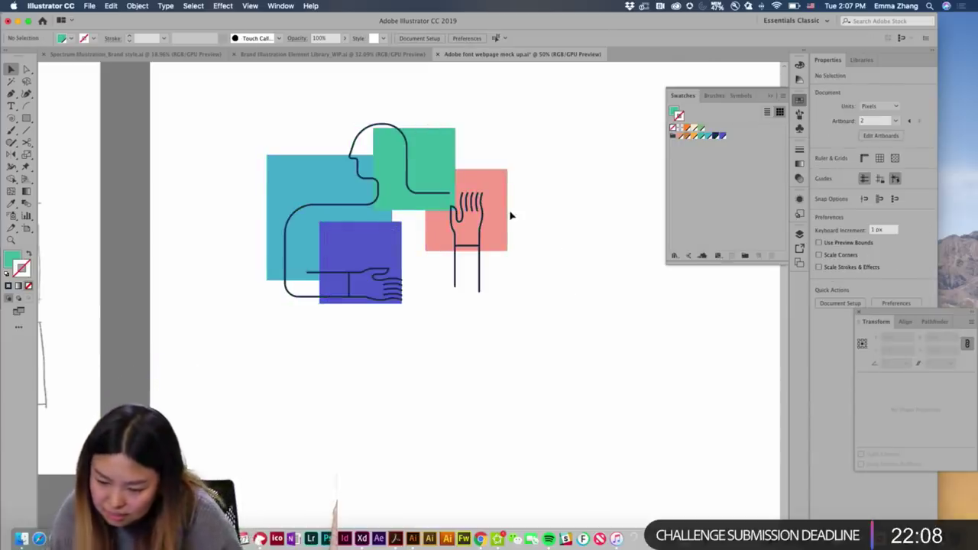
left_click(428, 146)
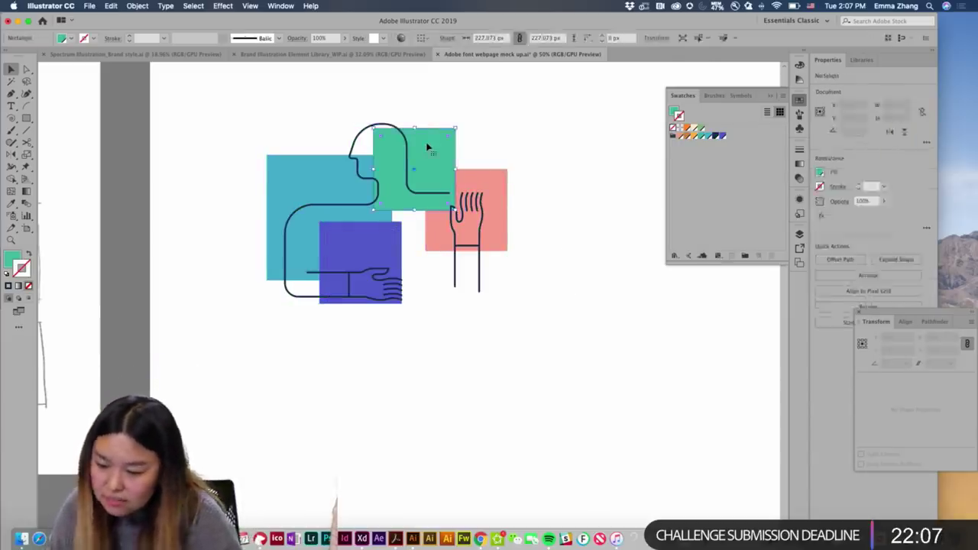
left_click(702, 136)
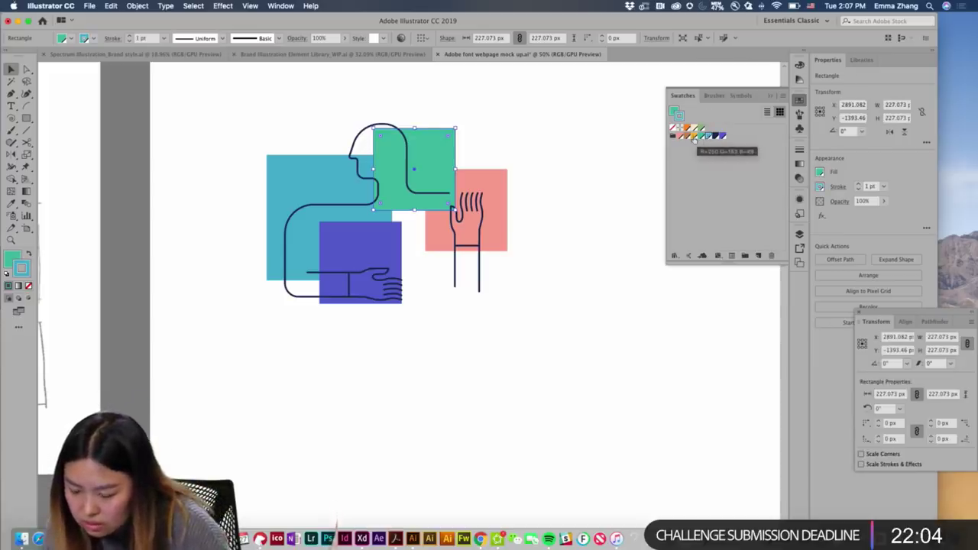
left_click(691, 136)
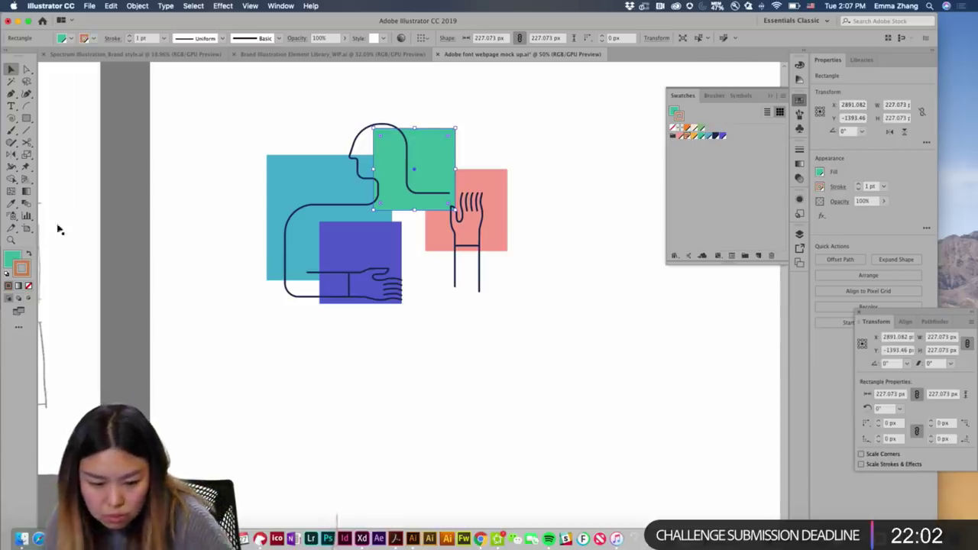
left_click(29, 253)
left_click(29, 286)
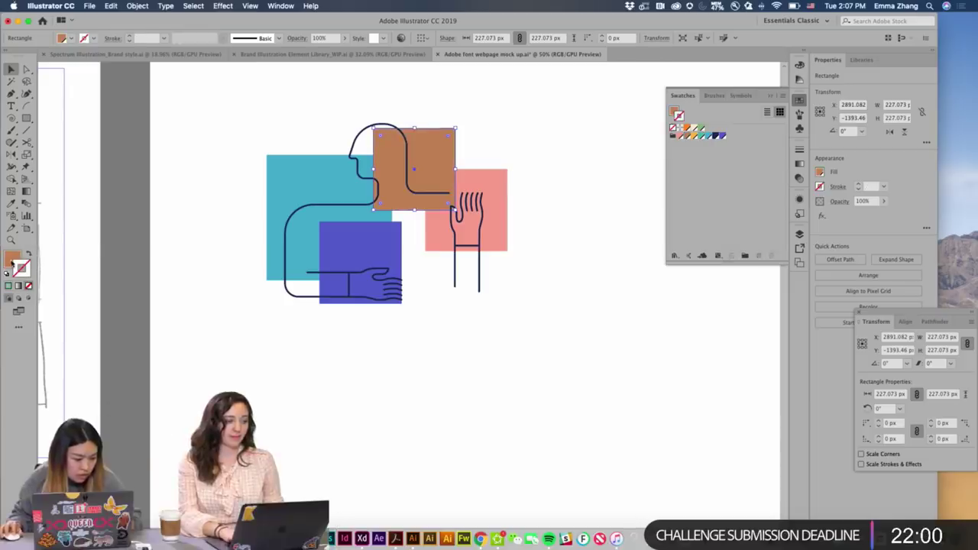
left_click(11, 260)
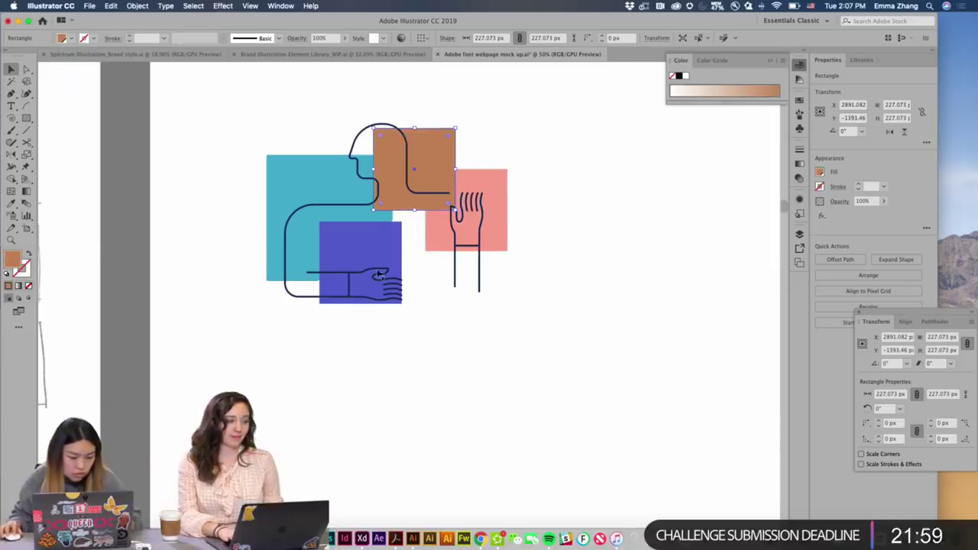
left_click(798, 101)
left_click(681, 136)
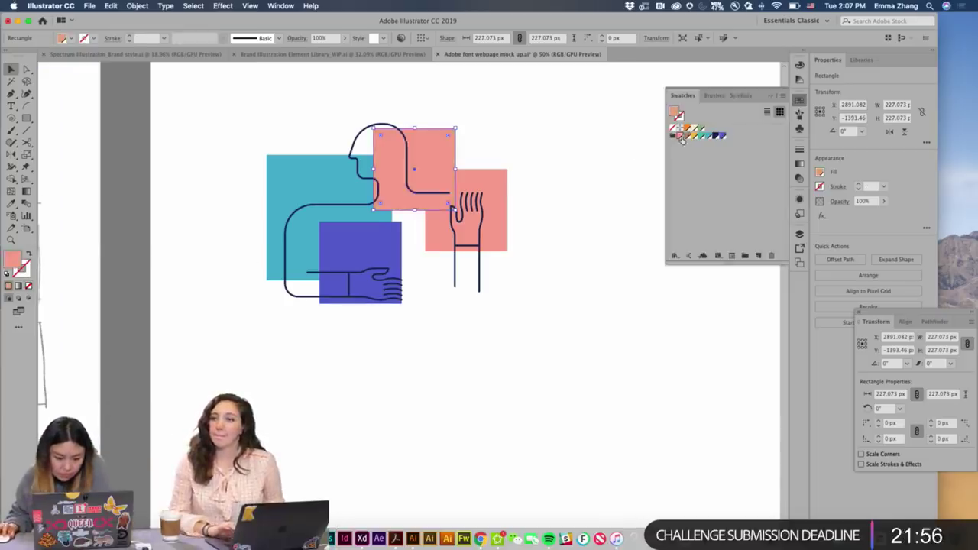
Fill the raised-hand square golden yellow, then briefly reselect the pink top square.
left_click(505, 200)
left_click(691, 136)
left_click(596, 254)
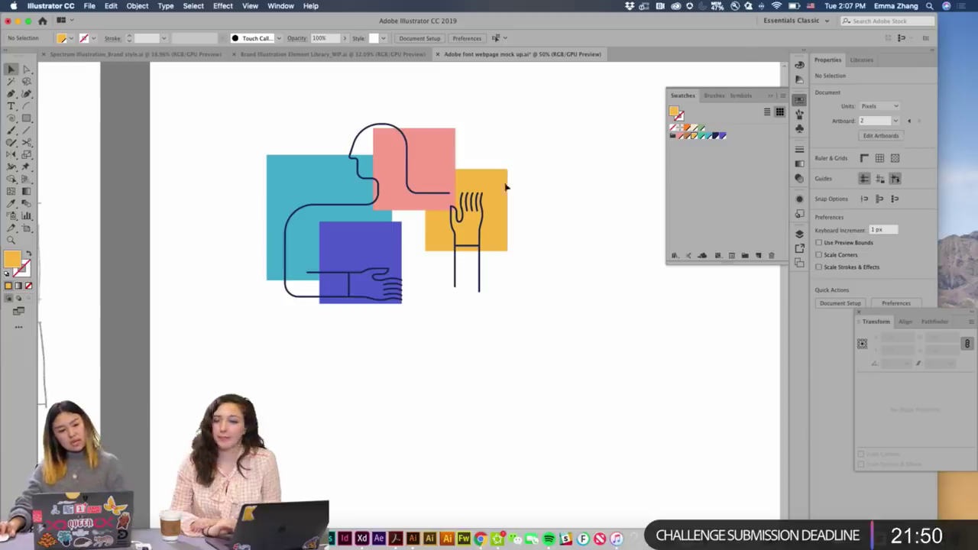
left_click(432, 158)
left_click_drag(415, 128, 418, 128)
left_click(507, 131)
left_click(436, 158)
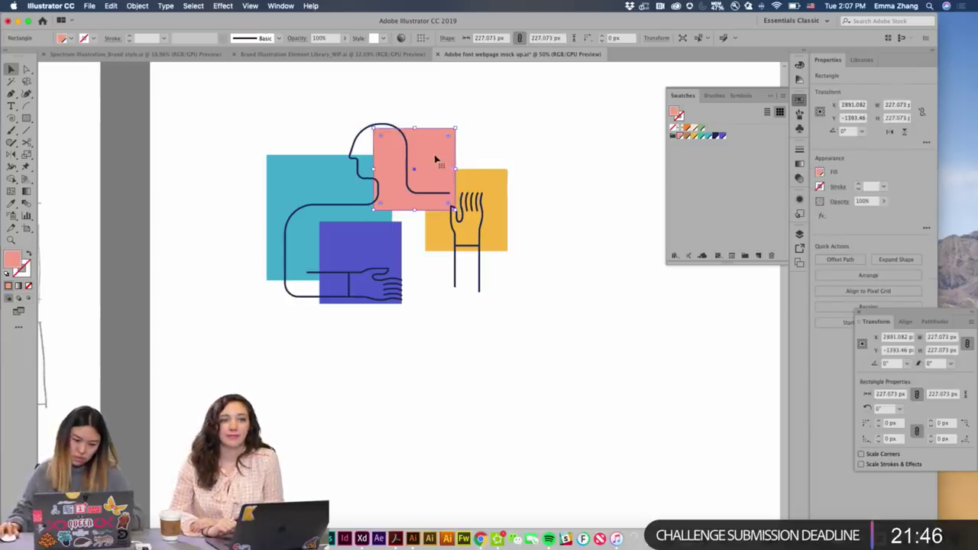
left_click(550, 157)
scroll(550, 158, "left", 5)
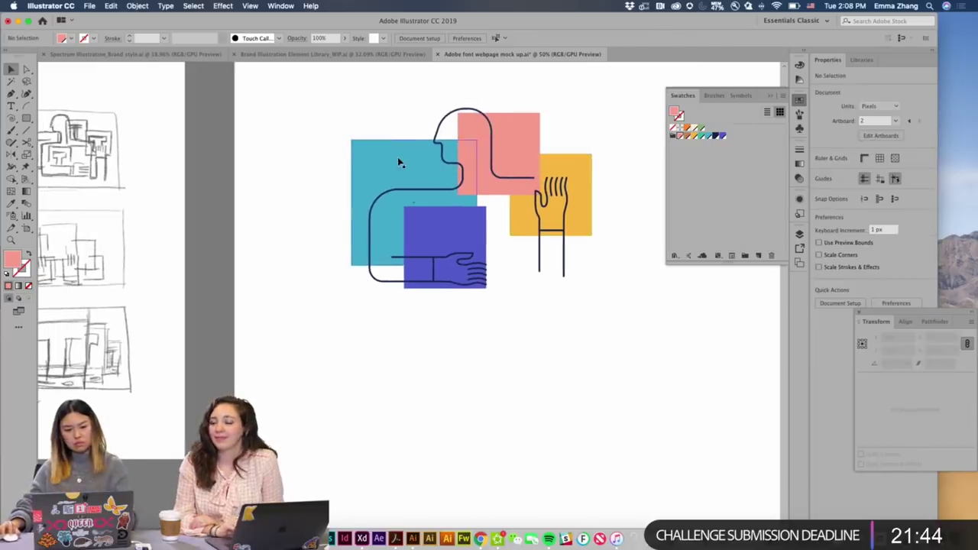
Nudge the blue square left, select all four squares and give them a 20 px corner radius.
left_click_drag(398, 159, 387, 154)
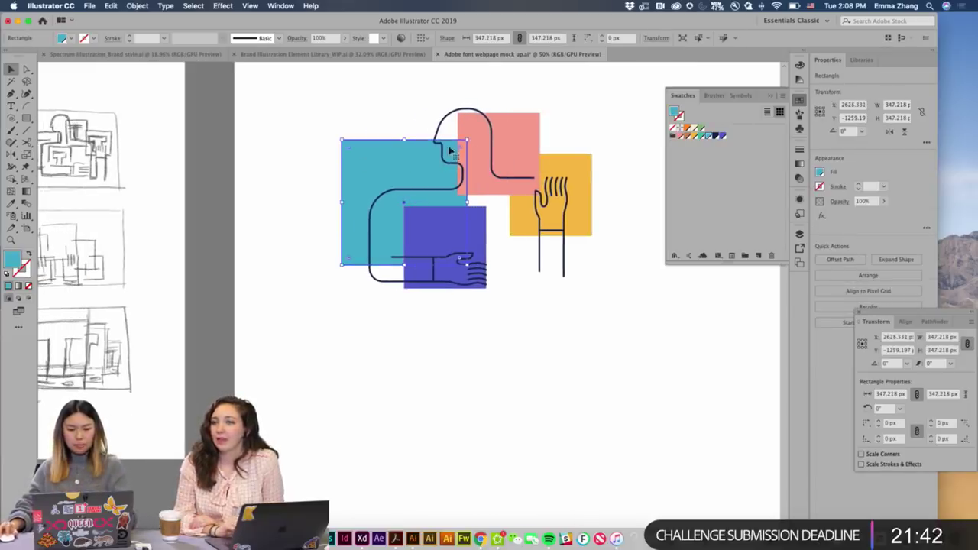
left_click(479, 153, "shift")
left_click(565, 191, "shift")
left_click(444, 228, "shift")
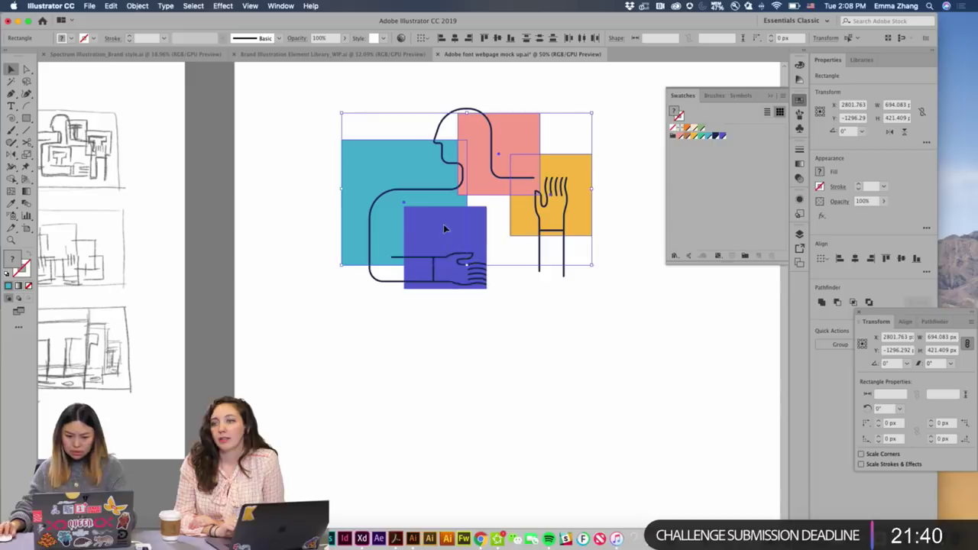
left_click(445, 229, "shift")
key("a")
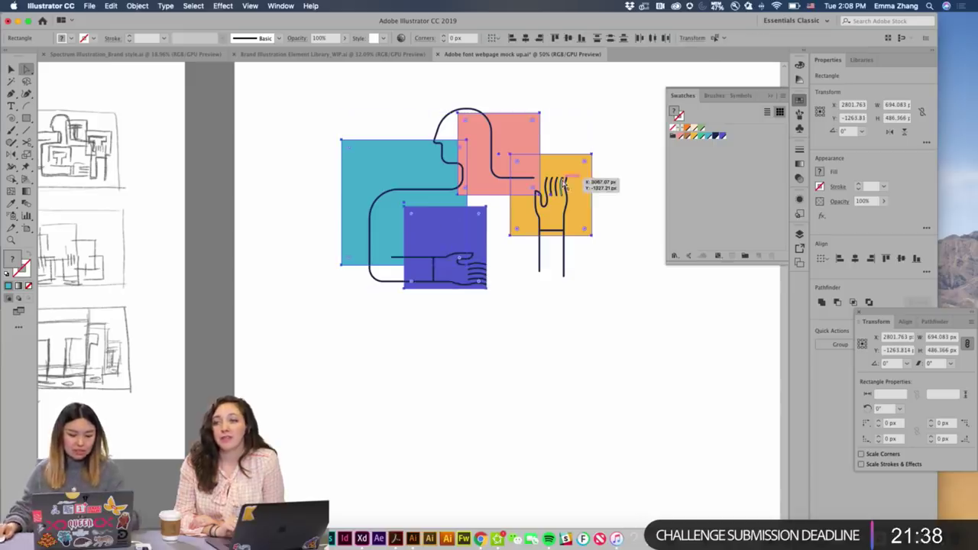
left_click_drag(584, 161, 581, 164)
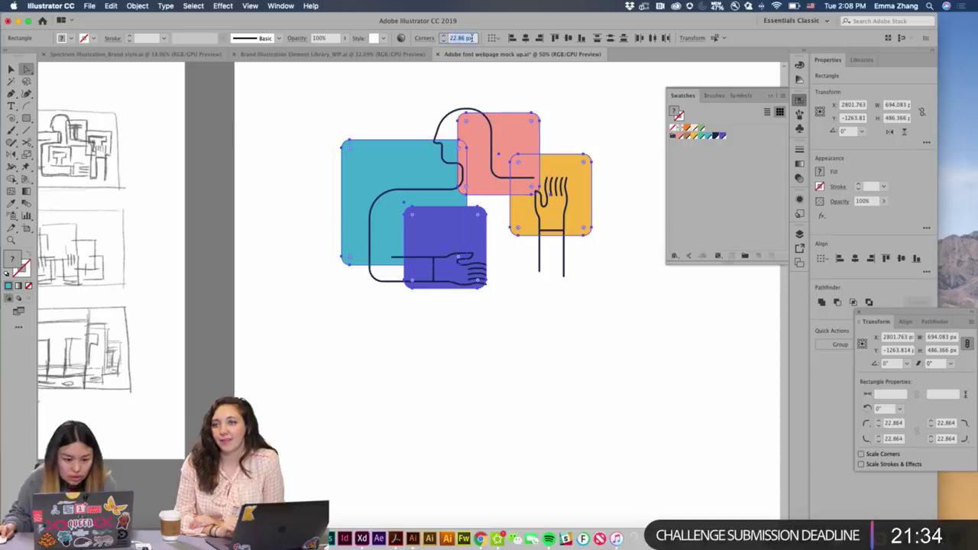
type("20")
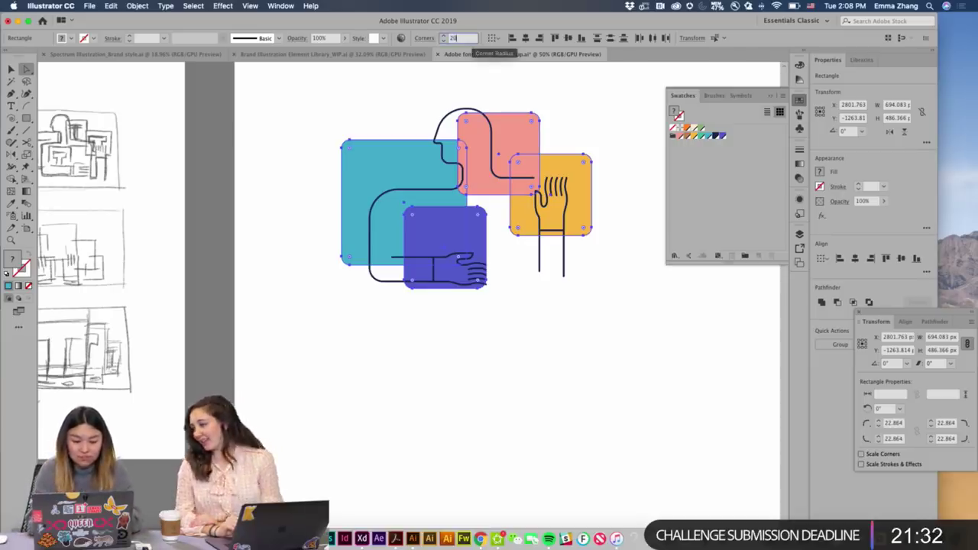
key("Return")
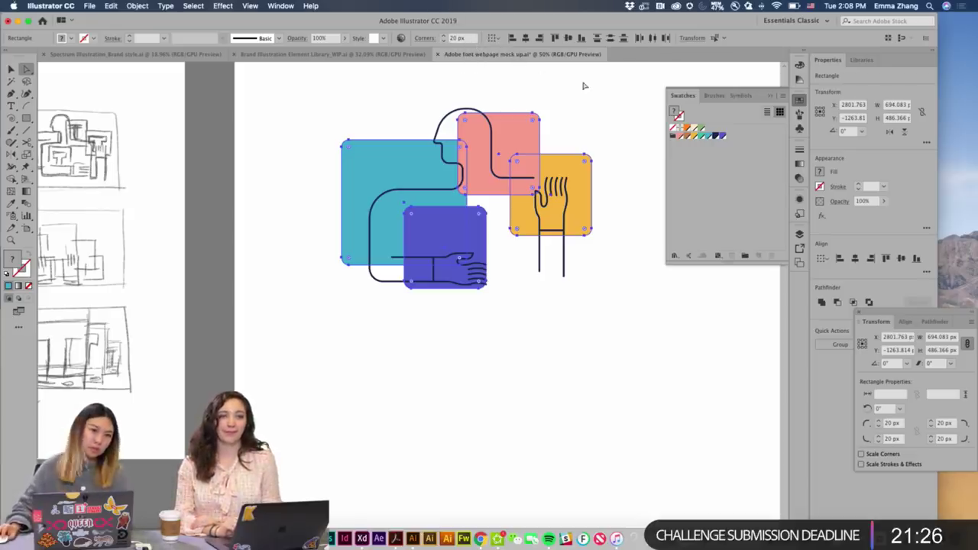
left_click(590, 136)
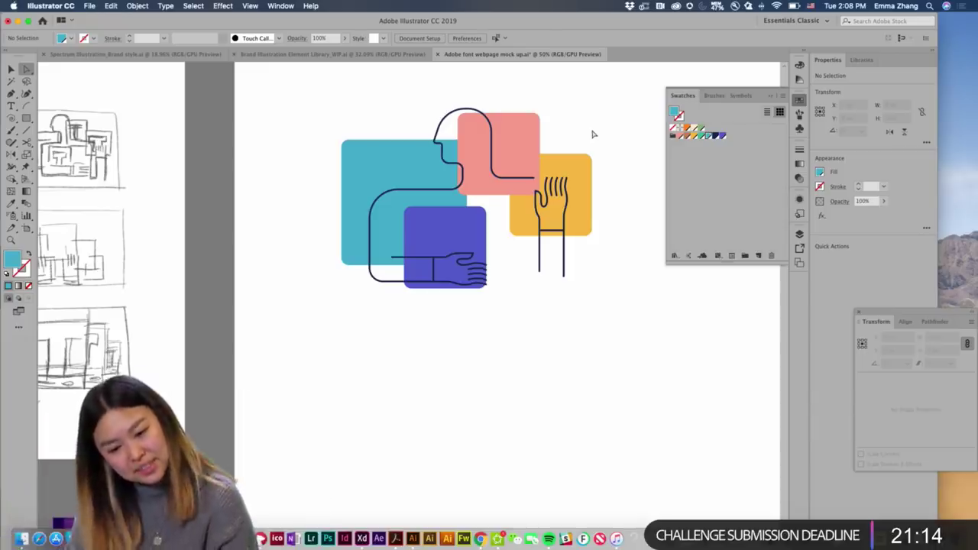
Add a letter T, scale it up large and move it left of the artwork.
scroll(592, 134, "left", 4)
scroll(592, 135, "down", 1)
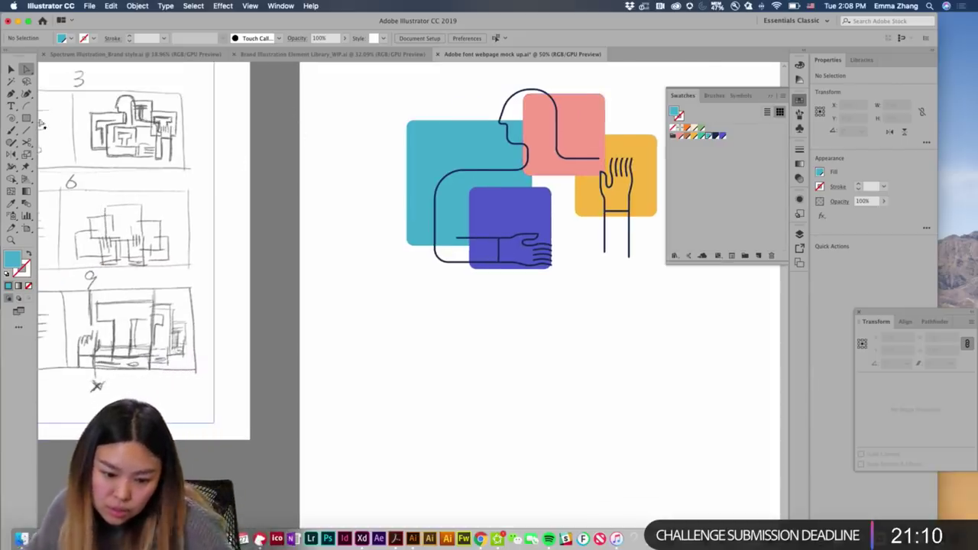
left_click(11, 106)
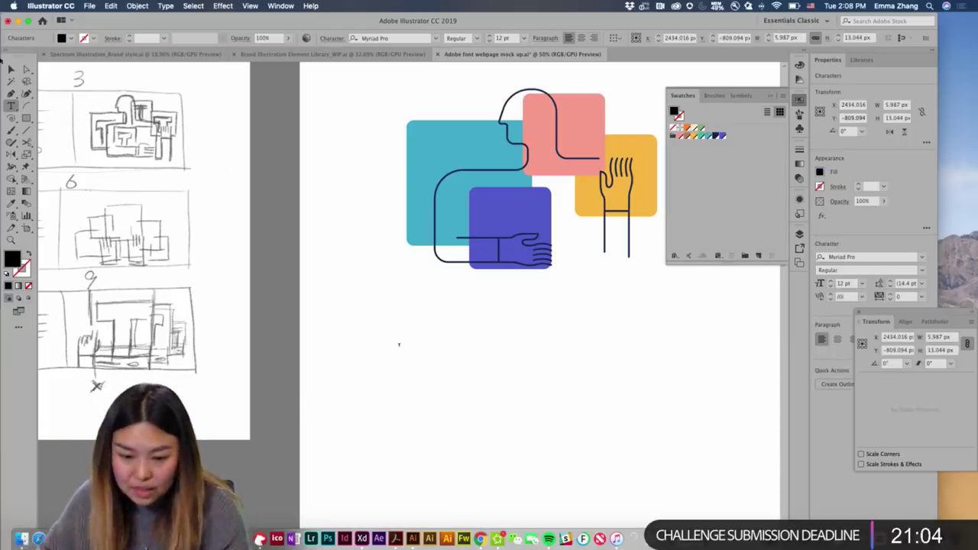
left_click(14, 71)
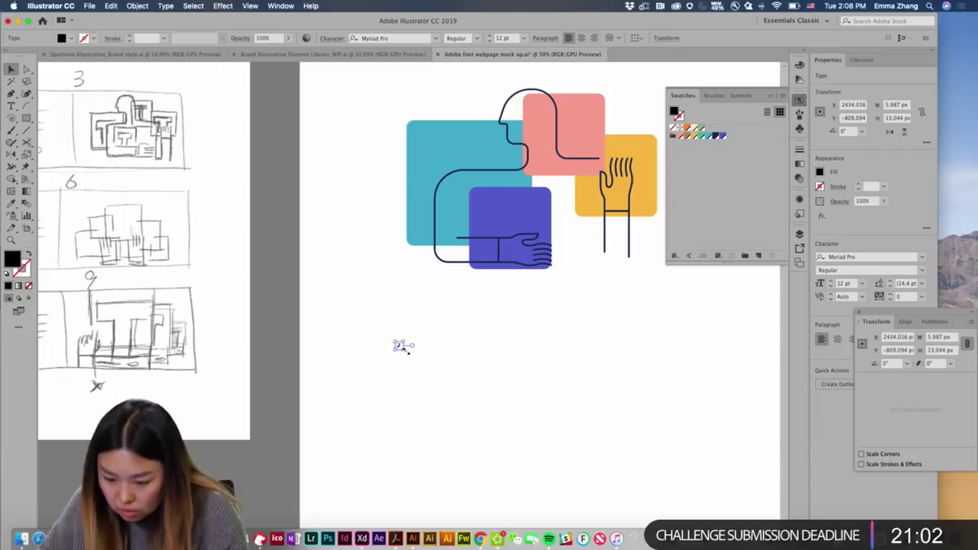
left_click_drag(403, 345, 420, 397)
left_click(441, 352)
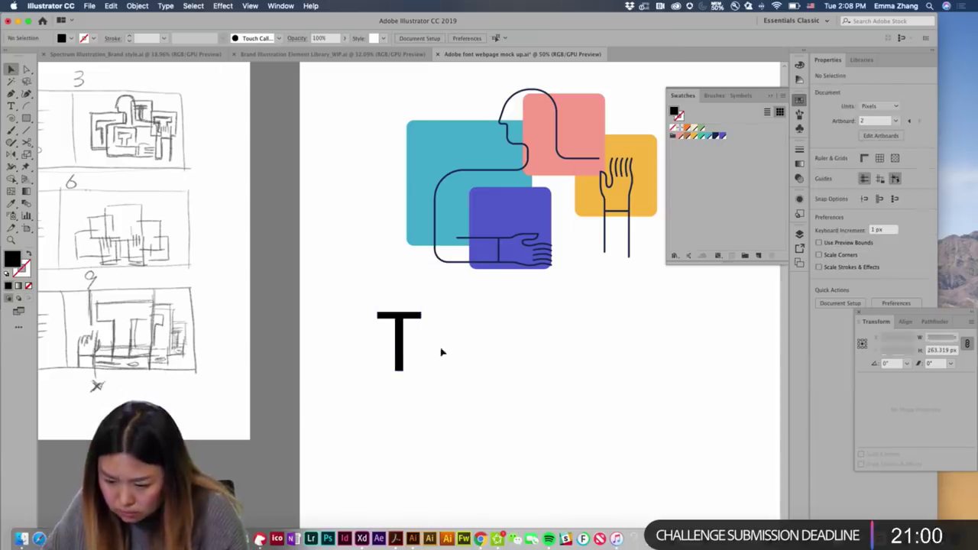
left_click_drag(398, 340, 348, 247)
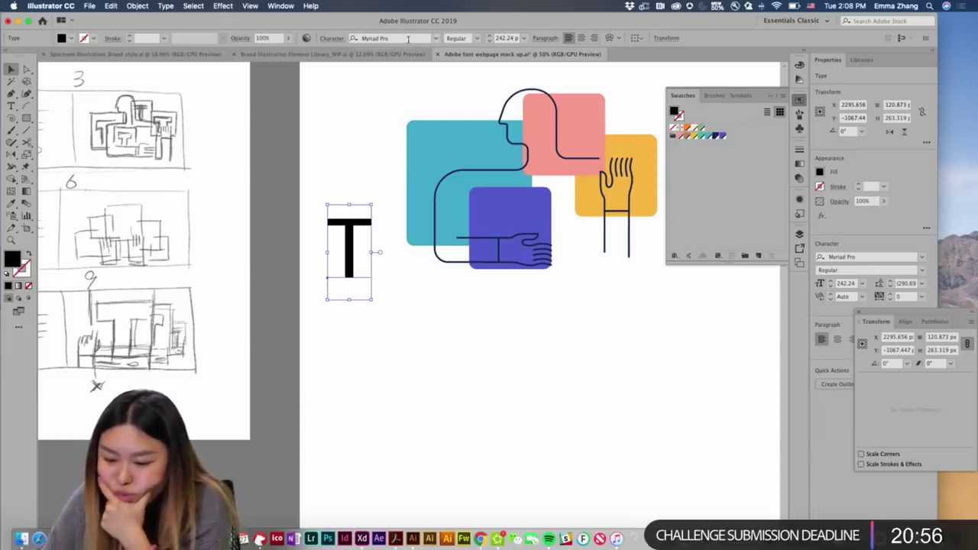
Set the large T's font to Arial Black.
left_click(436, 40)
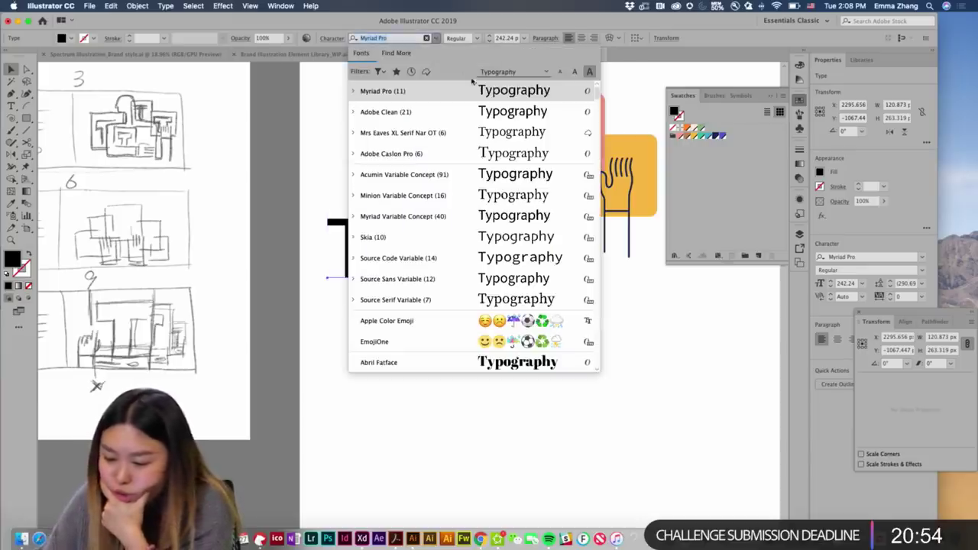
scroll(513, 176, "down", 5)
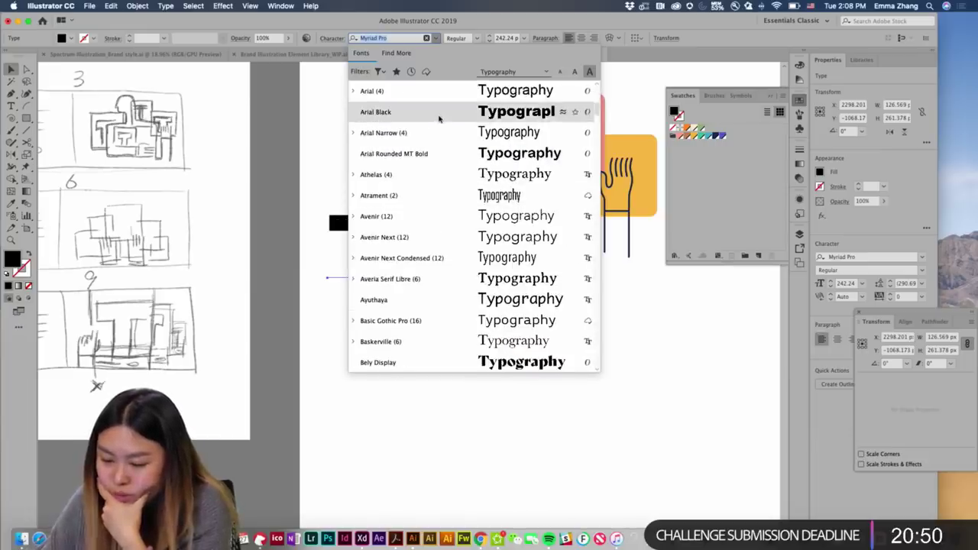
left_click(437, 115)
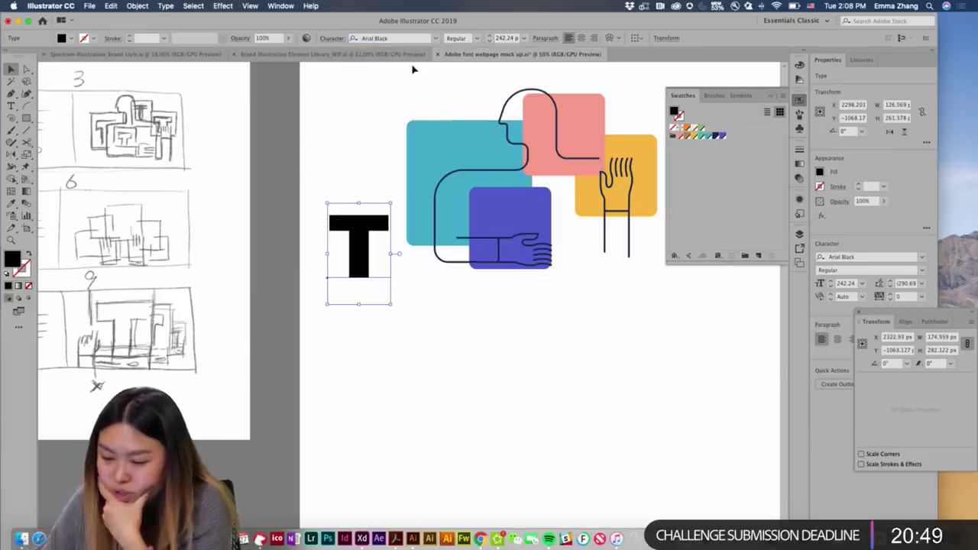
left_click(376, 145)
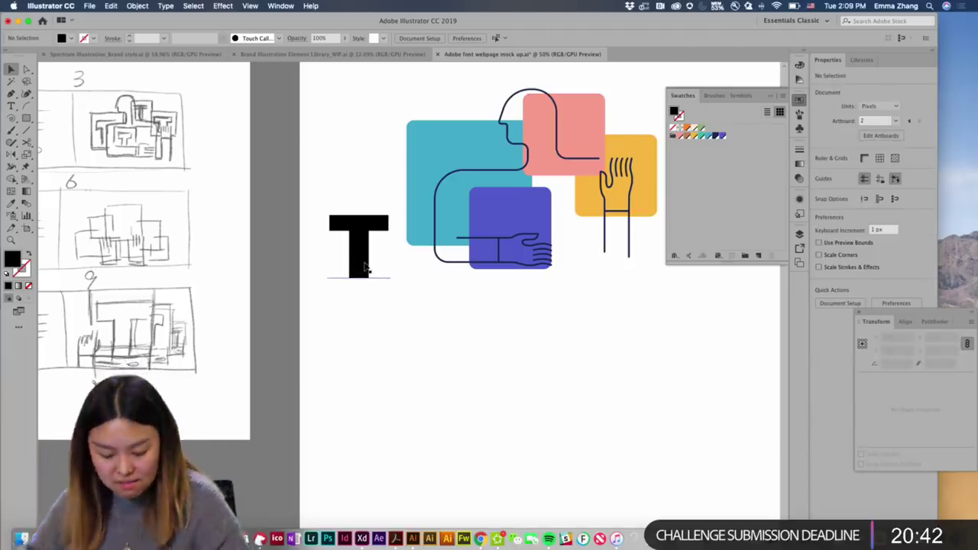
Duplicate the T below the original, set it in Bely Display and reposition it.
left_click_drag(363, 263, 363, 347)
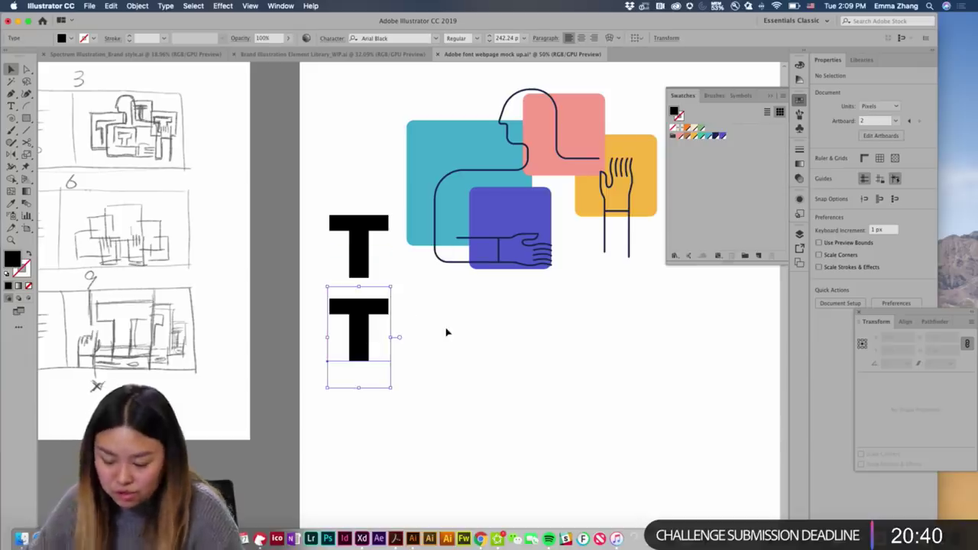
left_click(410, 37)
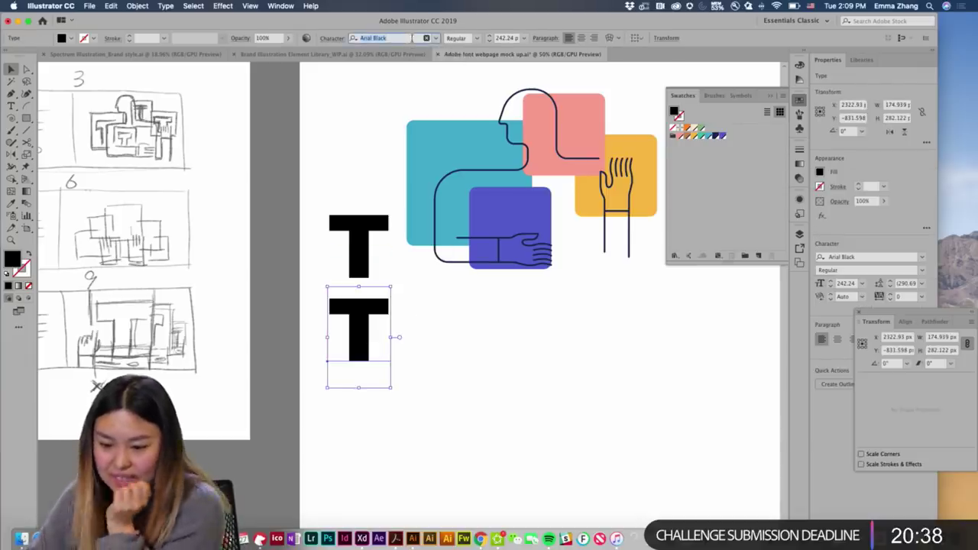
left_click(435, 37)
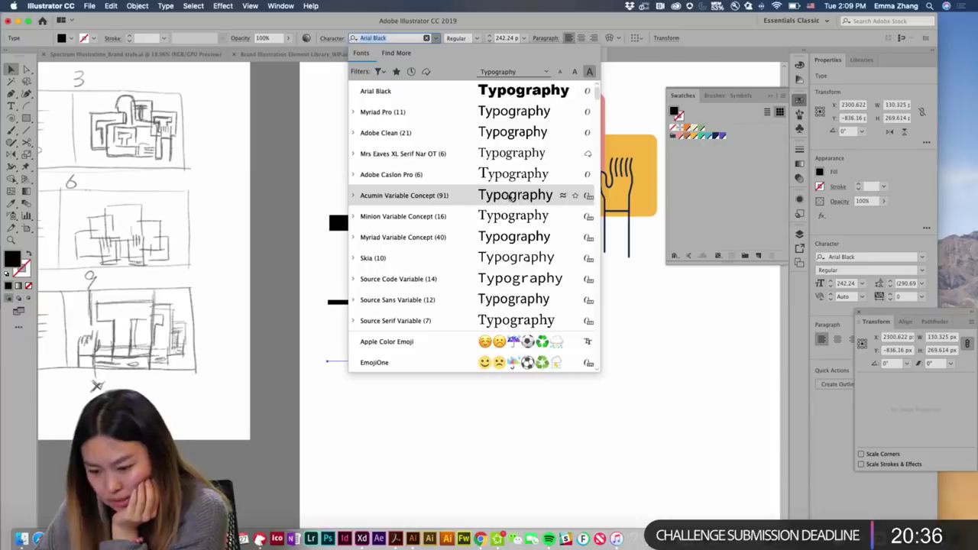
scroll(510, 197, "down", 10)
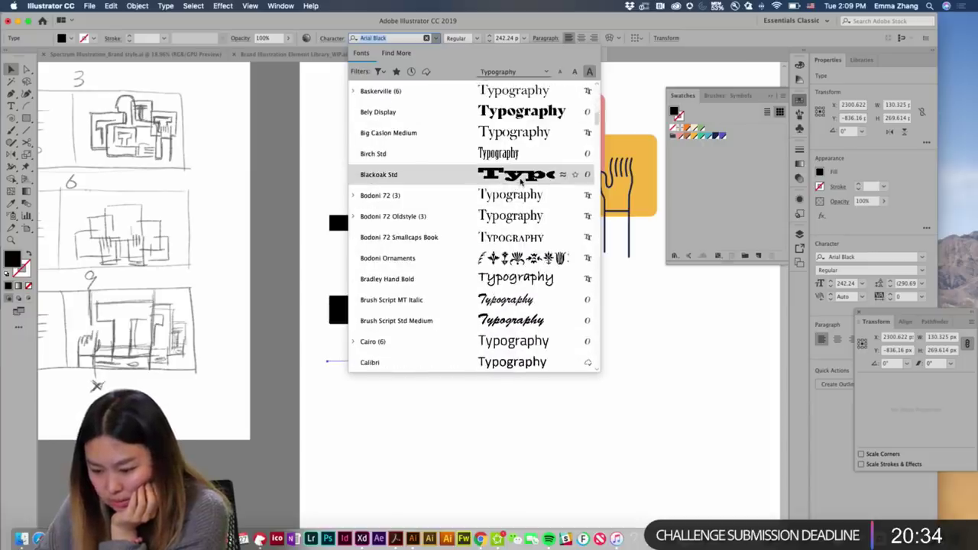
left_click(520, 112)
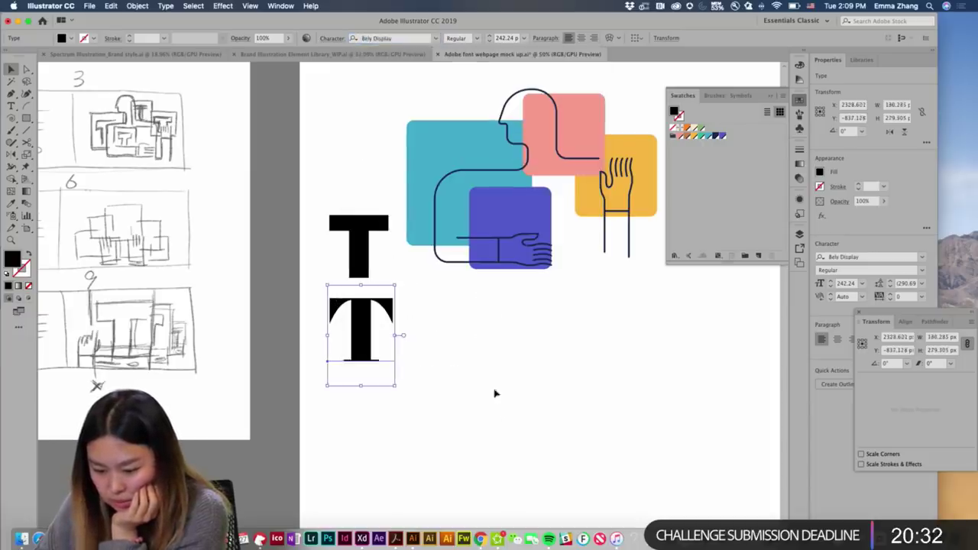
left_click(431, 359)
left_click_drag(363, 349, 511, 353)
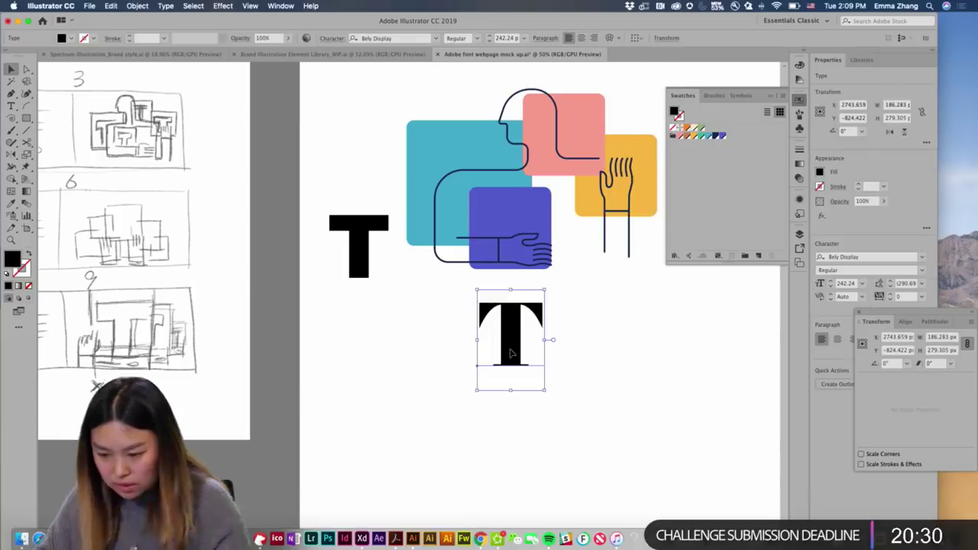
scroll(511, 353, "right", 5)
scroll(511, 352, "down", 2)
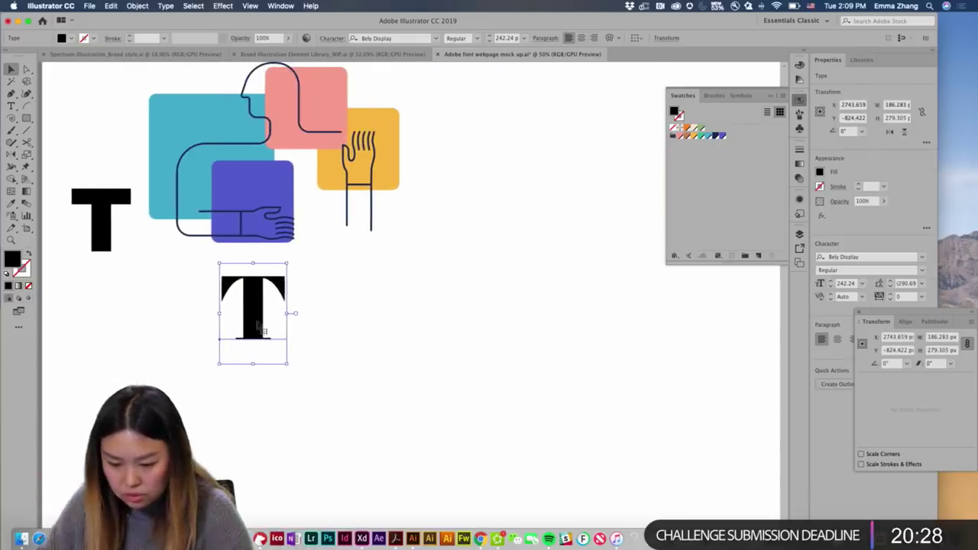
left_click_drag(244, 324, 271, 333)
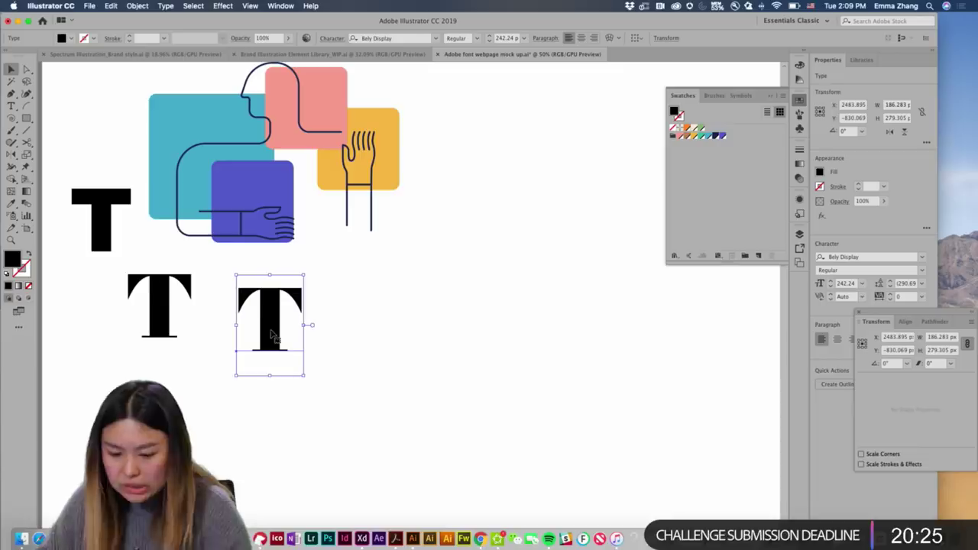
Set the small T's font to Courier, then select the serif T together with it.
left_click(434, 39)
scroll(495, 216, "down", 10)
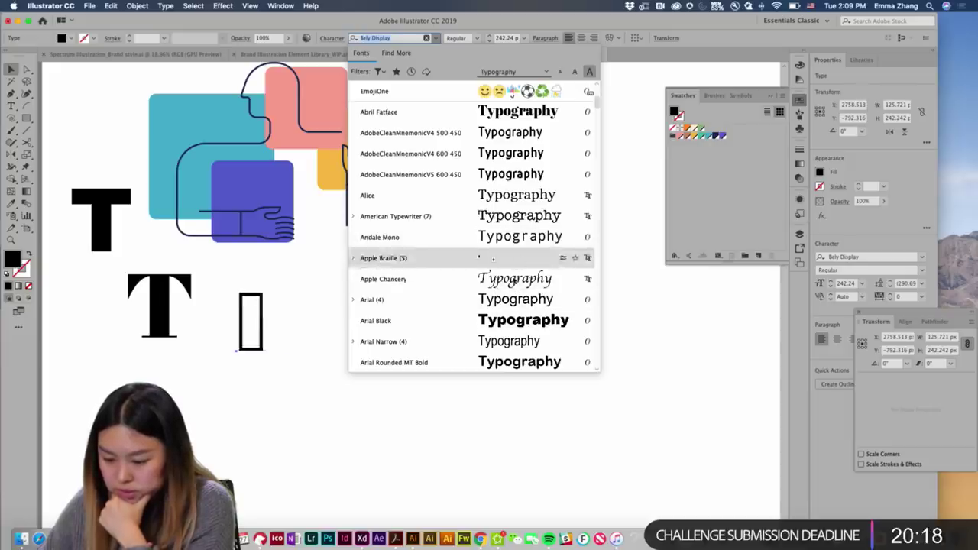
scroll(512, 280, "down", 5)
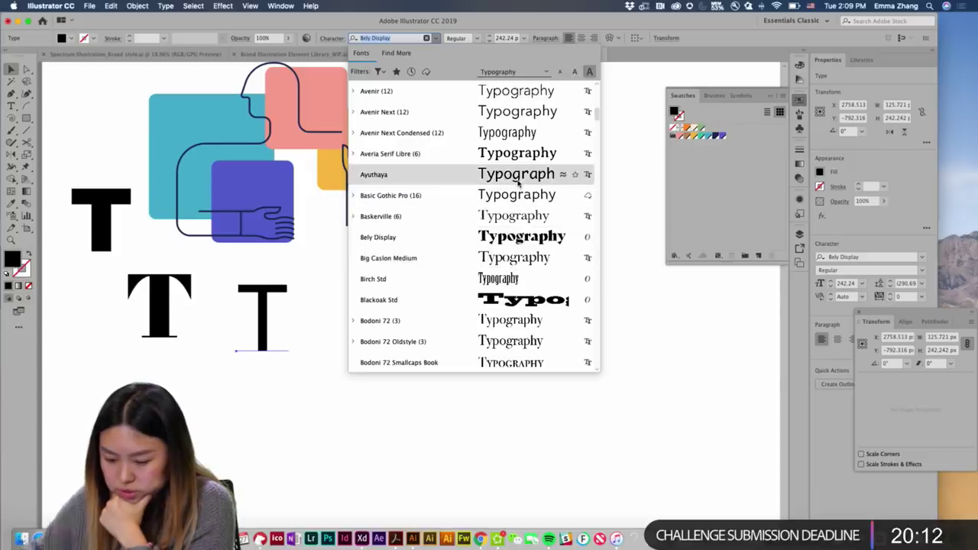
scroll(518, 181, "up", 3)
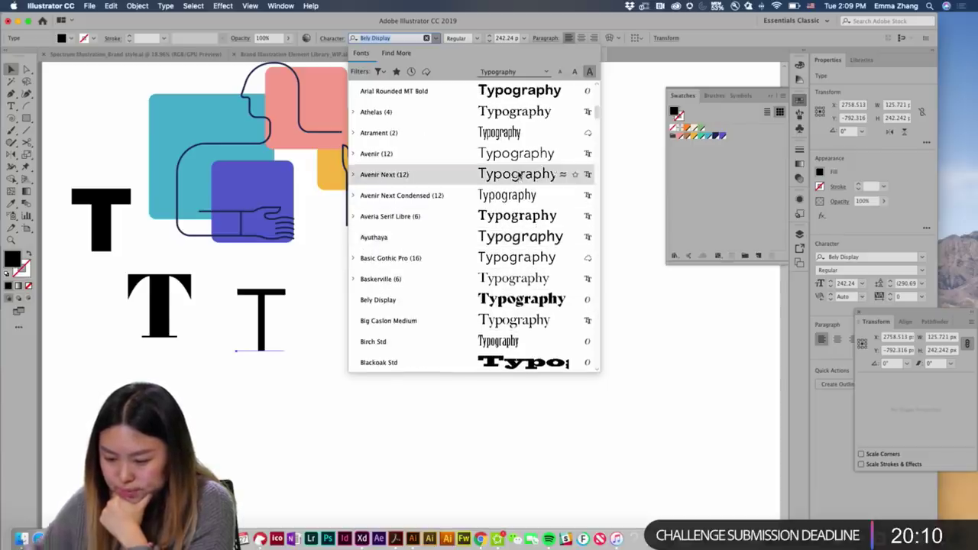
scroll(518, 175, "up", 5)
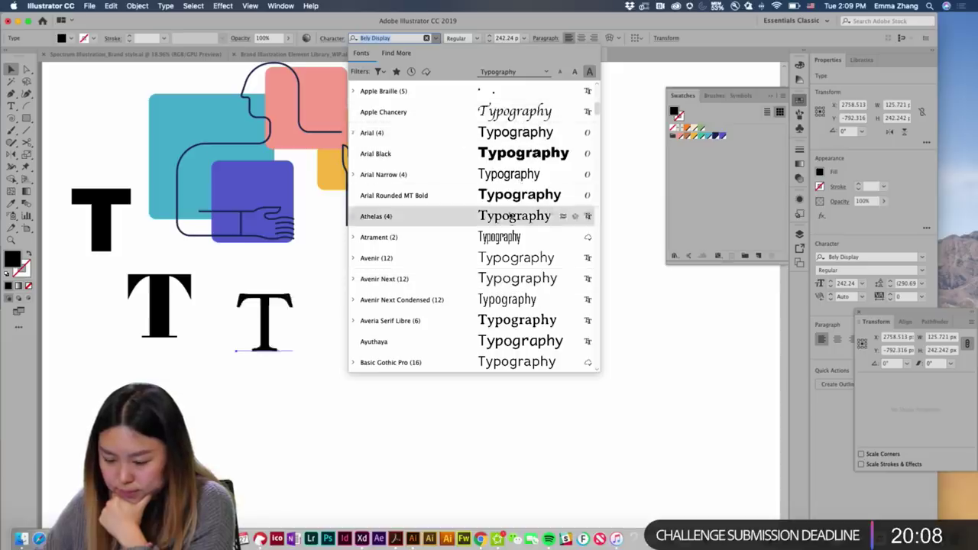
scroll(512, 233, "down", 13)
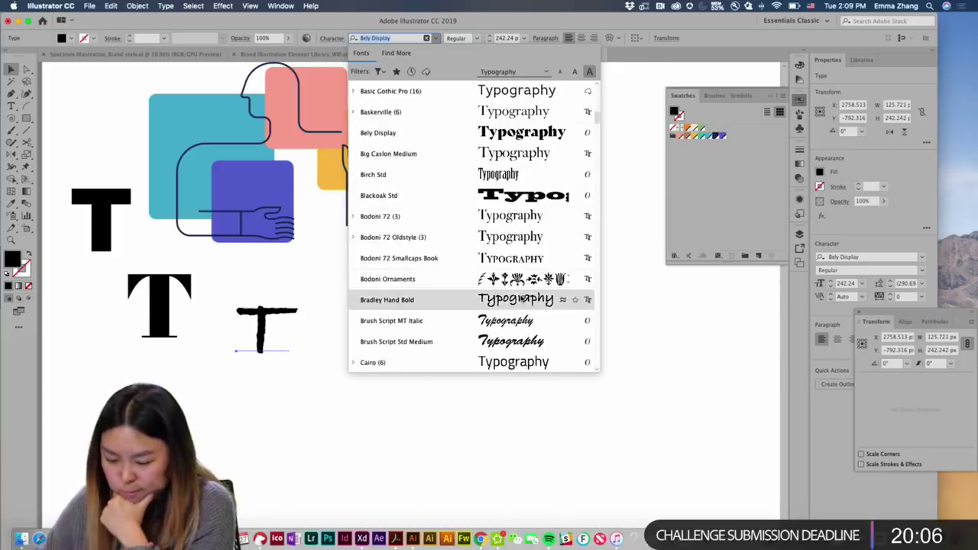
scroll(522, 298, "down", 11)
scroll(520, 299, "down", 6)
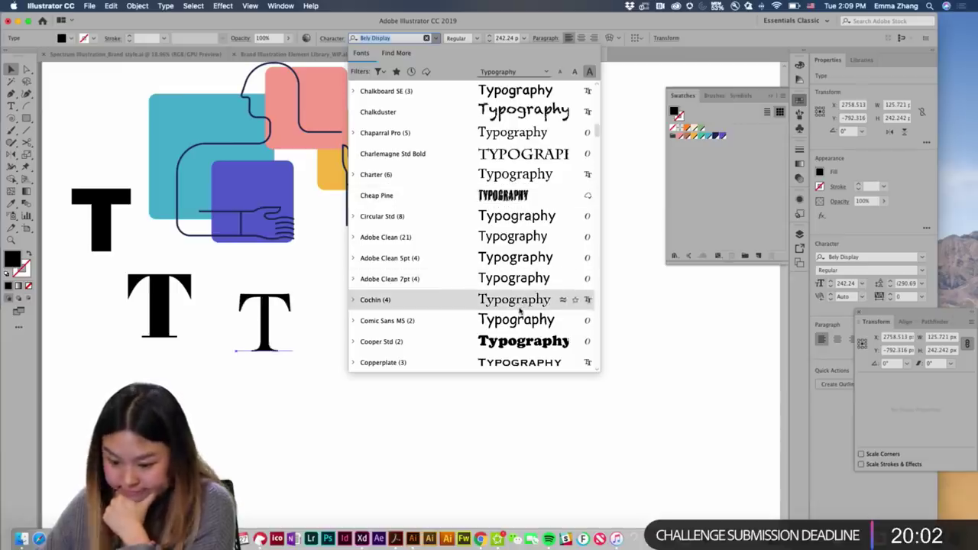
scroll(520, 336, "down", 5)
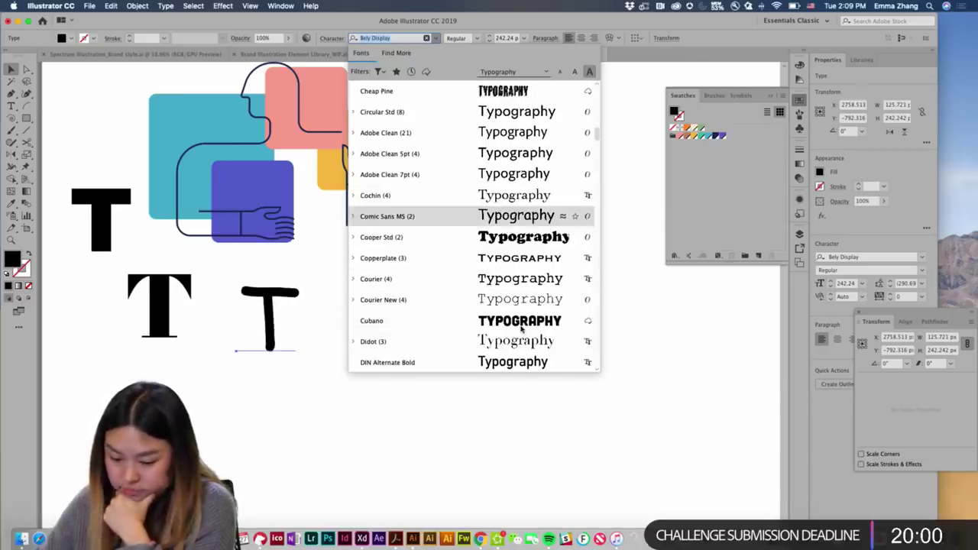
left_click(527, 285)
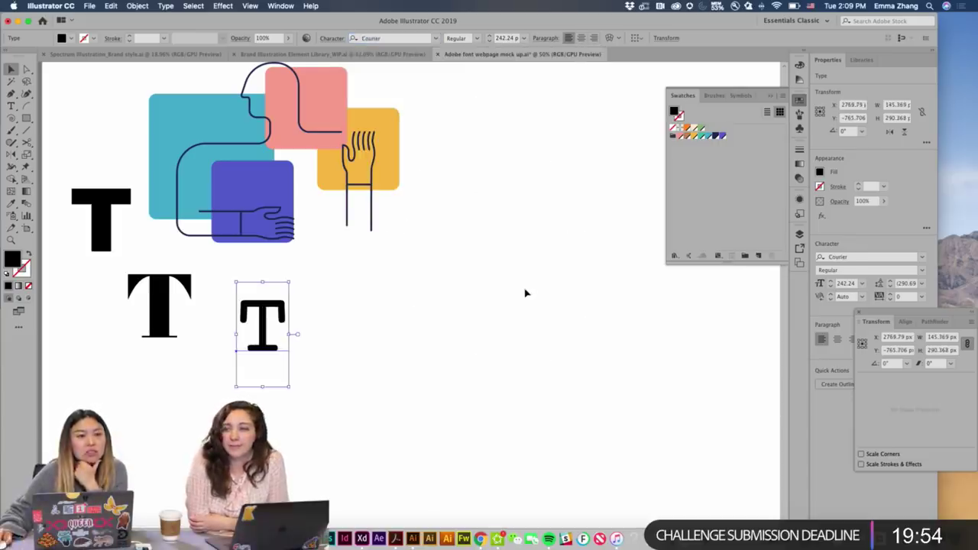
left_click(416, 316)
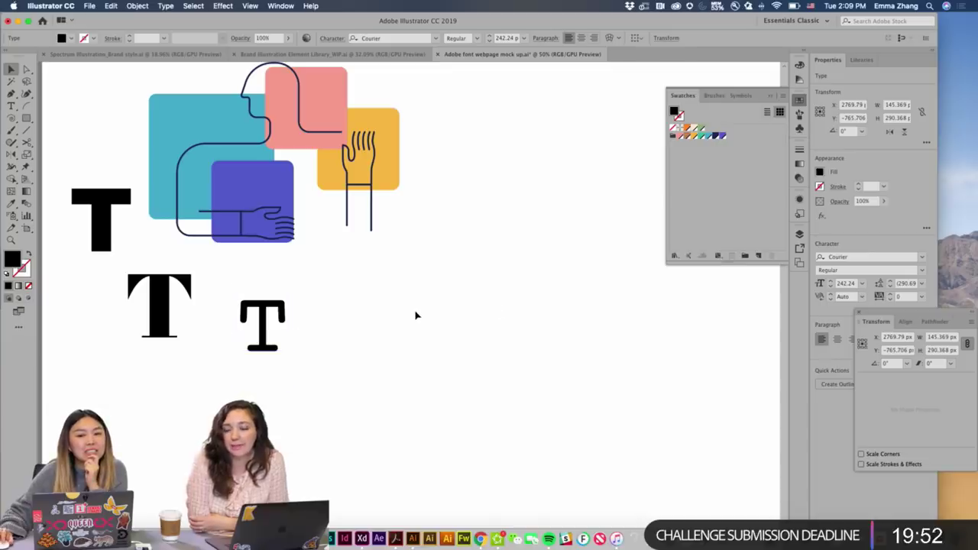
left_click(159, 305)
left_click(262, 324, "shift")
Fill all three T's white using the Eyedropper.
left_click(107, 213, "shift")
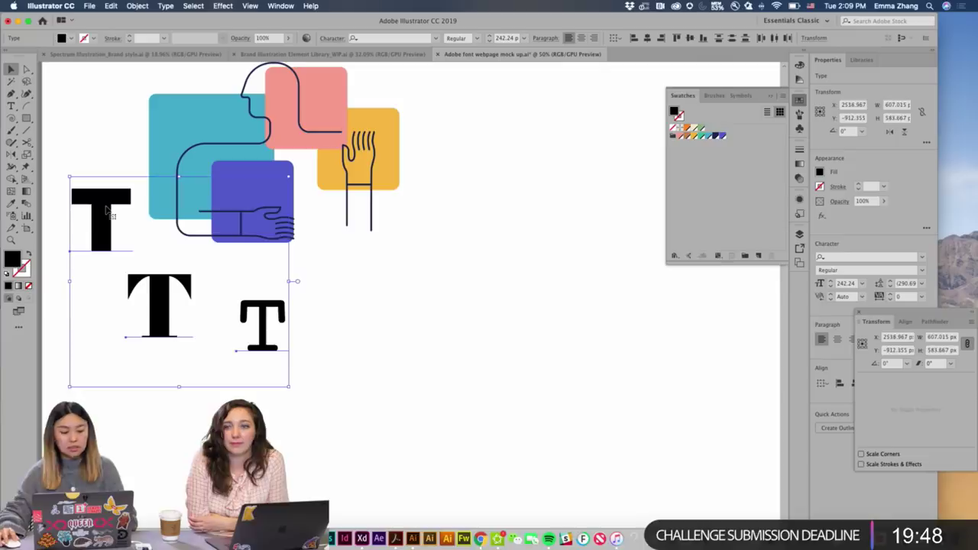
key("i")
left_click(315, 266)
key("v")
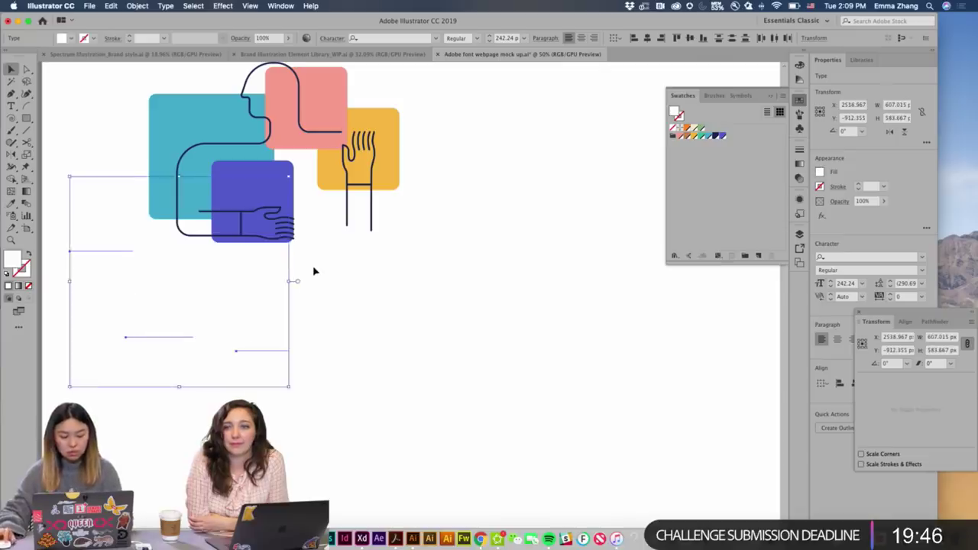
key("super+z")
Move the white T's onto the teal, purple and orange squares.
left_click_drag(247, 333, 367, 262)
left_click(251, 262)
left_click_drag(272, 259, 264, 233)
left_click_drag(362, 273, 356, 168)
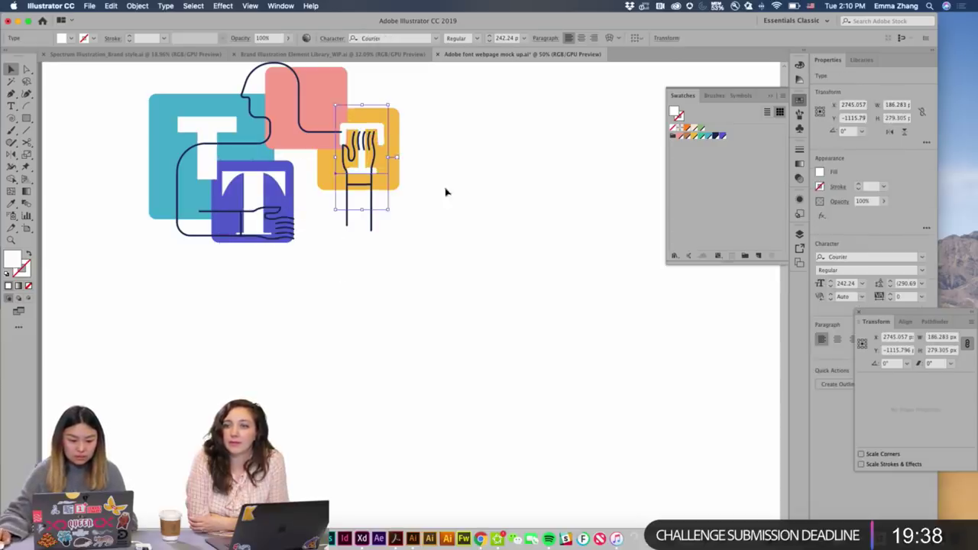
left_click(516, 207)
left_click_drag(369, 130, 371, 131)
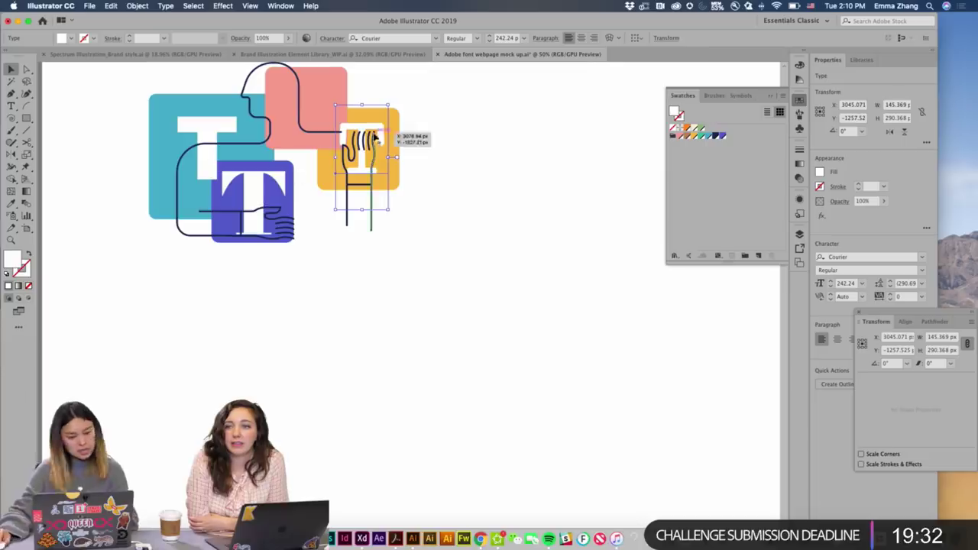
Shift the Courier T onto the pink square and enlarge the teal square's T.
left_click(229, 130)
left_click(374, 135)
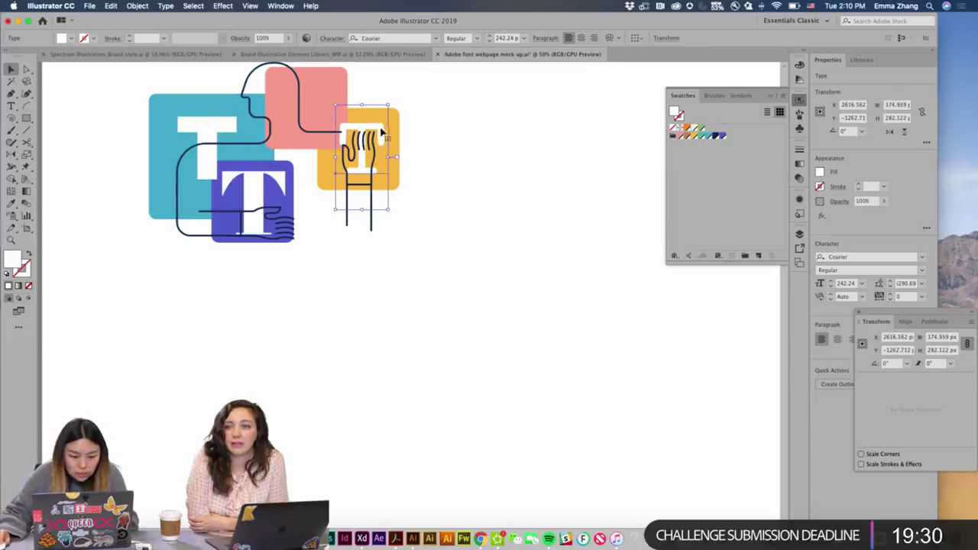
left_click_drag(382, 136, 330, 111)
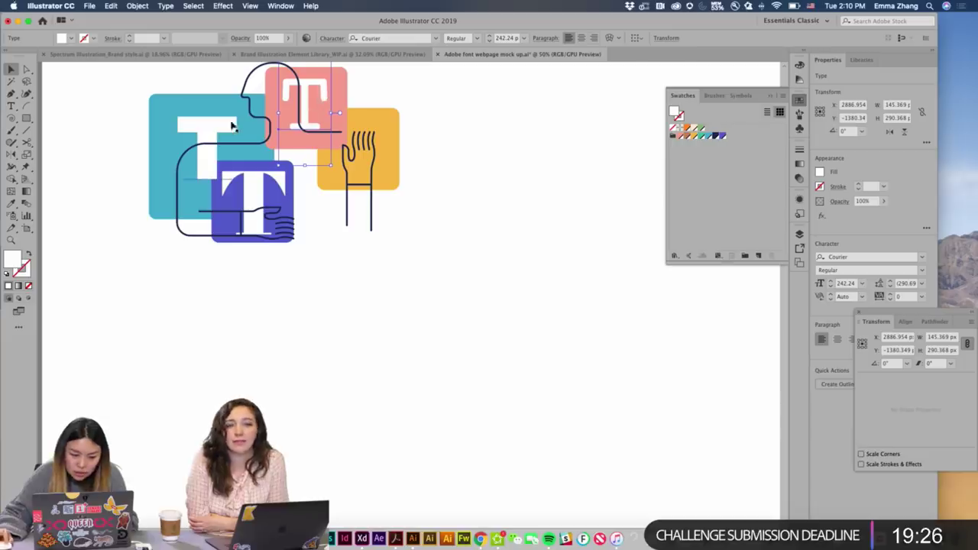
left_click(260, 182)
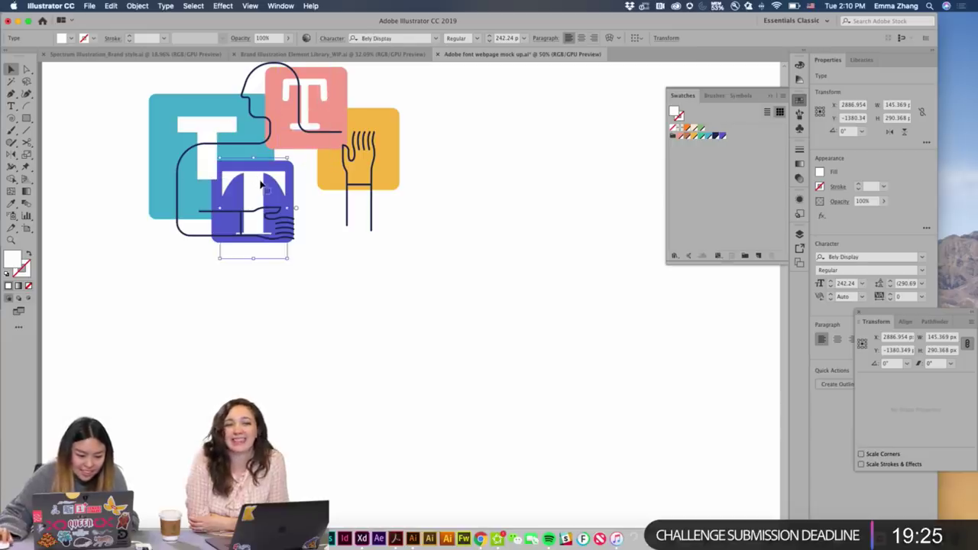
left_click(212, 134)
left_click_drag(239, 152, 254, 155)
Convert the teal square's T to outlines and move it down slightly.
right_click(228, 129)
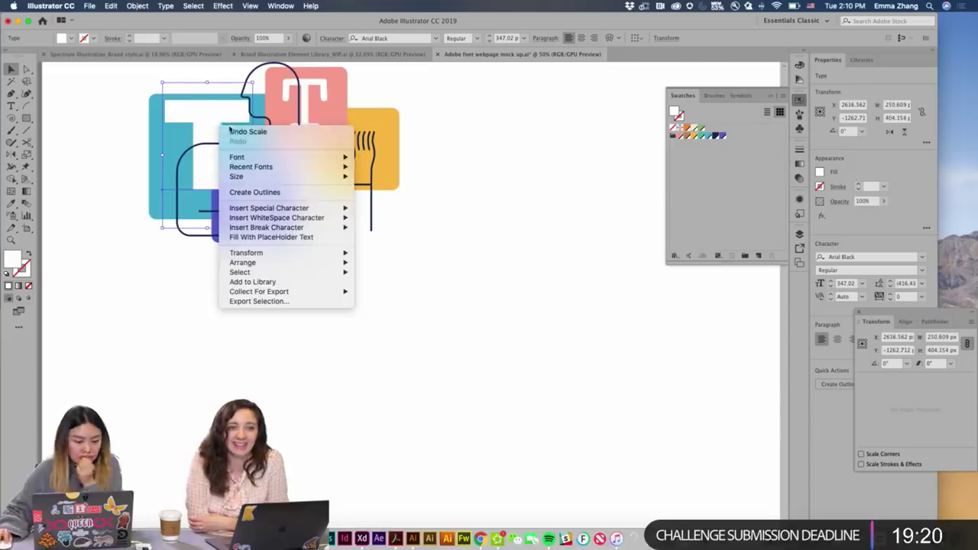
left_click(287, 194)
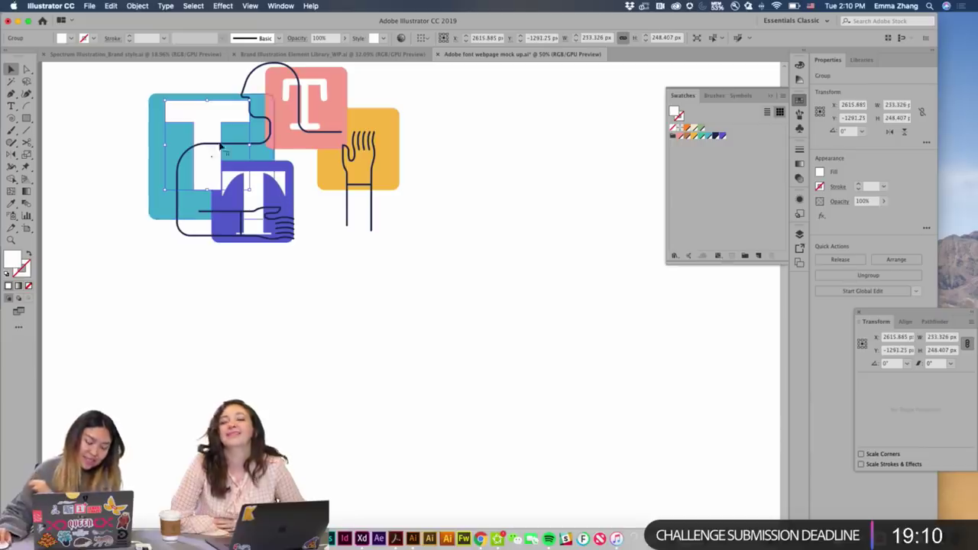
left_click_drag(215, 119, 234, 141)
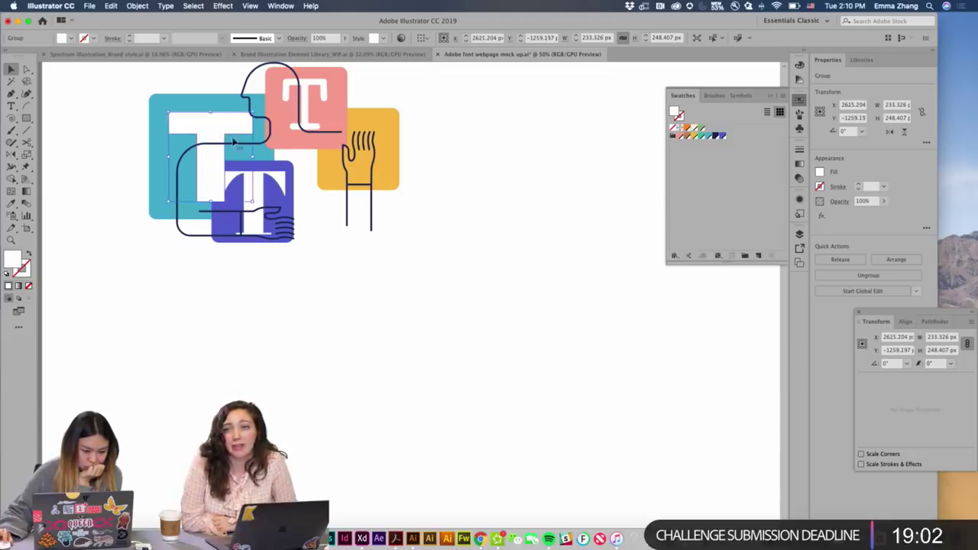
left_click(331, 256)
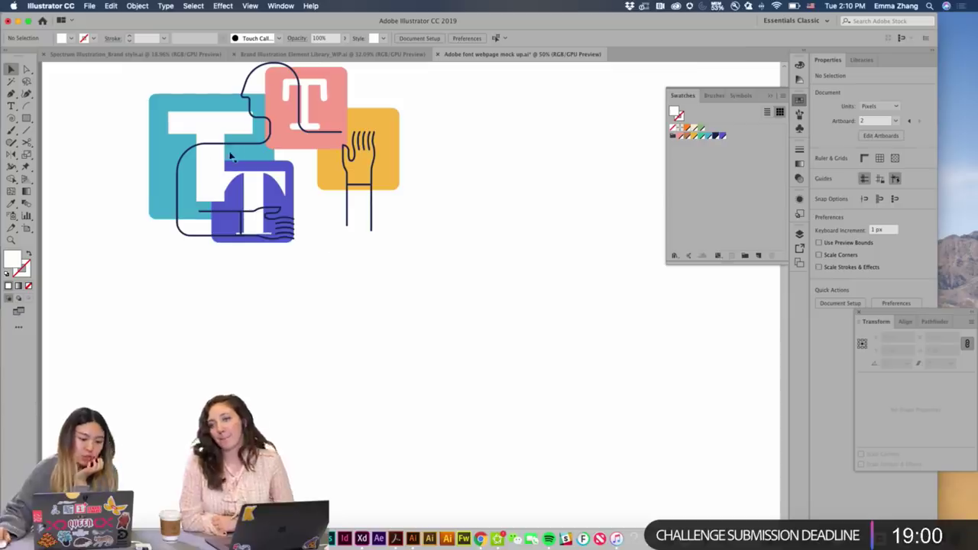
Resize the outlined teal T from its top edge and shrink the purple square's serif T slightly.
left_click(260, 183)
left_click(279, 168, "shift")
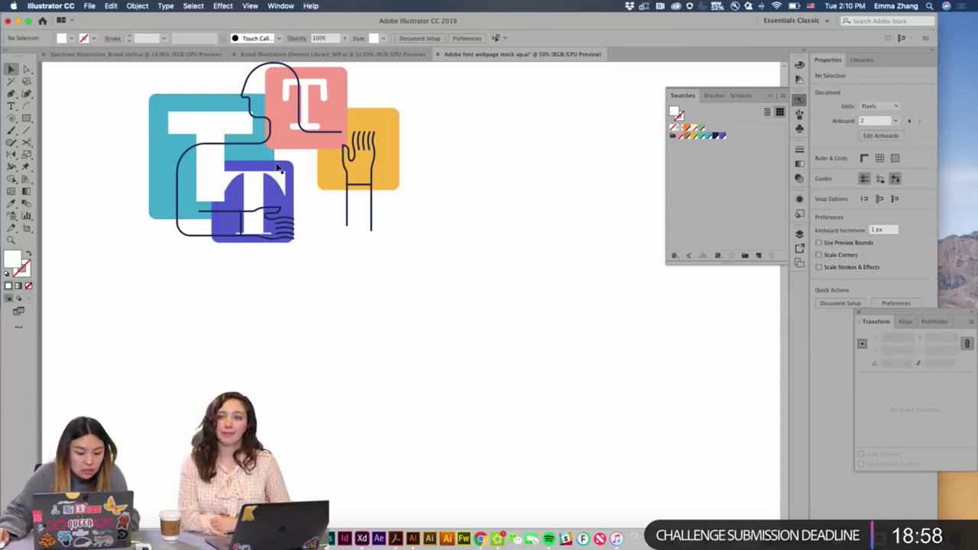
left_click(279, 169)
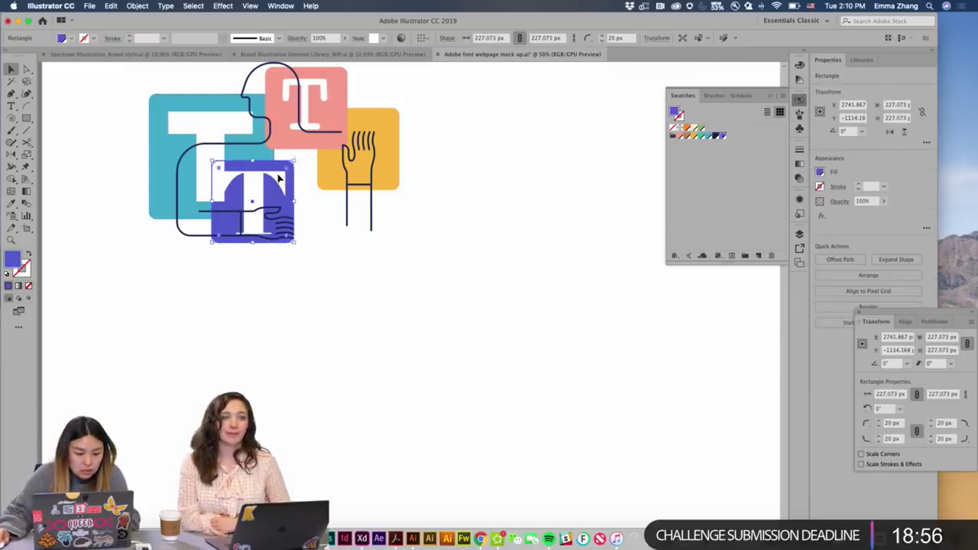
left_click(286, 187, "shift")
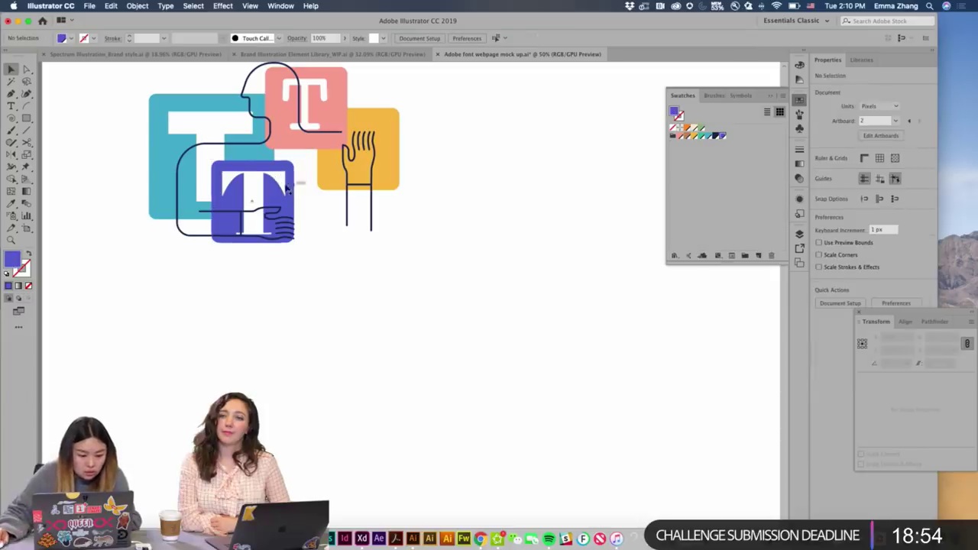
left_click(204, 124)
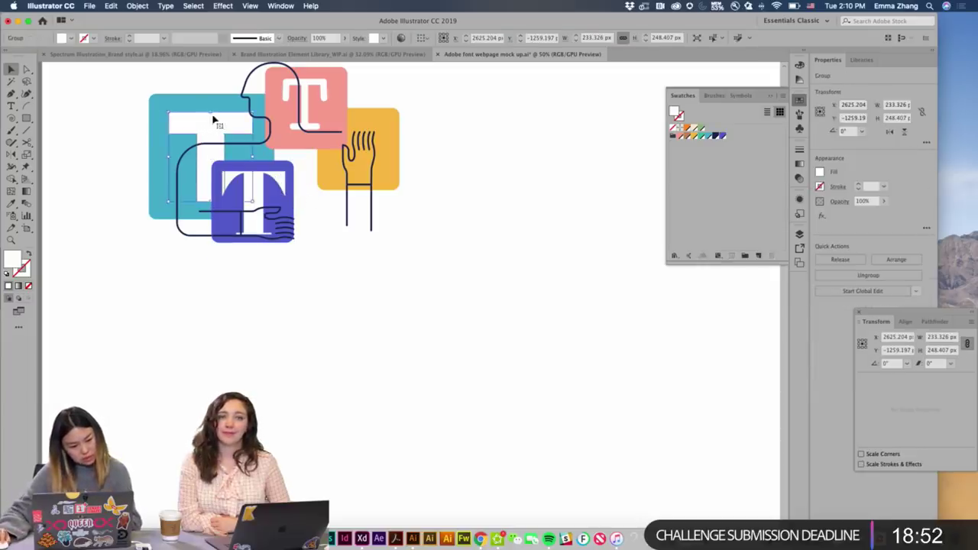
left_click_drag(210, 106, 212, 109)
left_click(252, 187)
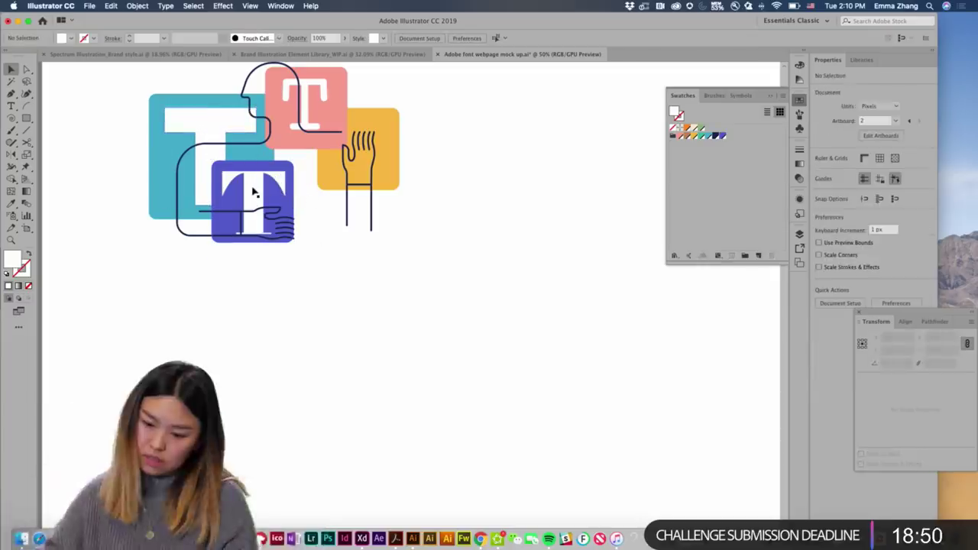
mouse_move(287, 202)
left_mouse_down()
mouse_move(301, 205)
mouse_move(287, 207)
left_mouse_up()
left_click(323, 233)
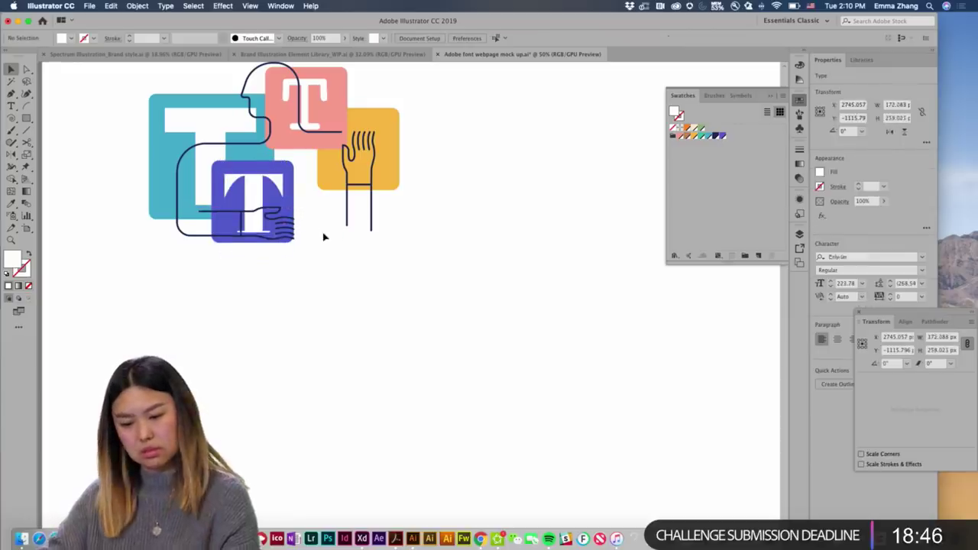
Zoom in on the purple square and nudge its T into place.
left_click(262, 230)
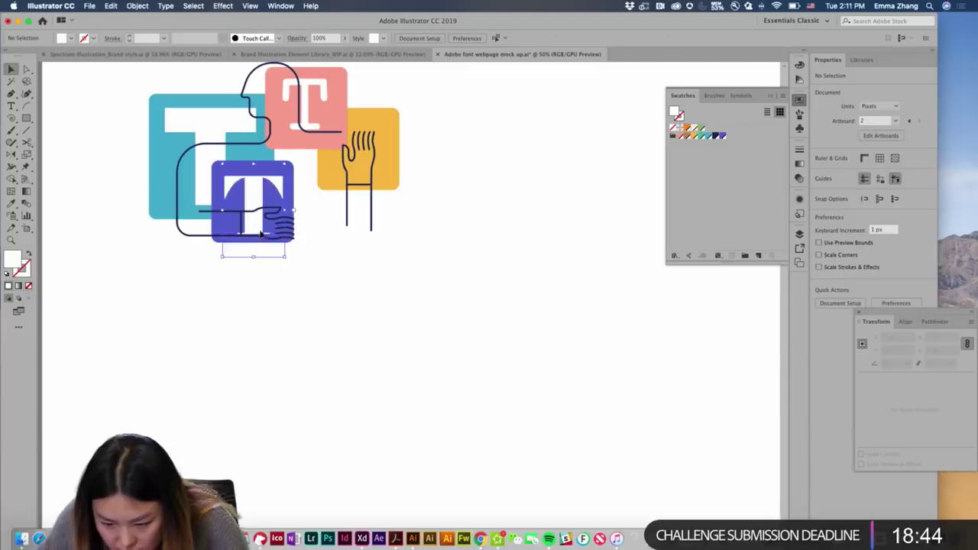
key("super+equal")
key("super+equal")
key("super+equal")
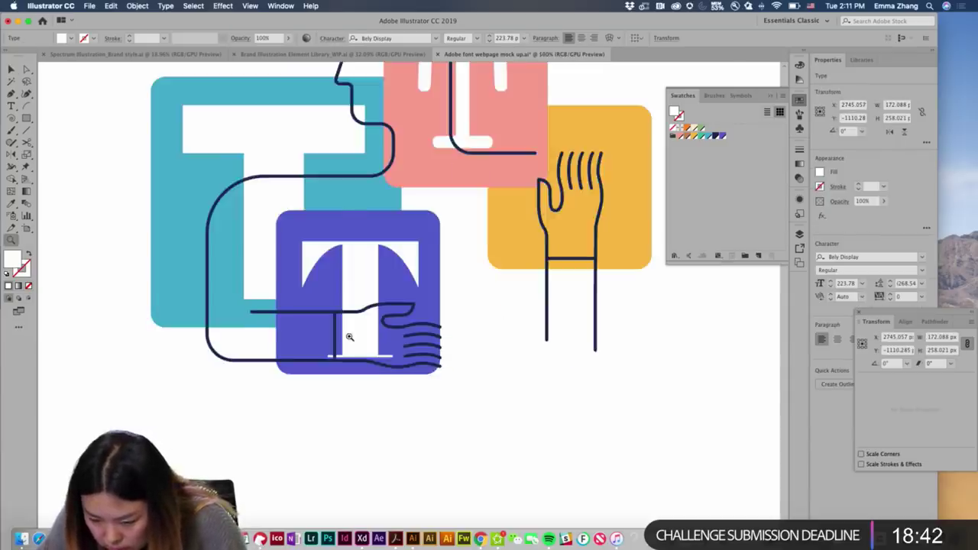
double_click(421, 370)
key("Escape")
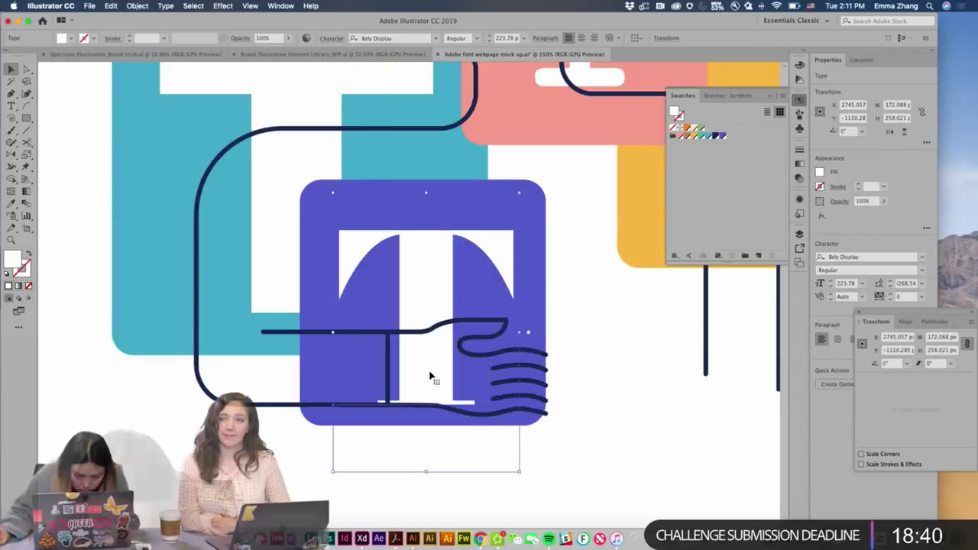
left_click(606, 421)
left_click(423, 392)
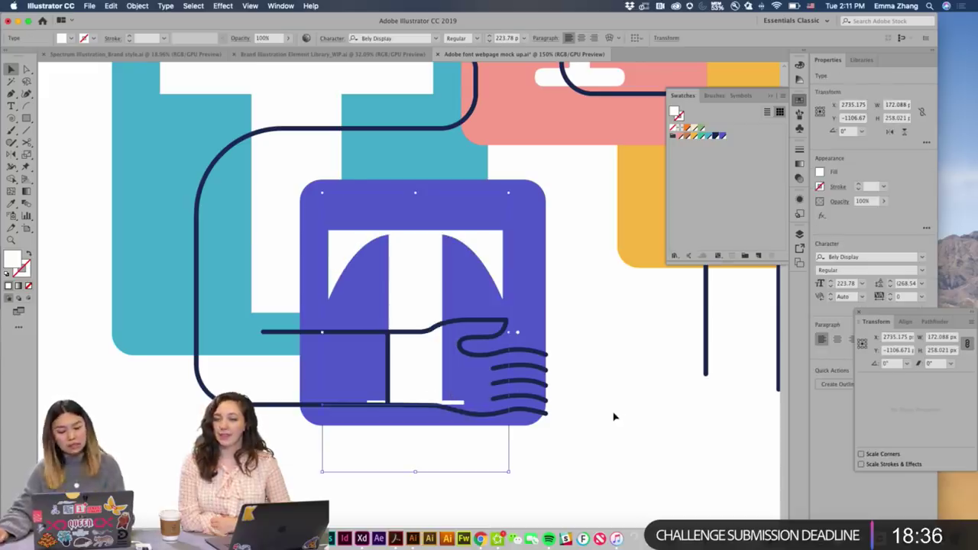
left_click_drag(431, 383, 431, 382)
left_click(650, 410)
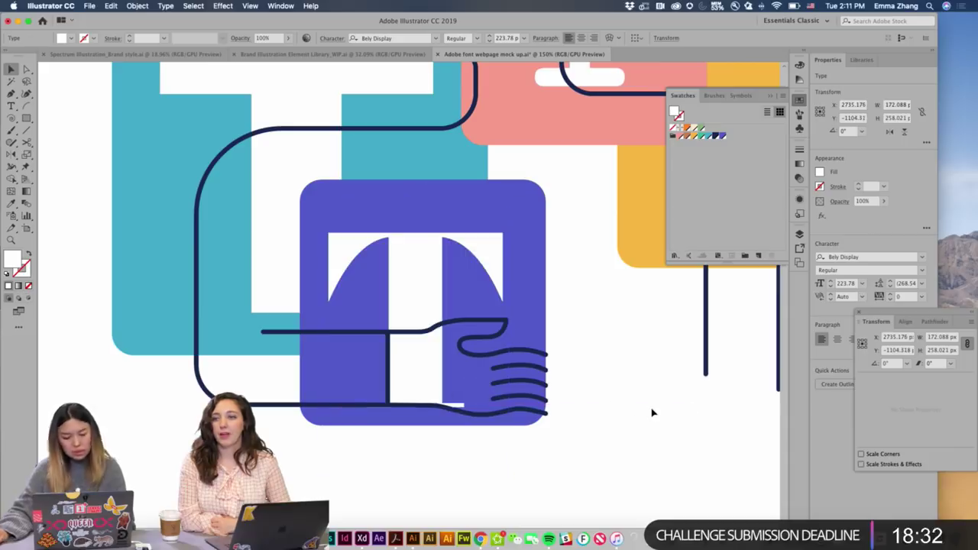
Move the teal square and its outlined T down slightly.
scroll(652, 413, "down", 5)
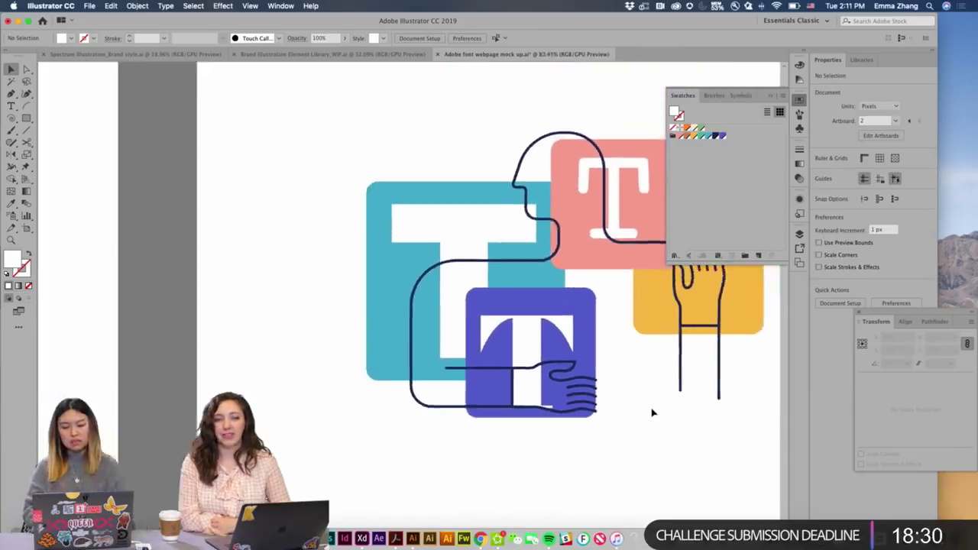
scroll(651, 413, "right", 2)
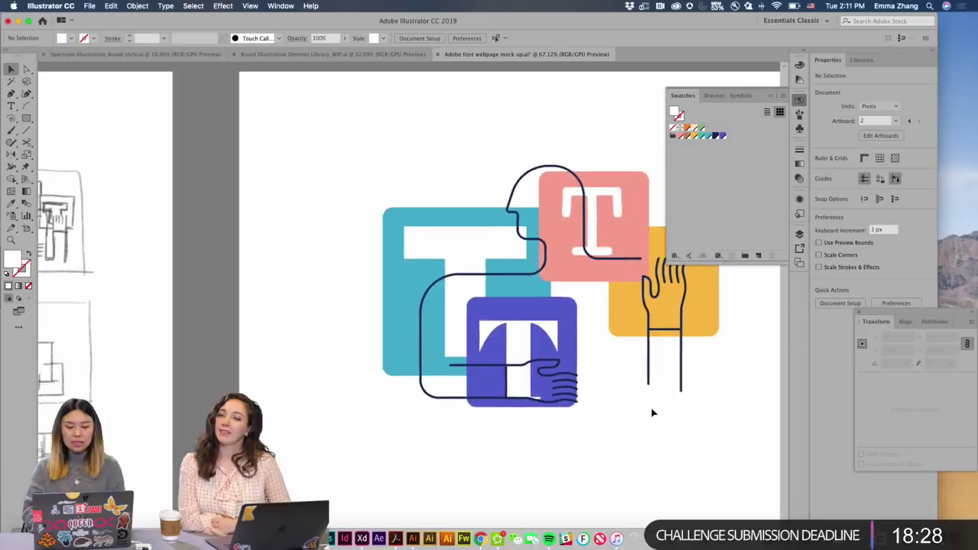
left_click(455, 322)
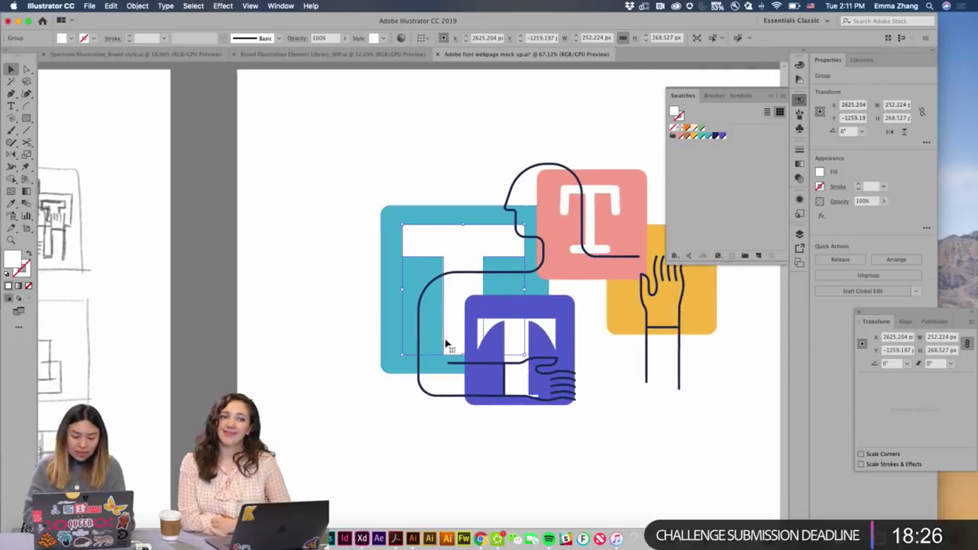
left_click(401, 339, "shift")
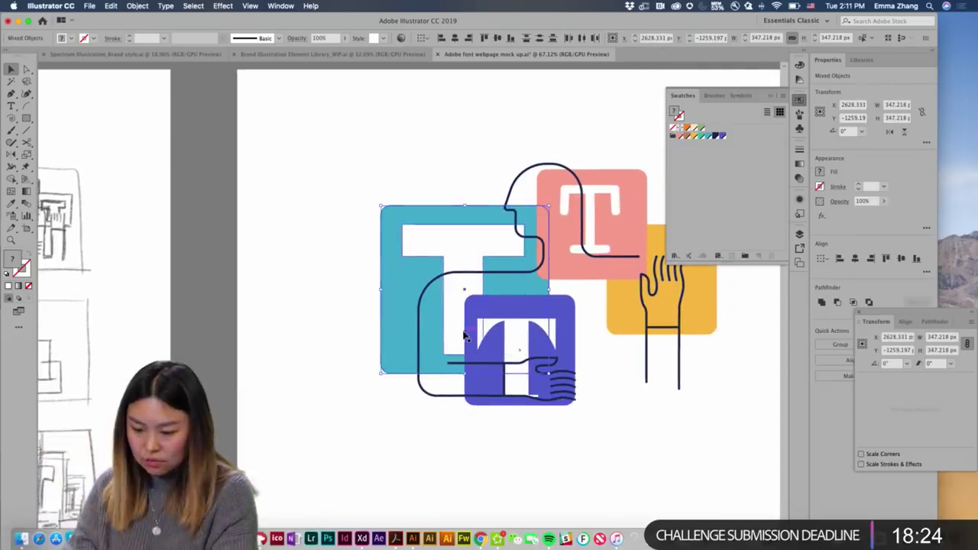
left_click_drag(457, 330, 457, 349)
left_click(436, 436)
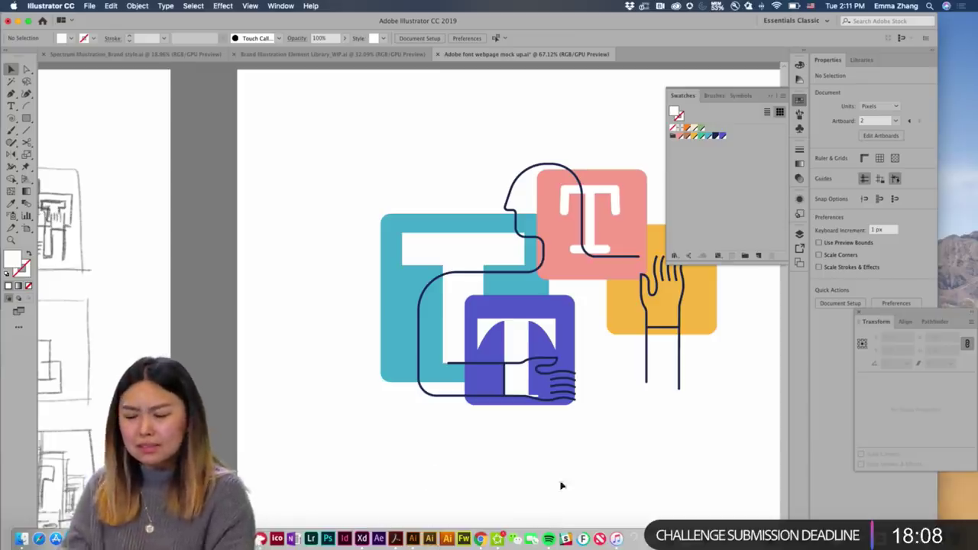
Select the dark hand line over the purple square for anchor-point editing.
left_click(451, 367)
key("a")
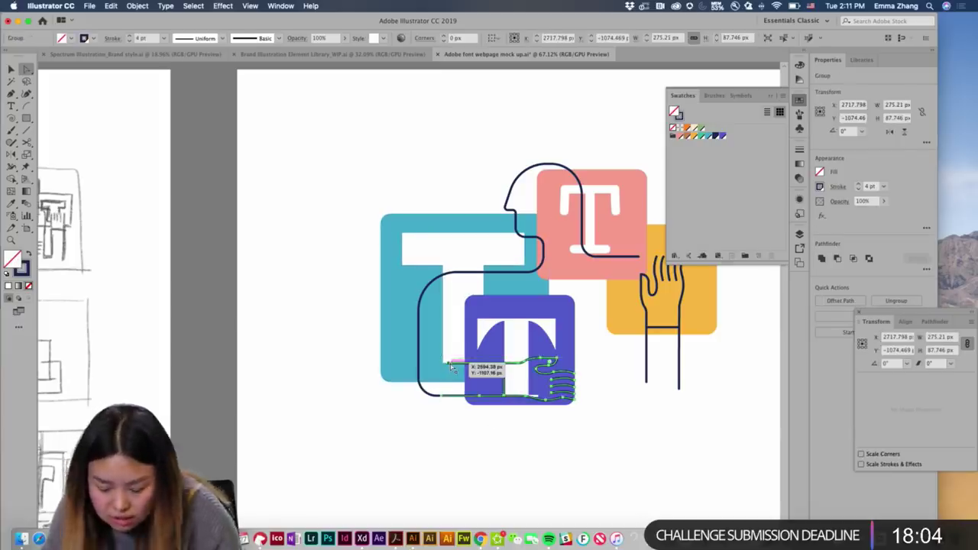
left_click(489, 482)
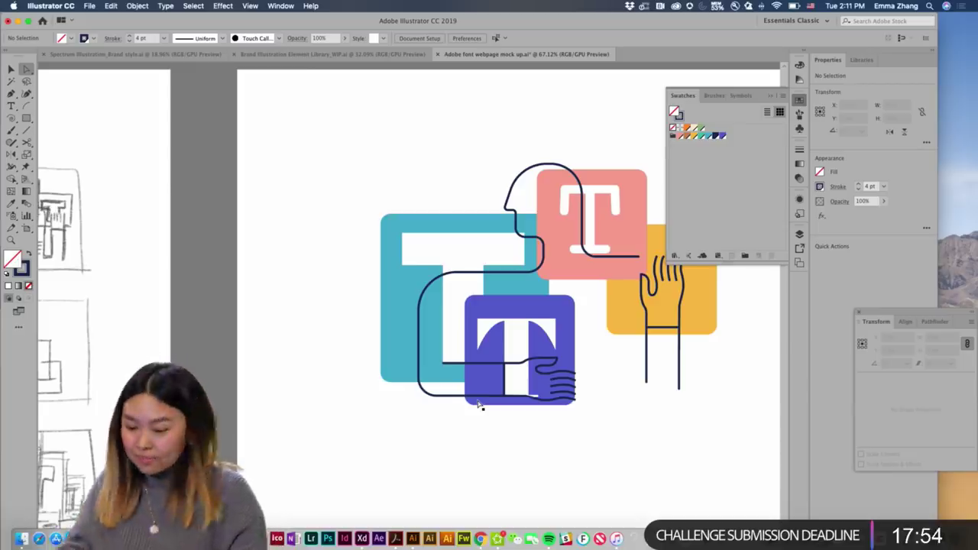
Nudge the pink square's T down and slightly left with the arrow keys.
scroll(621, 343, "up", 5)
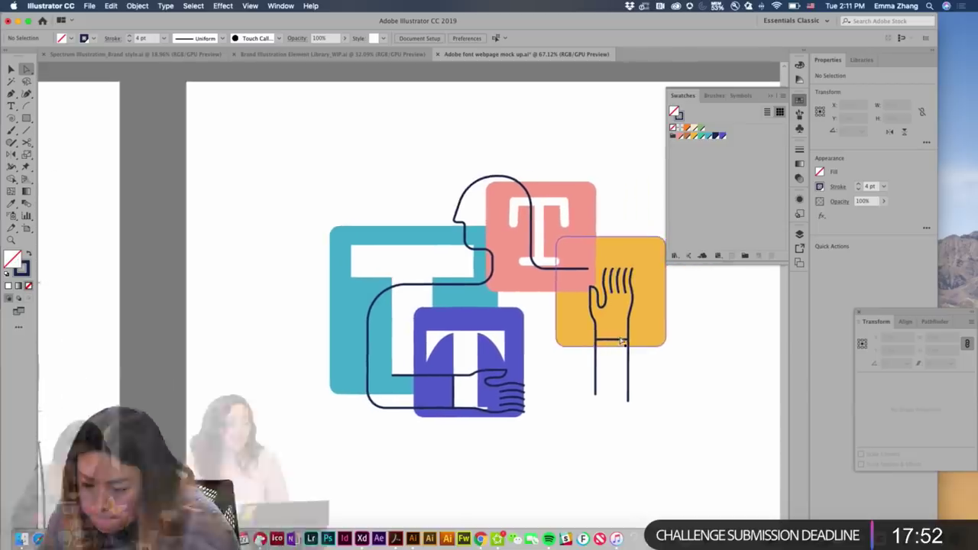
scroll(620, 343, "up", 5)
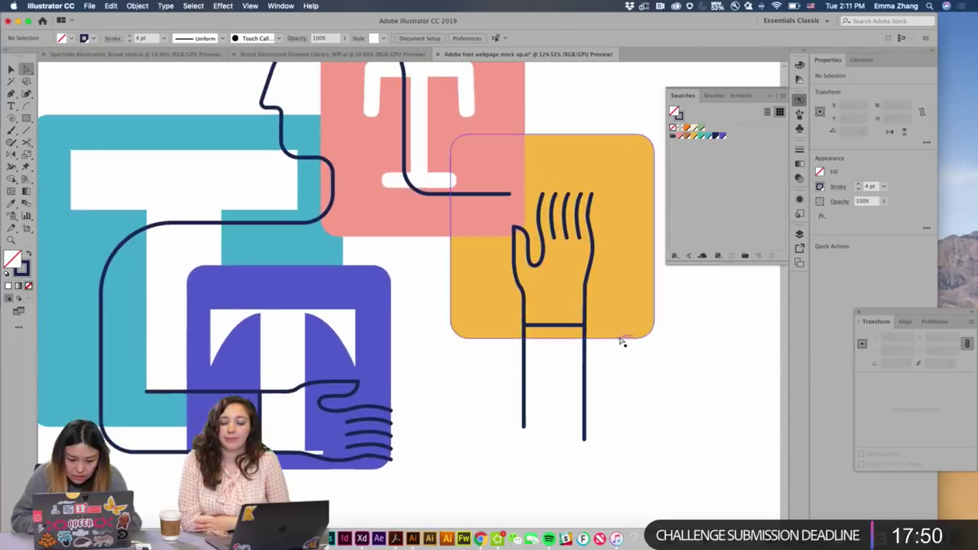
left_click(460, 212)
scroll(470, 201, "up", 3)
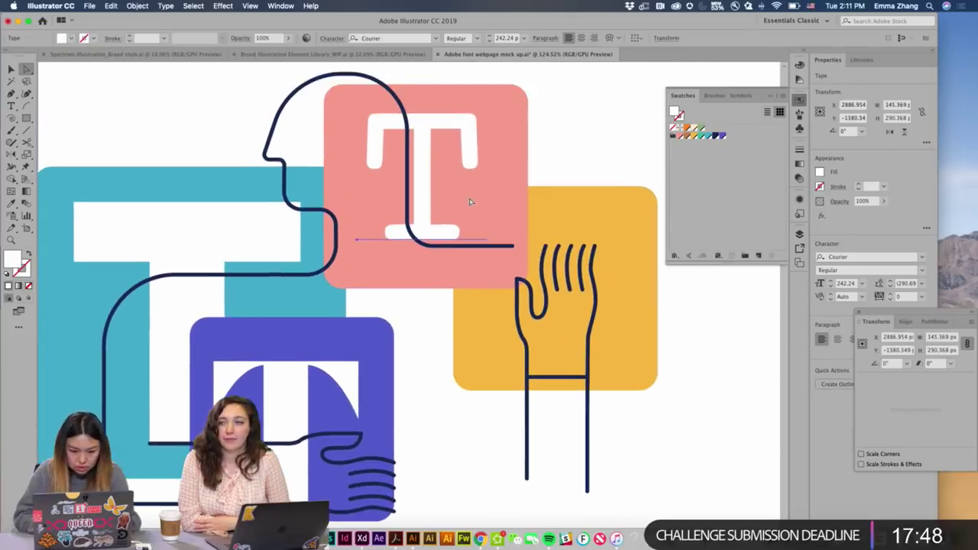
key("shift+Down")
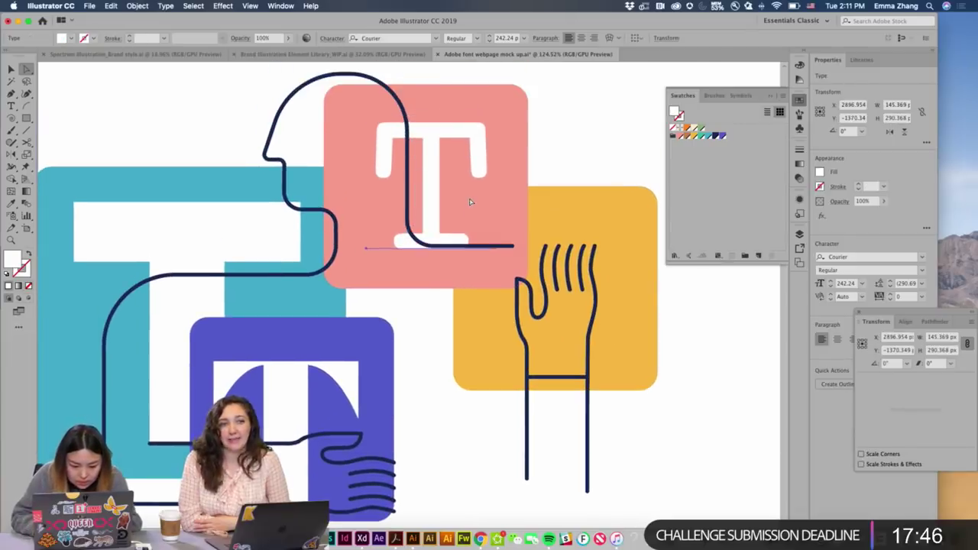
key("Up")
key("Up")
key("Down")
key("Right")
key("Right")
key("Right")
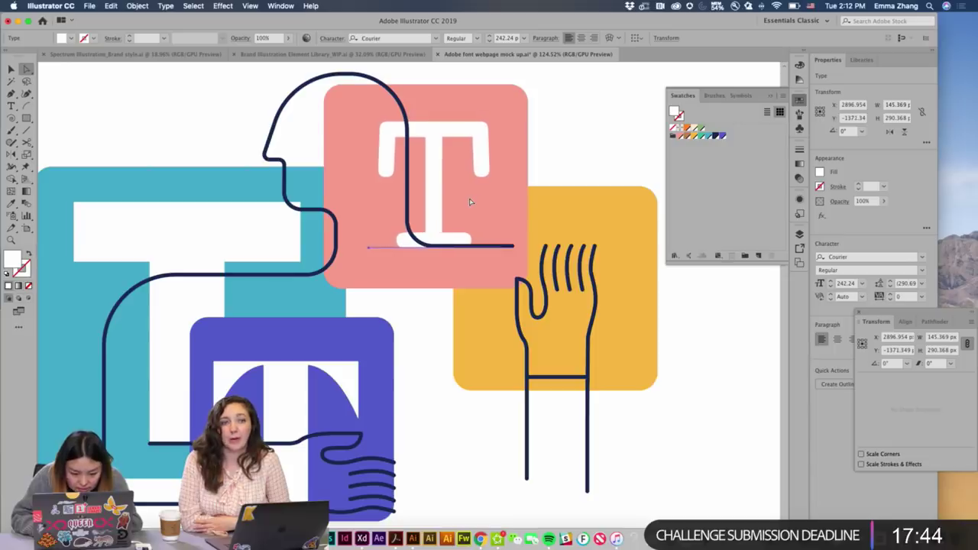
left_click(557, 173)
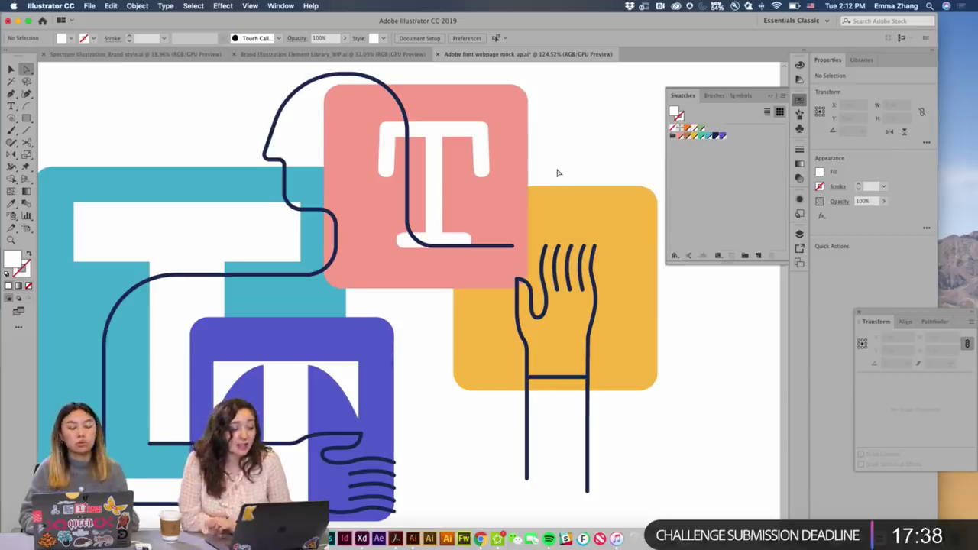
scroll(556, 172, "down", 3)
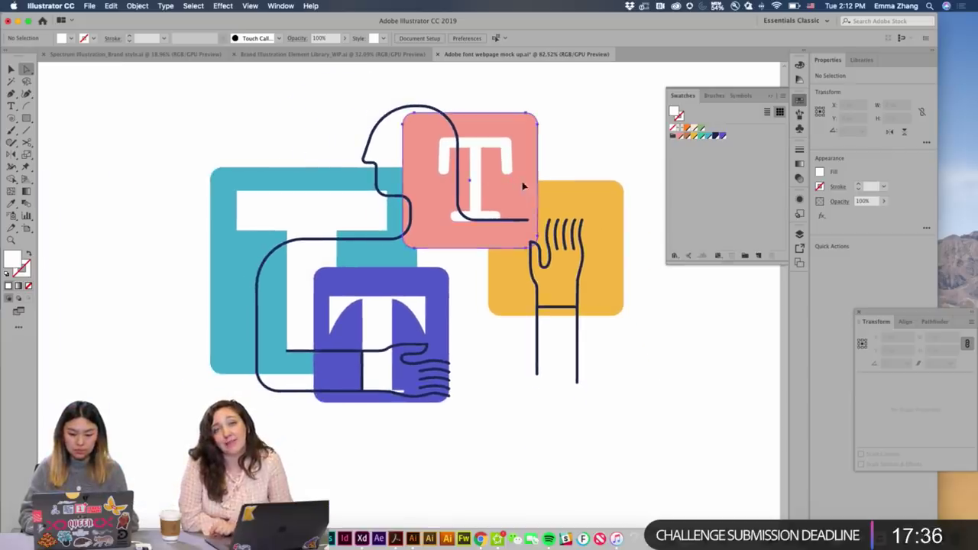
left_click(479, 200)
key("shift+Left")
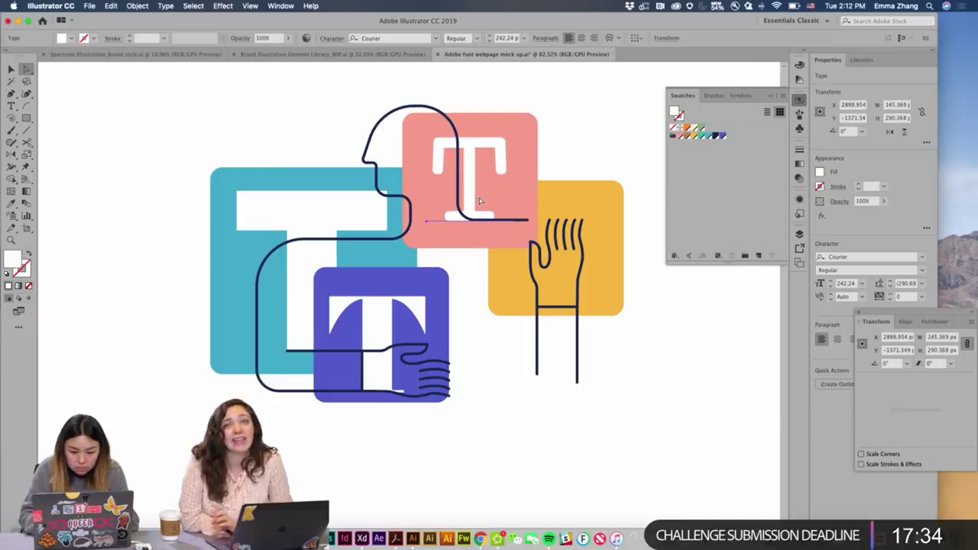
Move the yellow square up slightly.
left_click(622, 288)
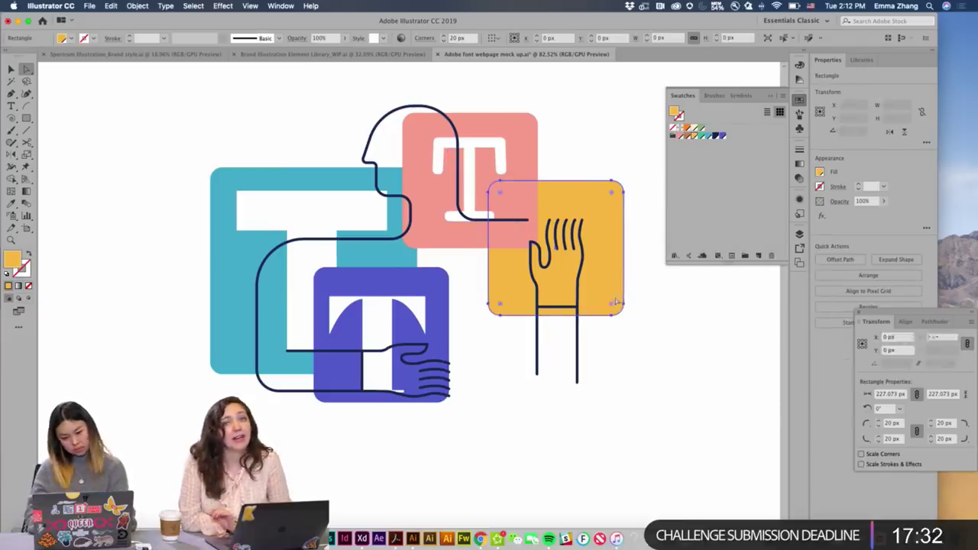
left_click_drag(618, 295, 612, 286)
left_click(670, 362)
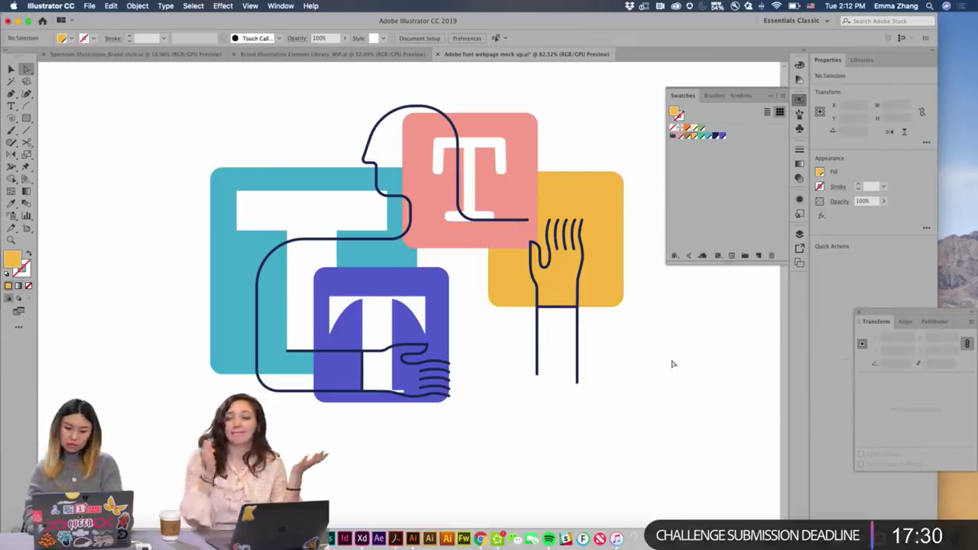
scroll(672, 363, "down", 3)
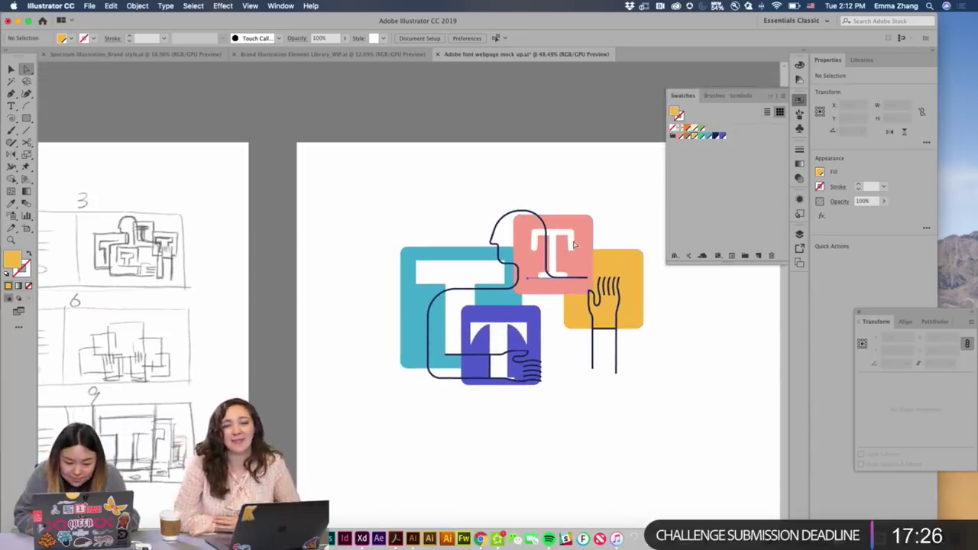
Fill the pink square's T with yellow sampled by the Eyedropper.
left_click(594, 253)
key("i")
left_click(595, 256)
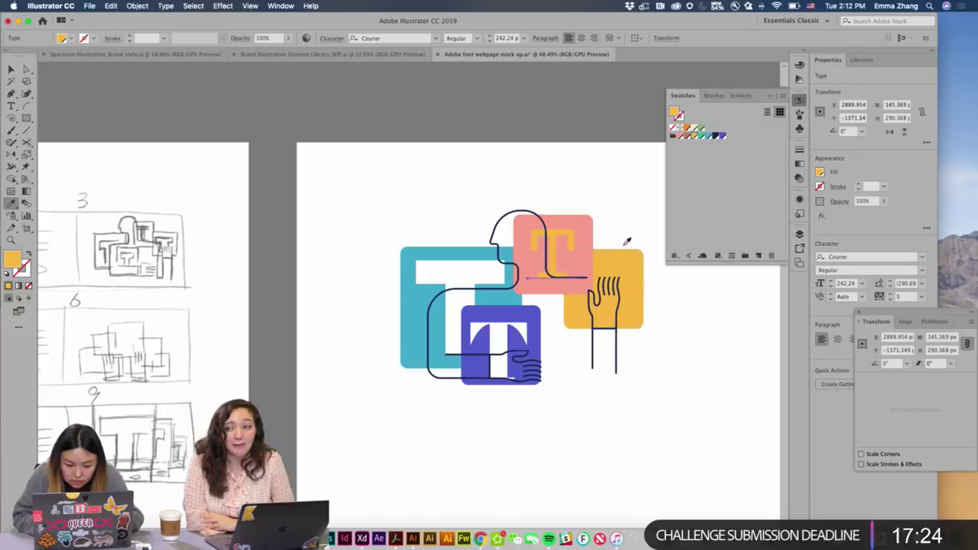
key("v")
Colour the teal square's T green and the purple square's T teal.
left_click(436, 321)
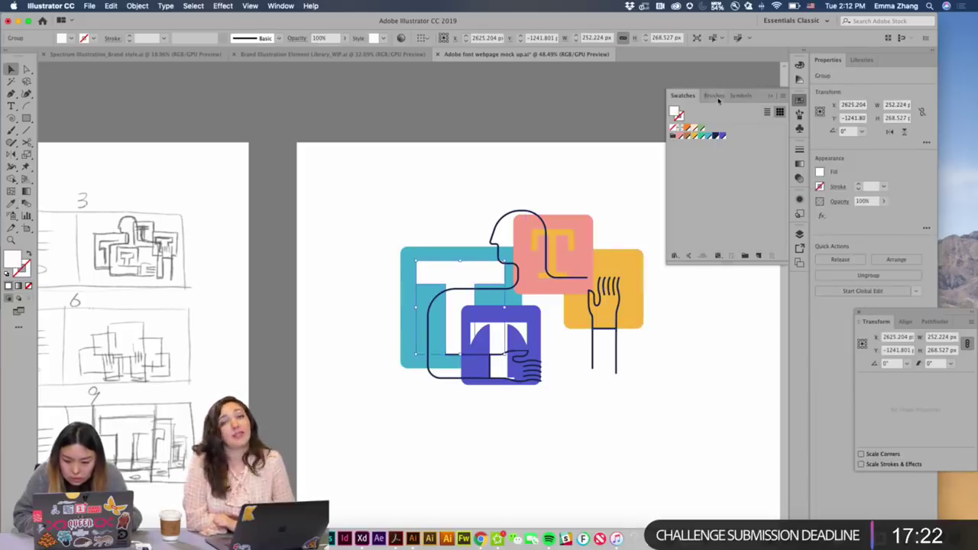
left_click(700, 136)
left_click(552, 338)
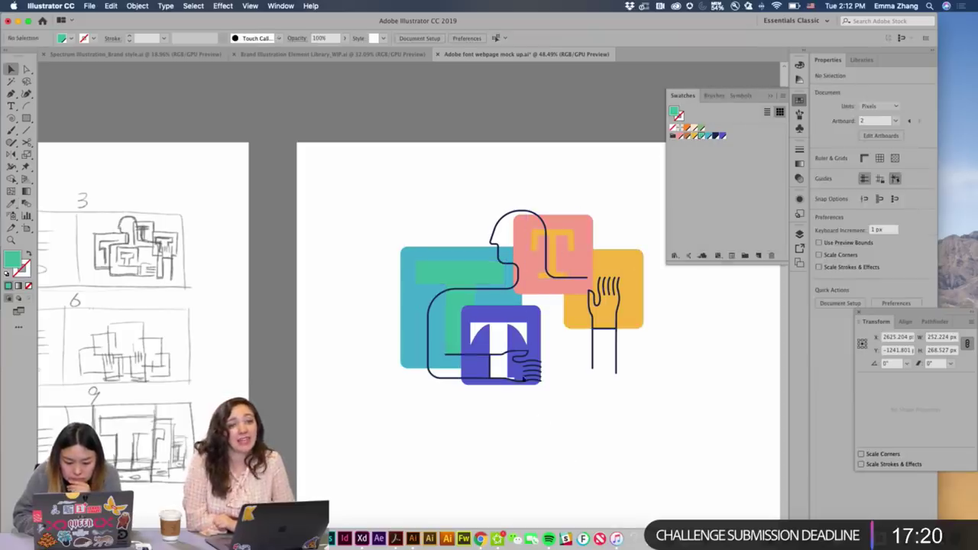
left_click(504, 336)
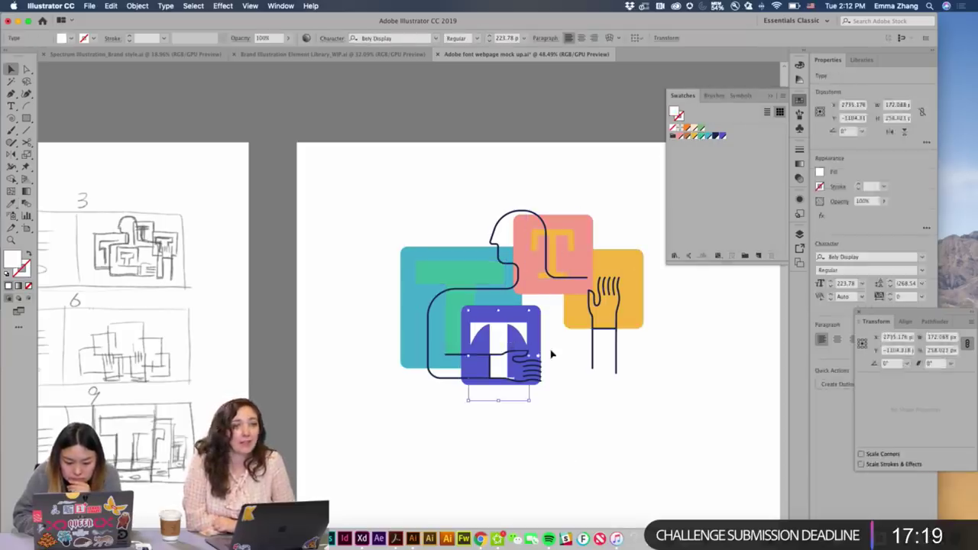
left_click(690, 137)
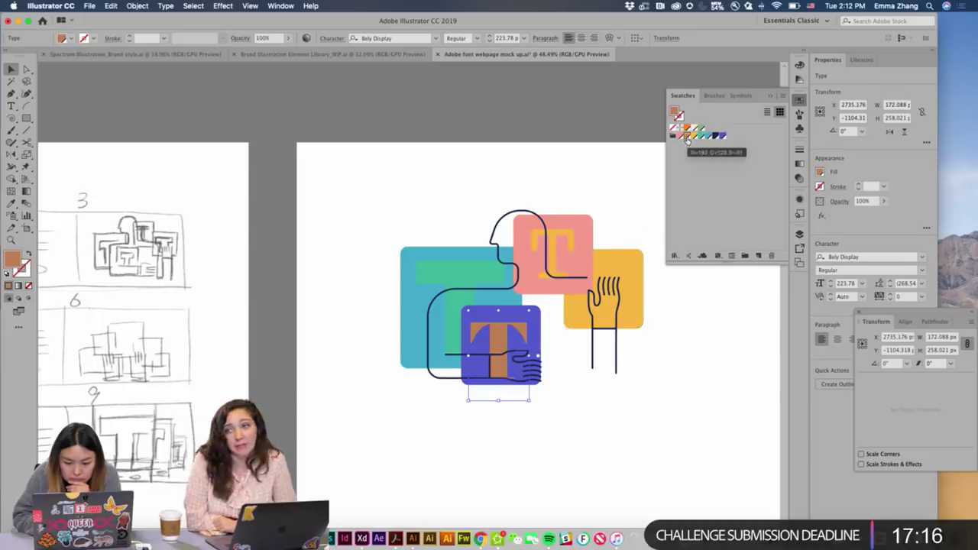
left_click(702, 137)
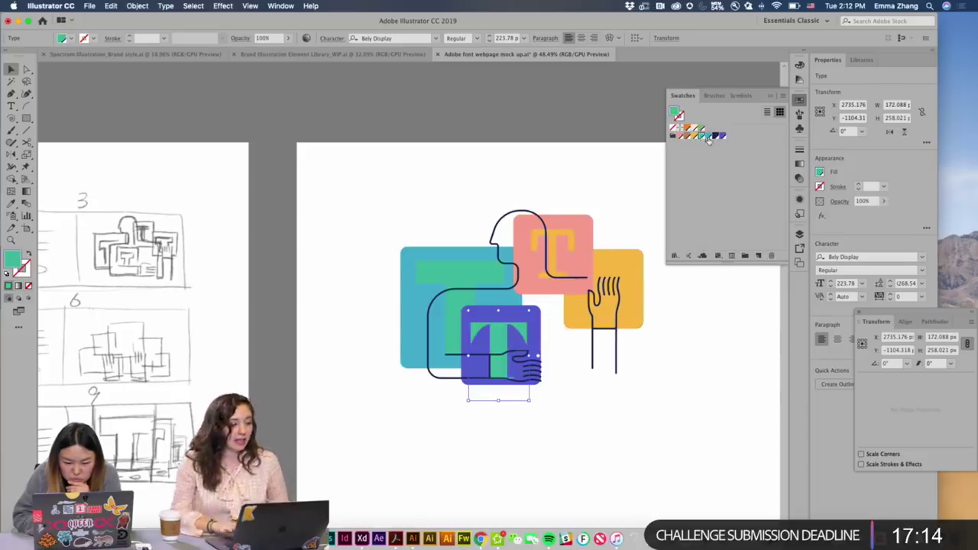
left_click(500, 430)
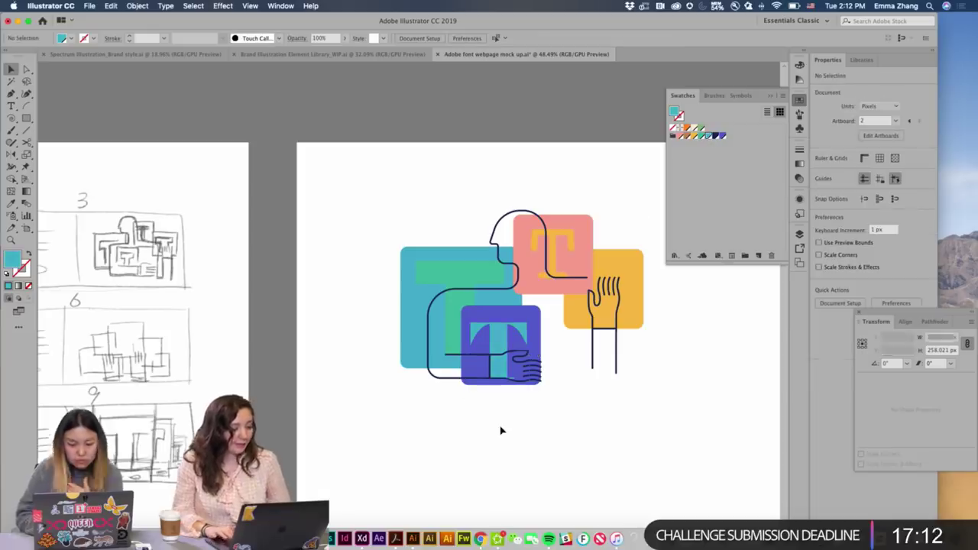
scroll(500, 430, "right", 3)
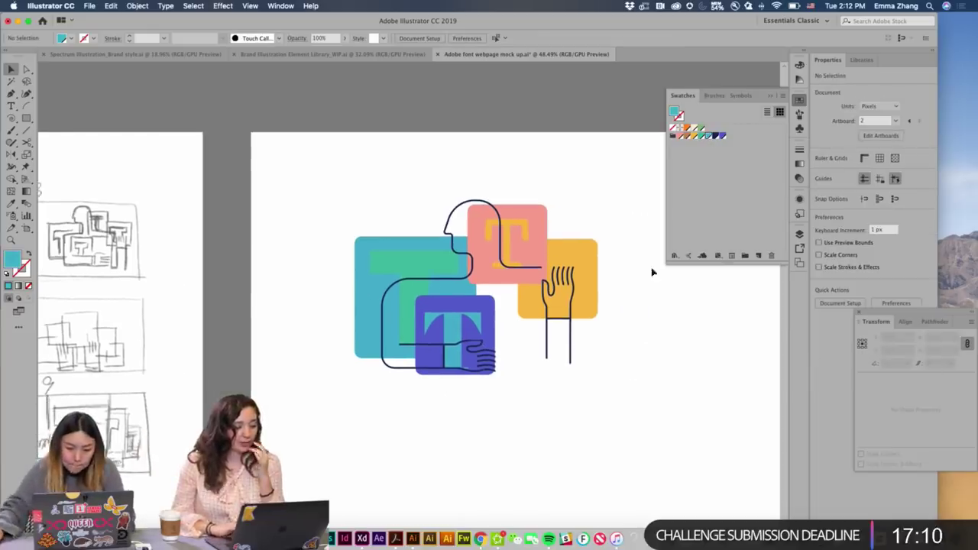
scroll(645, 344, "down", 3)
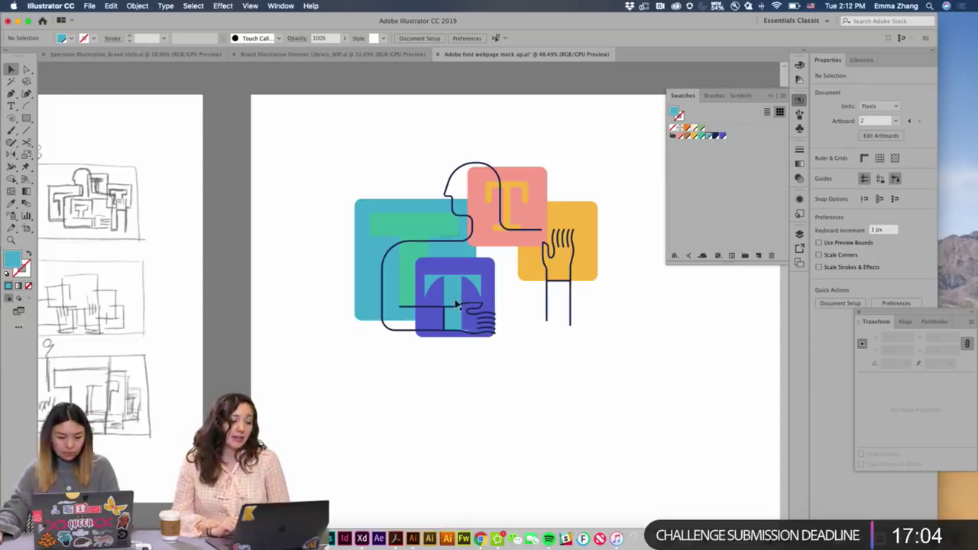
Duplicate the pink square's T below the artwork and try Courier New, Cubano and Discourse fonts.
left_click(498, 210)
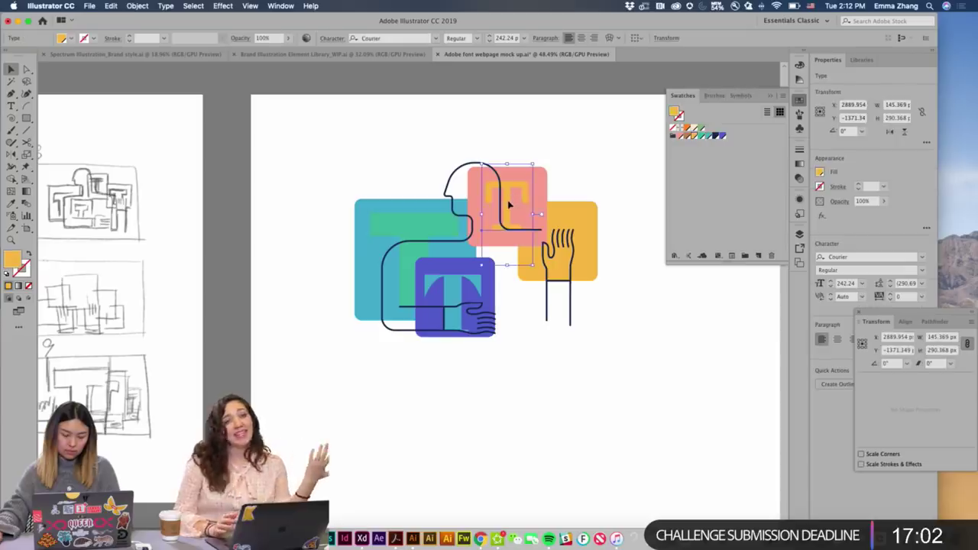
left_click_drag(497, 211, 518, 423)
left_click(390, 37)
type("Courier New")
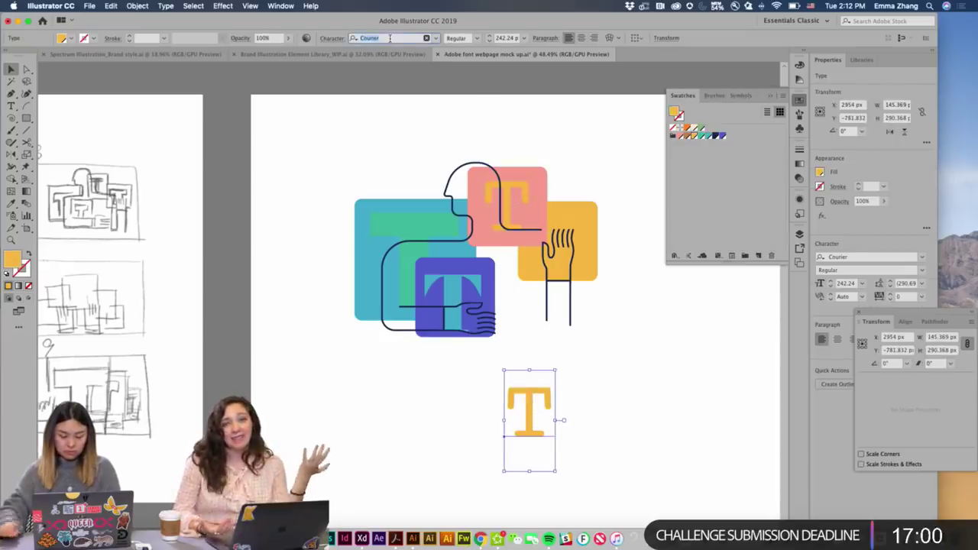
key("Down")
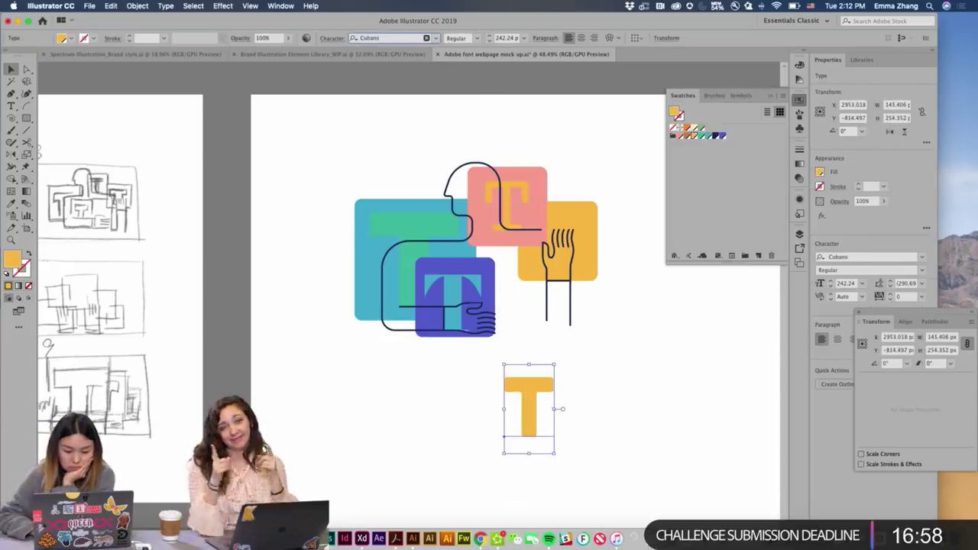
key("Down")
key("Down")
key("Down")
key("Down")
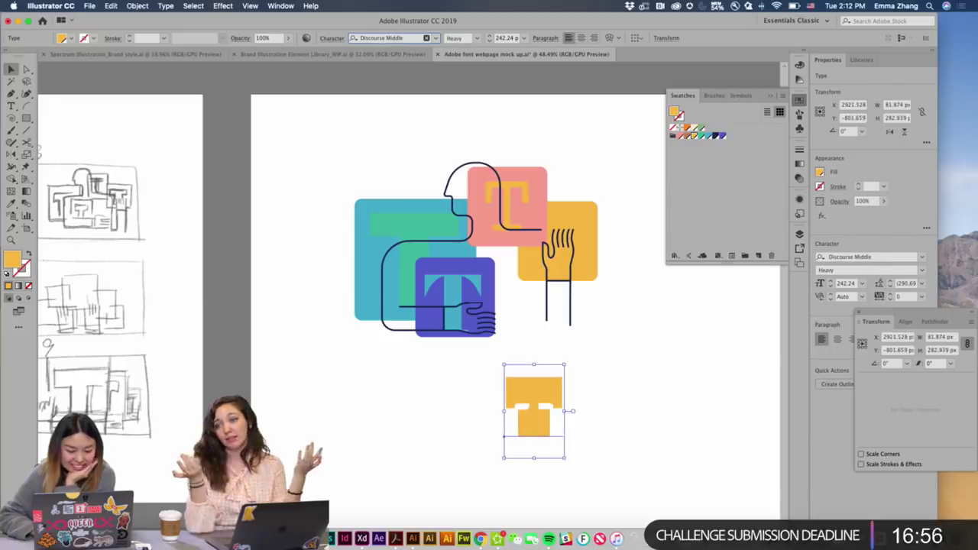
key("Down")
key("Up")
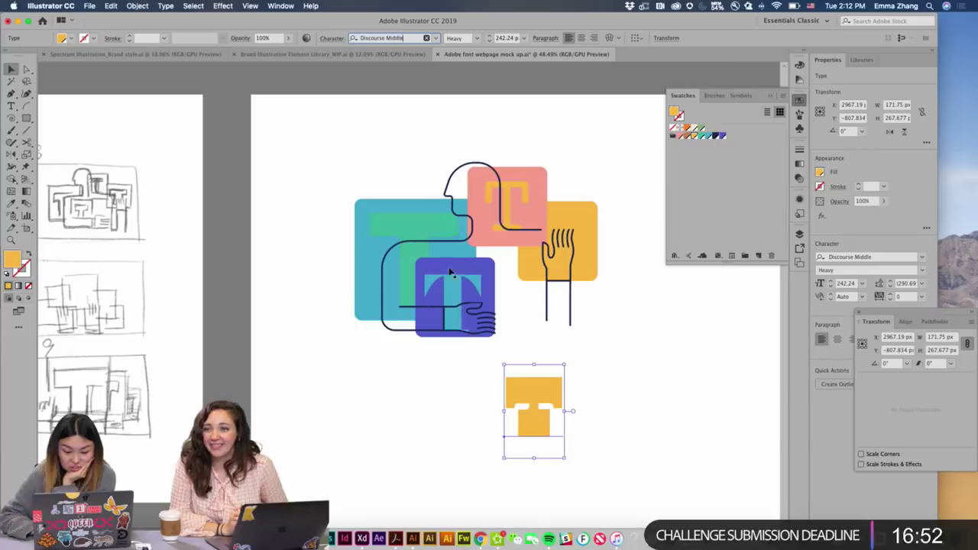
left_click(494, 474)
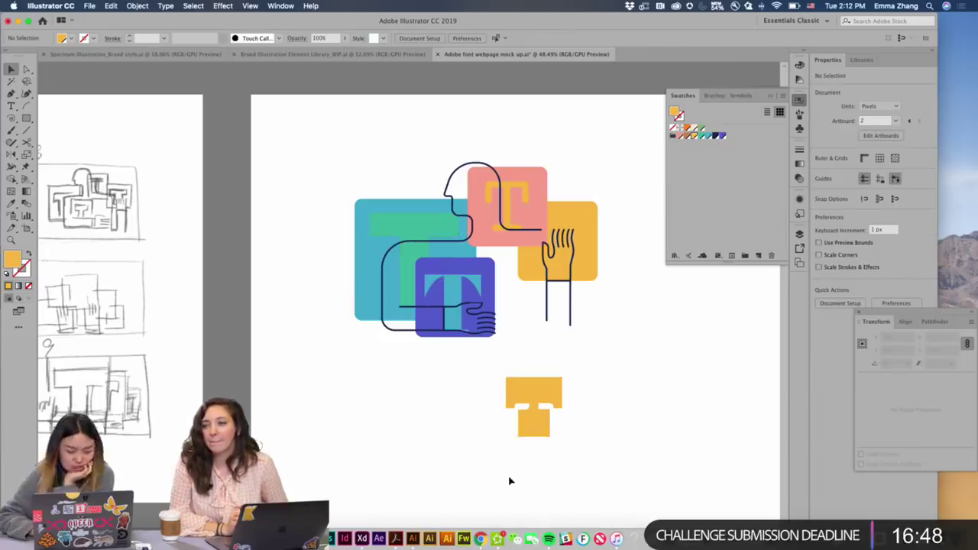
Set the copy to Euphemia UCAS and place it on the yellow square behind the hand.
left_click(530, 424)
left_click(436, 38)
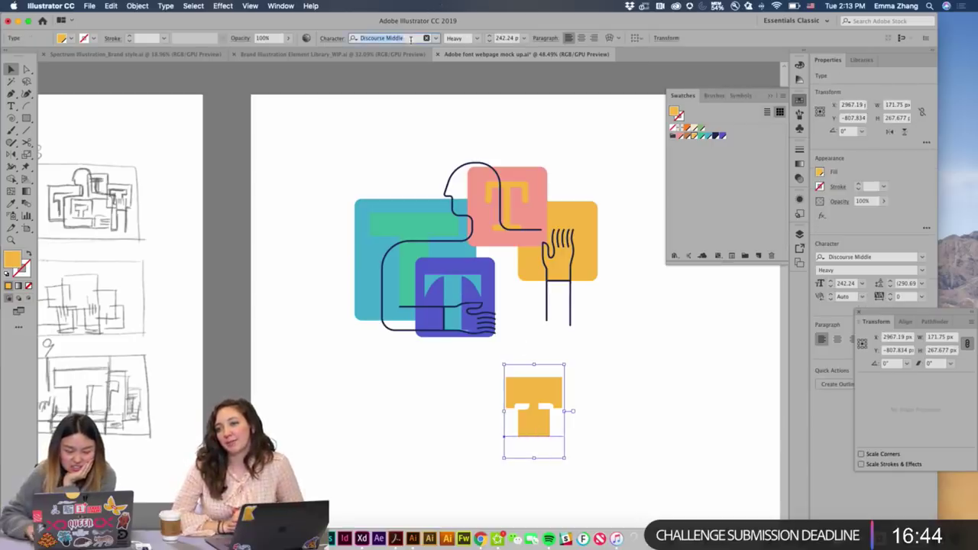
key("Down")
key("Down")
key("Down")
key("Down")
key("Down")
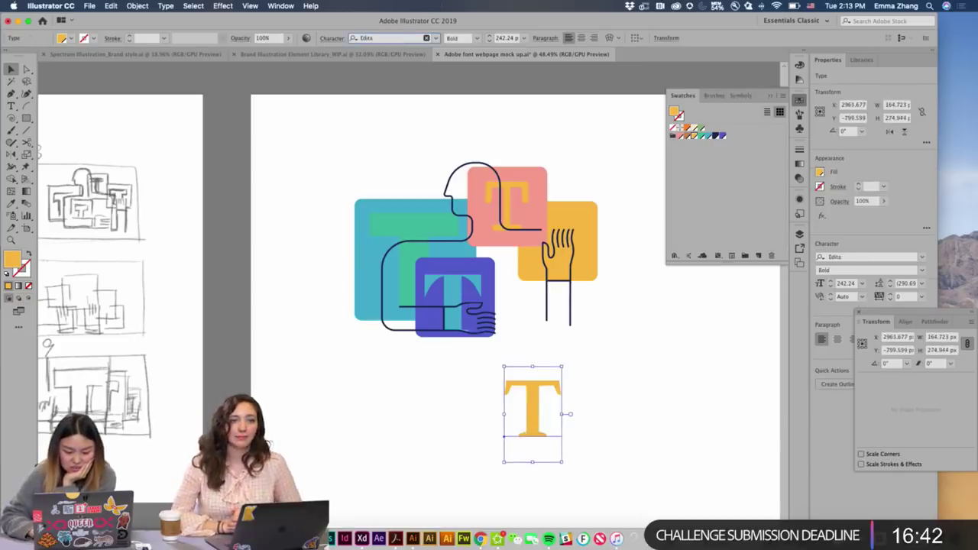
key("Down")
key("Down")
key("Down")
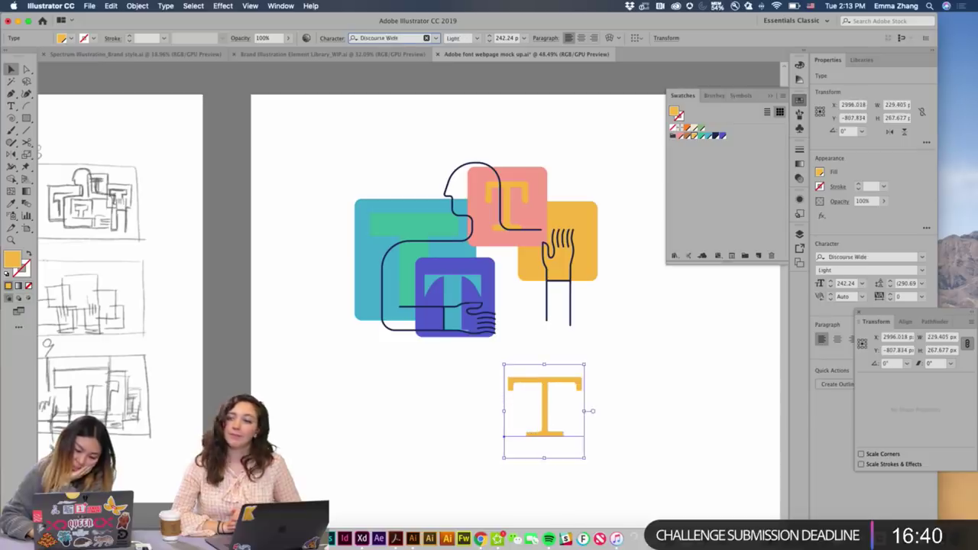
key("Down")
key("Down")
key("Down")
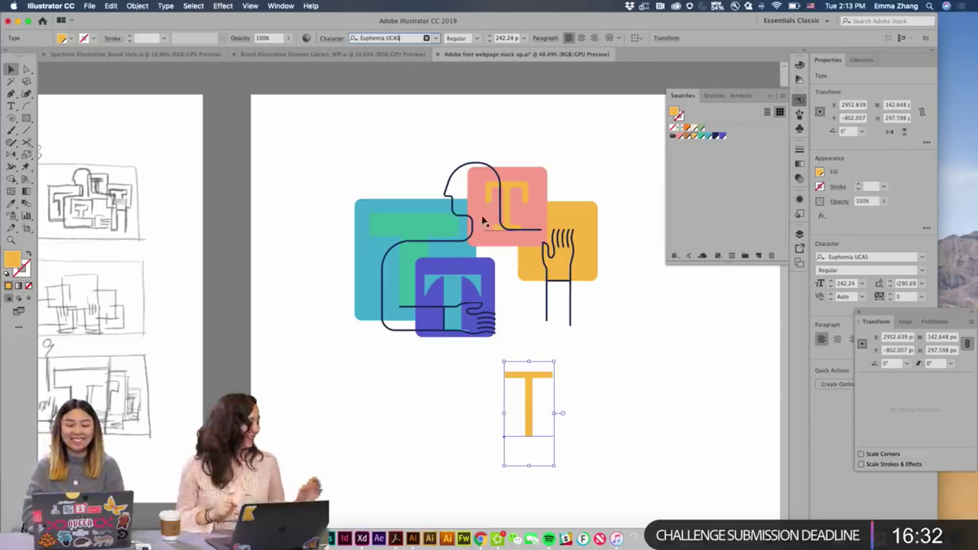
left_click(608, 359)
left_click_drag(531, 411, 562, 264)
Fill the yellow square's T with white sampled from the artboard.
key("i")
left_click(637, 252)
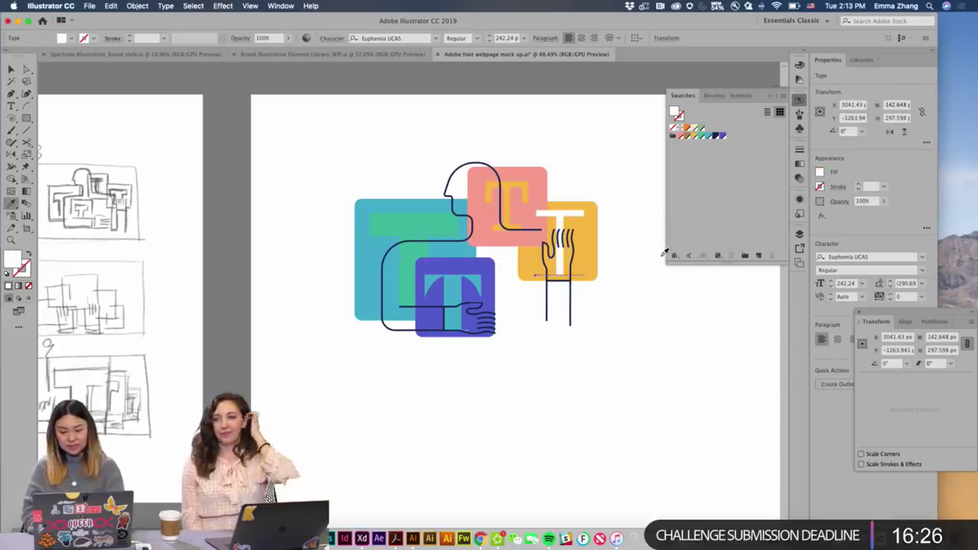
key("v")
left_click(594, 231, "shift")
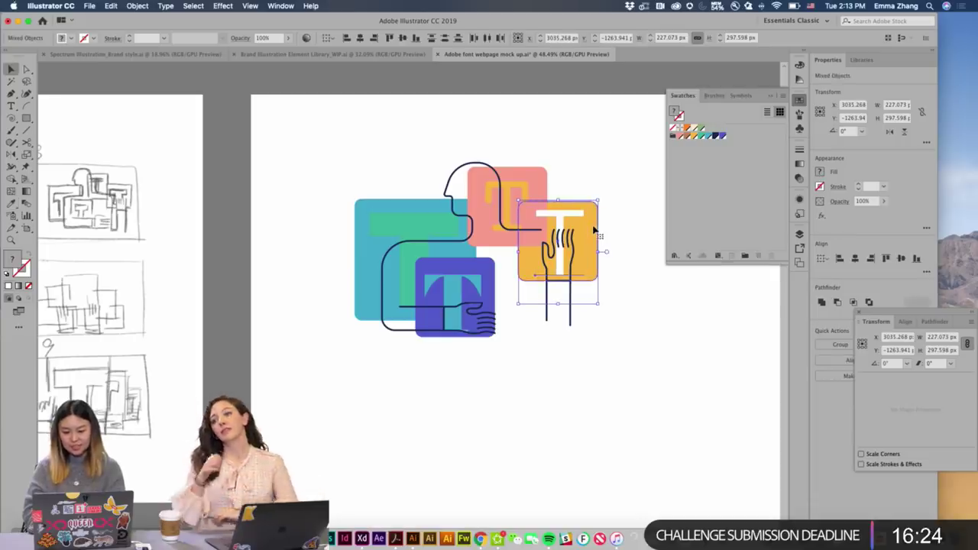
left_click(617, 255)
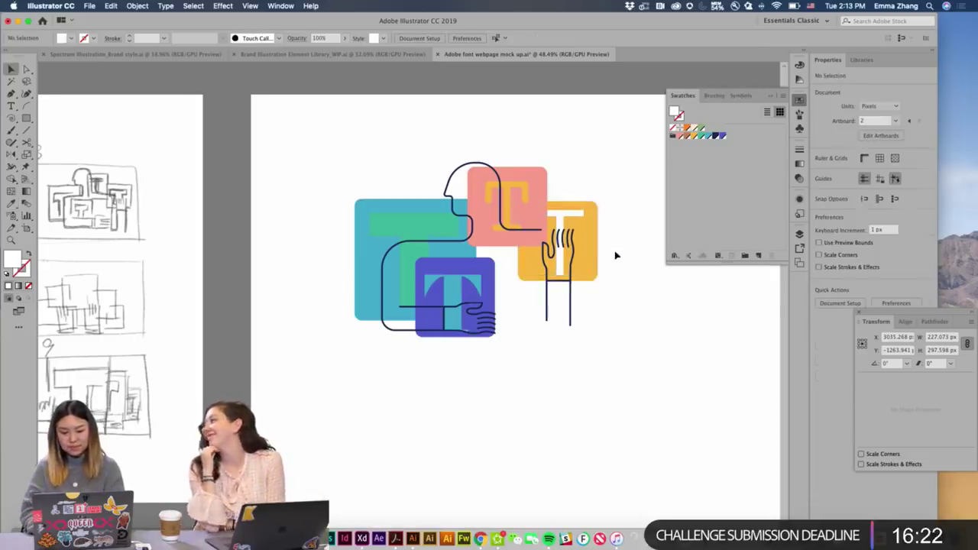
left_click(558, 219)
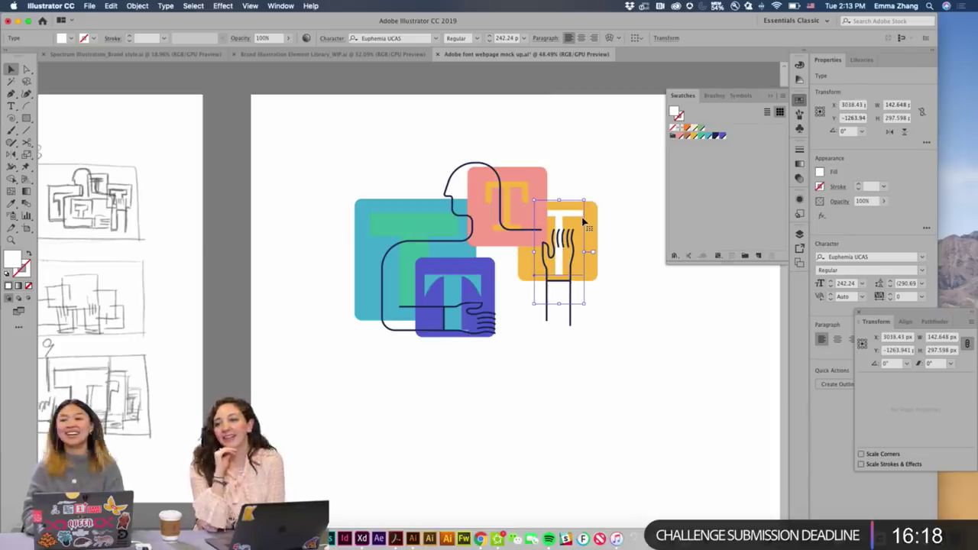
left_click(663, 313)
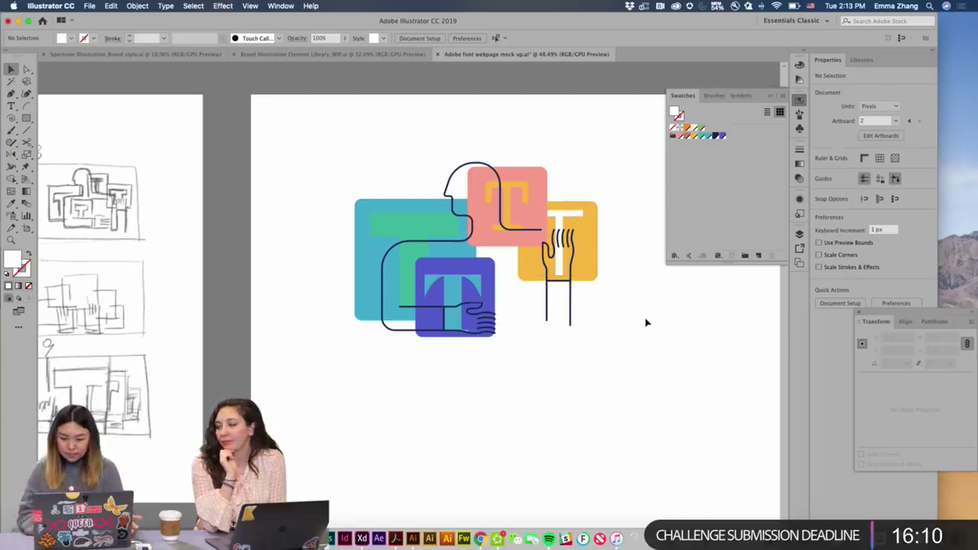
left_click(407, 234)
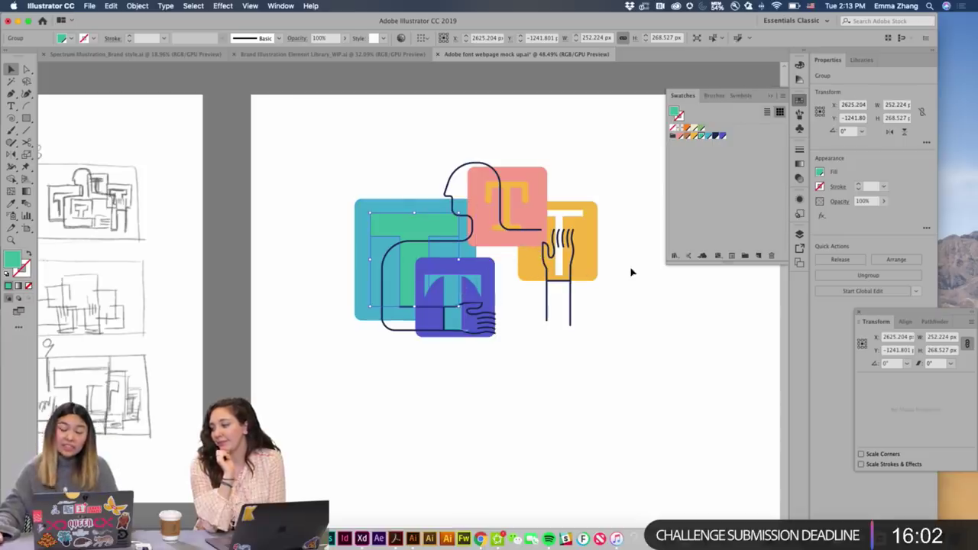
Lighten the teal square's green T to 54D6BD.
double_click(13, 261)
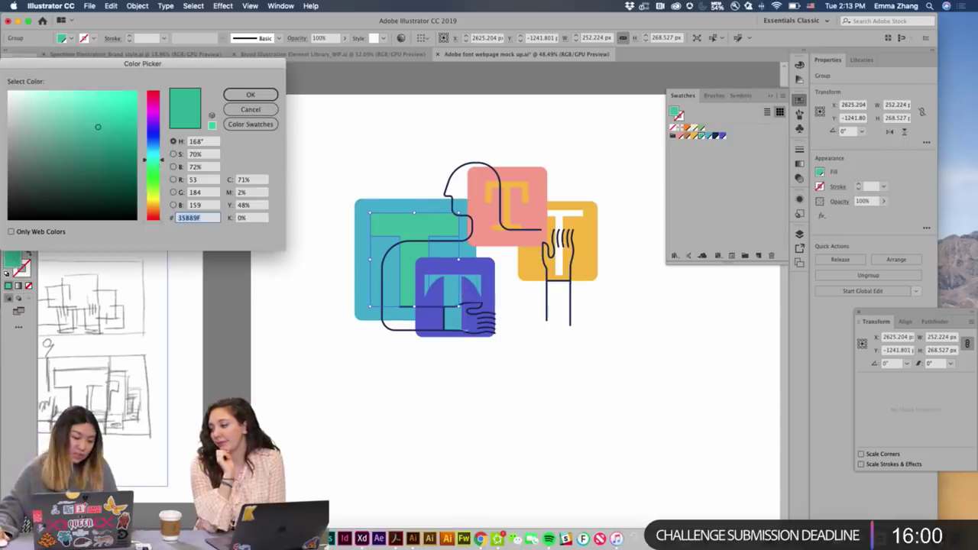
left_click_drag(96, 122, 85, 111)
left_click(249, 95)
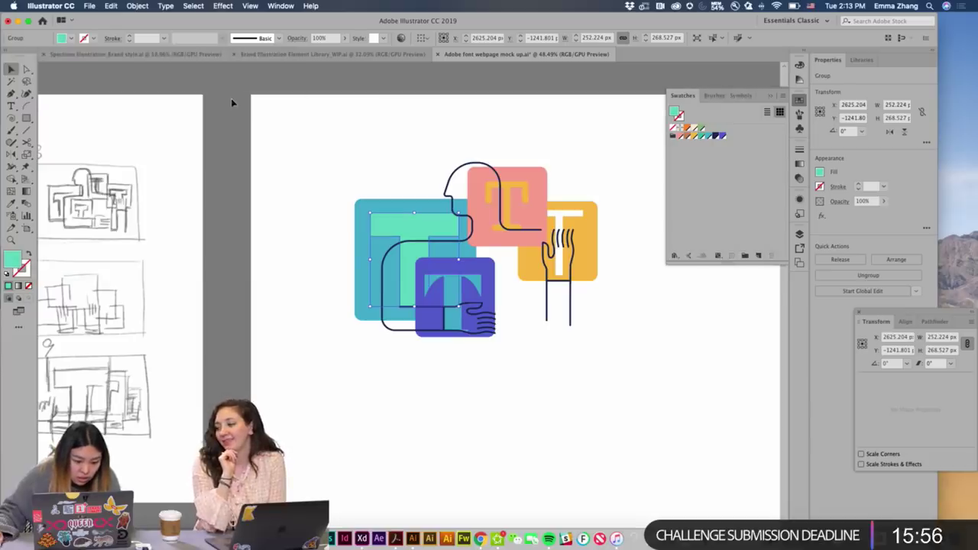
left_click(333, 155)
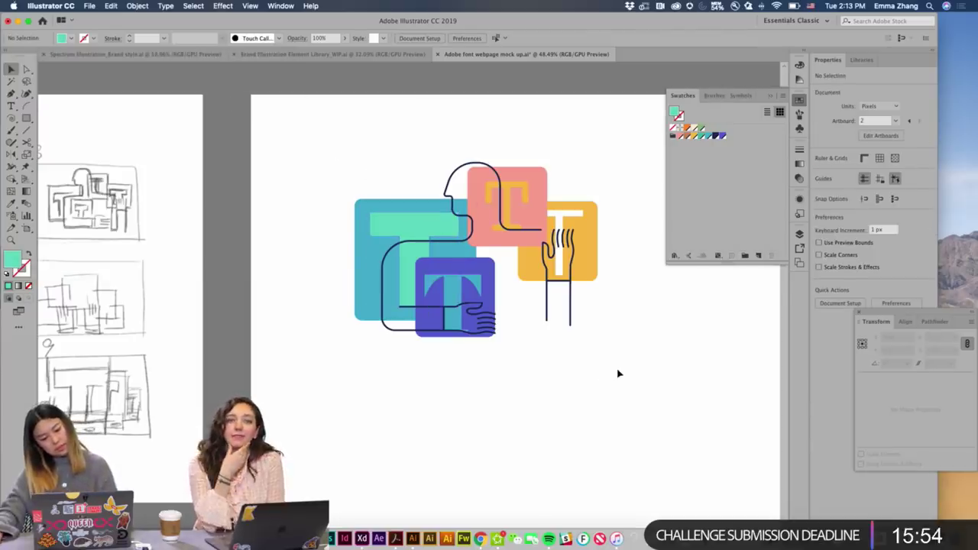
Change the pink square's orange T to a lighter golden yellow, FCBA4F.
left_click(561, 223)
scroll(553, 210, "down", 1)
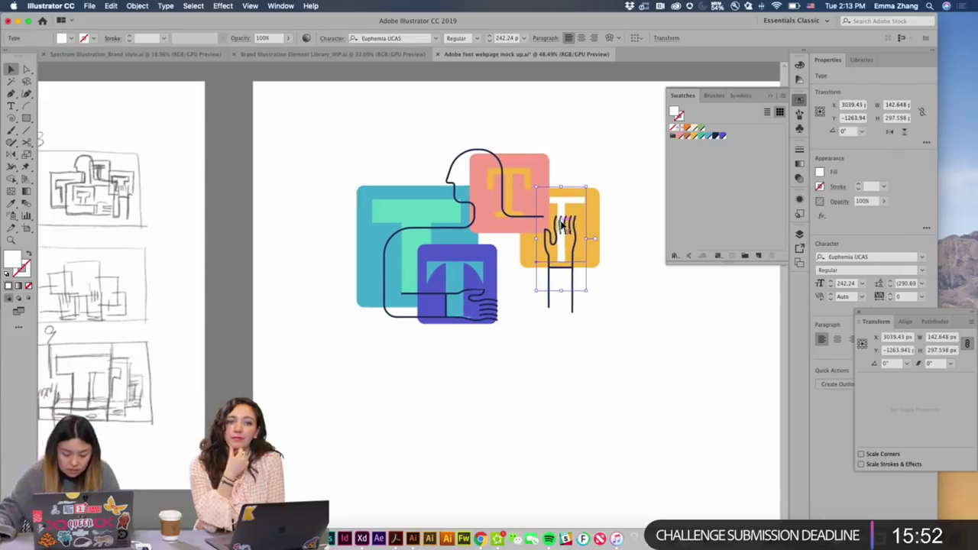
left_click(540, 189)
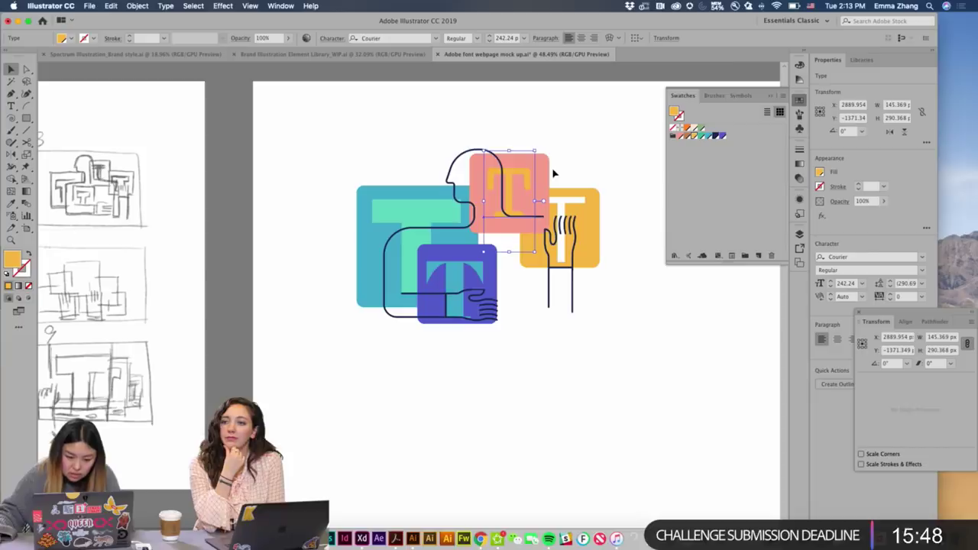
double_click(14, 260)
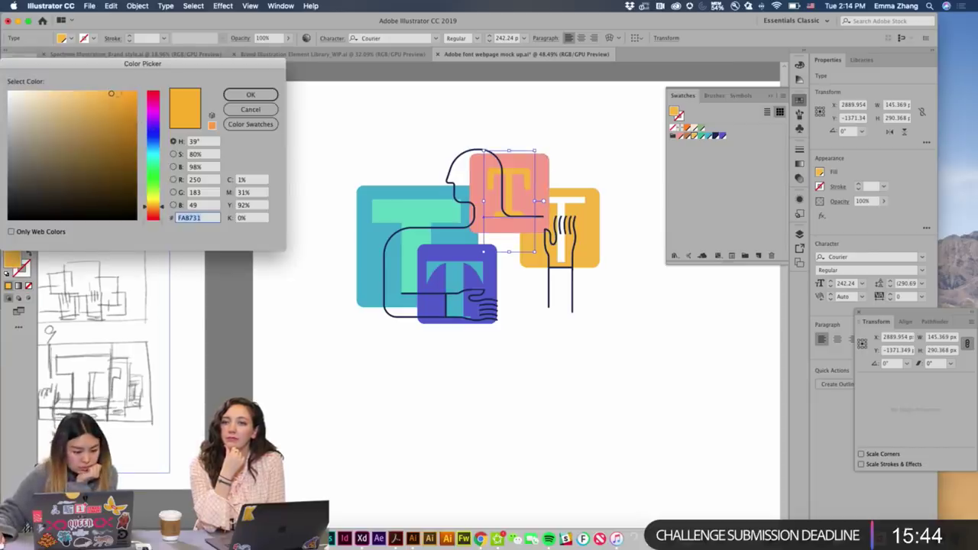
left_click(116, 93)
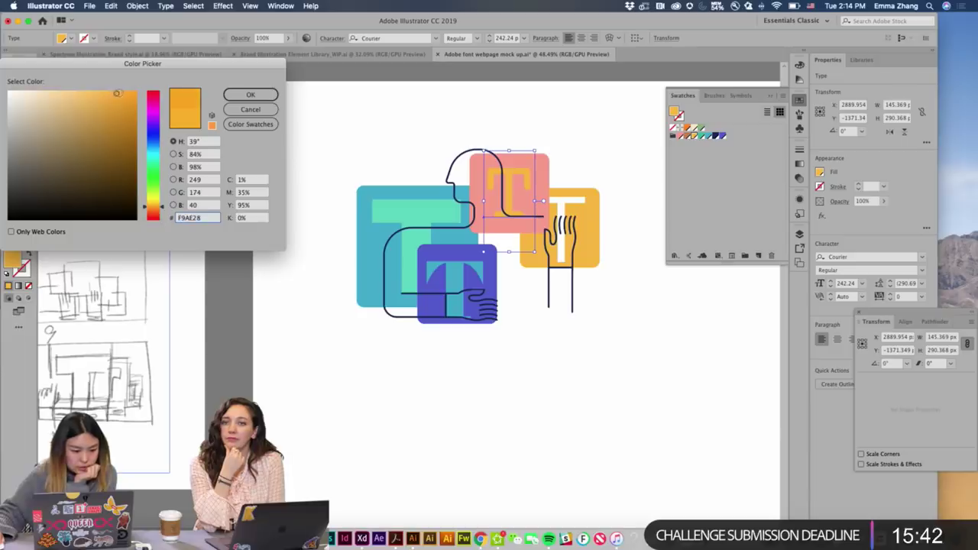
left_click(250, 94)
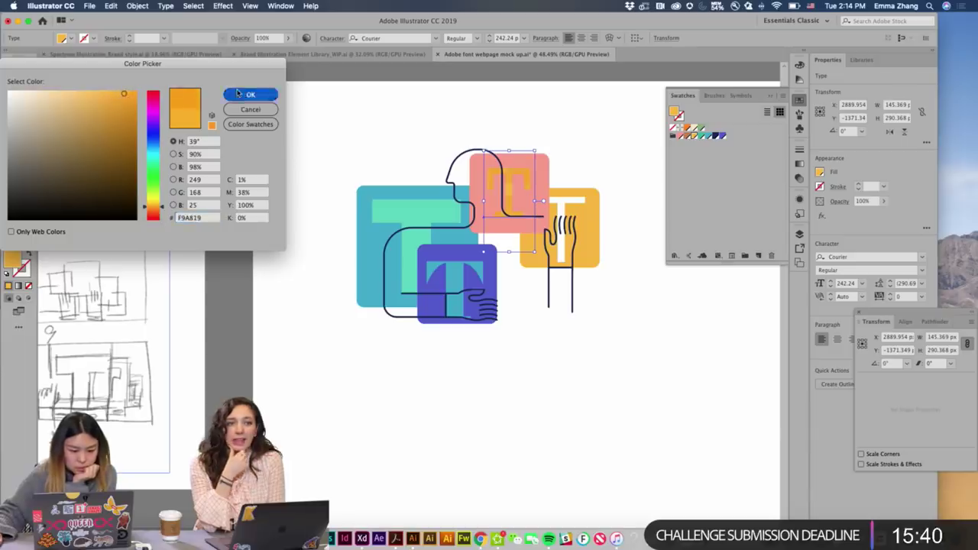
double_click(14, 264)
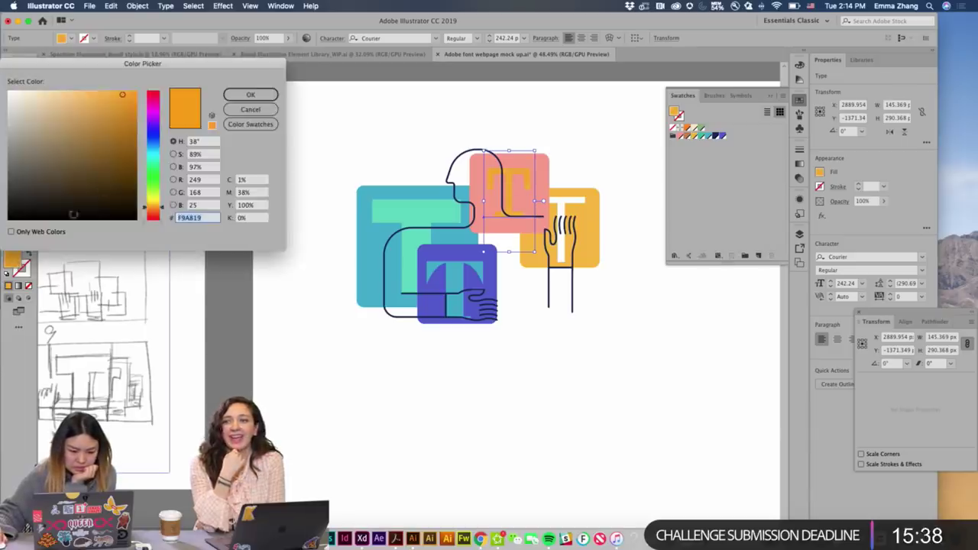
left_click(97, 92)
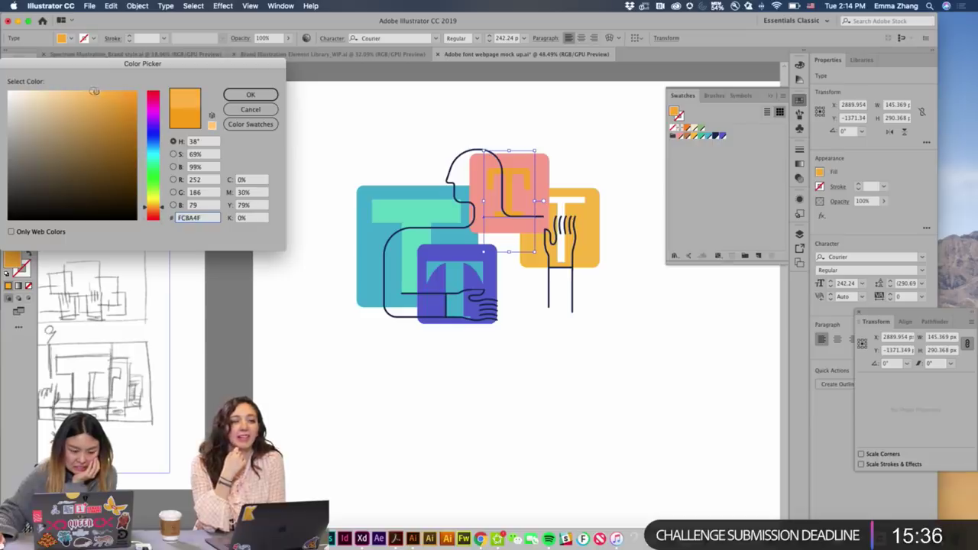
left_click(250, 94)
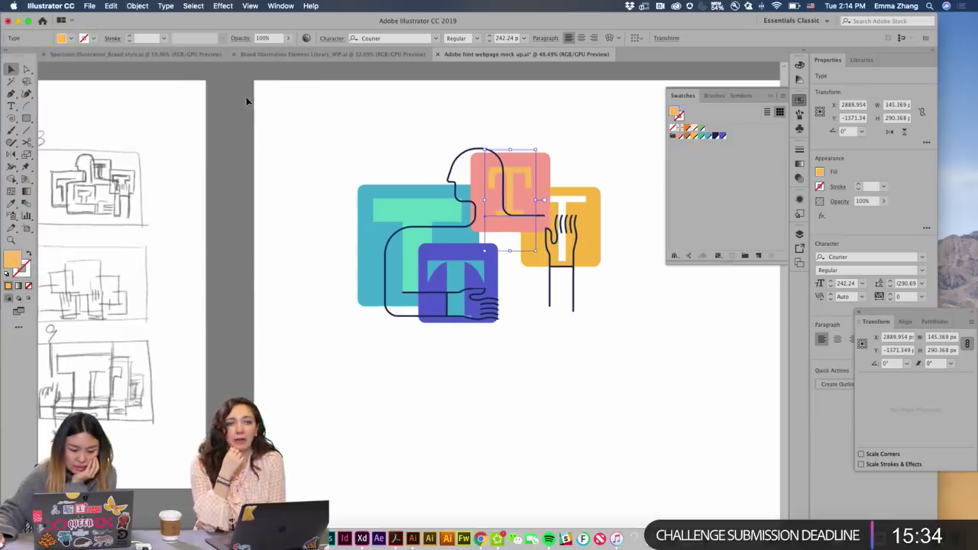
left_click(375, 131)
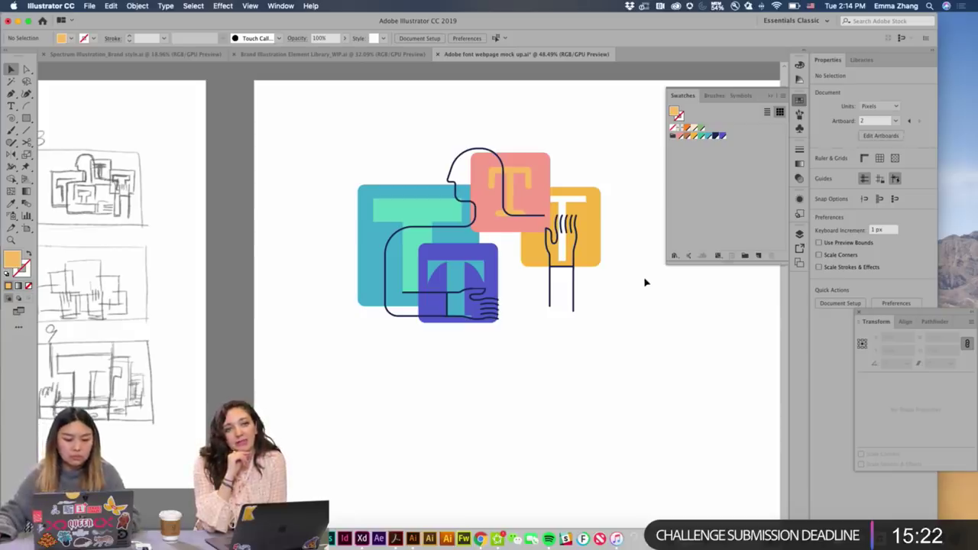
Nudge the teal square and its green T left and back right.
left_click(456, 204)
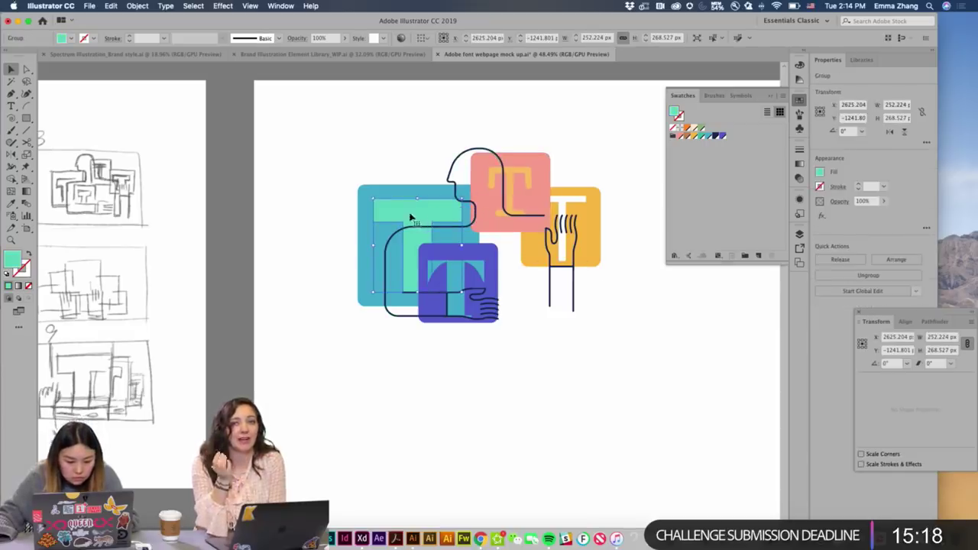
left_click(387, 203, "shift")
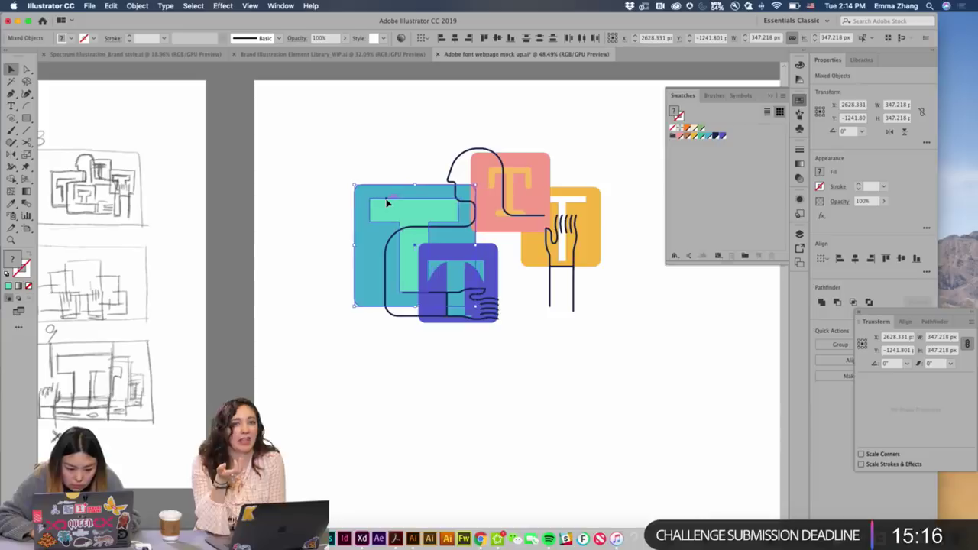
key("shift+Left")
key("Right")
key("Right")
key("Right")
key("Right")
key("Right")
key("Right")
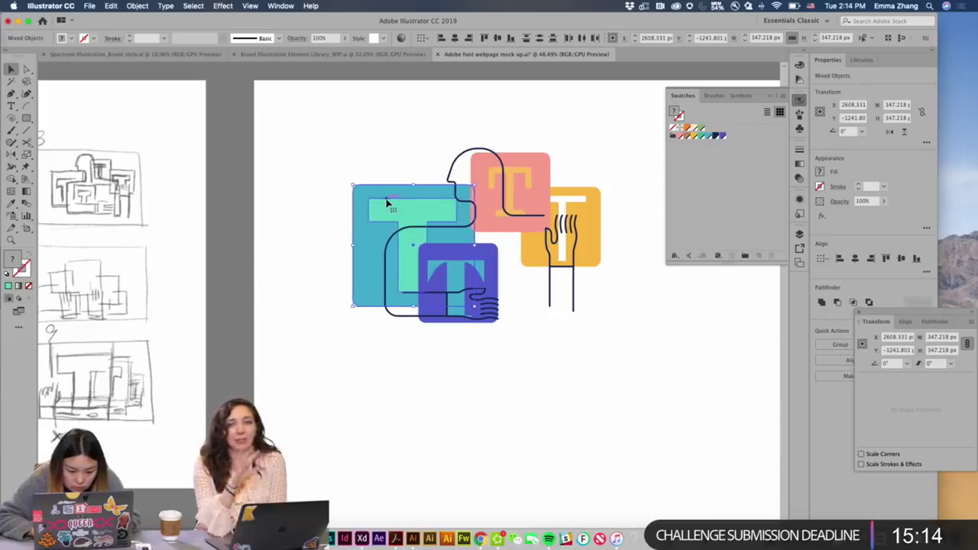
Zoom into the lower hand and extend its arm line's end anchor about 10 px left.
key("z")
left_click(491, 344)
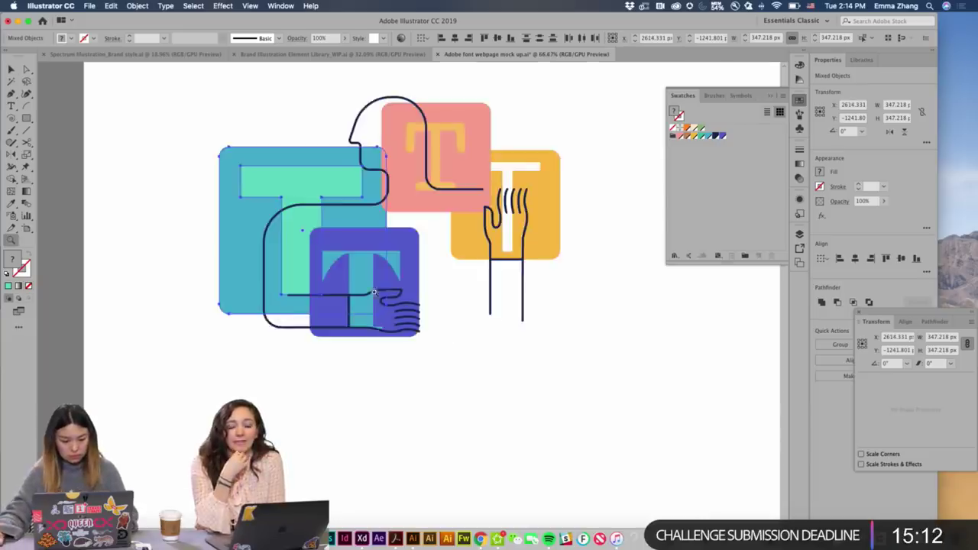
left_click(330, 302)
key("v")
left_click(532, 415)
left_click(282, 374)
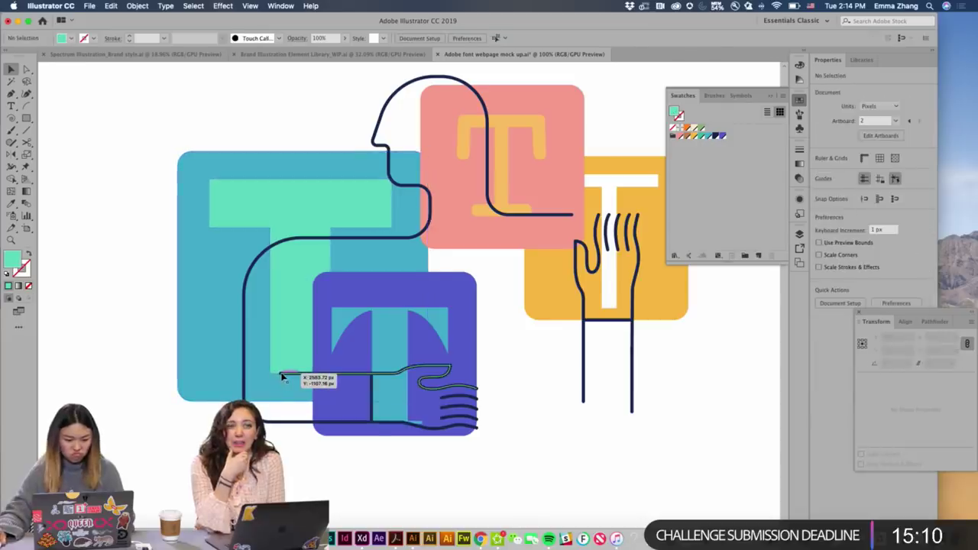
key("a")
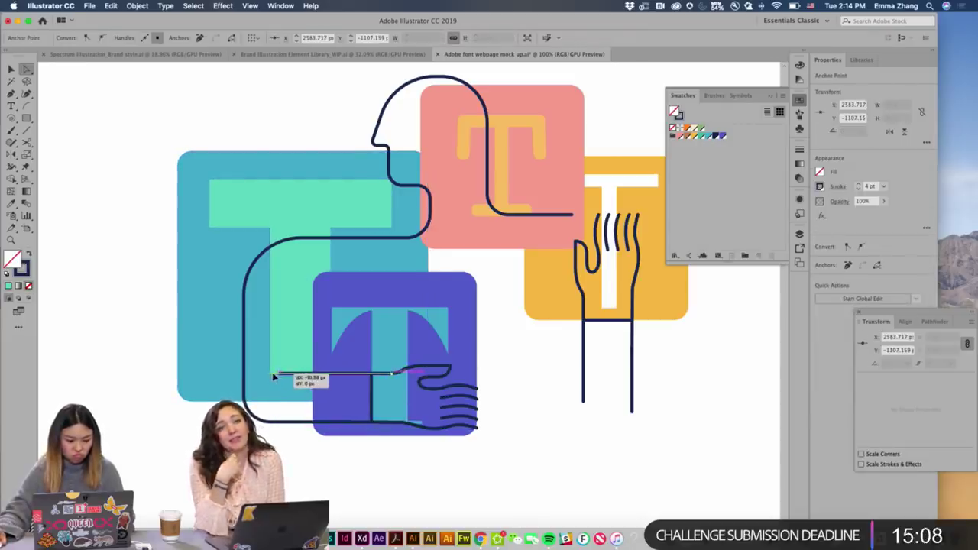
left_click(273, 375)
left_click(558, 406)
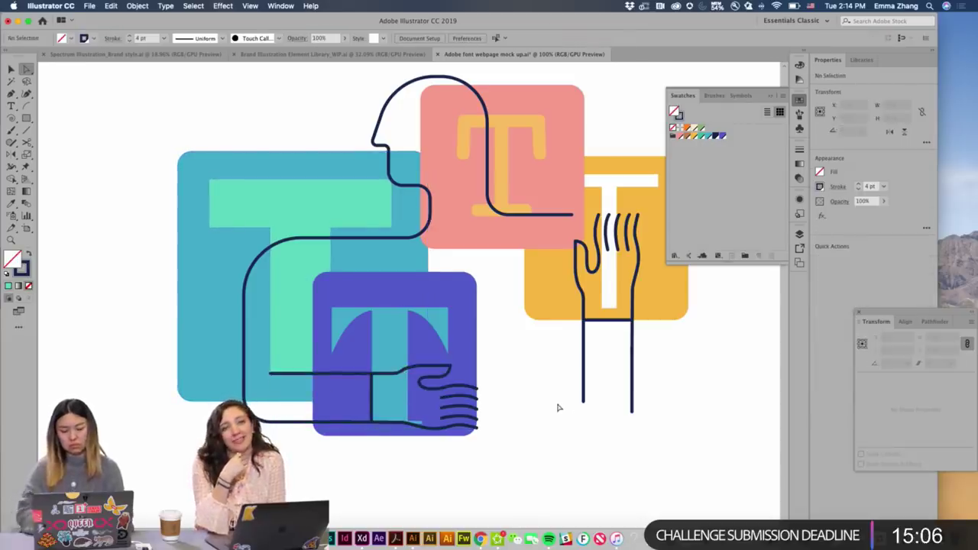
scroll(558, 407, "down", 3)
scroll(558, 407, "down", 2)
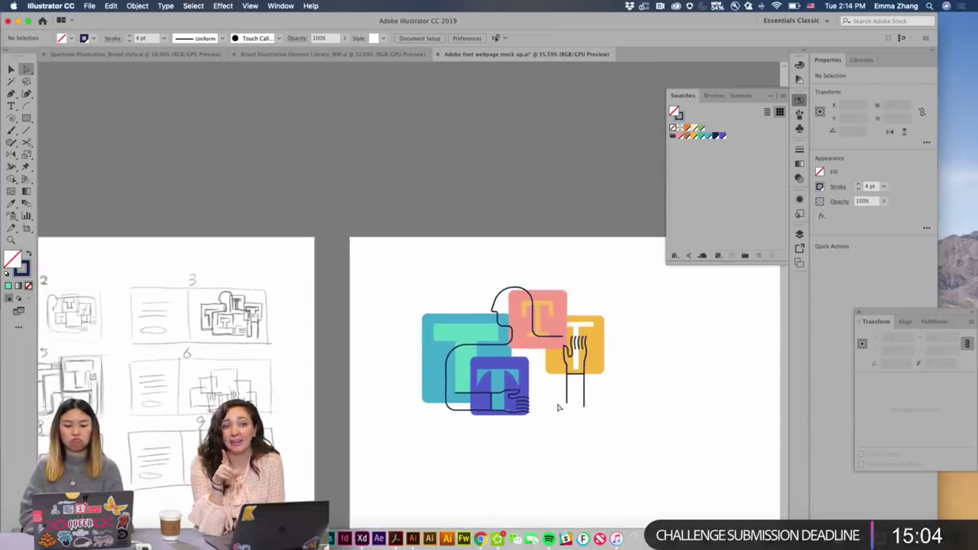
Scroll and zoom the view to frame the sketch artboard and the T illustration.
scroll(558, 407, "down", 2)
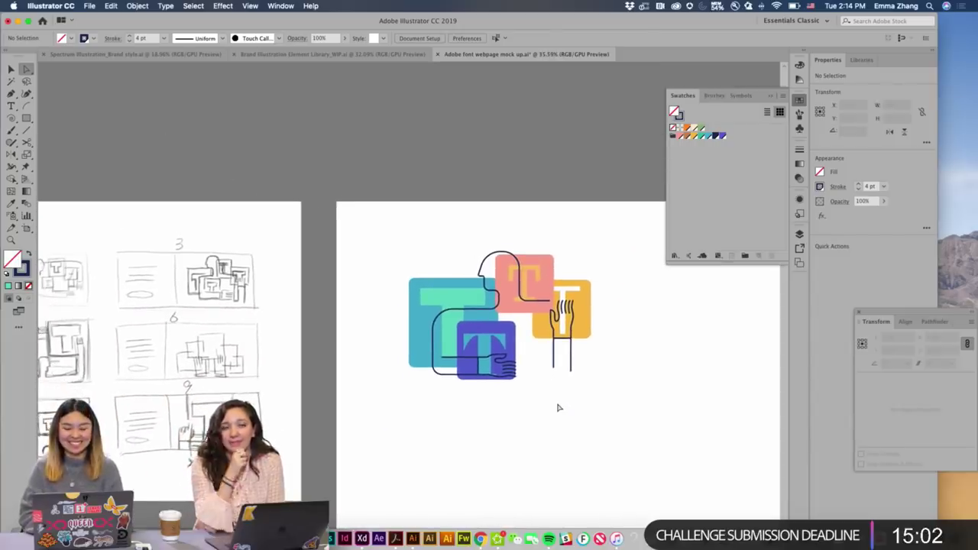
scroll(558, 407, "down", 1)
scroll(504, 390, "down", 3)
scroll(503, 390, "left", 3)
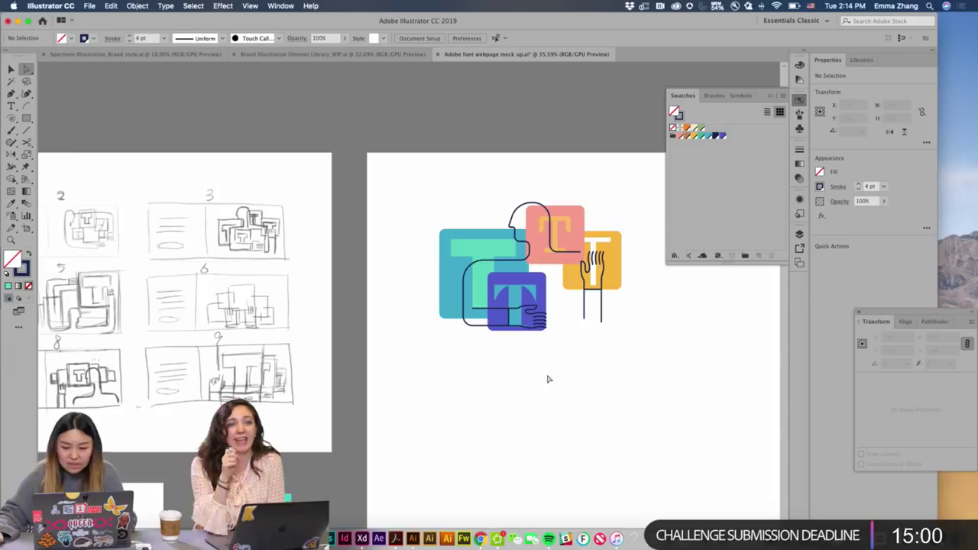
scroll(545, 364, "down", 3)
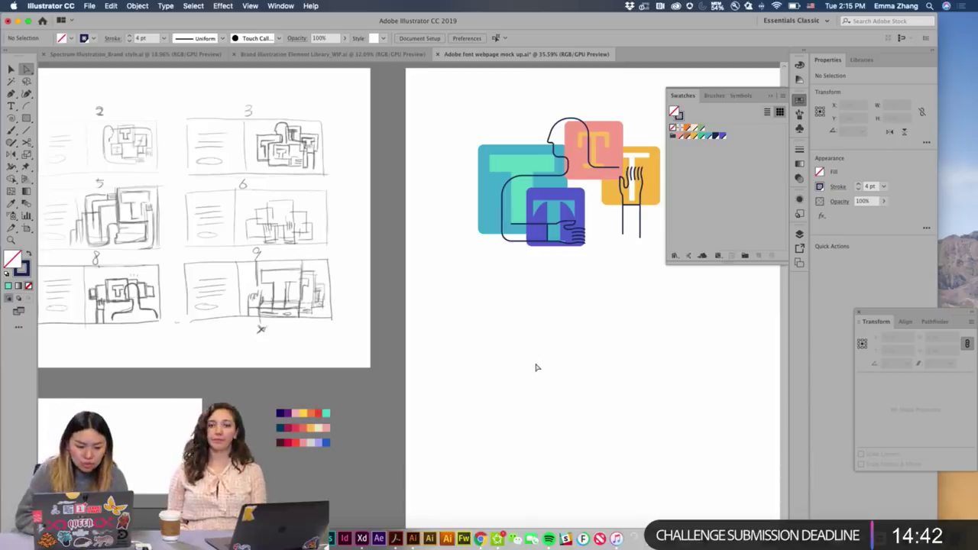
scroll(535, 367, "down", 1)
scroll(535, 368, "down", 3)
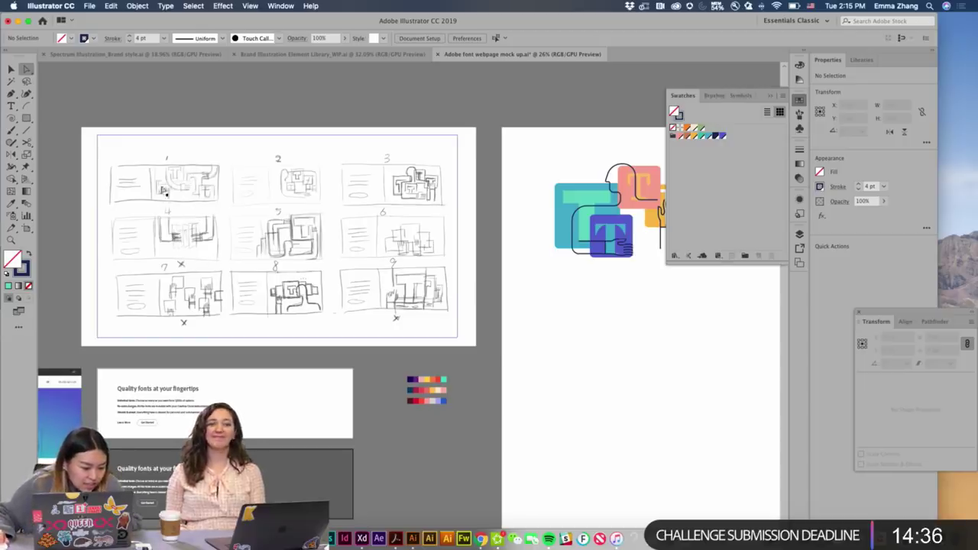
scroll(501, 259, "right", 5)
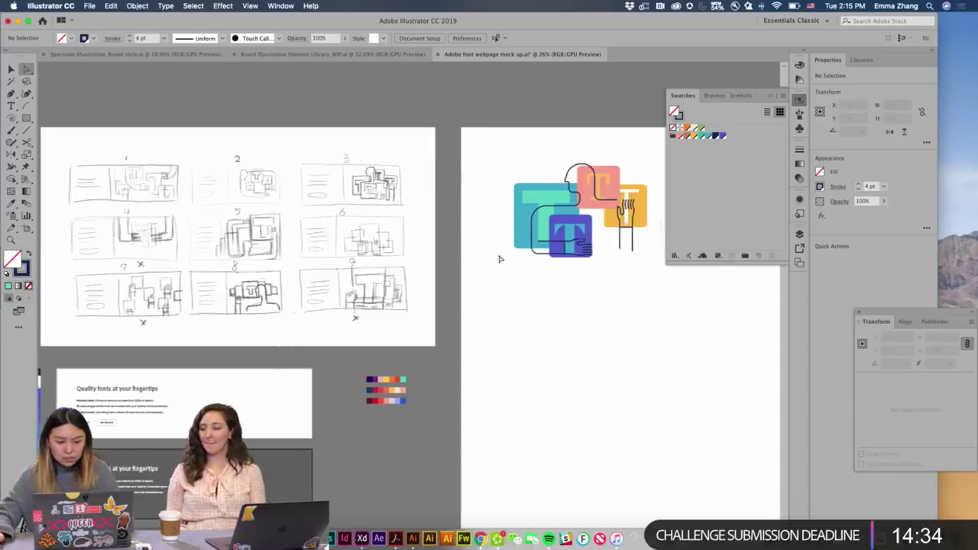
scroll(500, 259, "left", 5)
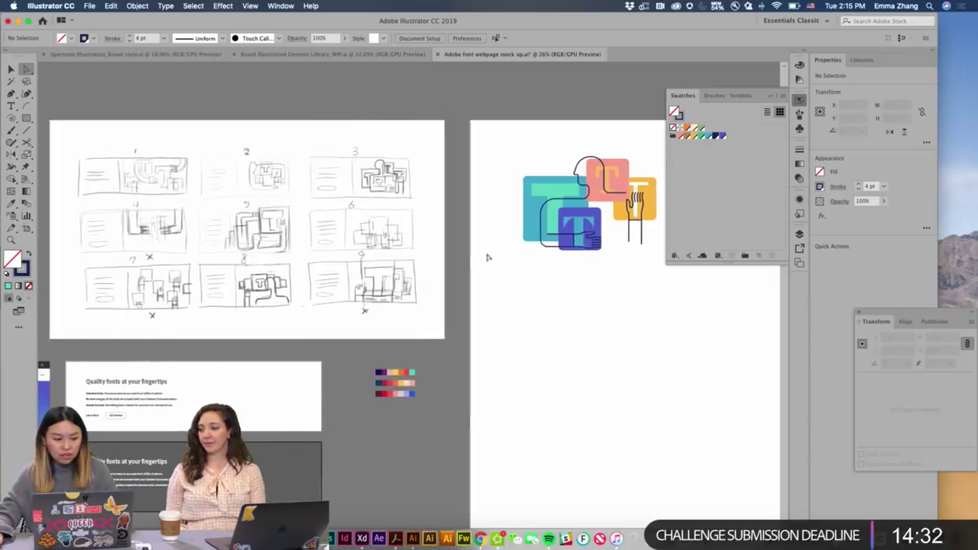
key("z")
left_click(142, 172)
mouse_move(402, 338)
left_mouse_down()
mouse_move(416, 346)
mouse_move(391, 282)
left_mouse_up()
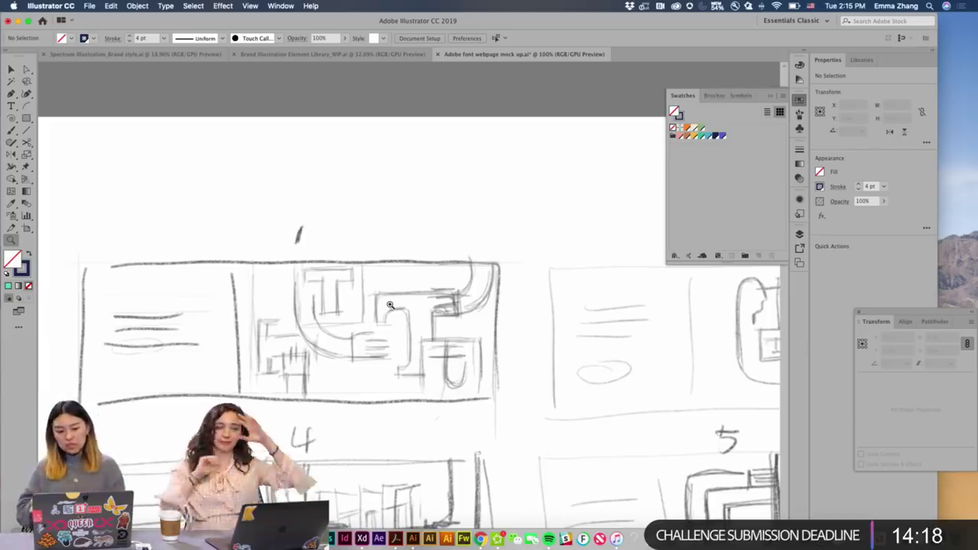
scroll(388, 305, "down", 5)
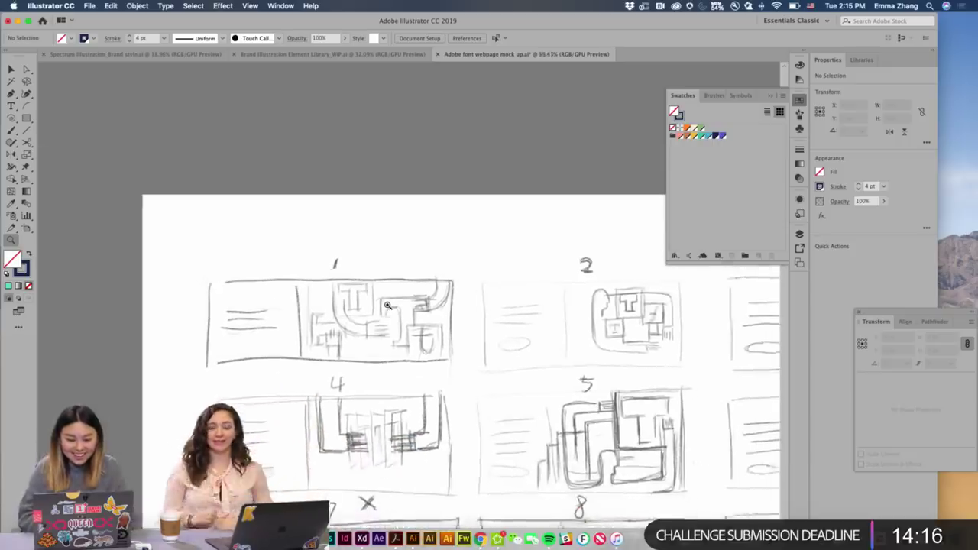
scroll(388, 305, "right", 10)
scroll(388, 305, "down", 3)
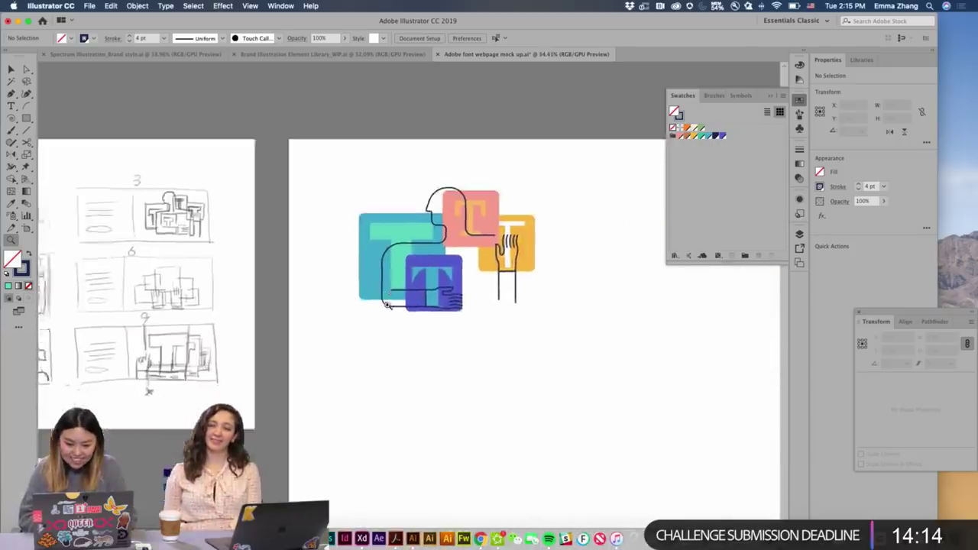
scroll(387, 305, "right", 5)
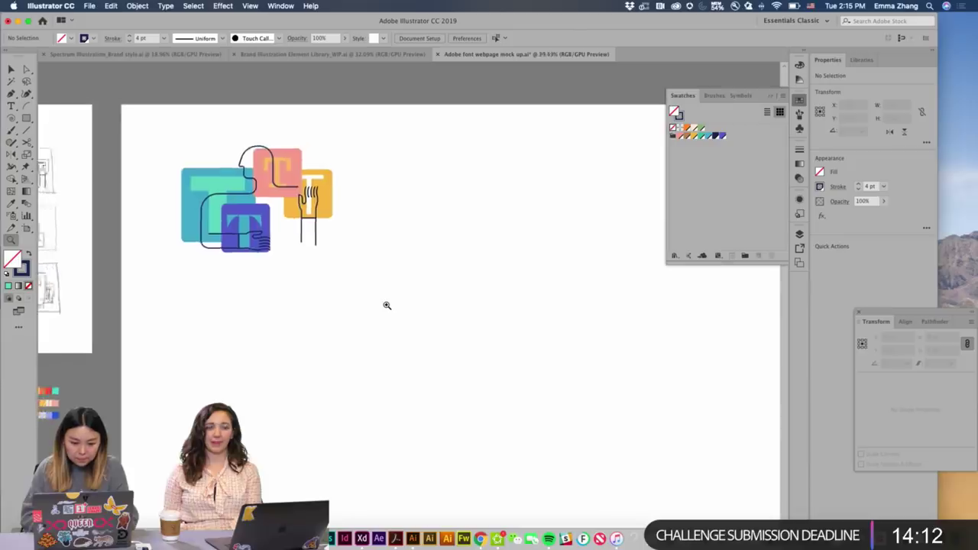
scroll(386, 305, "down", 3)
Marquee-select the whole T illustration and drag it about 1751 px toward the artboard's upper right.
key("v")
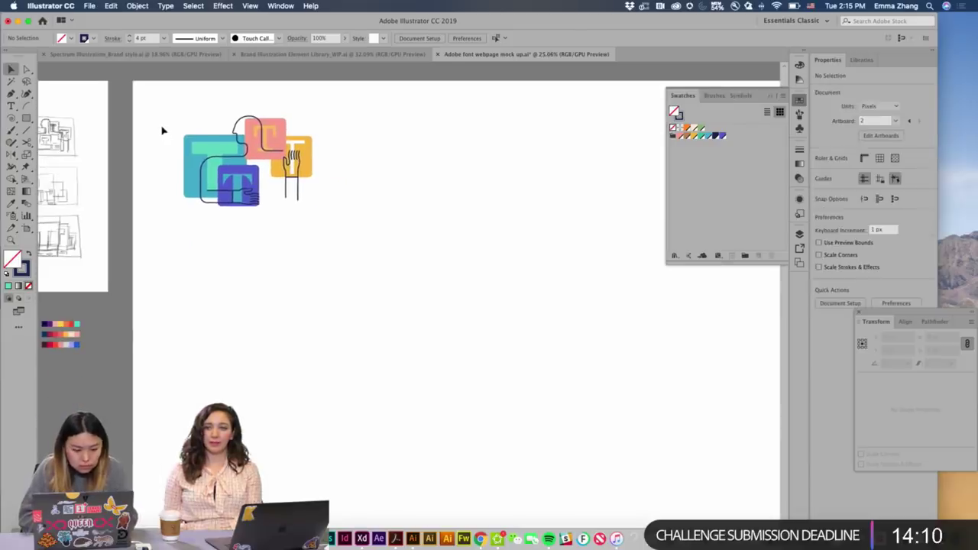
left_click_drag(161, 130, 377, 224)
left_click_drag(743, 158, 617, 160)
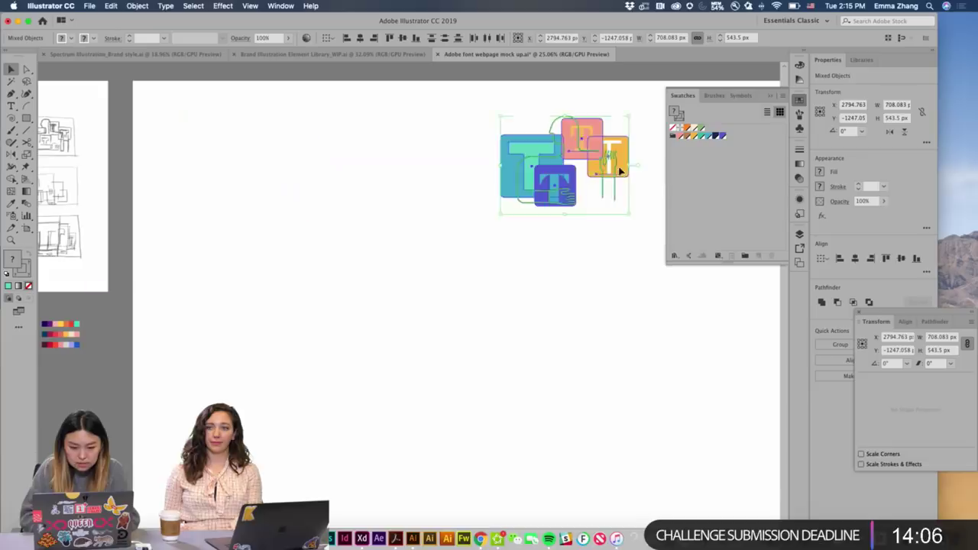
left_click(397, 239)
scroll(397, 238, "left", 5)
scroll(397, 238, "up", 2)
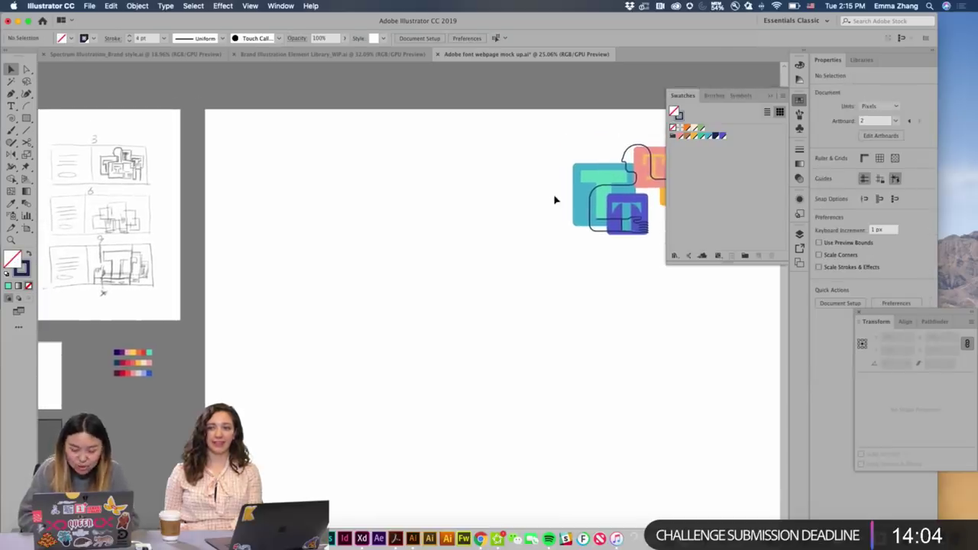
scroll(555, 199, "right", 4)
scroll(555, 200, "up", 2)
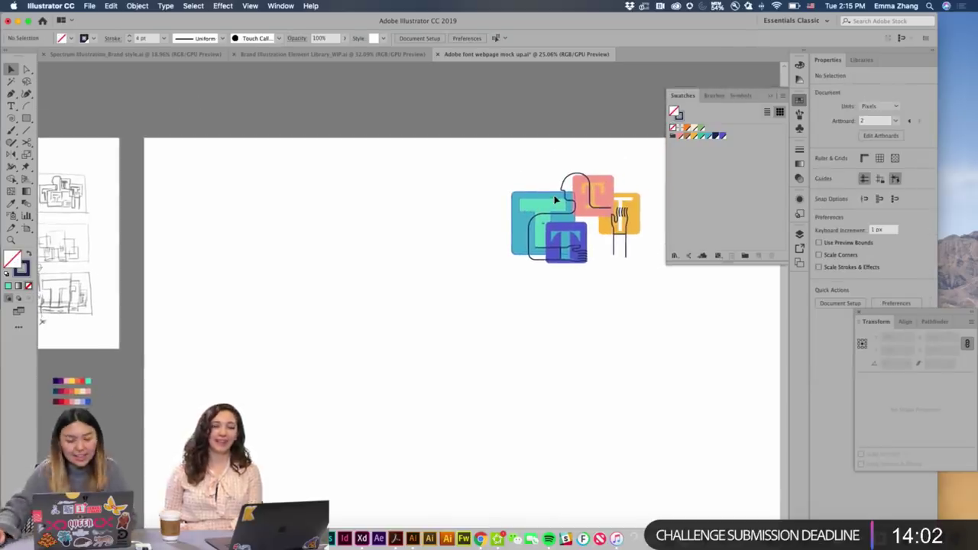
Alt-drag a copy of the teal T square to the left.
left_click(544, 203)
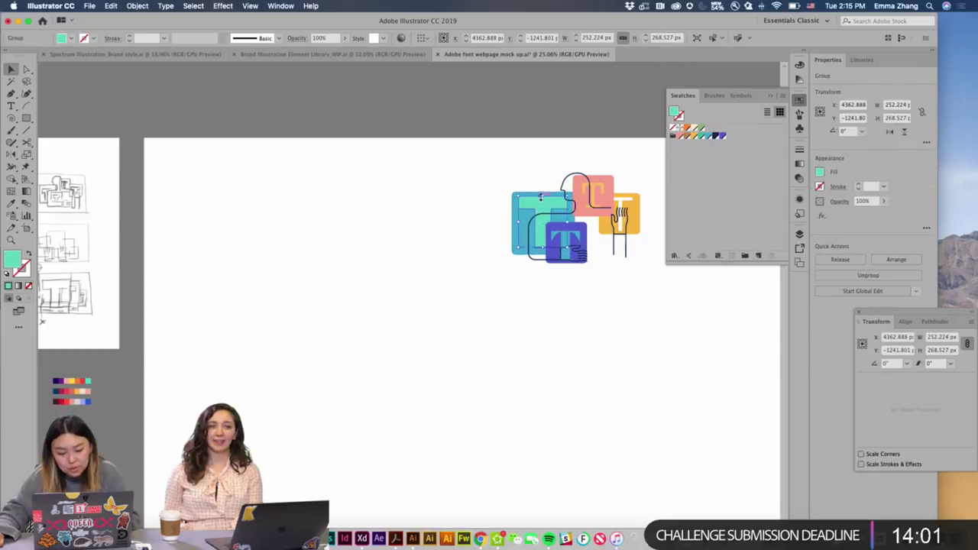
key("z")
left_click(540, 200)
scroll(558, 248, "down", 7)
scroll(557, 248, "left", 4)
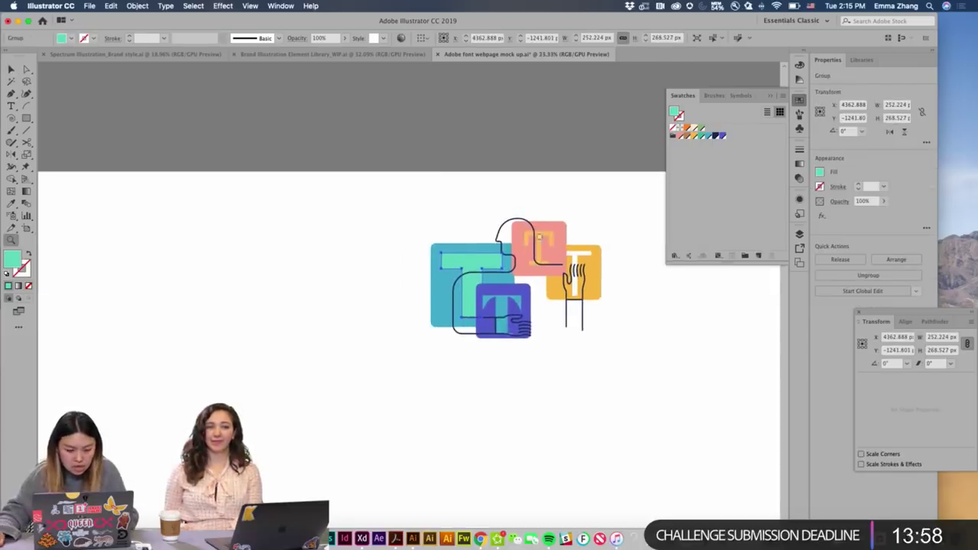
key("v")
left_click(456, 261)
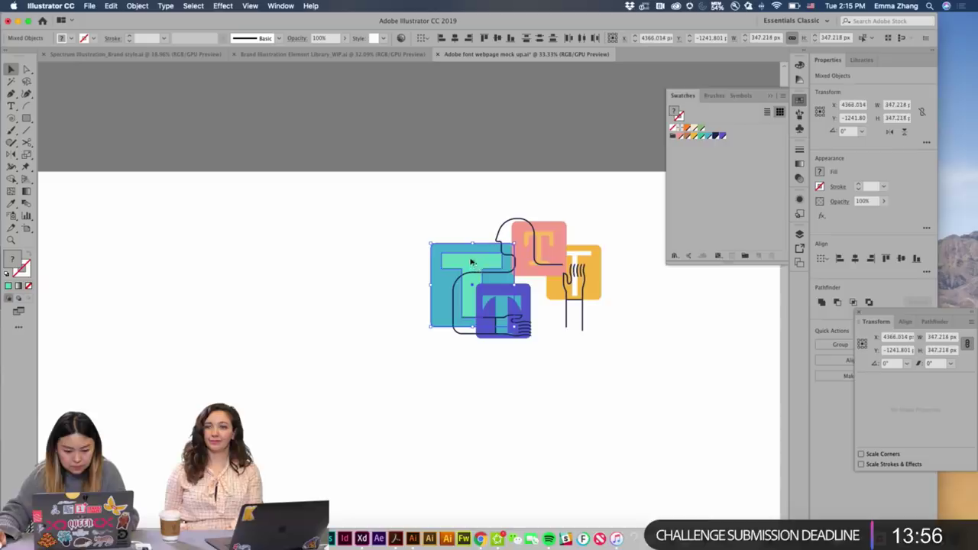
left_click_drag(457, 260, 163, 240)
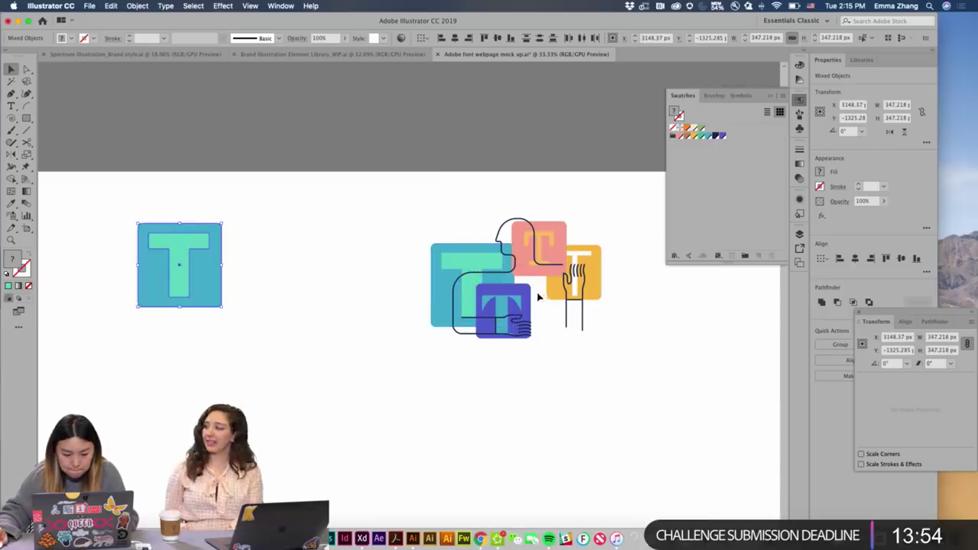
Copy the blue T square below the teal copy and convert its T letter to outlines.
left_click(537, 296)
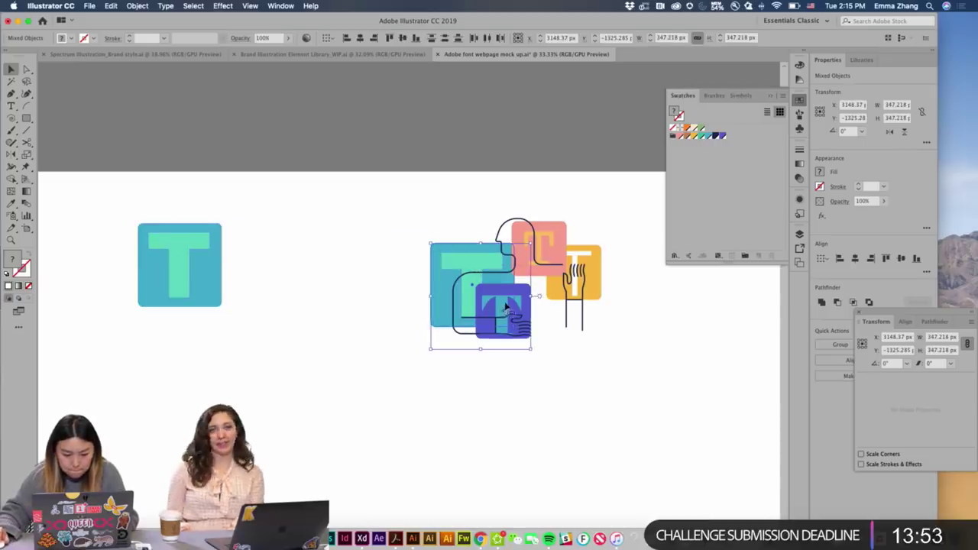
left_click(447, 301, "shift")
left_click_drag(510, 308, 270, 336)
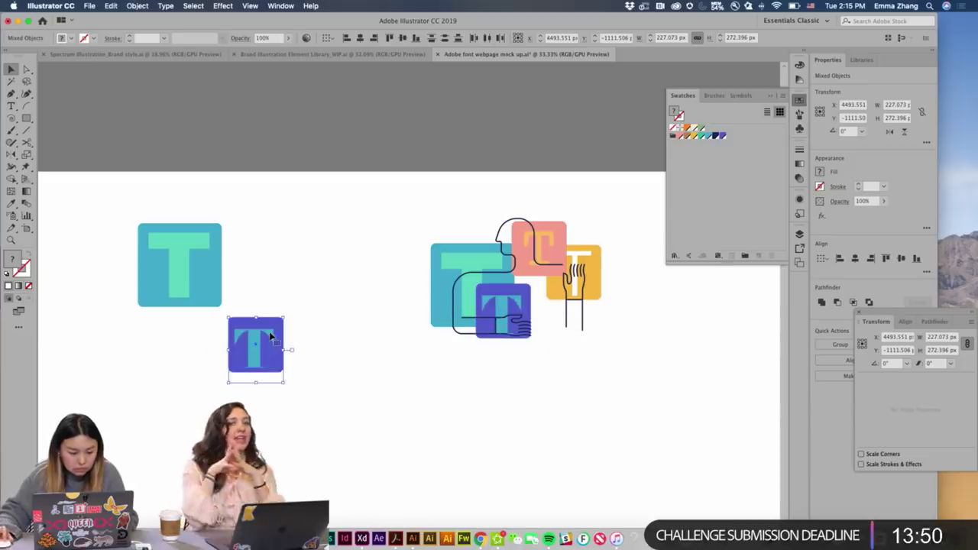
left_click(354, 284)
left_click(243, 367)
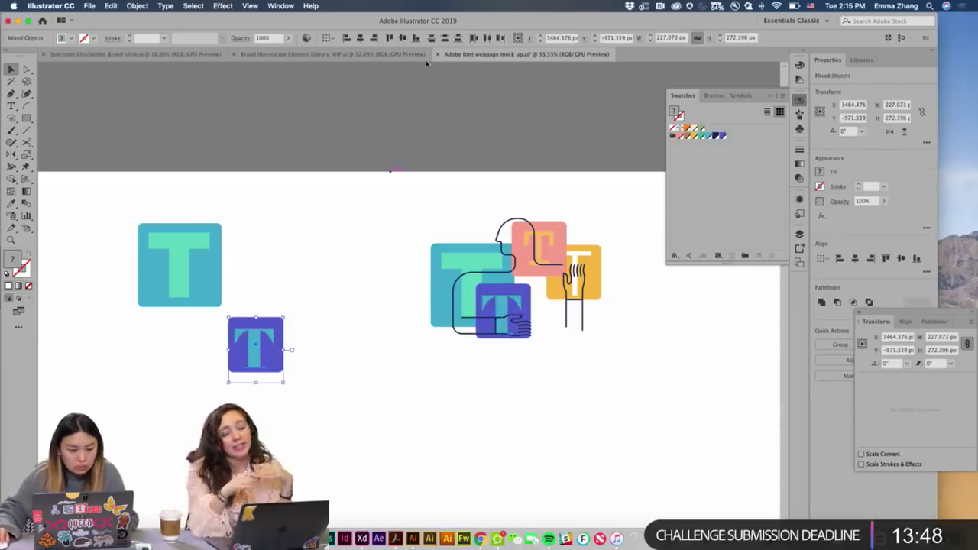
left_click(361, 252)
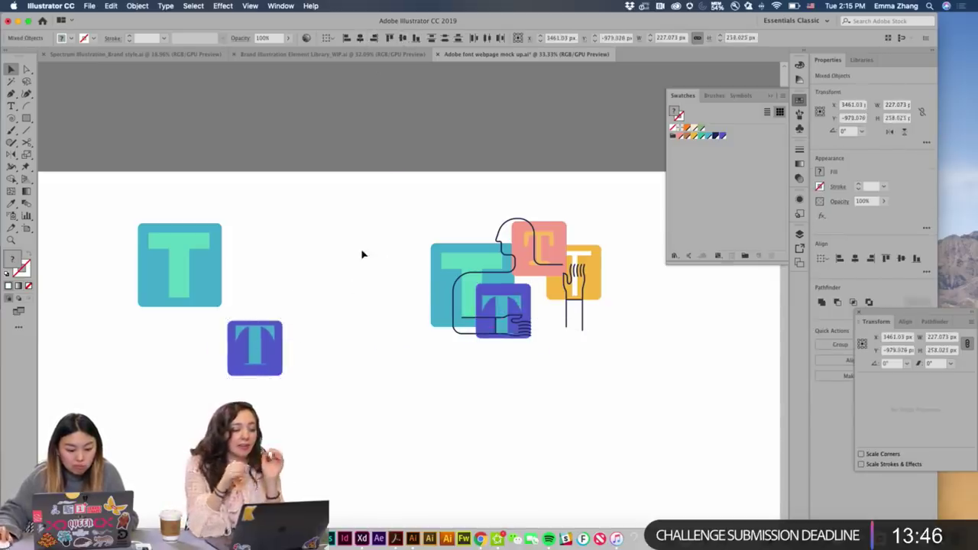
left_click(258, 345)
left_click(255, 344)
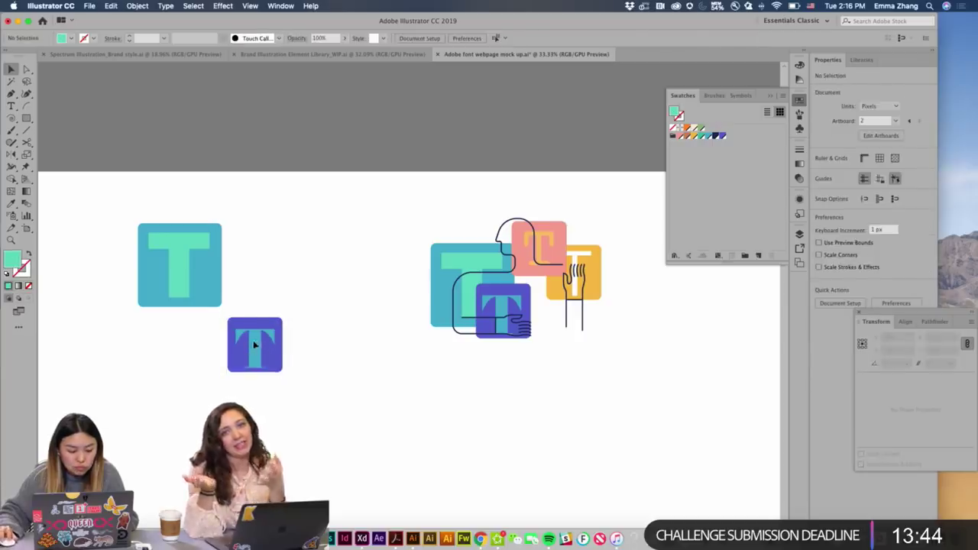
right_click(262, 339)
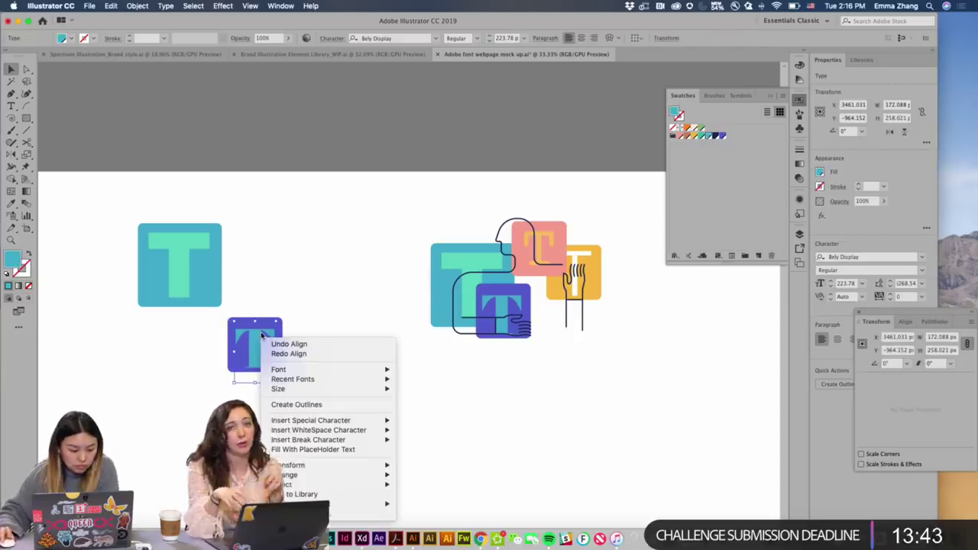
left_click(324, 404)
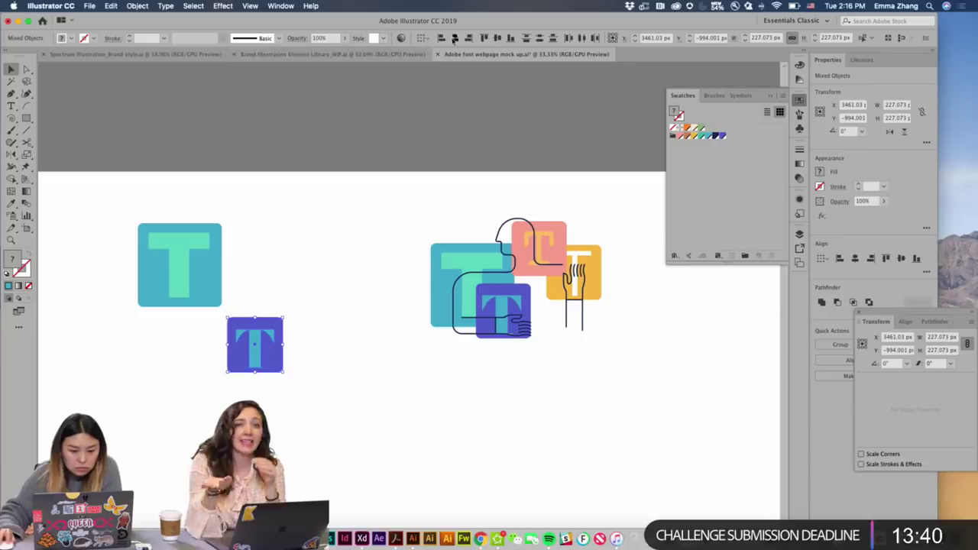
left_click(403, 199)
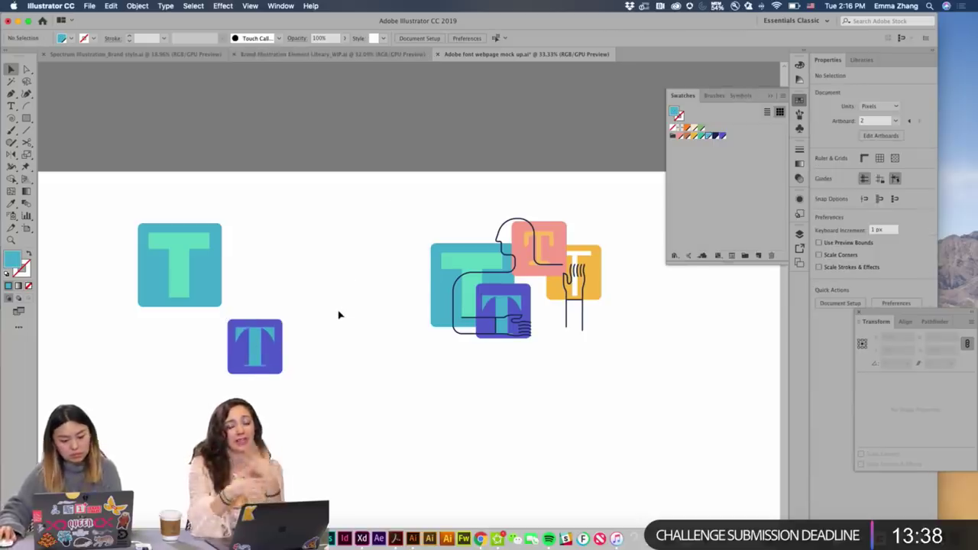
Alt-drag copies of the pink and orange T squares to join the others on the left.
left_click(556, 249)
left_click(563, 241, "shift")
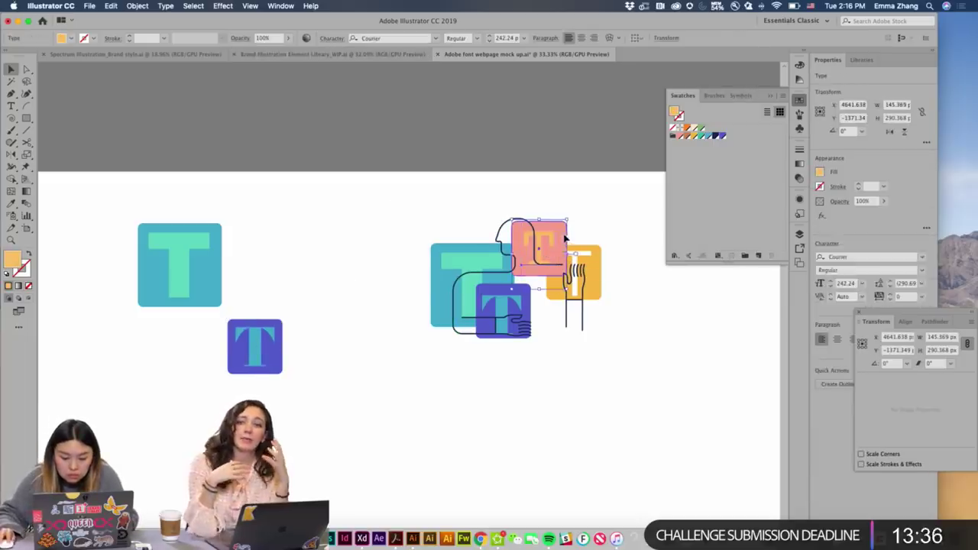
left_click_drag(564, 242, 307, 257)
left_click(587, 260)
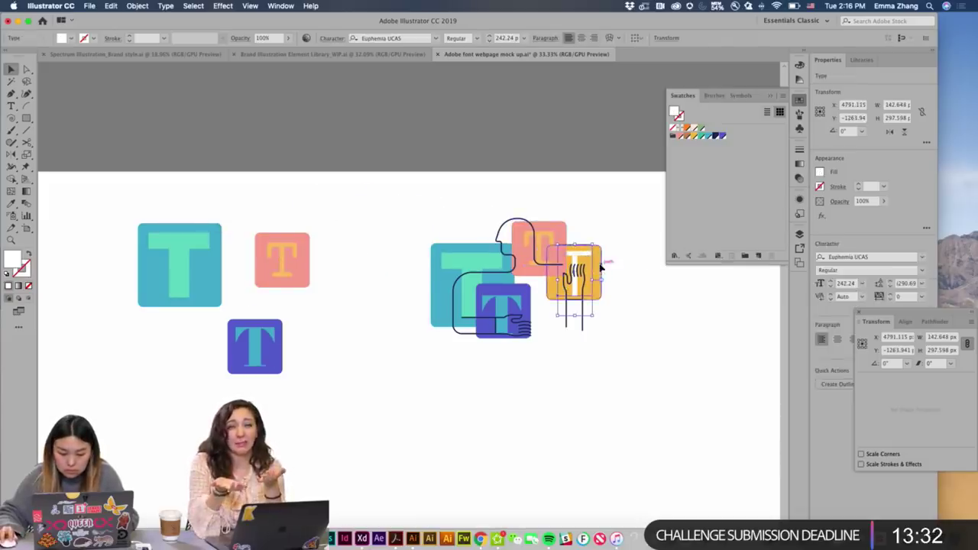
left_click_drag(600, 266, 358, 326)
left_click(345, 253)
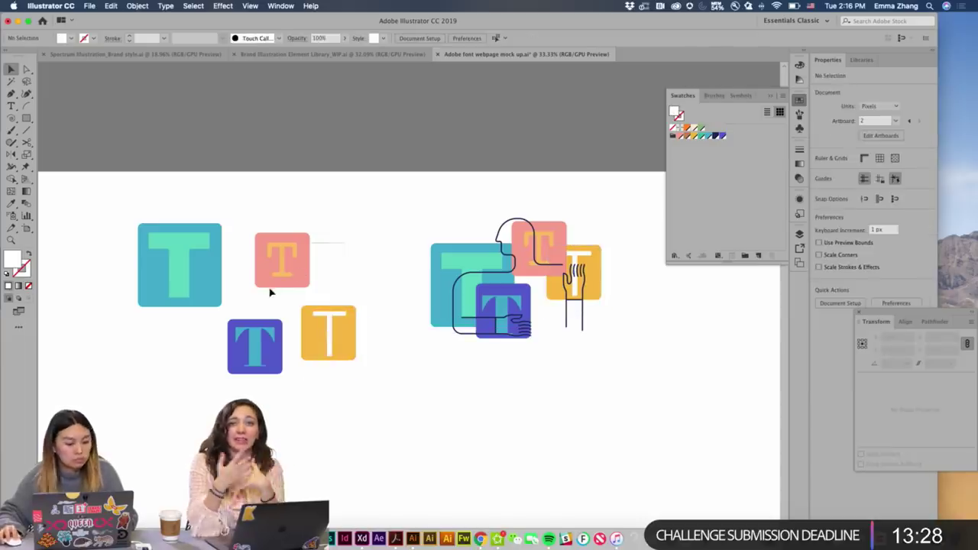
left_click(279, 267)
left_click(328, 273)
Move all four T square copies together into their final cluster.
scroll(329, 272, "left", 10)
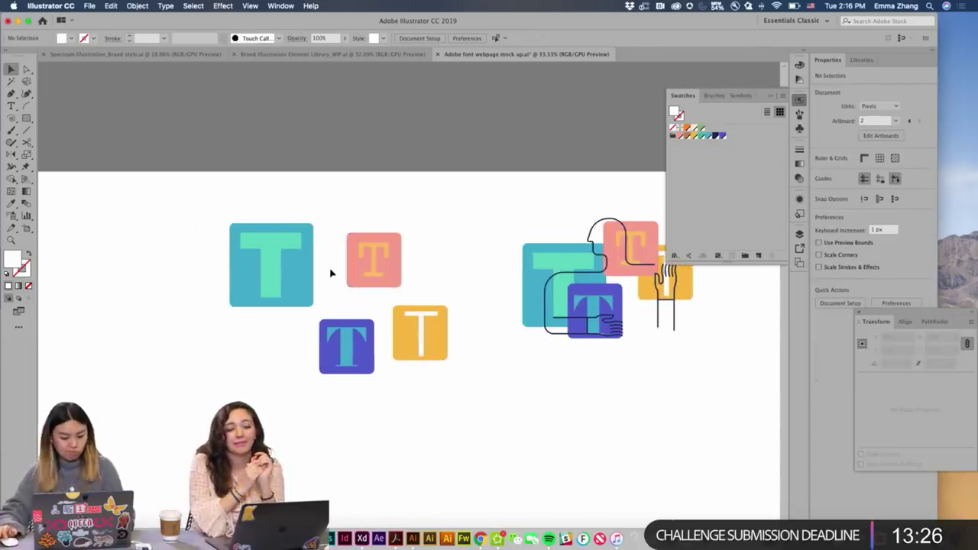
scroll(330, 272, "left", 1)
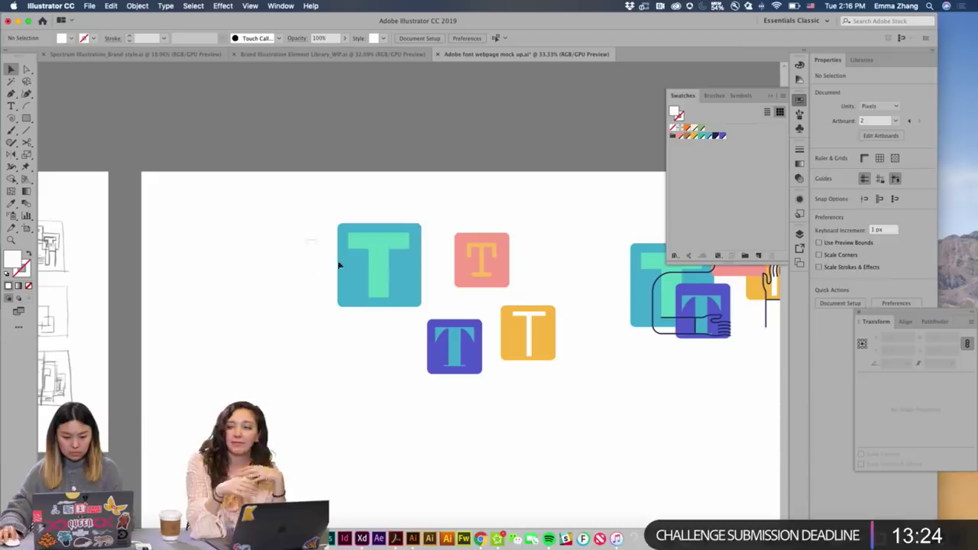
left_click(375, 301)
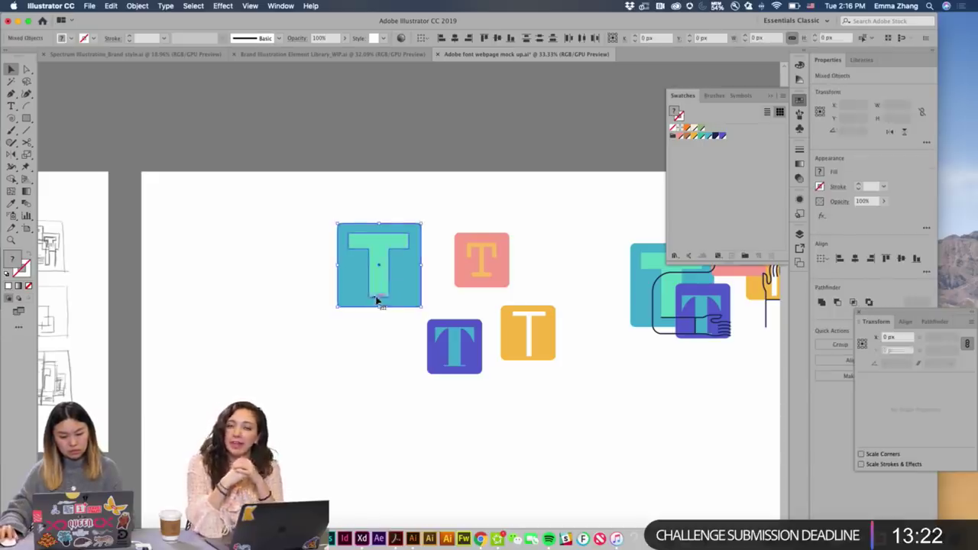
scroll(365, 336, "left", 5)
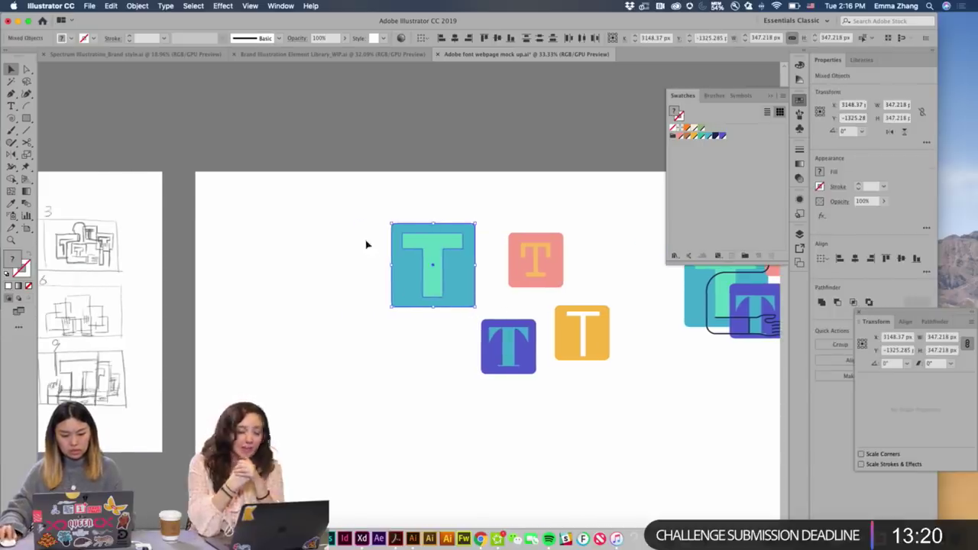
left_click_drag(367, 245, 516, 340)
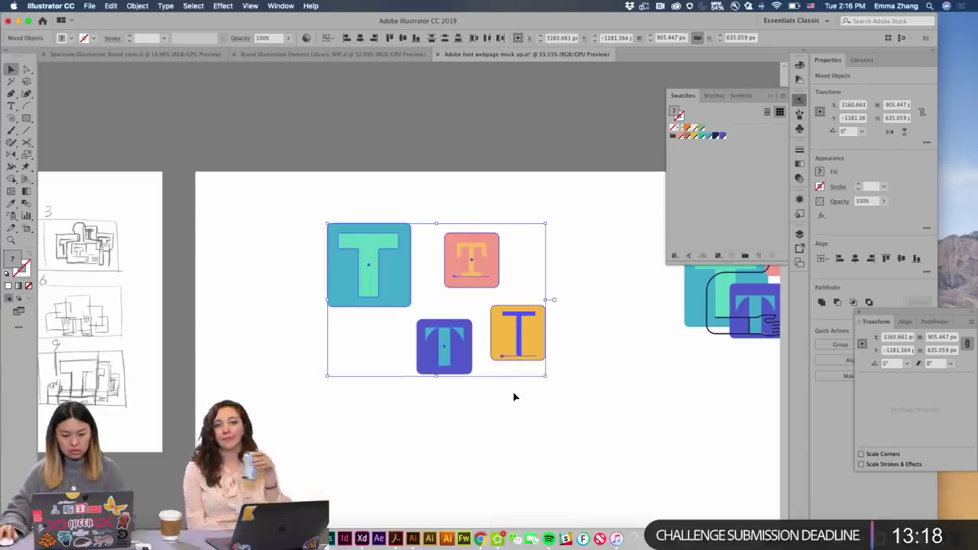
left_click(515, 396)
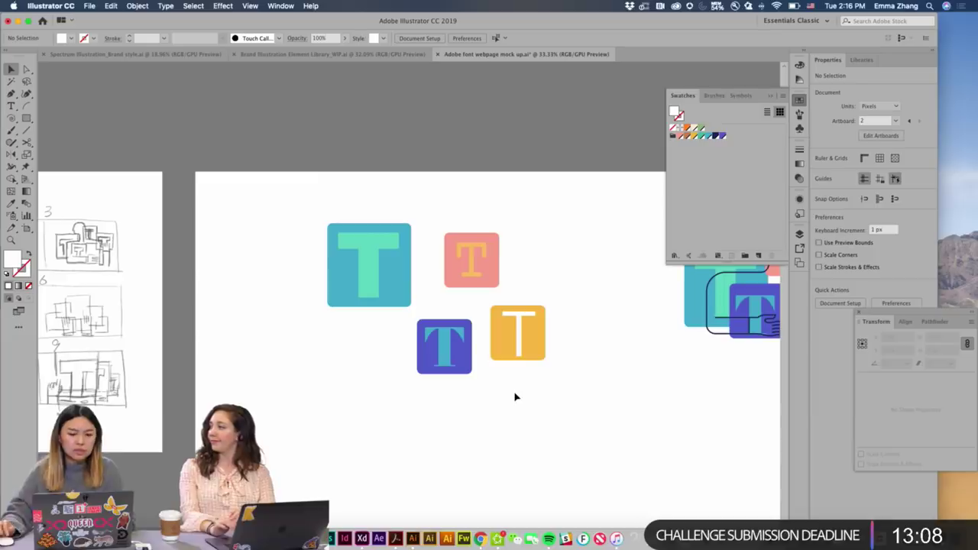
Scroll the canvas sideways past the sketch artboard until the four T squares and hand artwork show.
scroll(515, 396, "left", 10)
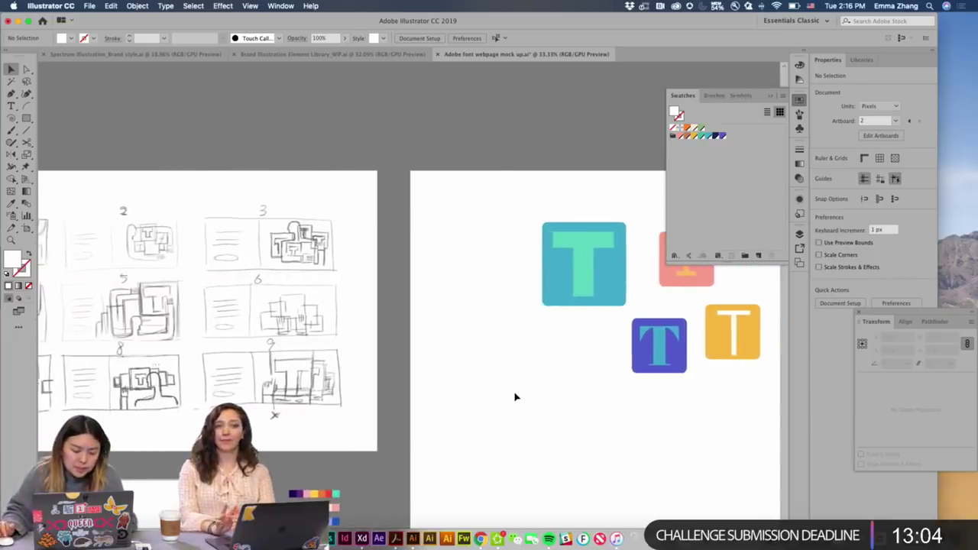
scroll(515, 397, "left", 6)
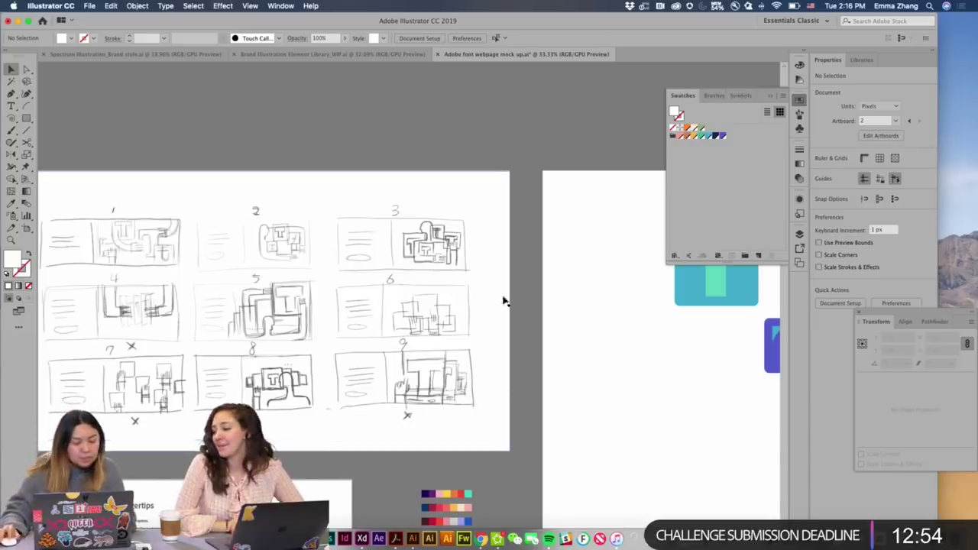
scroll(511, 319, "right", 3)
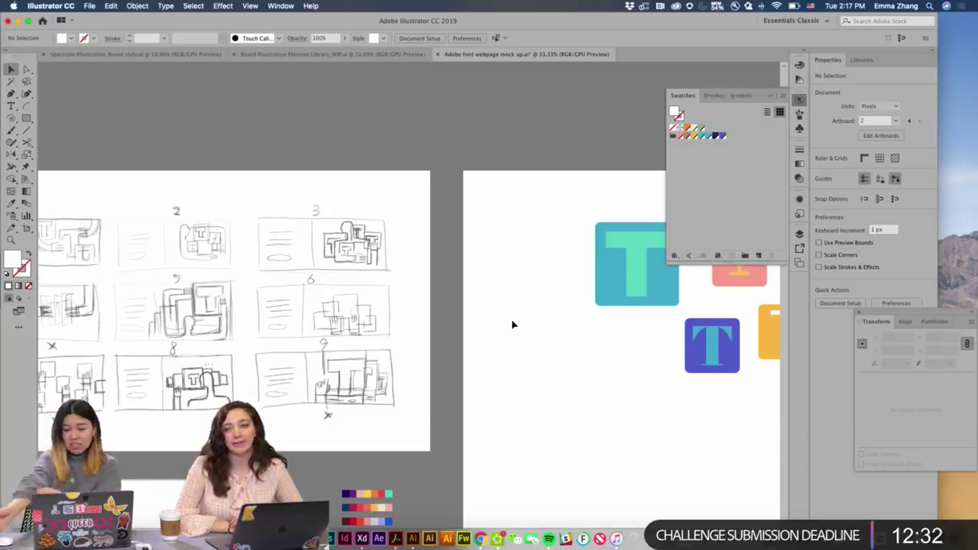
scroll(543, 349, "right", 3)
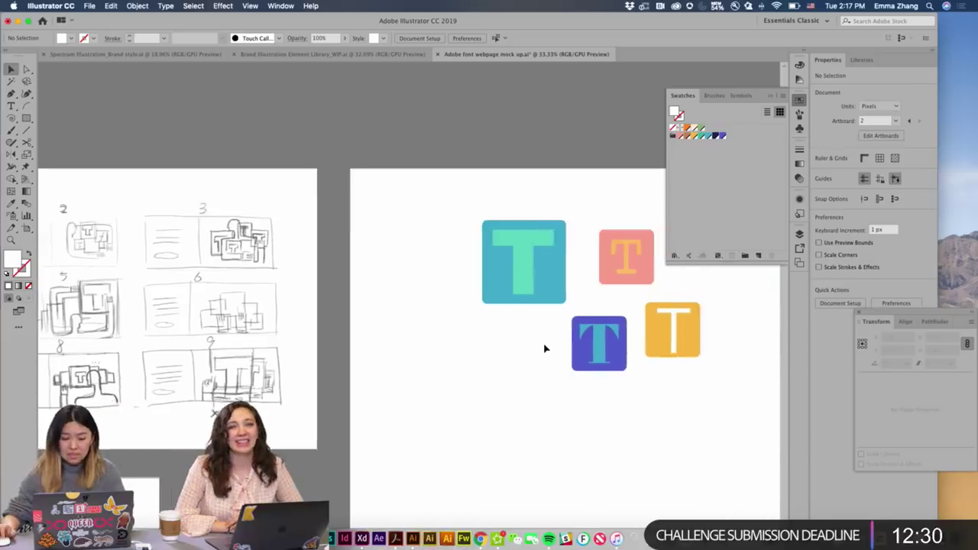
scroll(538, 348, "left", 5)
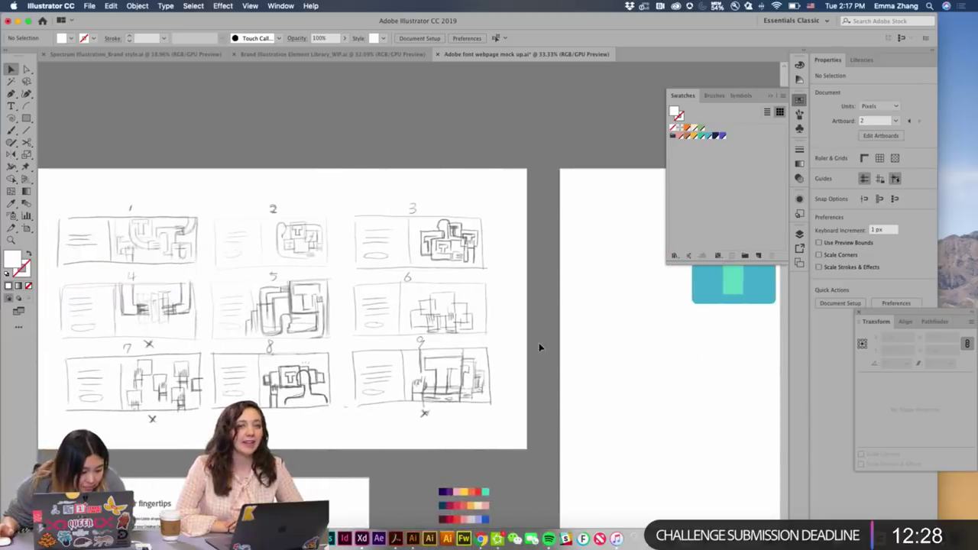
scroll(539, 348, "right", 15)
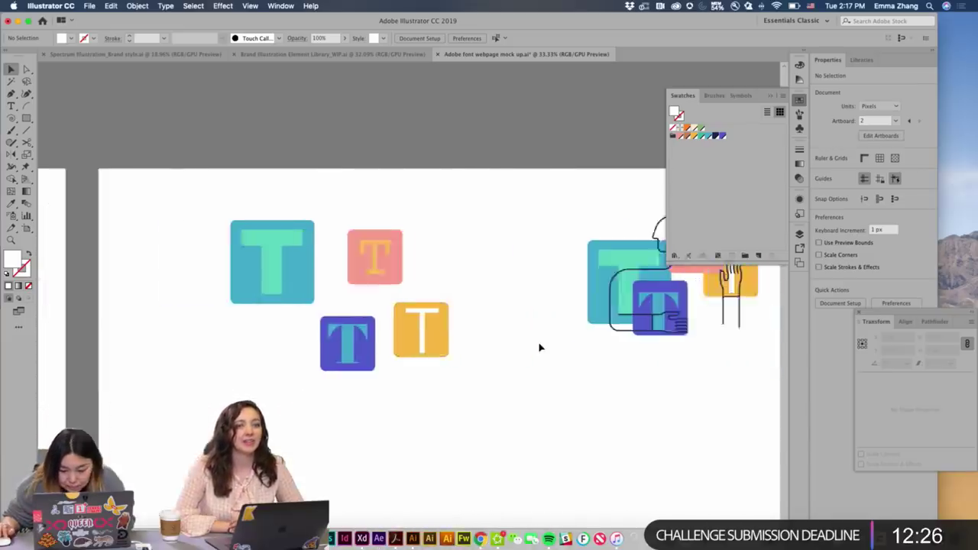
Move a hand over the plain T squares and place a copy near the pink T.
left_click(638, 317)
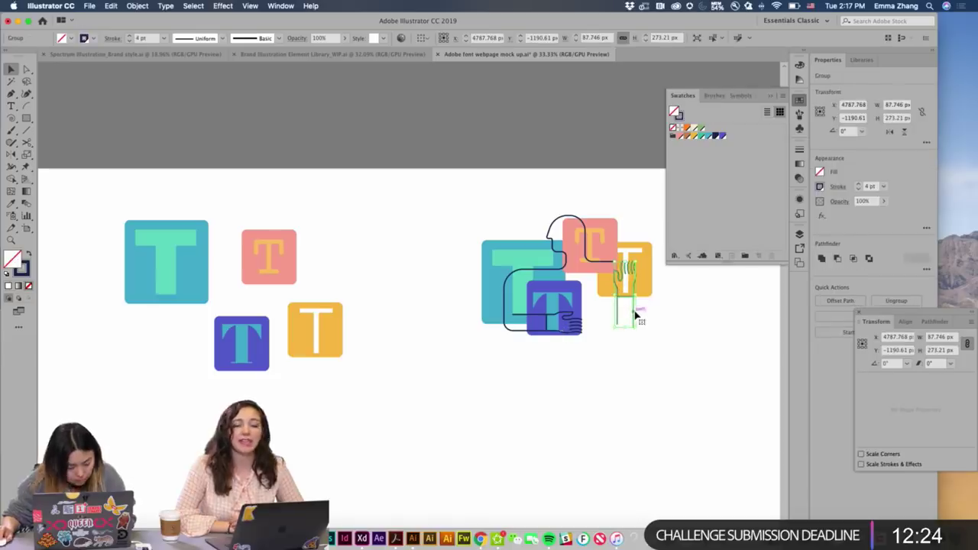
left_click_drag(638, 317, 195, 144)
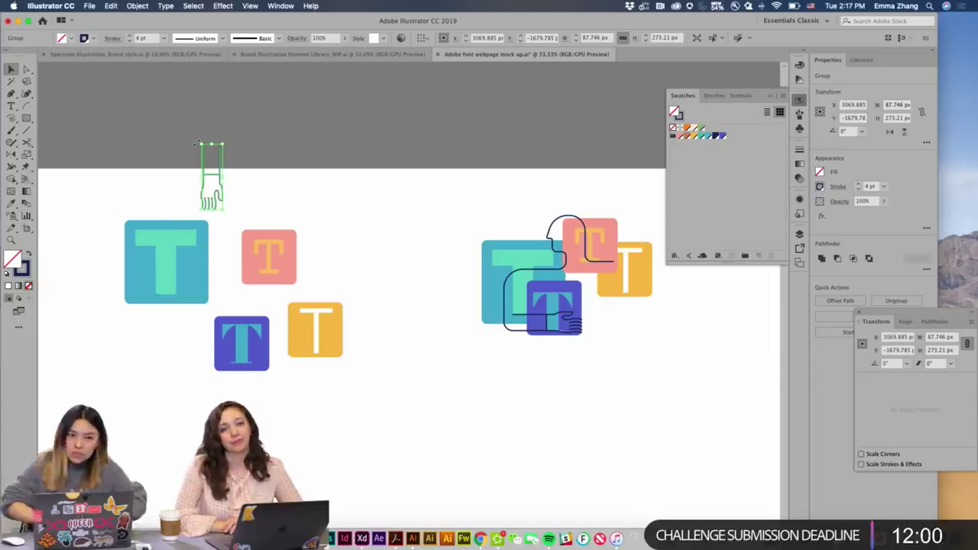
left_click(246, 194)
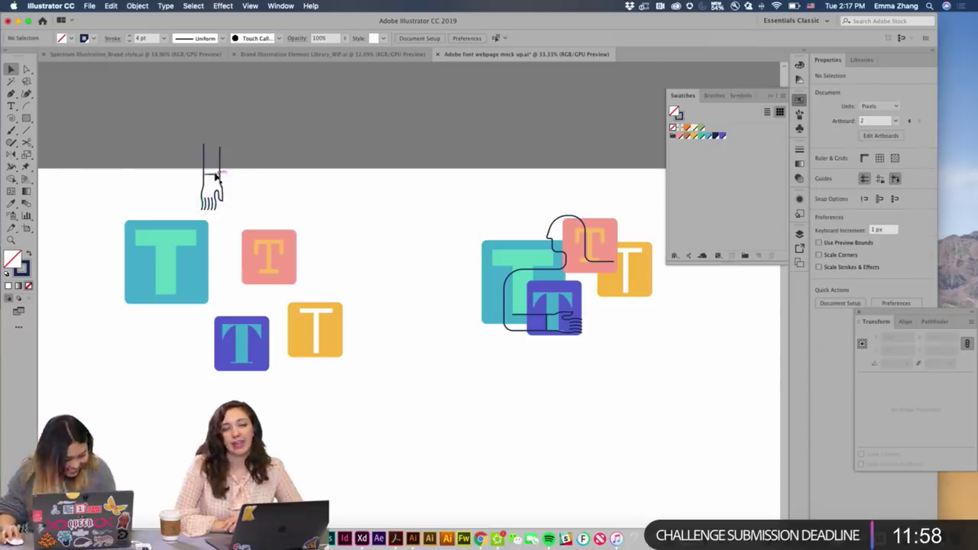
left_click_drag(211, 179, 120, 323)
left_click(201, 410)
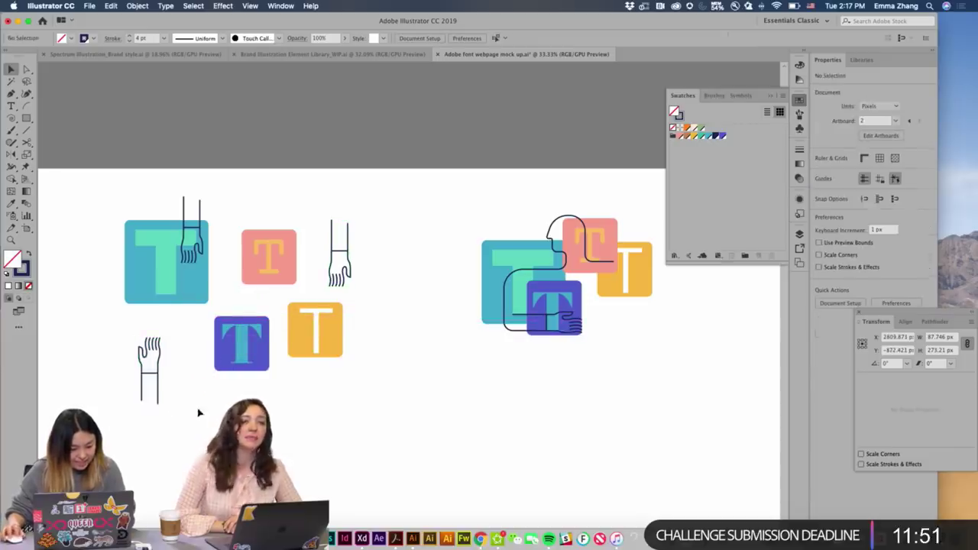
Reflect the hand beside the pink T across the vertical axis.
left_click(340, 267)
right_click(344, 267)
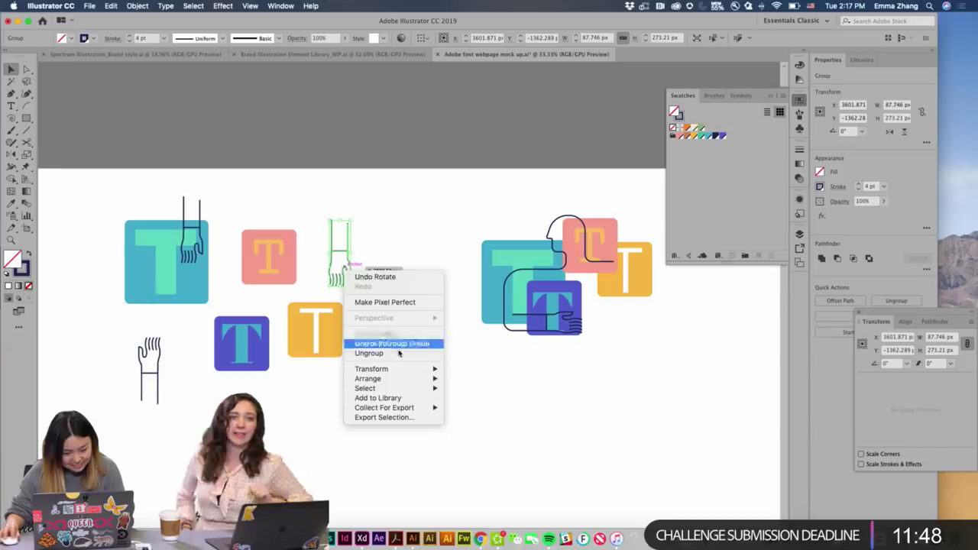
mouse_move(405, 370)
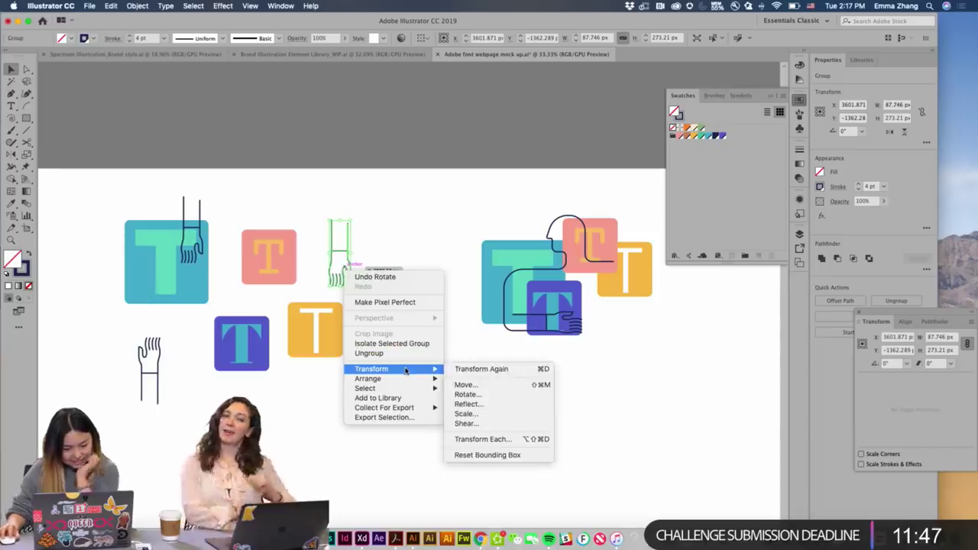
left_click(474, 404)
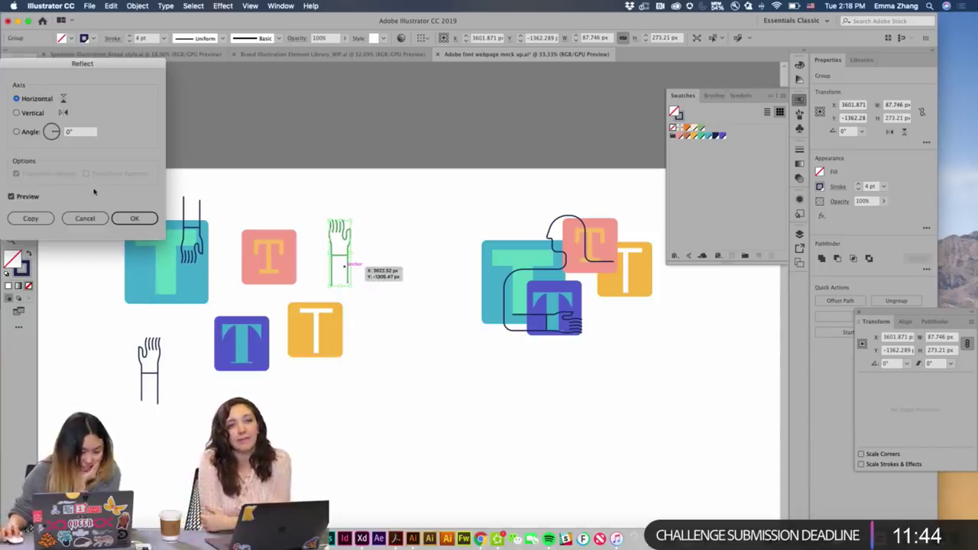
left_click(34, 113)
left_click(146, 221)
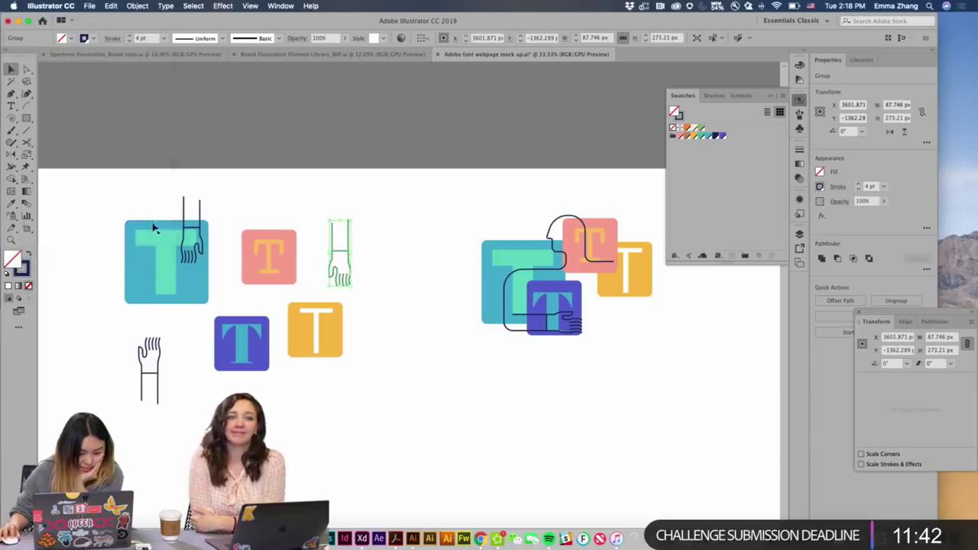
left_click(372, 328)
Centre a hand over the teal T, nudge the pink T's hand left, and set one along the teal T's lower edge.
scroll(369, 320, "left", 5)
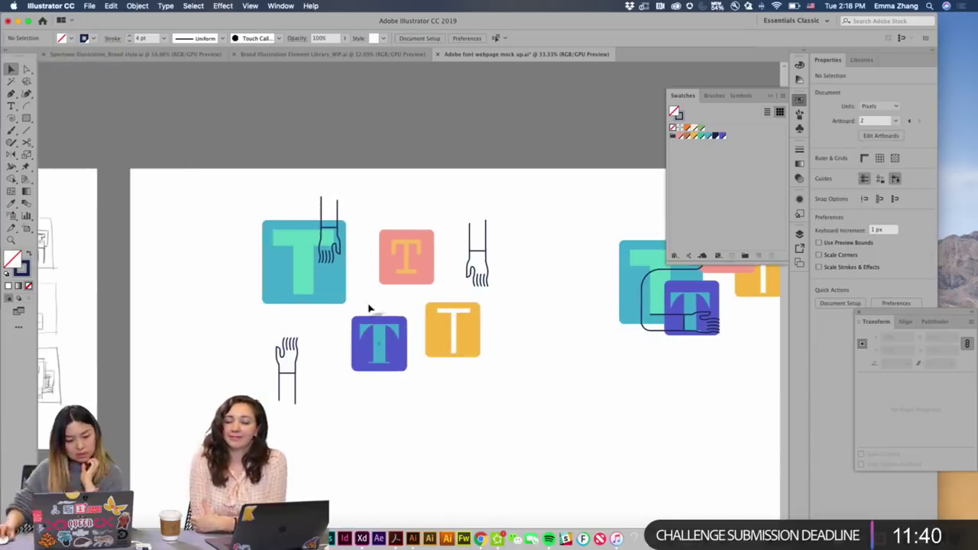
left_click_drag(336, 243, 313, 239)
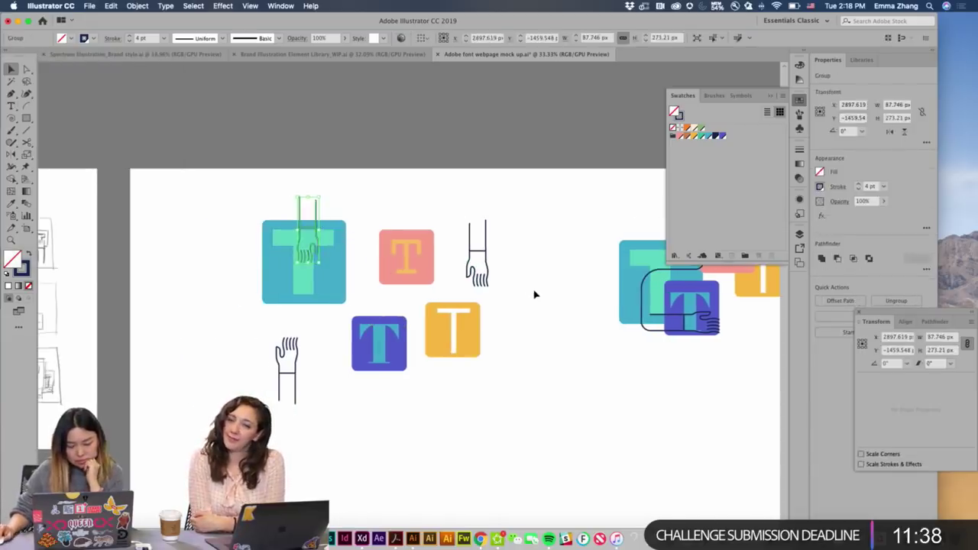
mouse_move(493, 283)
left_mouse_down()
mouse_move(501, 284)
mouse_move(483, 283)
left_mouse_up()
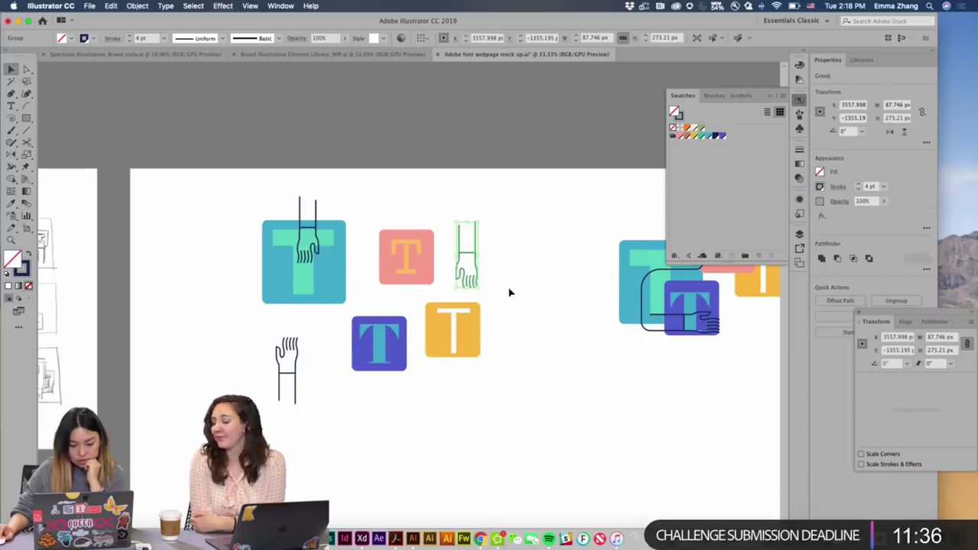
scroll(510, 292, "left", 2)
left_click(551, 342)
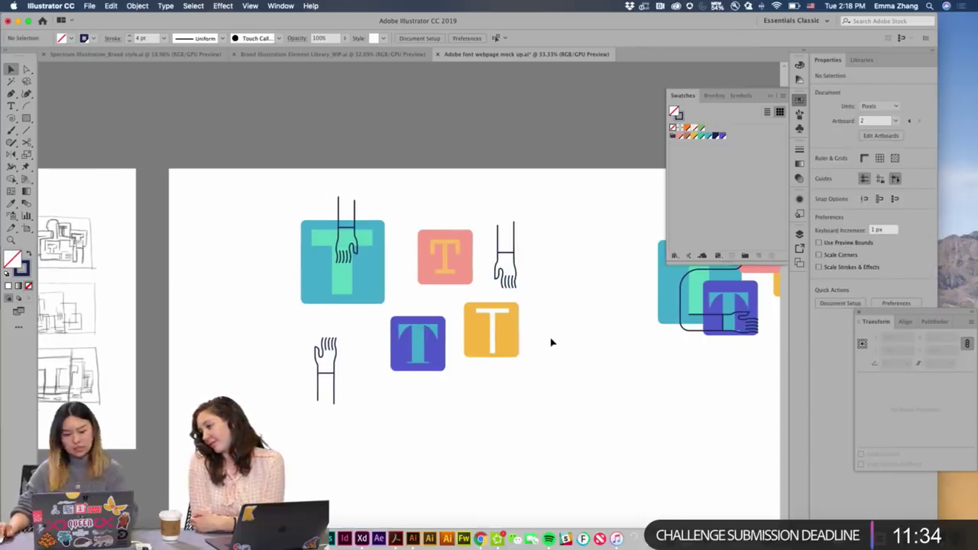
scroll(551, 342, "down", 4)
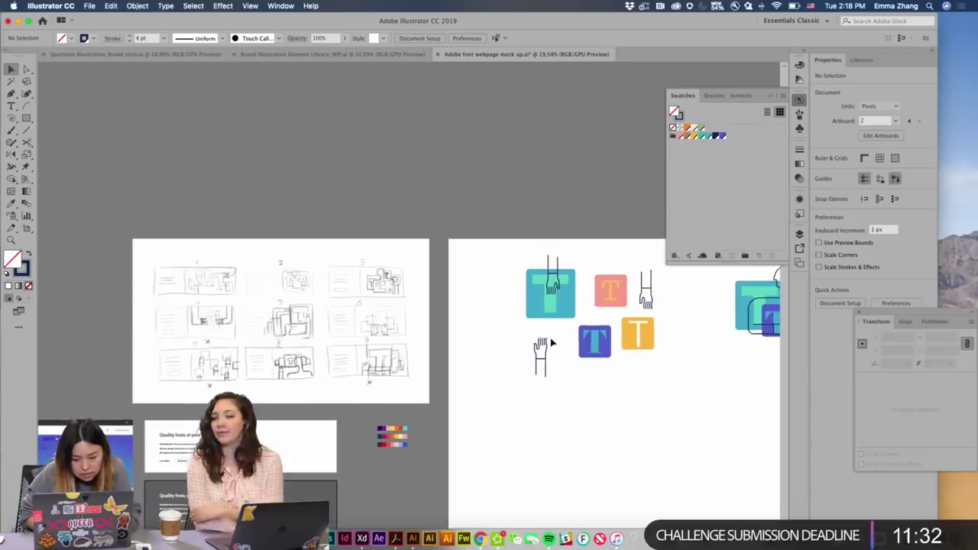
scroll(484, 320, "down", 2)
scroll(485, 320, "right", 1)
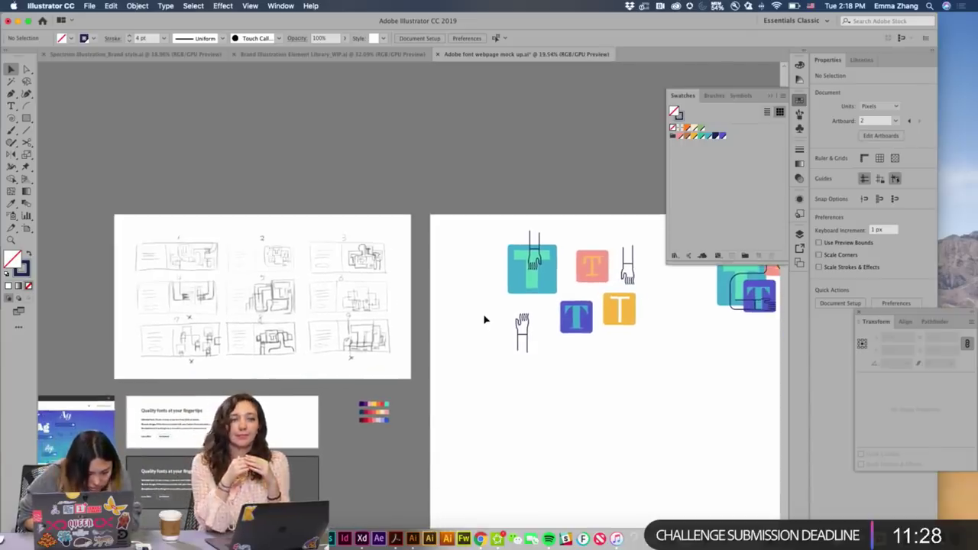
left_click_drag(533, 268, 559, 302)
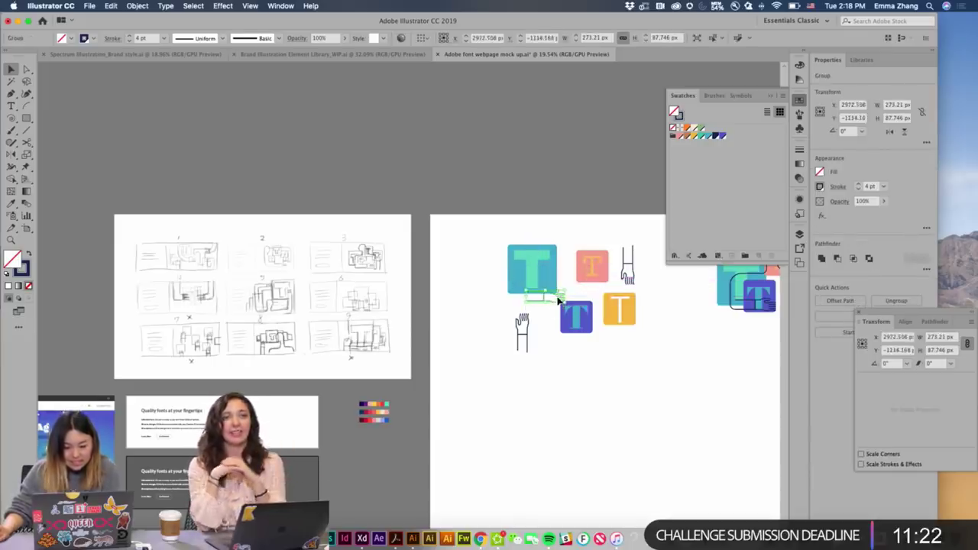
Stretch the arm line left and add a vertical segment going up with the Pen tool.
key("a")
left_click_drag(527, 305, 488, 305)
key("p")
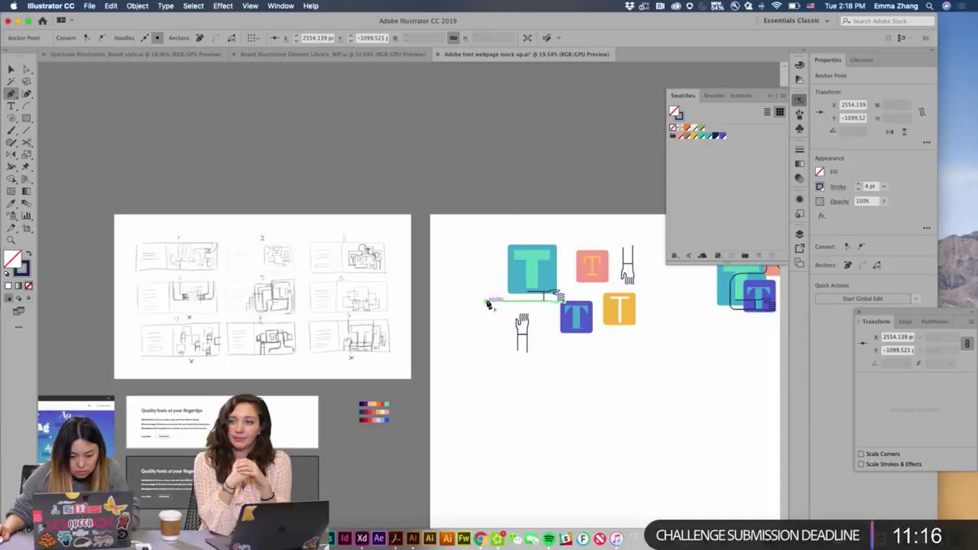
left_click(489, 304)
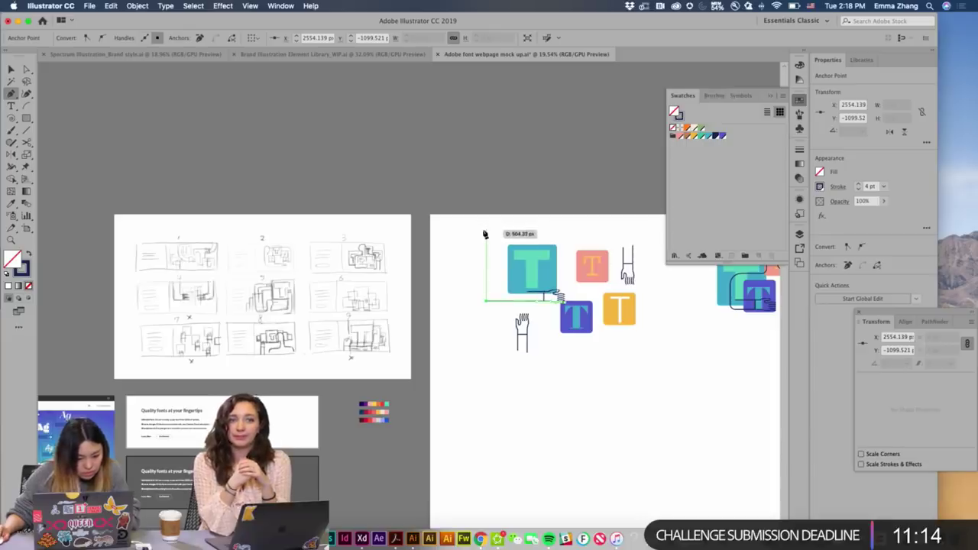
left_click(486, 234)
Zoom in and reposition one of the arm's anchor points.
key("z")
left_click(542, 289)
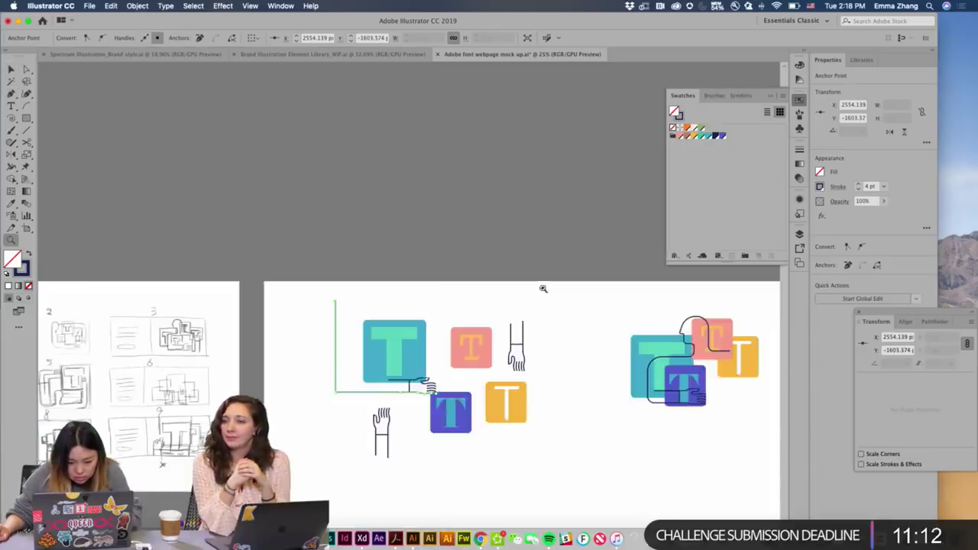
key("v")
scroll(527, 306, "down", 5)
left_click(499, 364)
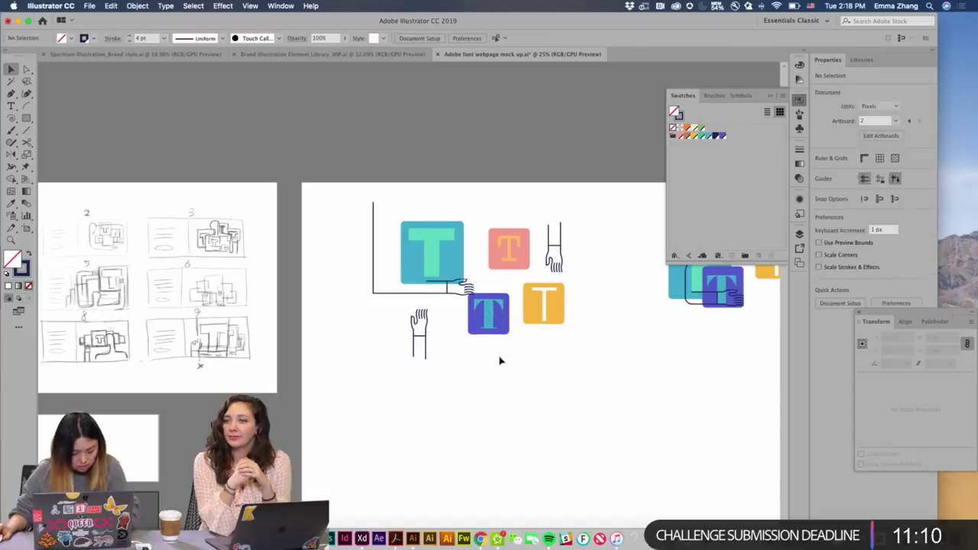
key("a")
left_click_drag(428, 284, 463, 290)
left_click(448, 341)
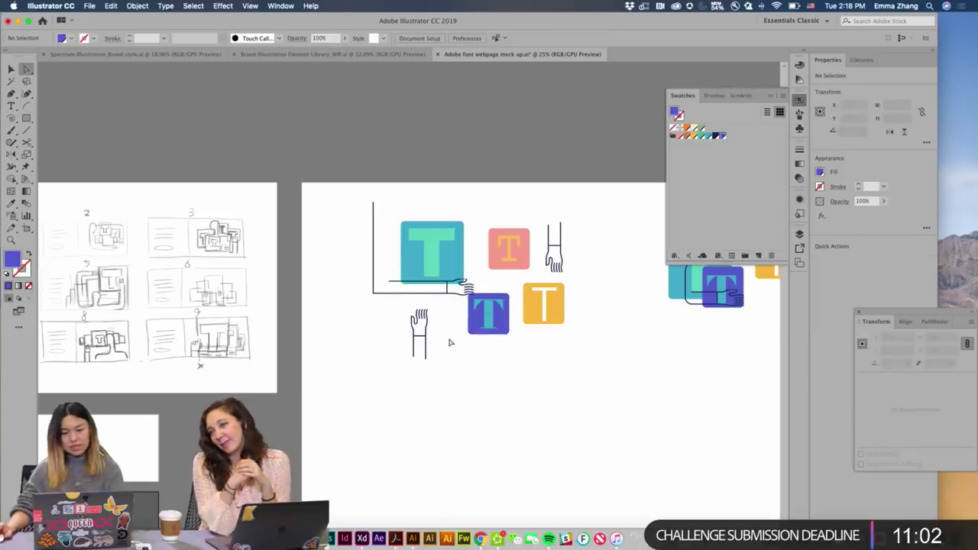
Round the arm's corner into a smooth curve with the live corner widget.
left_click(434, 291)
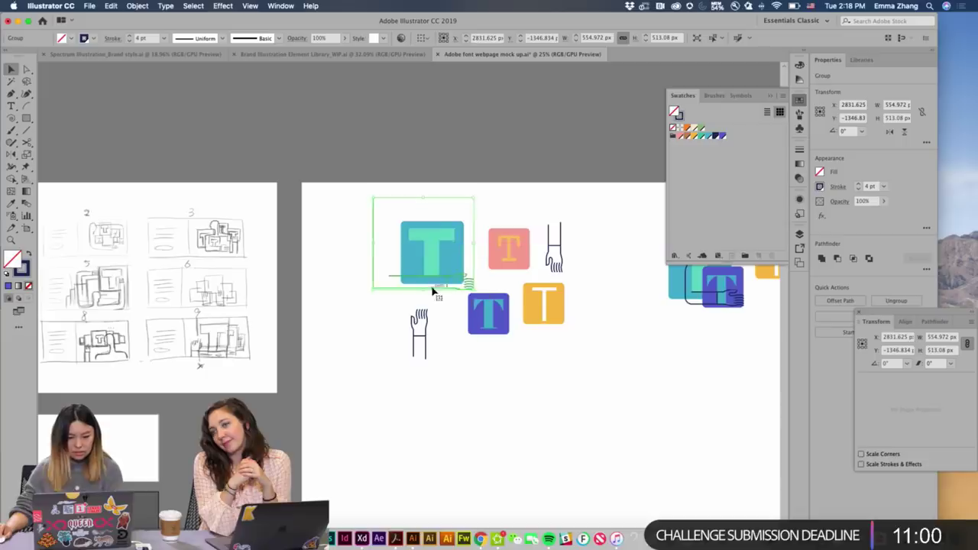
key("a")
left_click(375, 287)
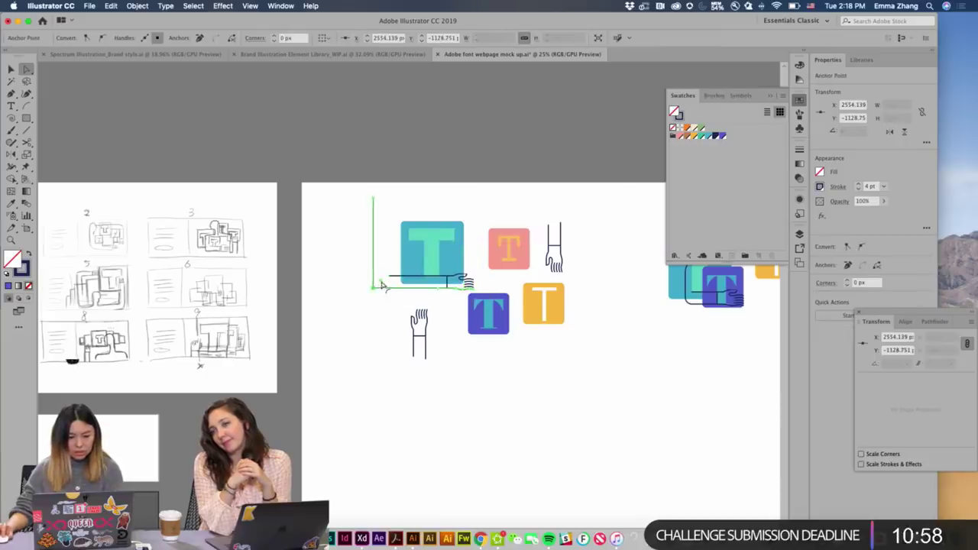
left_click_drag(382, 286, 419, 279)
left_click(548, 352)
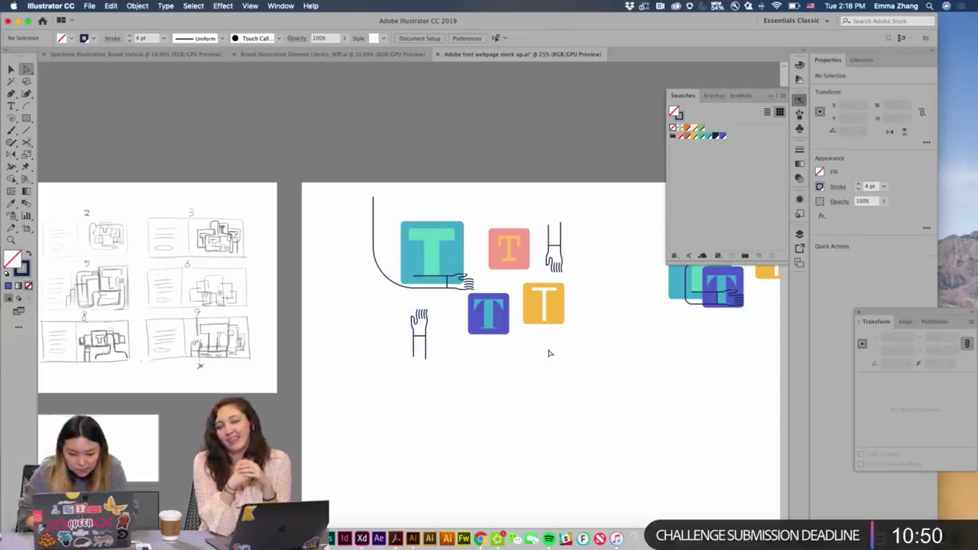
scroll(549, 351, "left", 3)
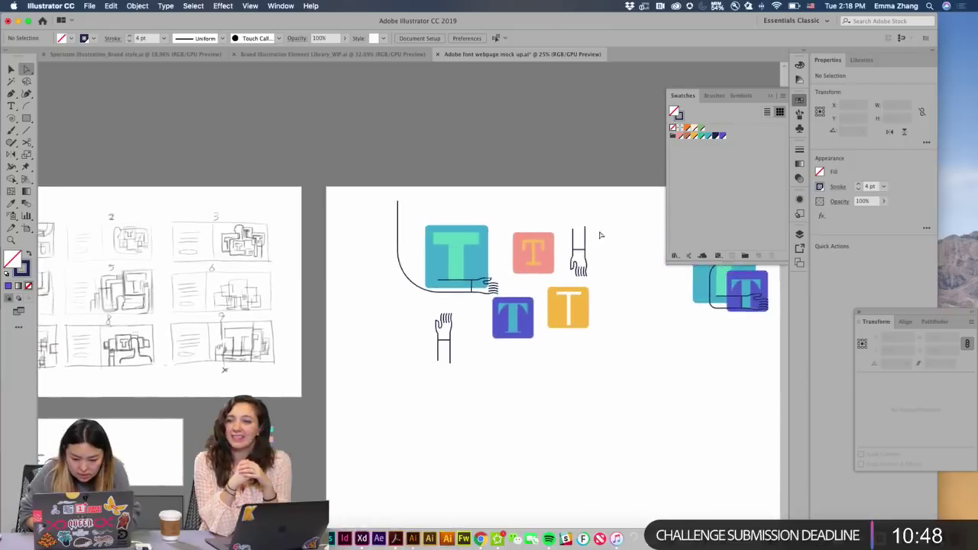
Turn the pink T's hand sideways and position it over the pink square.
left_click(588, 258)
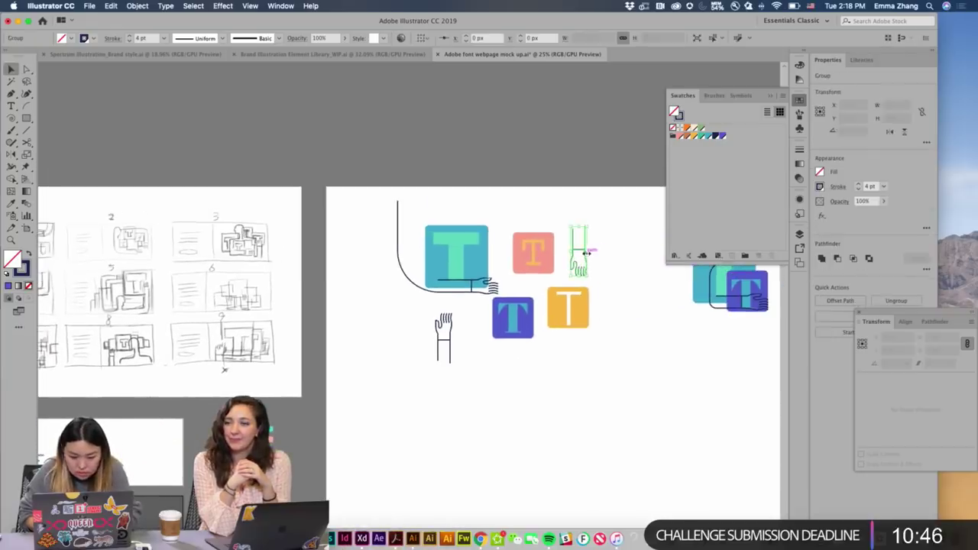
mouse_move(591, 249)
left_mouse_down()
mouse_move(600, 255)
mouse_move(569, 251)
mouse_move(578, 251)
left_mouse_up()
left_click(615, 262)
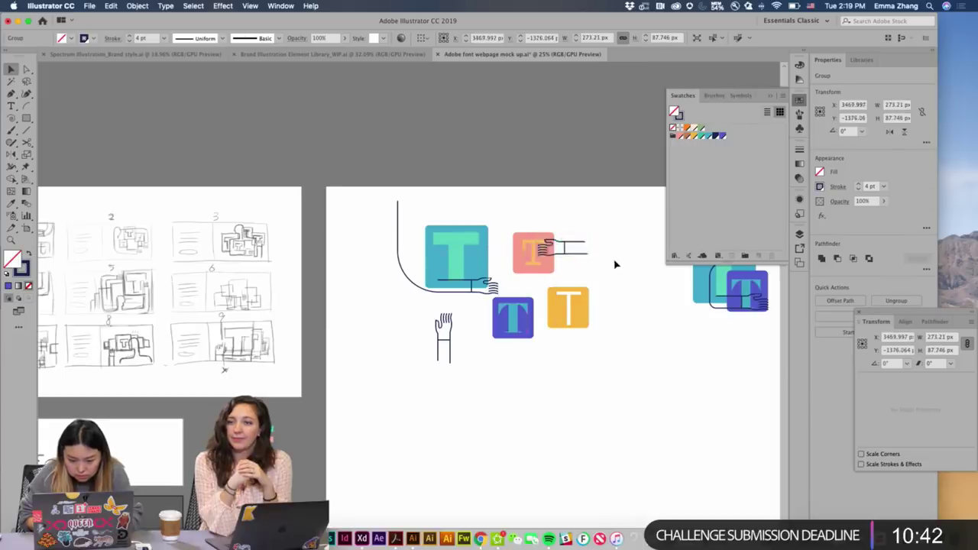
scroll(616, 264, "up", 3)
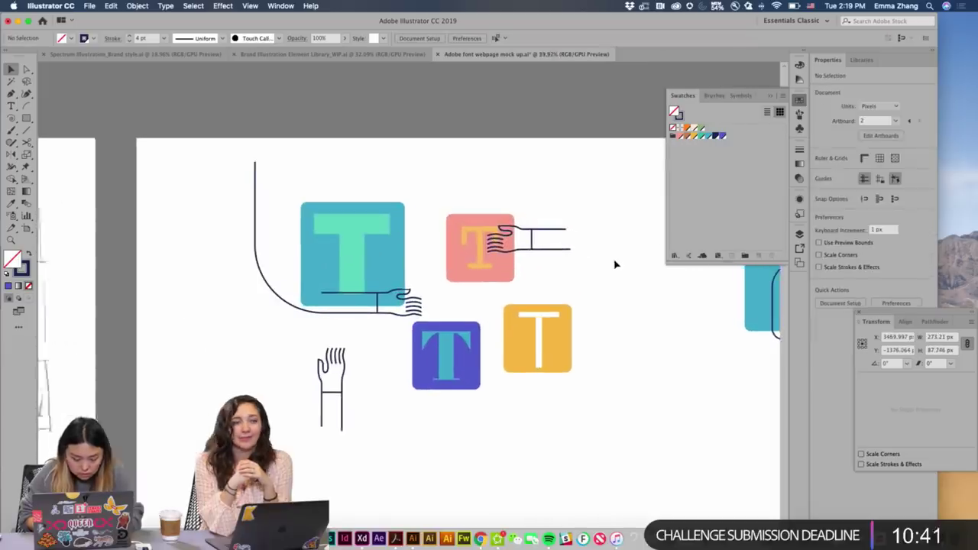
Extend the hand's arm right and up toward the top, rounding the corner to about 97.2 px.
key("p")
left_click(572, 251)
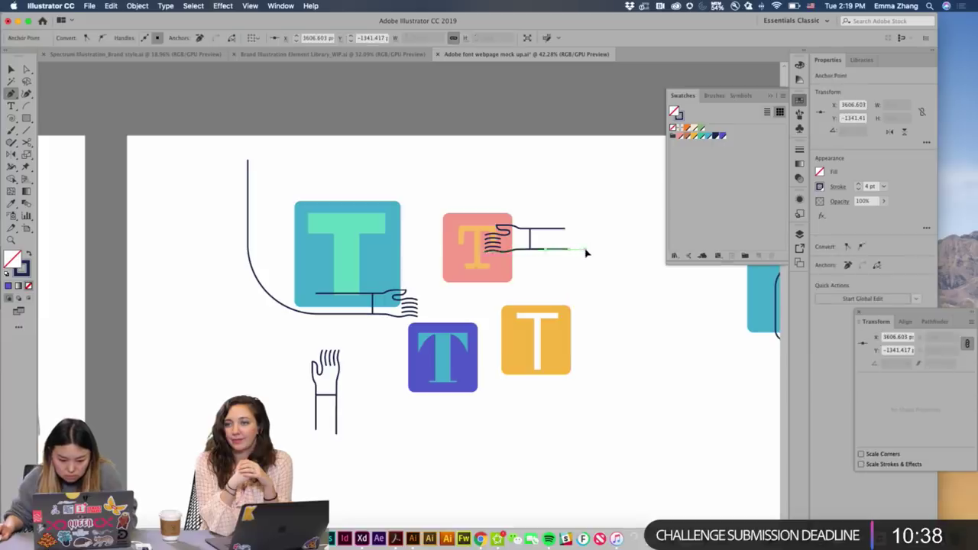
key("super")
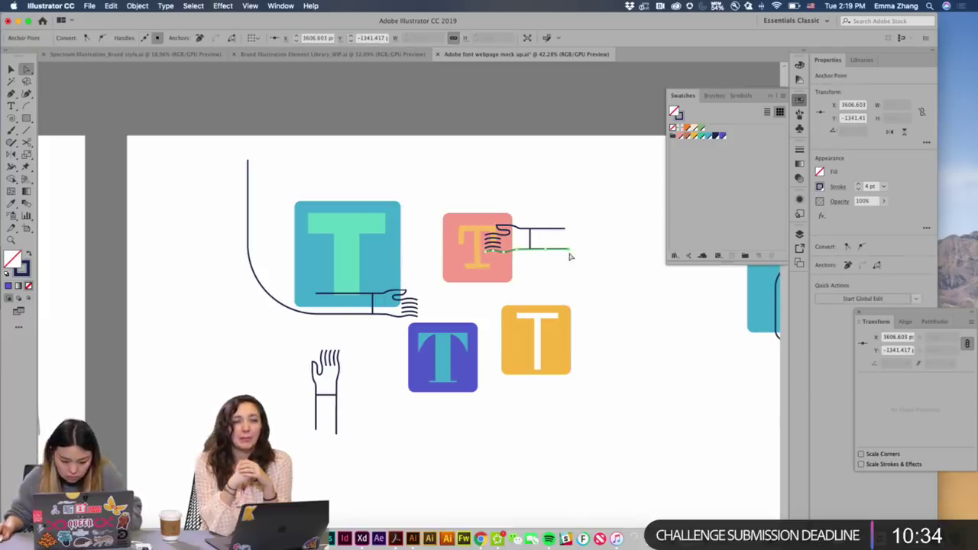
left_click_drag(569, 250, 594, 250)
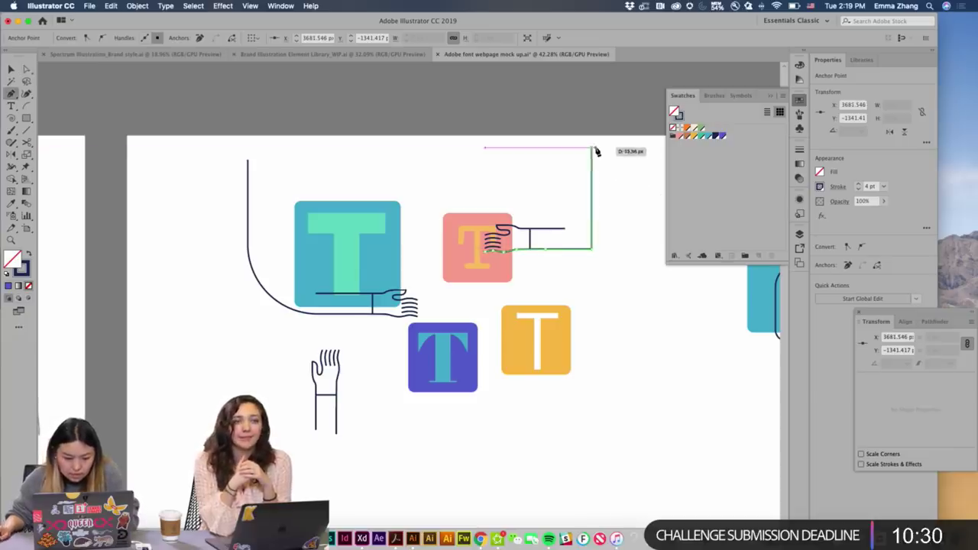
left_click(592, 146)
left_click(600, 247, "super")
left_click(588, 248, "super")
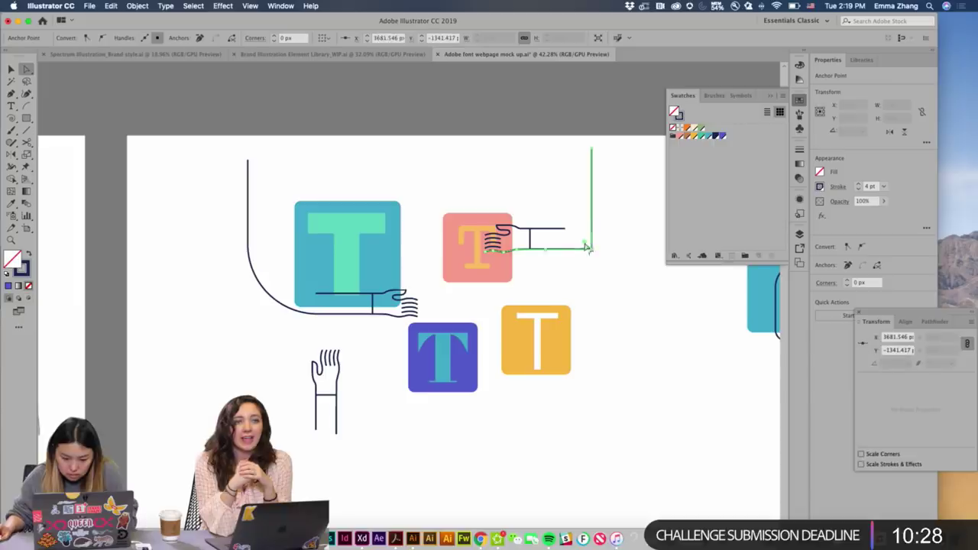
left_click_drag(587, 247, 561, 224)
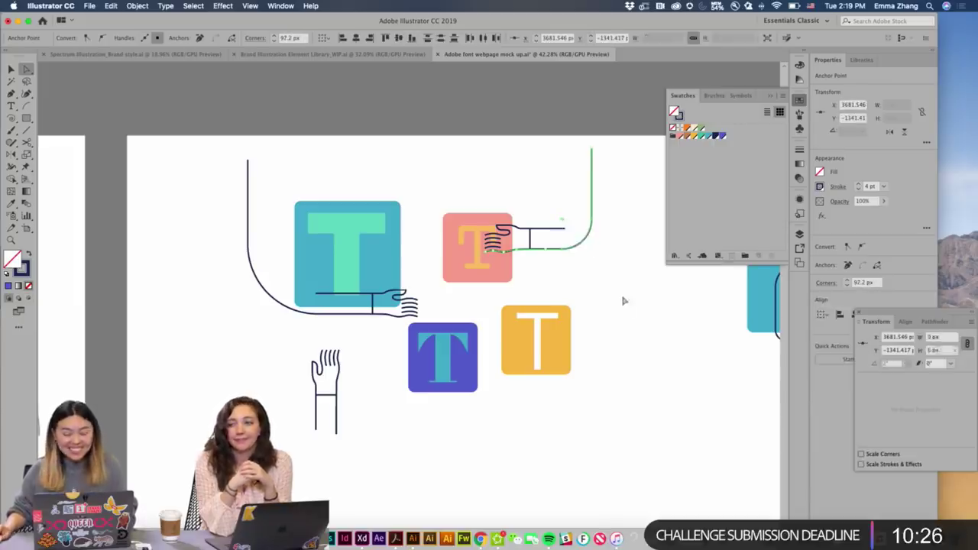
left_click(565, 231)
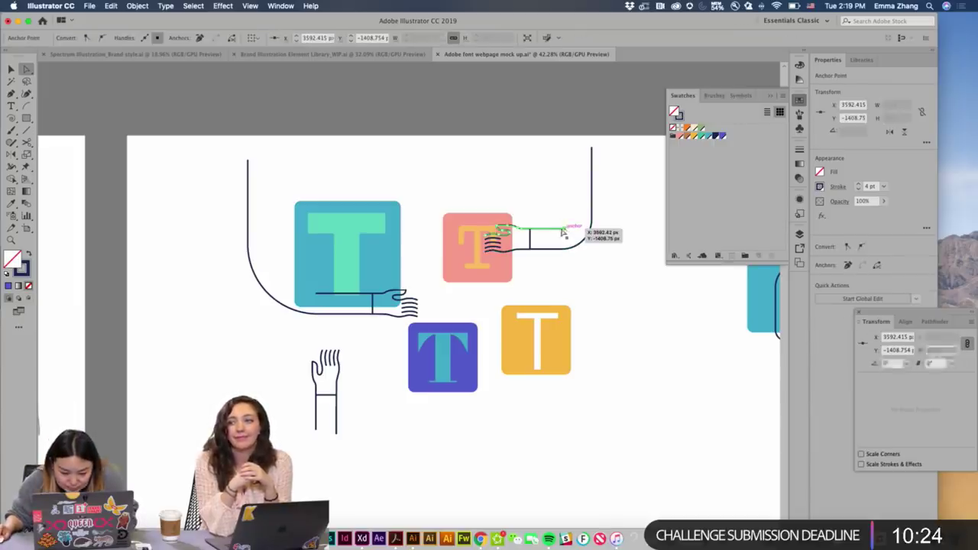
left_click(632, 279)
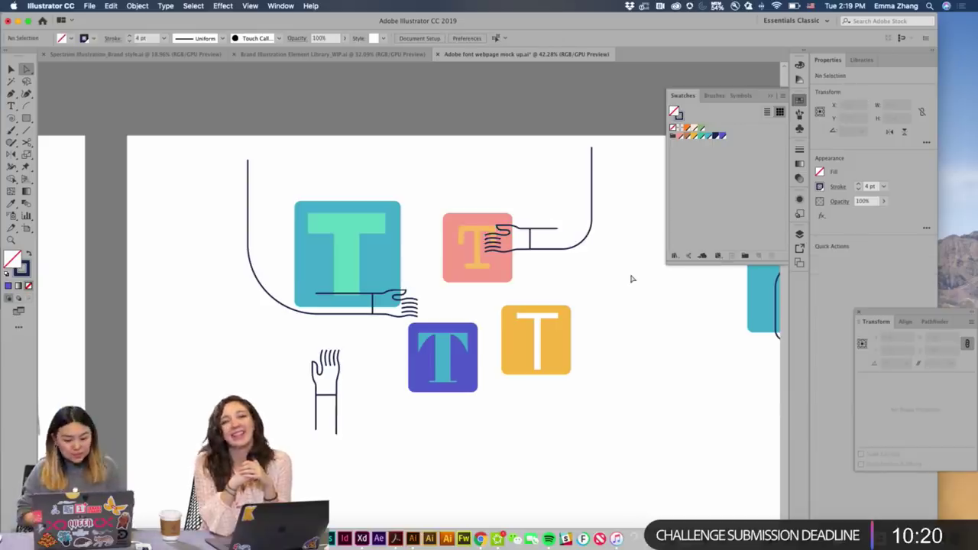
left_click(388, 321)
Shift the teal T's curved arm-and-hand group down slightly, plus a 1 px arrow-key nudge.
key("v")
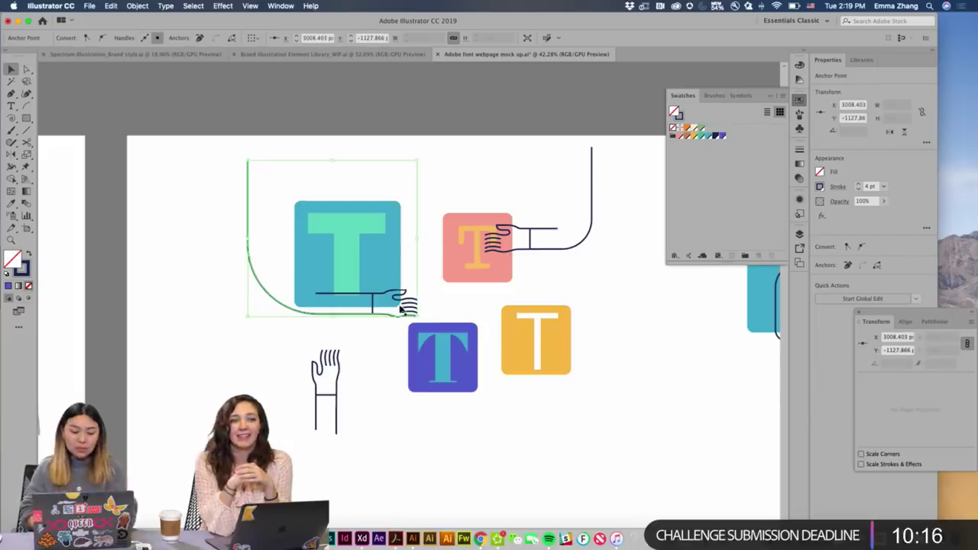
left_click(400, 307)
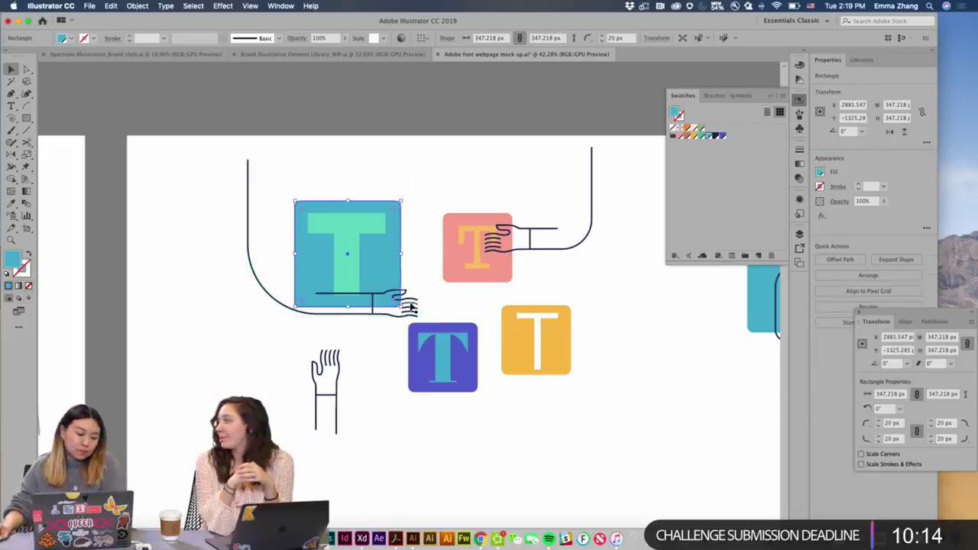
left_click(409, 308)
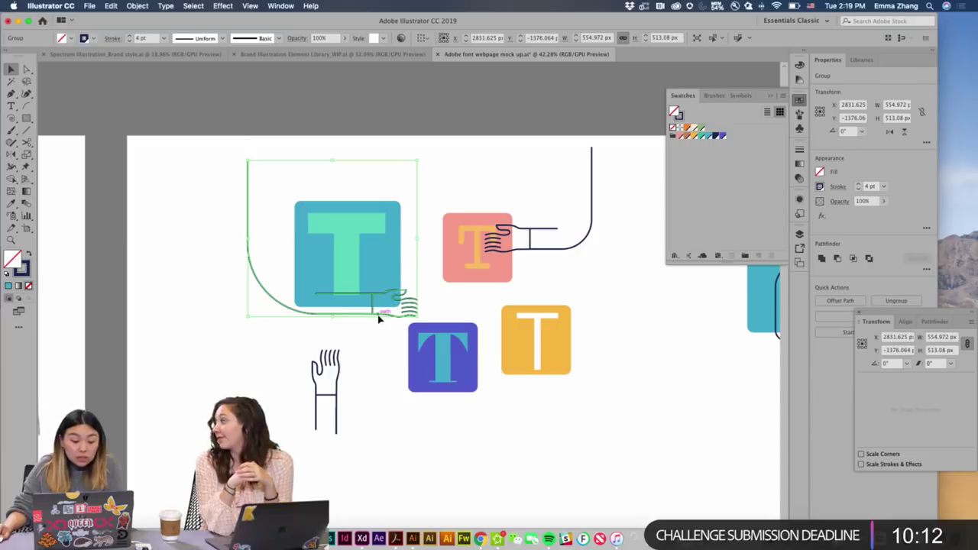
left_click_drag(378, 316, 380, 318)
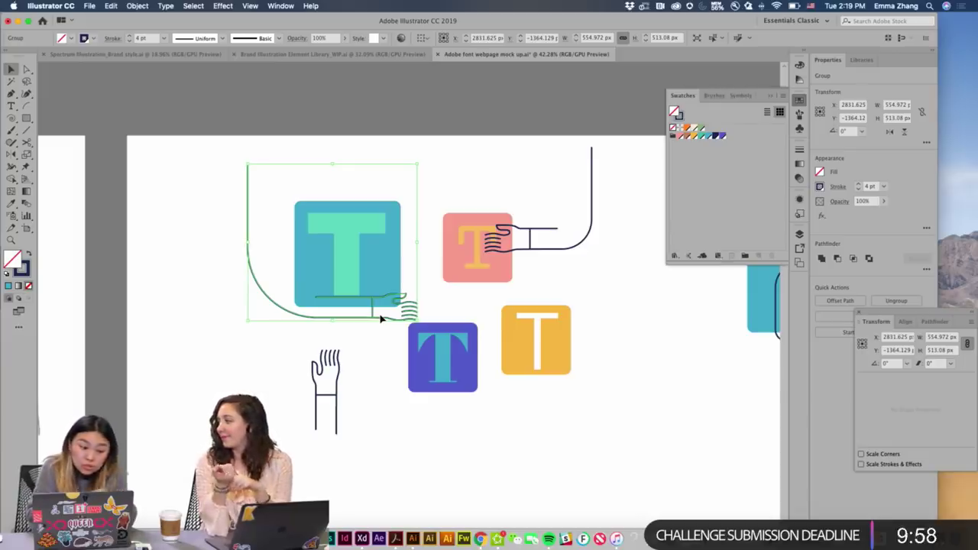
left_click(395, 357)
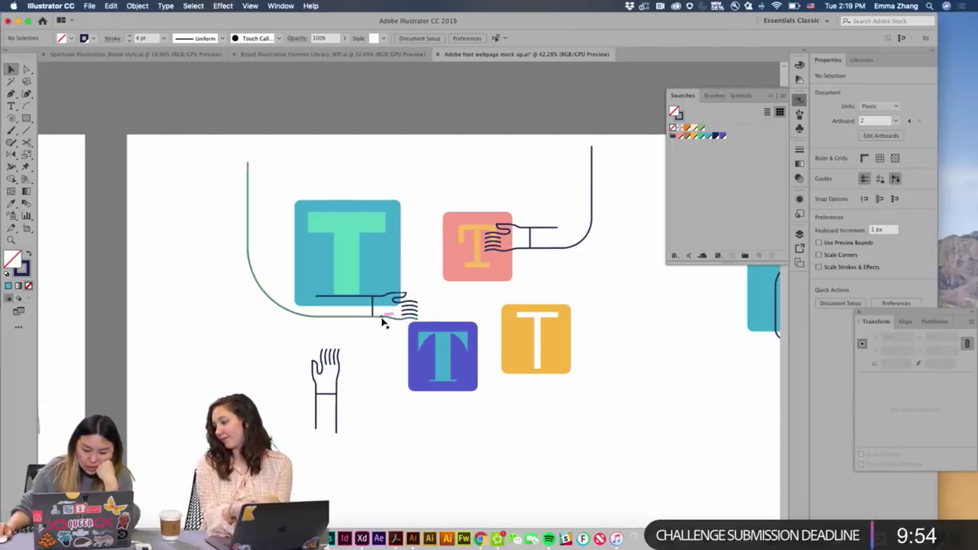
left_click(384, 322)
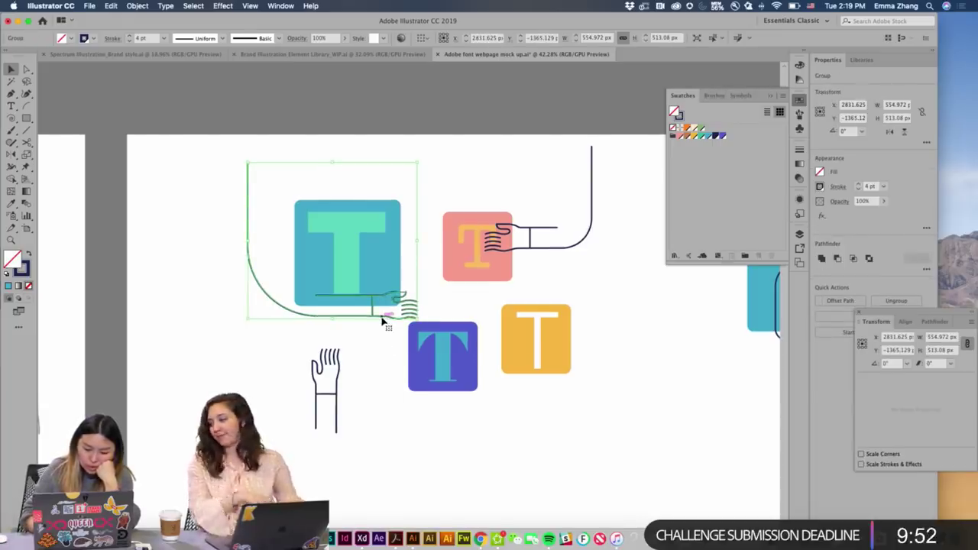
key("Up")
key("super+h")
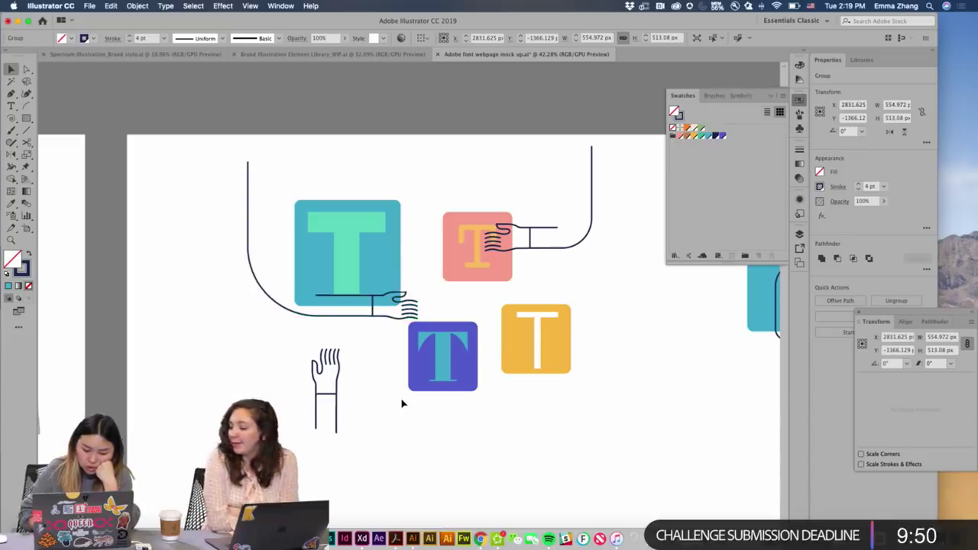
left_click(402, 403)
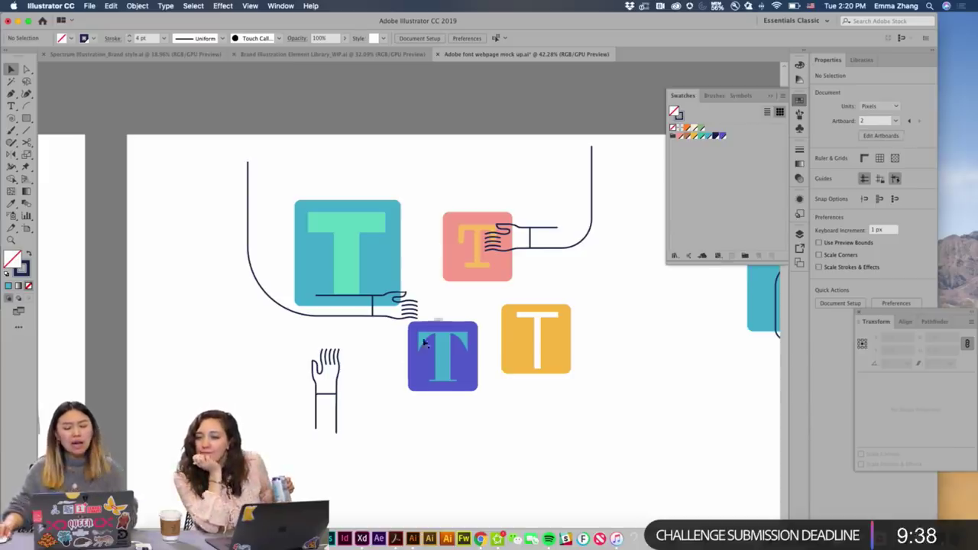
left_click(336, 401)
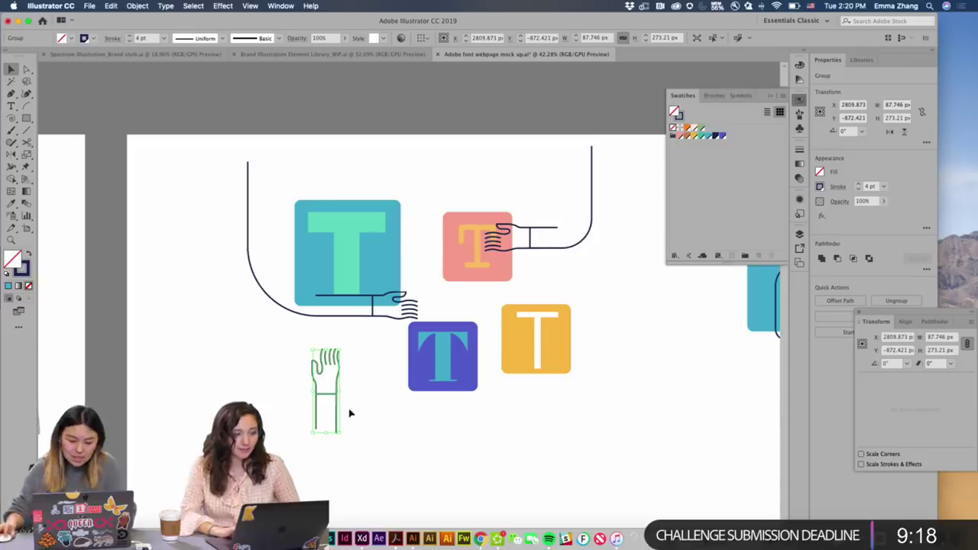
Rotate the lone hand group 90° by its corner so it lies horizontally.
left_click_drag(342, 392, 338, 426)
left_click(353, 430)
scroll(353, 430, "down", 5)
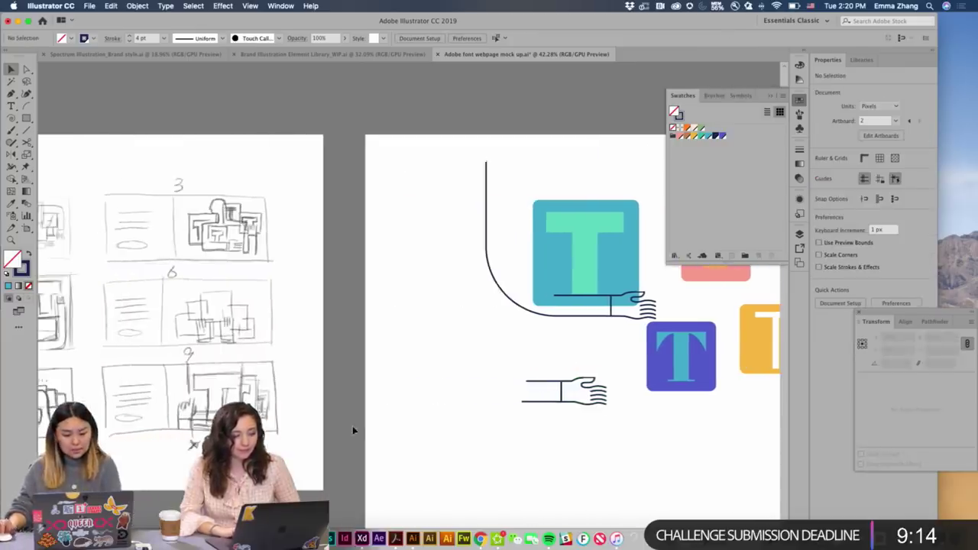
scroll(352, 430, "left", 3)
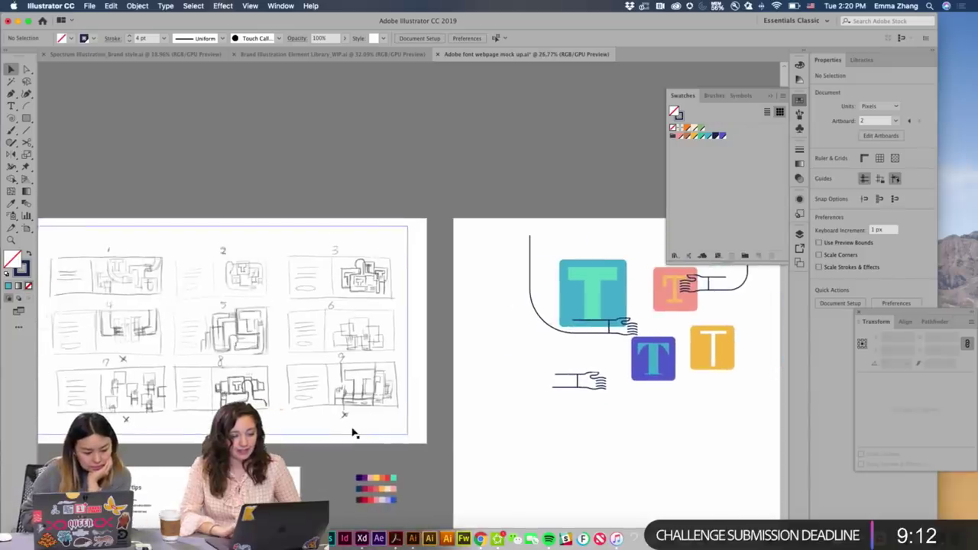
scroll(550, 420, "right", 3)
Enlarge the yellow T square by dragging its corner handle outward.
left_click(666, 340)
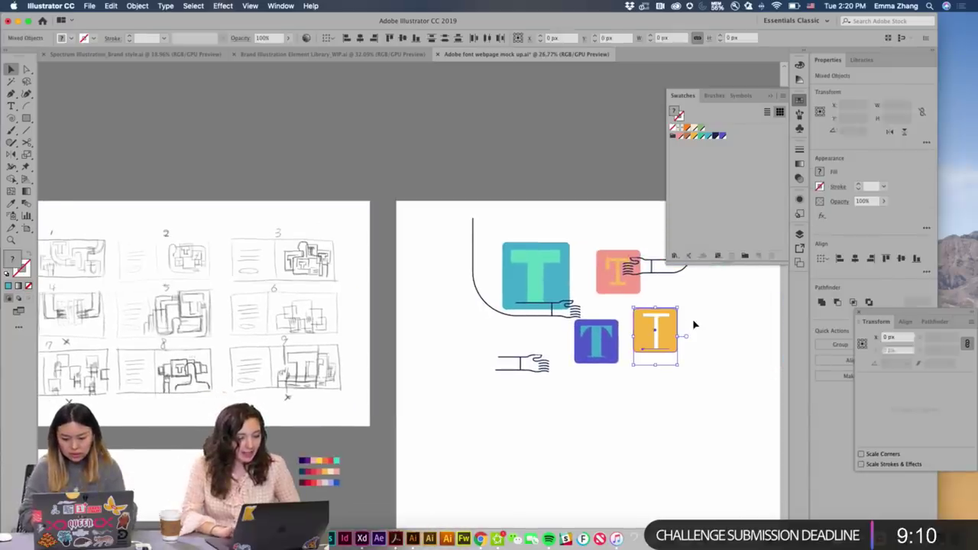
mouse_move(681, 368)
left_mouse_down()
mouse_move(709, 391)
mouse_move(699, 374)
left_mouse_up()
left_click(722, 376)
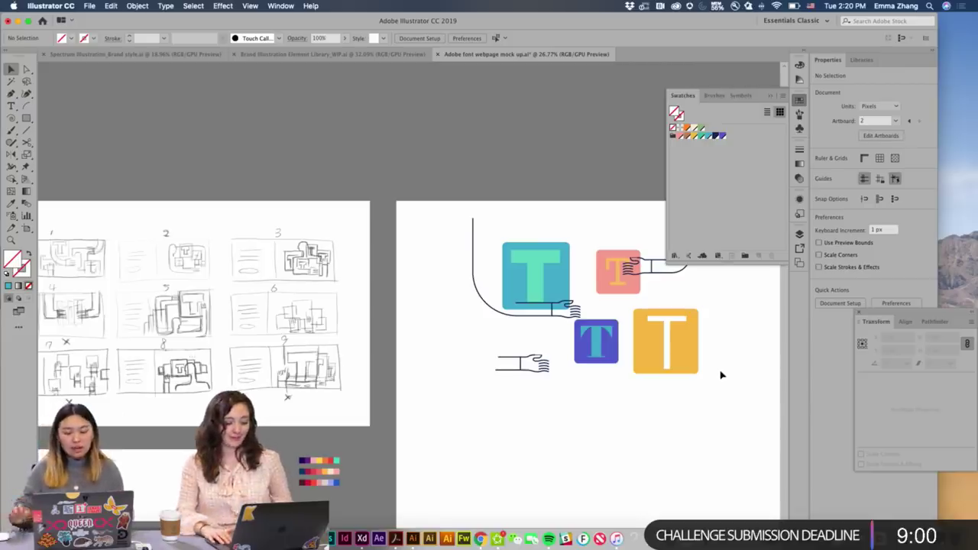
Nudge the purple T square up slightly.
left_click(613, 351)
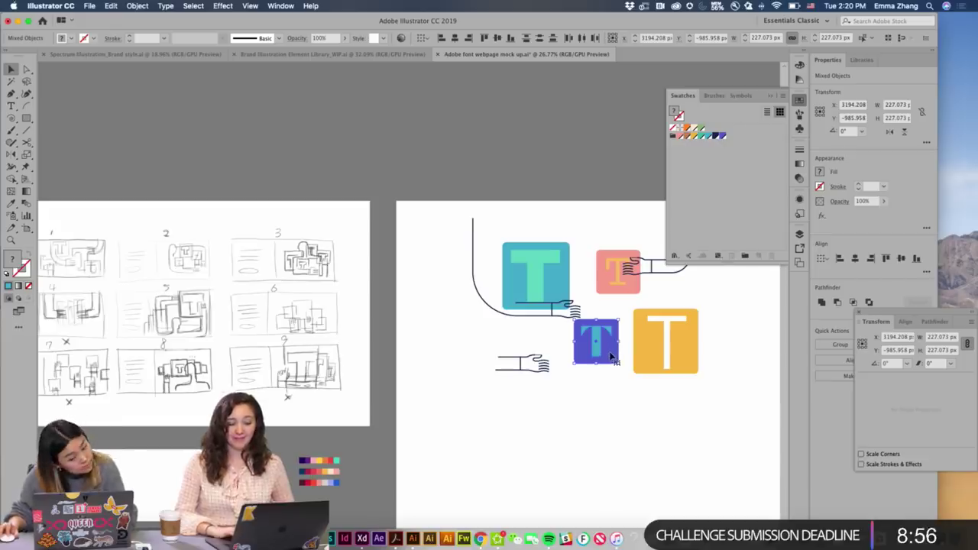
mouse_move(611, 355)
left_mouse_down()
mouse_move(620, 336)
mouse_move(608, 330)
mouse_move(623, 341)
mouse_move(615, 347)
left_mouse_up()
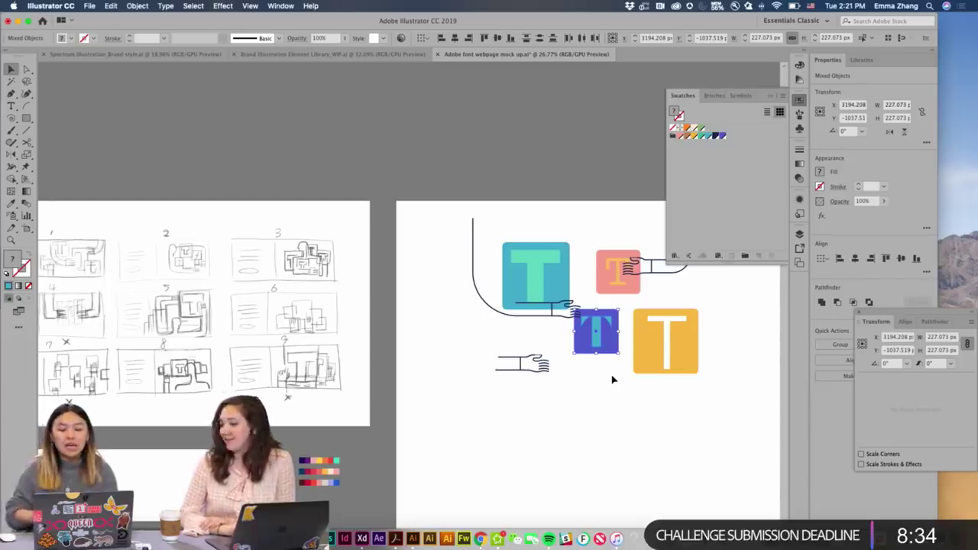
left_click(611, 362)
Zoom in and reposition the horizontal hand group on the artboard.
key("z")
left_click(595, 337)
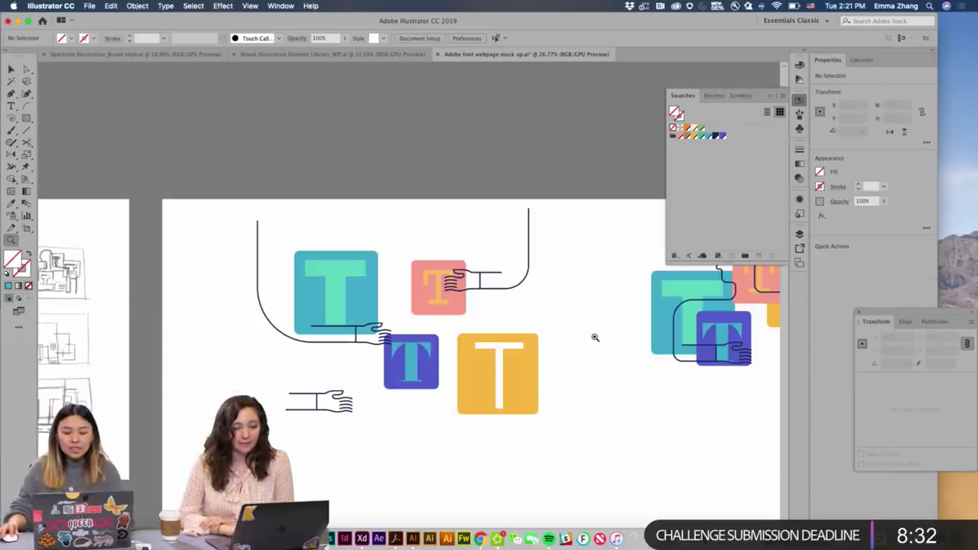
scroll(503, 349, "left", 5)
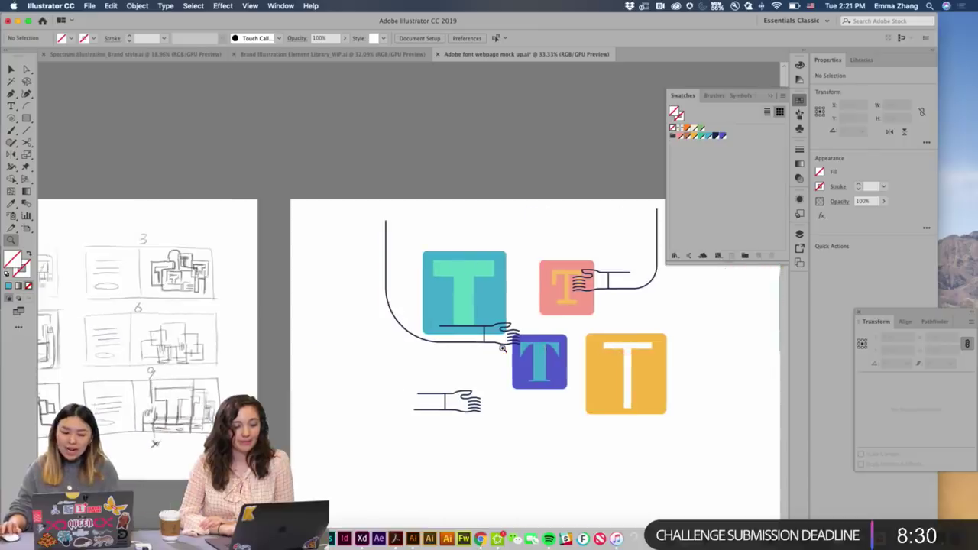
key("v")
left_click_drag(434, 373, 507, 442)
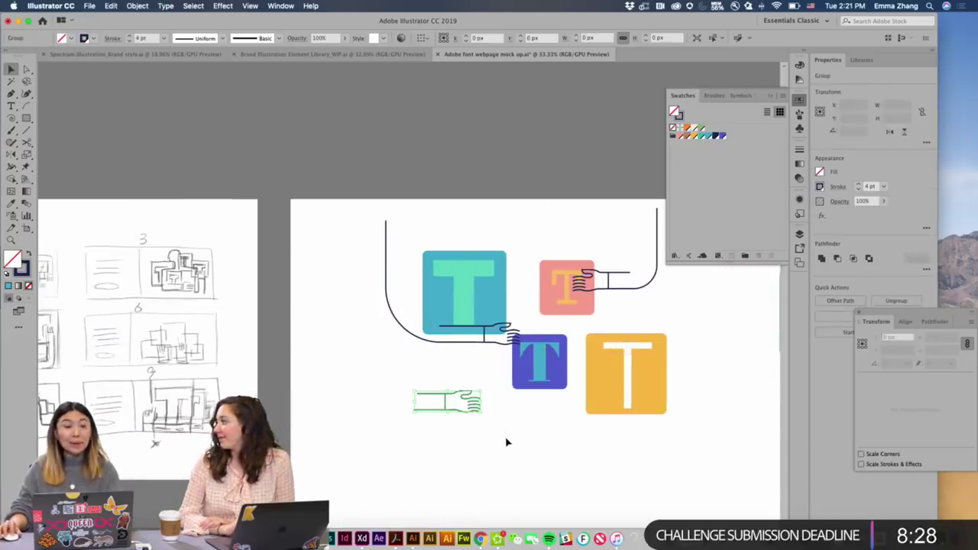
left_click_drag(472, 413, 482, 405)
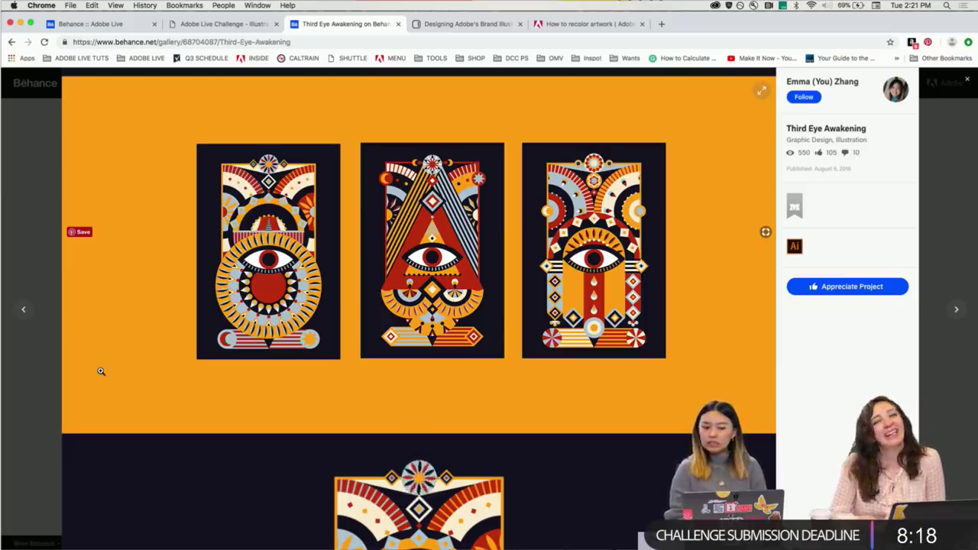
Close the 'Third Eye Awakening' project overlay to return to the designer's profile gallery.
left_click(38, 360)
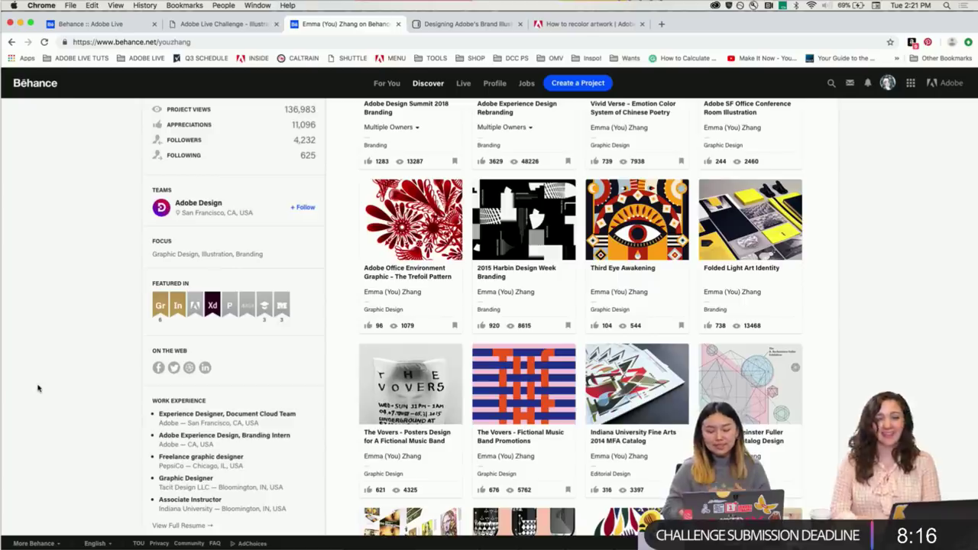
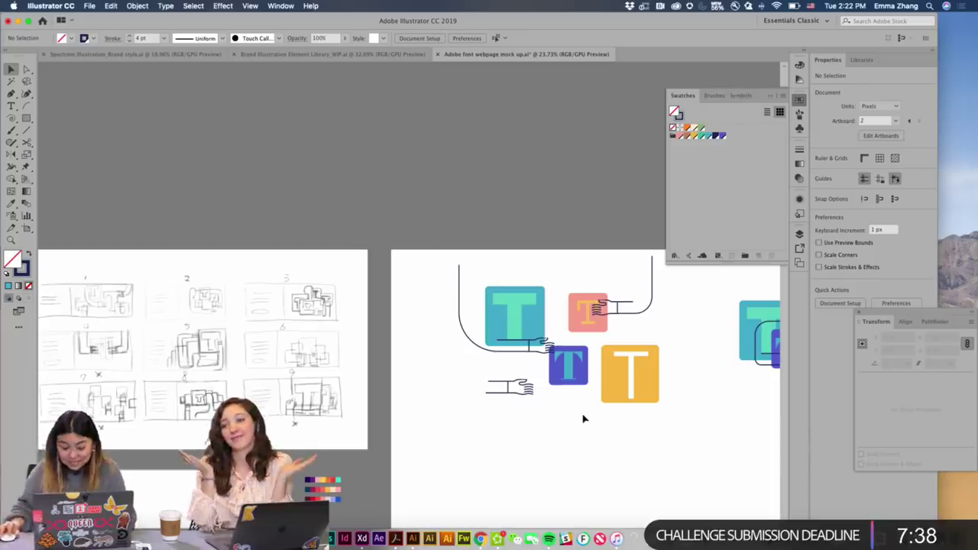
Tuck the yellow T square under the blue T, then enlarge the blue T from its corner.
left_click(611, 386)
left_click_drag(630, 394, 603, 408)
left_click(695, 412)
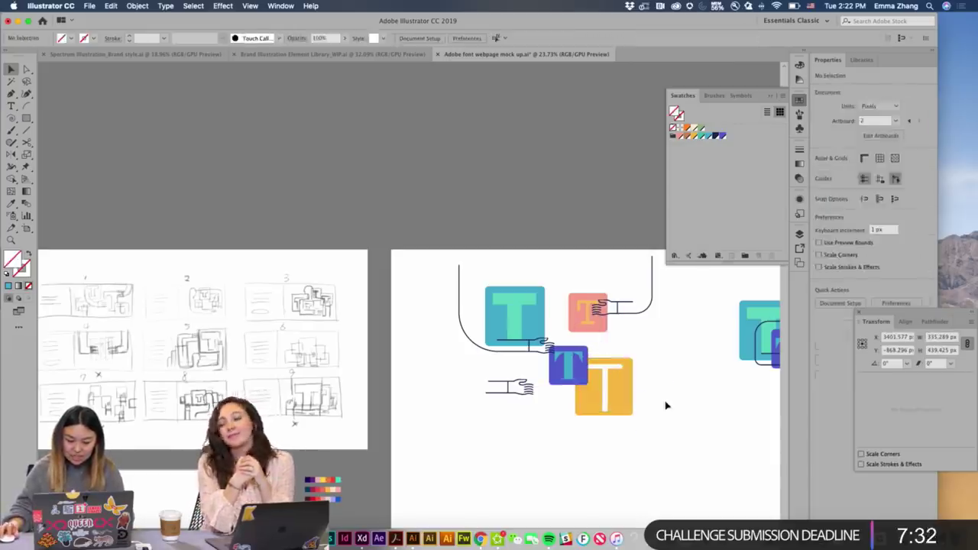
left_click(569, 369)
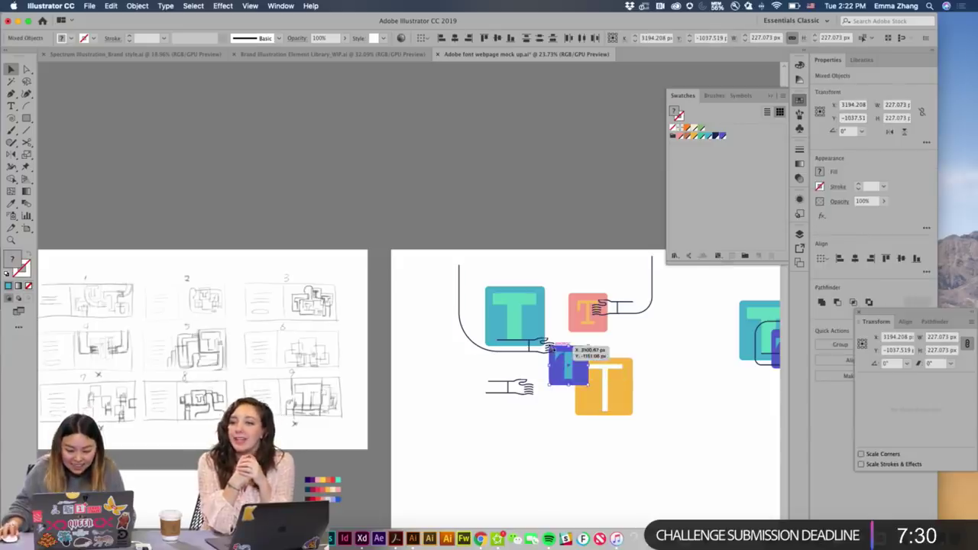
left_click_drag(549, 347, 537, 336)
left_click(636, 344)
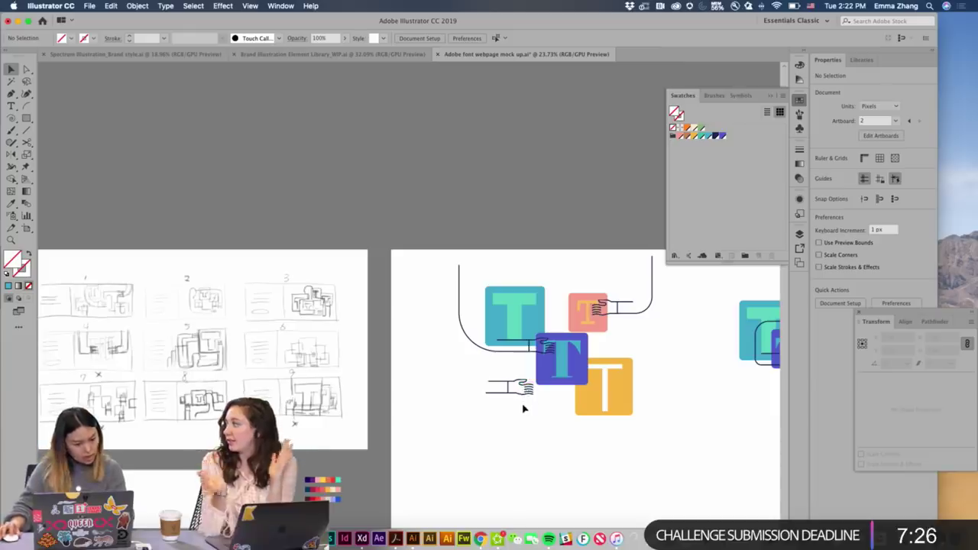
Rotate the lower hand 90° upright and place a copy of the pink T on it.
left_click(526, 377)
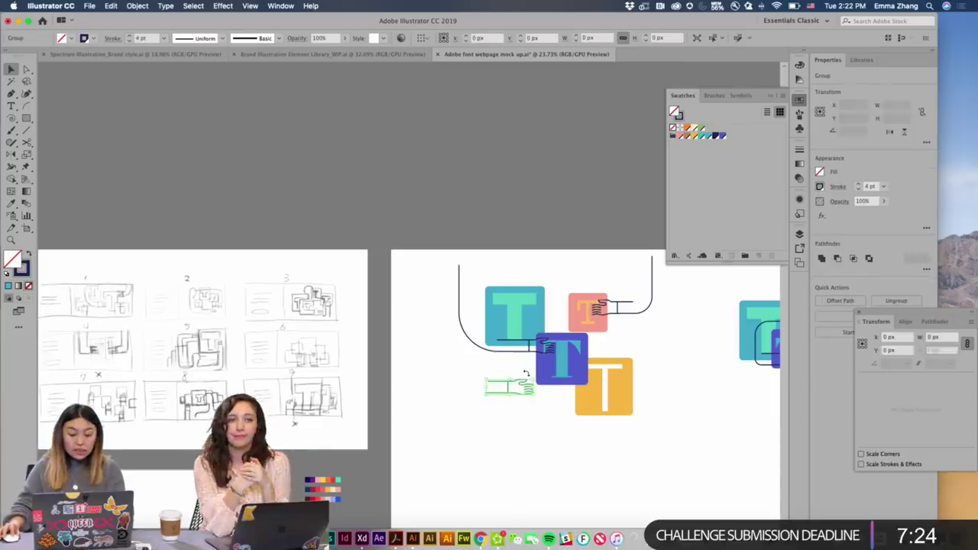
left_click_drag(558, 379, 553, 423)
left_click(552, 423)
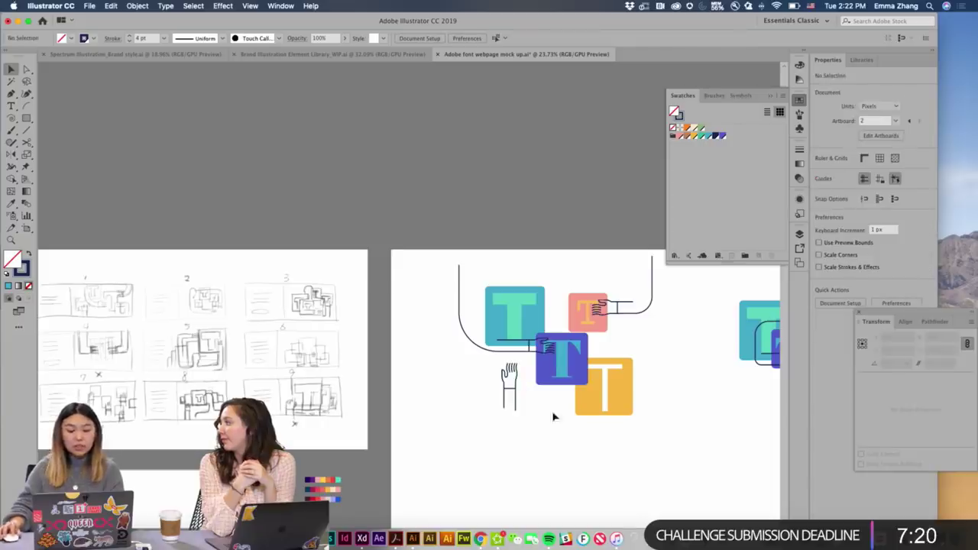
left_click(603, 323)
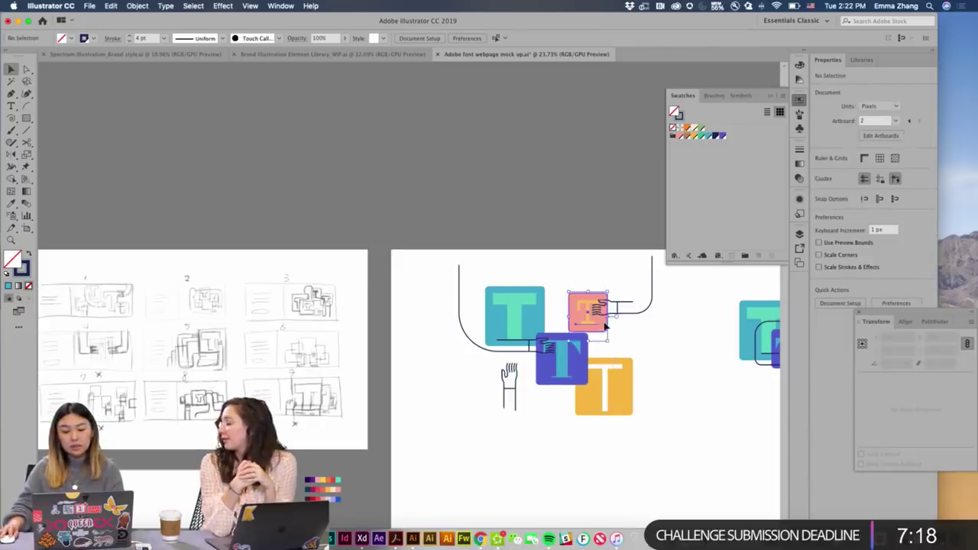
mouse_move(594, 325)
left_mouse_down()
mouse_move(562, 363)
mouse_move(498, 389)
left_mouse_up()
left_click(533, 424)
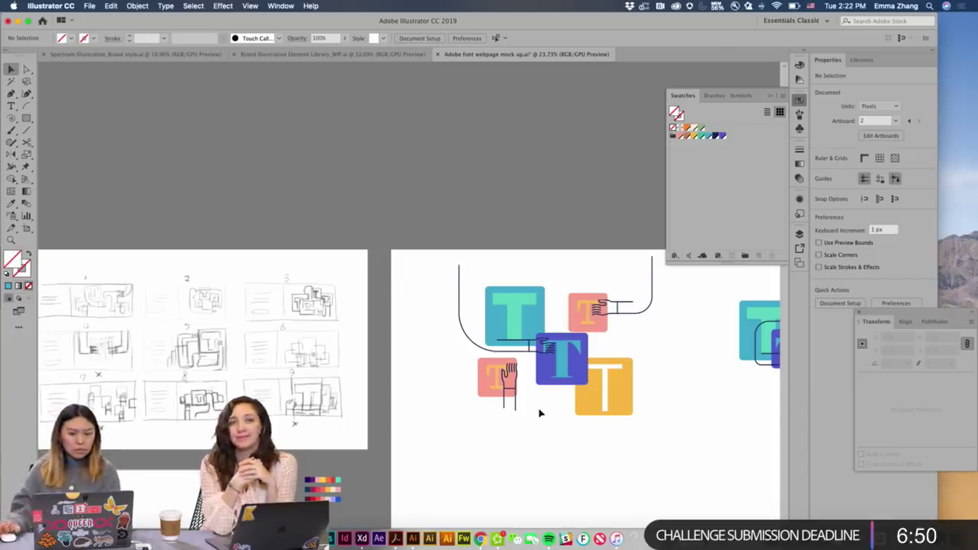
Raise the pink T and hand slightly, then drag the outline path's top-right anchor to reshape it.
left_click_drag(494, 387, 497, 375)
left_click(549, 423)
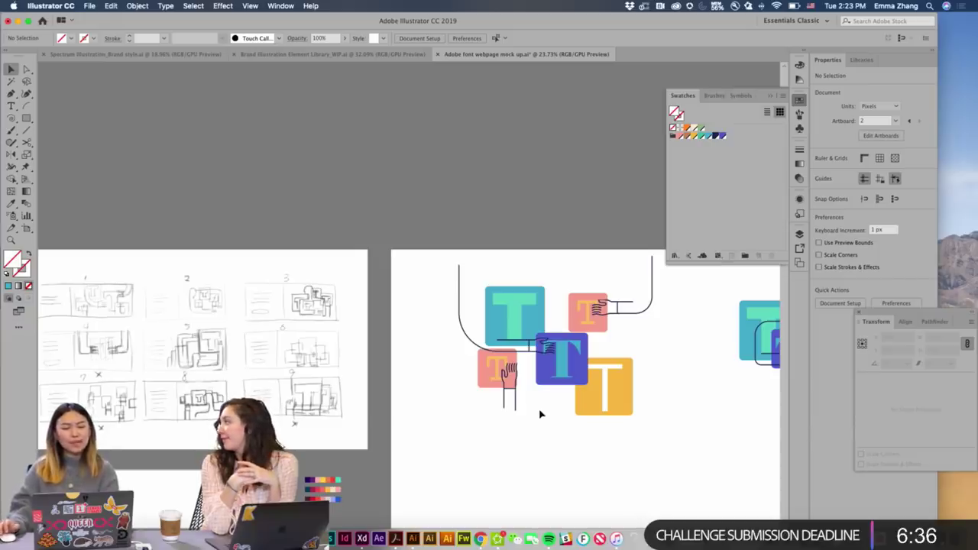
key("a")
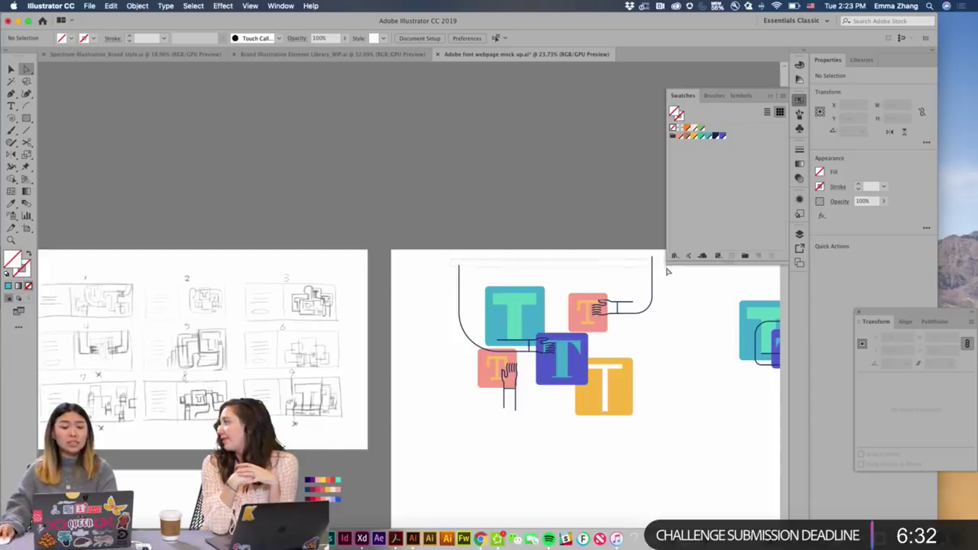
left_click_drag(667, 269, 502, 264)
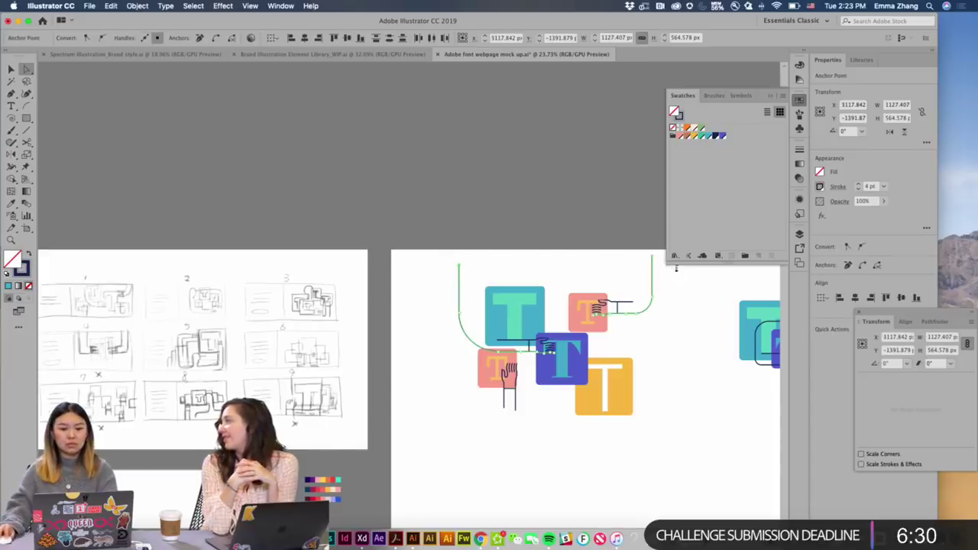
left_click_drag(655, 258, 650, 262)
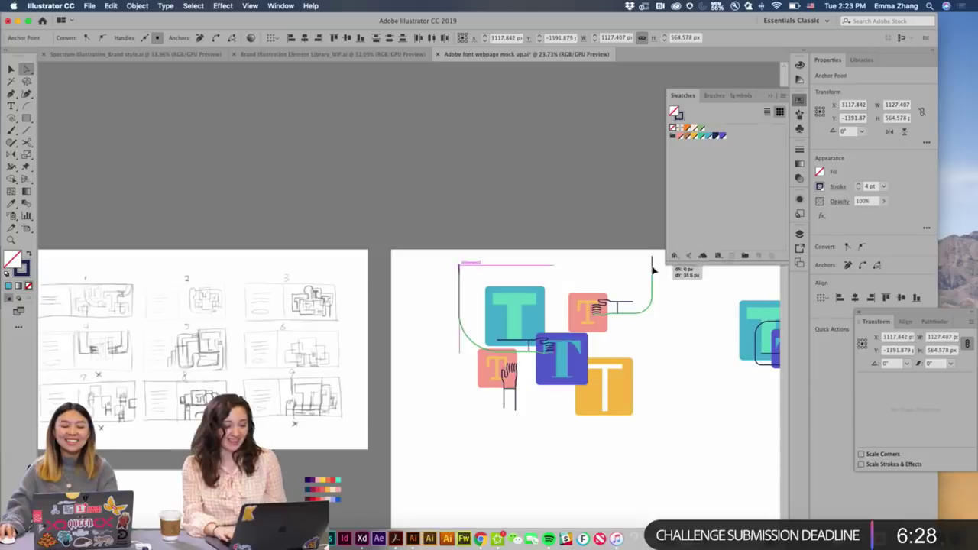
left_click(669, 309)
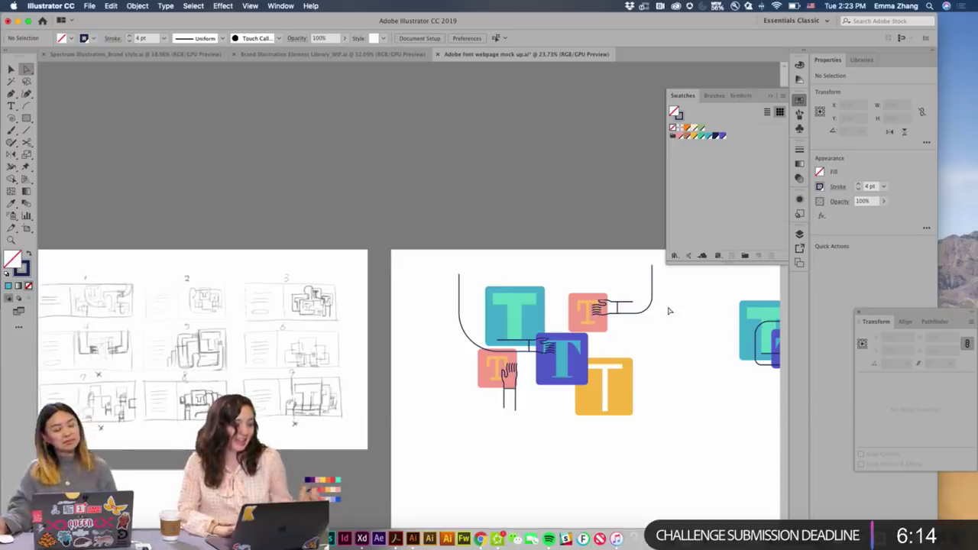
key("v")
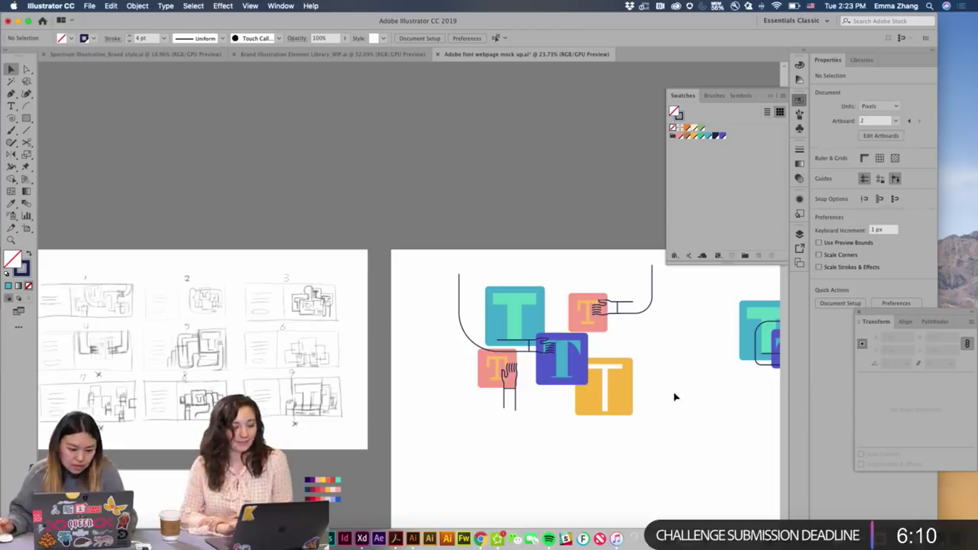
Move the whole hand-and-T composition down-right onto the main artboard.
scroll(673, 396, "down", 3)
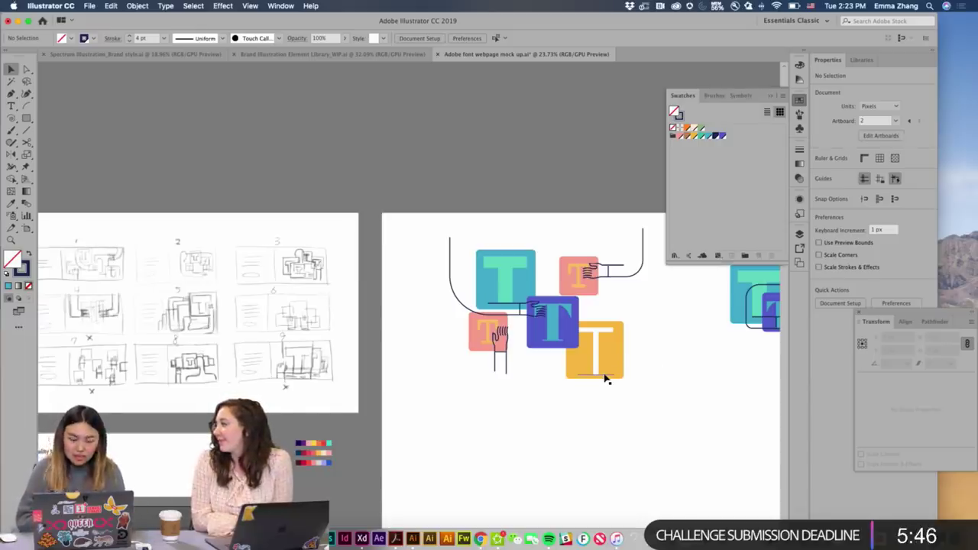
scroll(611, 376, "down", 3)
scroll(611, 375, "right", 3)
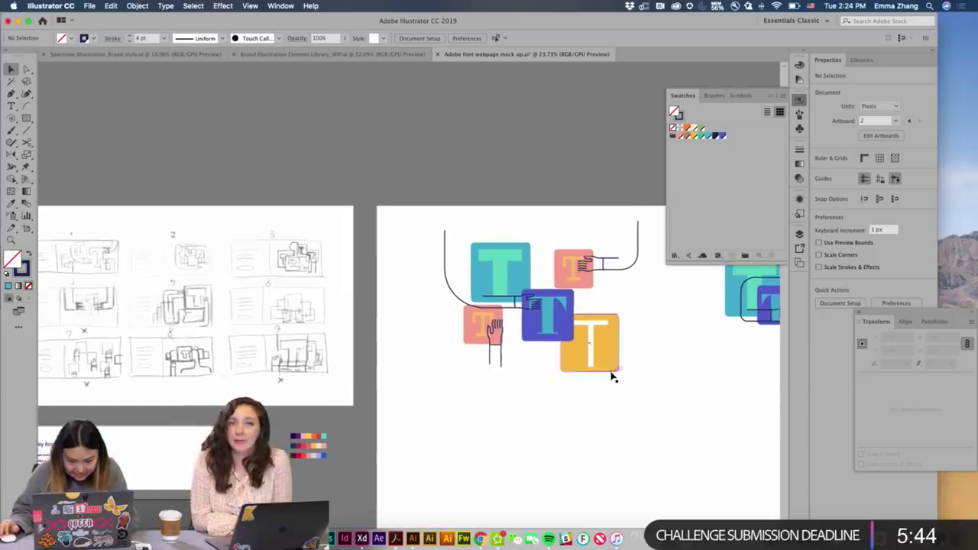
scroll(561, 351, "down", 1)
scroll(561, 350, "right", 6)
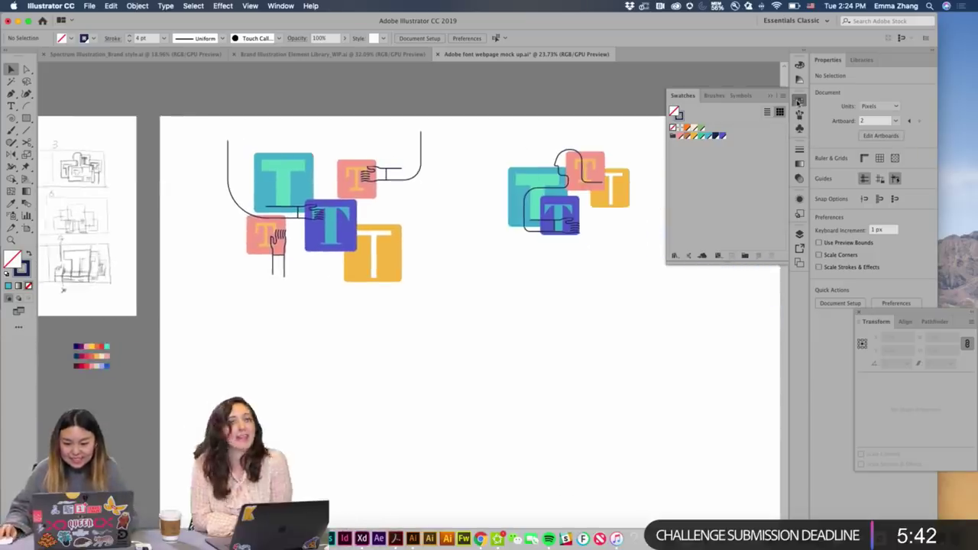
left_click_drag(191, 138, 395, 293)
left_click_drag(387, 260, 662, 391)
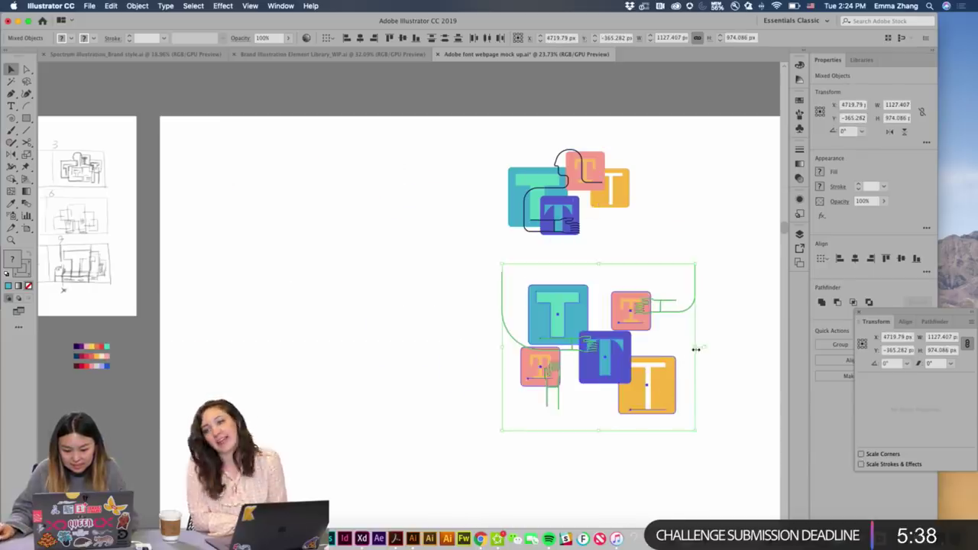
left_click(683, 384)
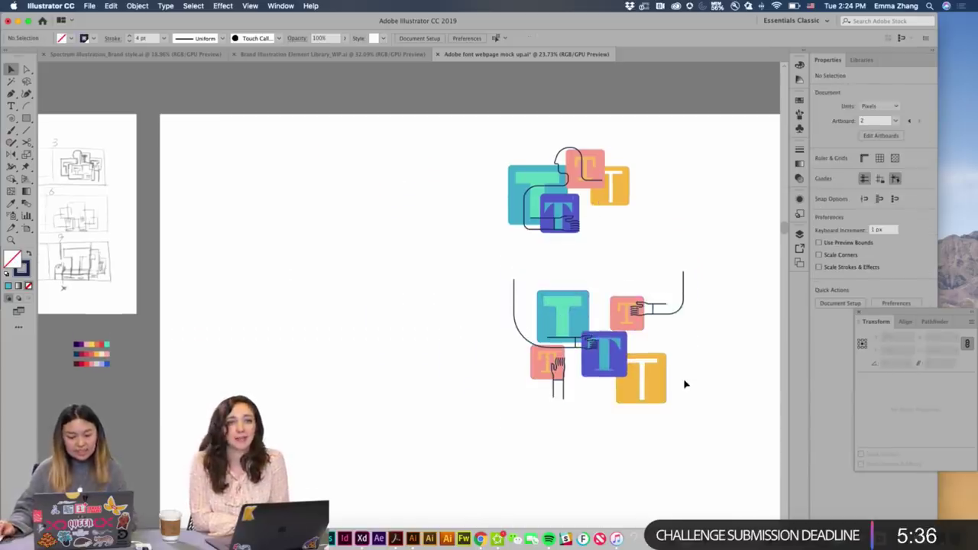
Nudge the lower T composition slightly further down below the figure.
scroll(683, 385, "down", 1)
scroll(682, 384, "left", 2)
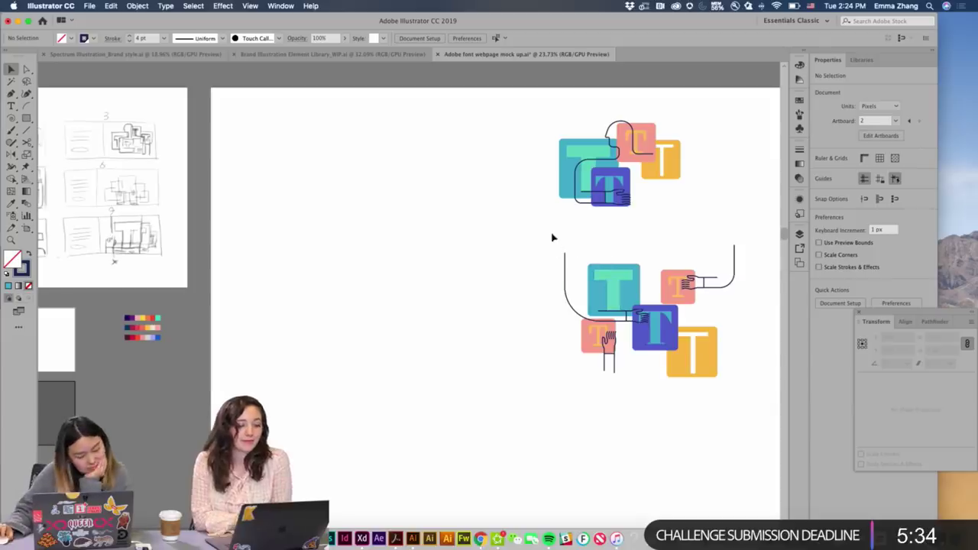
left_click_drag(552, 236, 759, 402)
left_click_drag(725, 370, 725, 395)
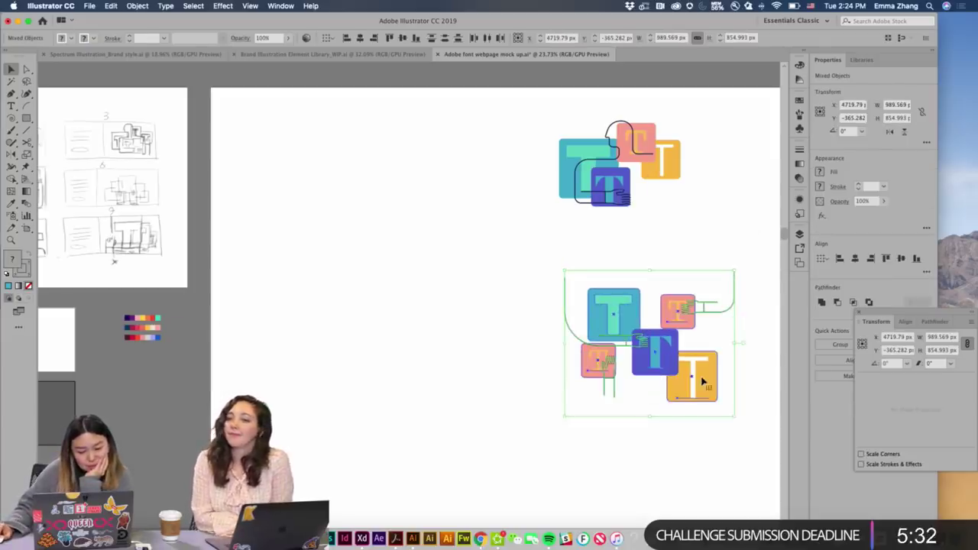
left_click(416, 289)
scroll(418, 289, "left", 1)
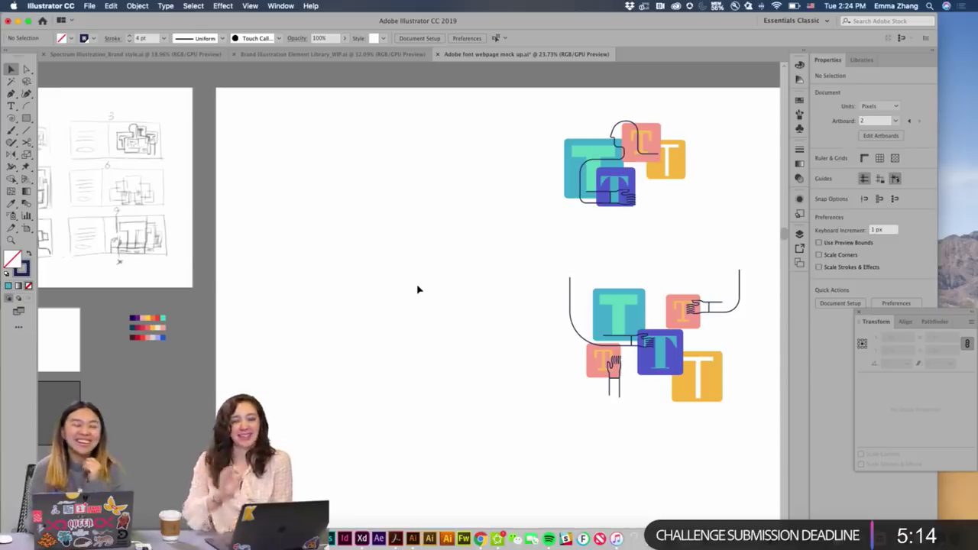
scroll(418, 289, "left", 5)
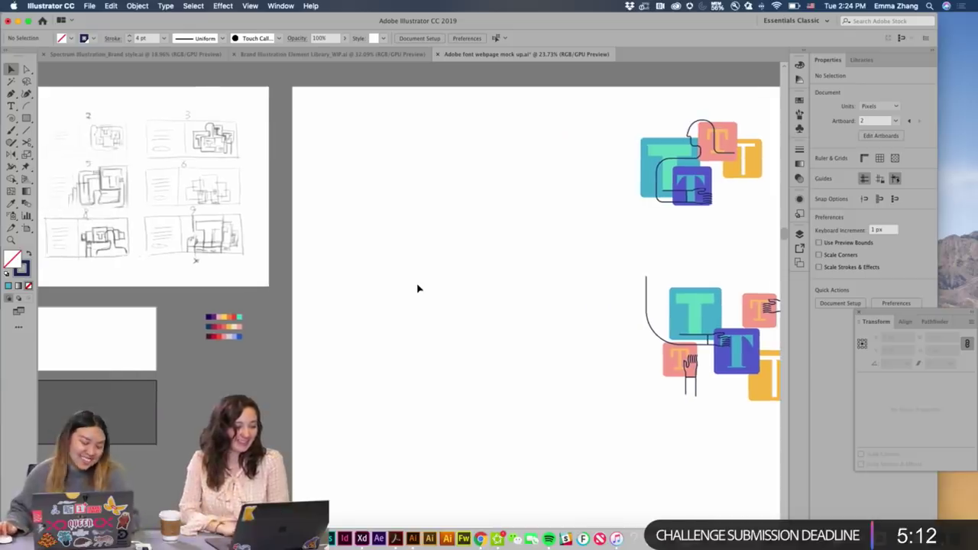
scroll(418, 289, "left", 3)
key("z")
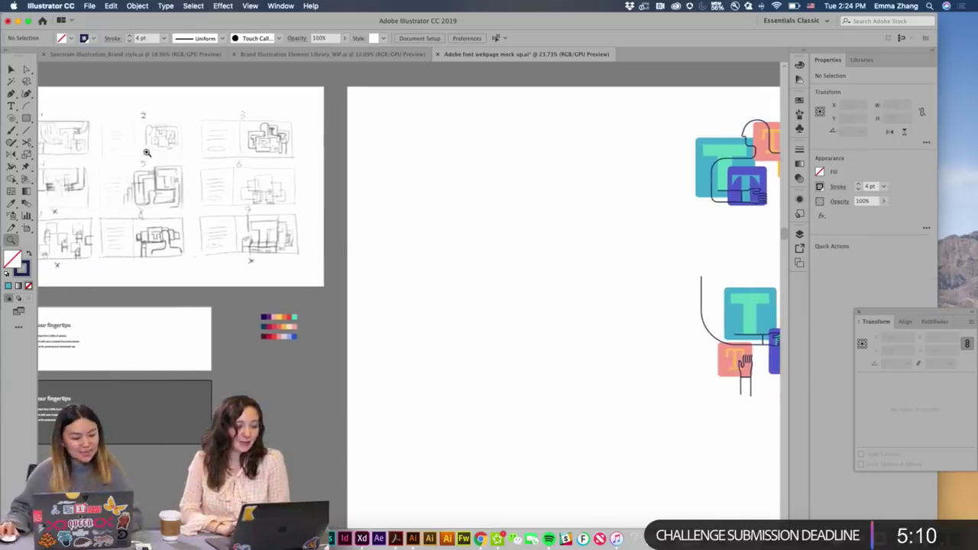
left_click(156, 135)
scroll(363, 282, "down", 2)
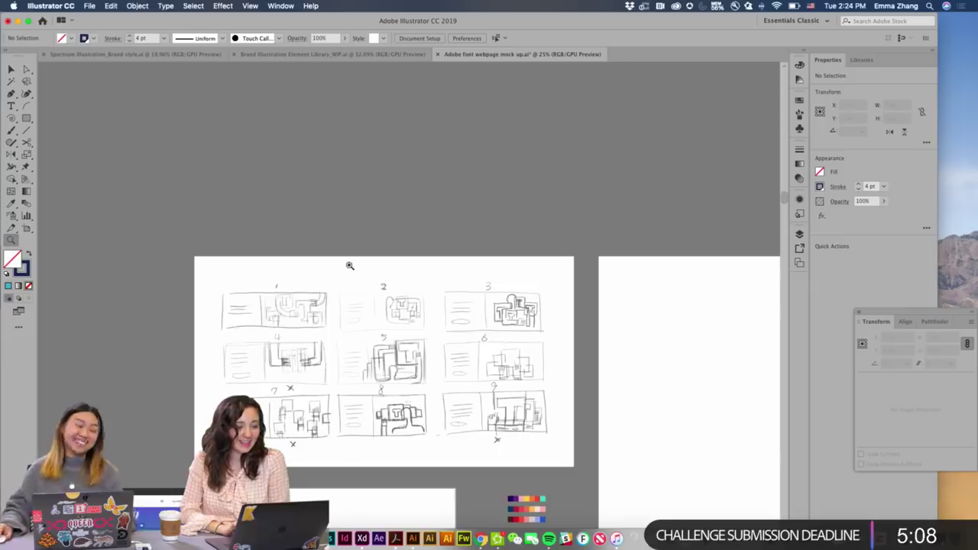
left_click(411, 313)
scroll(411, 312, "down", 5)
scroll(411, 313, "right", 4)
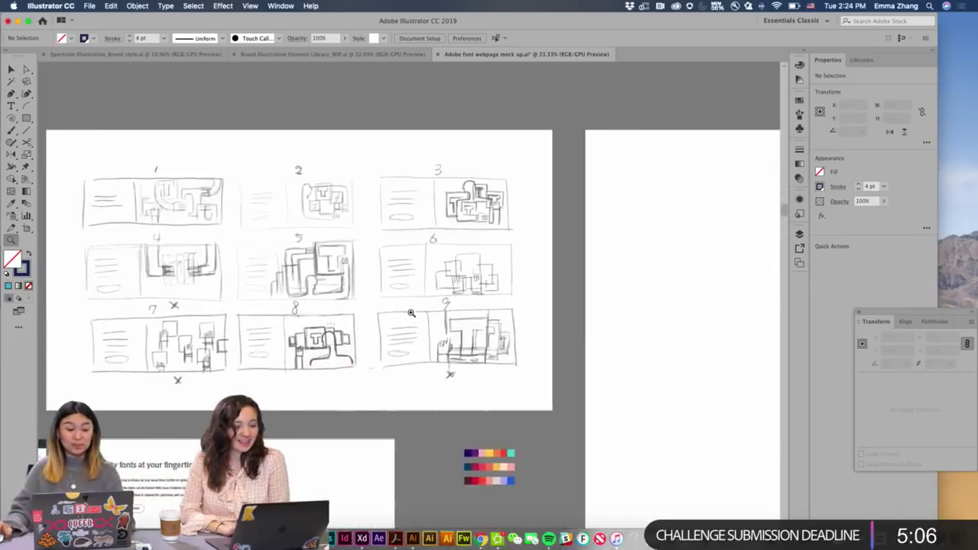
left_click(358, 239)
scroll(358, 239, "down", 2)
scroll(358, 239, "right", 1)
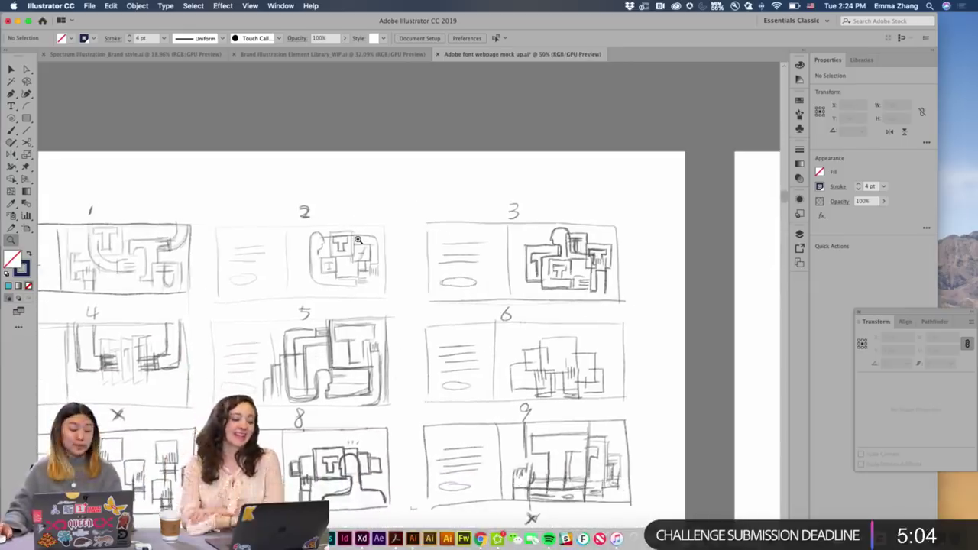
key("v")
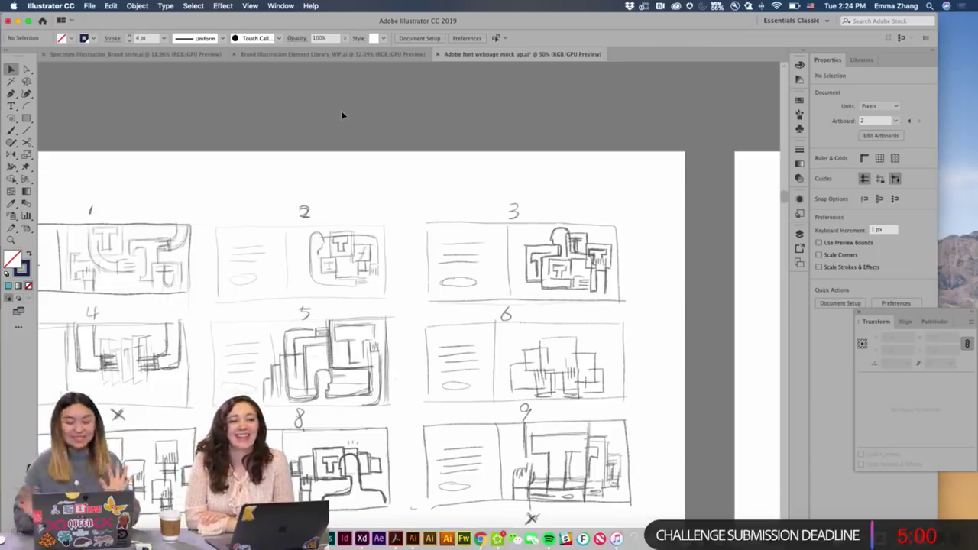
scroll(342, 114, "right", 3)
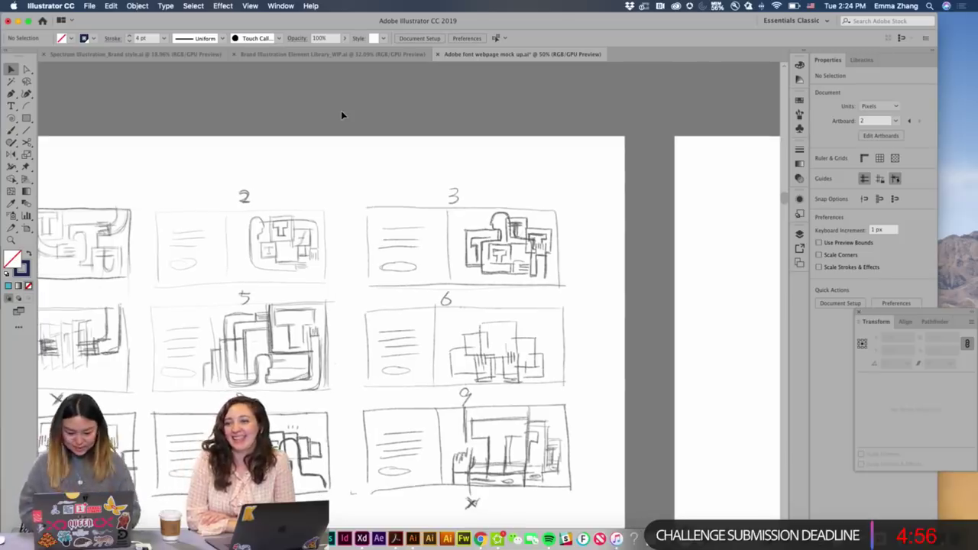
scroll(341, 110, "down", 5)
scroll(340, 110, "left", 2)
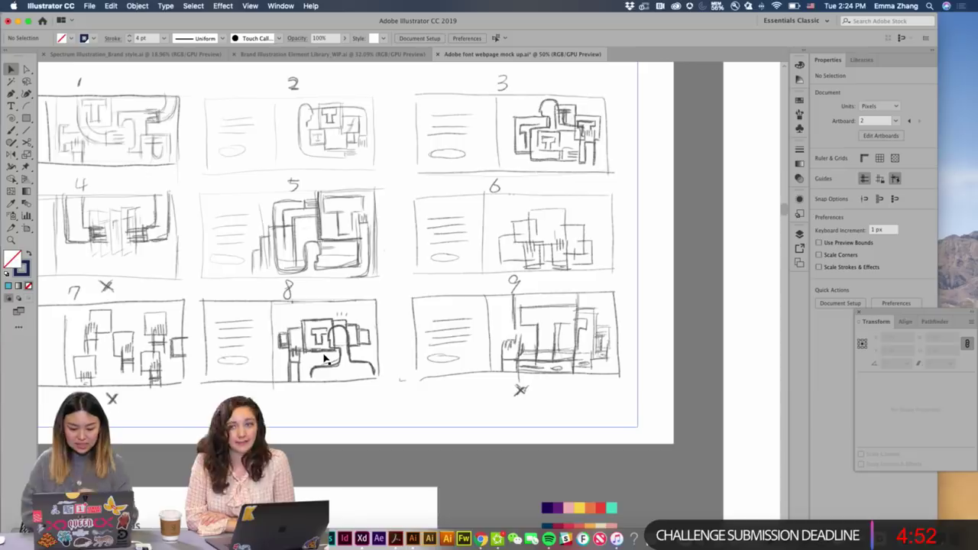
scroll(324, 359, "right", 1)
scroll(324, 359, "right", 1)
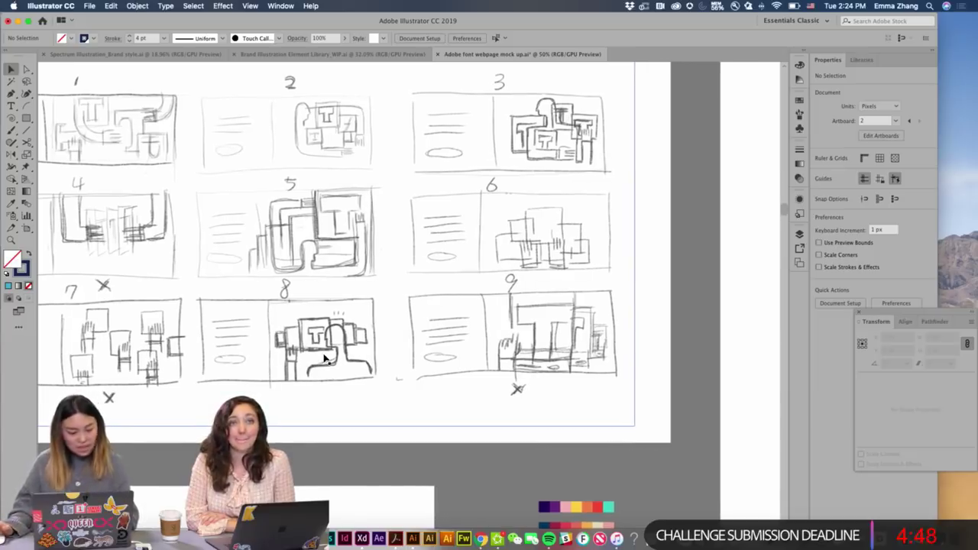
scroll(325, 359, "right", 15)
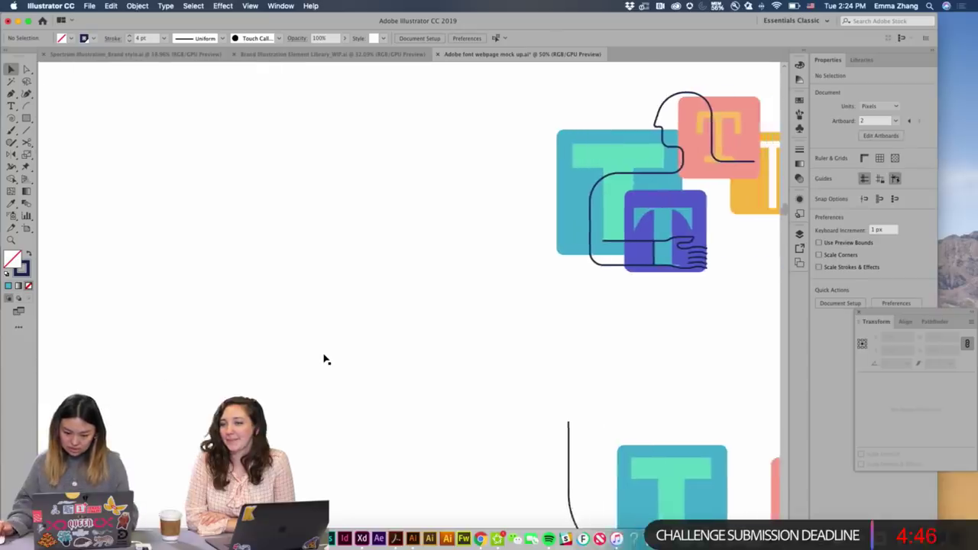
scroll(325, 359, "right", 5)
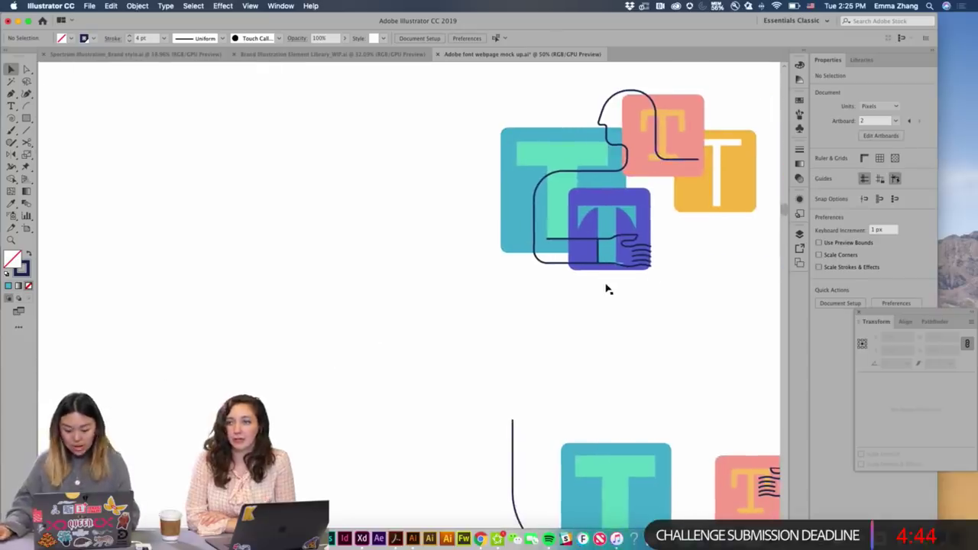
scroll(603, 290, "down", 4)
scroll(602, 275, "up", 3)
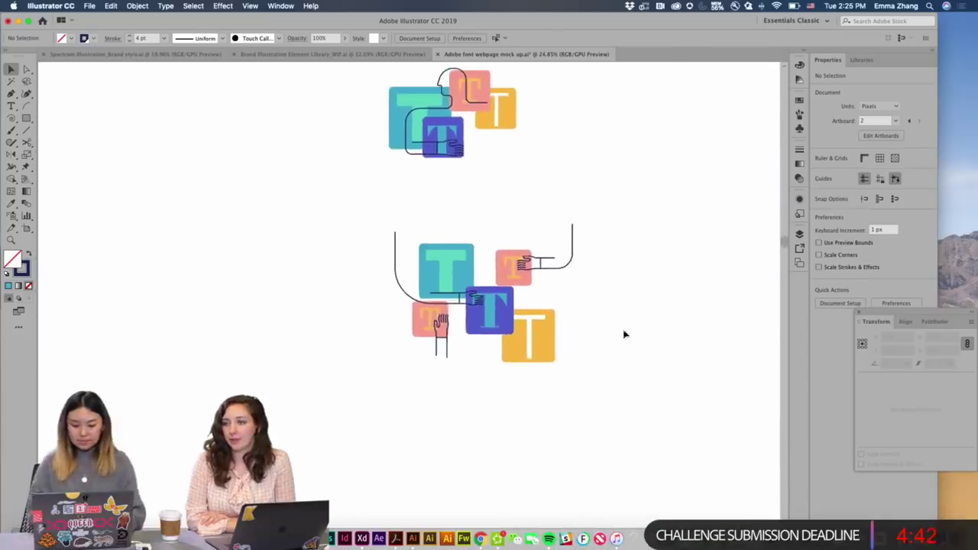
scroll(625, 342, "up", 1)
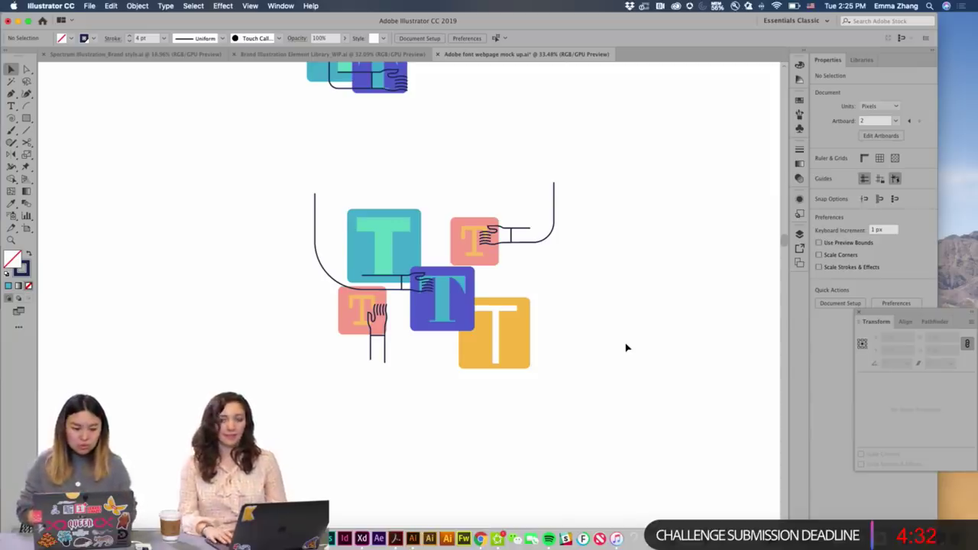
scroll(625, 347, "down", 5)
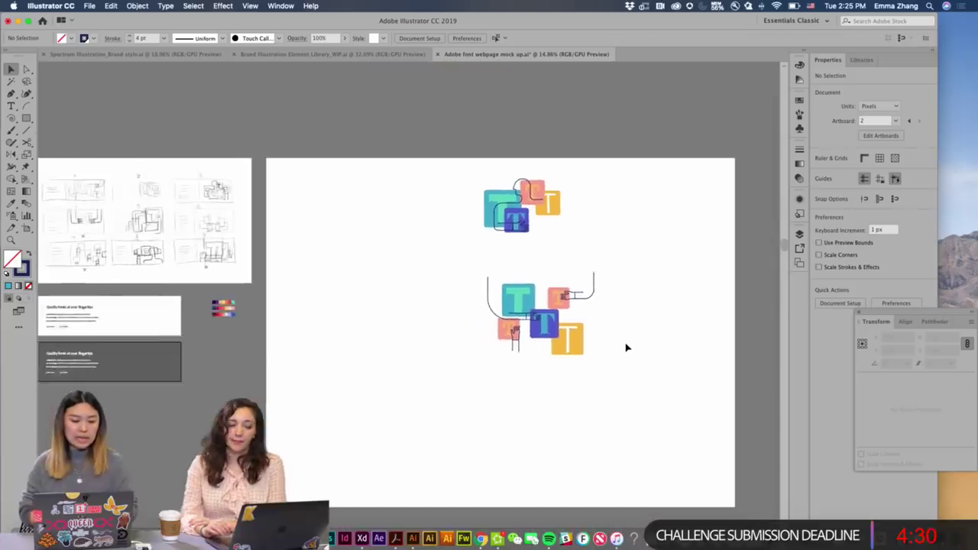
scroll(627, 344, "left", 2)
scroll(383, 306, "up", 4)
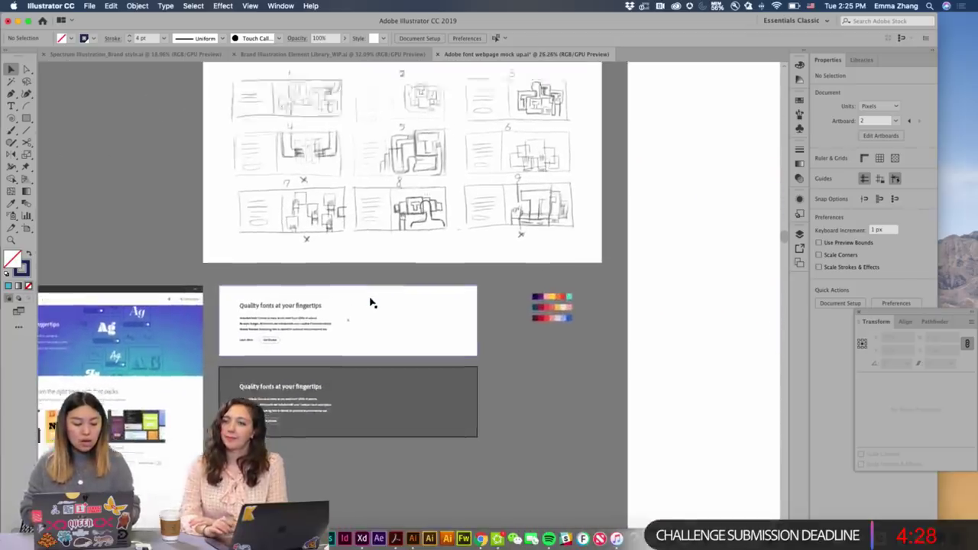
scroll(412, 275, "down", 1)
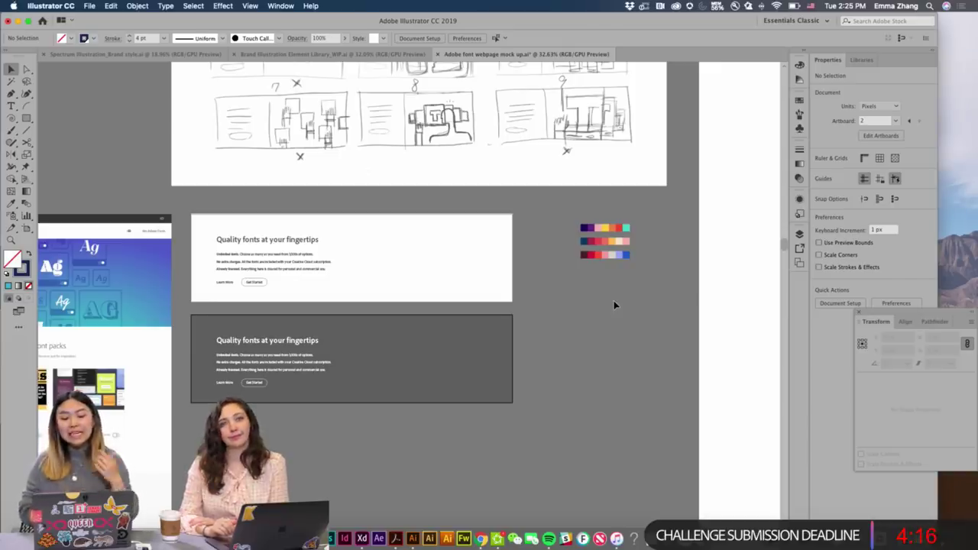
scroll(613, 306, "right", 5)
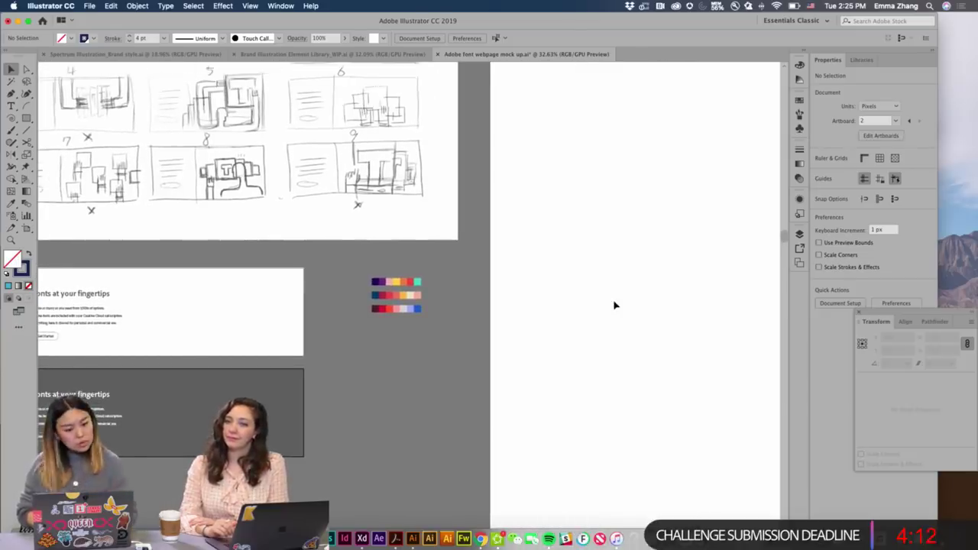
scroll(248, 189, "up", 2)
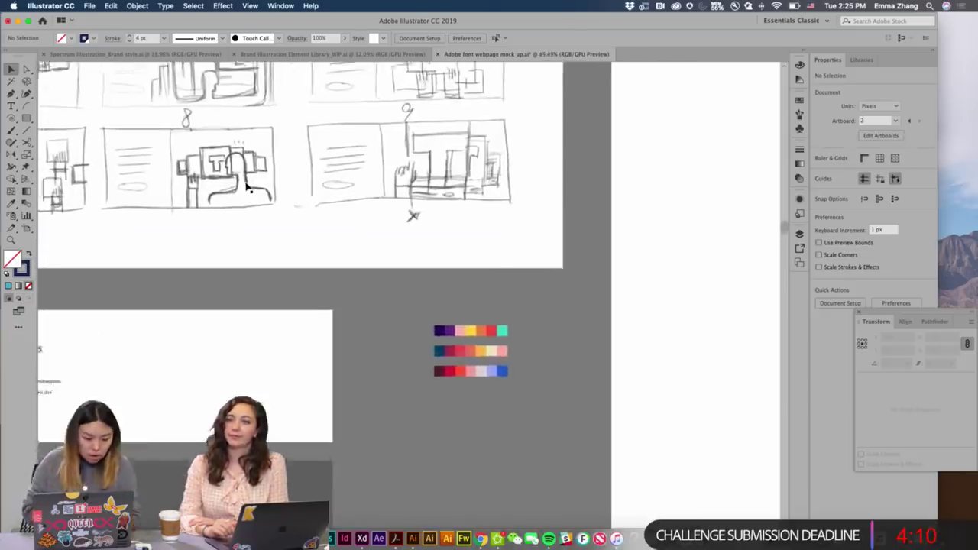
scroll(249, 189, "up", 1)
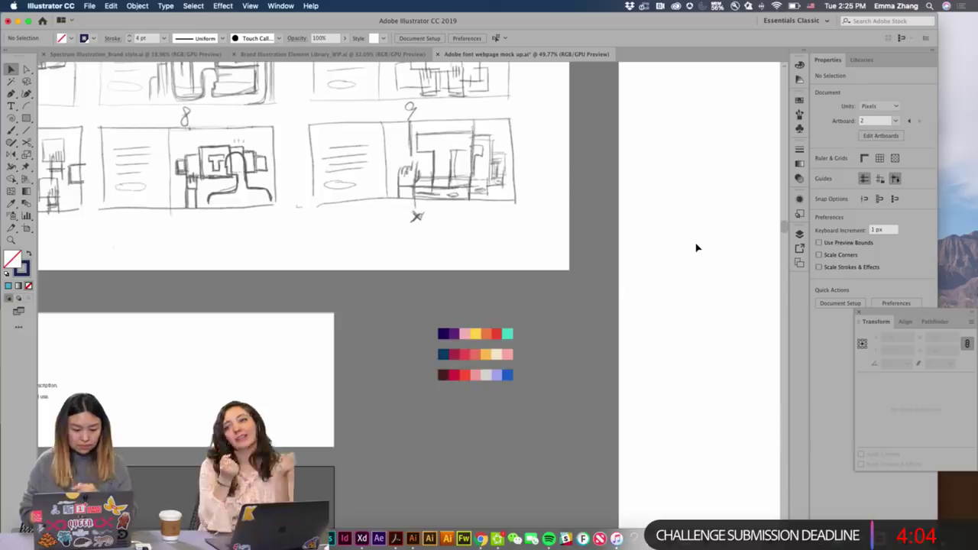
scroll(696, 248, "down", 2)
scroll(696, 248, "down", 1)
scroll(696, 248, "right", 10)
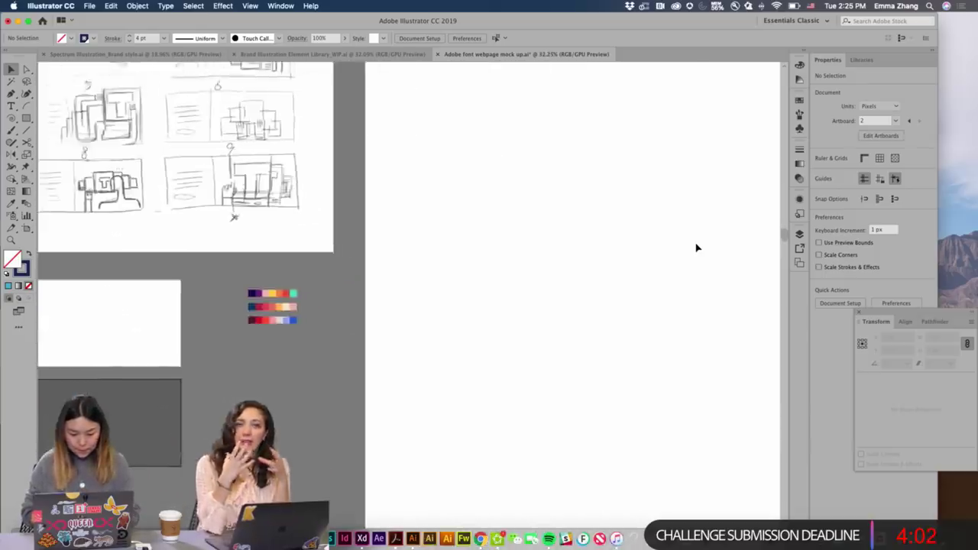
scroll(696, 247, "up", 3)
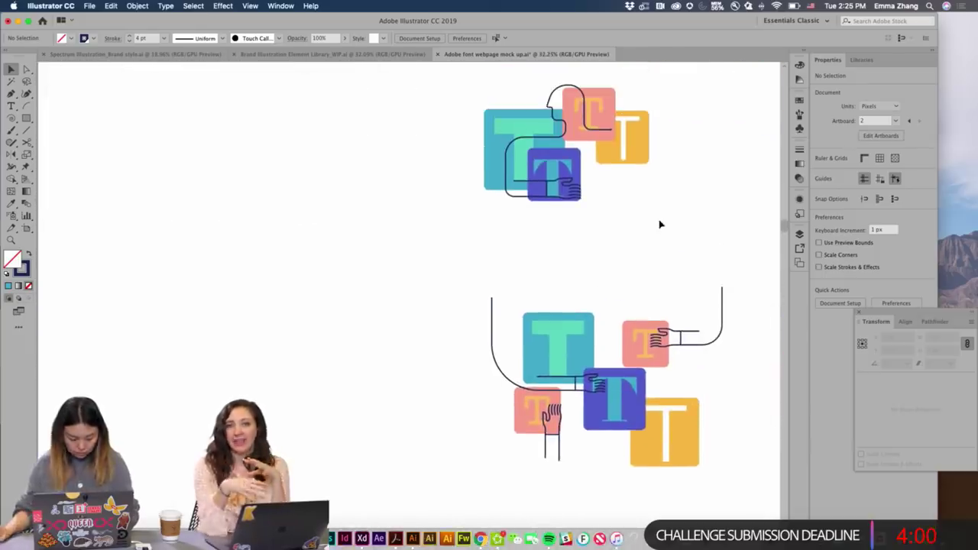
Copy the figure outline into the empty left area and cut it where shoulder meets neck.
left_click_drag(588, 133, 252, 246)
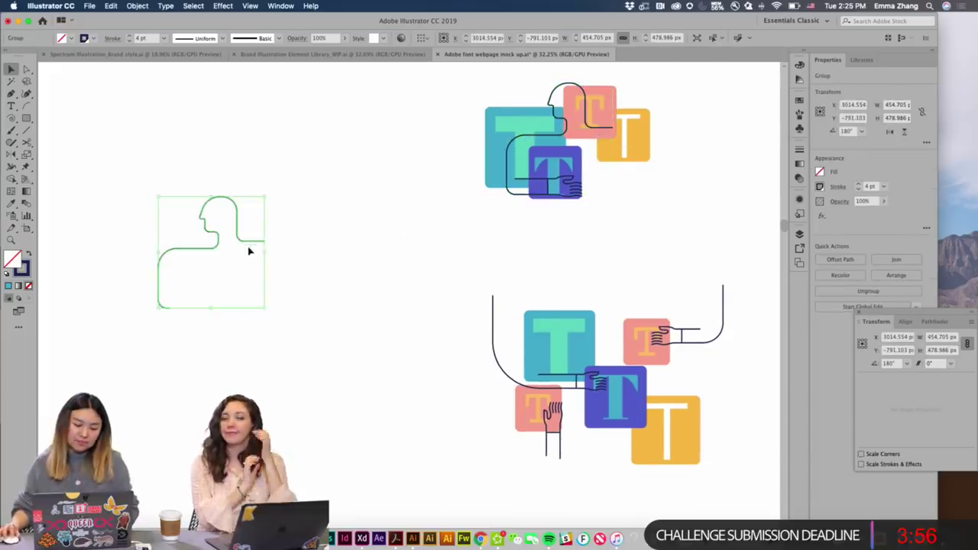
left_click(26, 142)
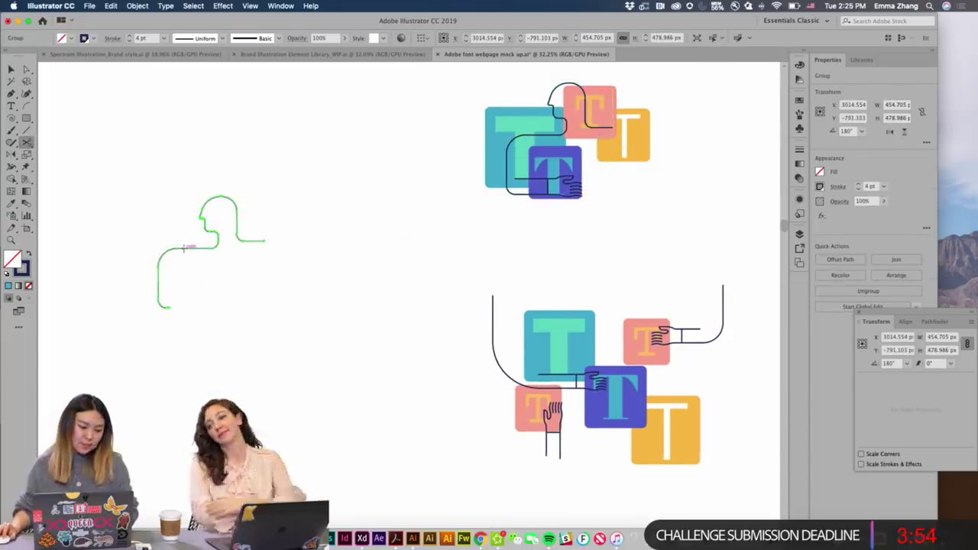
left_click(181, 250)
Delete the lower vertical piece of the copied outline inside its group.
key("v")
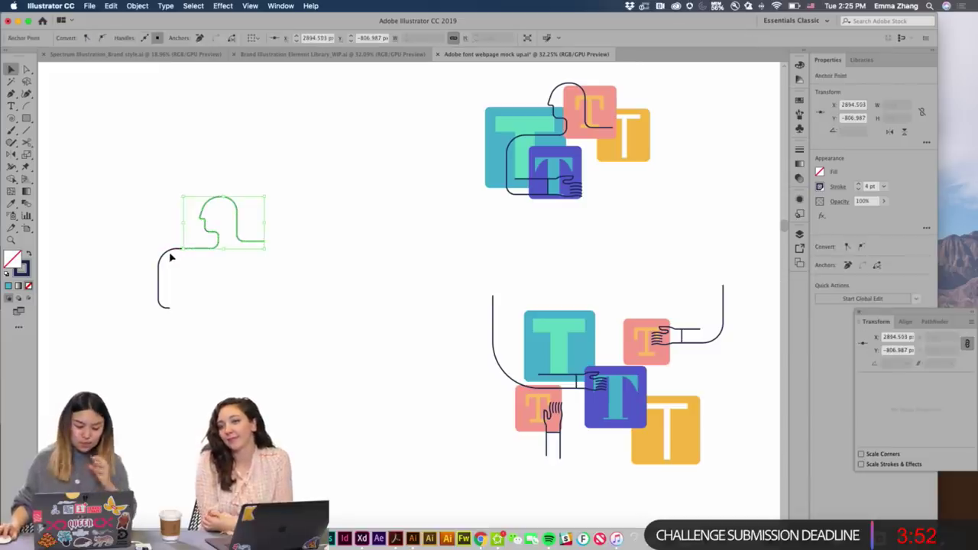
left_click(165, 254)
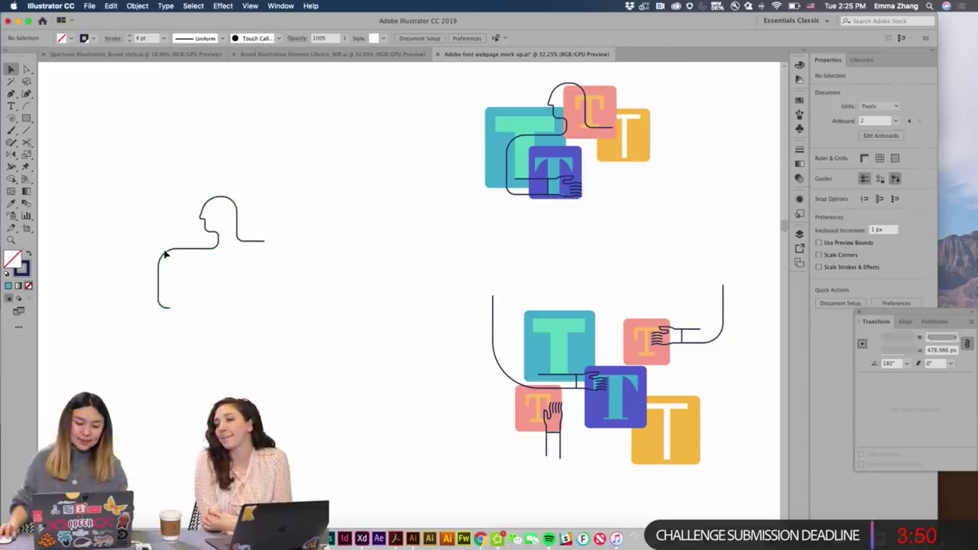
left_click(165, 255)
double_click(165, 257)
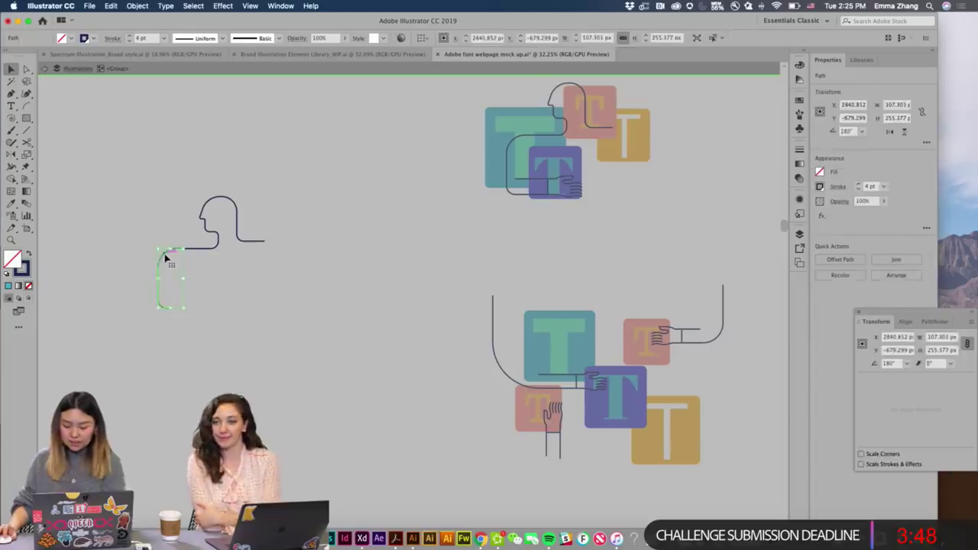
key("Delete")
double_click(197, 281)
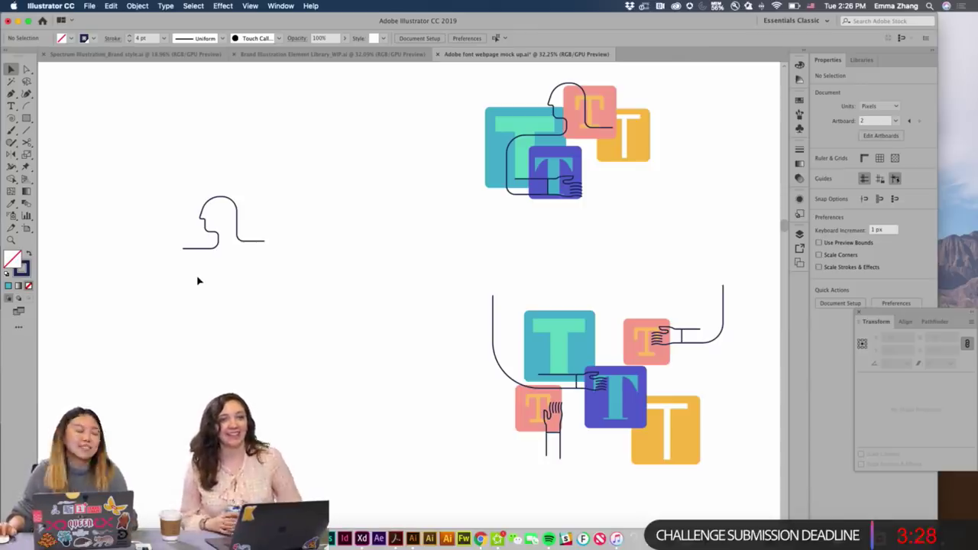
Copy the raised hand next to the head outline, then zoom in on the upper artwork's hand.
left_click(563, 451)
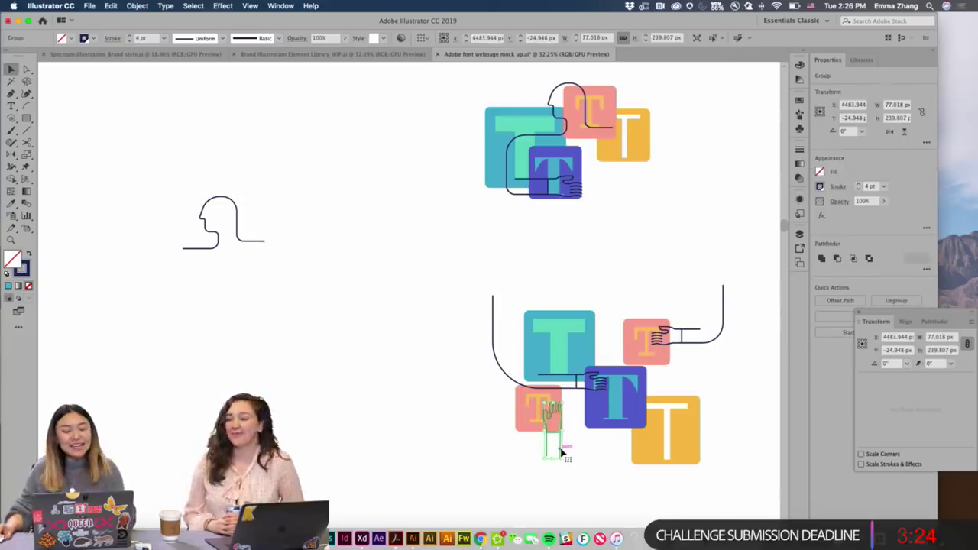
left_click_drag(563, 456, 167, 302)
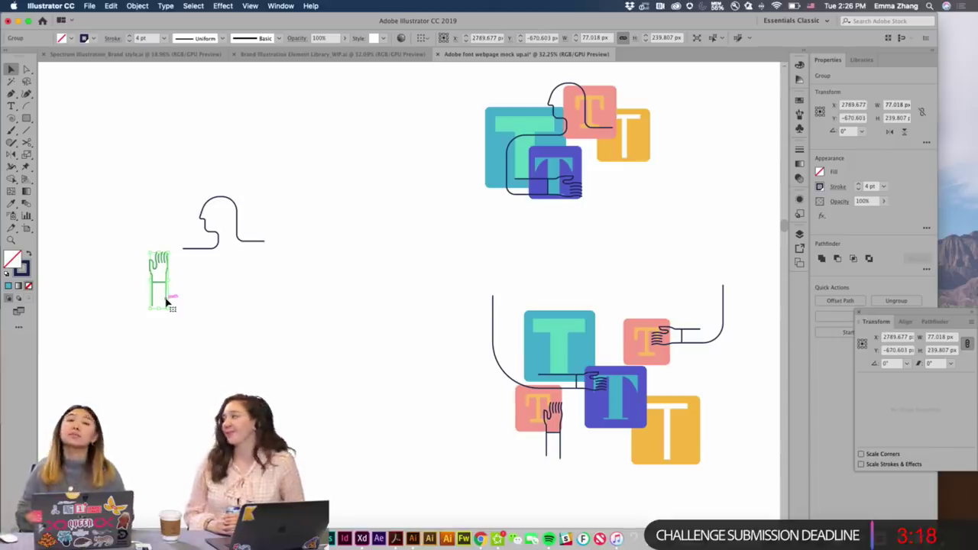
key("z")
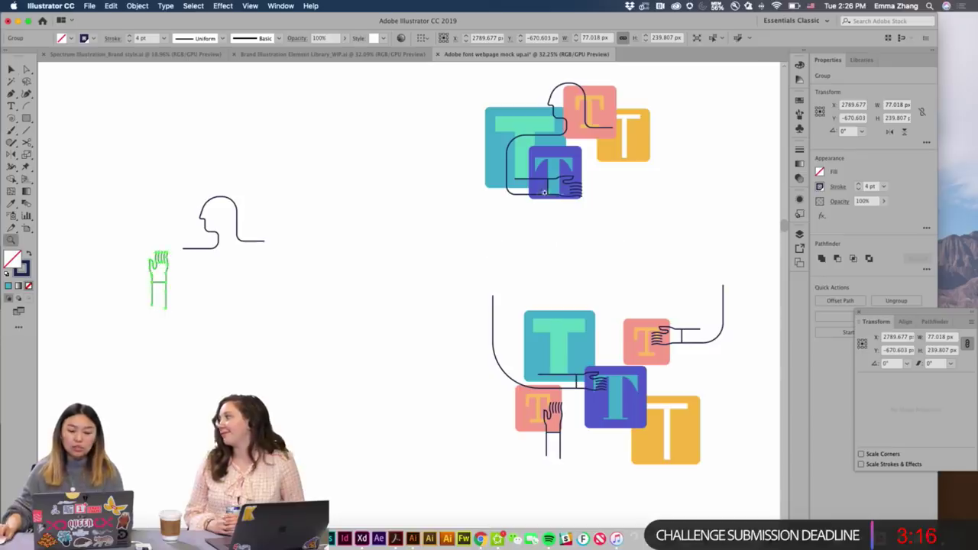
left_click_drag(544, 193, 359, 291)
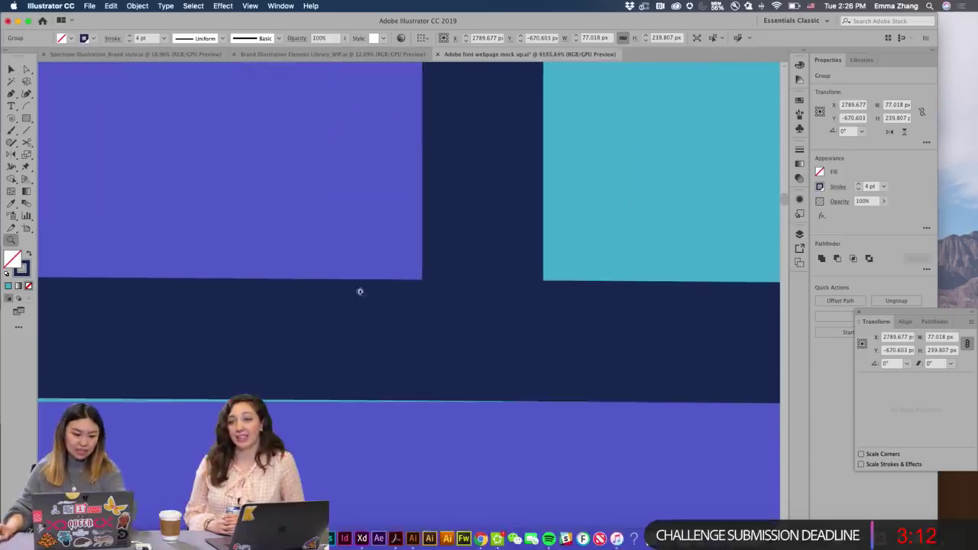
scroll(336, 300, "left", 5)
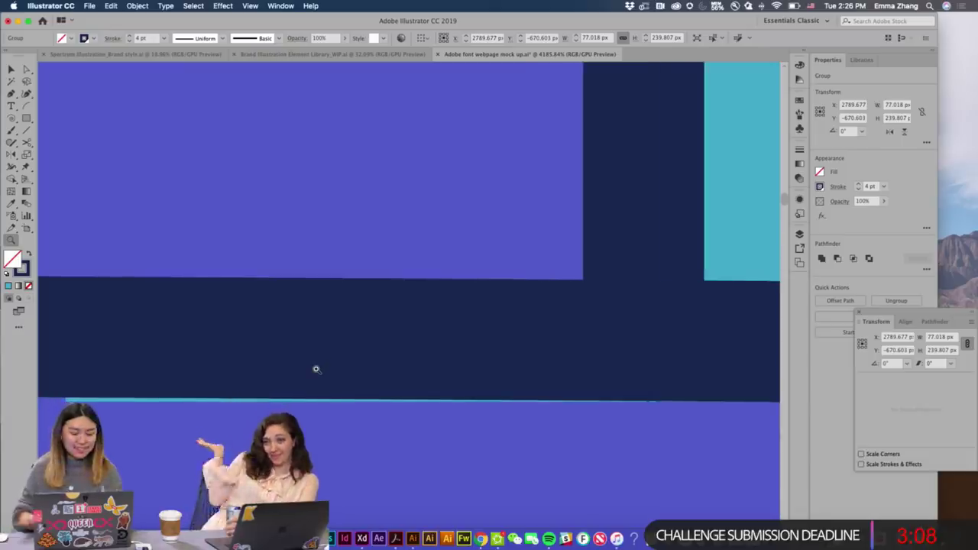
scroll(316, 369, "down", 10)
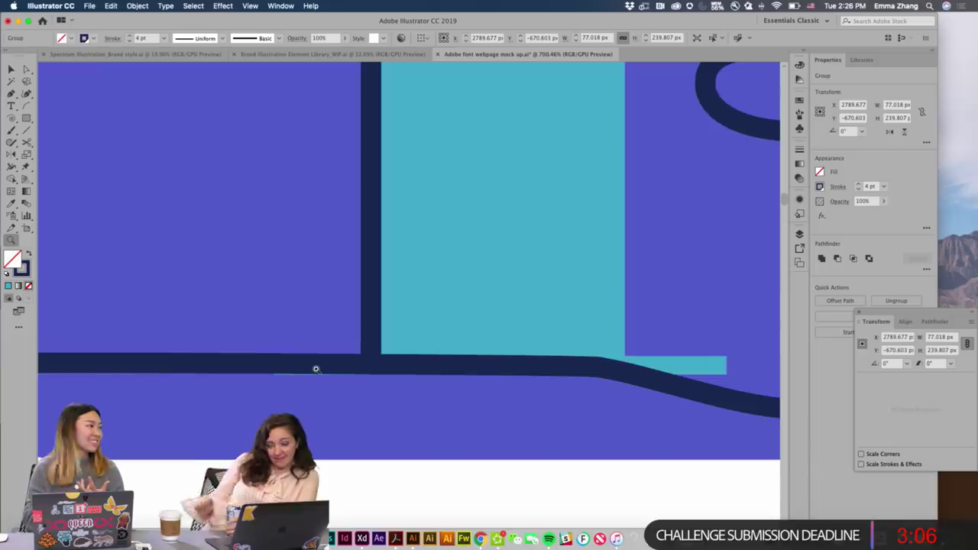
scroll(315, 369, "down", 5)
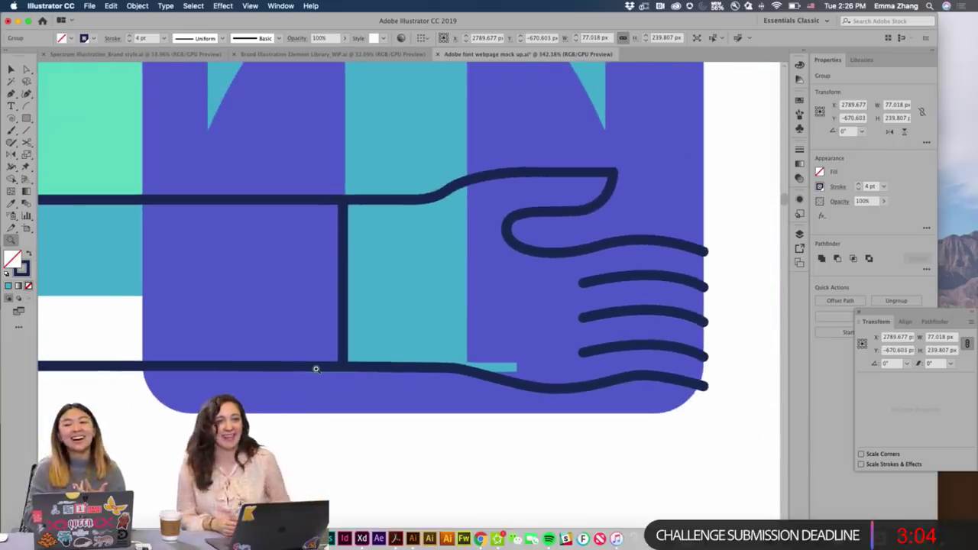
scroll(315, 369, "down", 8)
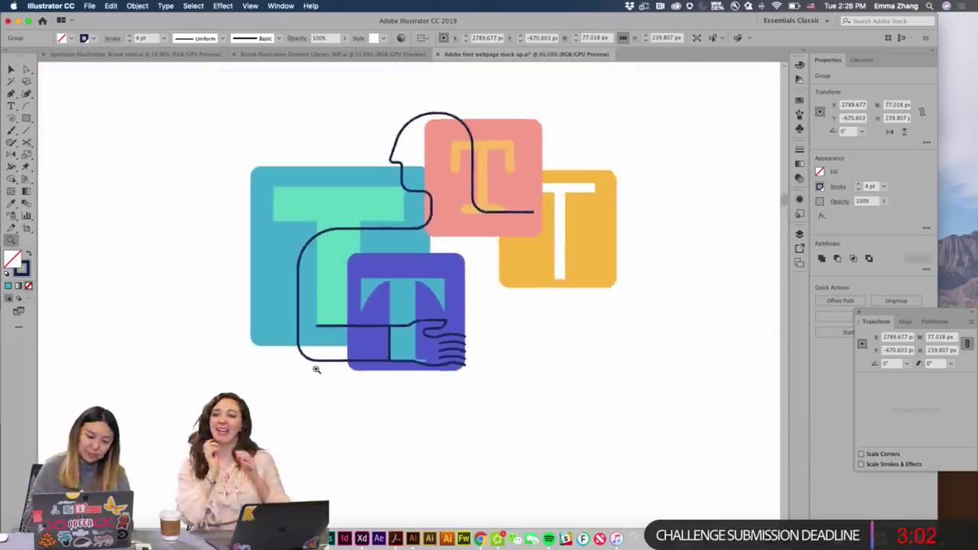
scroll(317, 369, "down", 5)
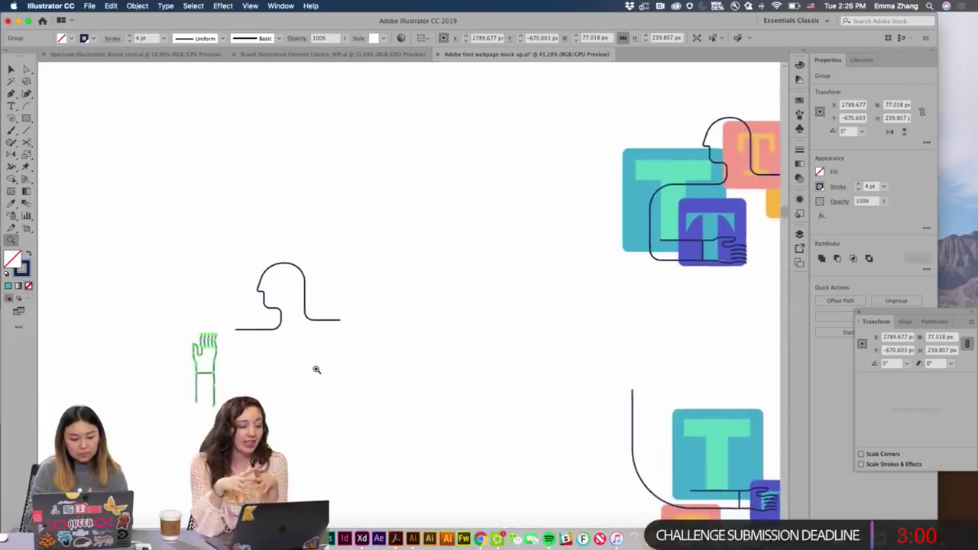
scroll(316, 369, "left", 10)
scroll(317, 369, "down", 2)
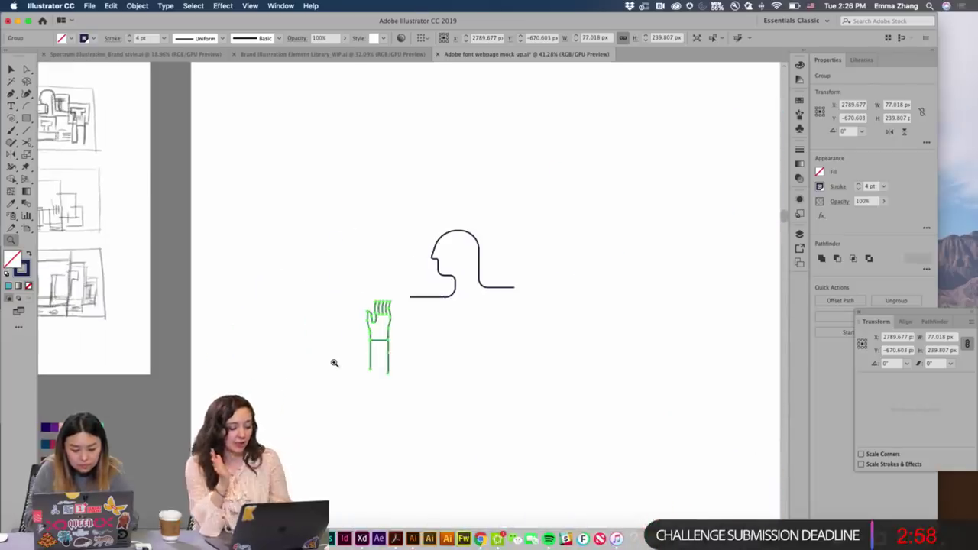
Enlarge the copied hand slightly and move it up beside the head.
key("v")
left_click_drag(368, 301, 362, 295)
left_click(459, 343)
scroll(458, 343, "left", 6)
scroll(458, 343, "down", 2)
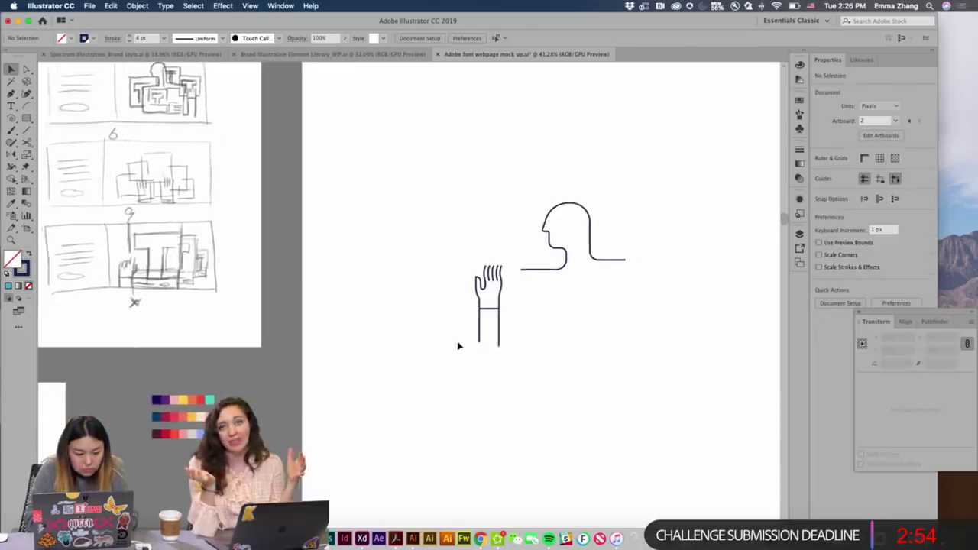
scroll(459, 346, "left", 6)
scroll(459, 346, "down", 2)
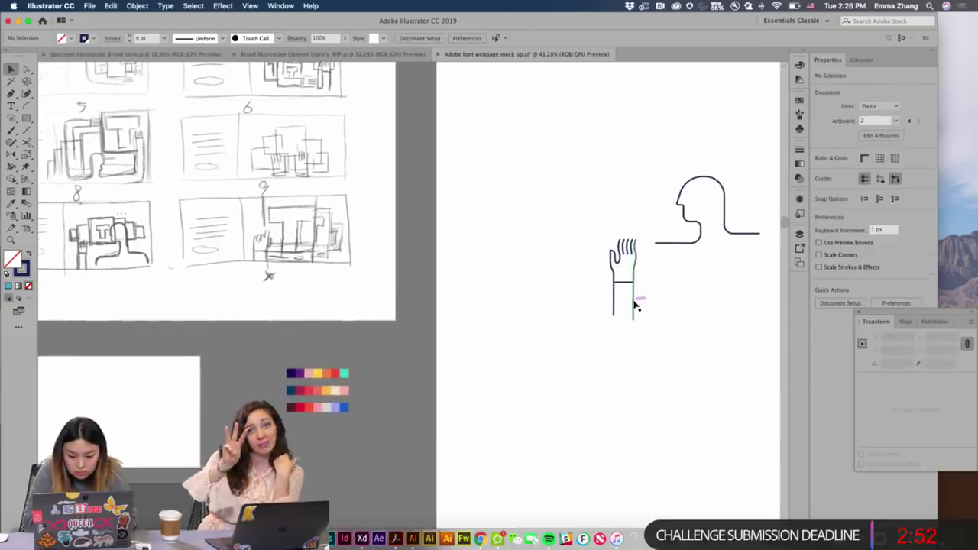
left_click_drag(635, 301, 639, 287)
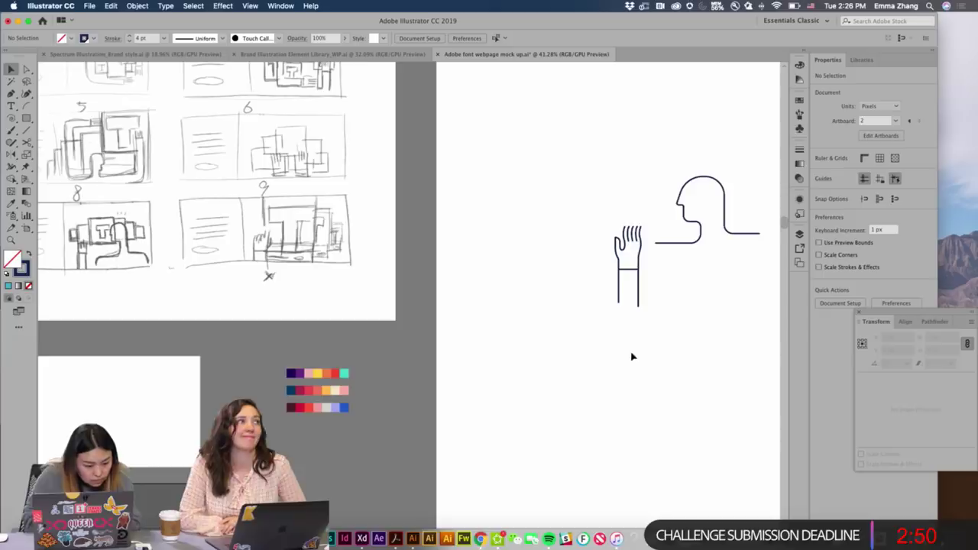
Draw a square above the hand and head, fill it orange, and remove its stroke.
left_click(27, 118)
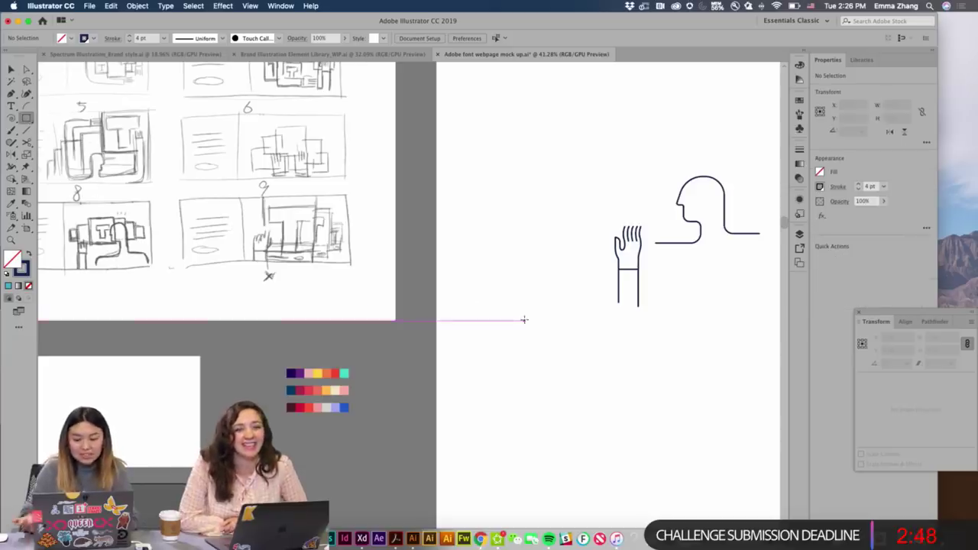
left_click_drag(565, 133, 607, 177)
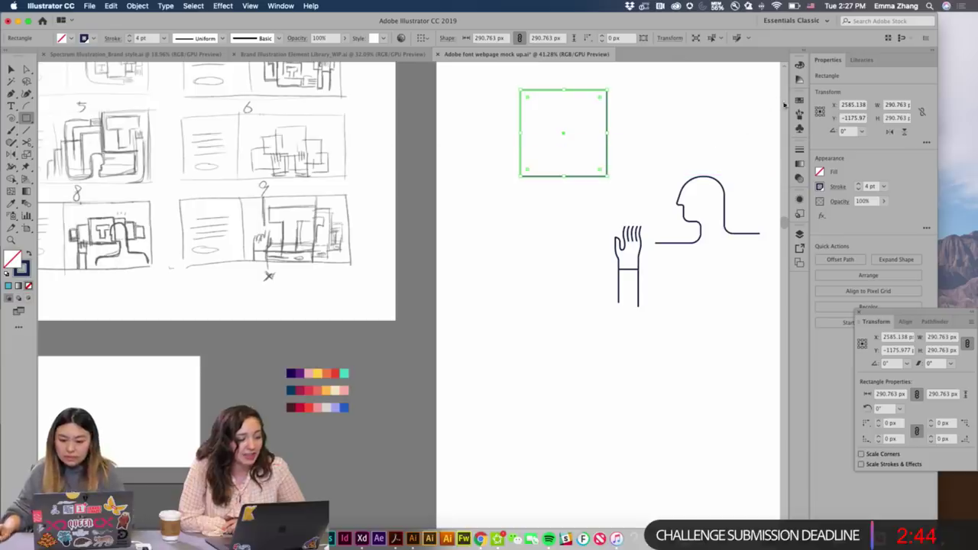
left_click(798, 101)
left_click(701, 138)
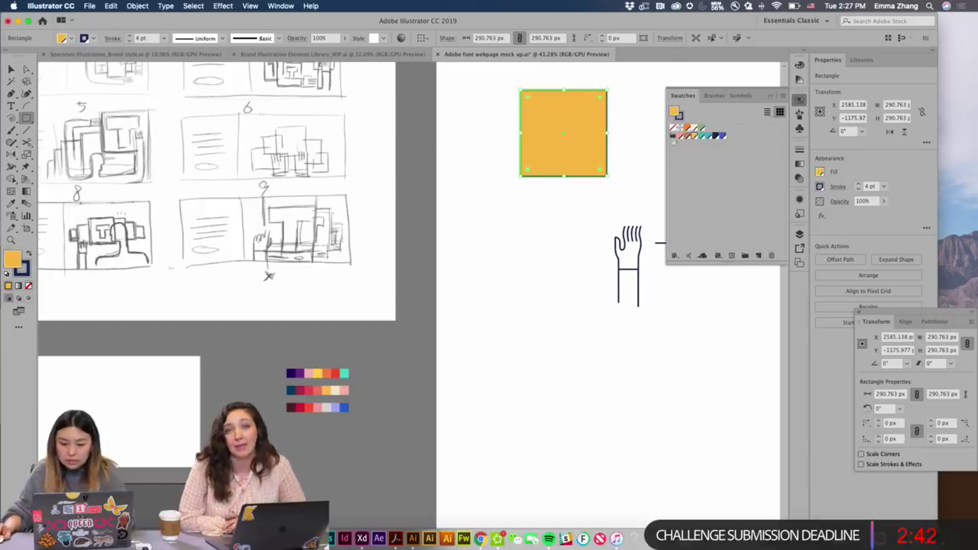
key("v")
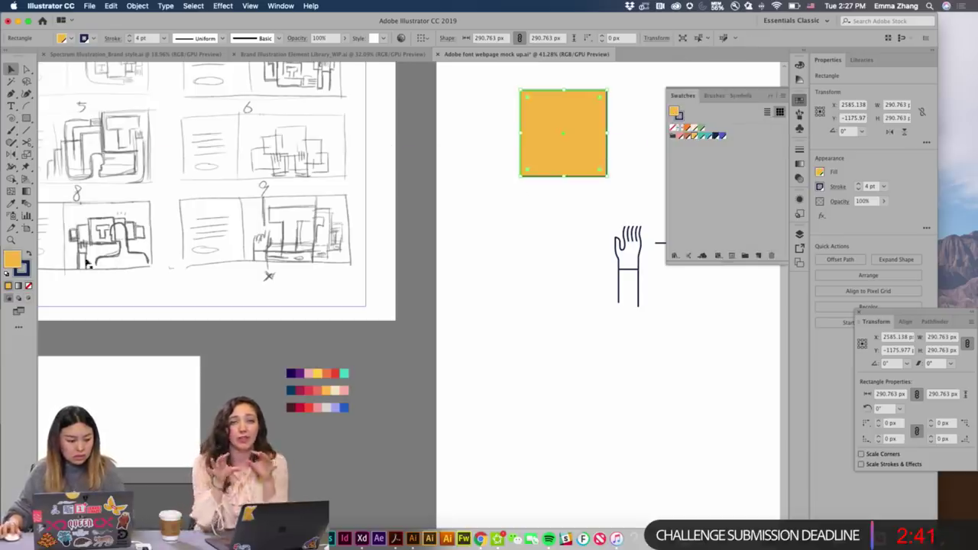
left_click(24, 271)
left_click(29, 286)
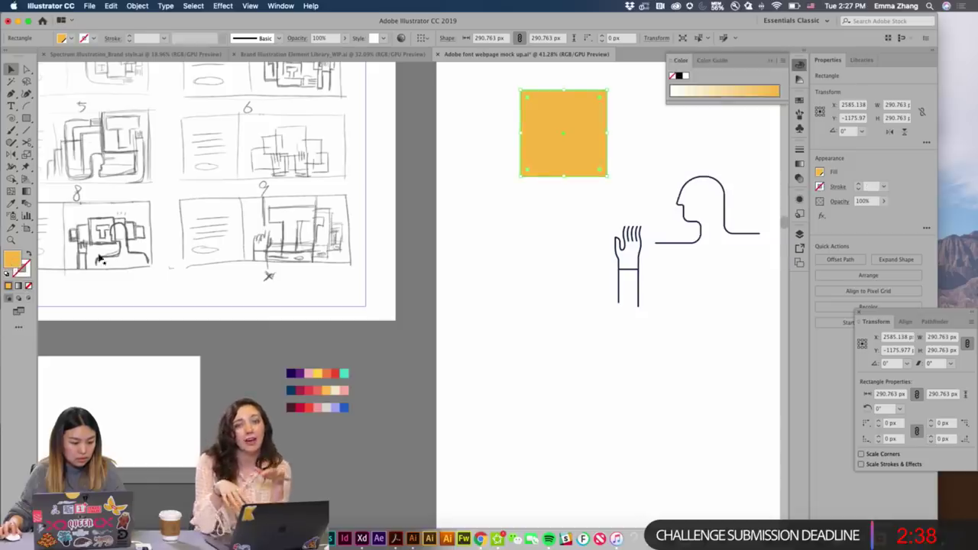
Duplicate the orange square to its right and fill the copy blue.
scroll(528, 224, "right", 5)
scroll(528, 225, "up", 3)
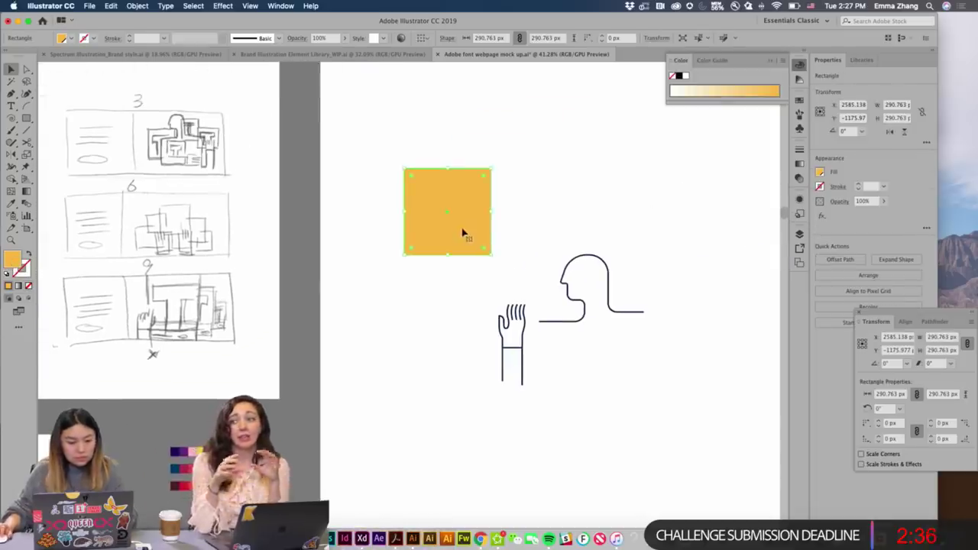
left_click_drag(461, 228, 588, 215)
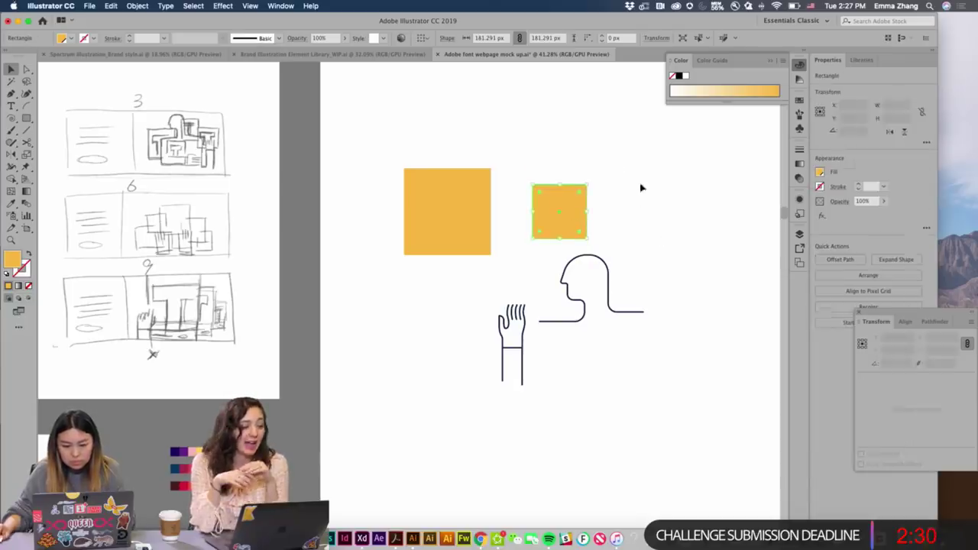
left_click(799, 113)
left_click(709, 136)
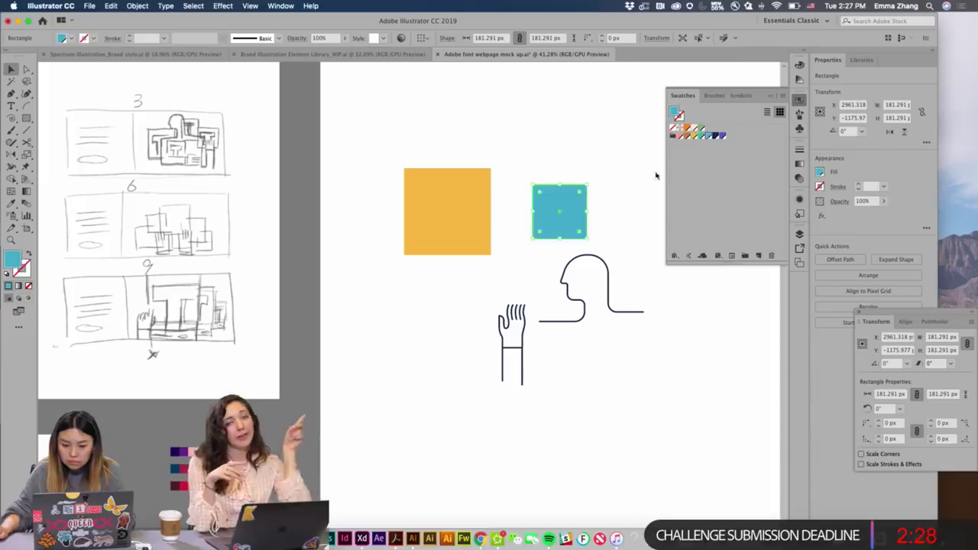
left_click(592, 191)
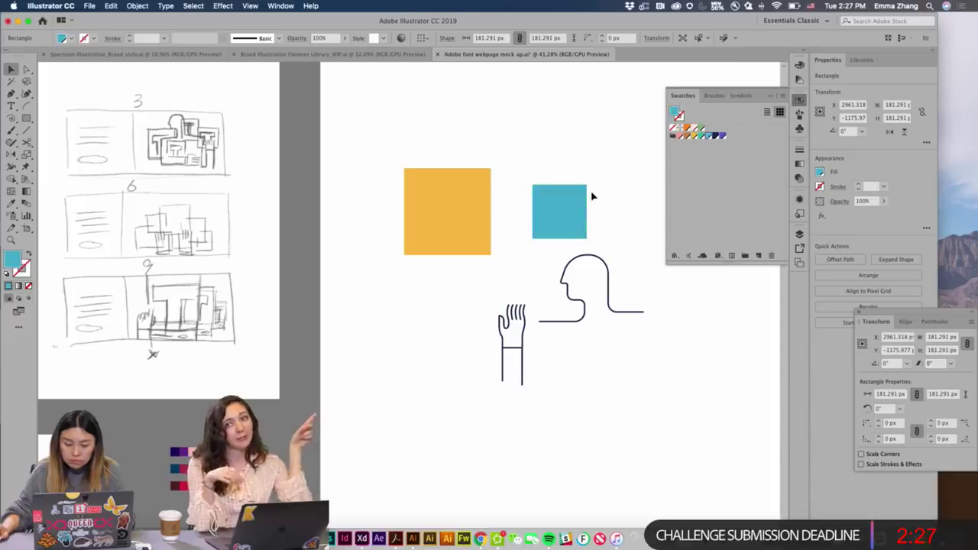
double_click(25, 205)
Blend the orange square into the blue one with 1 specified step.
left_click(72, 87)
left_click(69, 99)
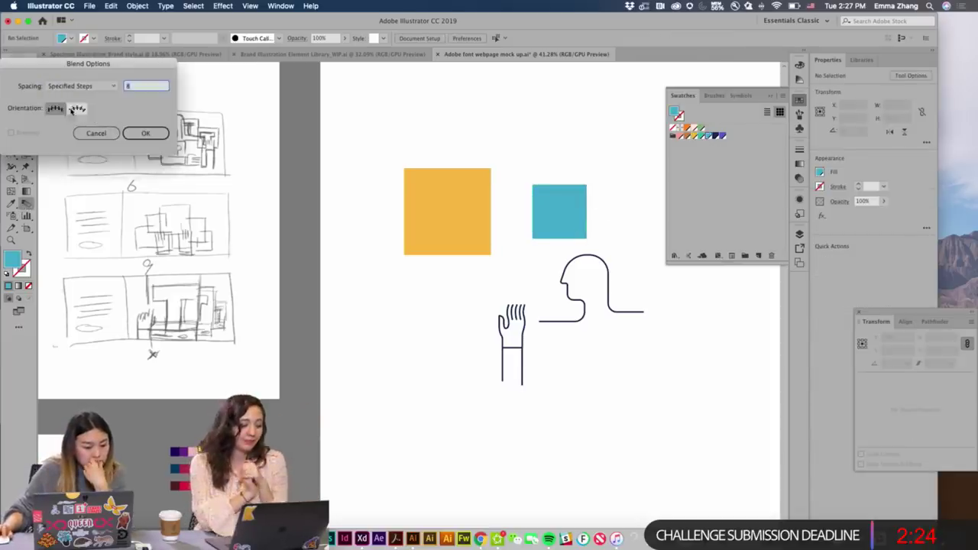
left_click(146, 133)
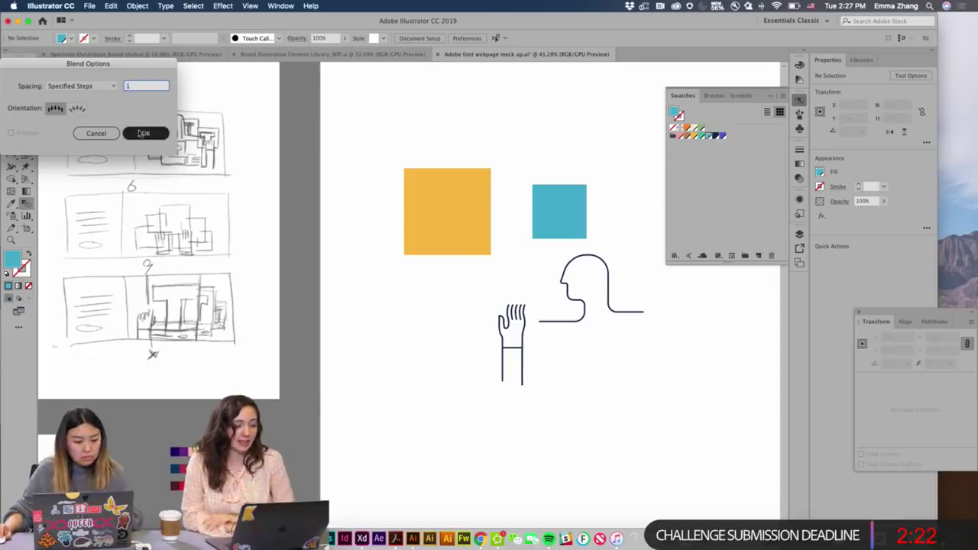
left_click(489, 212)
left_click(536, 213)
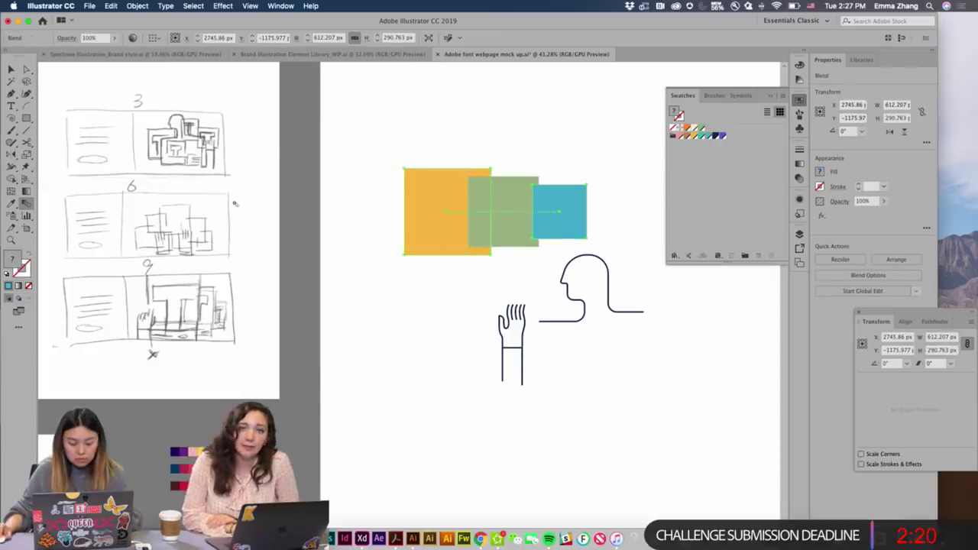
Expand the blend into separate shapes and ungroup the three squares.
left_click(166, 6)
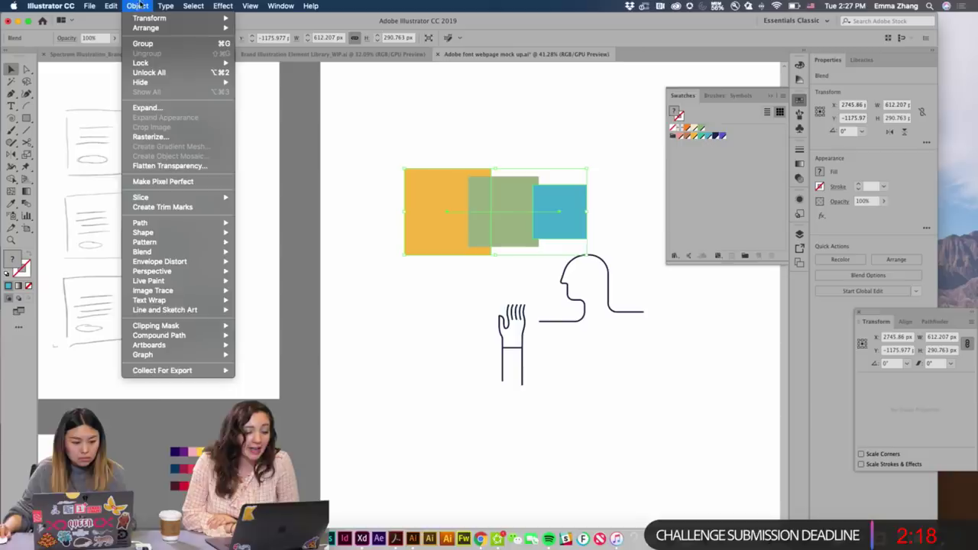
left_click(167, 108)
key("Return")
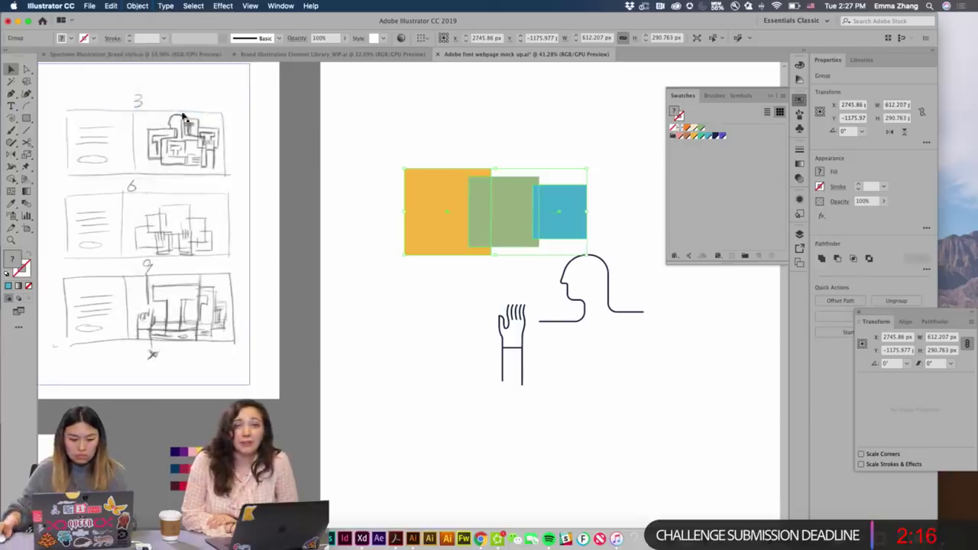
right_click(459, 211)
left_click(500, 295)
Bring the orange square in front of the green one and nudge the blue square left.
left_click(441, 224)
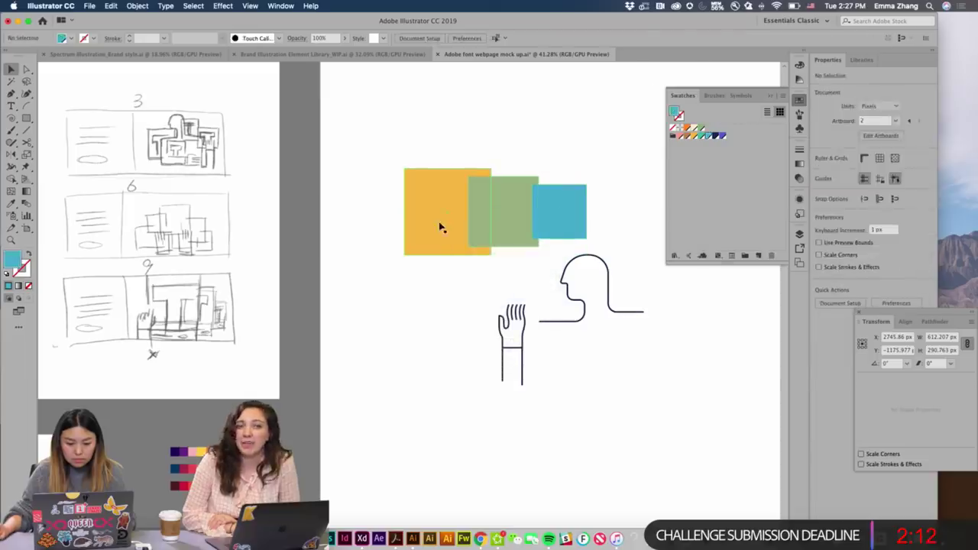
left_click(502, 221, "shift")
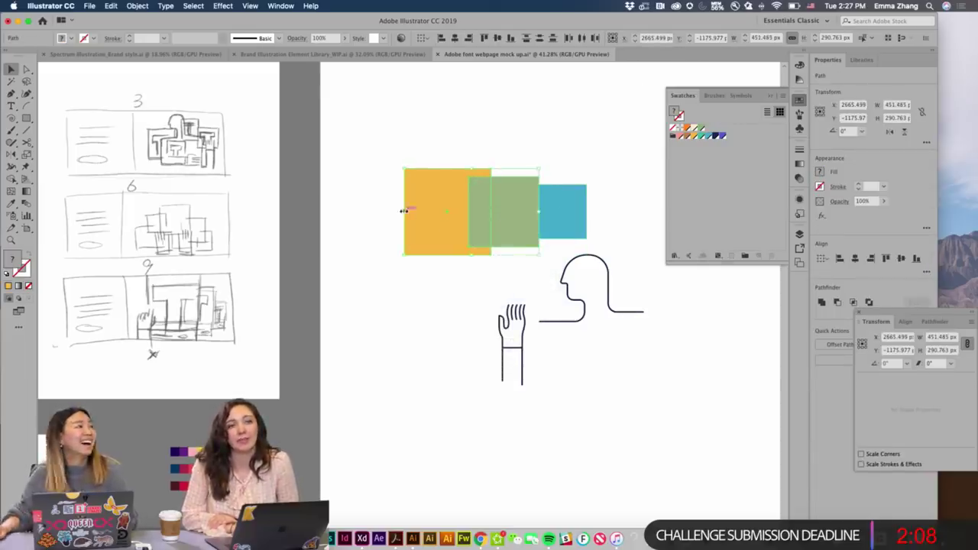
left_click(421, 221)
key("super+shift+bracketright")
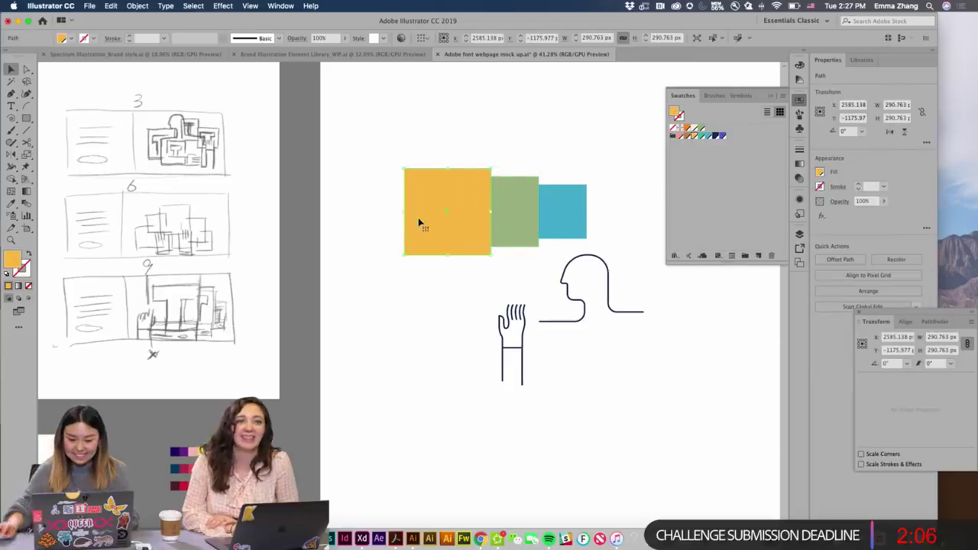
left_click_drag(568, 226, 563, 226)
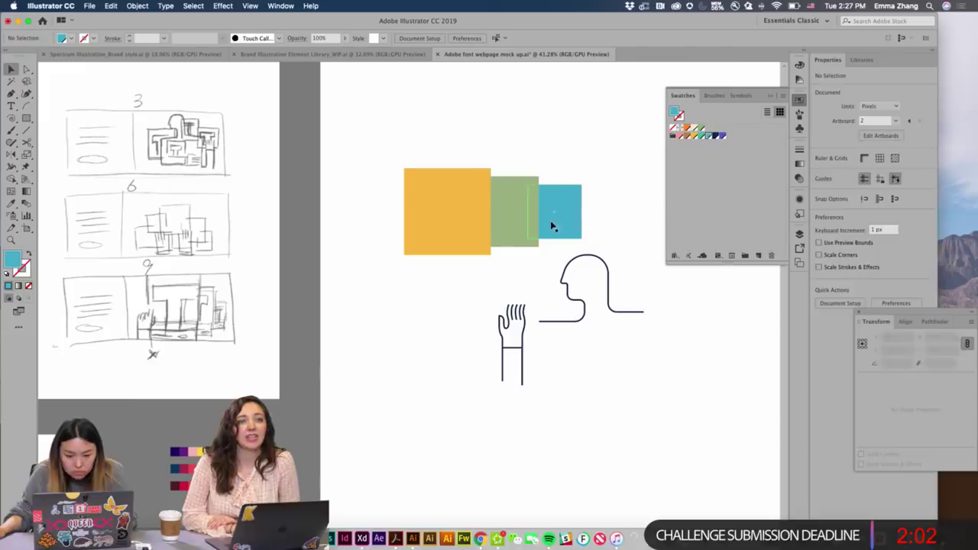
key("shift+Left")
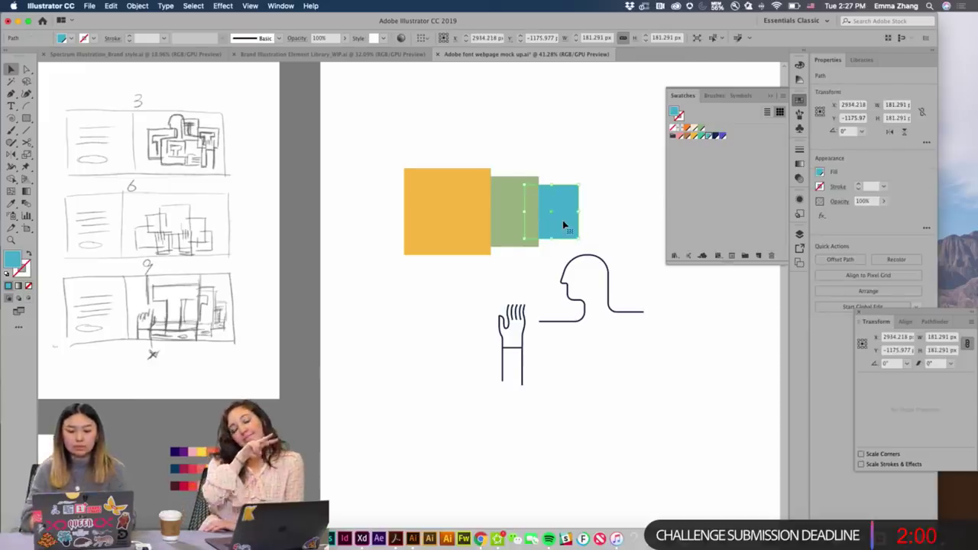
left_click(628, 226)
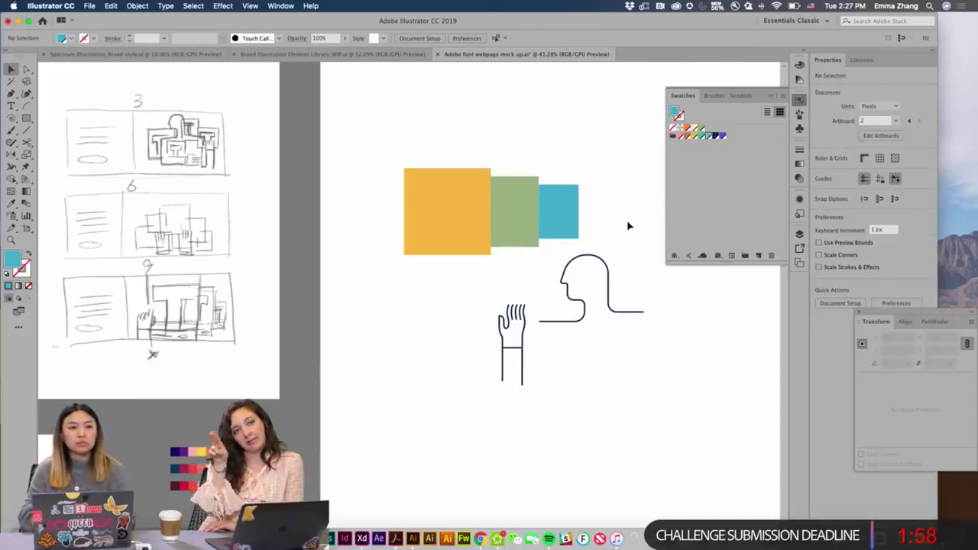
left_click(569, 227)
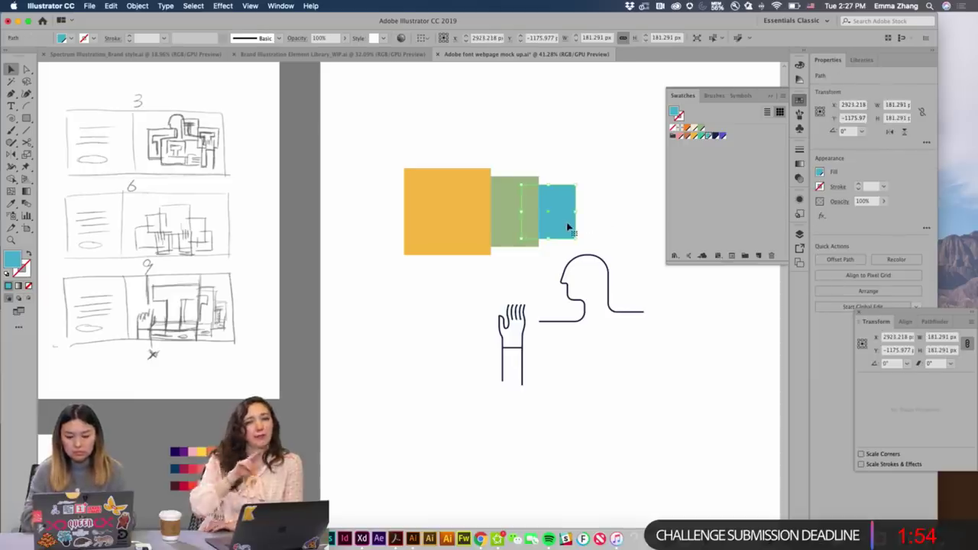
left_click(616, 244)
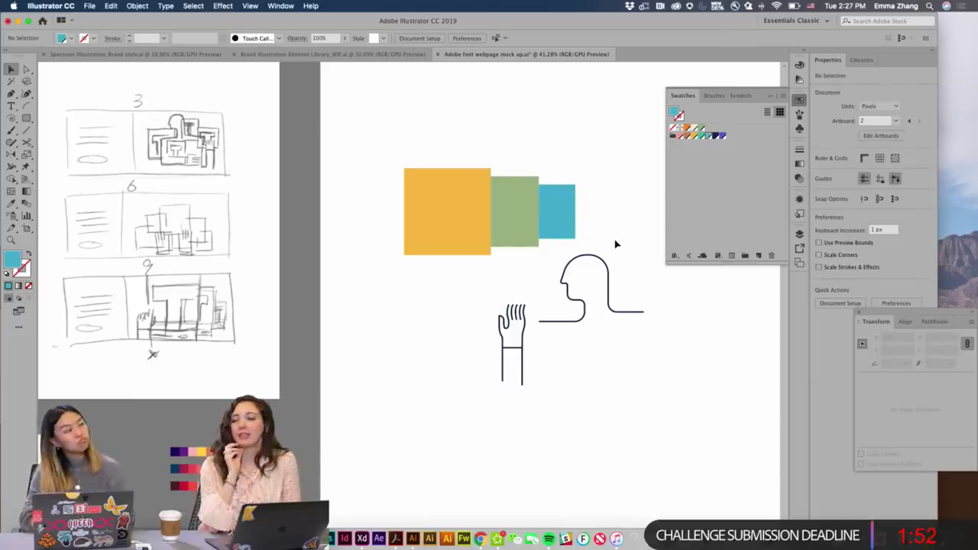
Reflect the green and blue squares vertically around the orange square's centre.
left_click(517, 230)
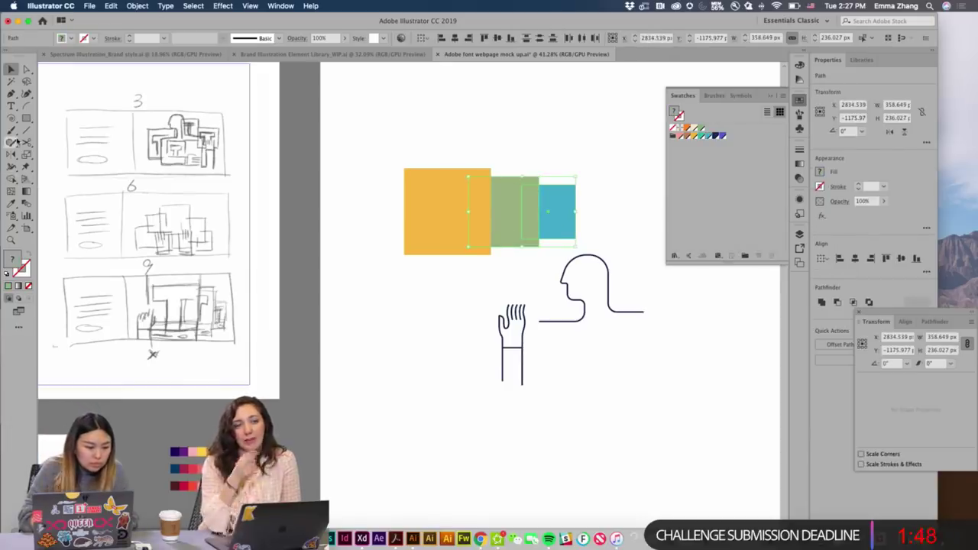
left_click(12, 155)
left_click(13, 155)
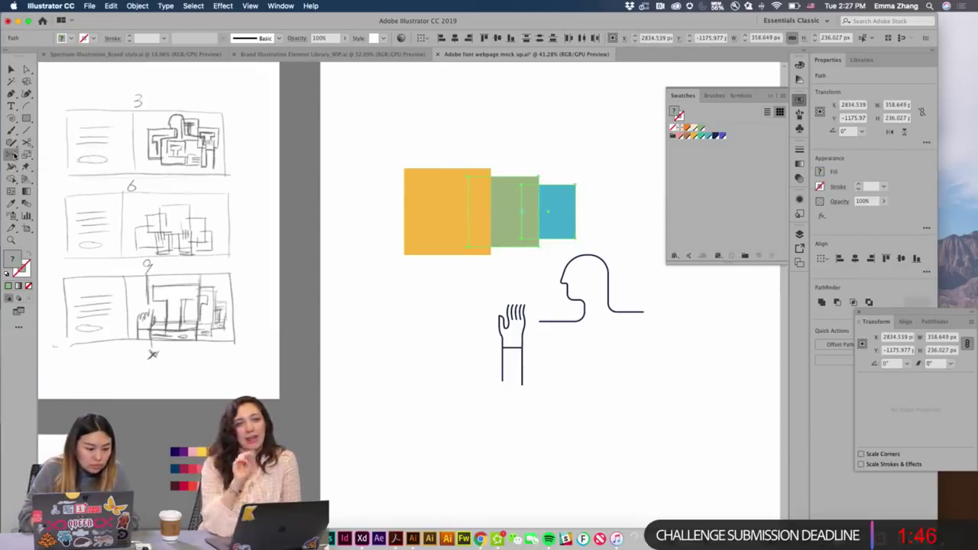
left_click(448, 211, "alt")
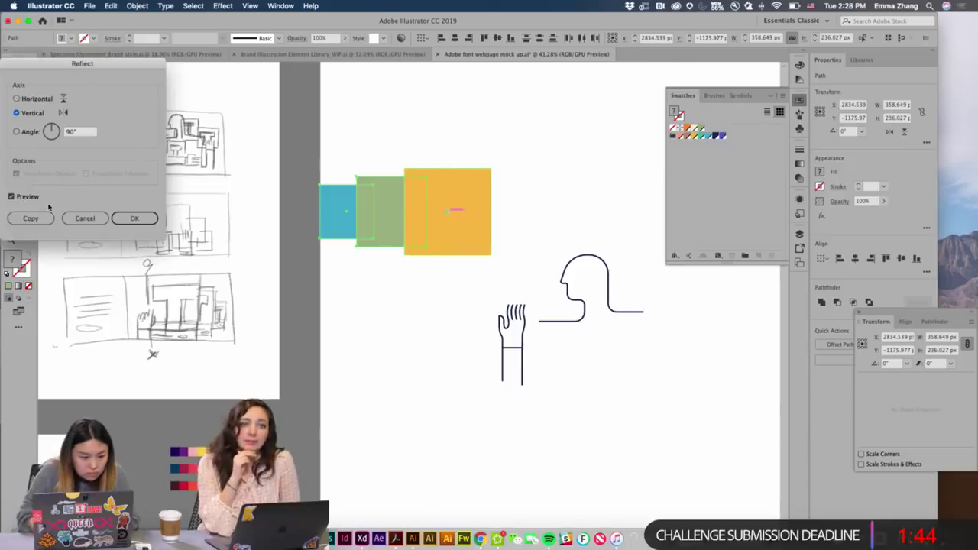
Make a mirrored copy of green and blue left of orange, and move the row onto the hand.
left_click(31, 217)
key("v")
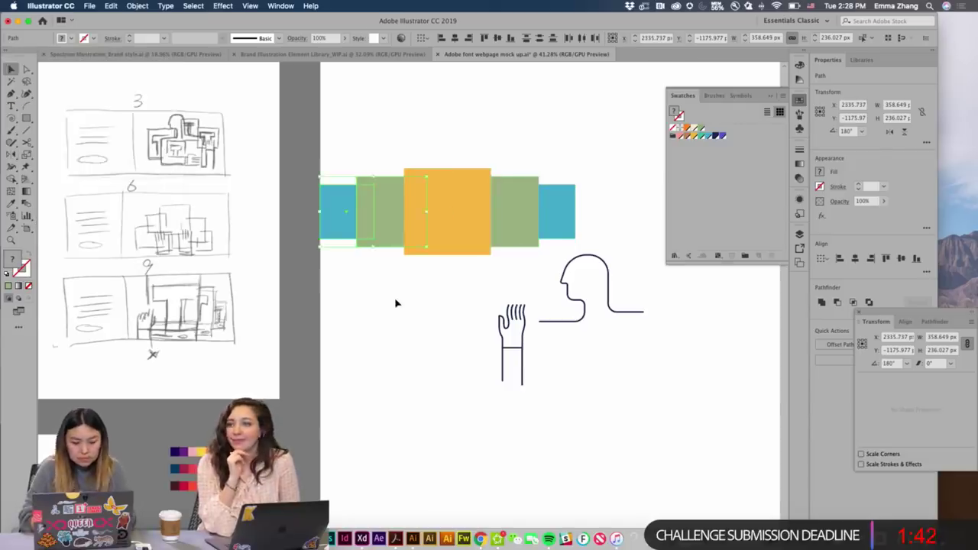
left_click(422, 318)
scroll(421, 318, "down", 1)
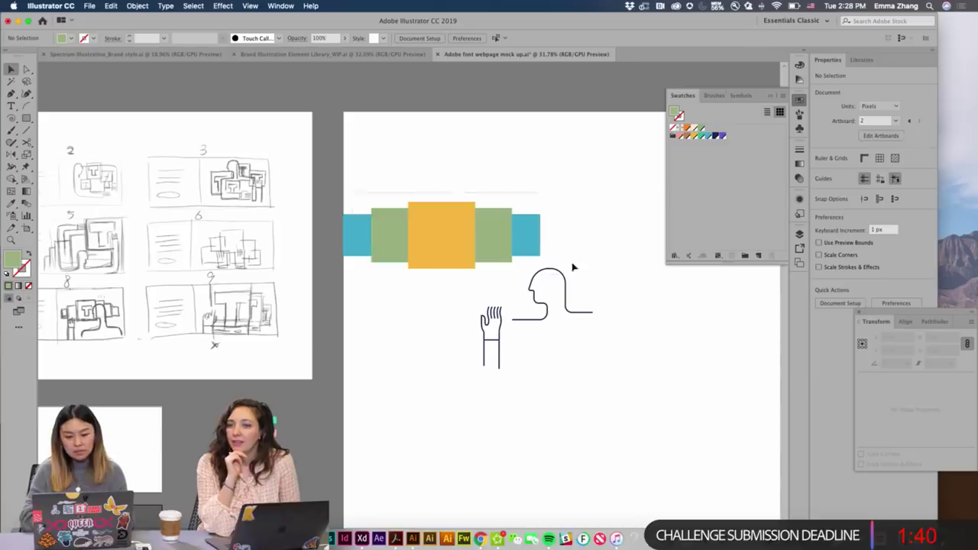
left_click_drag(527, 245, 575, 289)
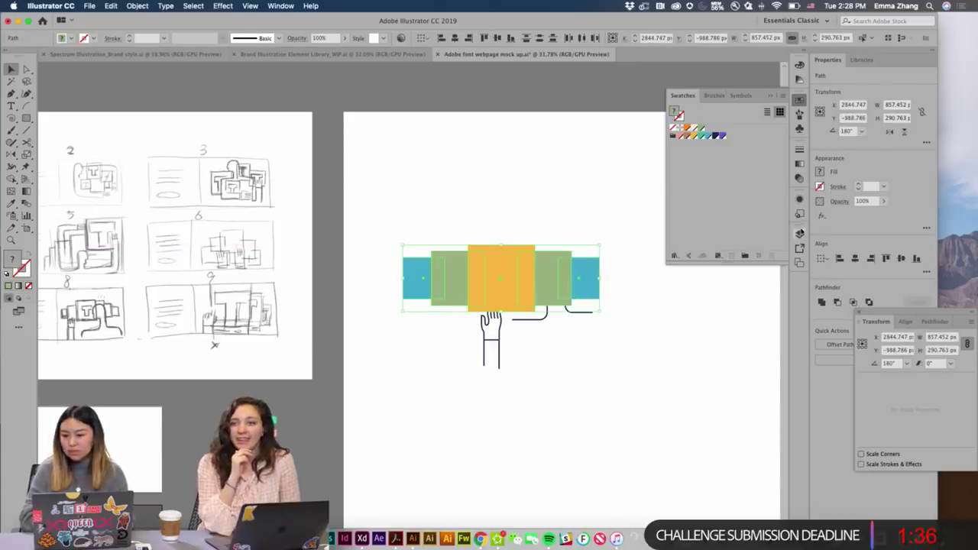
Move the square row to the 'illustrations 2' layer.
left_click(799, 232)
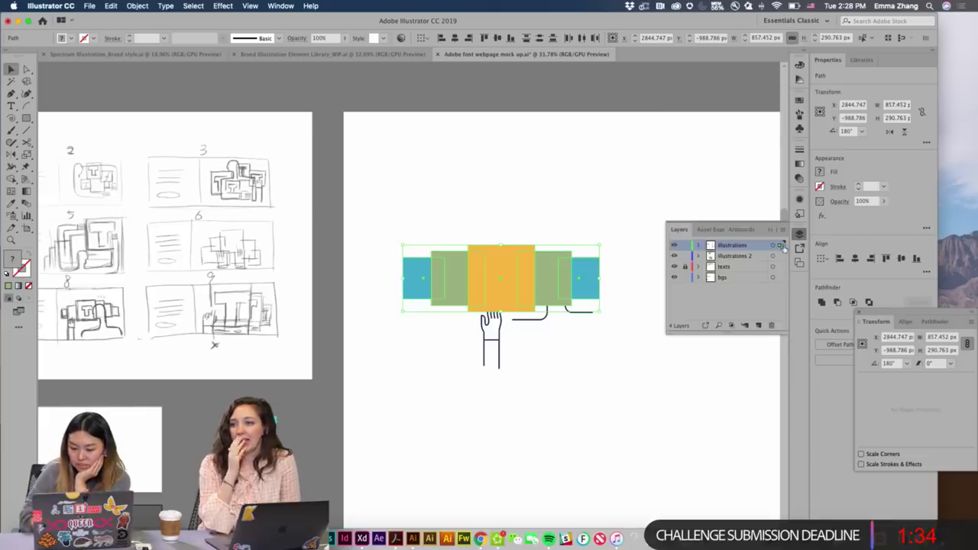
left_click_drag(779, 258, 779, 256)
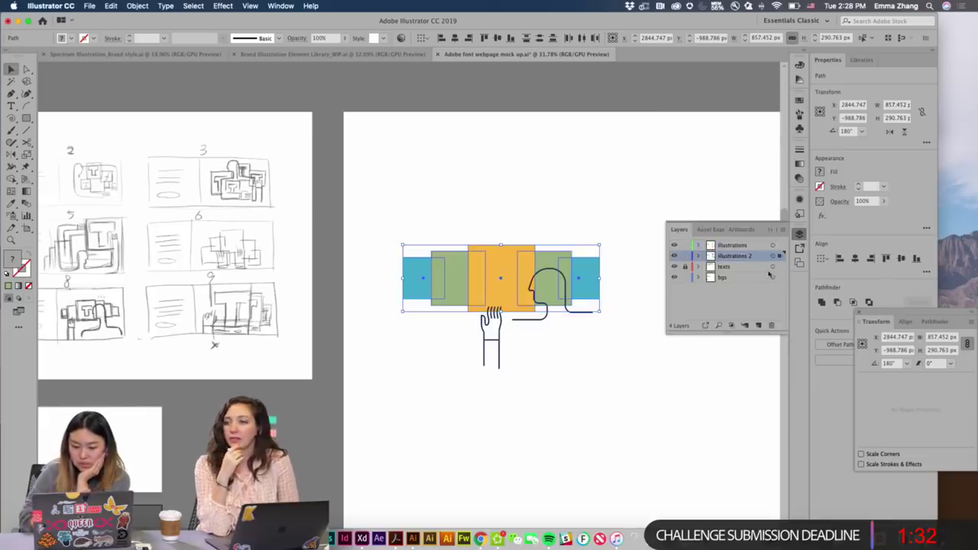
left_click(612, 375)
Recolour the two green rectangles pink.
scroll(614, 375, "right", 5)
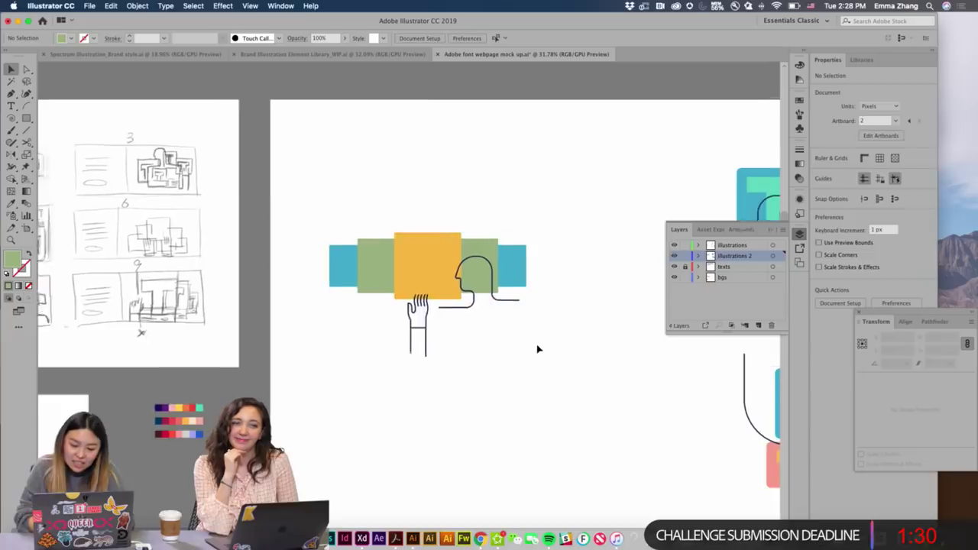
scroll(537, 349, "right", 1)
left_click(350, 257)
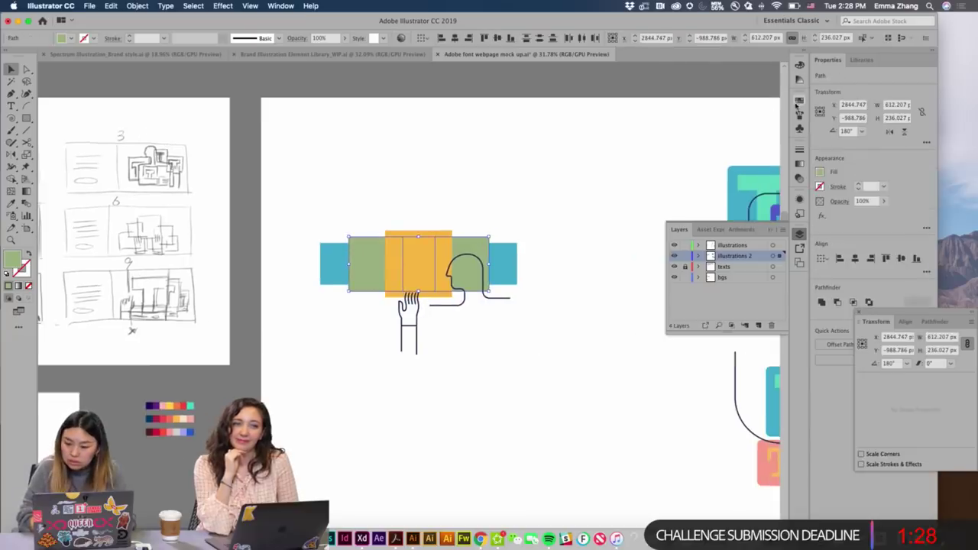
left_click(799, 102)
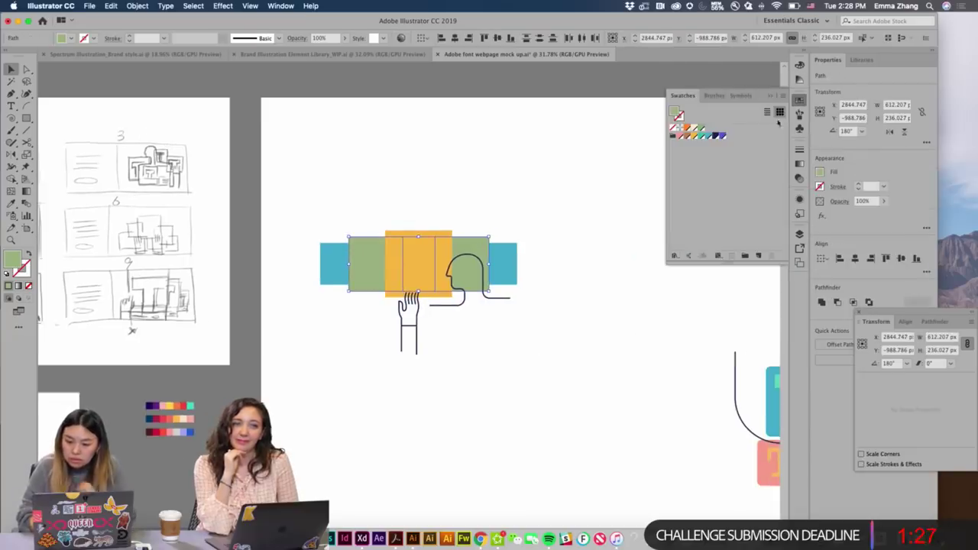
left_click(711, 138)
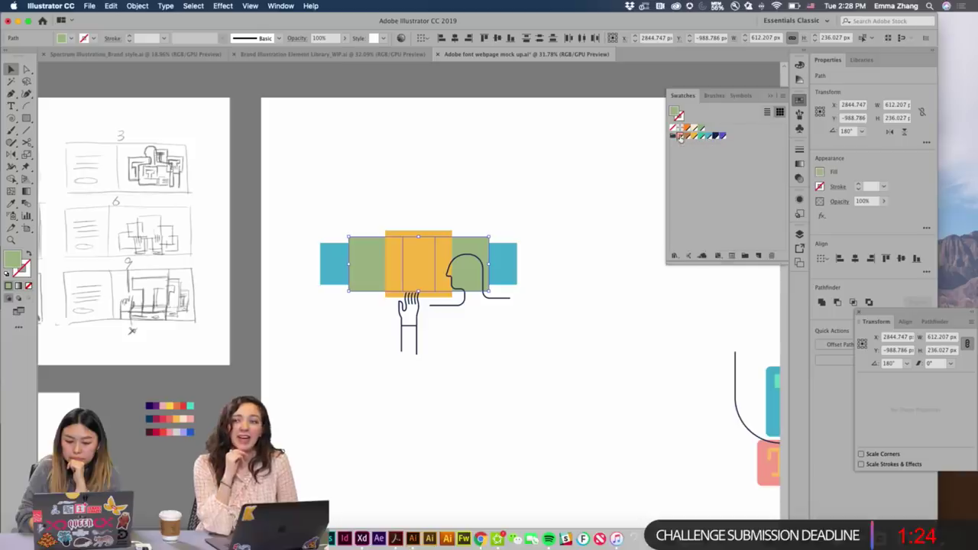
left_click(613, 300)
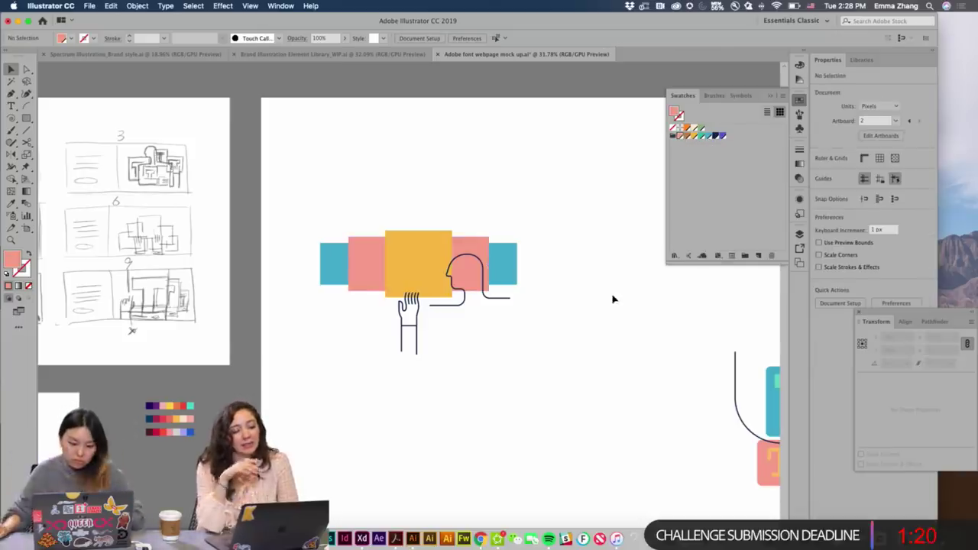
Move the hand drawing slightly up-left and the head outline about 15 px right.
left_click_drag(290, 234, 525, 263)
left_click(578, 321)
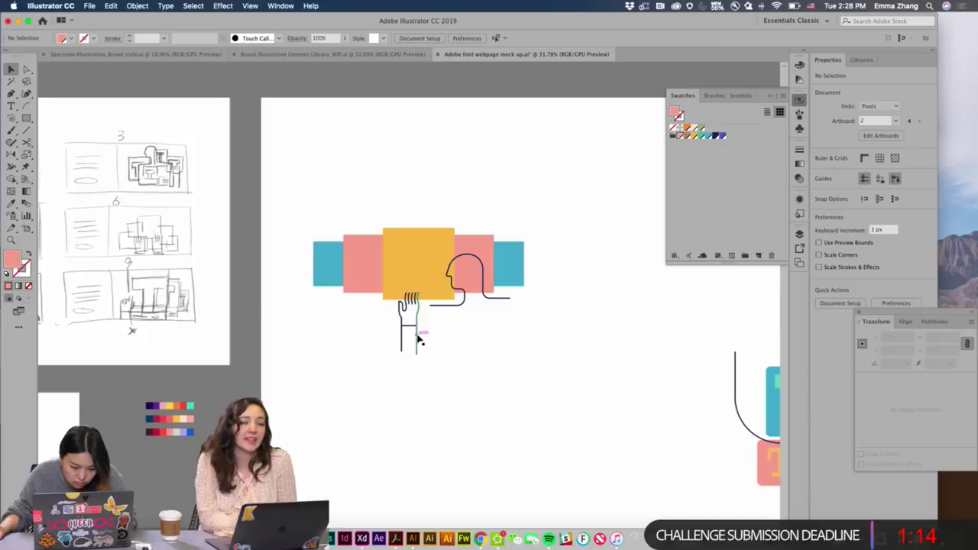
left_click_drag(419, 339, 411, 336)
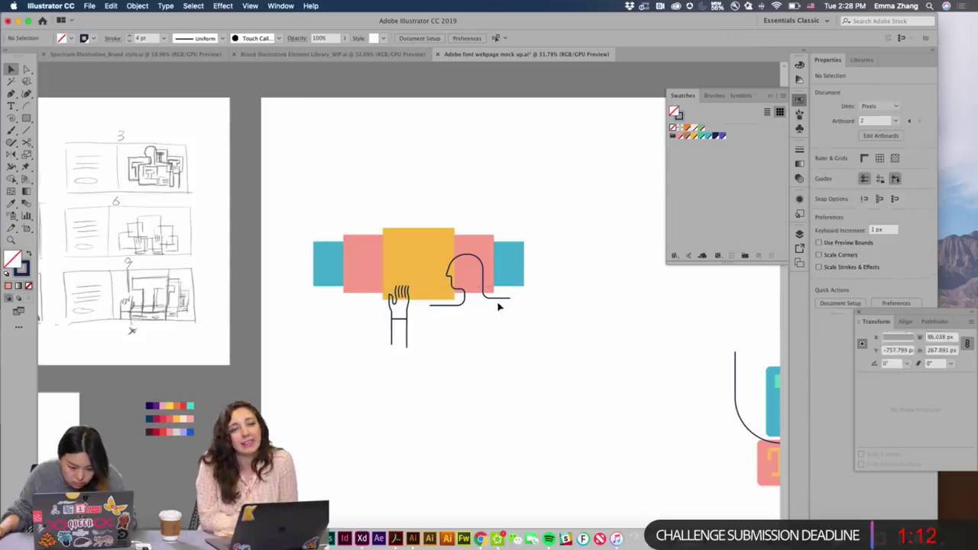
left_click_drag(497, 306, 511, 301)
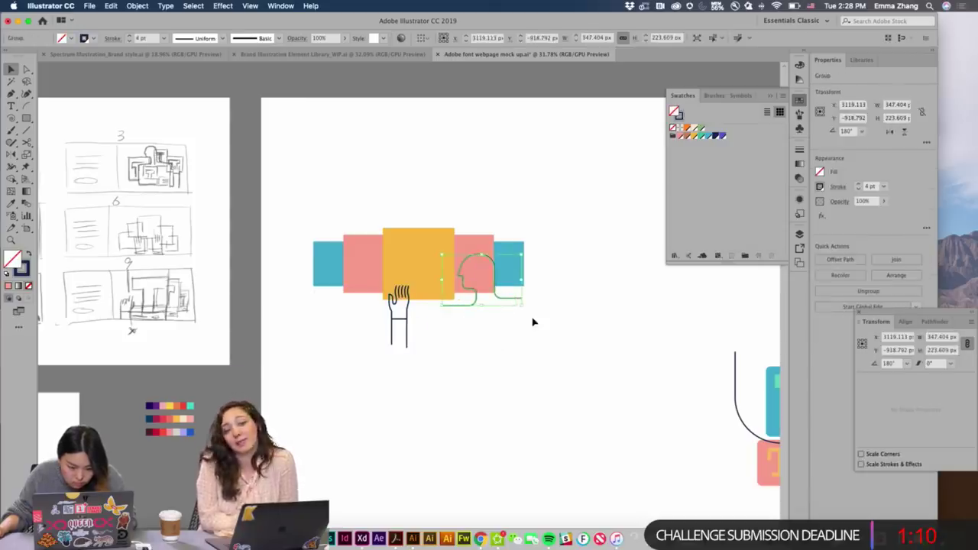
left_click(533, 321)
scroll(482, 328, "right", 5)
Continue the shoulder line with the Pen tool into a vertical line downward, shifted right.
key("z")
left_click(408, 331)
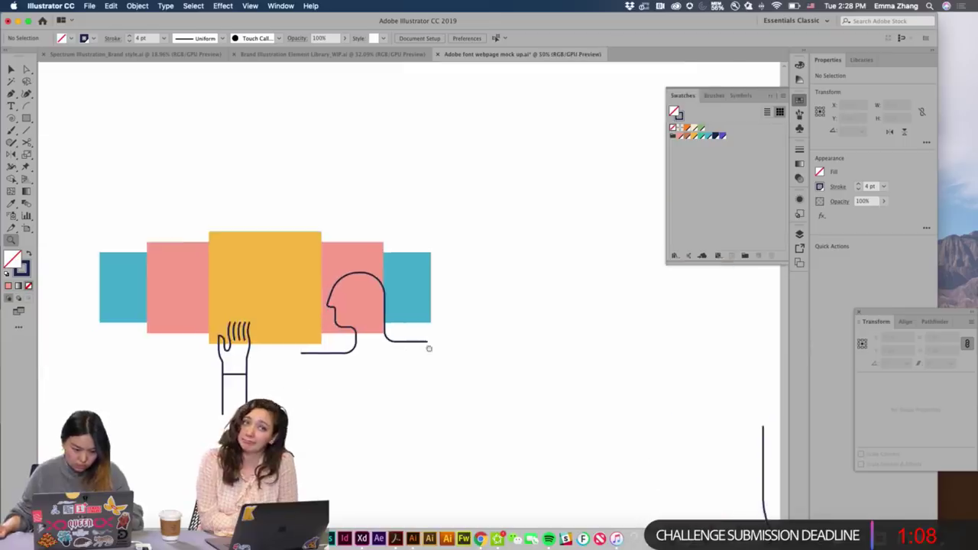
scroll(429, 349, "left", 2)
scroll(428, 348, "down", 2)
left_click(14, 93)
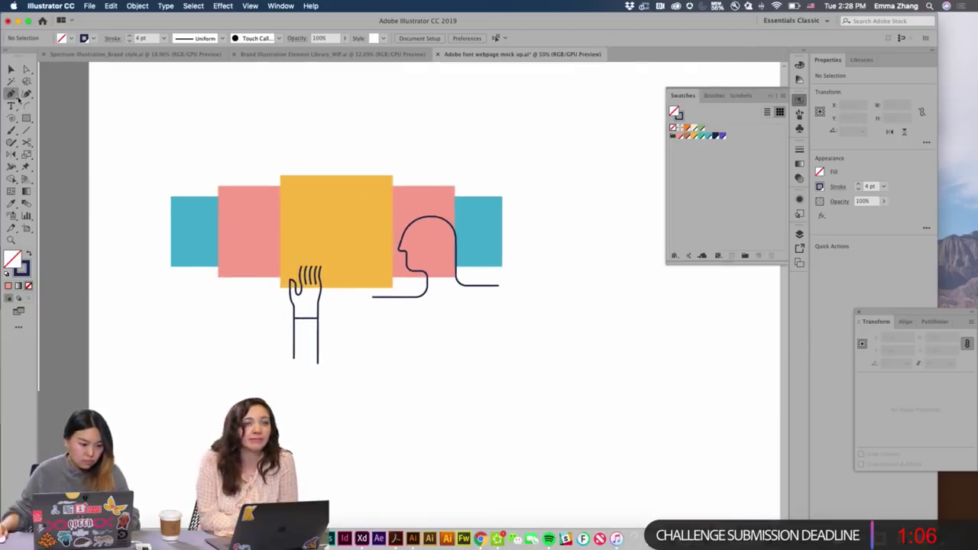
left_click(494, 283)
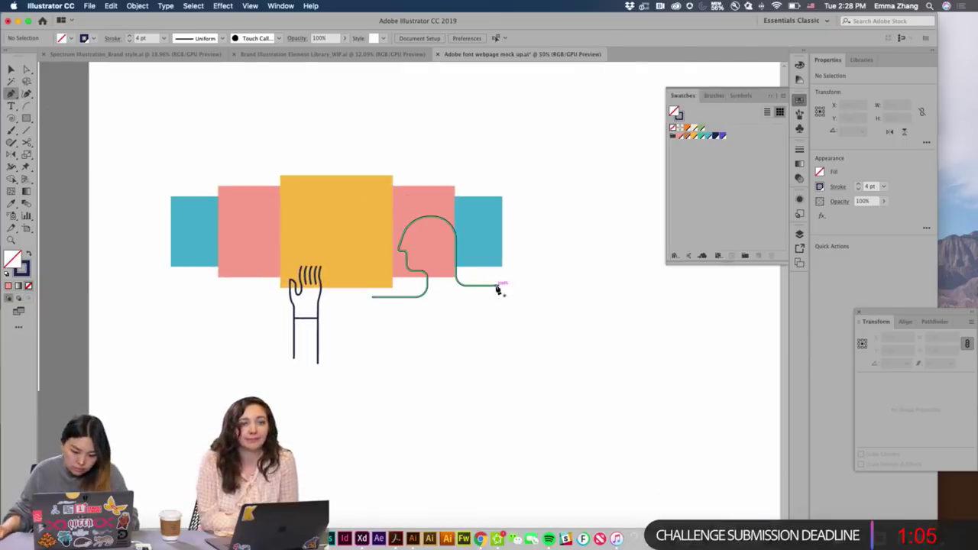
left_click(498, 386)
key("a")
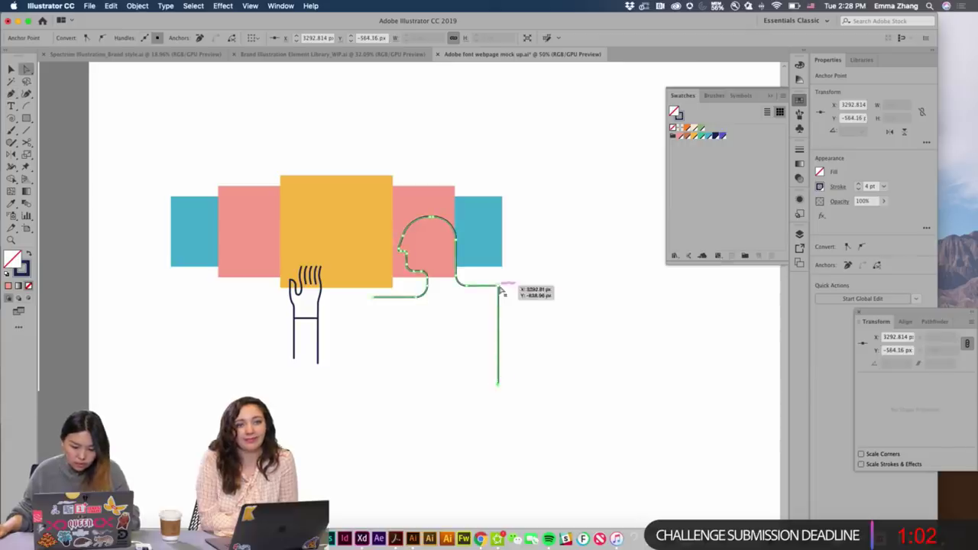
left_click_drag(499, 385, 522, 386)
left_click(572, 362)
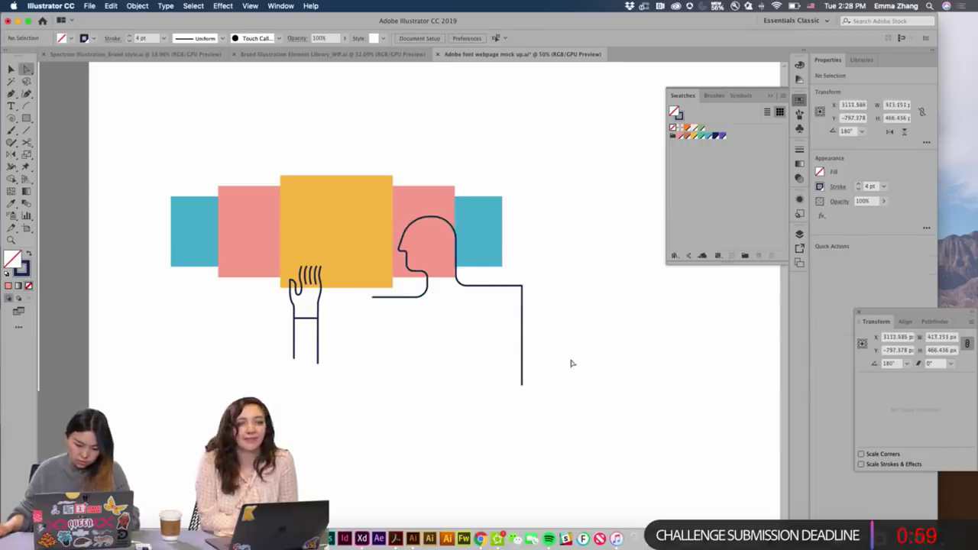
Round the line's corner to a 65.78 px radius and nudge its horizontal part down.
left_click(523, 287)
left_click_drag(517, 290, 496, 306)
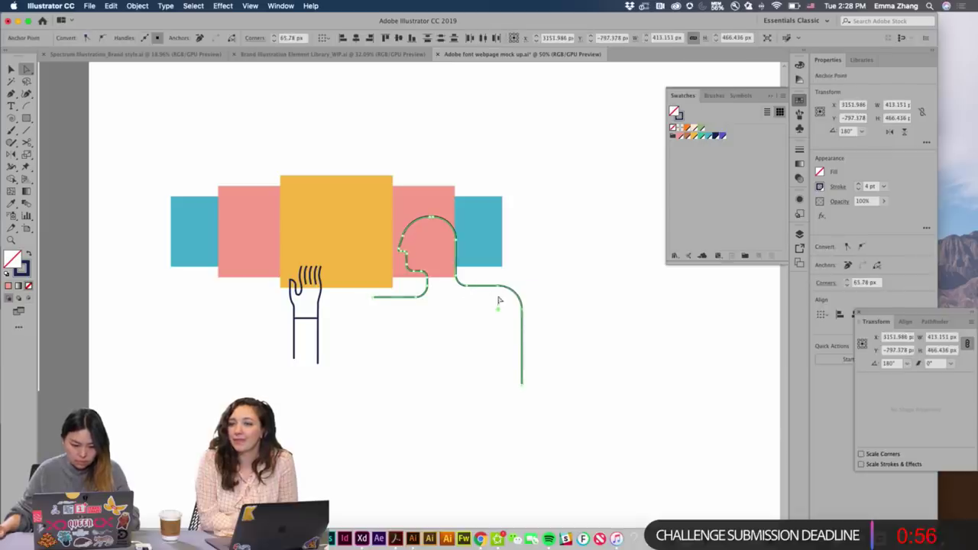
key("v")
double_click(469, 292)
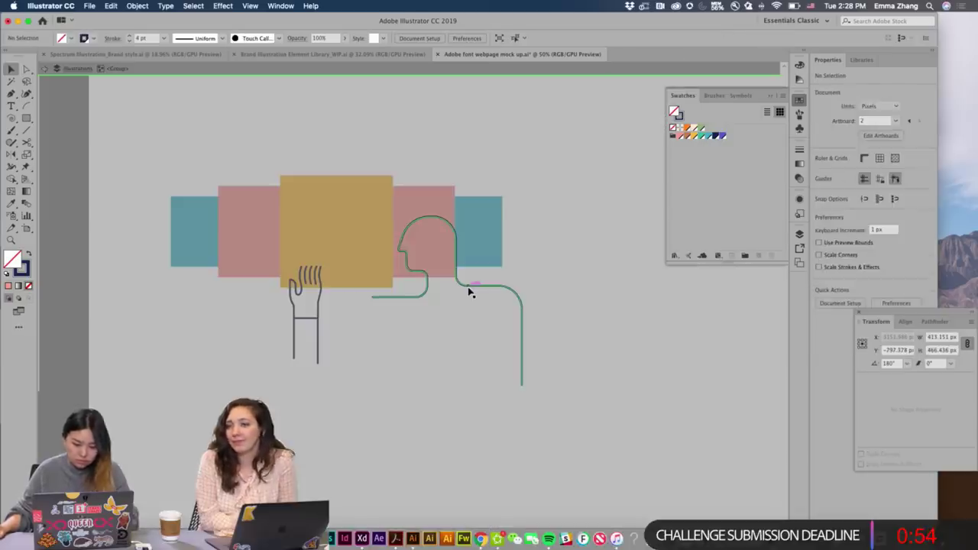
key("super+a")
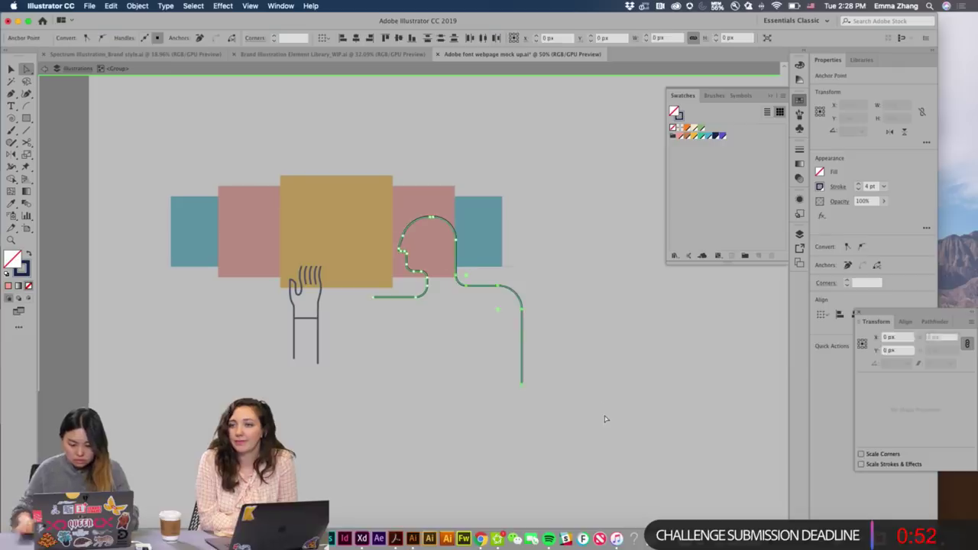
key("Down")
key("Down")
key("Down")
key("Down")
key("Down")
key("Down")
key("Down")
key("Down")
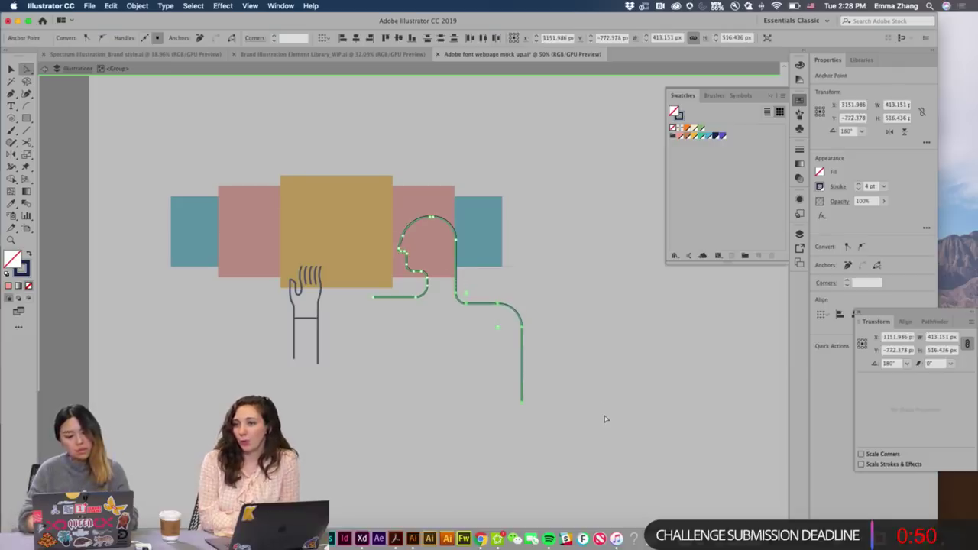
key("Down")
key("Down")
key("Down")
key("Down")
key("Down")
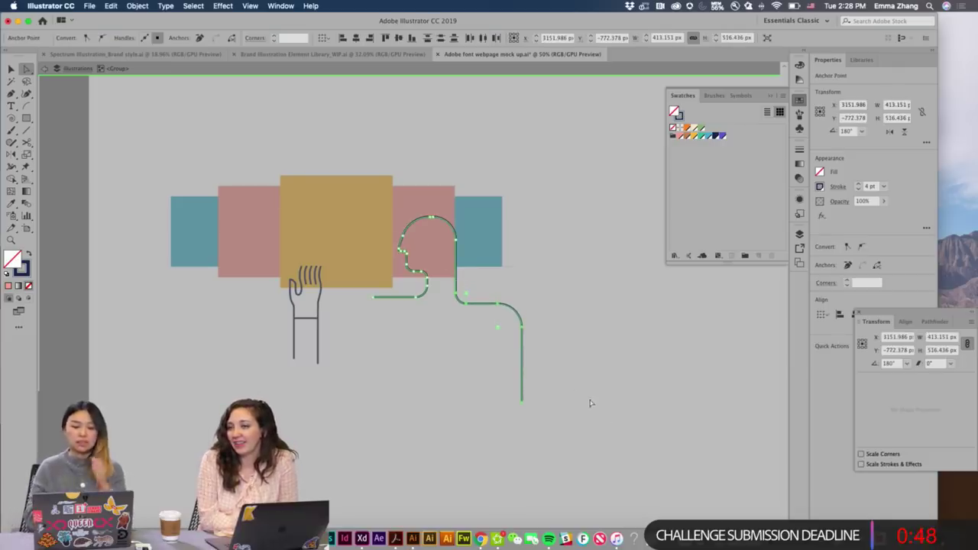
Exit the isolated group and check the finished line drawing.
key("v")
left_click(600, 339)
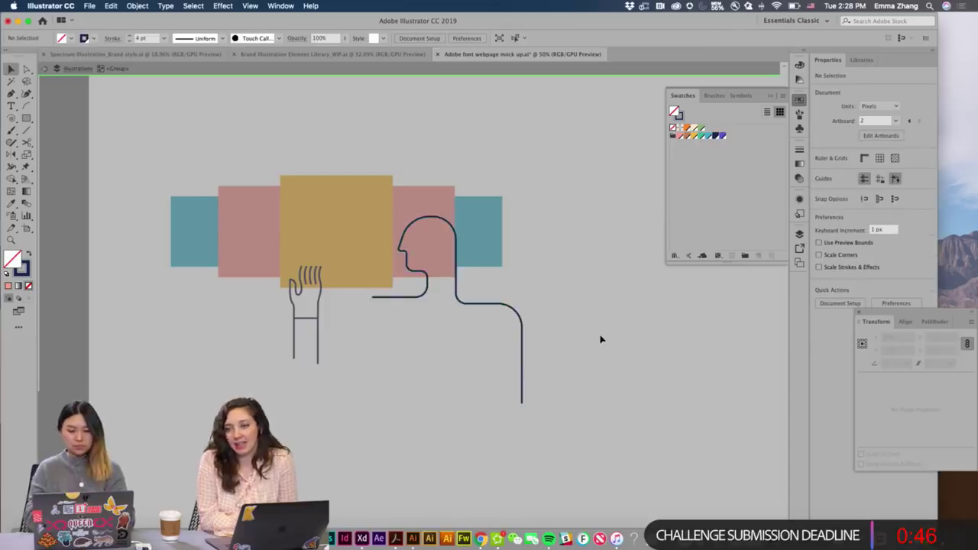
double_click(600, 339)
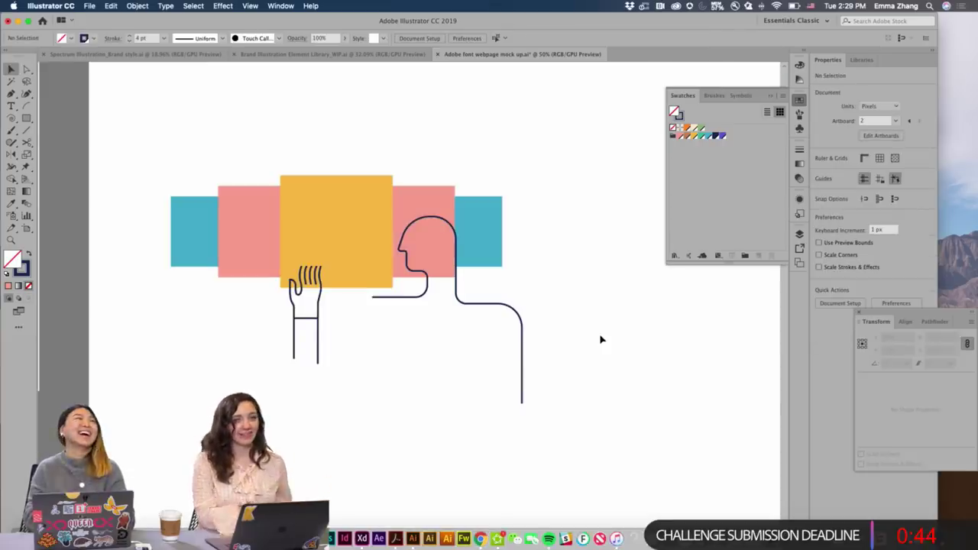
left_click(375, 298)
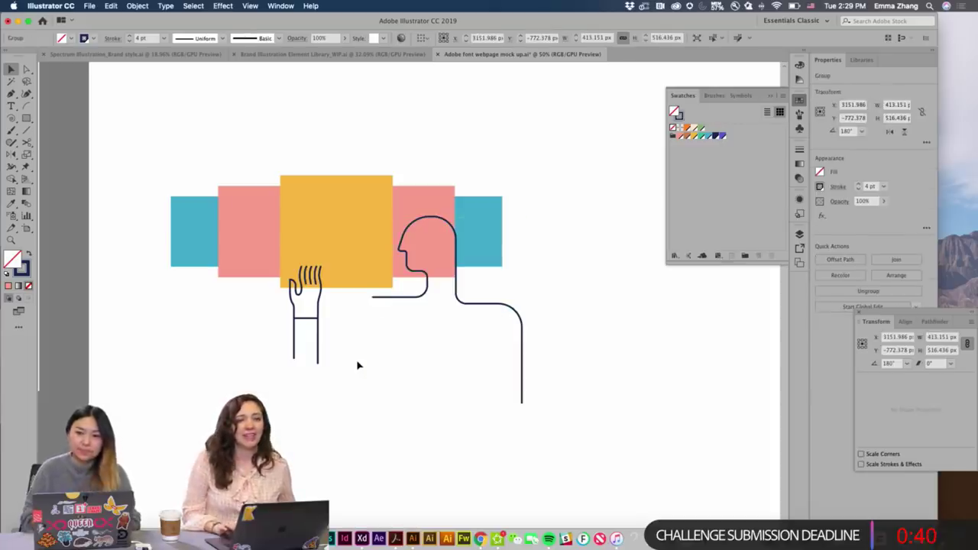
left_click(368, 420)
scroll(367, 419, "down", 4)
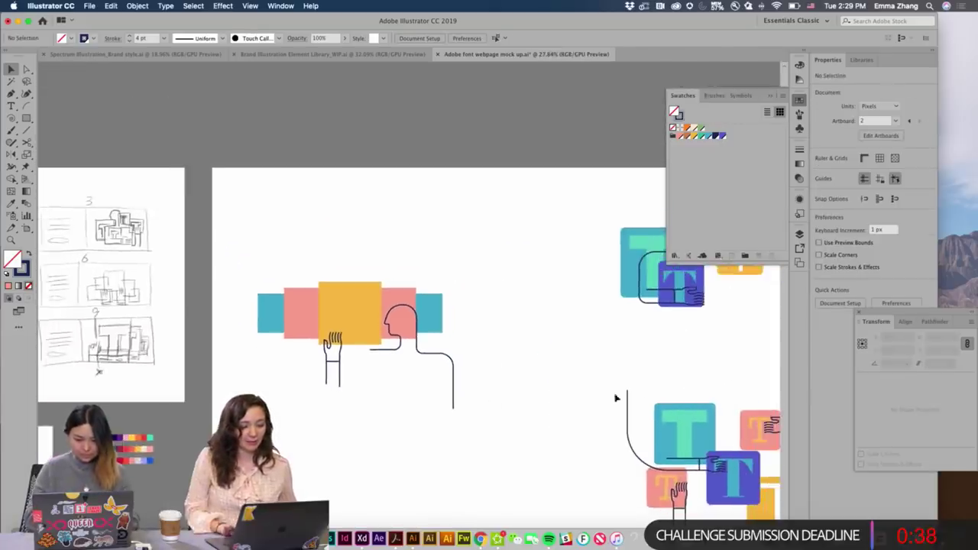
Drag the T letter group from the other artwork onto the yellow square.
left_click(638, 264)
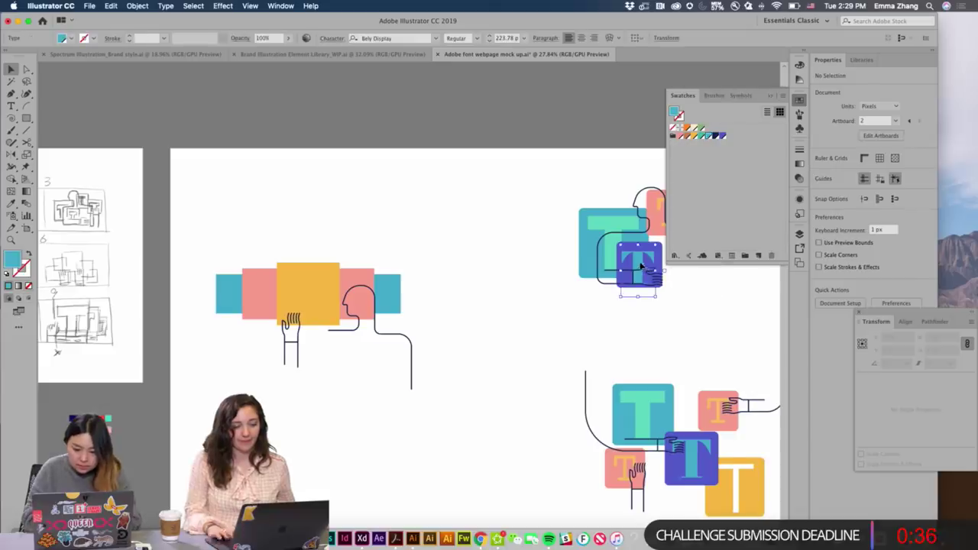
left_click(615, 226)
left_click_drag(615, 226, 313, 278)
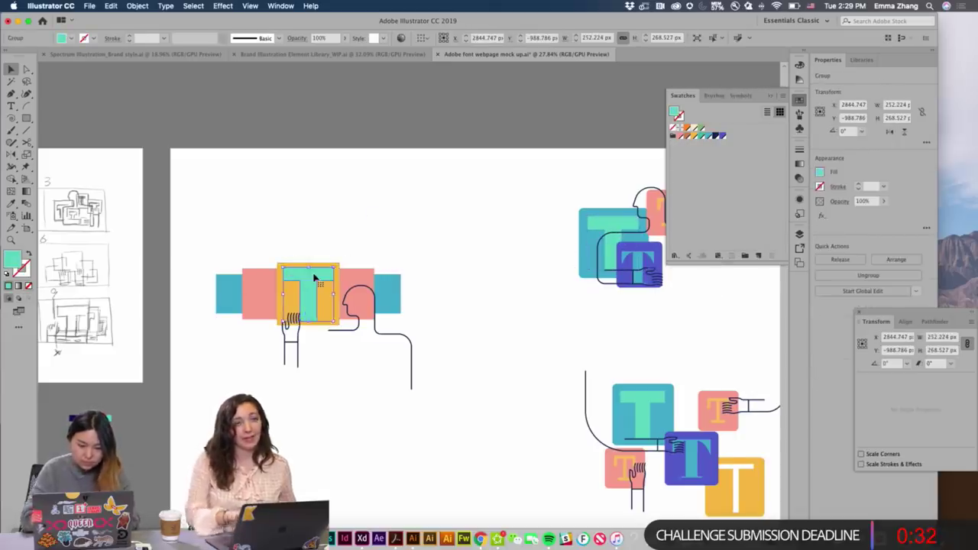
left_click(426, 230)
scroll(426, 227, "down", 1)
scroll(426, 226, "left", 1)
Colour the T letter teal with the Eyedropper, sampling a side rectangle.
left_click(343, 262)
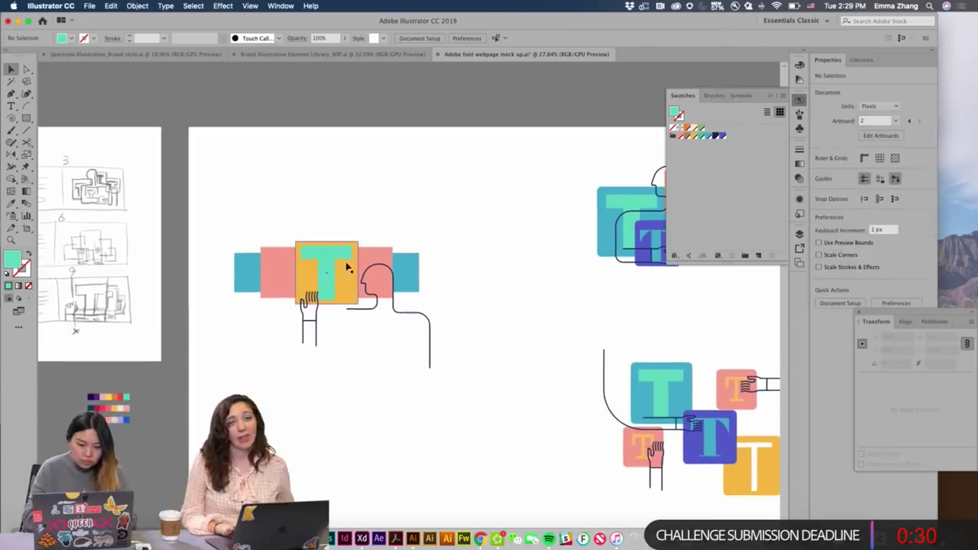
left_click(342, 255)
key("i")
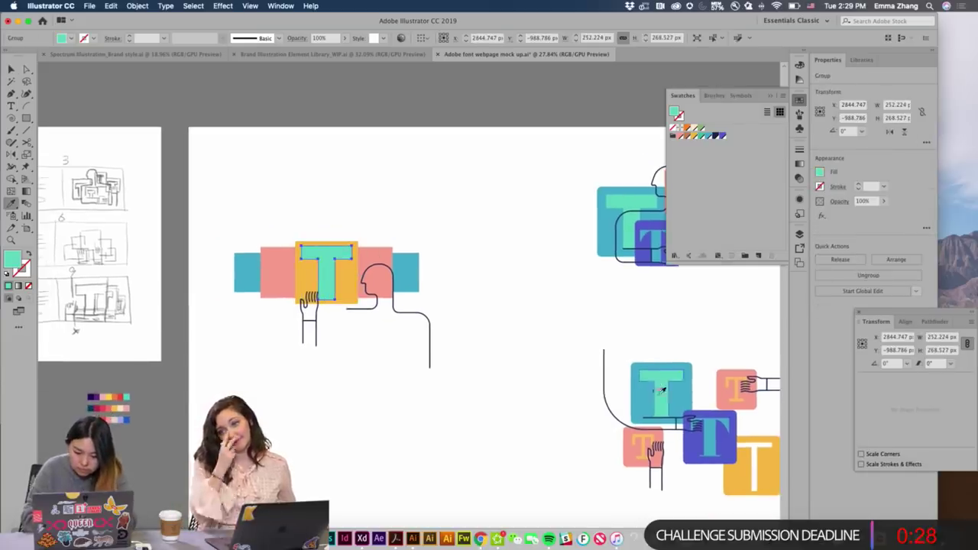
left_click(706, 413)
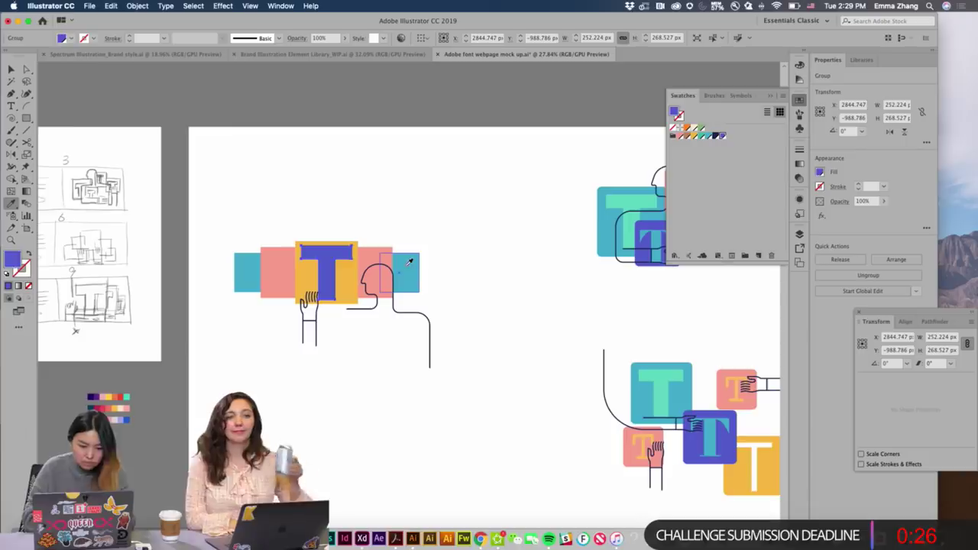
left_click(412, 266)
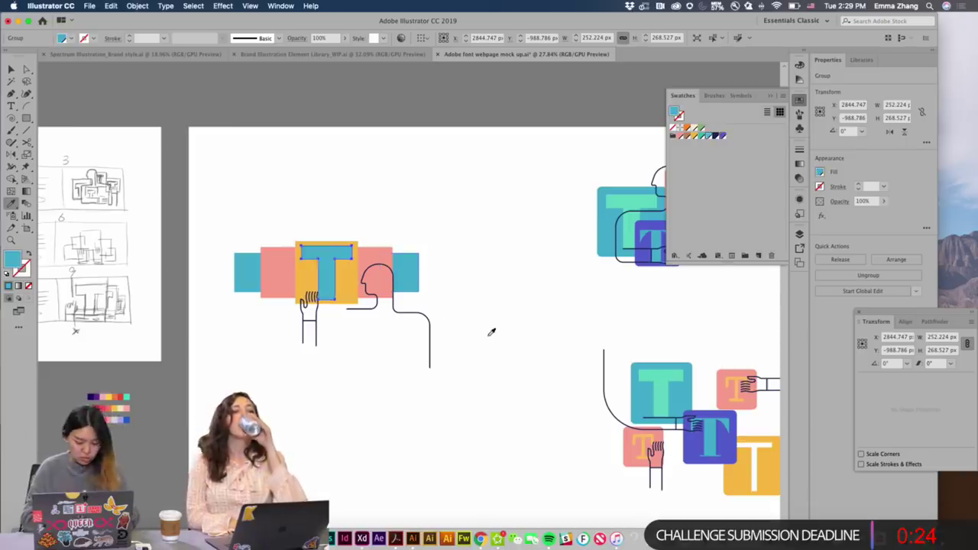
key("v")
left_click(487, 338)
scroll(489, 340, "left", 5)
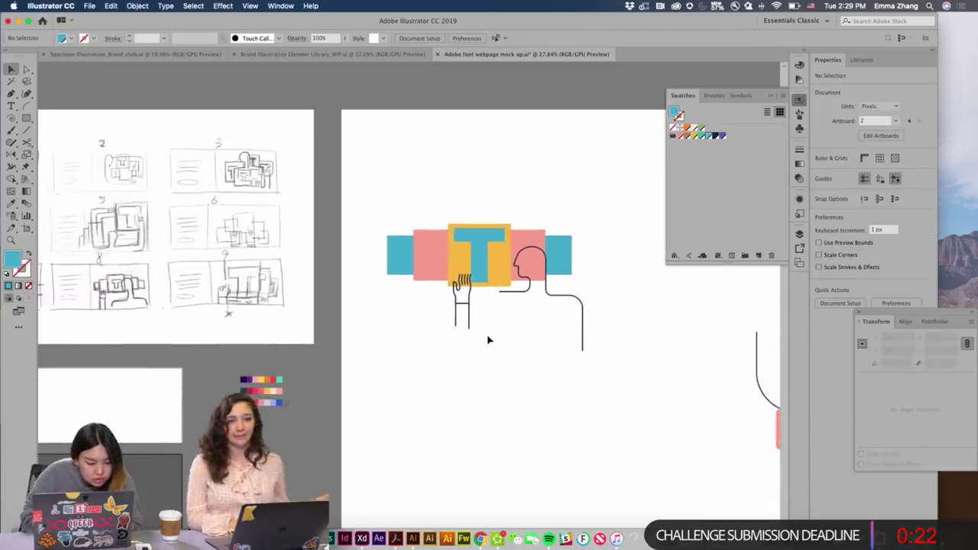
scroll(489, 339, "up", 5)
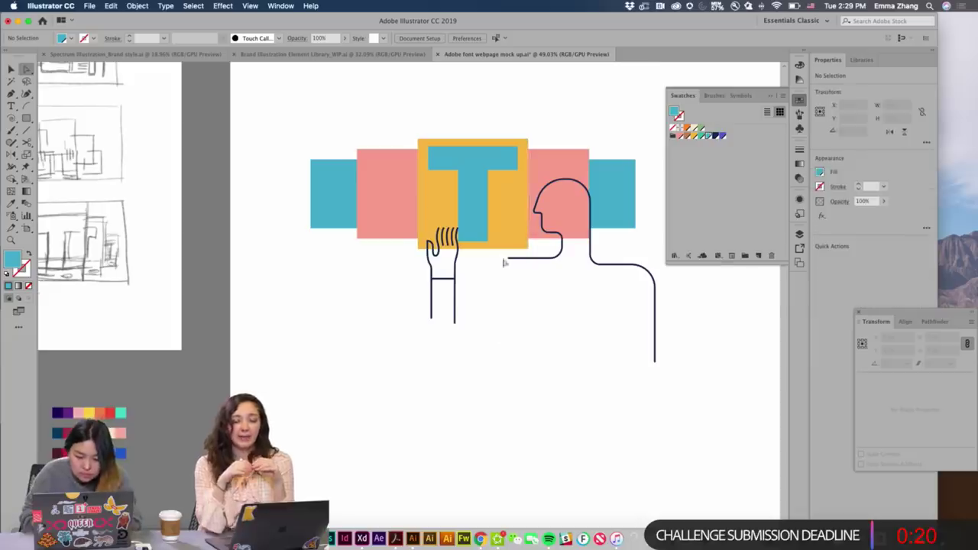
Move the shoulder line's end point left and extend it down into a vertical line.
left_click(506, 261)
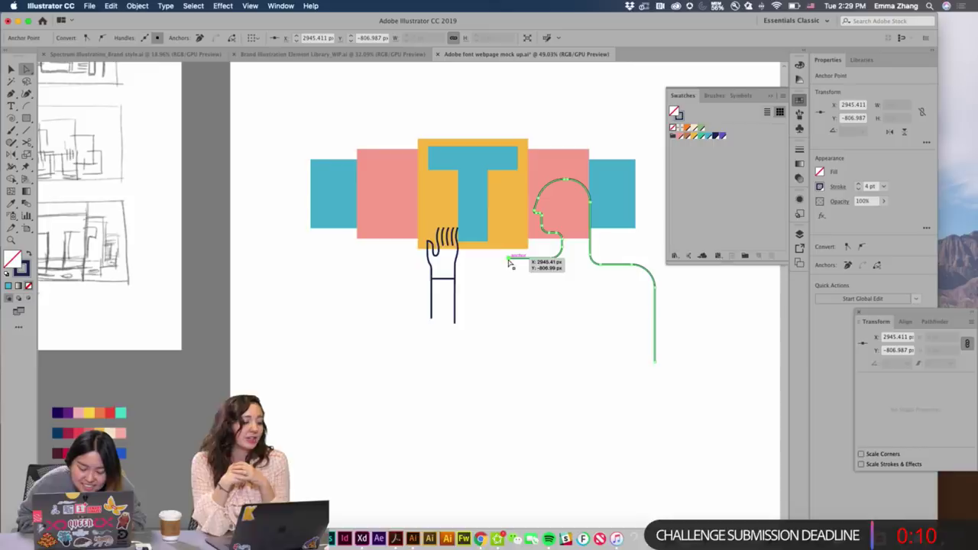
left_click_drag(509, 262, 489, 262)
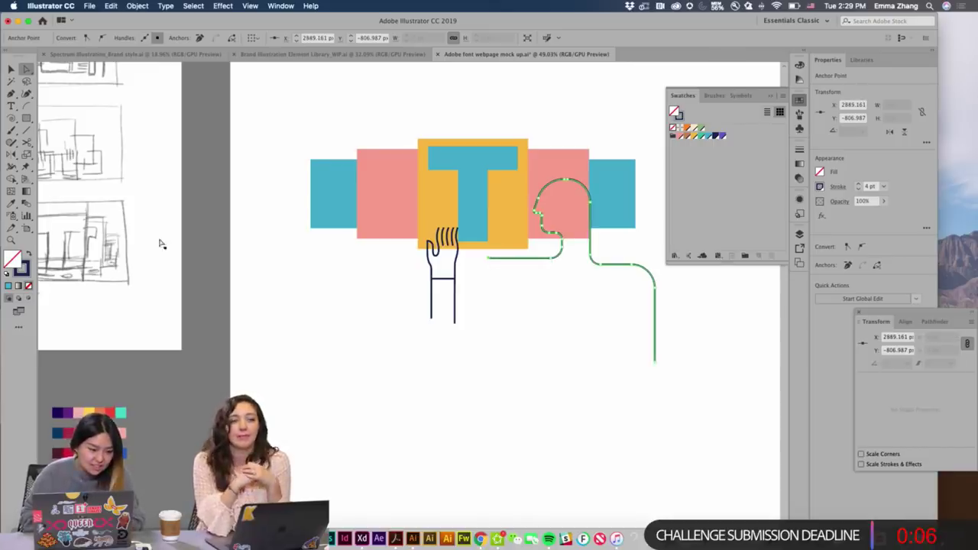
left_click(489, 263)
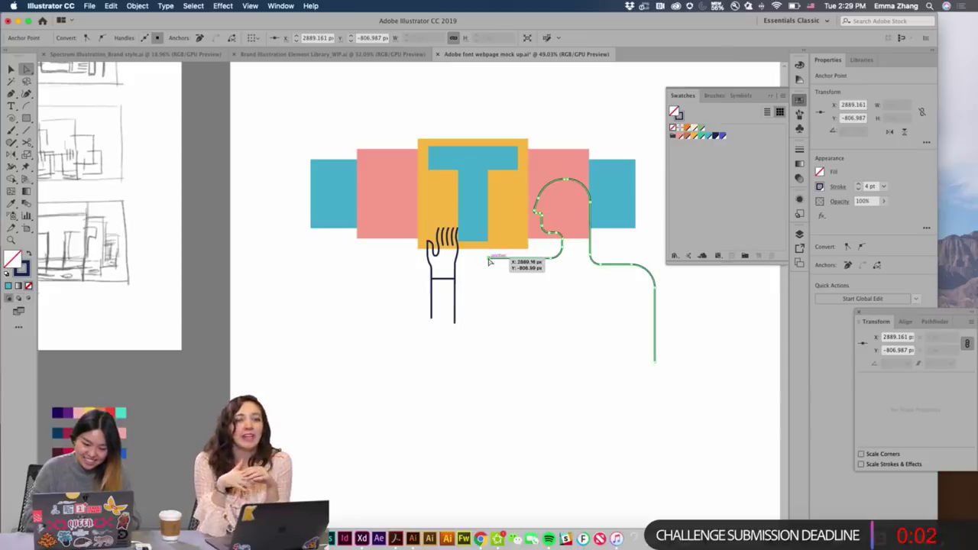
left_click(9, 94)
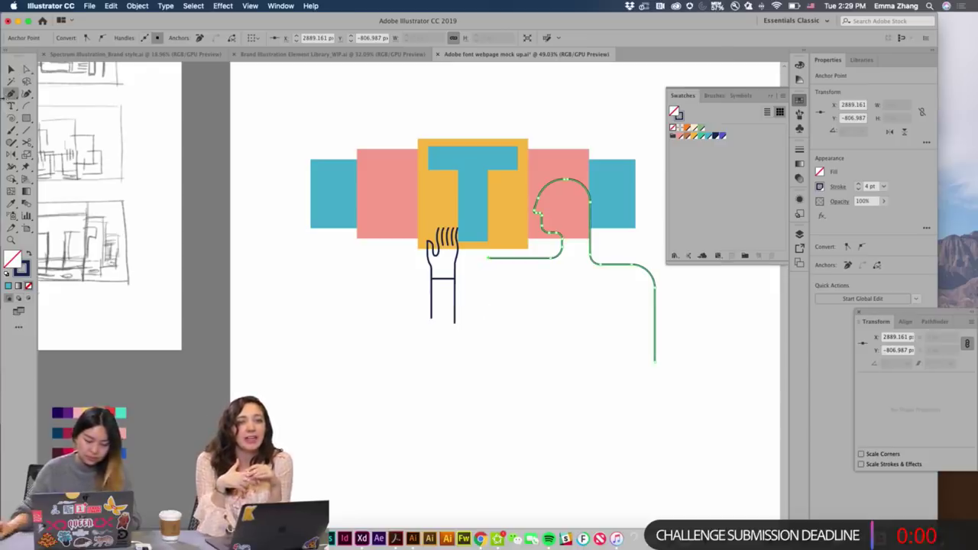
left_click(489, 261)
left_click(492, 341)
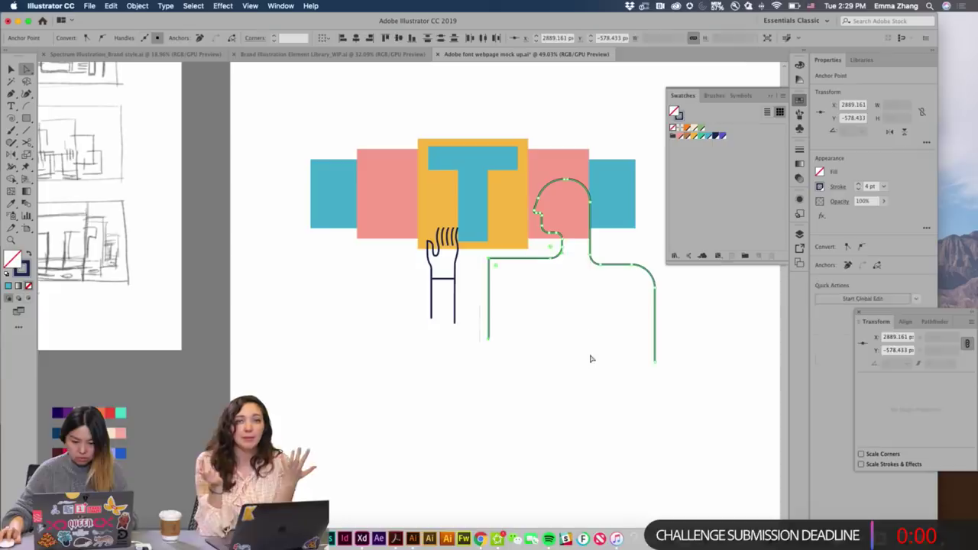
key("shift+Down")
key("shift+Down")
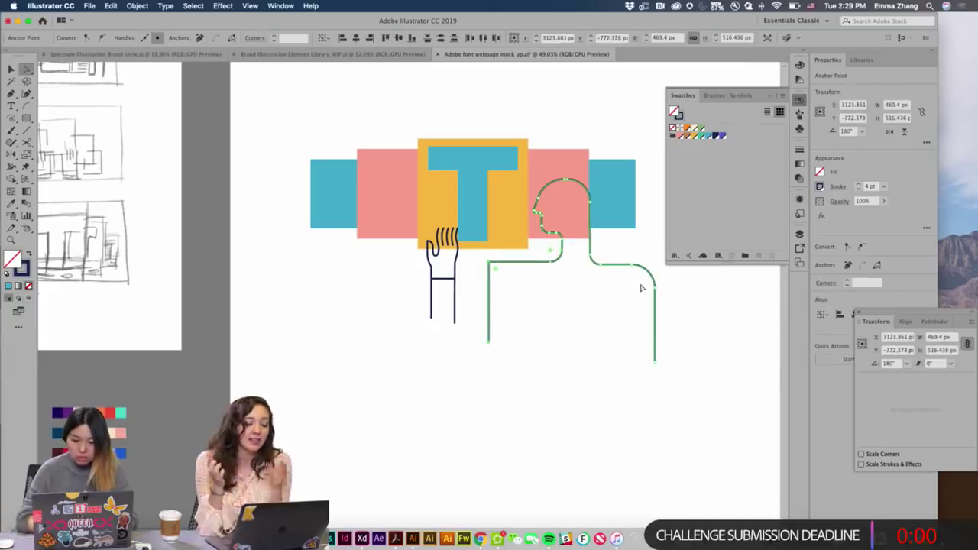
Round the figure outline's left shoulder corner with the live-corner widget.
left_click(645, 321)
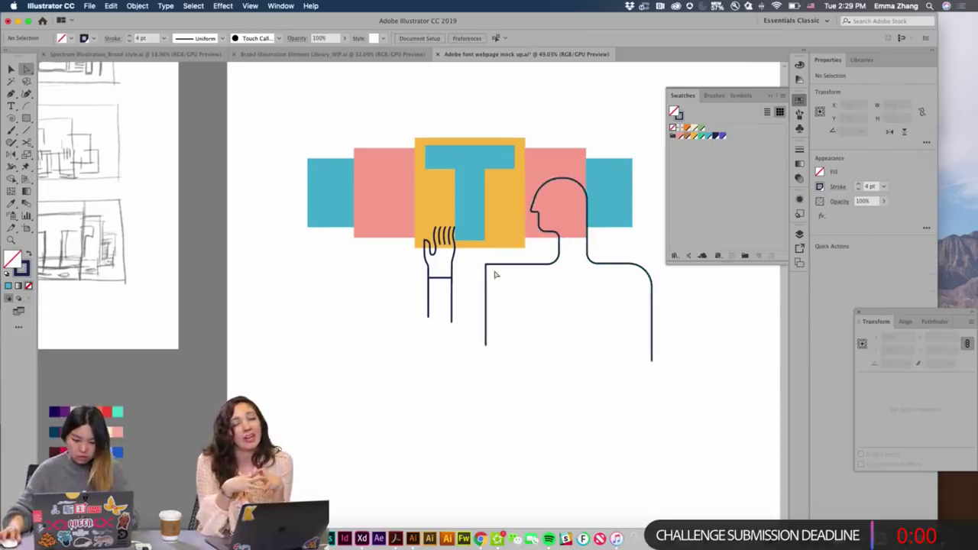
left_click(491, 269)
left_click_drag(494, 273, 507, 287)
left_click(554, 305)
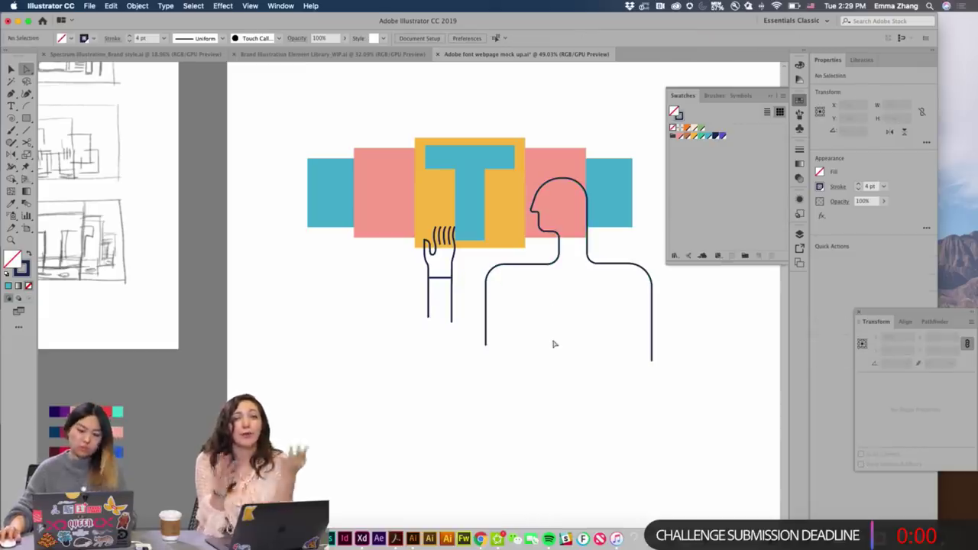
key("super+a")
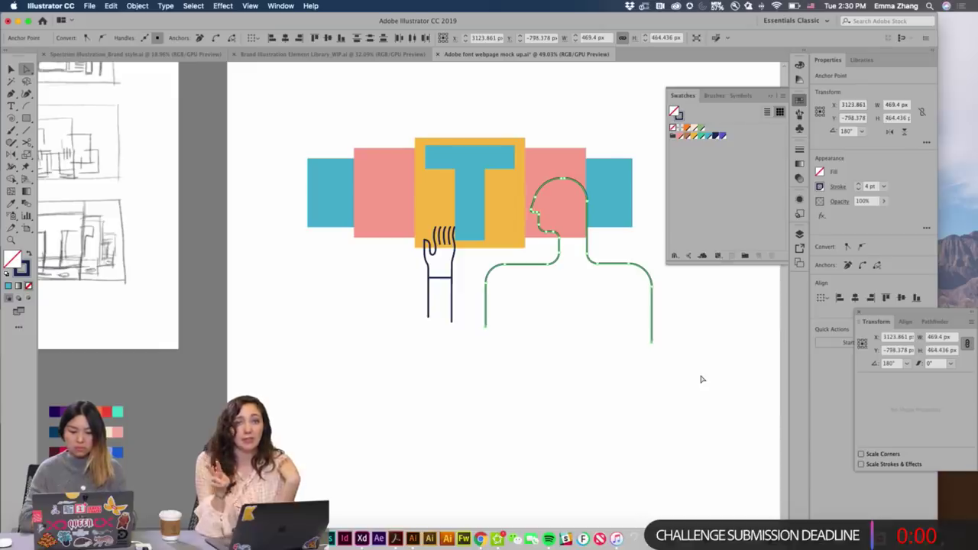
left_click(655, 360)
Raise the outline's bottom end points slightly.
left_click(651, 340)
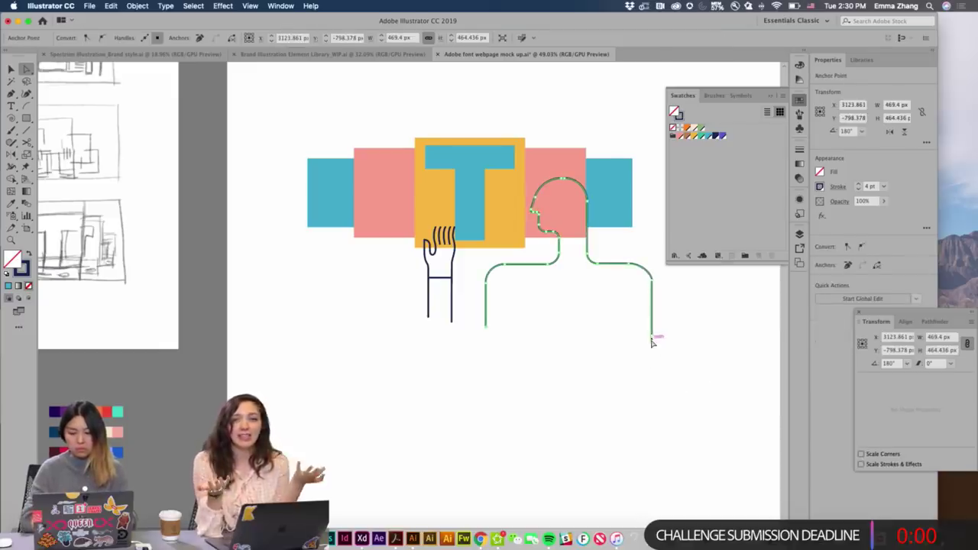
left_click(484, 339)
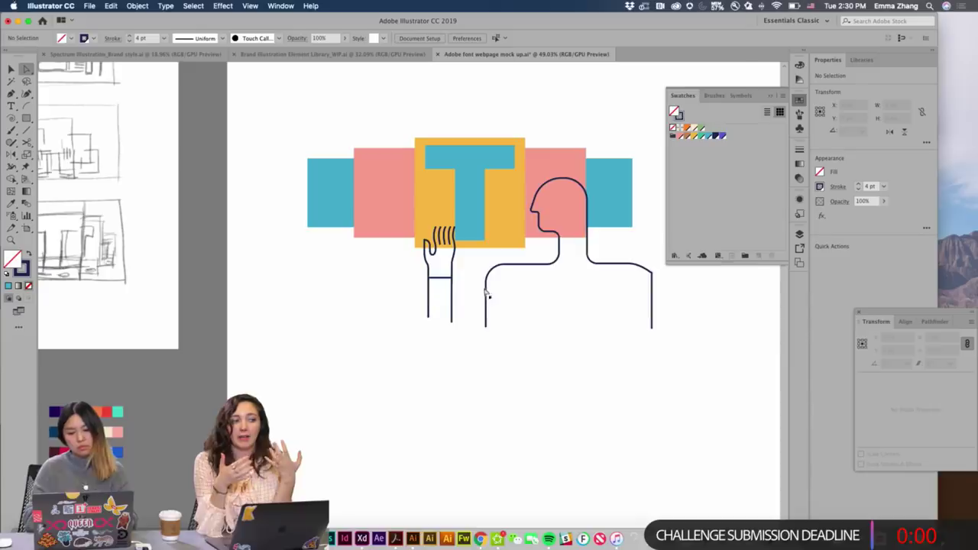
key("super+a")
left_click(677, 345)
key("super+a")
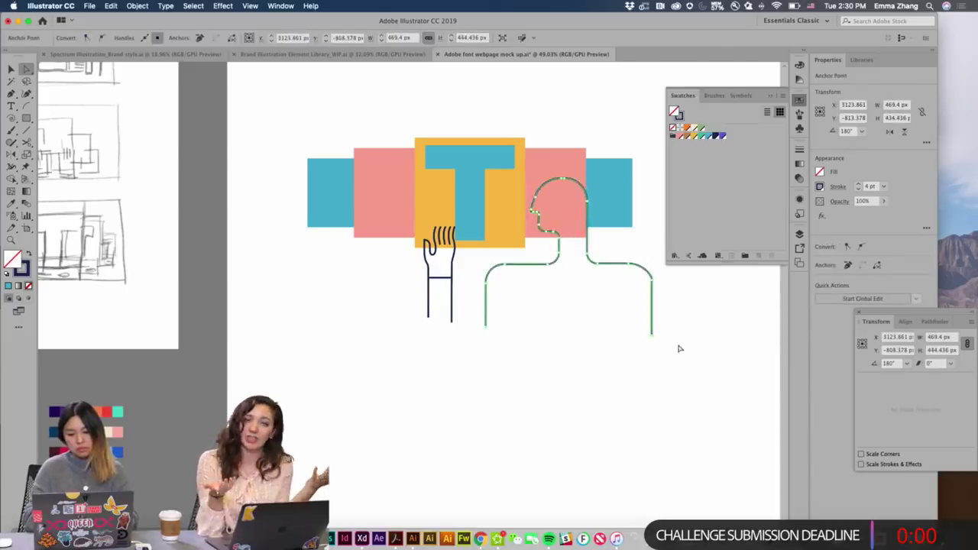
left_click(677, 345)
key("super+a")
left_click(685, 294)
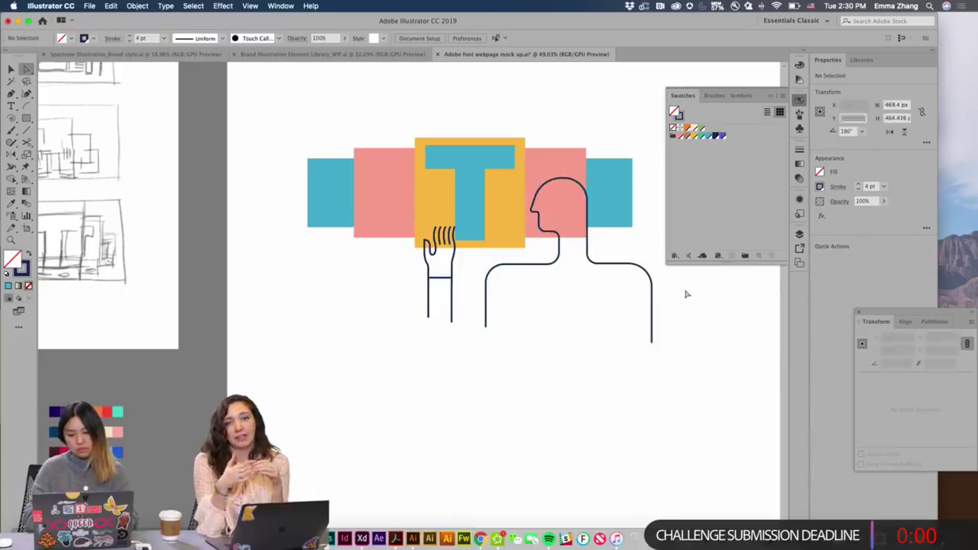
key("super+a")
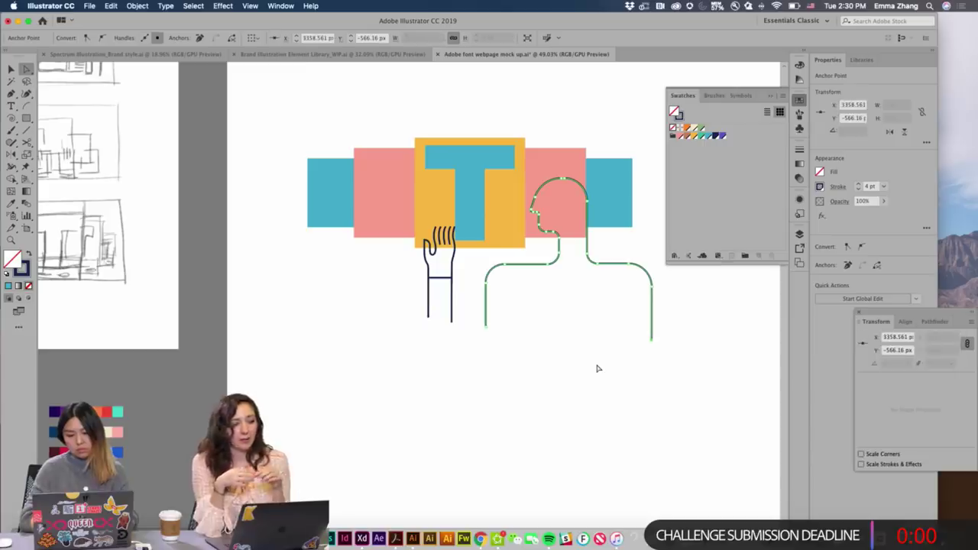
left_click(598, 368)
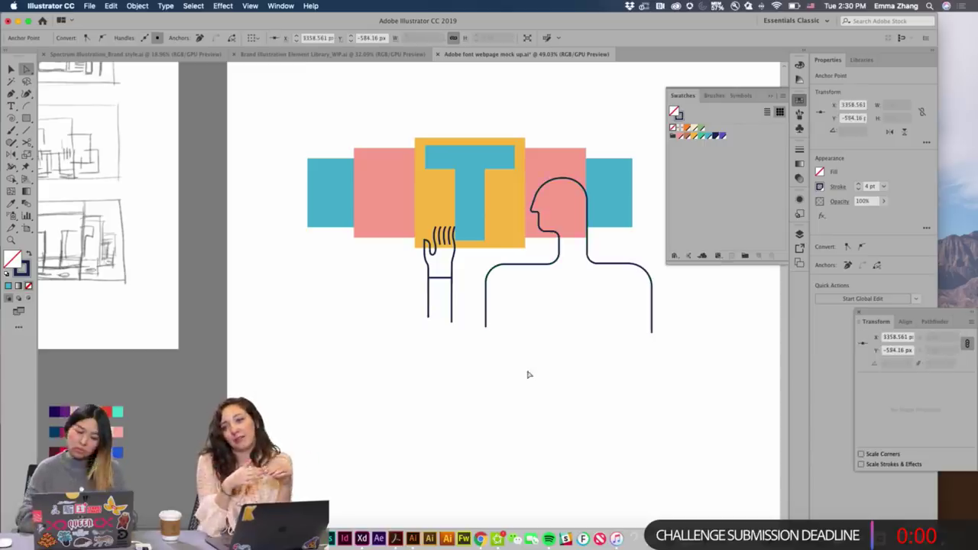
Make the banner's second square purple by sampling the purple T square.
key("v")
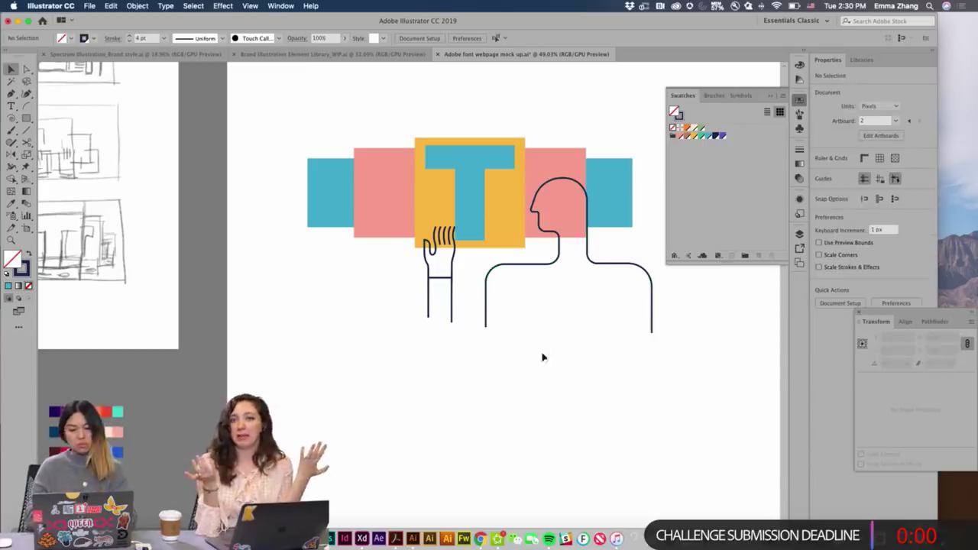
scroll(548, 368, "down", 3)
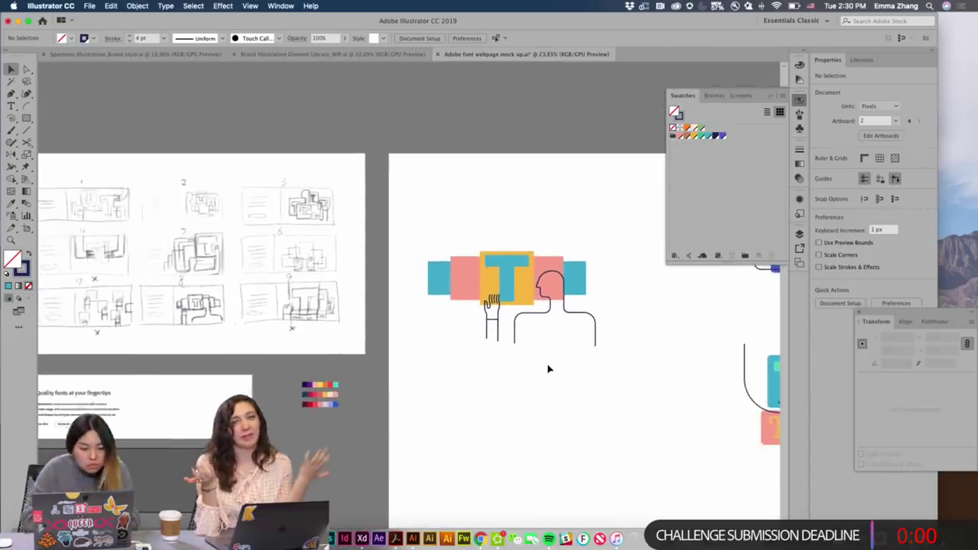
scroll(548, 369, "down", 3)
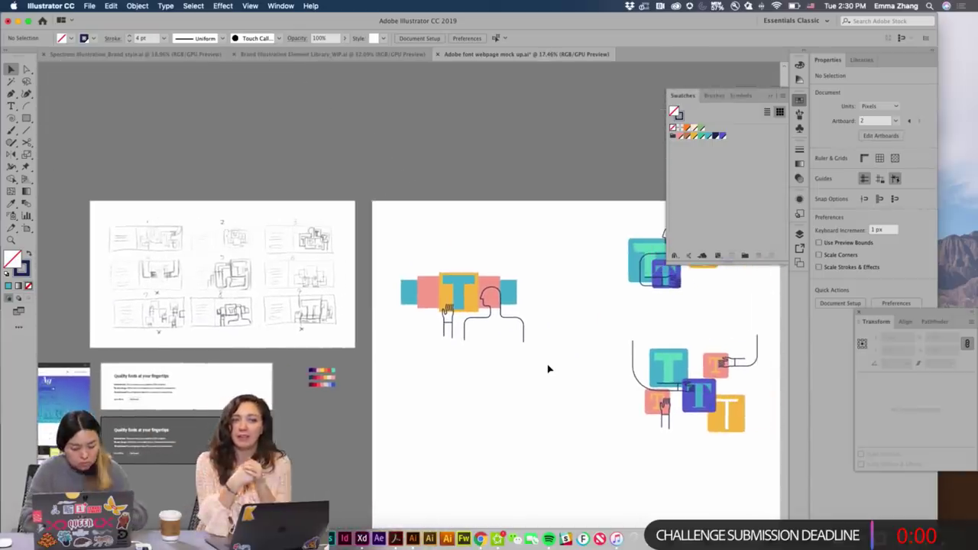
key("a")
left_click(419, 309)
key("i")
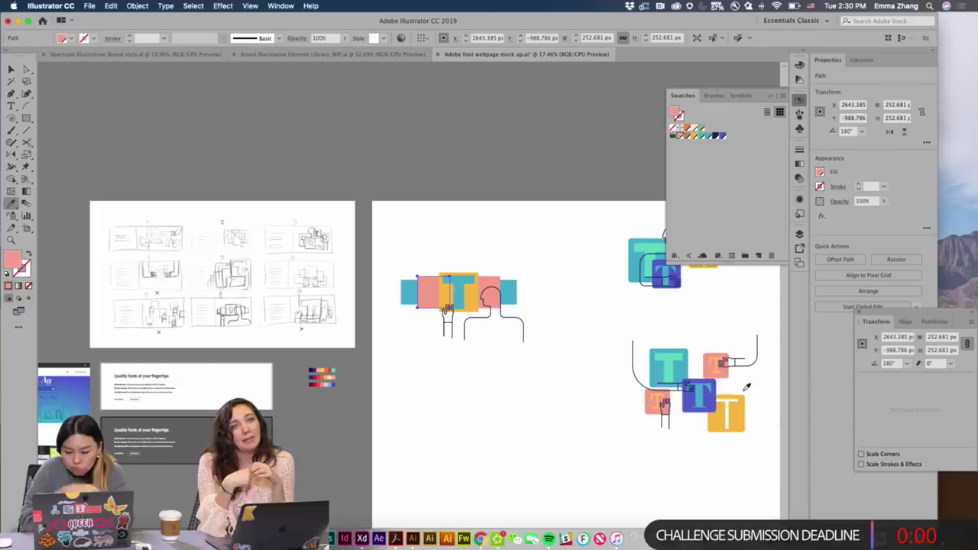
left_click(710, 397)
key("a")
left_click(519, 400)
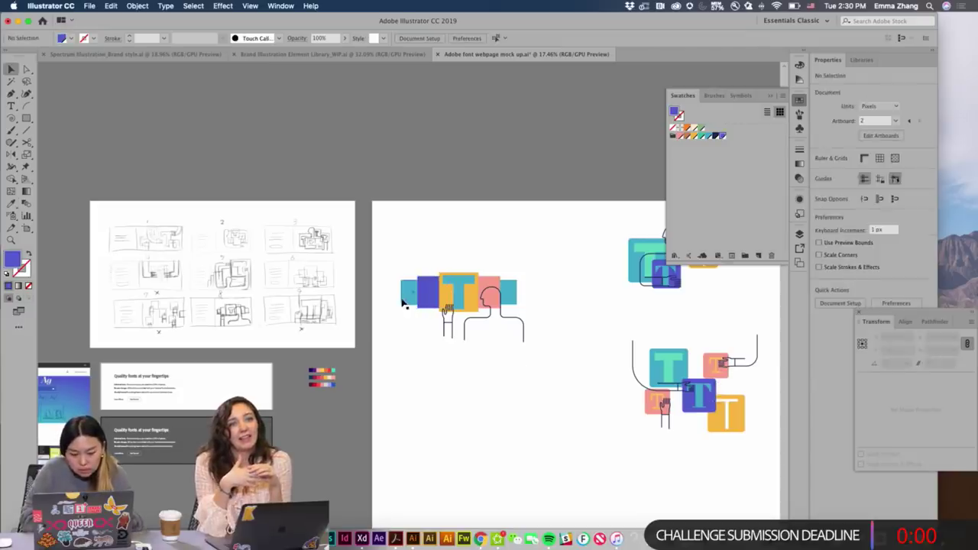
Recolour the banner's leftmost cyan square mint green.
left_click(408, 293)
key("i")
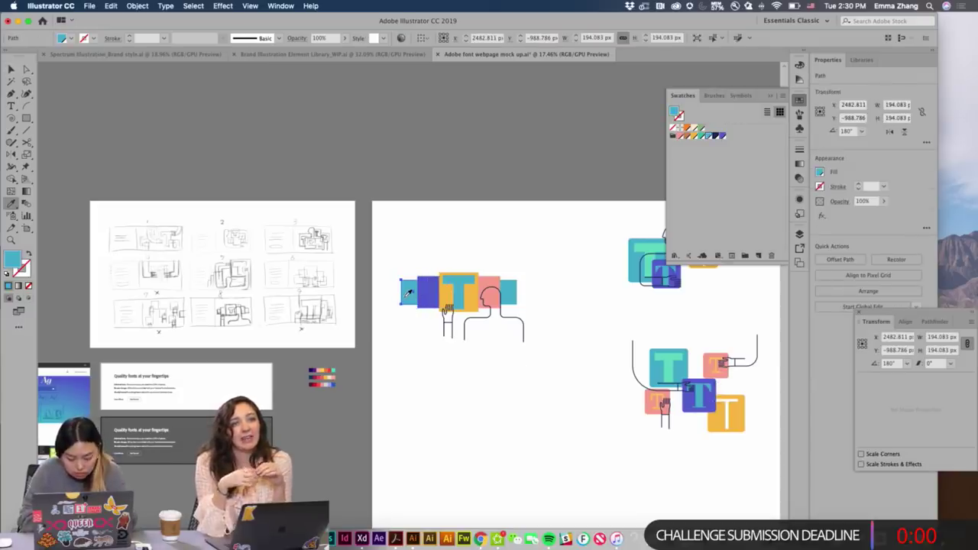
key("v")
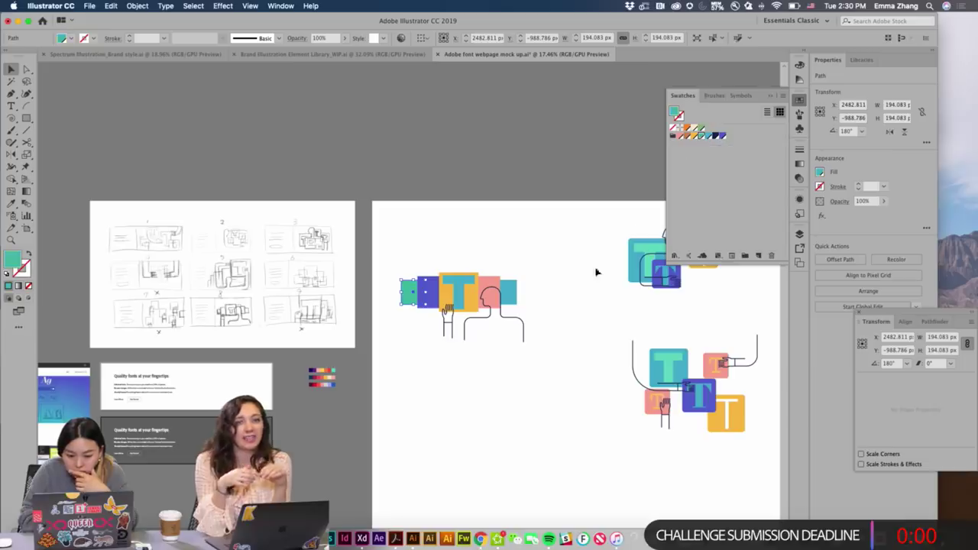
left_click(563, 281)
scroll(563, 283, "down", 2)
scroll(563, 283, "right", 5)
scroll(563, 283, "down", 2)
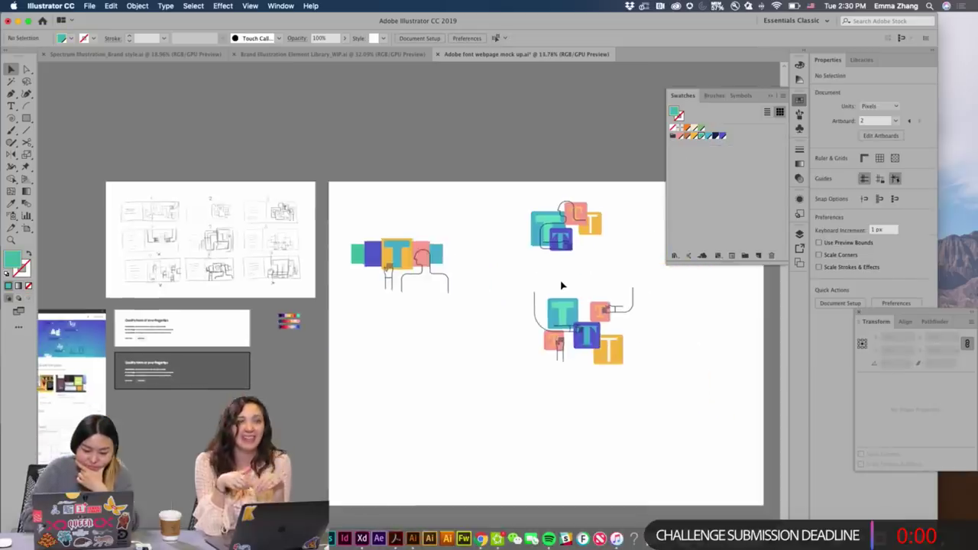
Move the horizontal T banner group below the other compositions.
left_click(363, 252)
left_click_drag(424, 264, 611, 433)
left_click(654, 443)
scroll(422, 344, "up", 4)
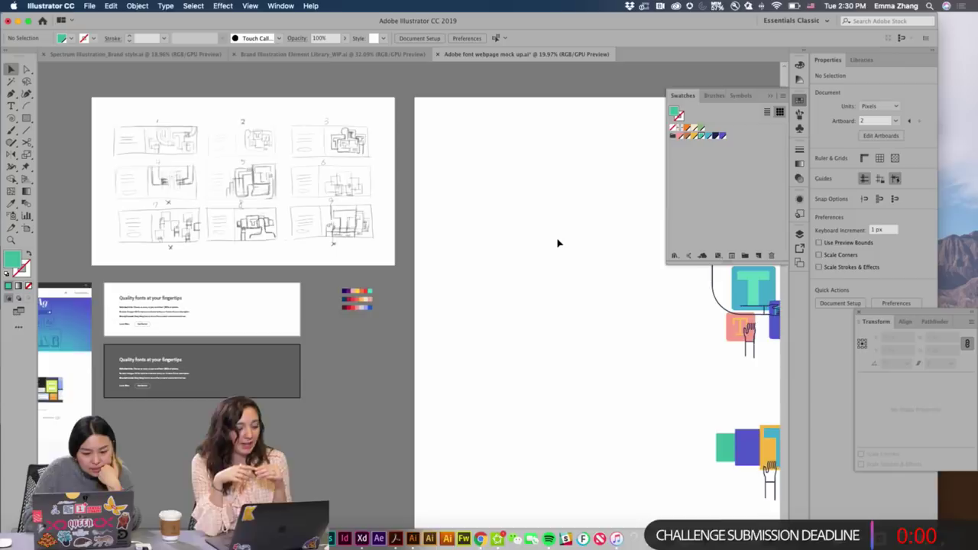
scroll(558, 242, "right", 5)
scroll(557, 243, "up", 3)
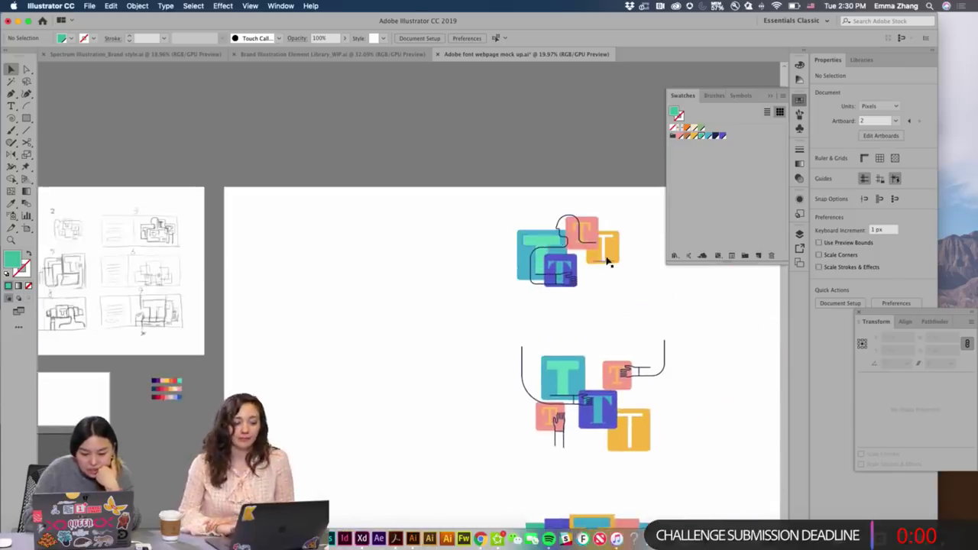
scroll(627, 351, "down", 3)
scroll(627, 351, "right", 1)
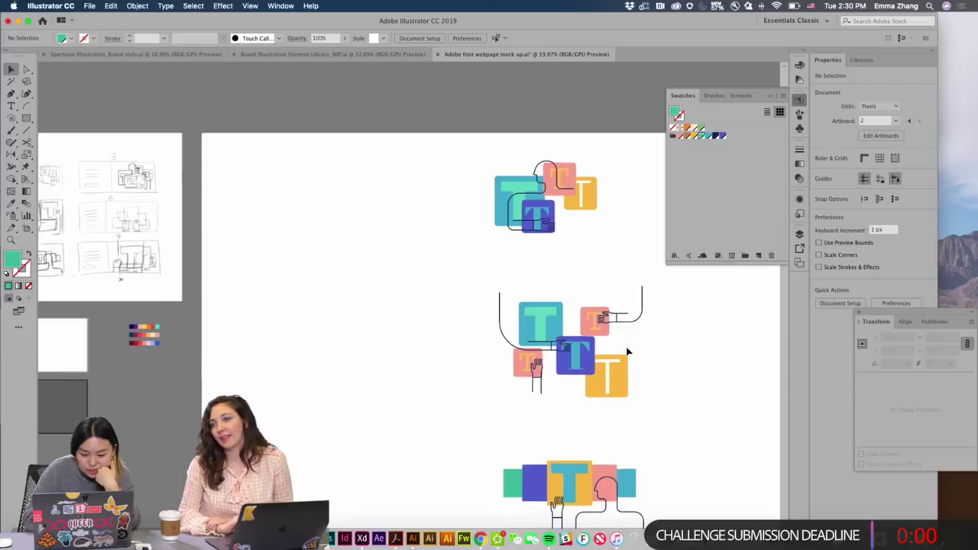
Place a hand group onto the top T composition.
left_click(543, 393)
left_click_drag(541, 391, 585, 208)
left_click(616, 261)
scroll(616, 262, "left", 4)
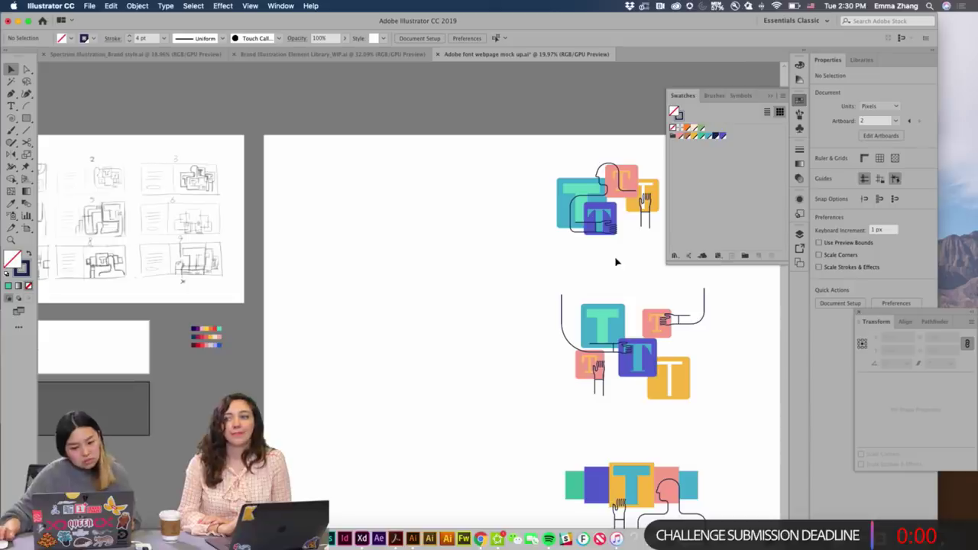
Zoom in on the sketch thumbnails and pan across them.
key("z")
left_click(112, 190)
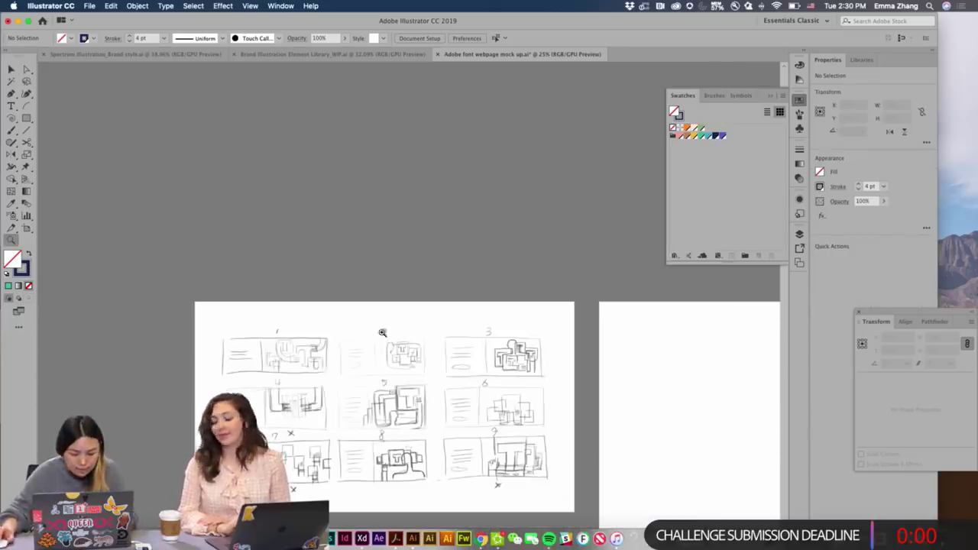
scroll(402, 350, "down", 5)
scroll(403, 350, "right", 4)
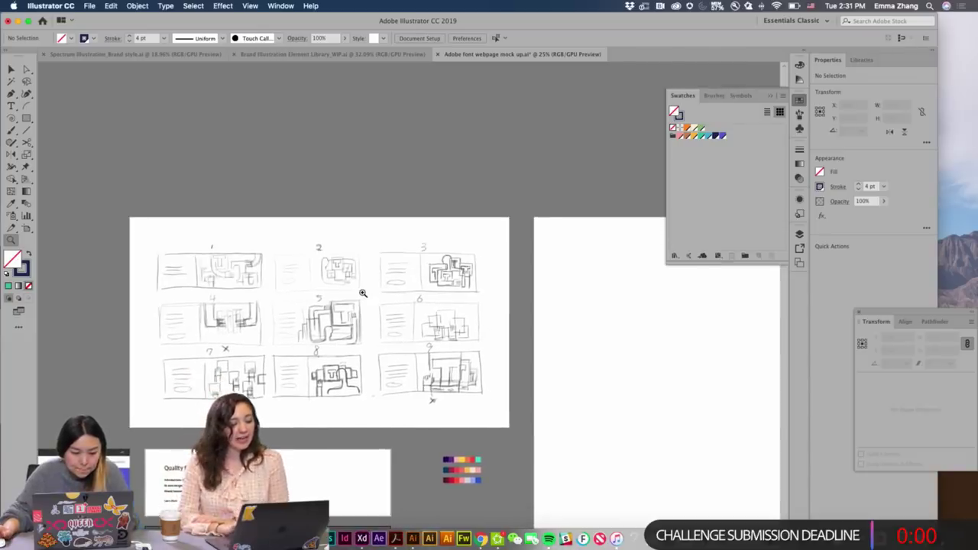
scroll(363, 292, "right", 3)
scroll(363, 293, "down", 1)
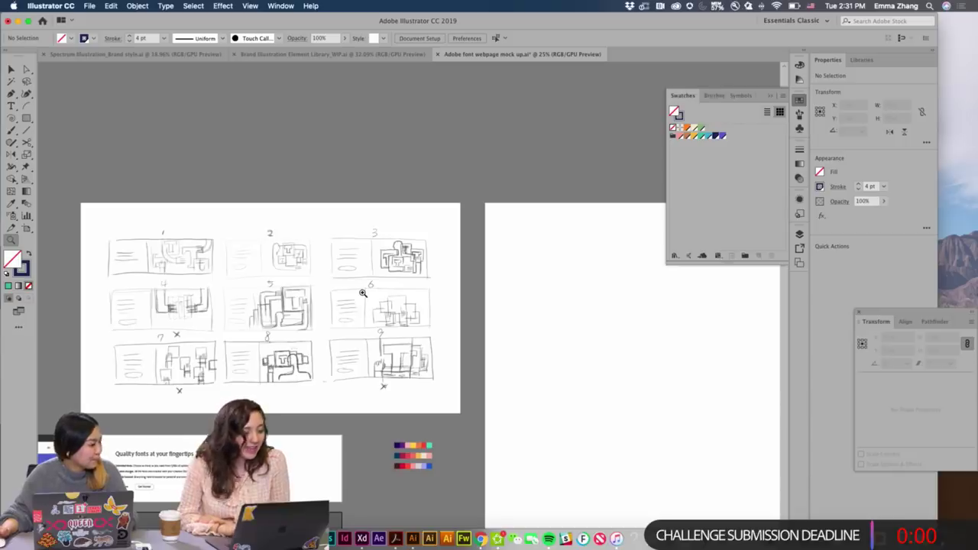
scroll(363, 293, "right", 4)
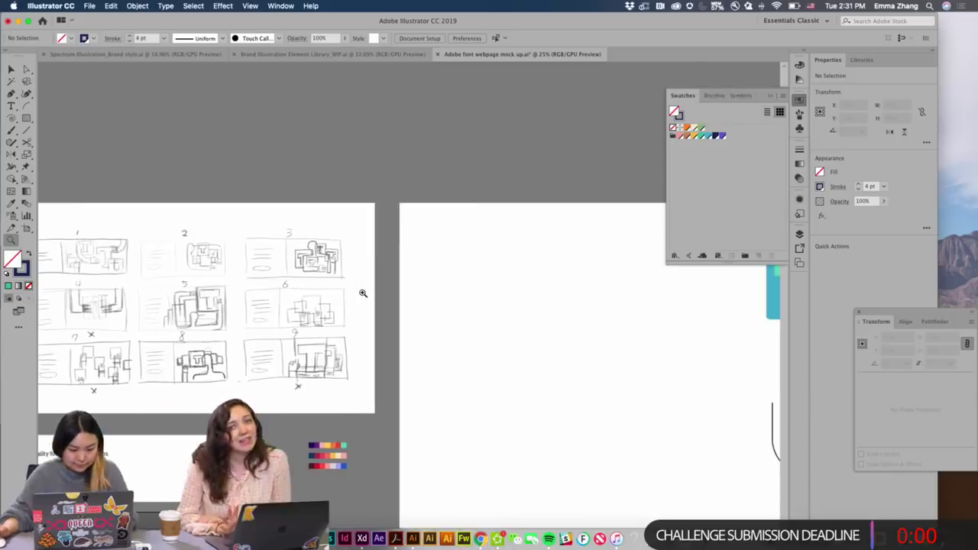
scroll(362, 292, "right", 10)
scroll(363, 292, "down", 1)
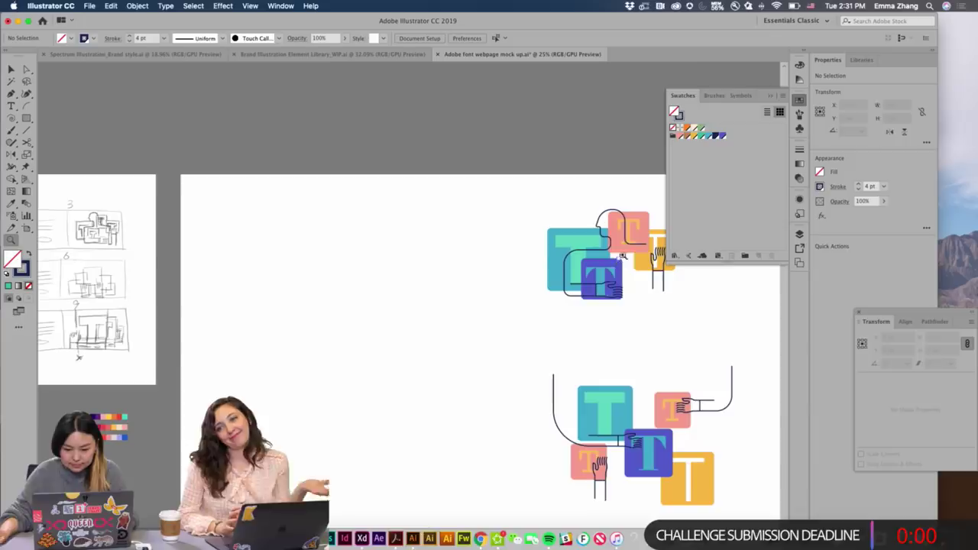
Move the head outline group into the empty left area and reflect it.
key("v")
left_click_drag(631, 245, 343, 325)
right_click(344, 324)
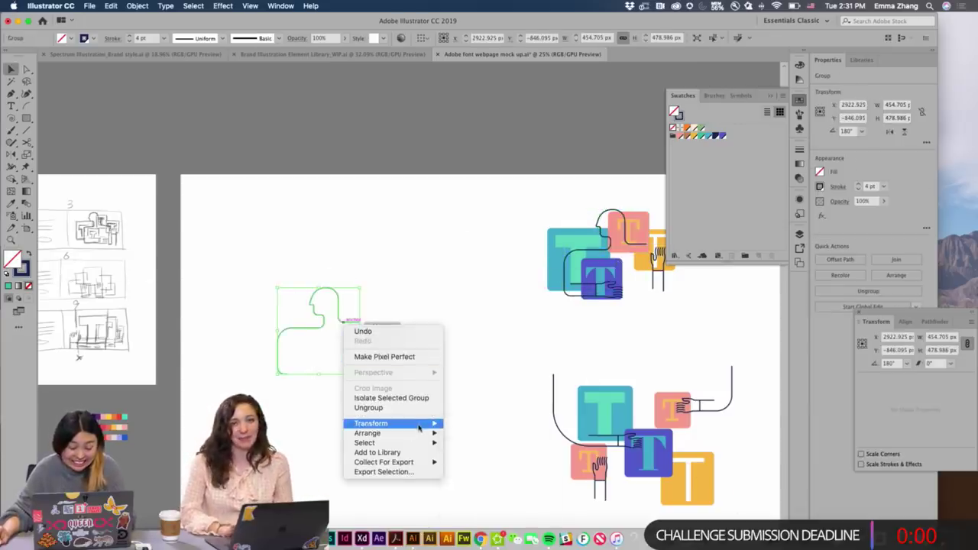
mouse_move(418, 426)
left_click(466, 459)
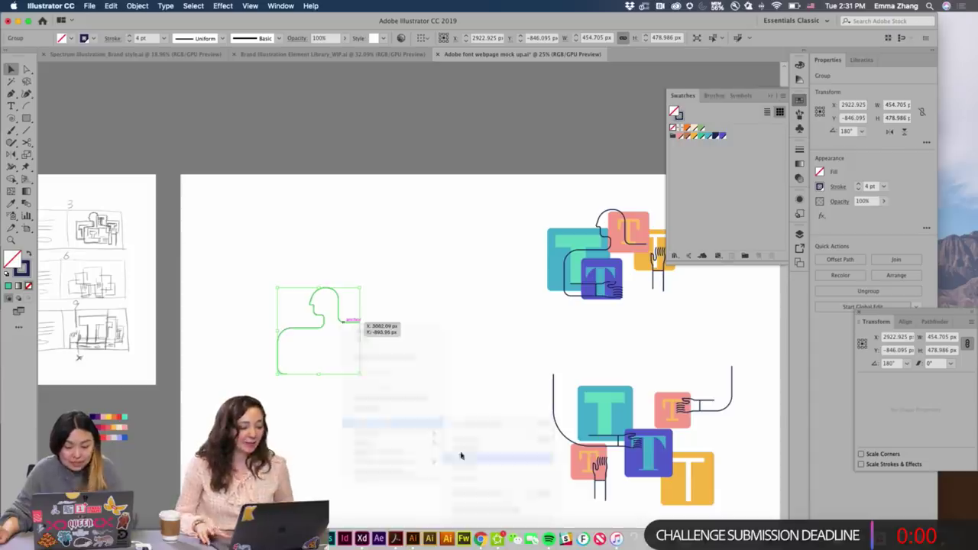
left_click(134, 217)
left_click(310, 283)
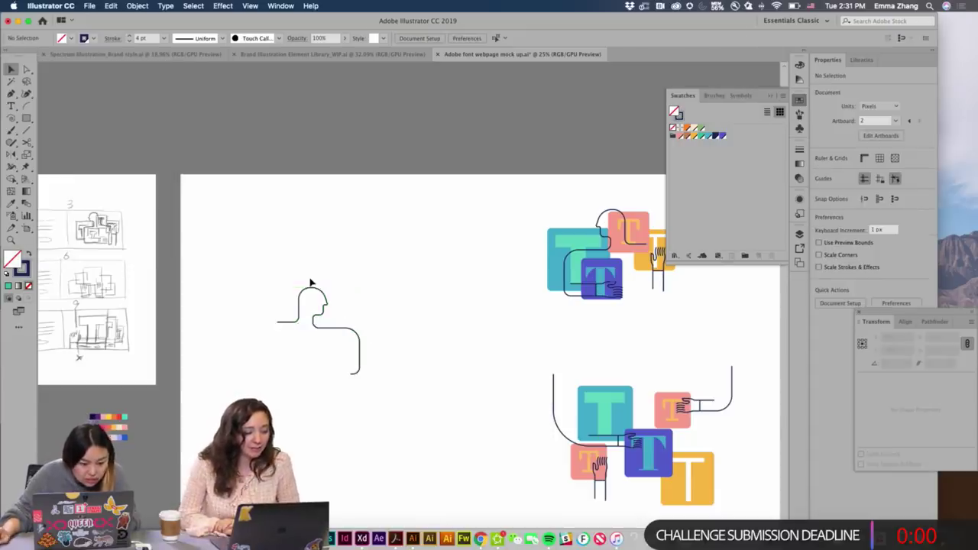
scroll(310, 283, "left", 5)
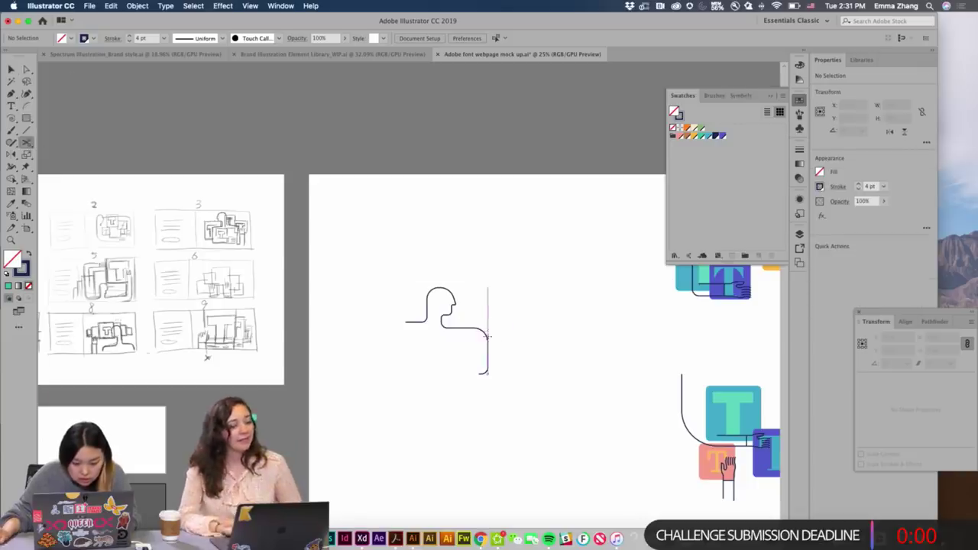
Delete the short vertical stray segment inside the isolated head group.
left_click(467, 329)
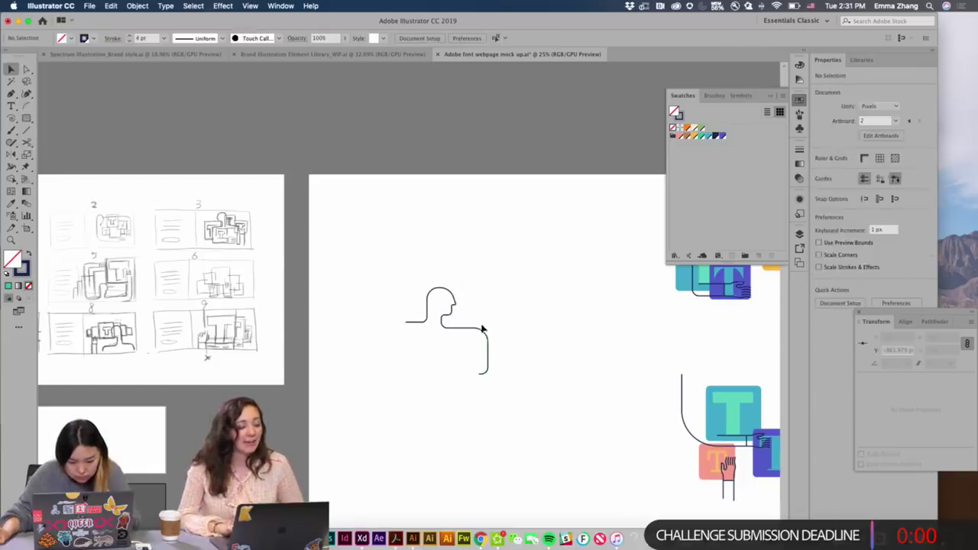
left_click(491, 353)
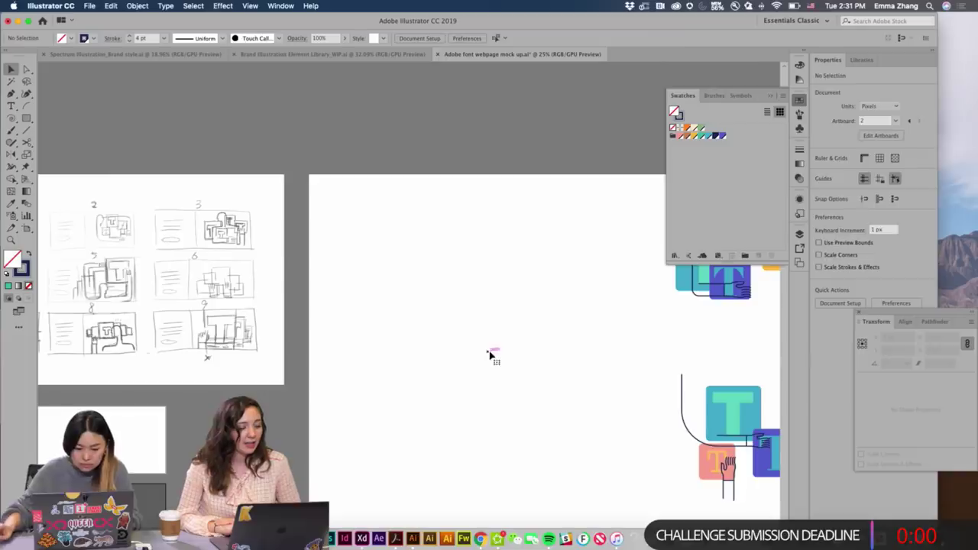
double_click(476, 330)
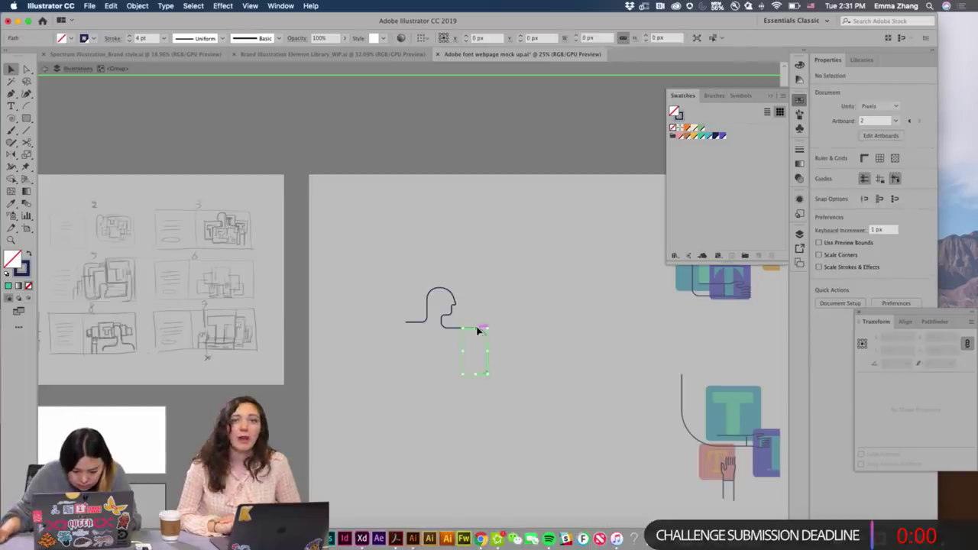
key("Delete")
double_click(498, 336)
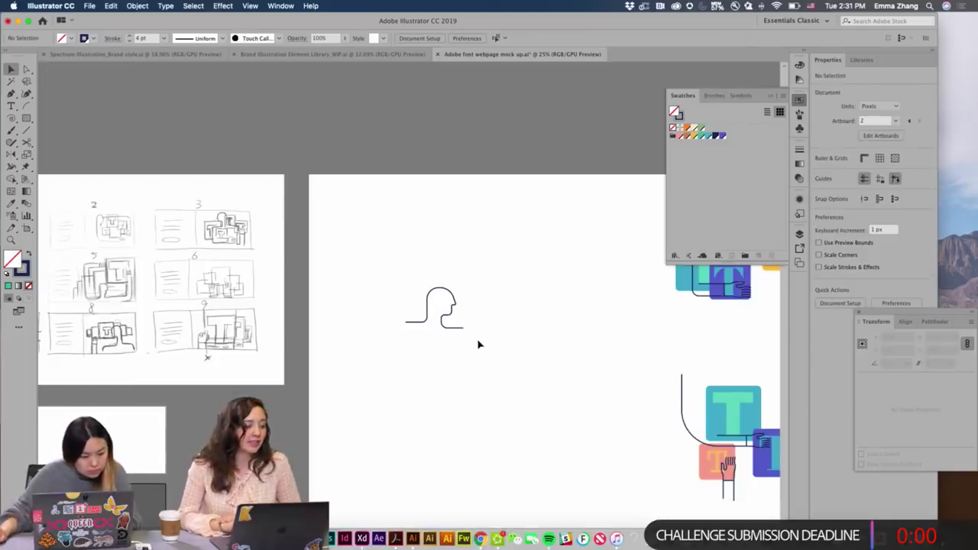
Delete the head's short left base line and pull its left end down into a long line.
key("z")
left_click(497, 321)
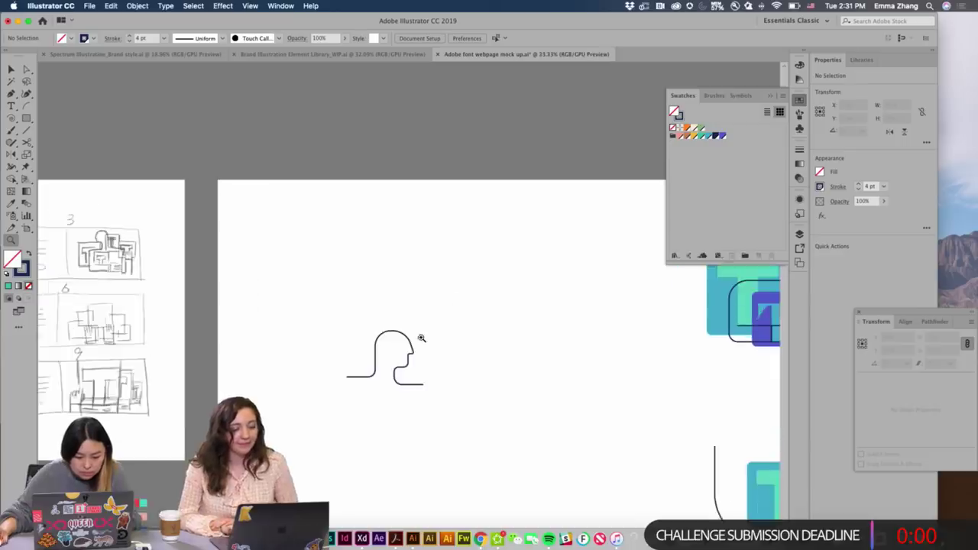
key("a")
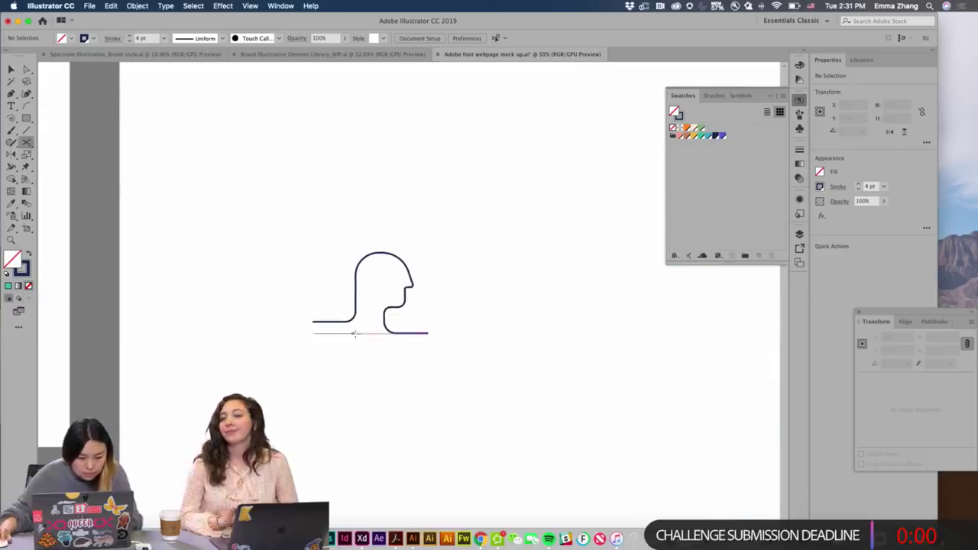
left_click(355, 303)
key("Delete")
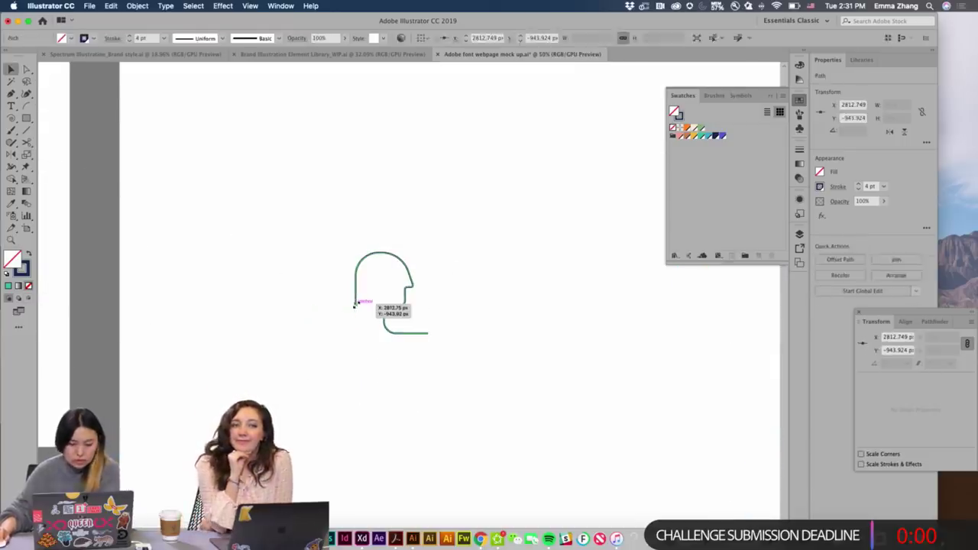
left_click(354, 397)
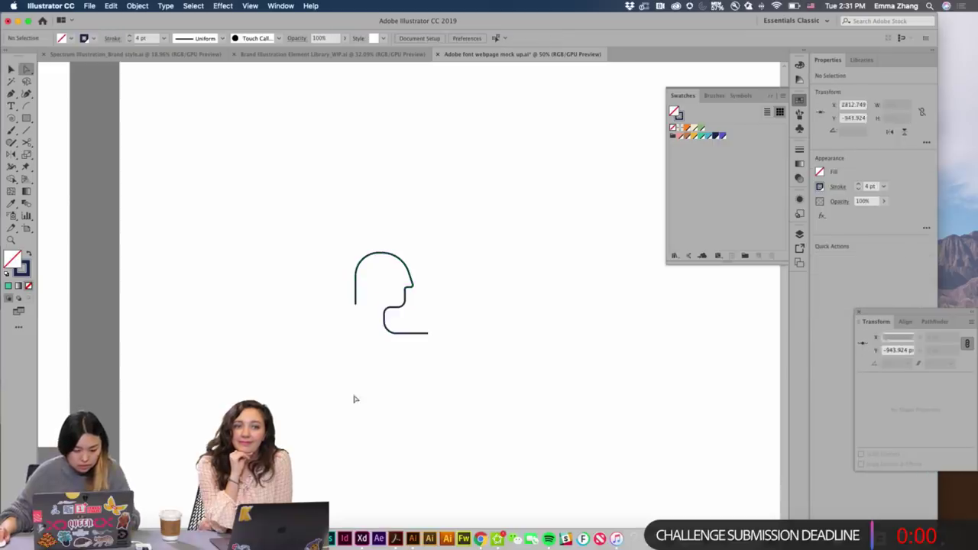
left_click(356, 306)
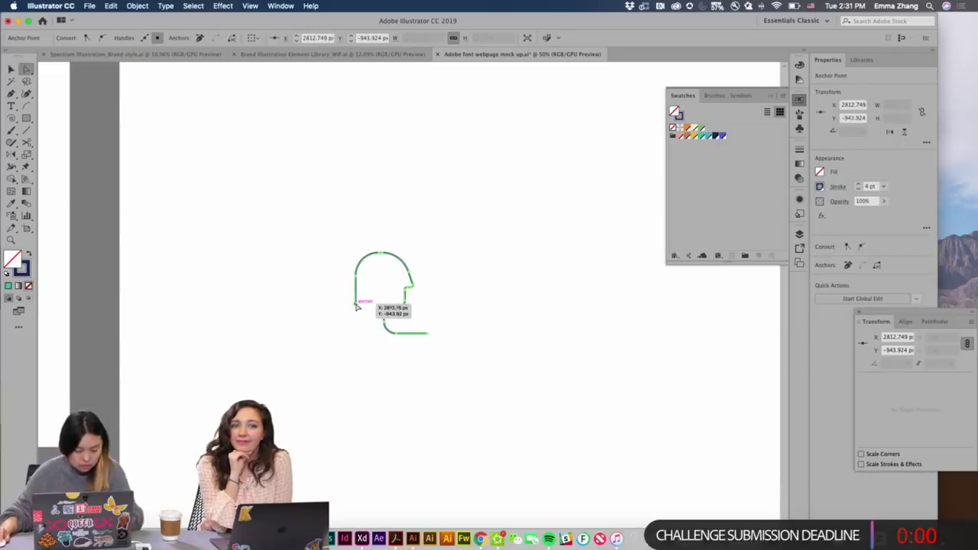
left_click_drag(356, 306, 367, 452)
left_click(417, 407)
Zoom out and pan to view the head outline beside the T-tile compositions.
key("super+minus")
key("super+minus")
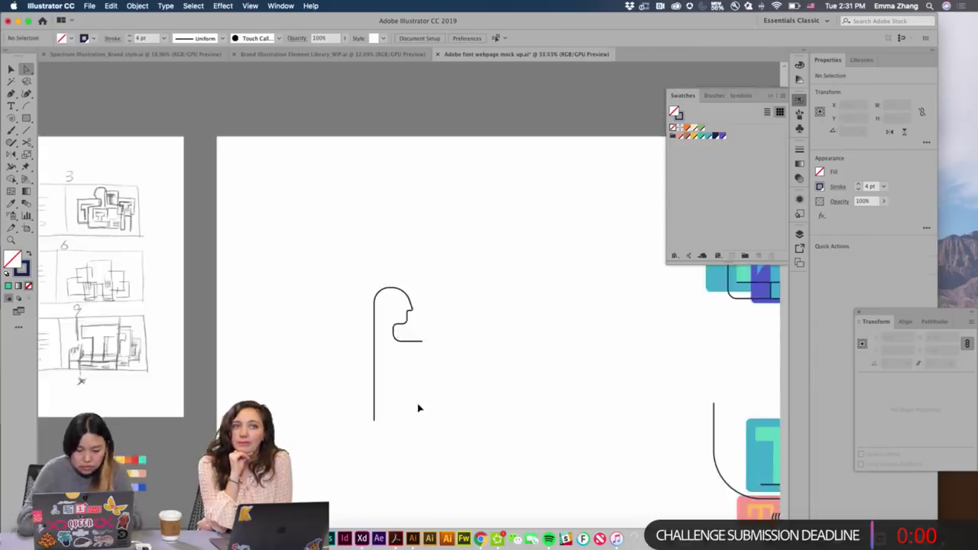
scroll(104, 238, "up", 6)
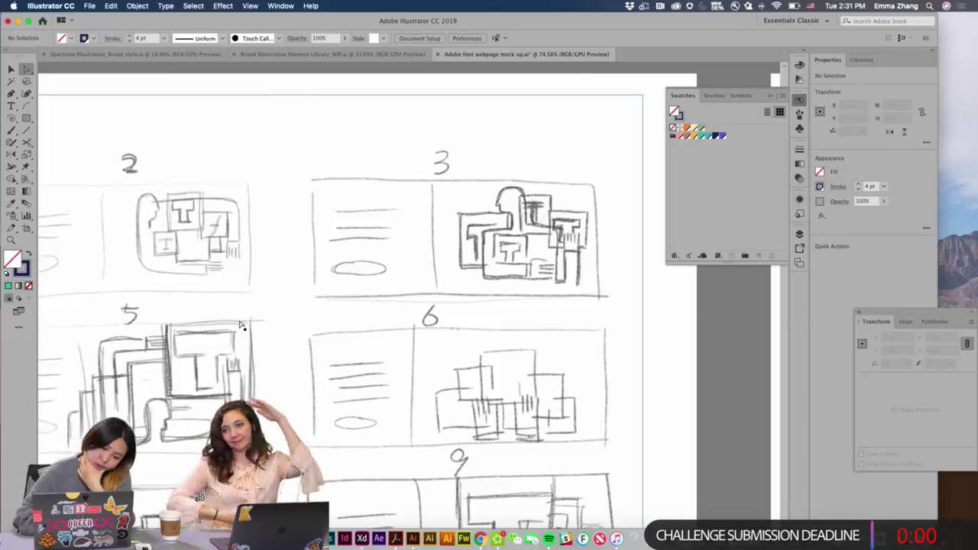
scroll(239, 325, "down", 4)
scroll(239, 324, "down", 3)
scroll(239, 325, "right", 5)
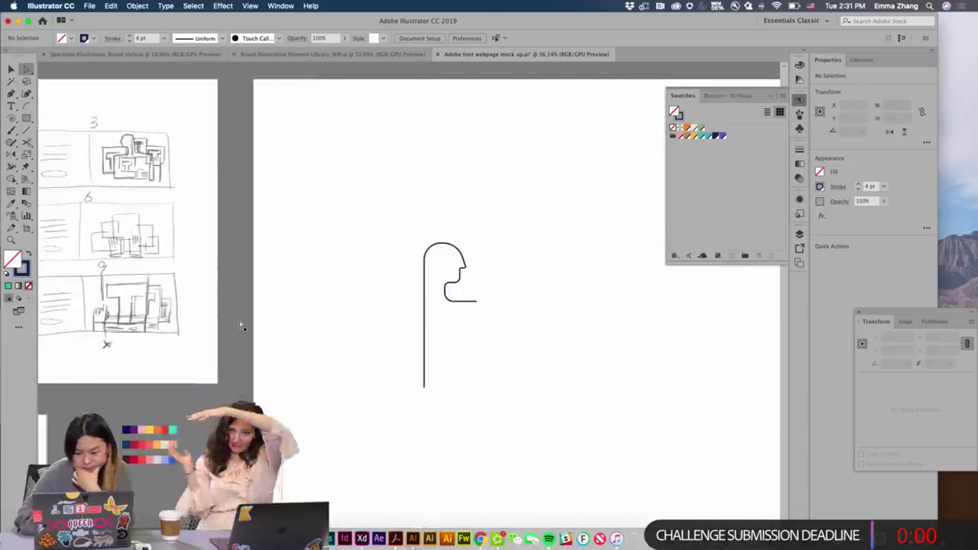
scroll(327, 310, "right", 5)
scroll(327, 310, "down", 1)
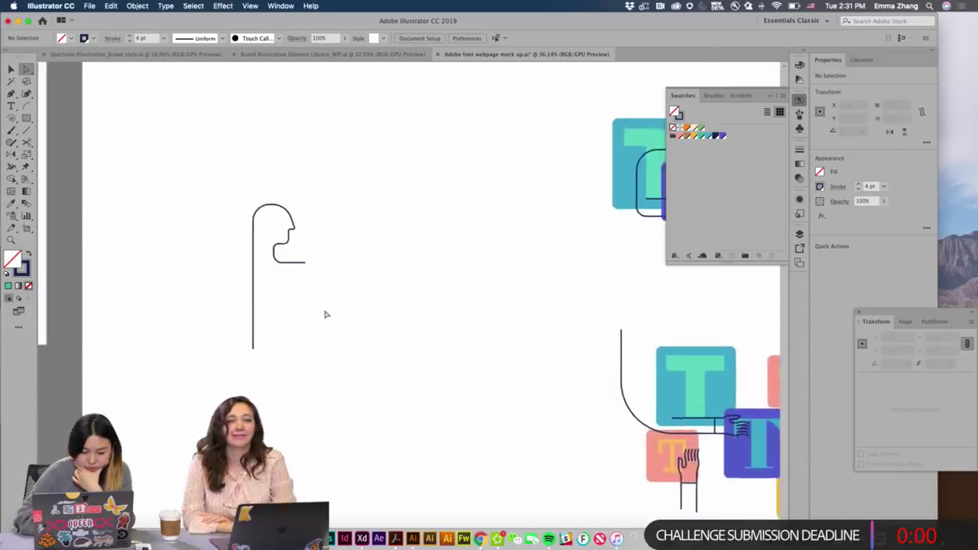
scroll(325, 314, "right", 3)
scroll(325, 314, "down", 1)
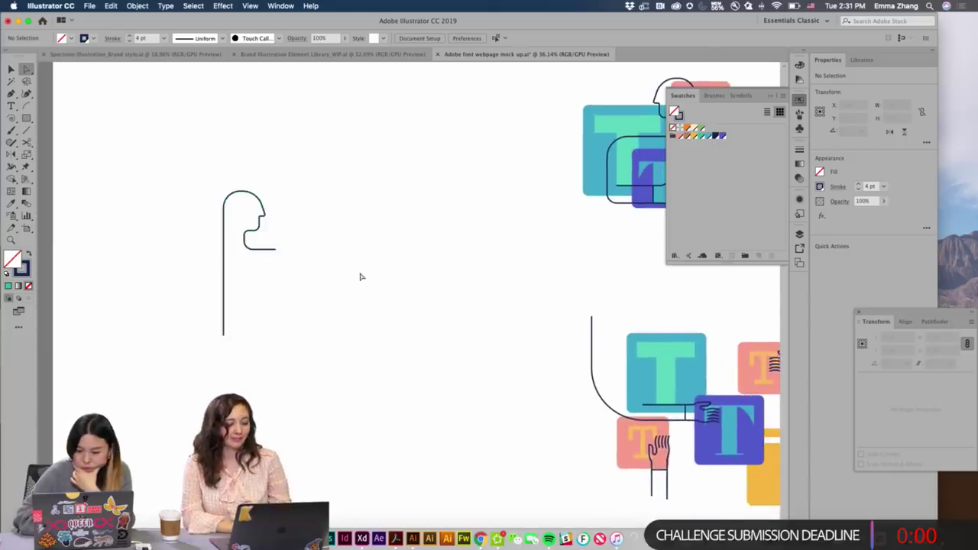
scroll(367, 321, "right", 3)
scroll(366, 321, "down", 1)
Alt-drag a copy of the hand from below the pink T beside the figure and rotate it 90° to point right.
key("v")
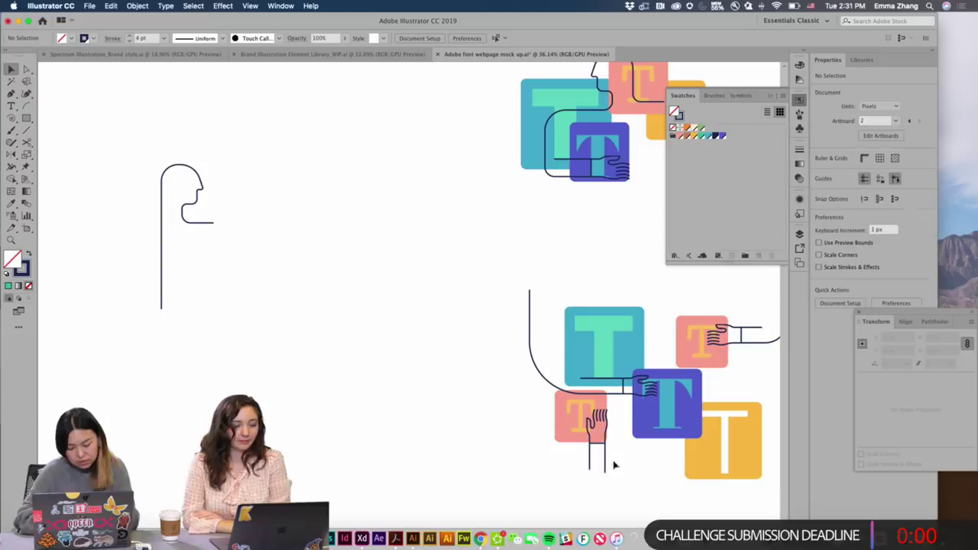
left_click(608, 465)
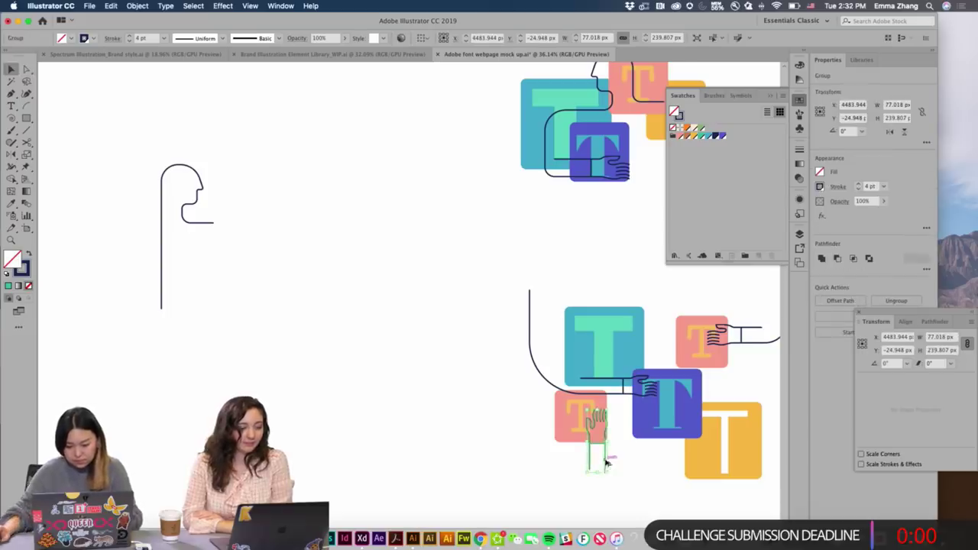
mouse_move(607, 462)
left_mouse_down()
mouse_move(355, 336)
mouse_move(225, 319)
mouse_move(252, 343)
left_mouse_up()
left_click(252, 343)
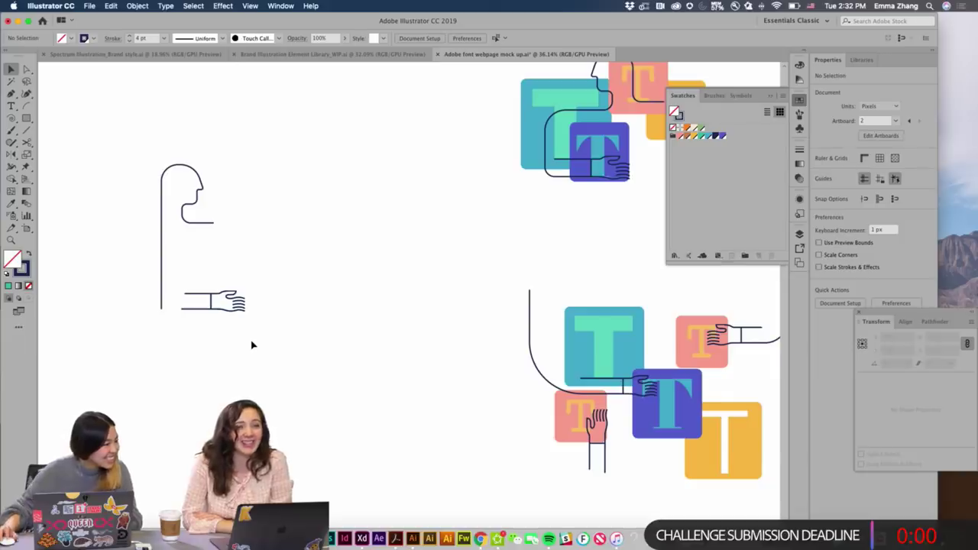
left_click_drag(217, 311, 298, 313)
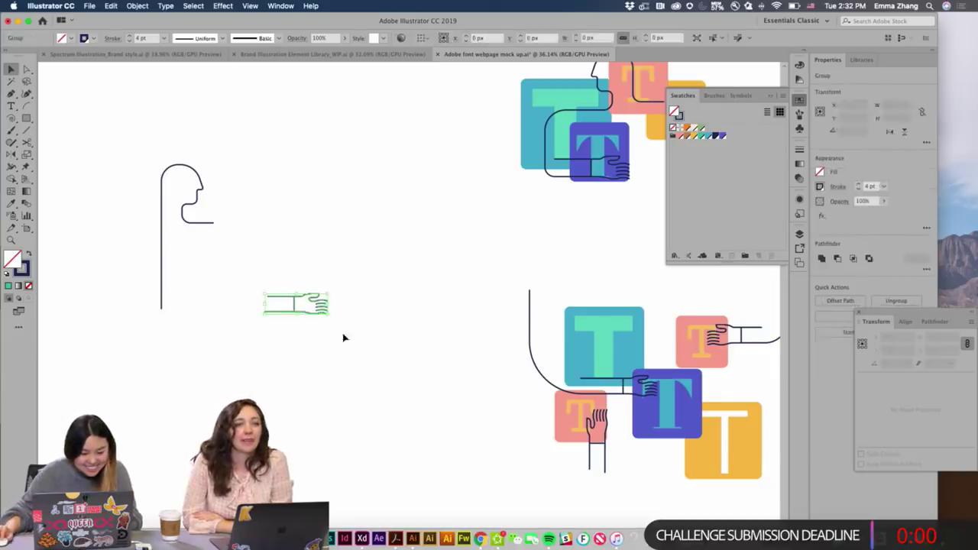
left_click(172, 314)
Extend the figure's bottom endpoint with a horizontal base line.
key("a")
left_click(162, 310)
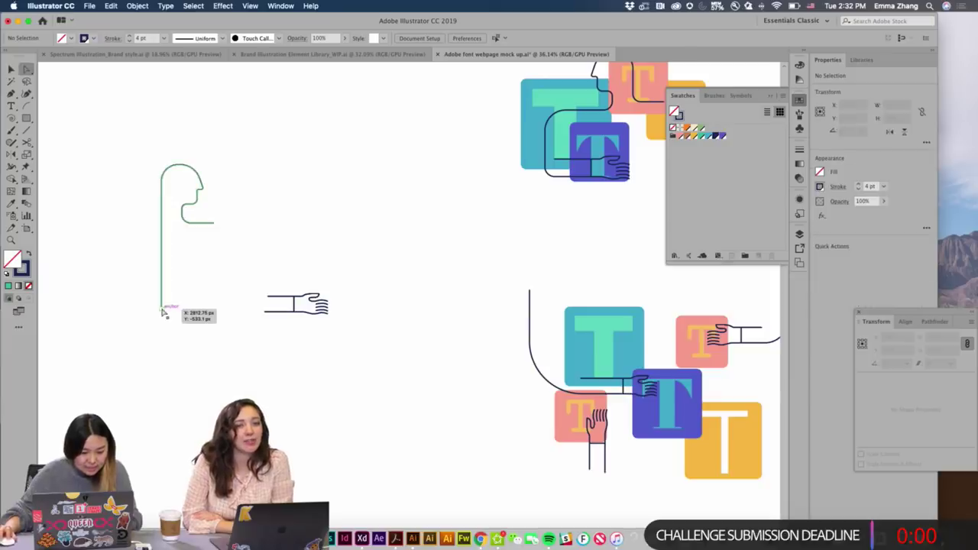
key("p")
left_click(162, 309)
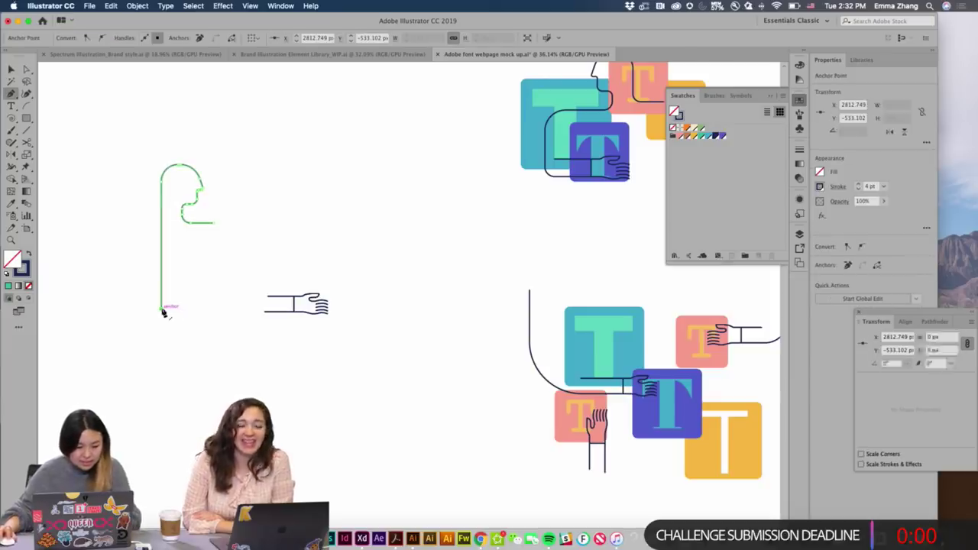
left_click(245, 312)
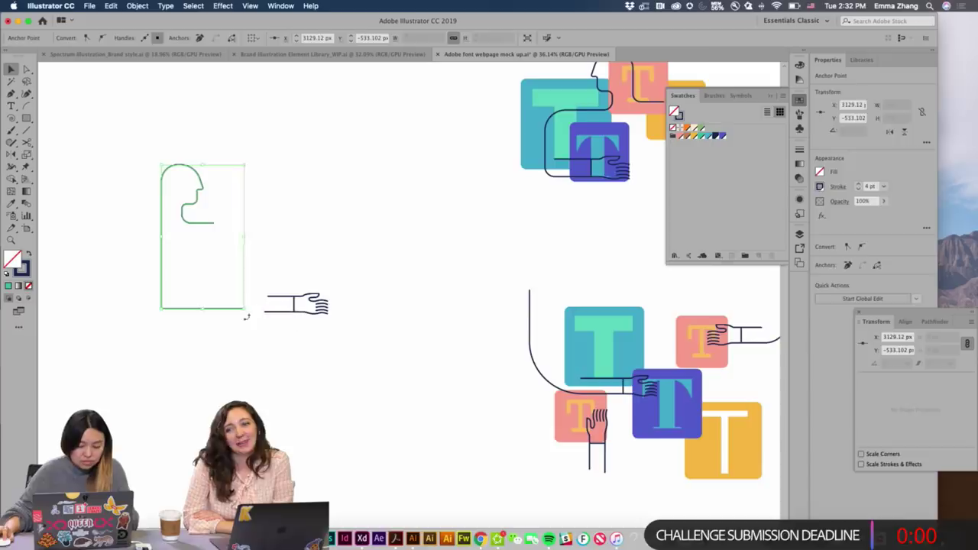
left_click(263, 328, "super")
Zoom in and snap the copied hand onto the end of the base line.
key("z")
left_click(279, 327)
left_click(290, 332)
key("v")
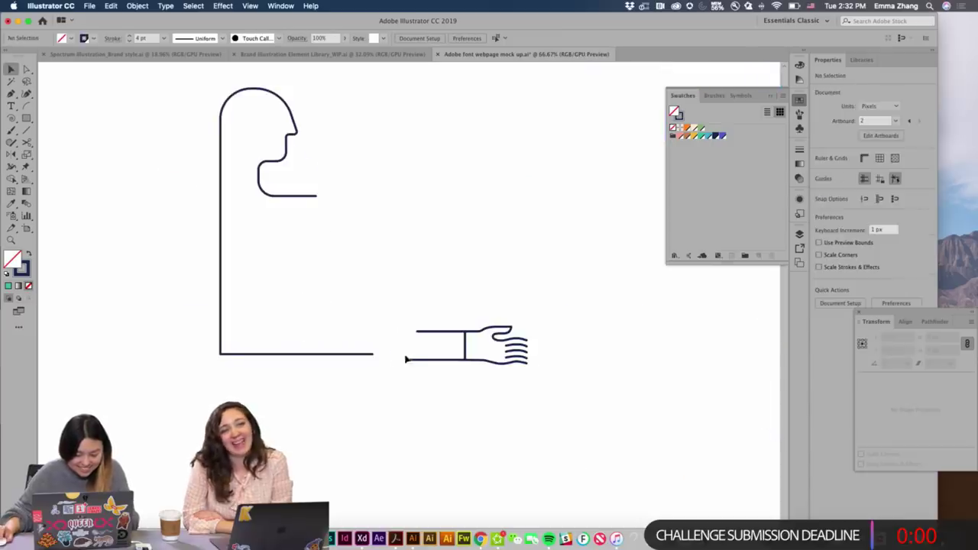
left_click(419, 360)
left_click_drag(430, 365, 395, 356)
key("super+z")
left_click(456, 395)
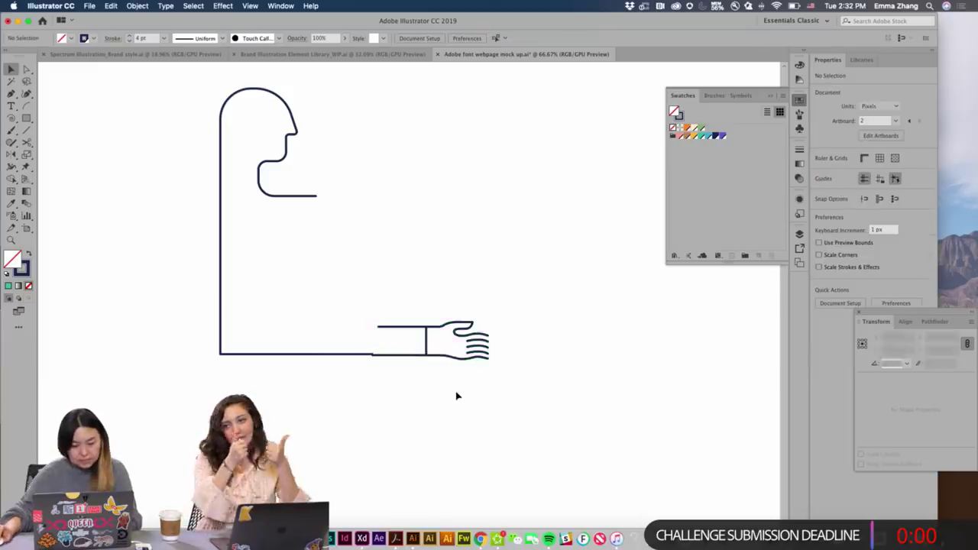
scroll(374, 358, "down", 5)
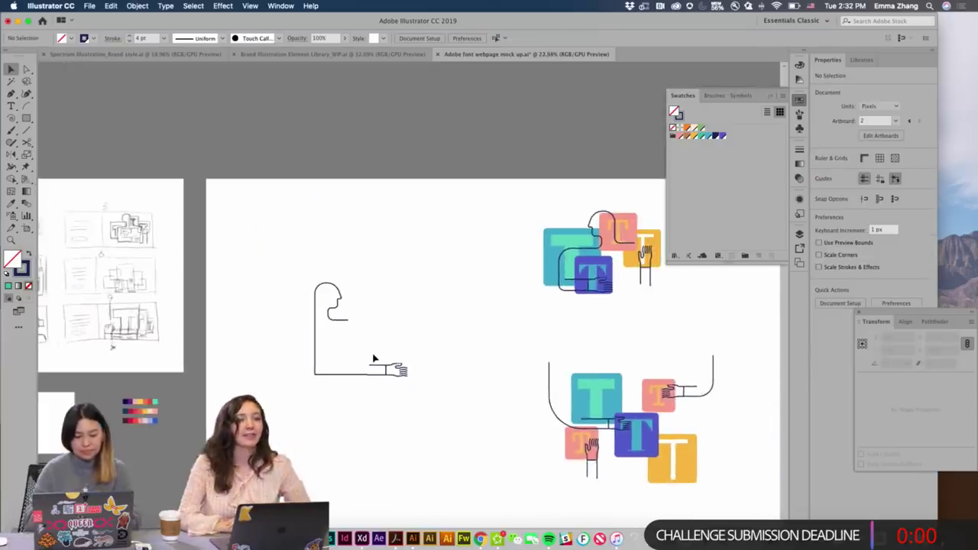
Alt-drag another hand copy above the arm and reflect it across the horizontal axis.
scroll(373, 358, "left", 4)
scroll(439, 332, "right", 4)
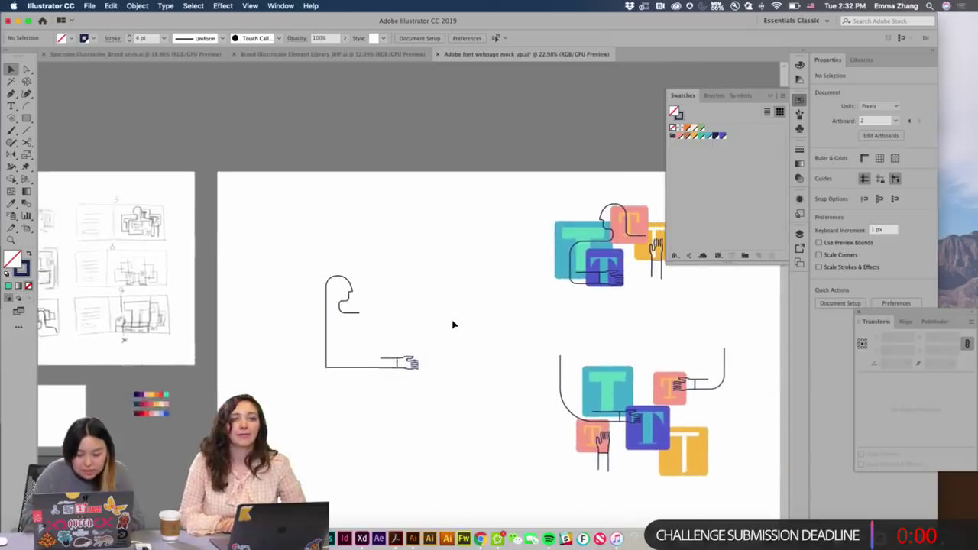
scroll(452, 325, "right", 3)
scroll(453, 325, "up", 1)
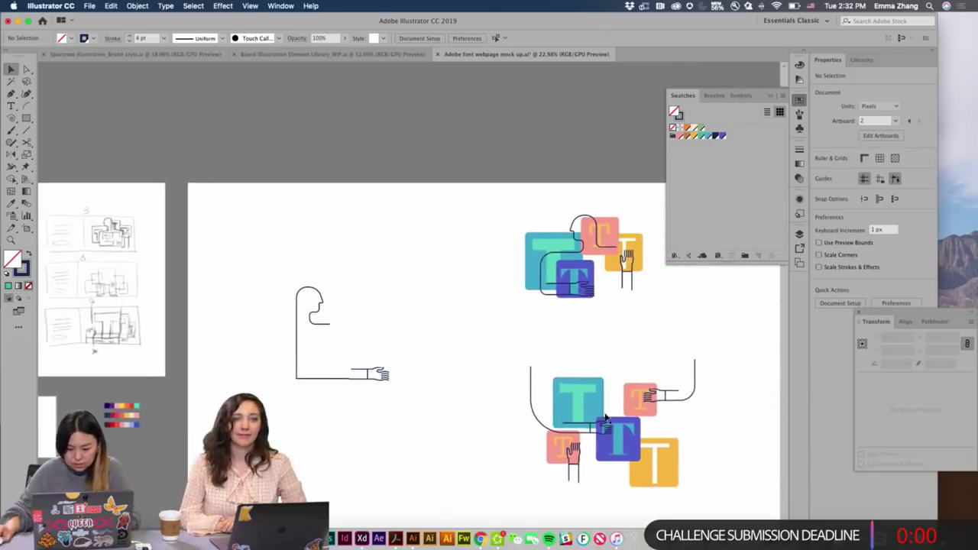
left_click_drag(375, 373, 403, 325)
right_click(405, 327)
mouse_move(483, 430)
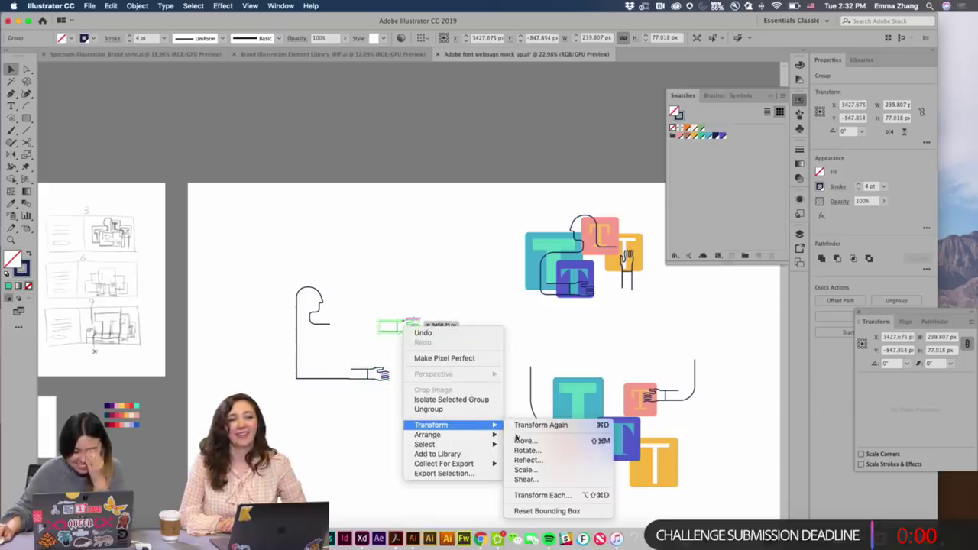
left_click(527, 459)
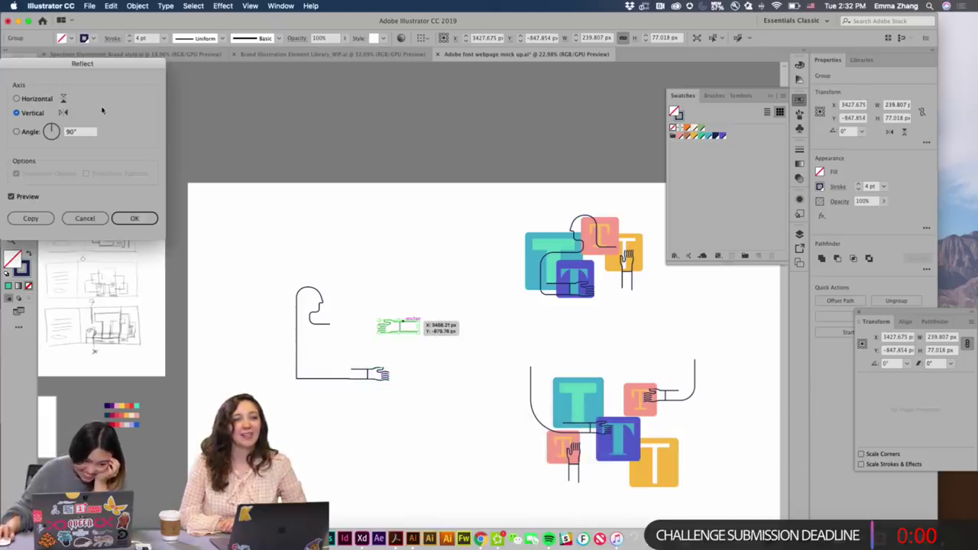
left_click(17, 98)
left_click(134, 218)
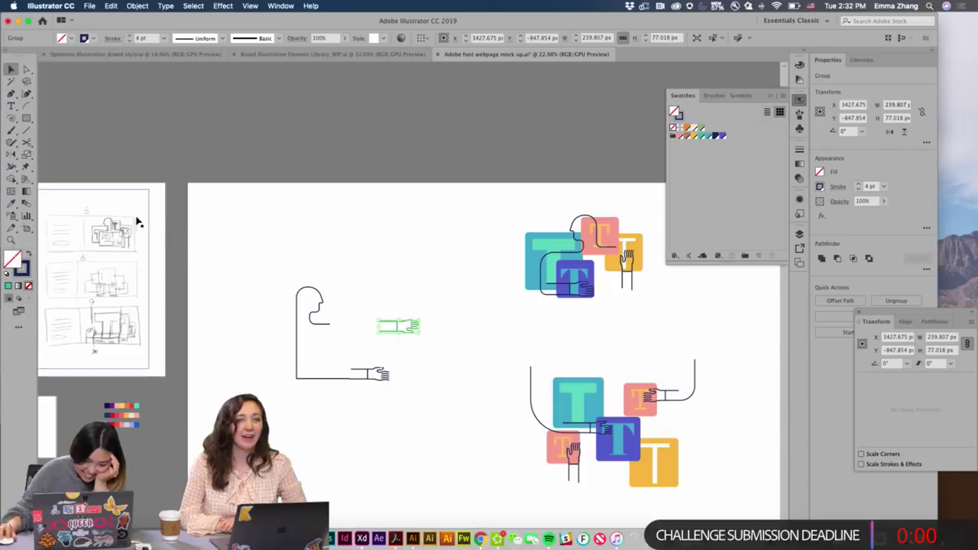
Place the mirrored hand upright beside the figure, nudging it right, then deselect.
left_click_drag(393, 320, 397, 326)
scroll(308, 268, "left", 5)
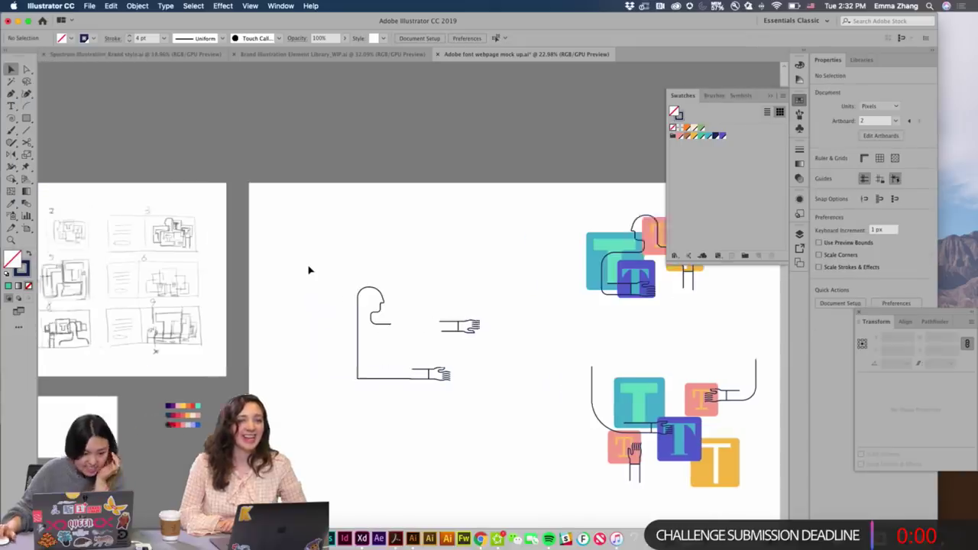
mouse_move(506, 327)
left_mouse_down()
mouse_move(508, 350)
mouse_move(517, 335)
left_mouse_up()
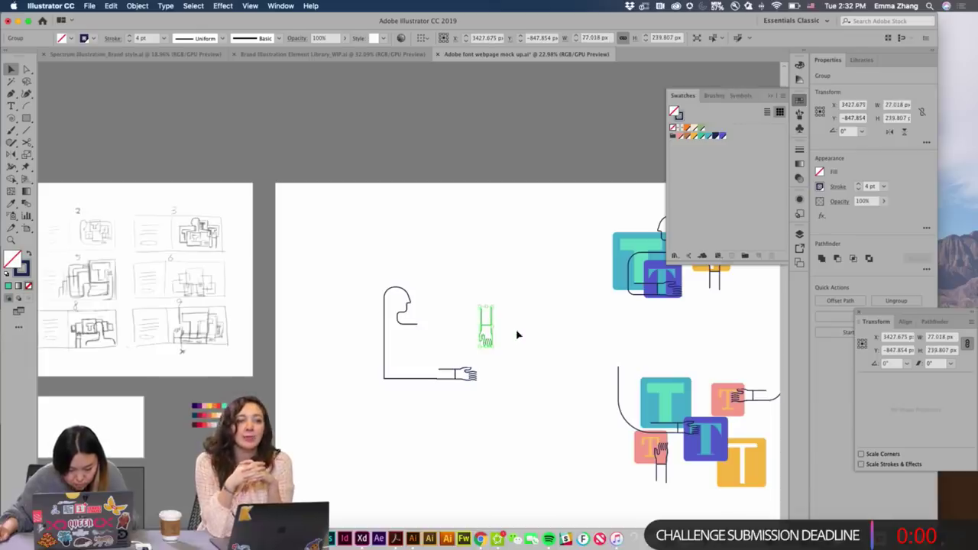
key("shift+Right")
key("shift+Right")
key("shift+Right")
key("shift+Right")
key("shift+Right")
key("shift+Right")
key("shift+Right")
key("shift+Right")
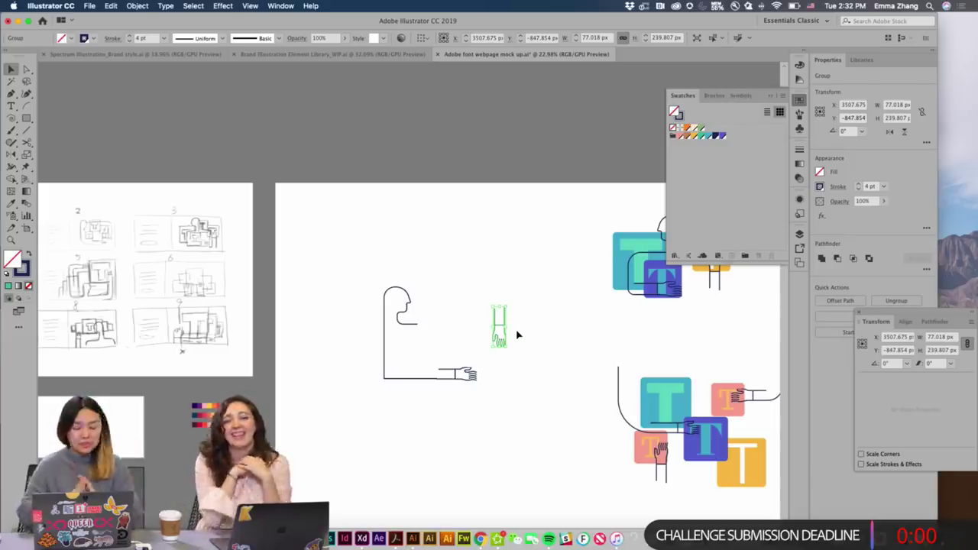
left_click(514, 349)
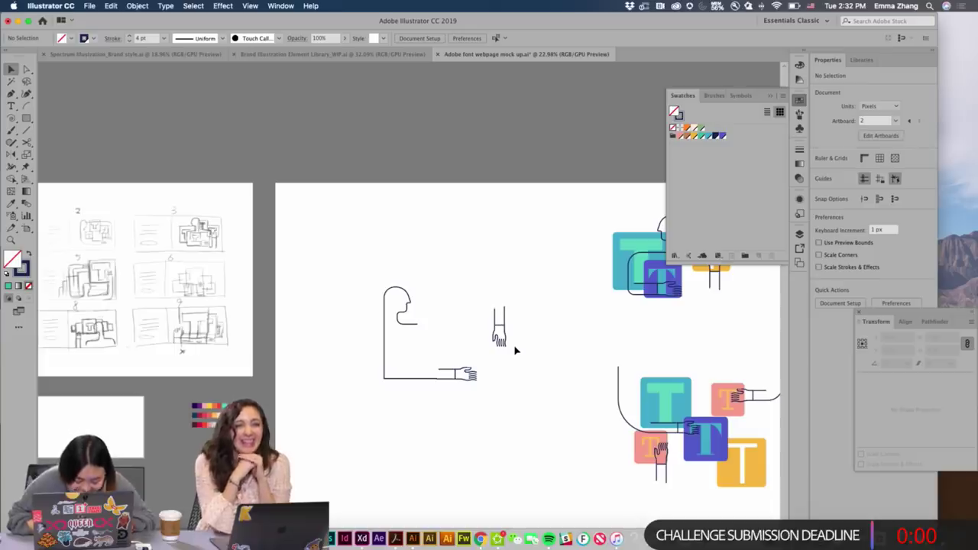
scroll(515, 349, "left", 3)
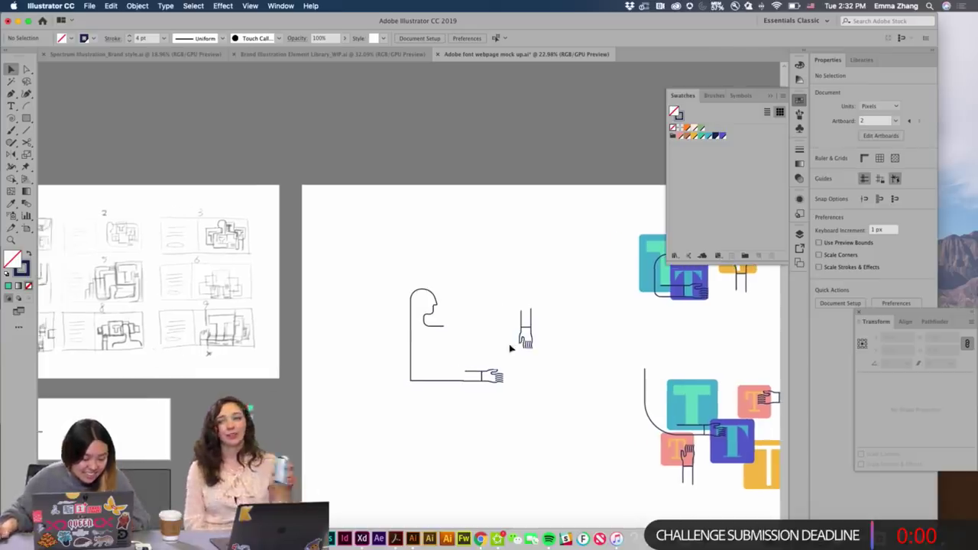
Drag the raised arm's top anchor up to the head's height.
key("p")
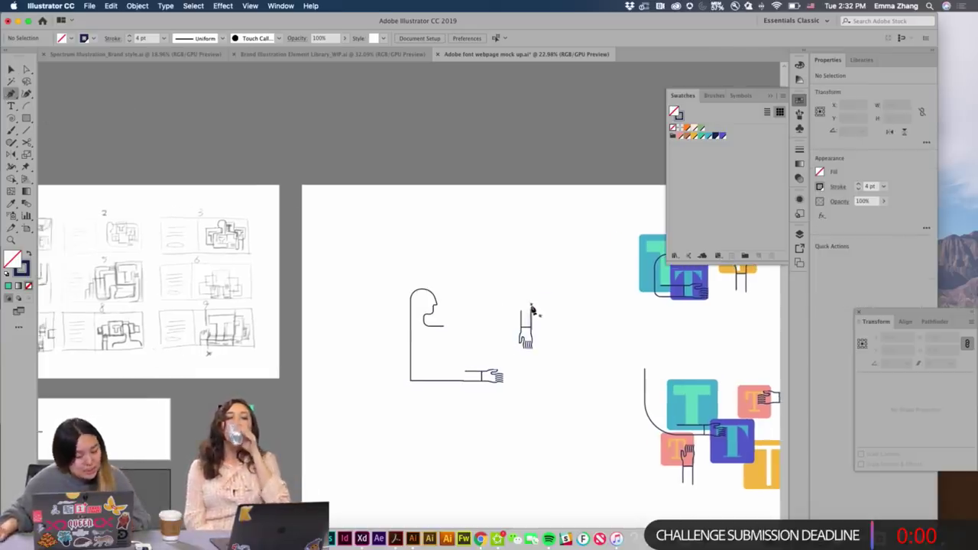
key("z")
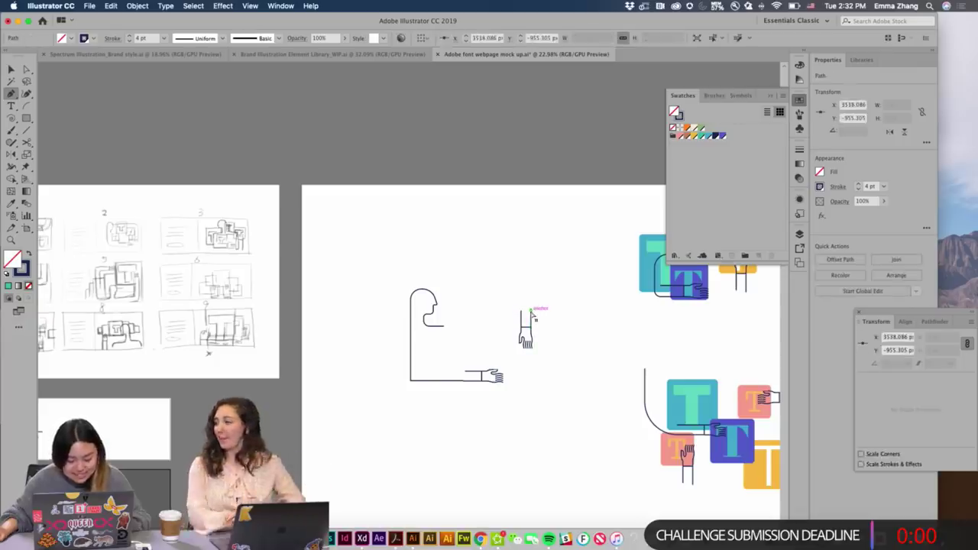
left_click(530, 312)
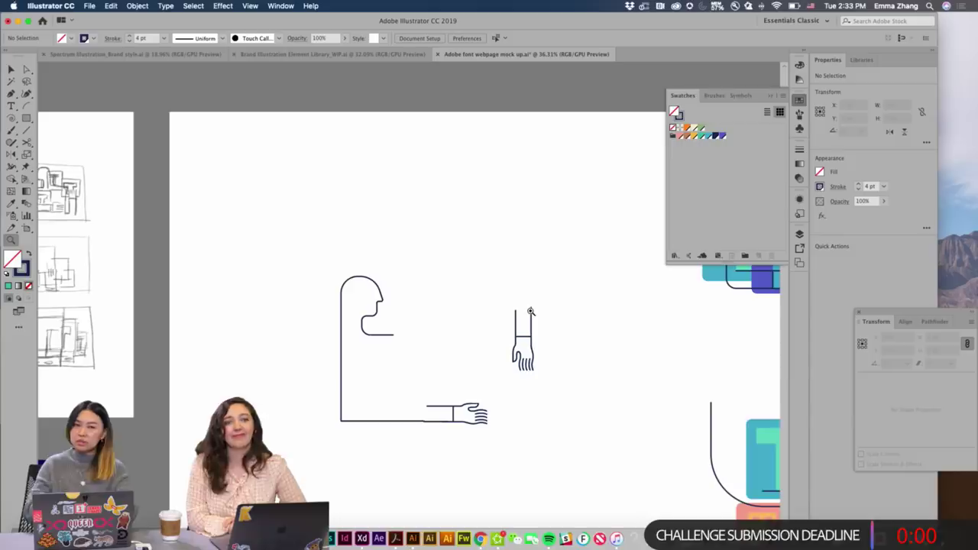
key("a")
left_click(531, 309)
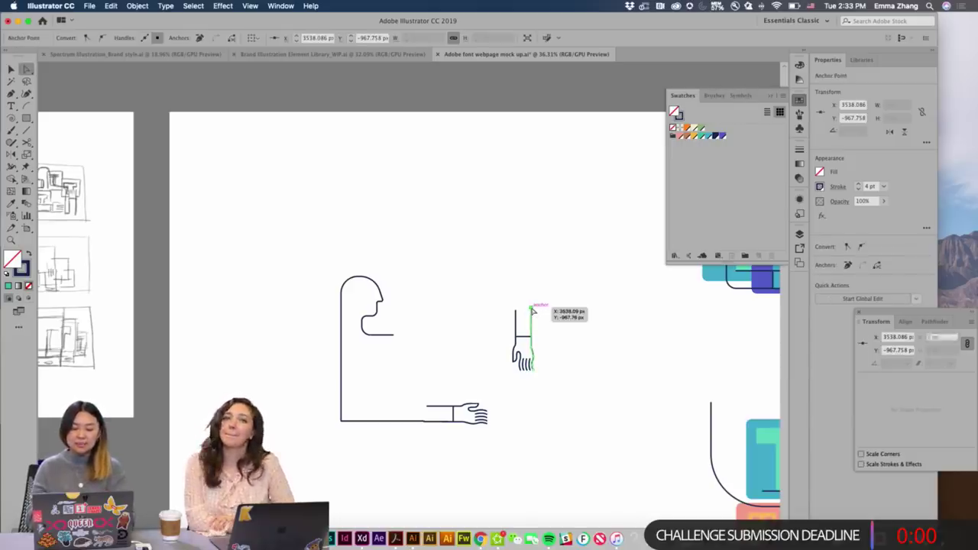
left_click_drag(532, 309, 532, 289)
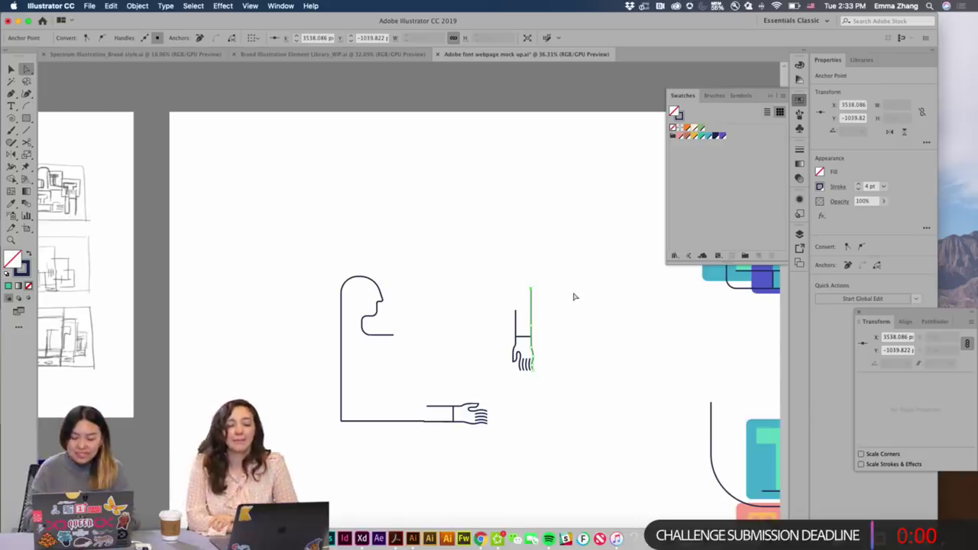
scroll(574, 296, "down", 1)
Draw a top line from the arm's end across to the head's endpoint.
key("p")
left_click(537, 283)
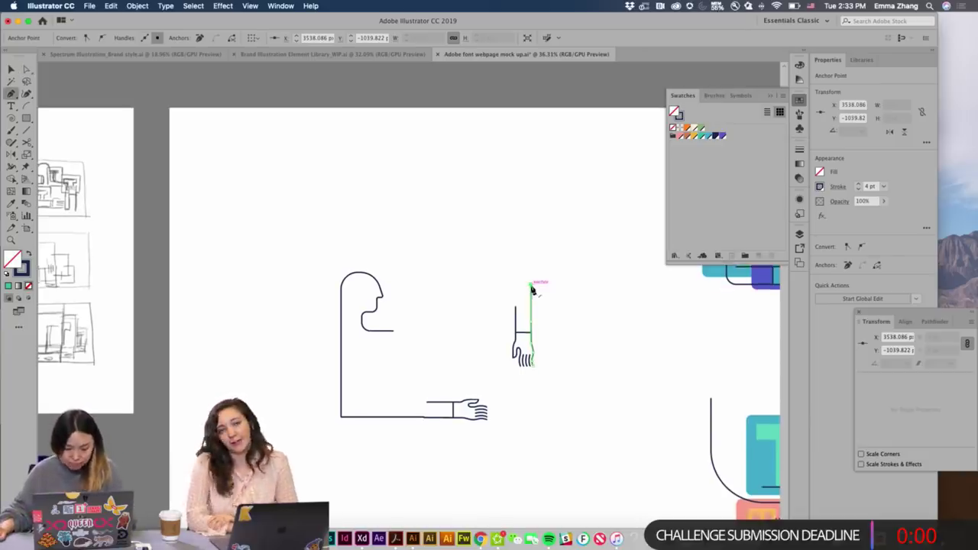
left_click(388, 285)
key("v")
left_click(639, 370)
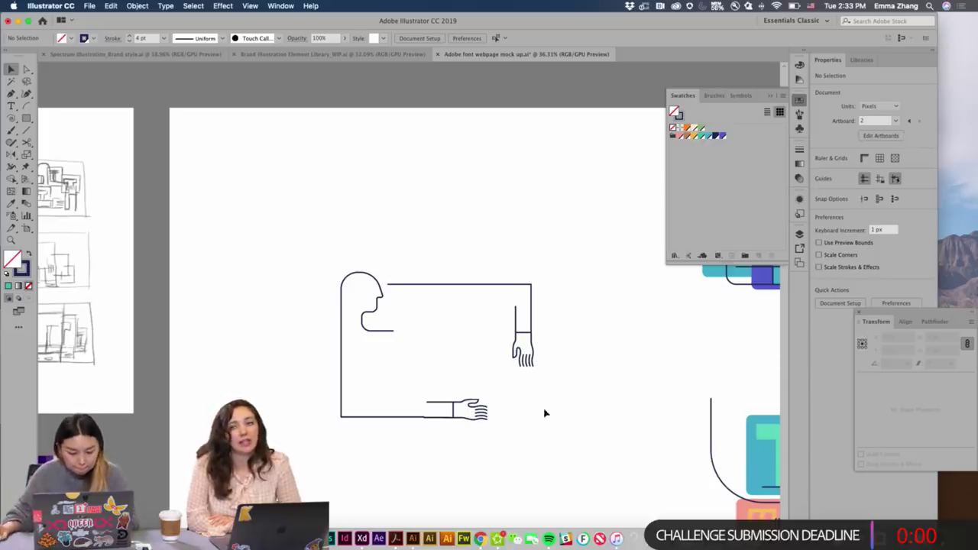
Select the whole figure and nudge it up and to the left.
key("super+alt+a")
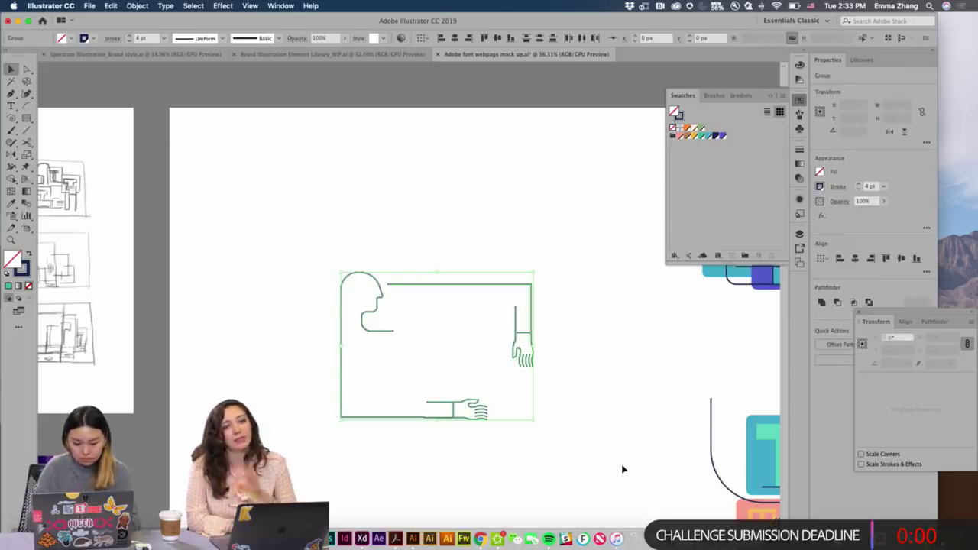
key("shift+Left")
key("shift+Left")
key("shift+Up")
key("shift+Up")
key("shift+Left")
key("shift+Up")
key("shift+Up")
key("shift+Left")
key("shift+Up")
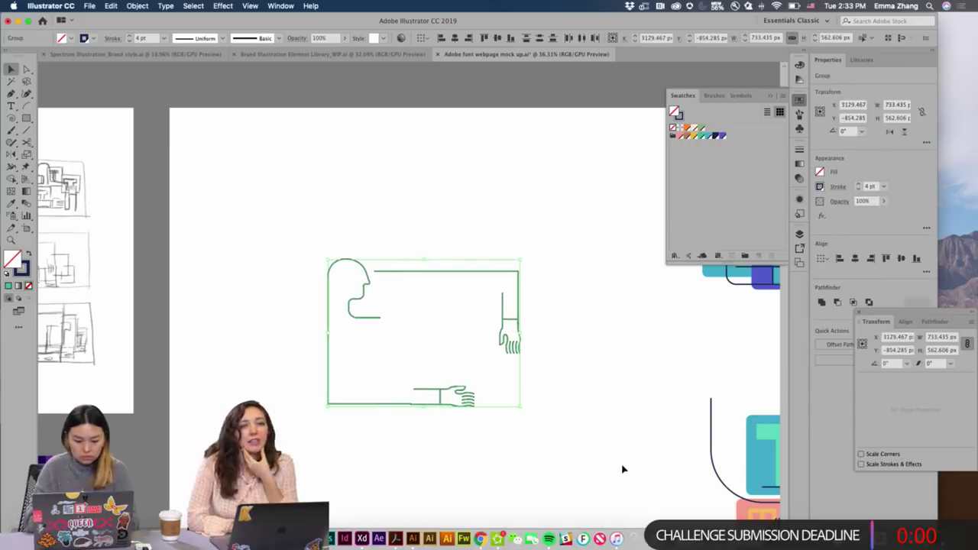
left_click(596, 497)
Round the figure's bottom-left and top-right corners with the live-corner widgets.
key("a")
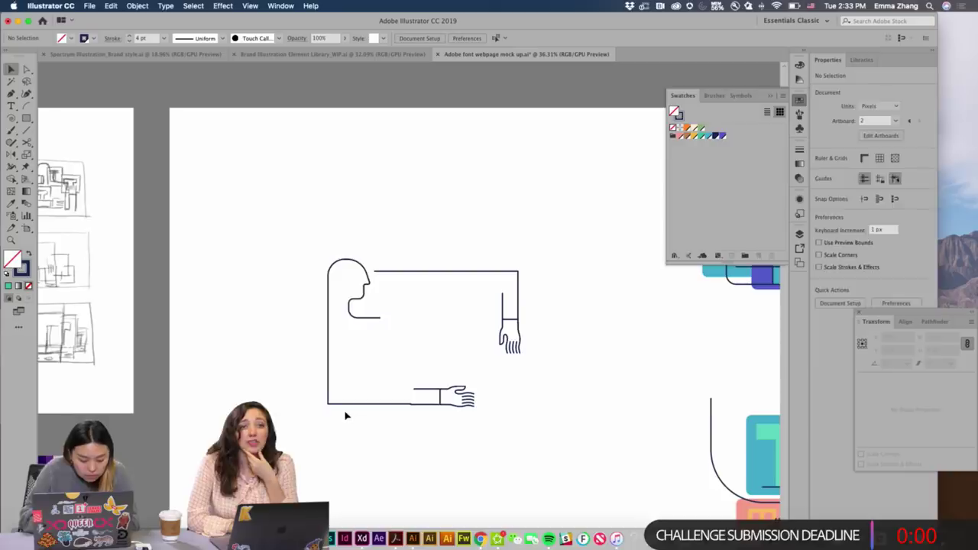
left_click(332, 406)
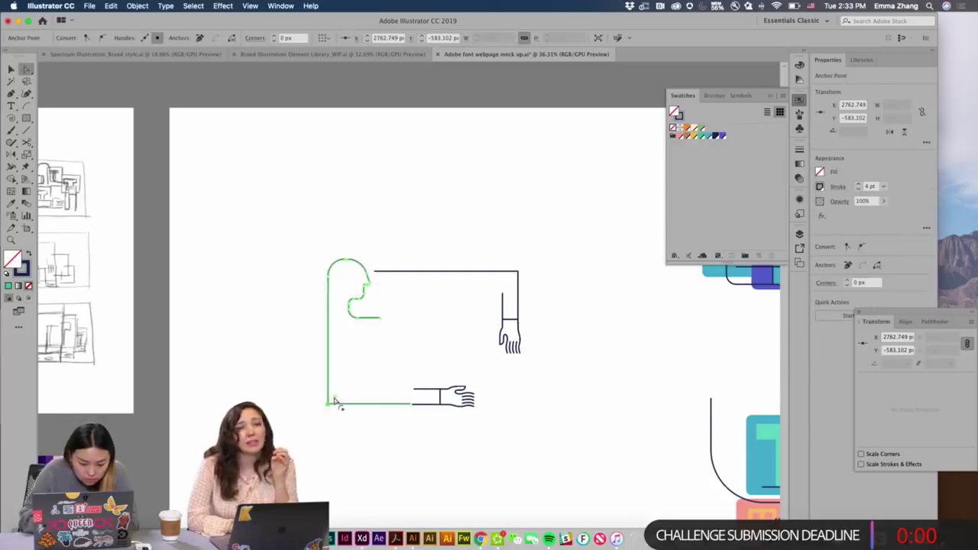
left_click_drag(336, 401, 385, 384)
left_click(390, 382)
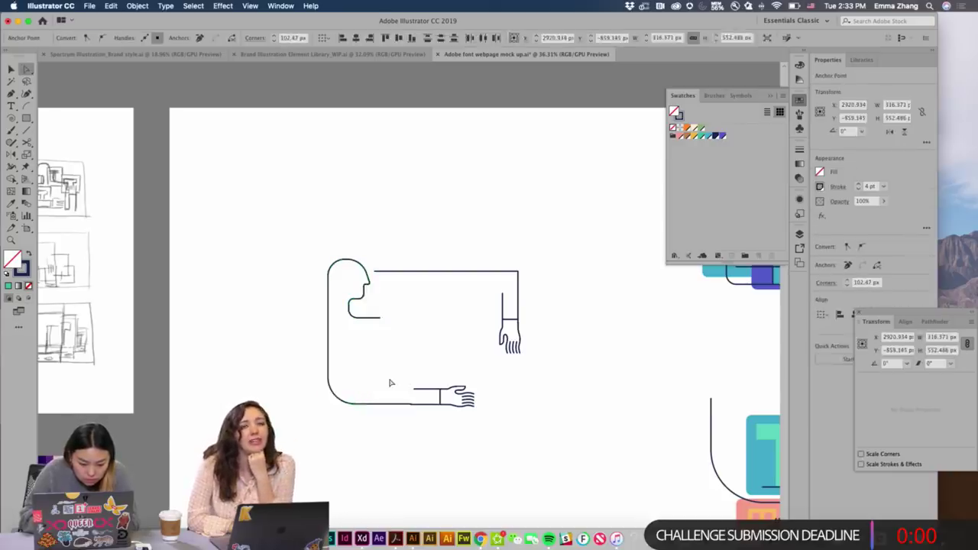
scroll(390, 382, "up", 3)
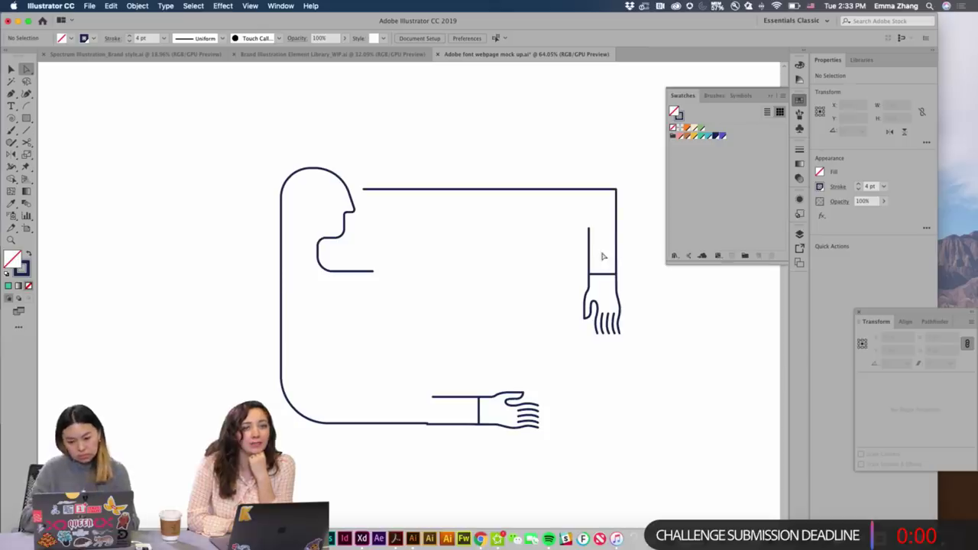
left_click(617, 191)
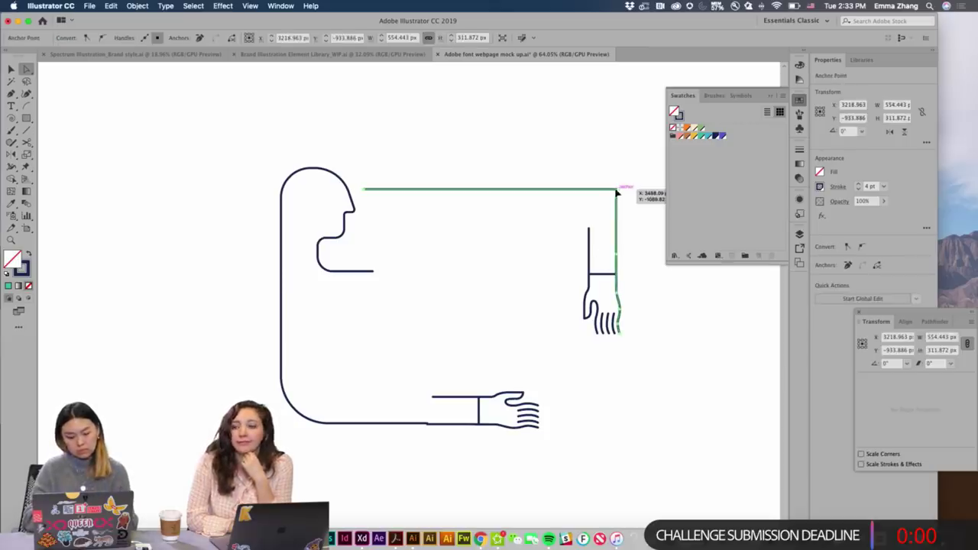
left_click_drag(610, 196, 579, 223)
left_click(526, 267)
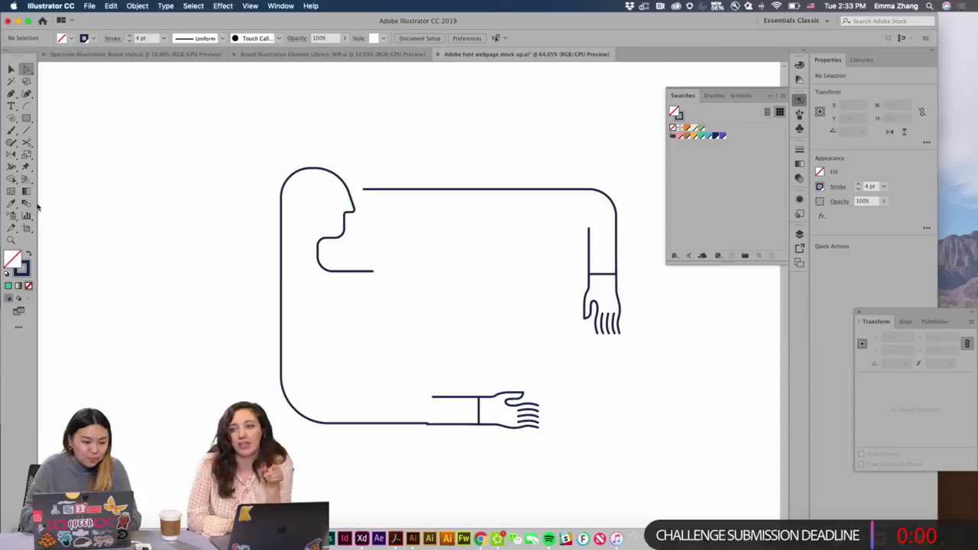
left_click(27, 142)
Delete the chin line inside the figure group and zoom out to the whole artboard.
left_click(319, 255)
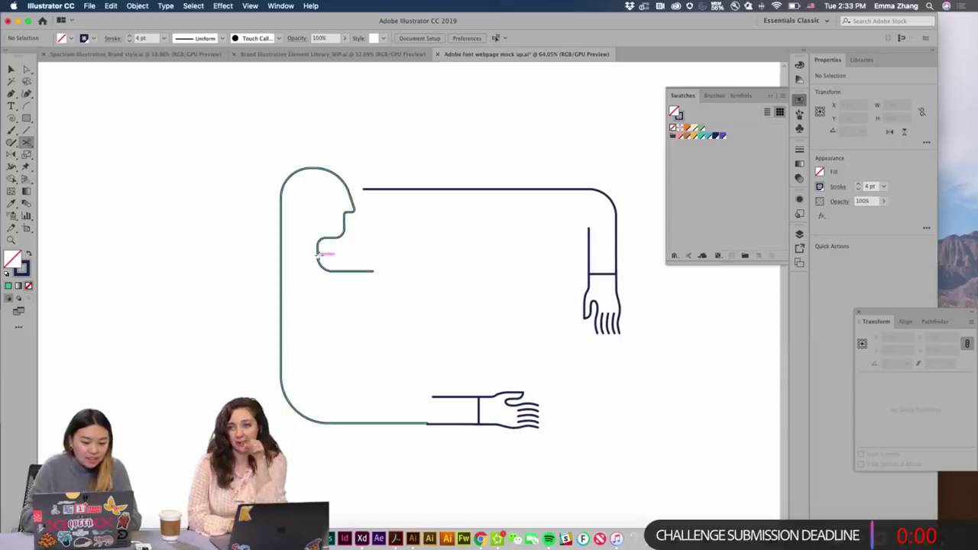
key("v")
left_click(368, 271)
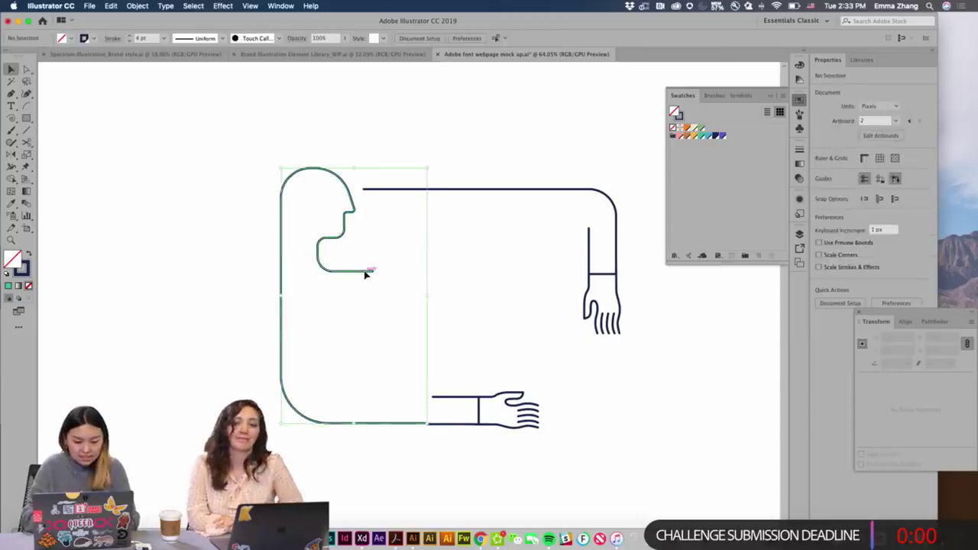
double_click(364, 272)
left_click(364, 271)
key("Delete")
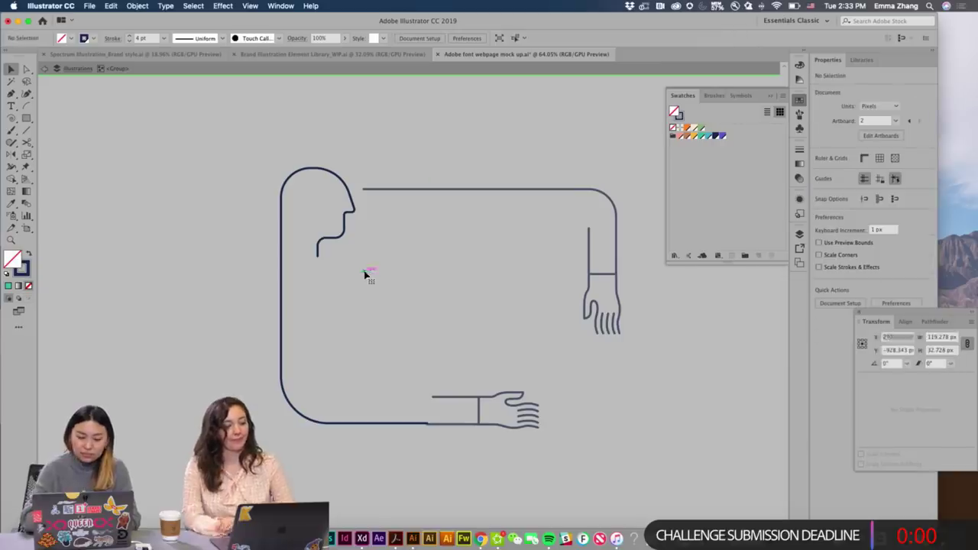
key("Escape")
key("super+0")
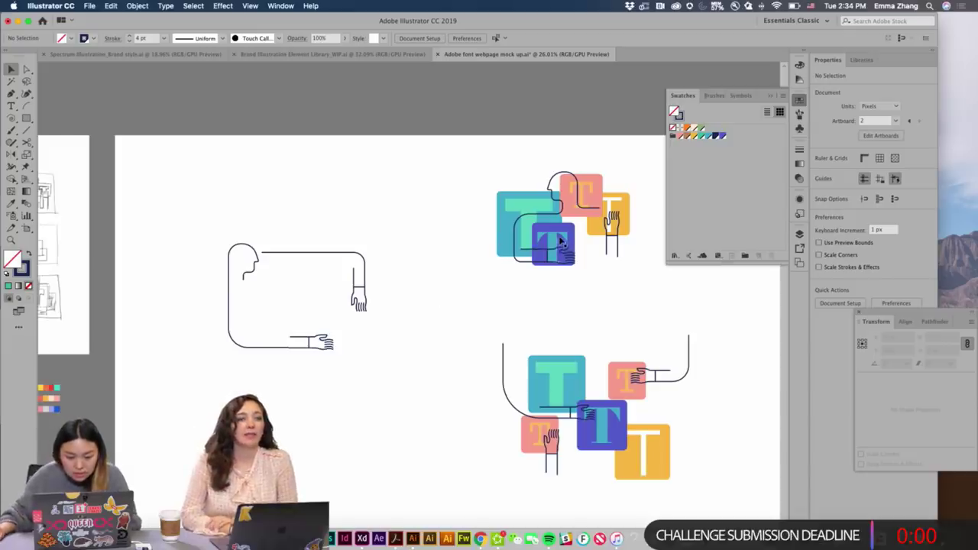
Alt-drag a copy of the teal, pink, yellow and dark blue T squares into the figure frame.
left_click(508, 205)
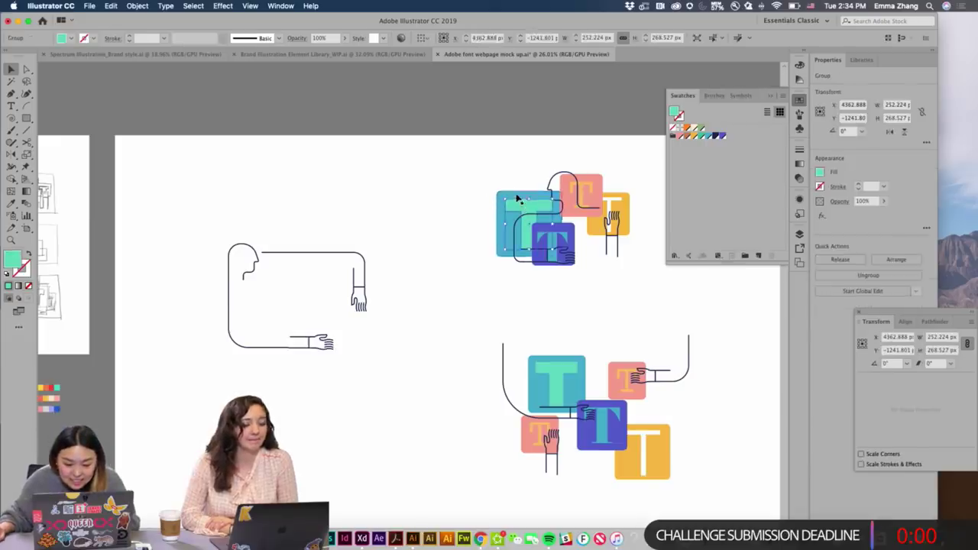
left_click(594, 194, "shift")
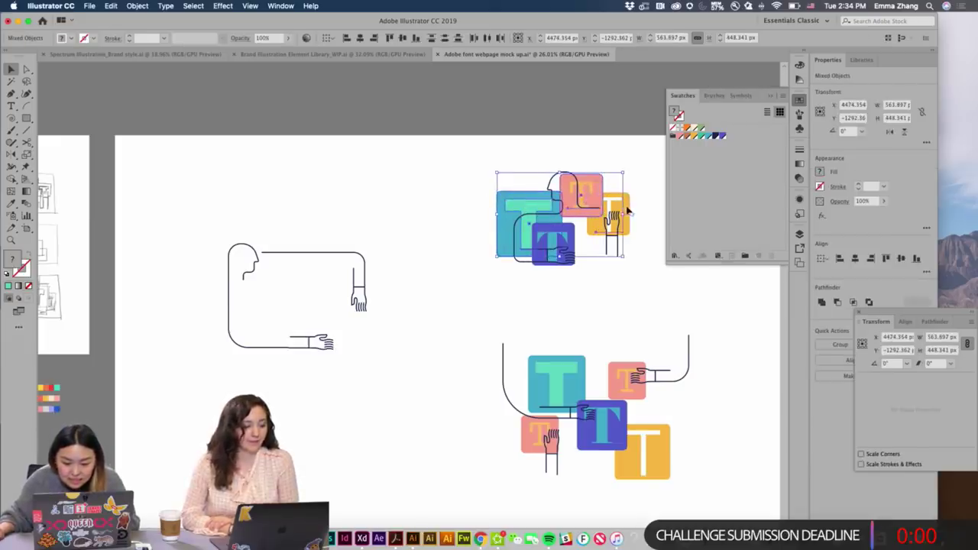
left_click(625, 212, "shift")
left_click(567, 241, "shift")
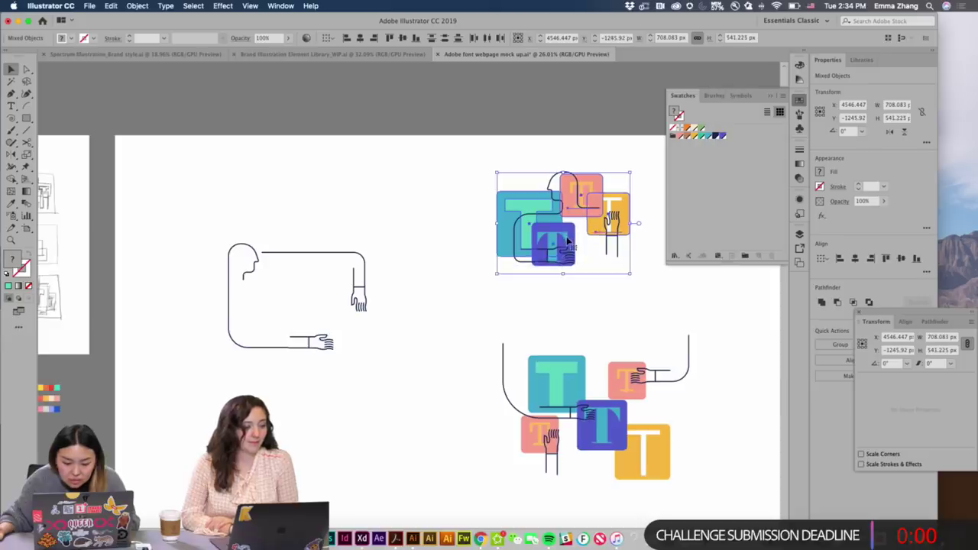
left_click_drag(566, 241, 311, 316)
left_click(397, 338)
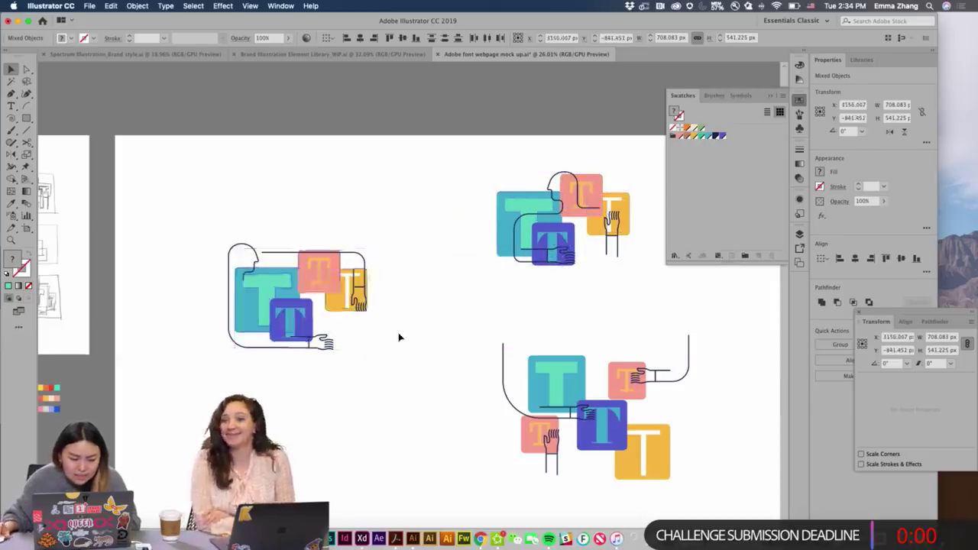
Move the yellow T down over the blue T and shift the teal T right.
left_click(348, 306)
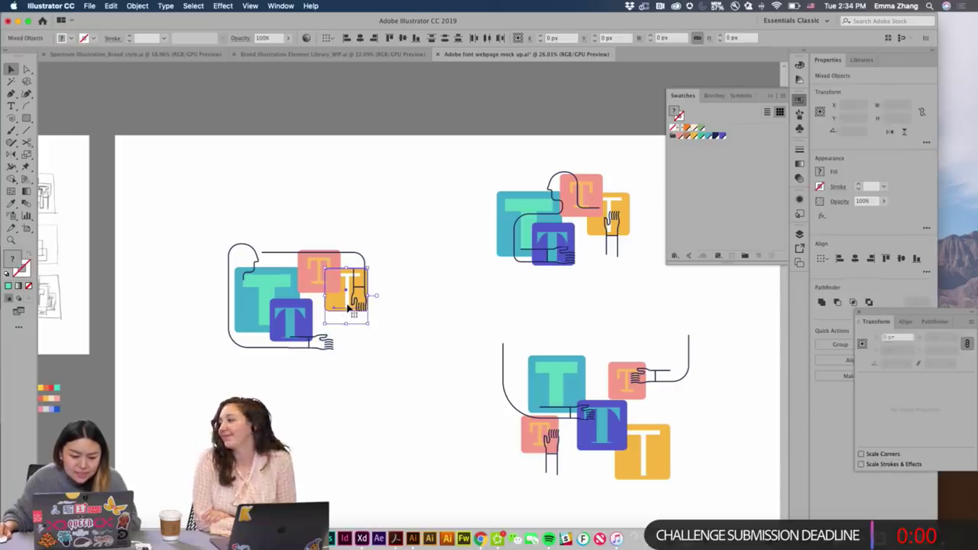
left_click_drag(338, 309, 354, 330)
key("super+g")
left_click(426, 332)
left_click(412, 334)
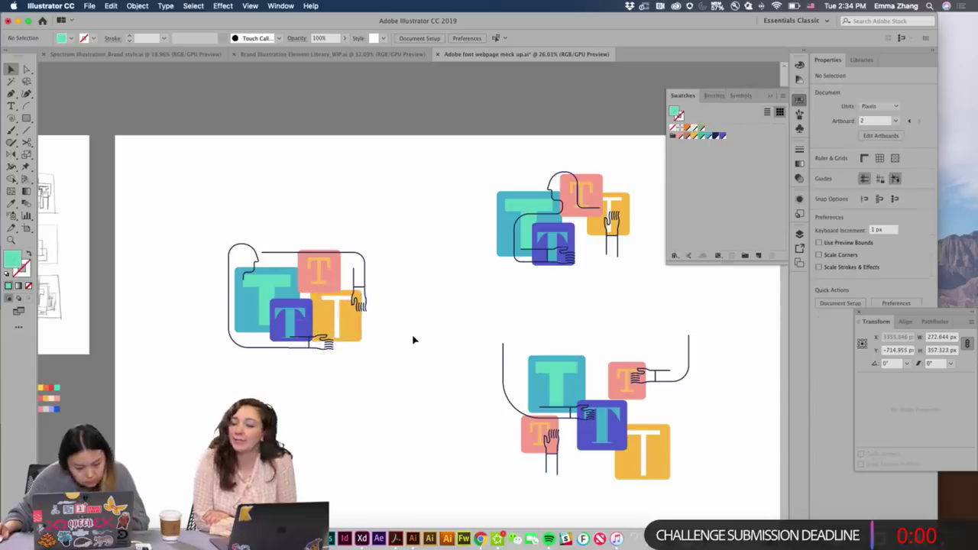
left_click(256, 319)
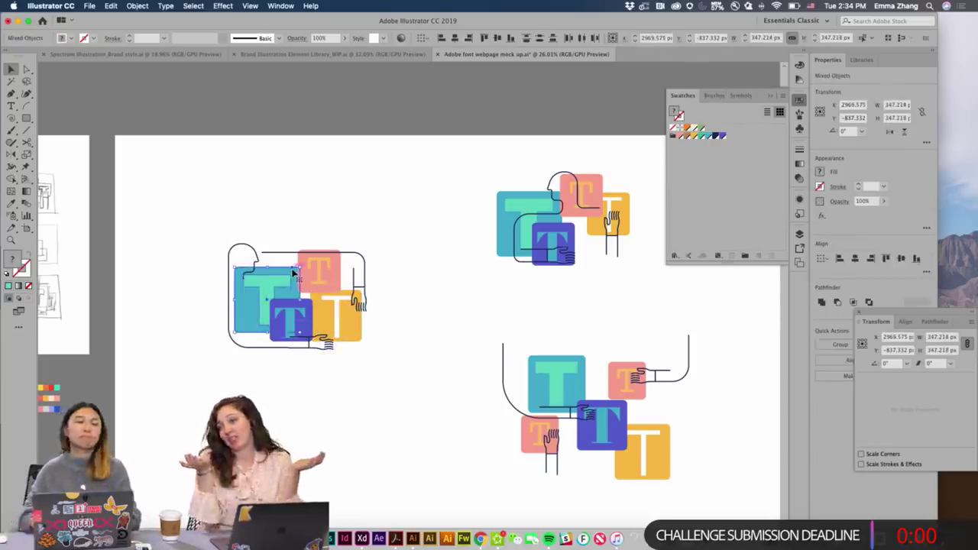
key("shift+Right")
key("shift+Right")
key("shift+Right")
key("shift+Right")
key("shift+Right")
key("shift+Right")
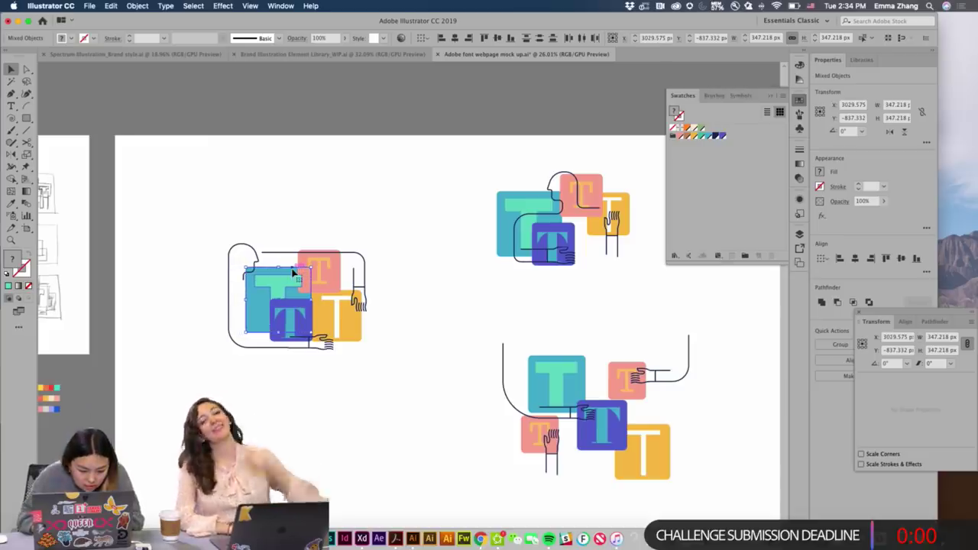
left_click(471, 350)
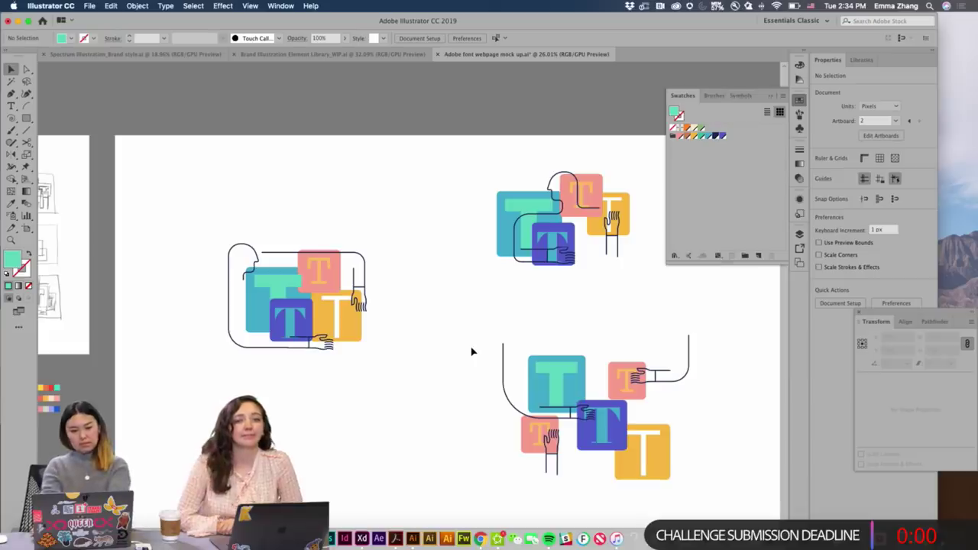
left_click(322, 283)
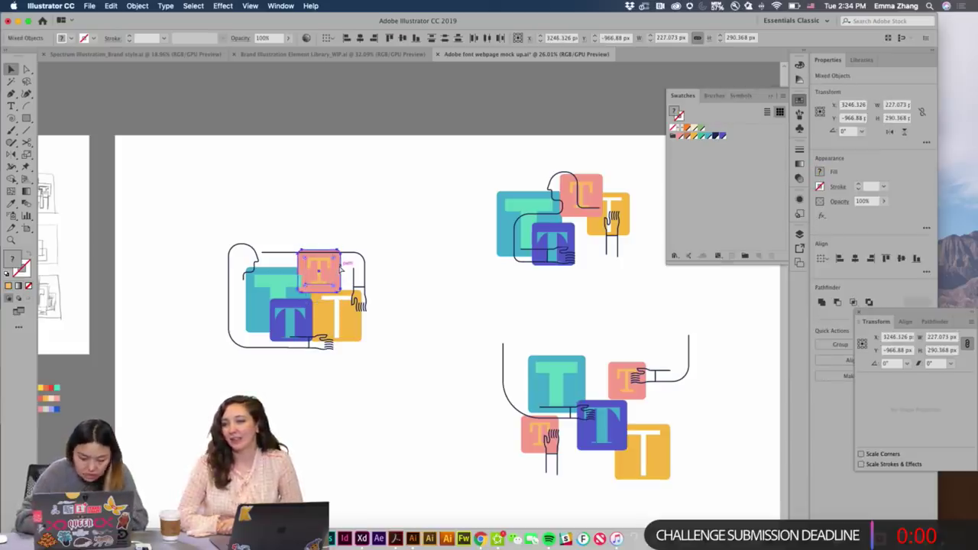
left_click(441, 307)
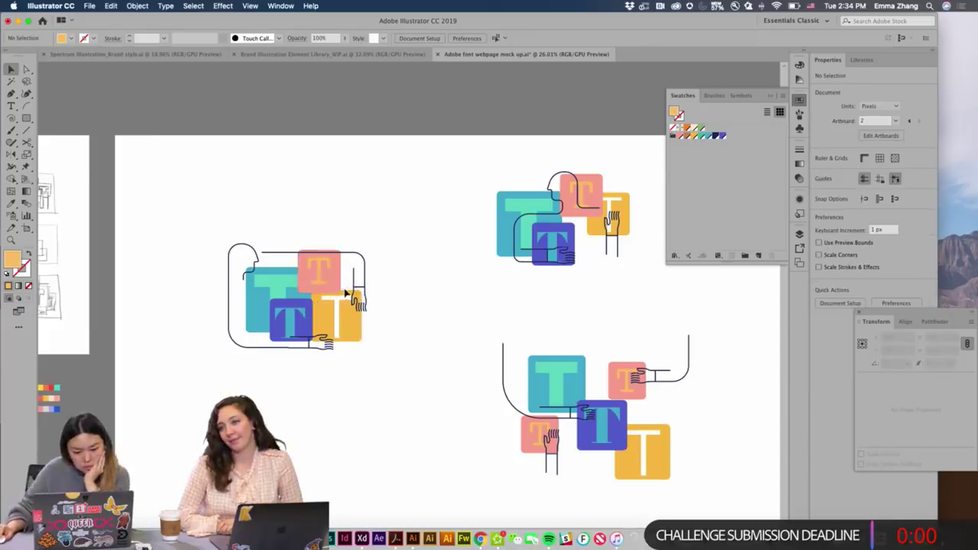
Zoom in on the new T arrangement and nudge the artwork slightly left.
key("z")
left_click(341, 291)
left_click(398, 320)
scroll(398, 320, "down", 3)
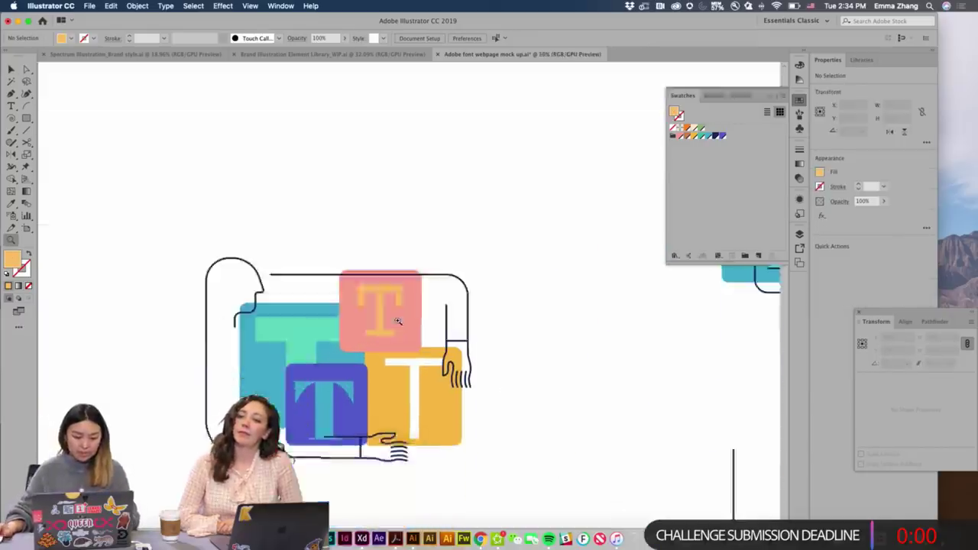
key("super+equal")
key("v")
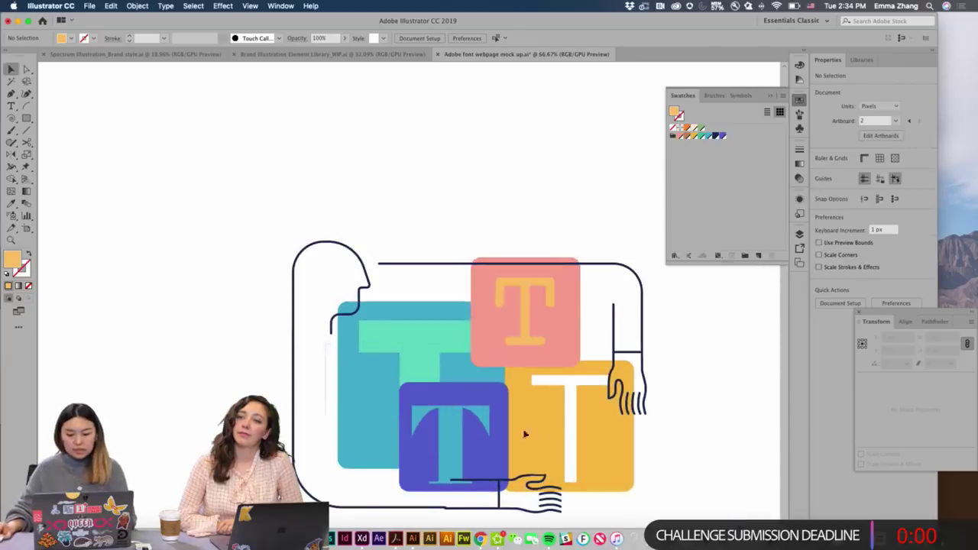
key("super+a")
key("shift+Left")
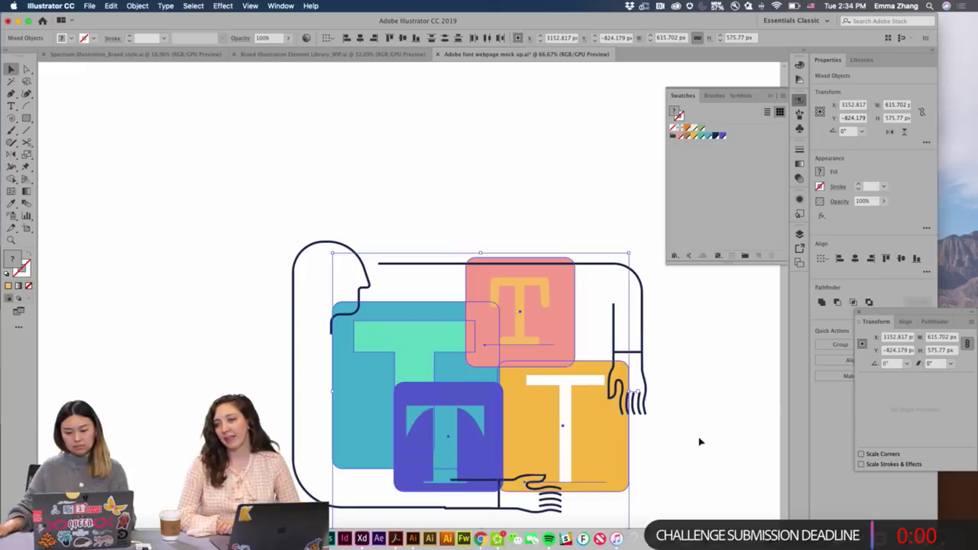
Deselect everything and zoom out to frame all the mock-up layouts.
key("super+shift+a")
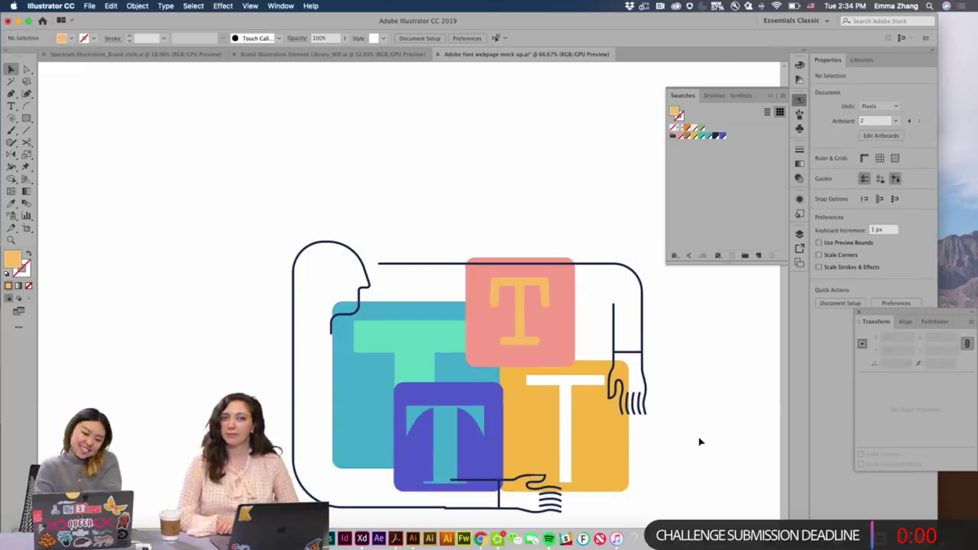
key("super+alt+0")
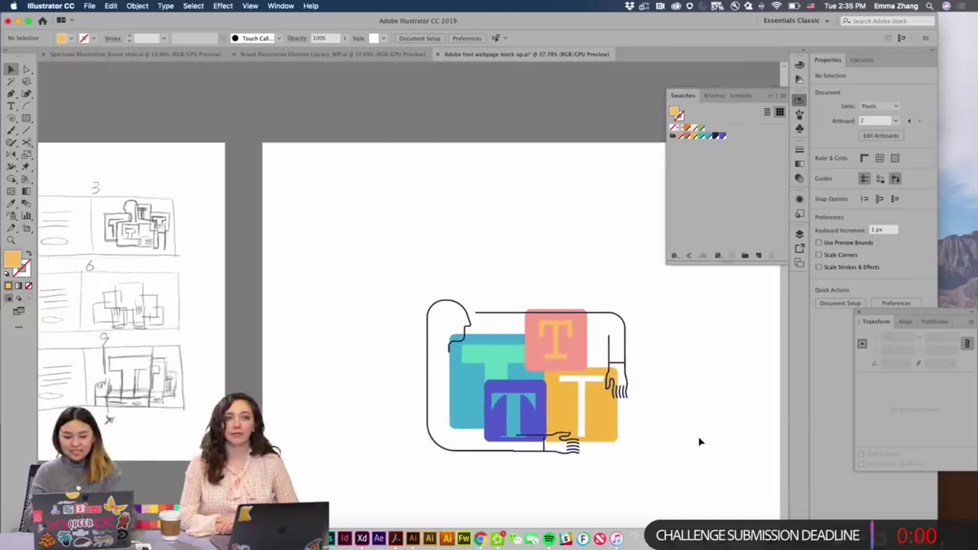
scroll(698, 442, "right", 2)
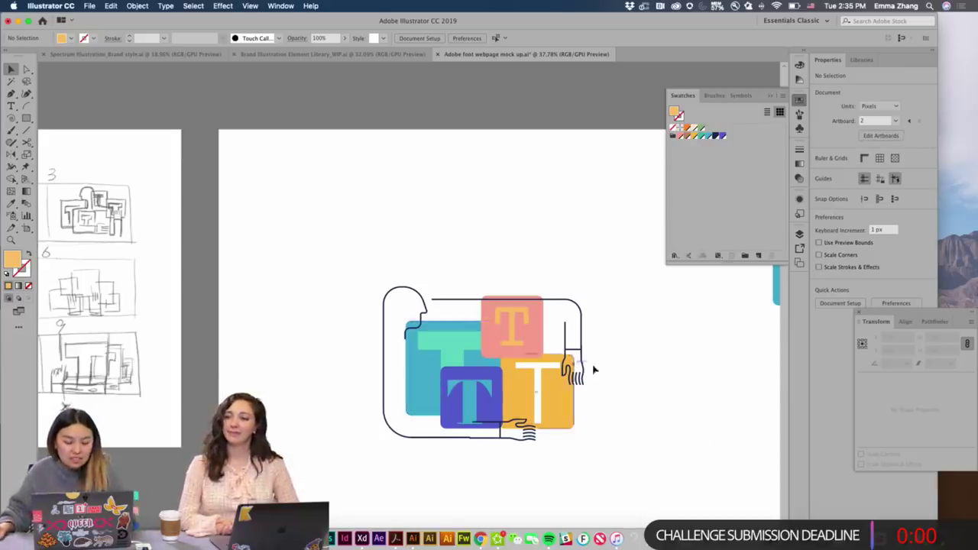
scroll(622, 379, "right", 6)
scroll(623, 378, "down", 2)
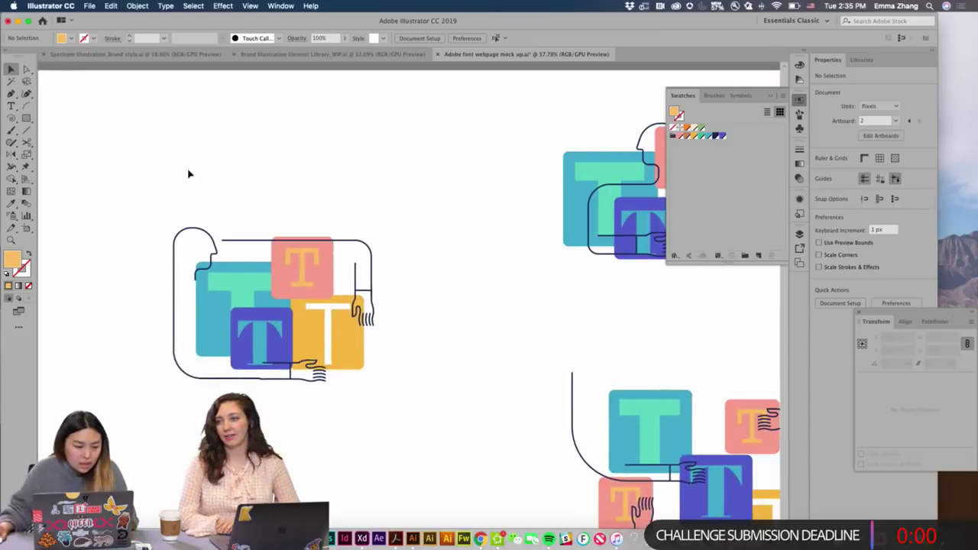
Draw a small square at the pink T's lower-right corner and fill it brown.
left_click(26, 118)
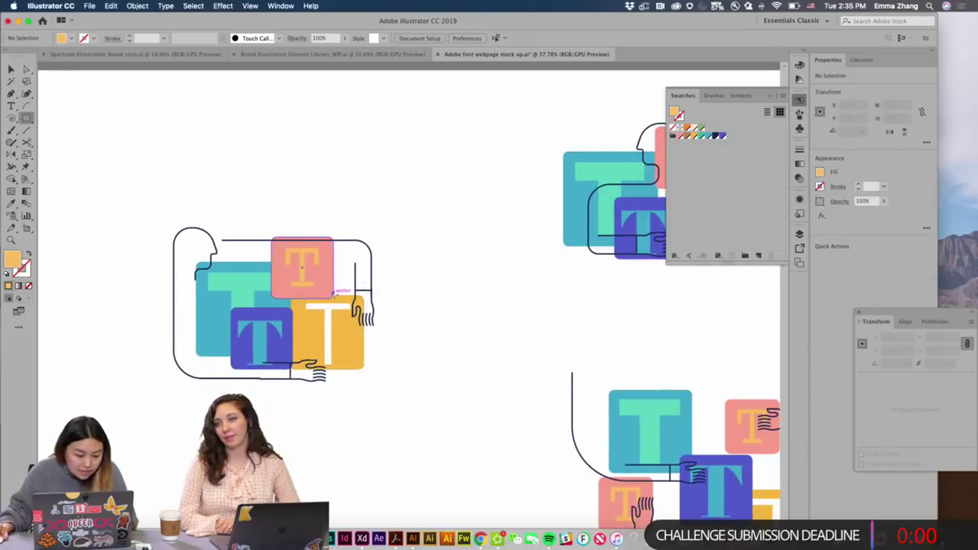
mouse_move(333, 260)
left_mouse_down()
mouse_move(386, 290)
mouse_move(368, 293)
left_mouse_up()
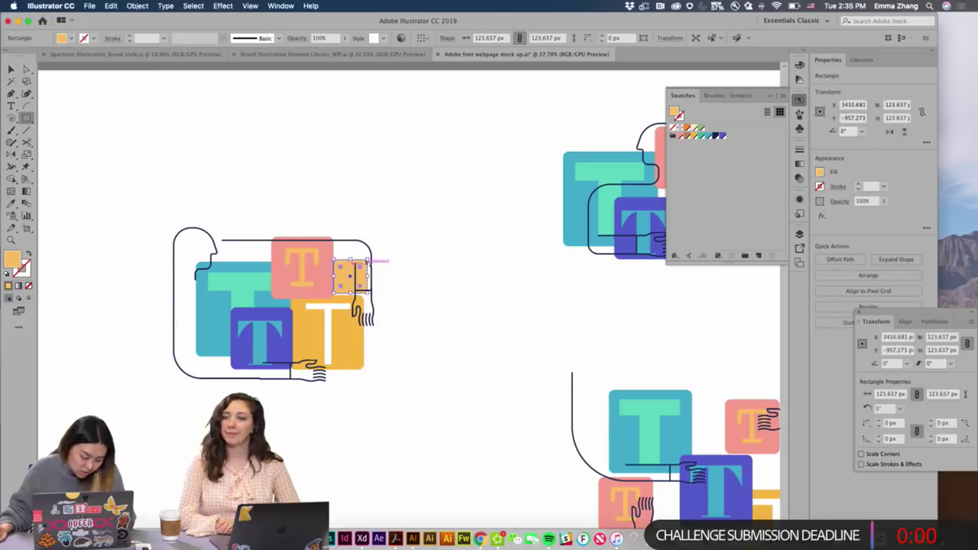
key("v")
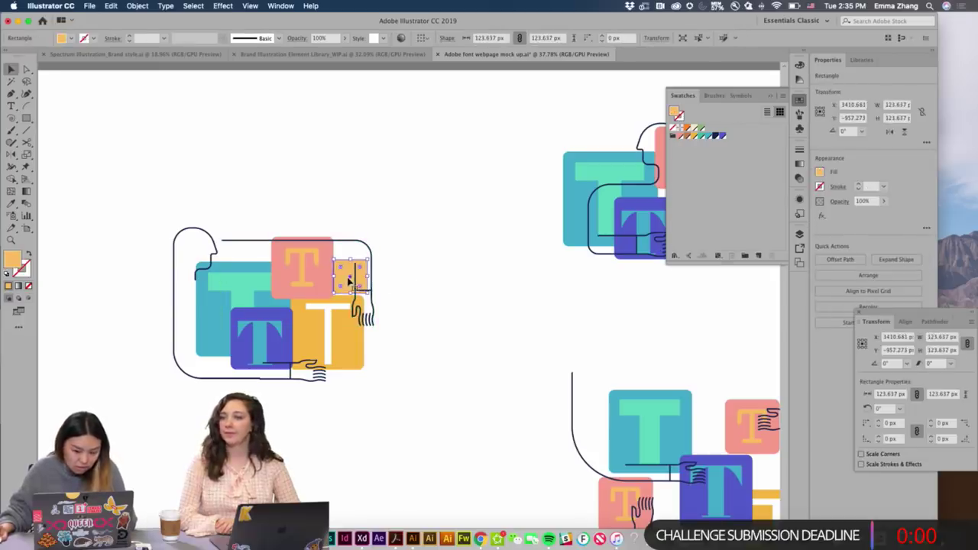
left_click(723, 136)
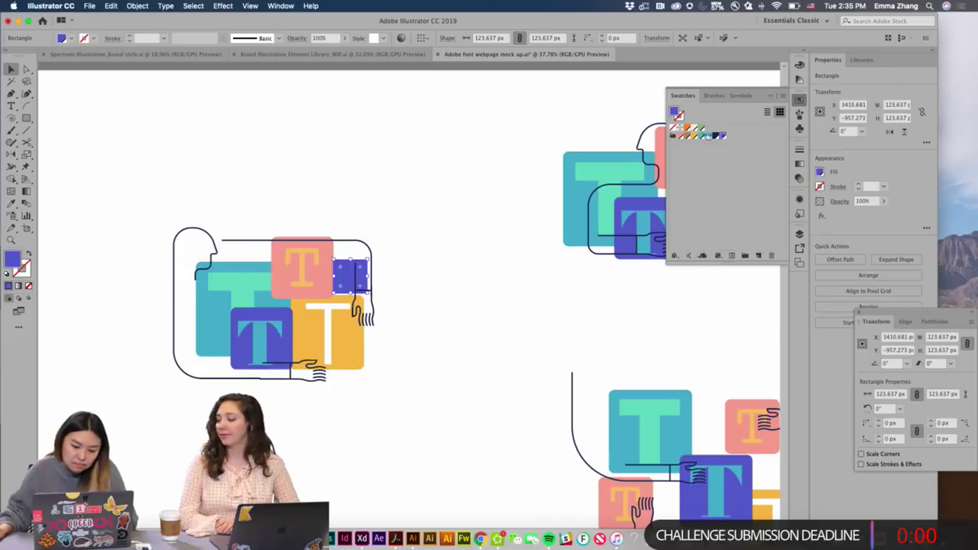
left_click(687, 136)
key("super+equal")
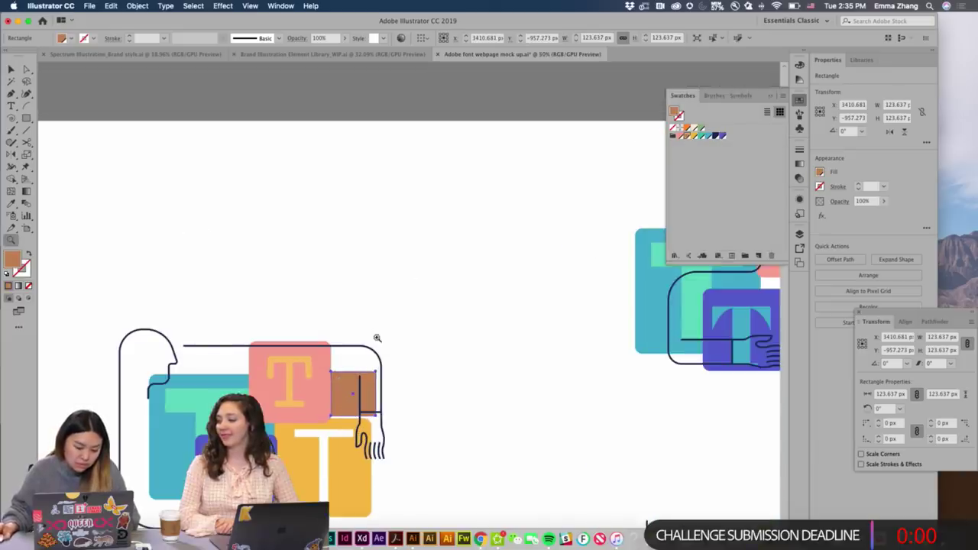
left_click_drag(381, 359, 384, 359)
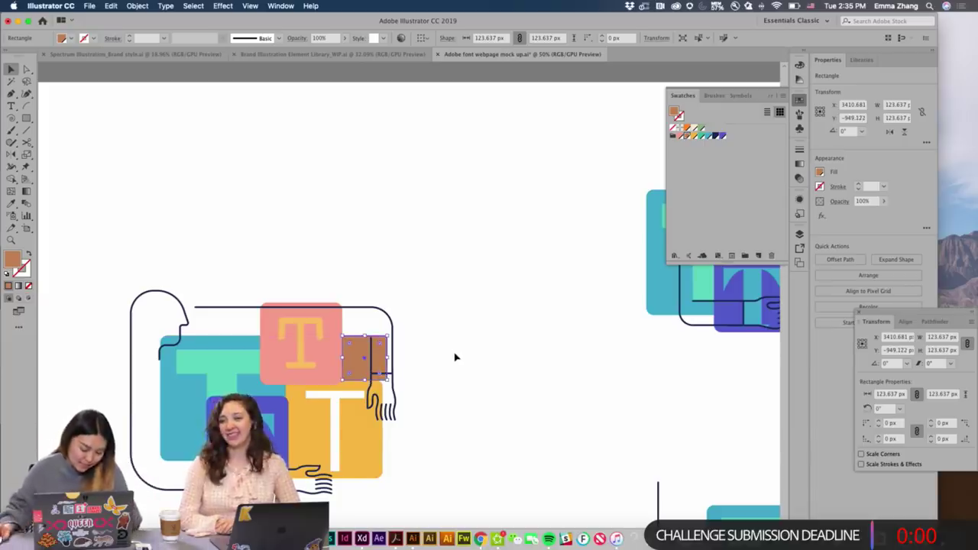
Round the brown square's corners to about 24 px.
key("a")
left_click_drag(381, 348, 378, 349)
key("super+z")
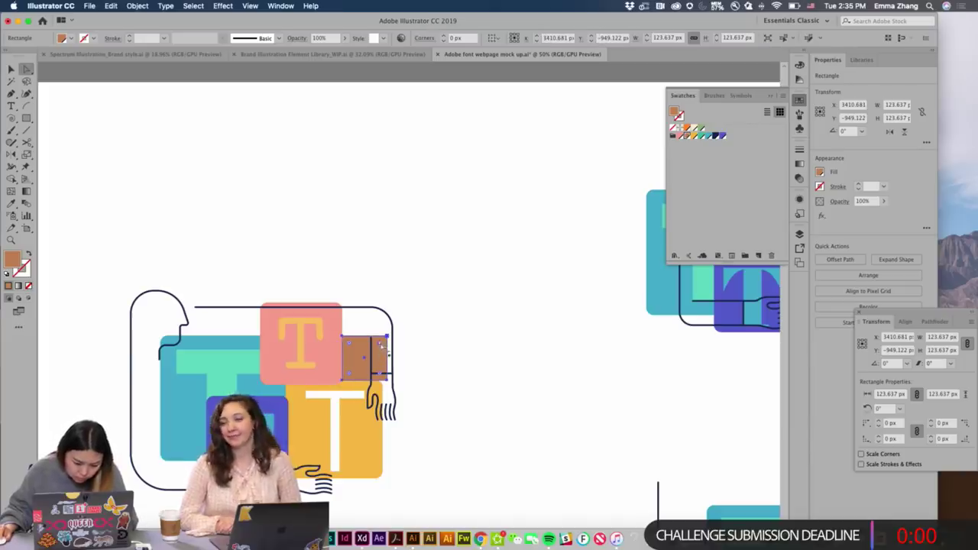
left_click_drag(381, 346, 376, 351)
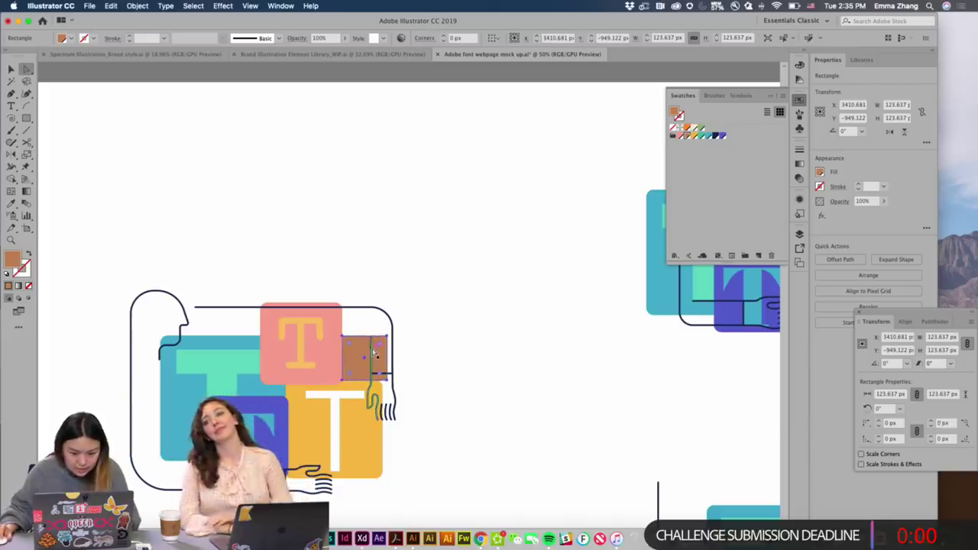
key("v")
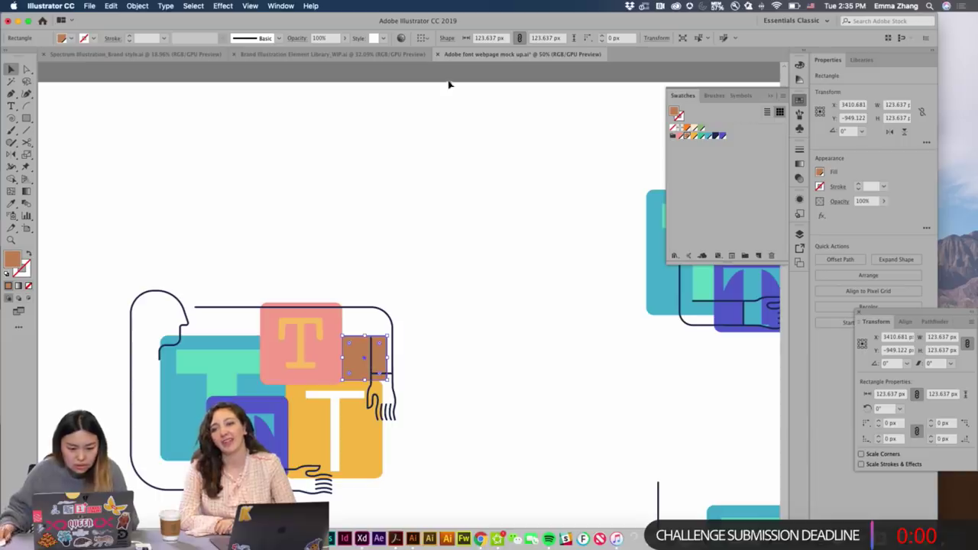
left_click(456, 302)
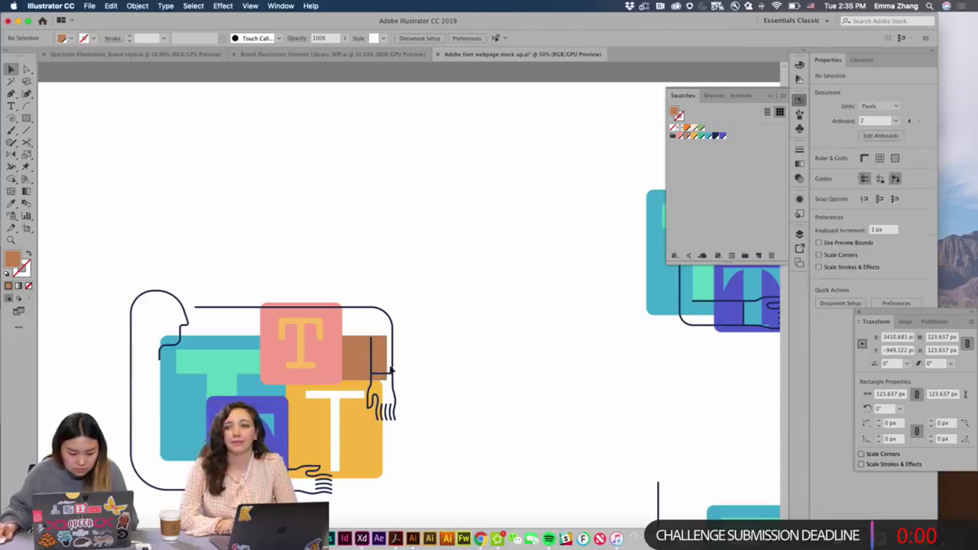
left_click(367, 362)
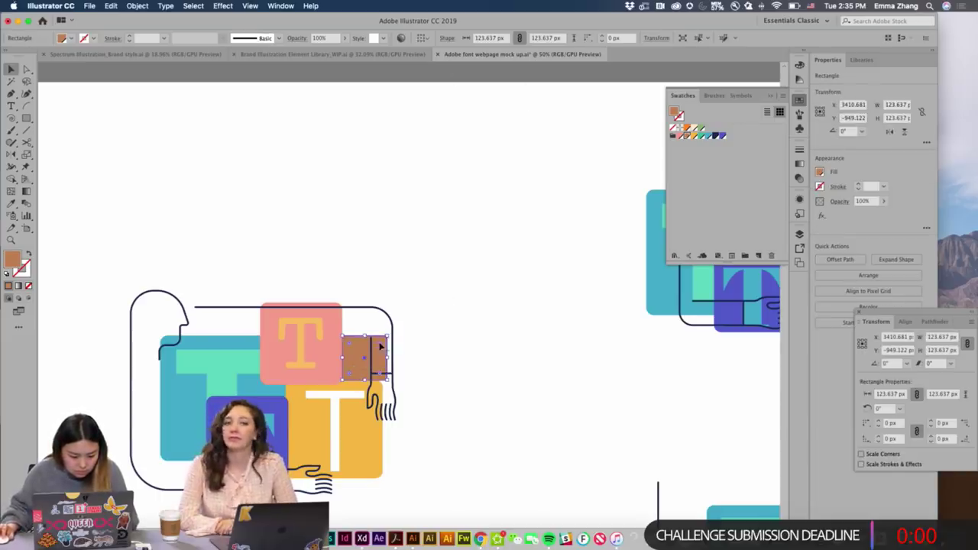
left_click_drag(382, 343, 376, 345)
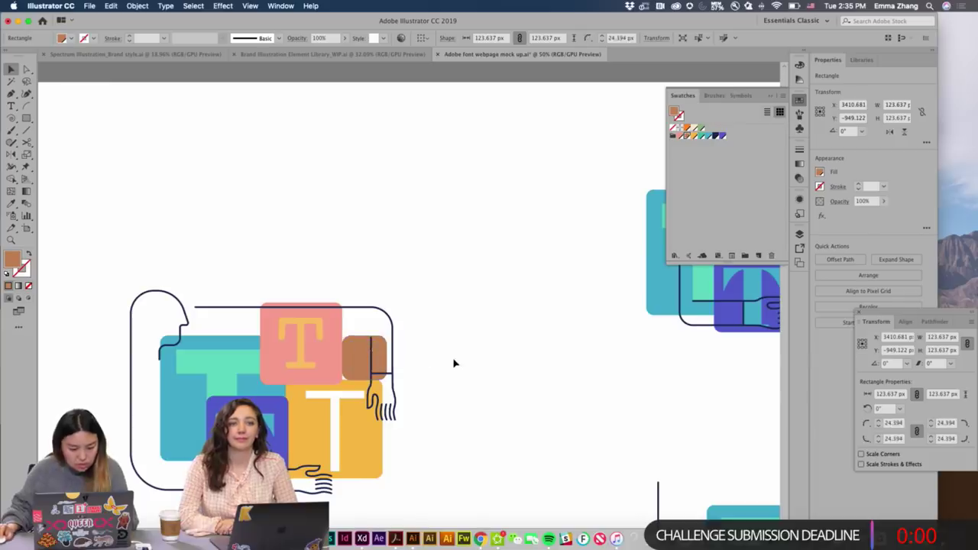
Nudge the rounded brown square slightly left and down.
left_click(454, 359)
scroll(428, 344, "down", 2)
left_click_drag(375, 306, 370, 311)
left_click(554, 343)
left_click(366, 293)
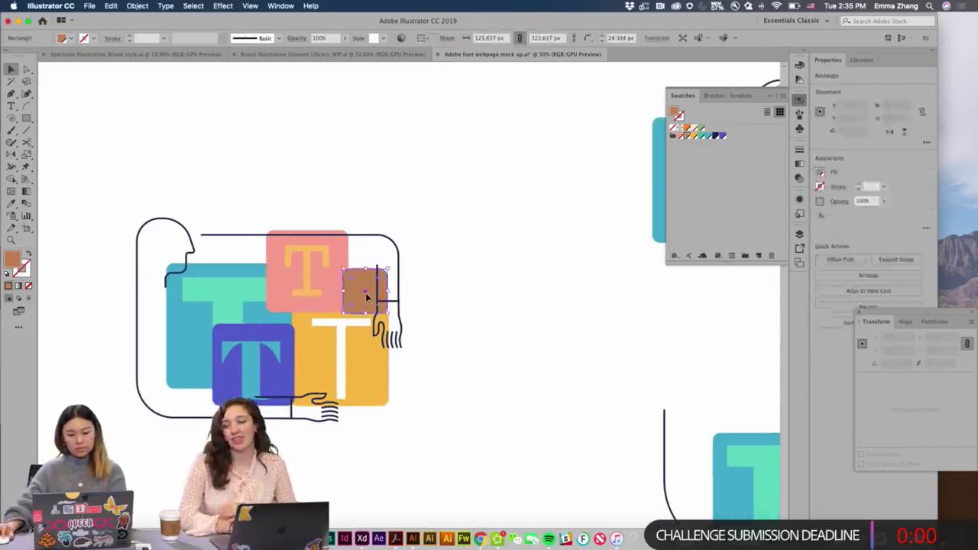
left_click(529, 302)
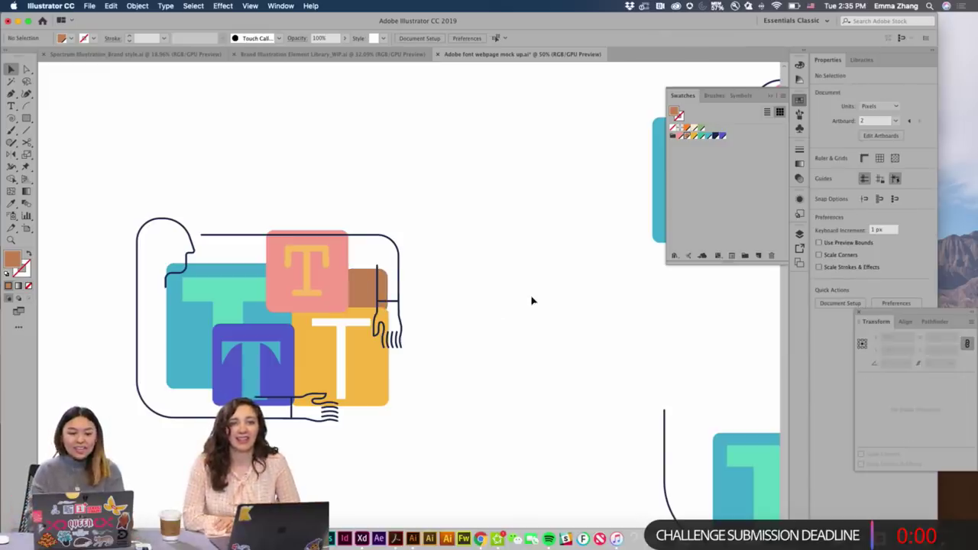
Marquee-select the T-squares figure and move it left on the artboard.
scroll(532, 300, "down", 5)
scroll(532, 300, "up", 3)
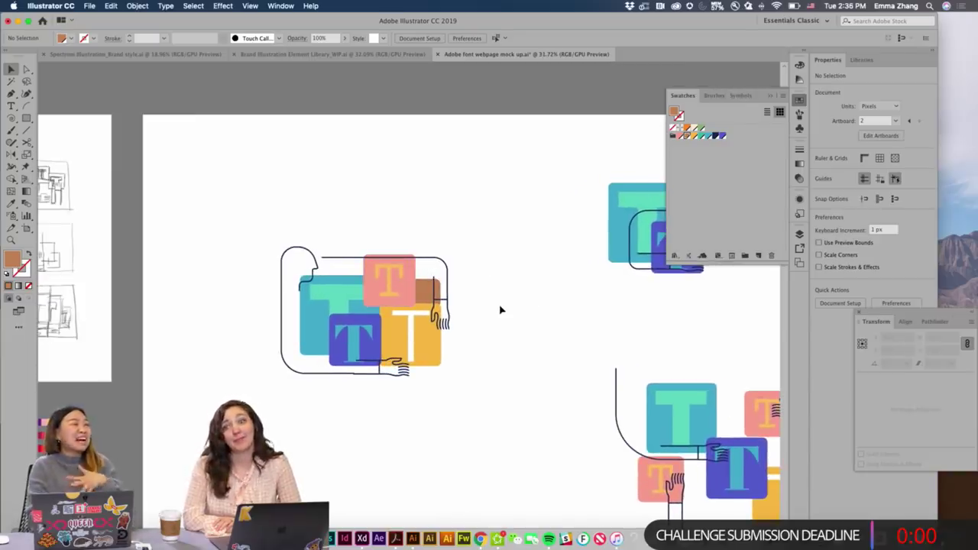
left_click_drag(478, 240, 271, 358)
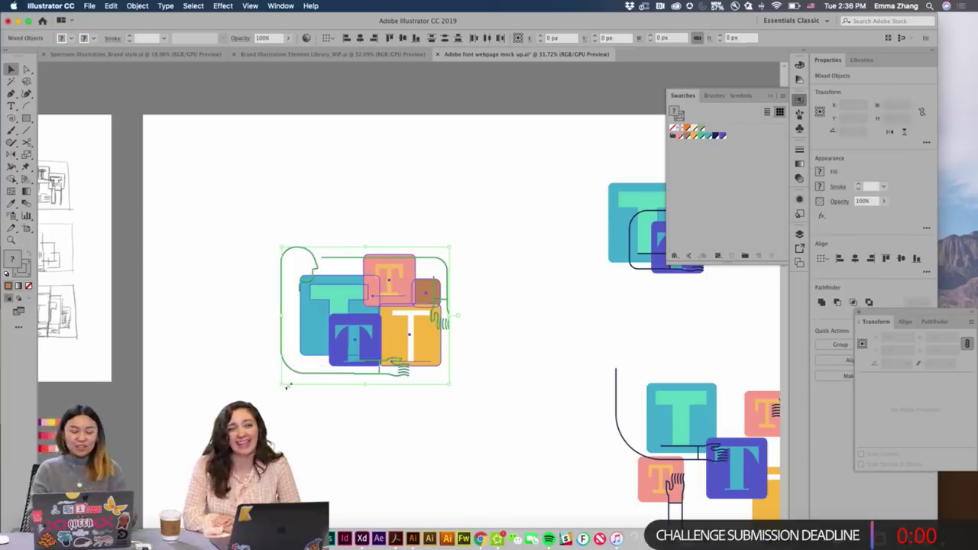
left_click_drag(436, 336, 569, 485)
scroll(550, 483, "down", 5)
scroll(550, 483, "right", 3)
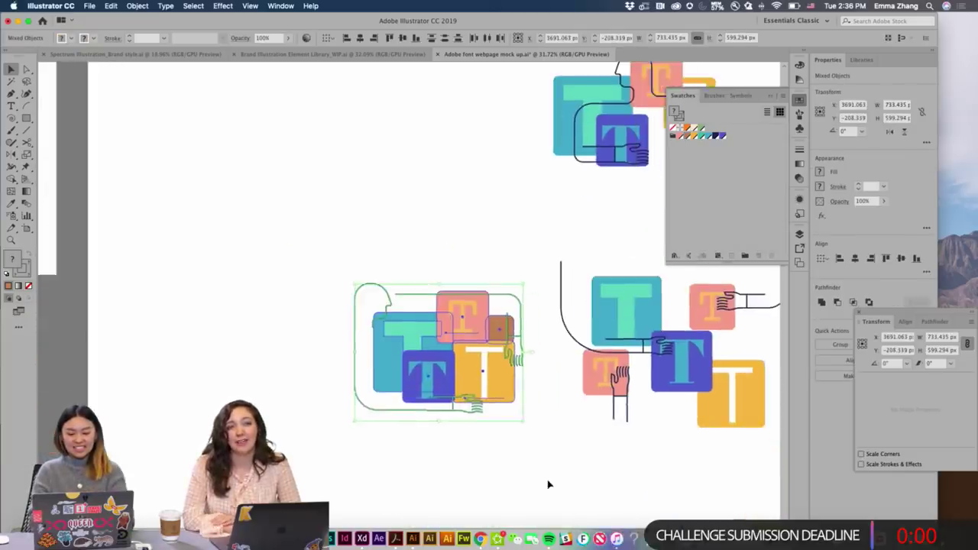
left_click_drag(451, 378, 402, 387)
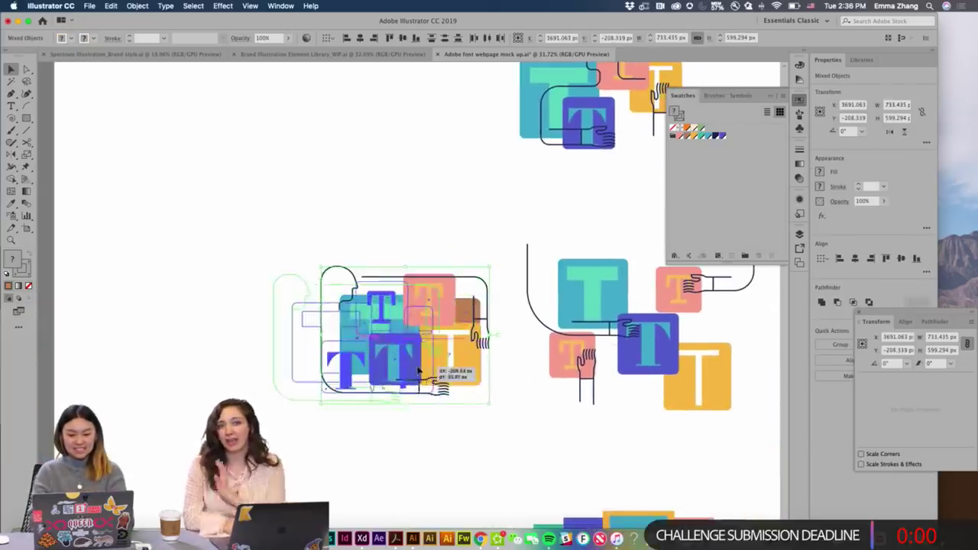
left_click(489, 420)
Drag a loose hand drawing up beside another hand.
scroll(489, 420, "up", 2)
scroll(489, 420, "right", 2)
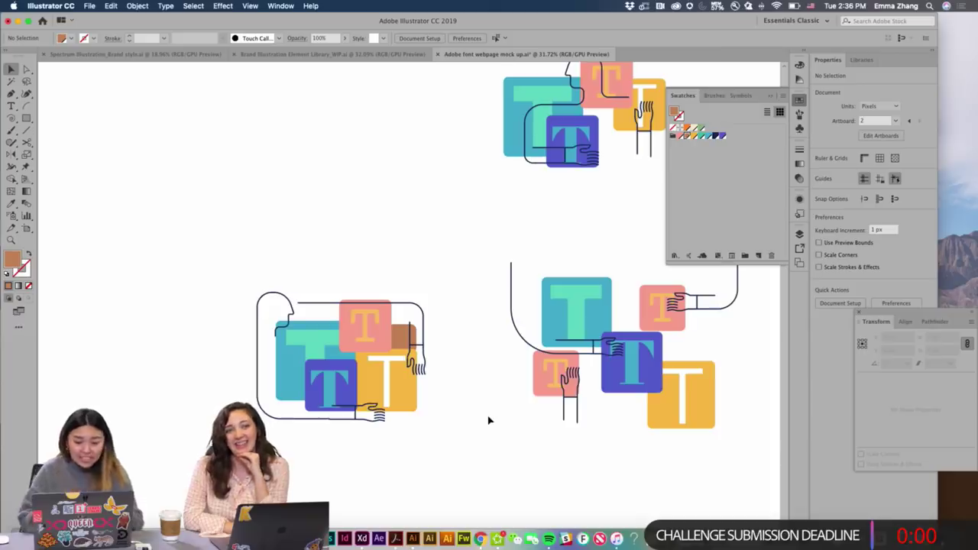
scroll(488, 420, "down", 1)
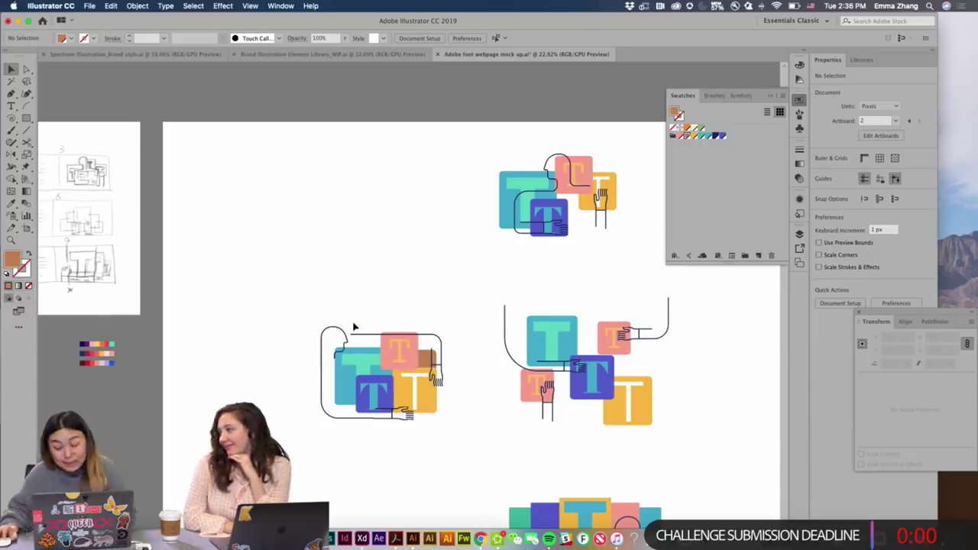
scroll(344, 313, "left", 4)
scroll(344, 313, "left", 7)
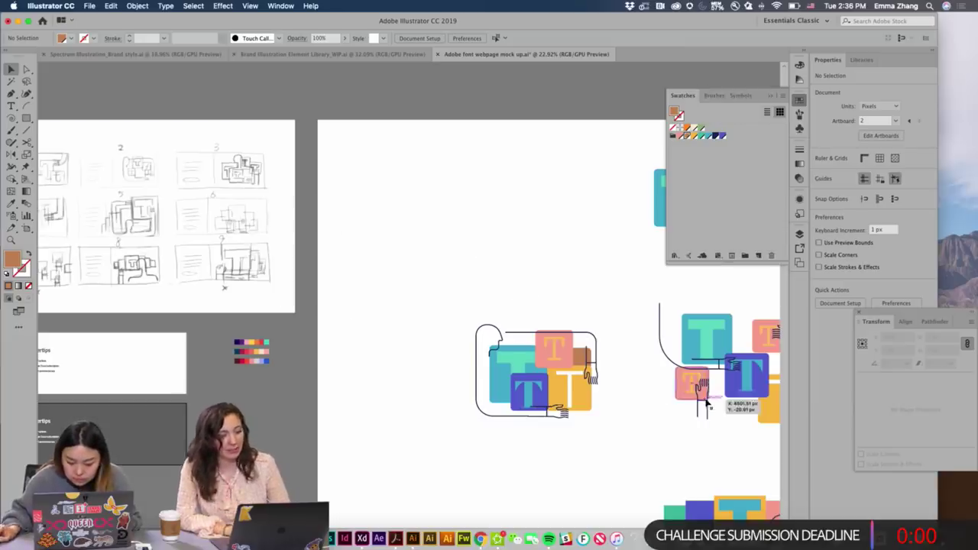
left_click_drag(700, 400, 510, 240)
Enlarge the balloon-bunch-over-Earth artwork and scroll to its 'DIVERSITY IS THE KEY TO GROWTH' caption.
right_click(511, 240)
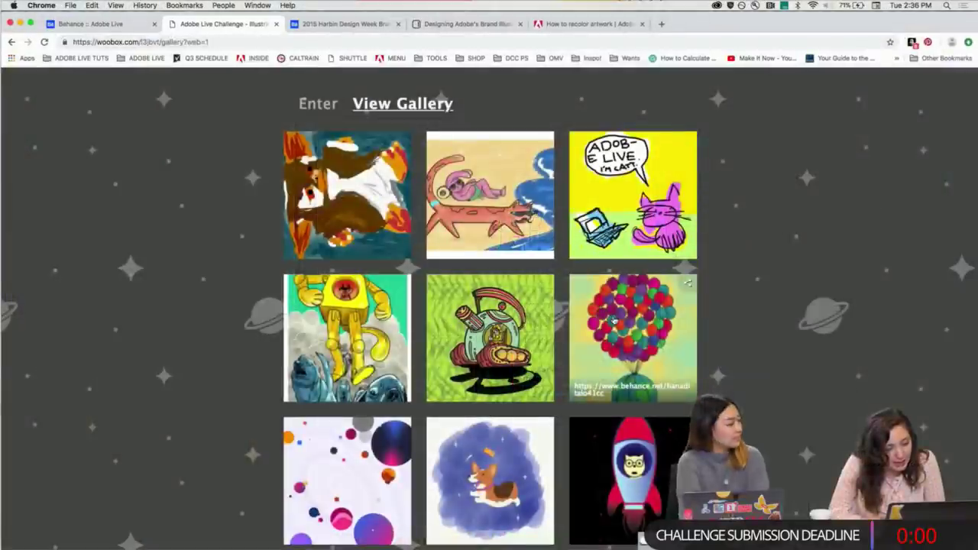
left_click(613, 319)
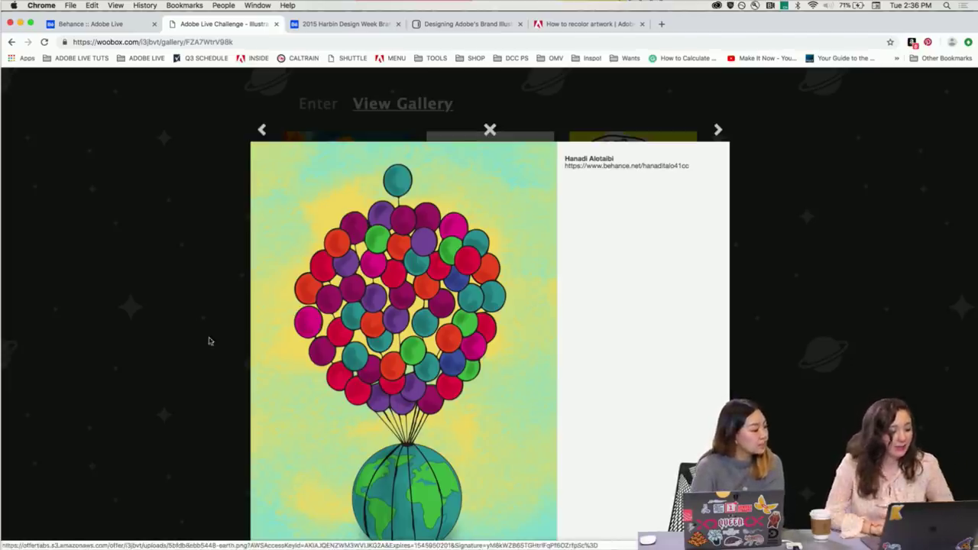
scroll(209, 340, "down", 1)
scroll(159, 352, "down", 2)
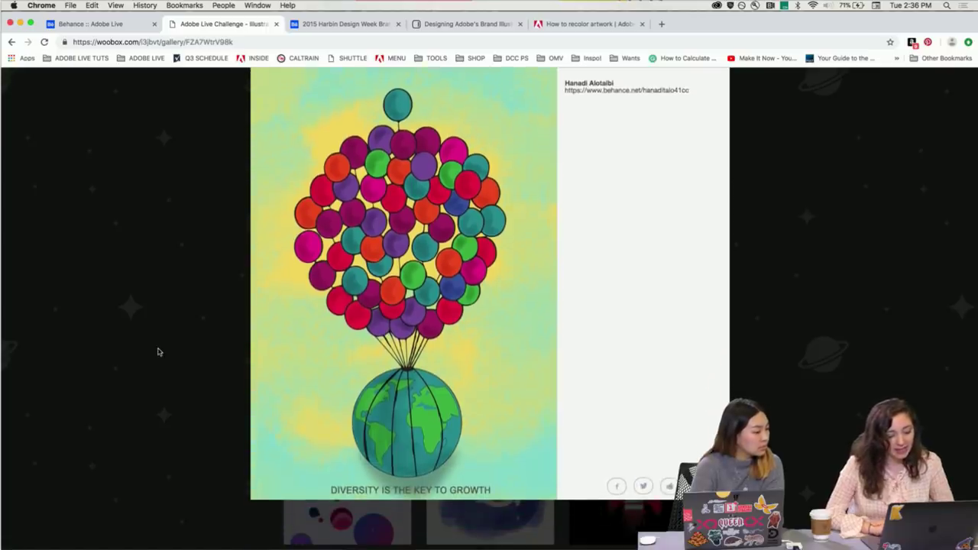
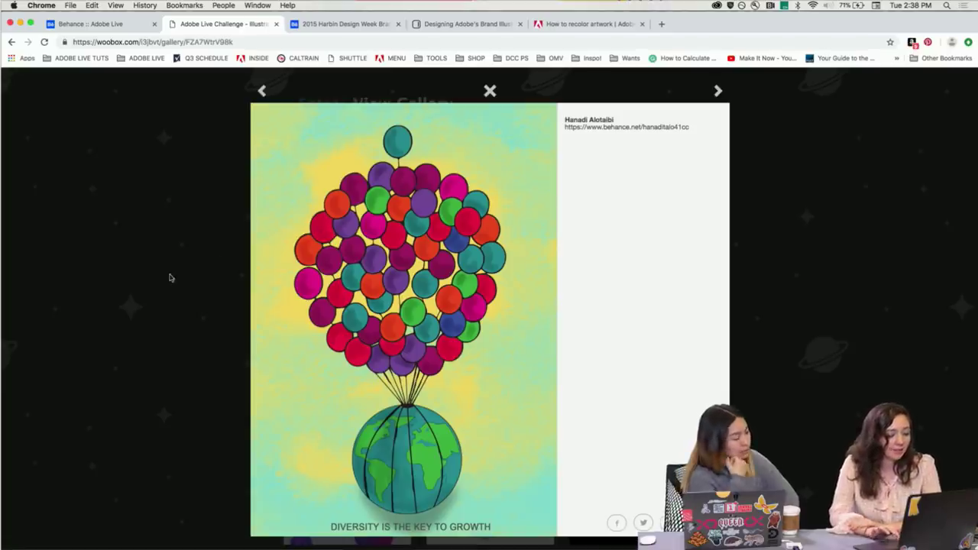
Reload the Woobox gallery and open the green cat-in-a-tank artwork full-size in a new tab.
left_click(125, 299)
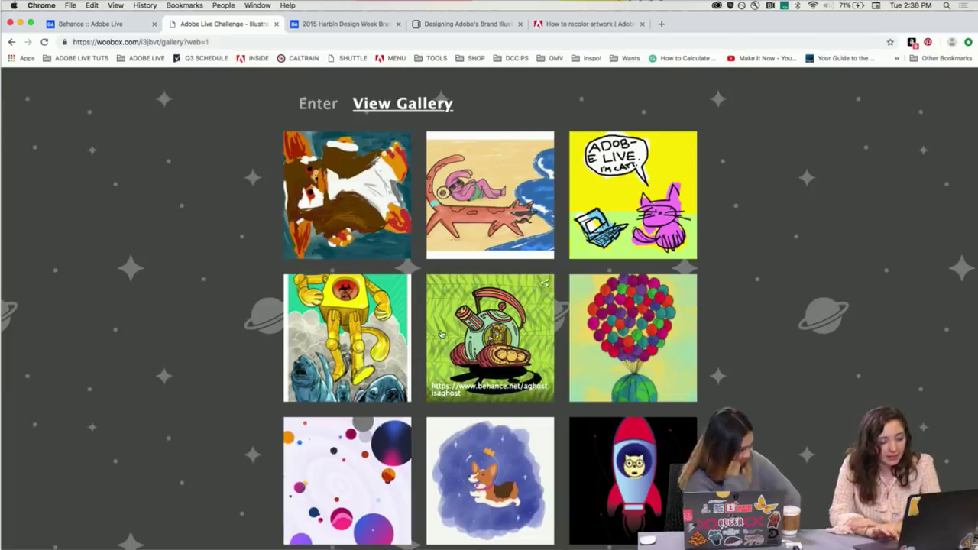
key("super+r")
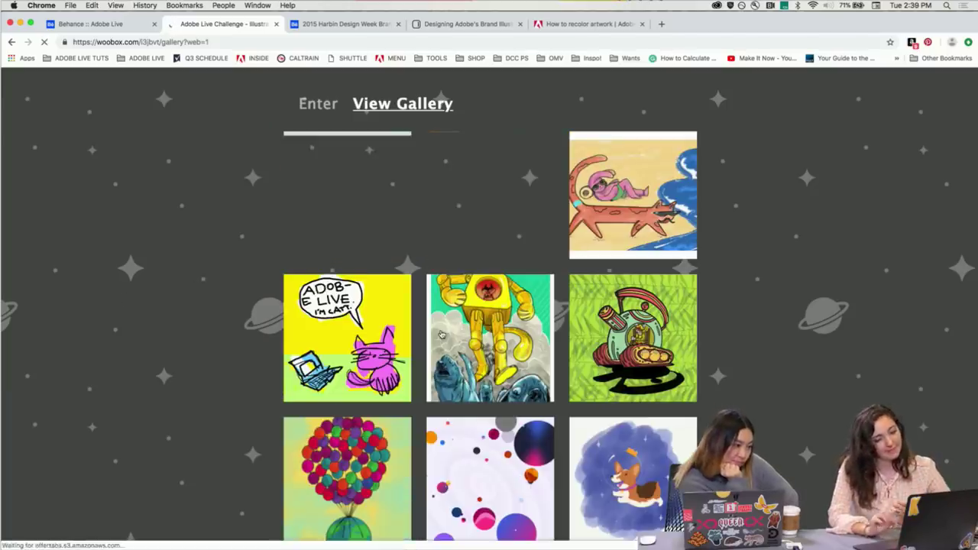
scroll(489, 289, "down", 1)
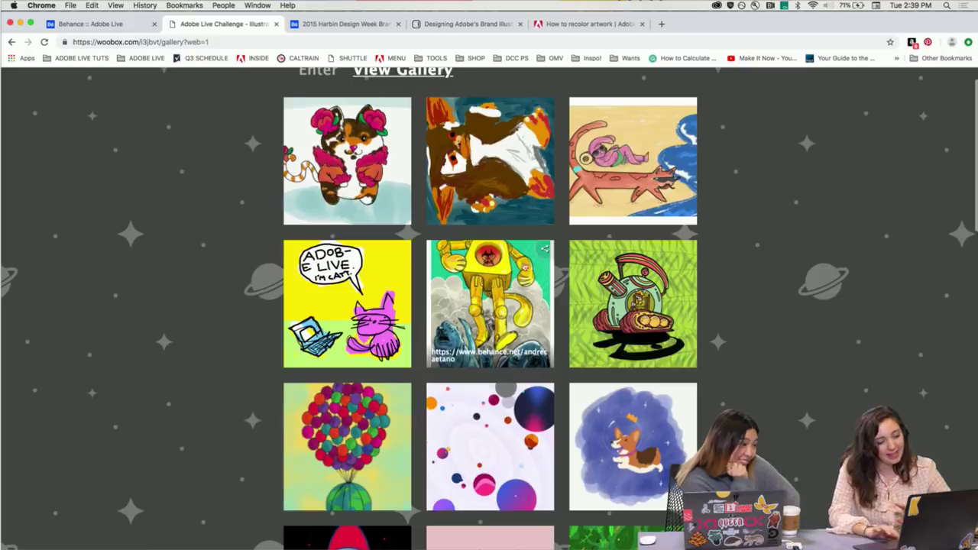
left_click(620, 275)
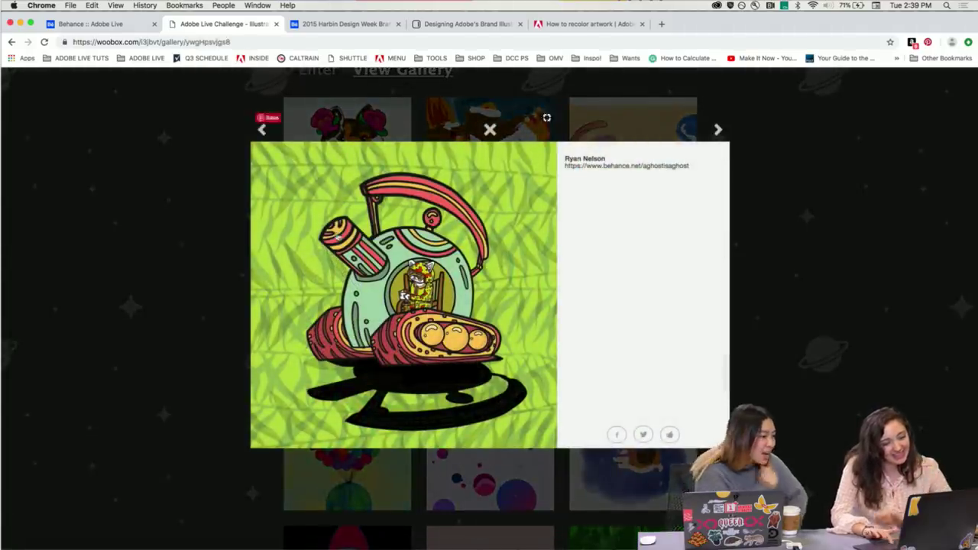
left_click(396, 300)
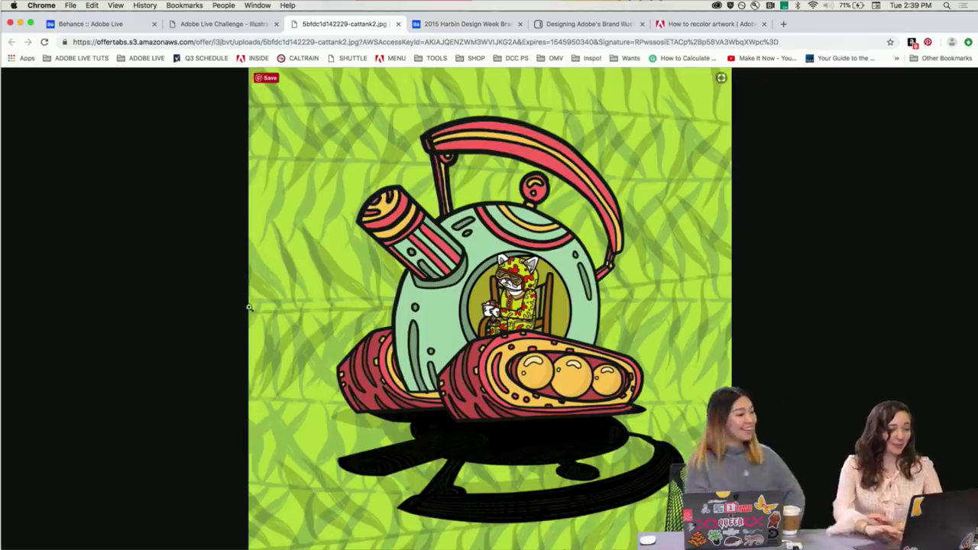
left_click(544, 291)
scroll(545, 291, "down", 2)
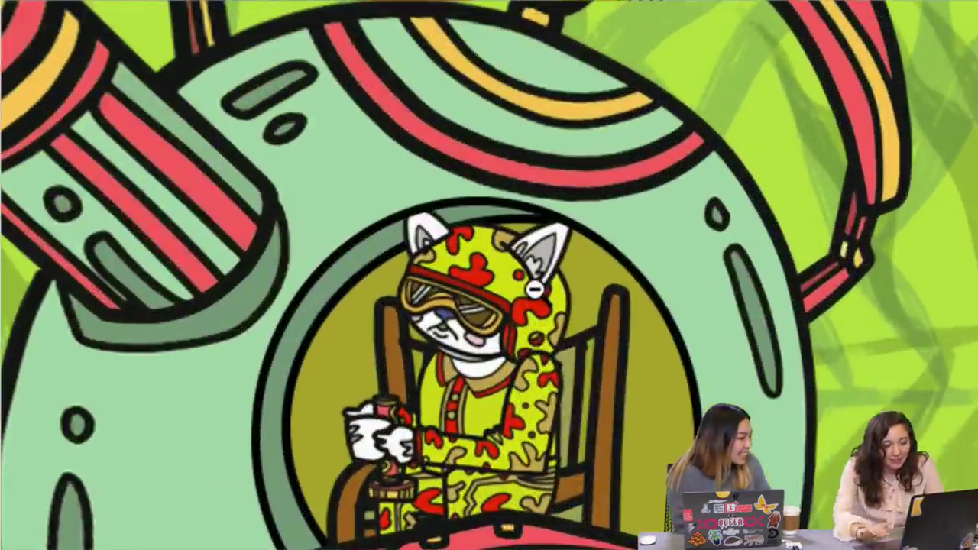
scroll(535, 289, "down", 2)
scroll(527, 290, "up", 1)
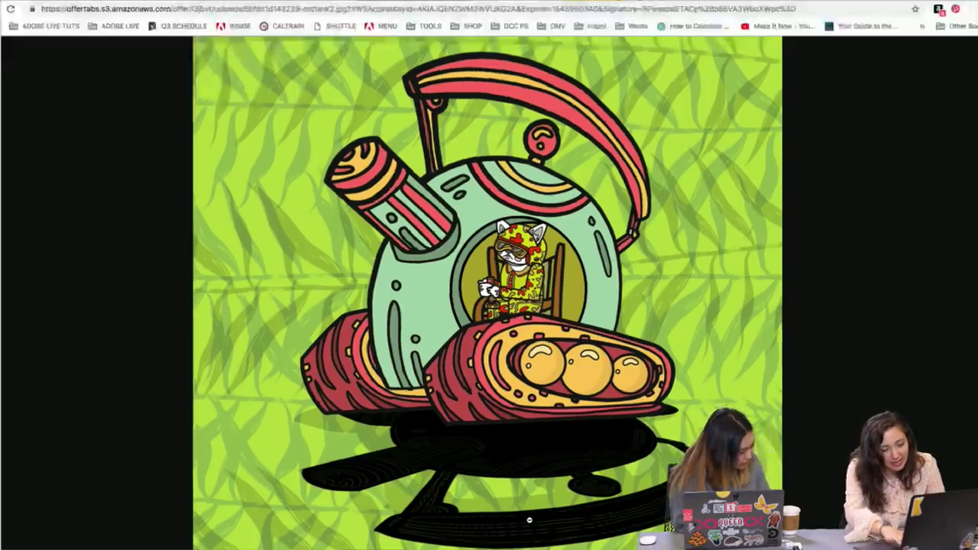
left_click(528, 520)
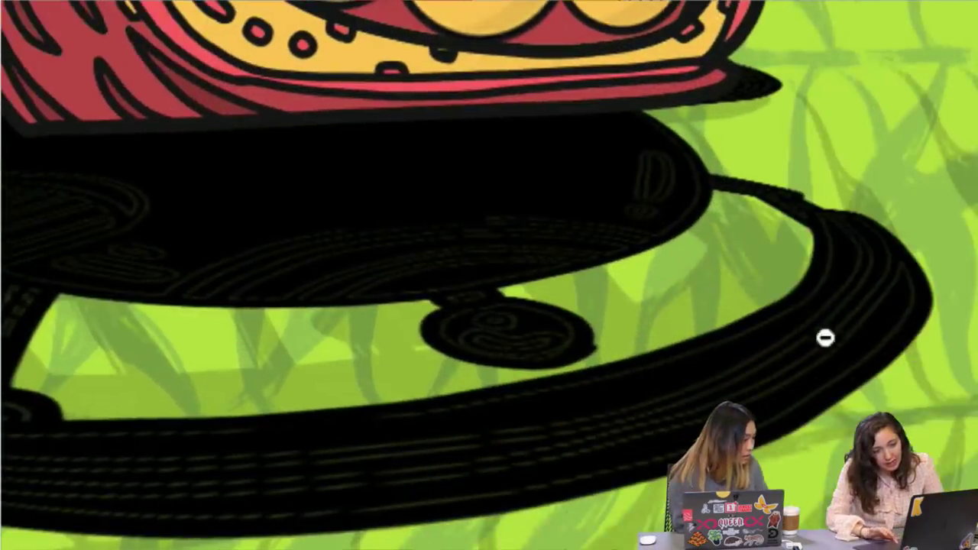
left_click(756, 343)
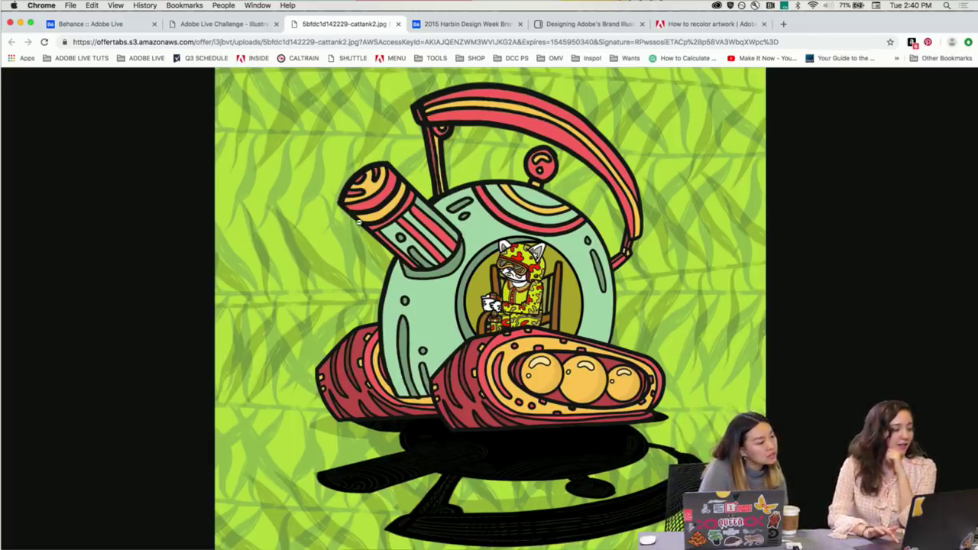
Zoom in and out on the tank image to inspect the cat pilot, then return to the gallery.
left_click(520, 262)
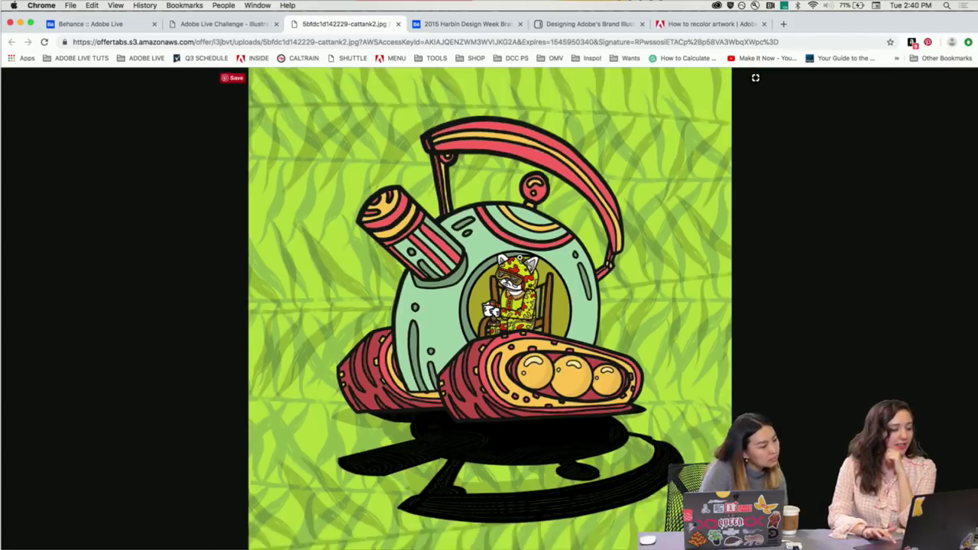
left_click(510, 273)
left_click(510, 273)
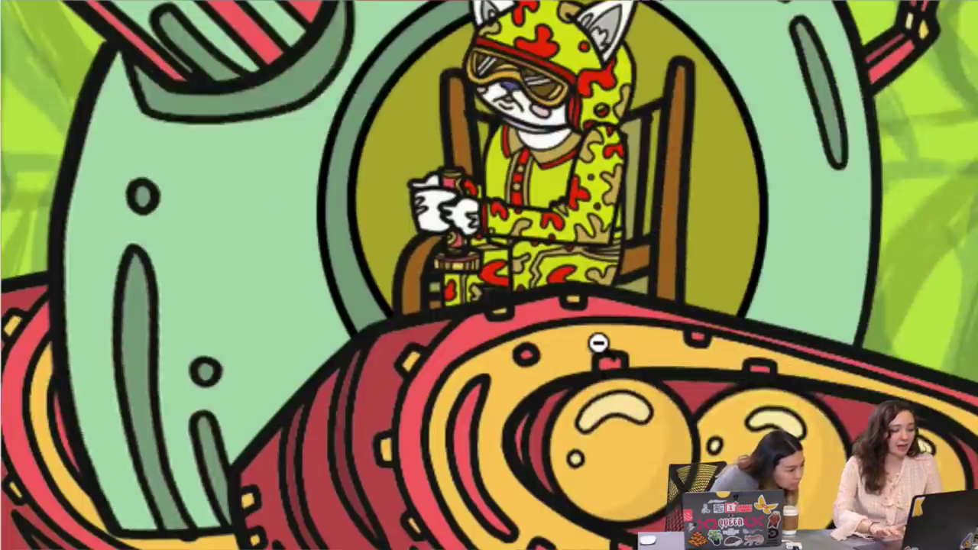
left_click(598, 344)
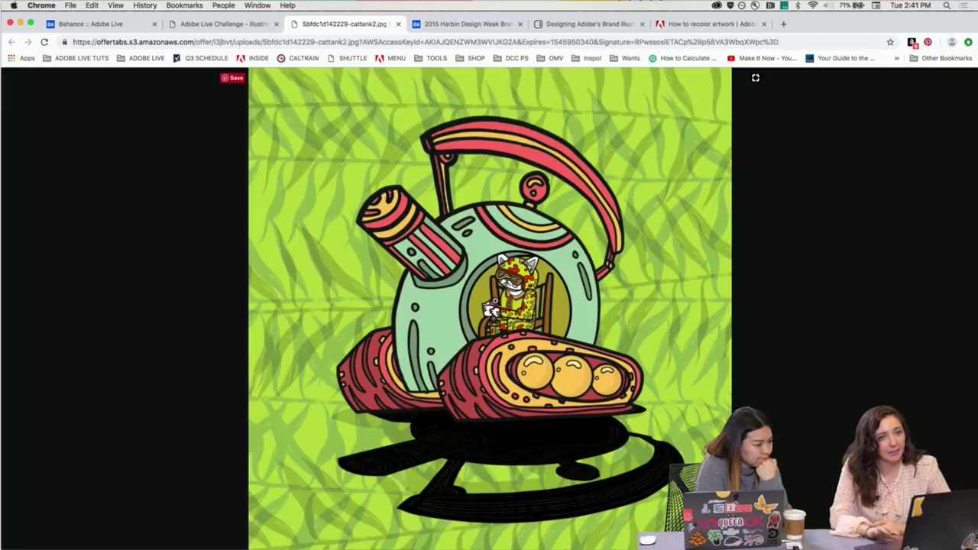
left_click(212, 25)
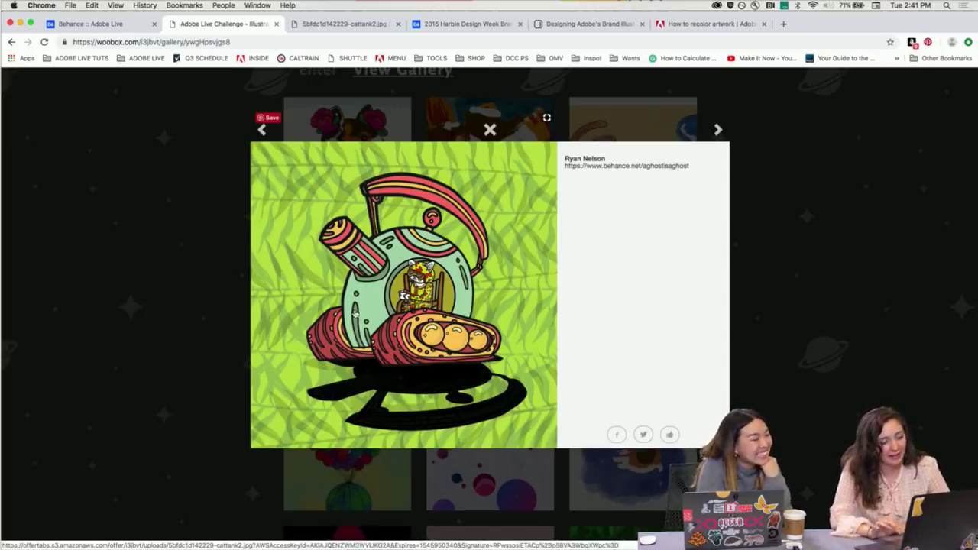
Open the yellow cat-piloted robot artwork full-size in its own tab.
left_click(150, 343)
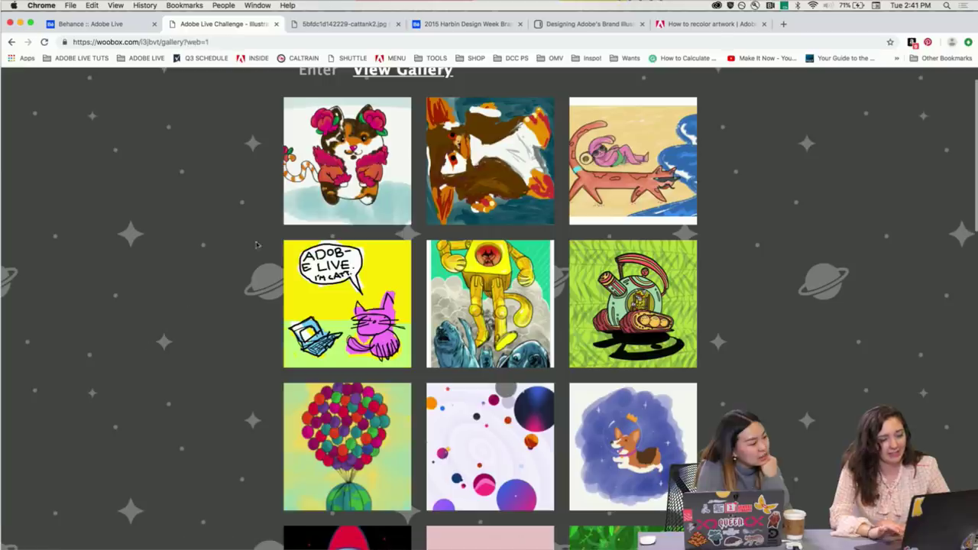
left_click(484, 281)
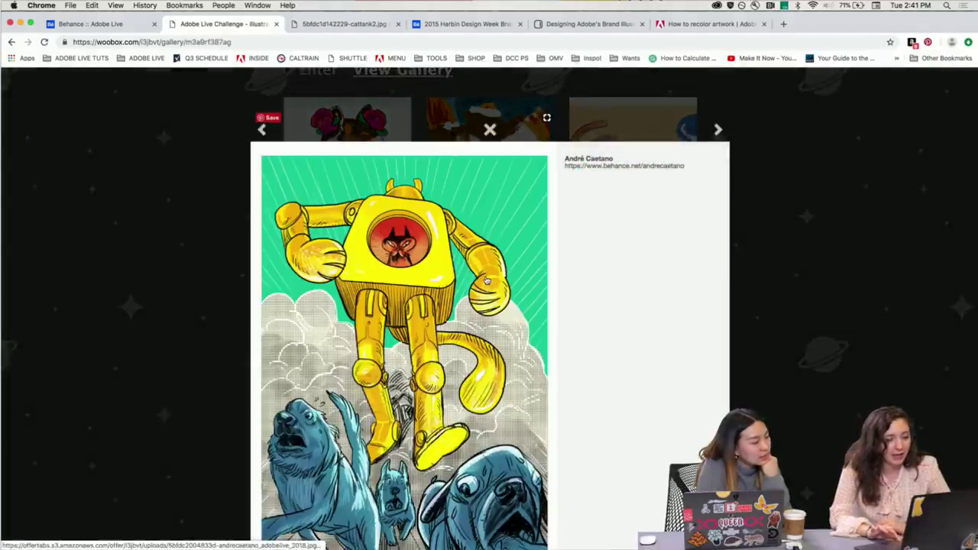
left_click(384, 297)
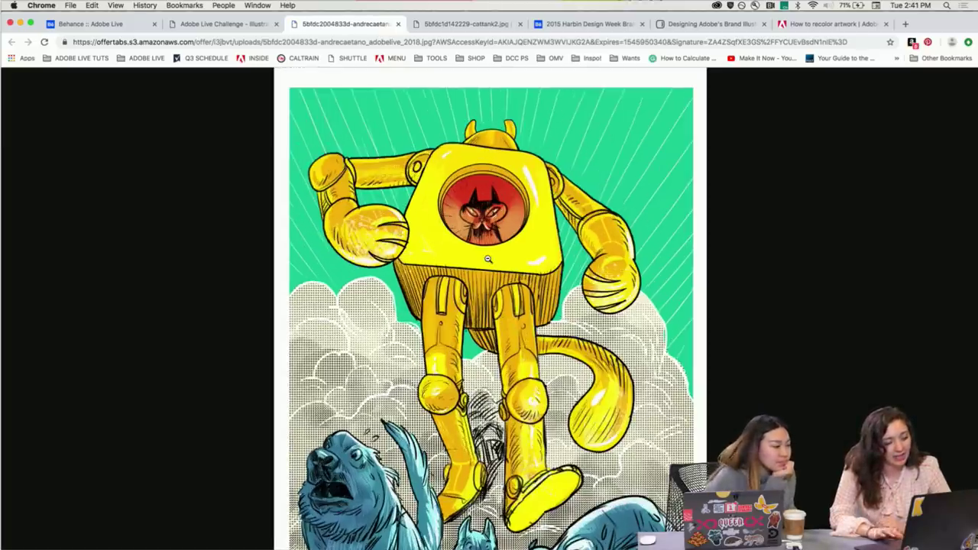
left_click(490, 261)
Scroll and zoom around the robot artwork to examine its details up close.
scroll(334, 189, "down", 3)
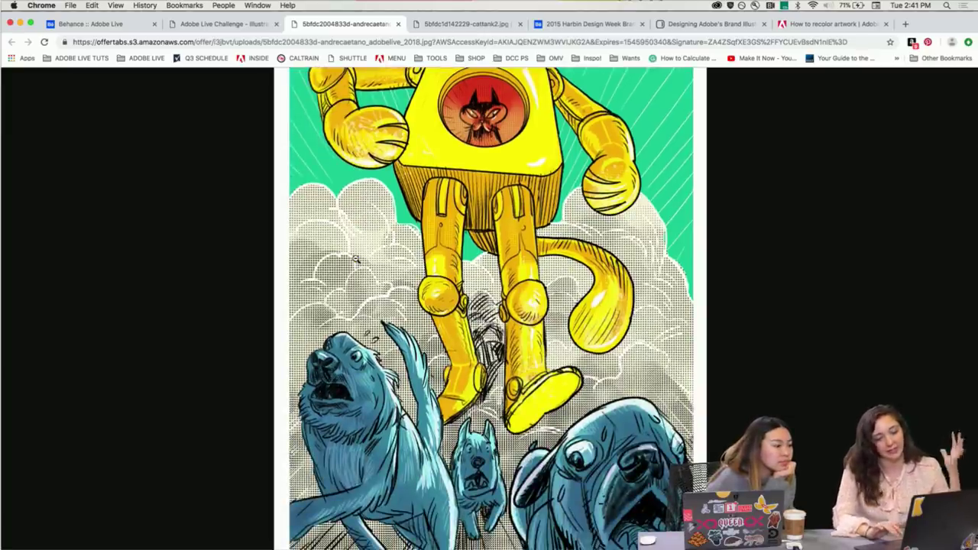
scroll(356, 260, "down", 2)
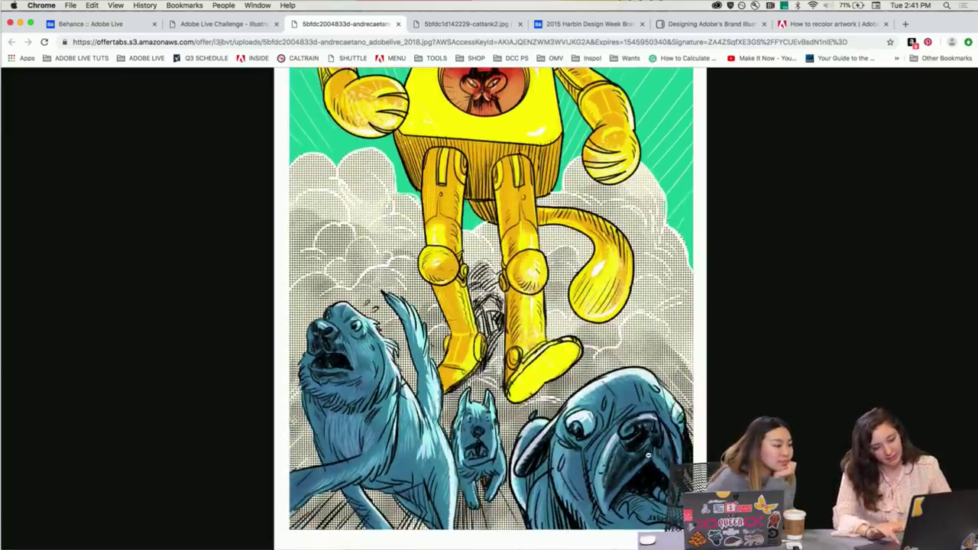
scroll(785, 384, "up", 3)
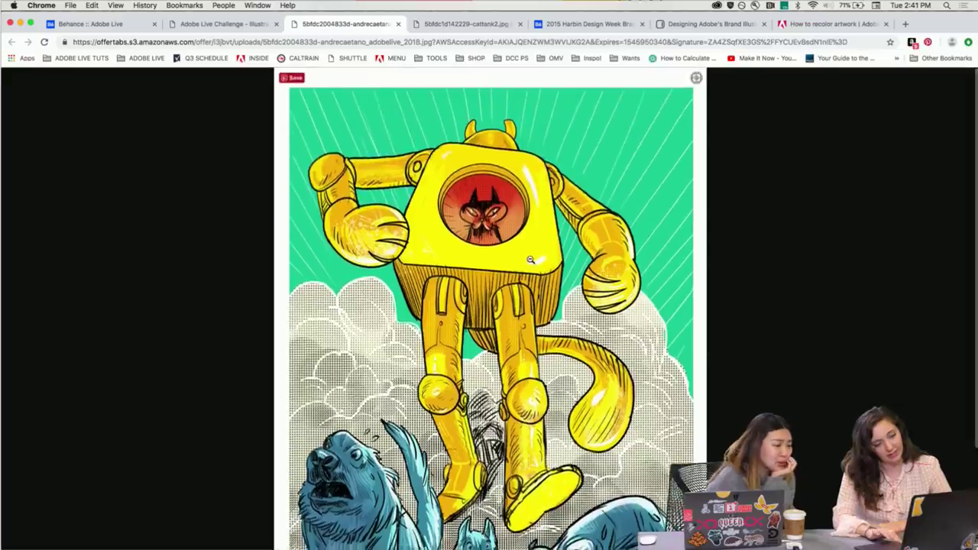
left_click(529, 260)
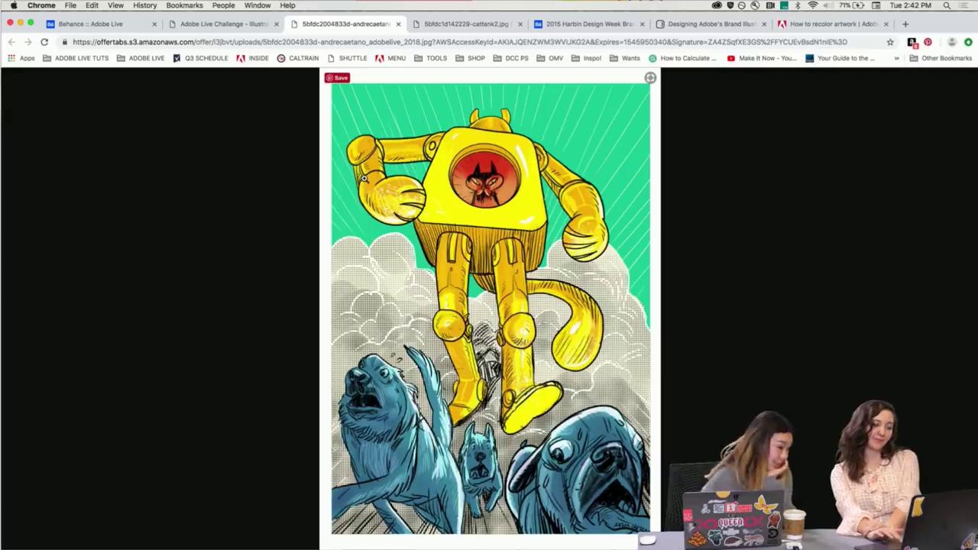
left_click(364, 178)
scroll(388, 305, "up", 2)
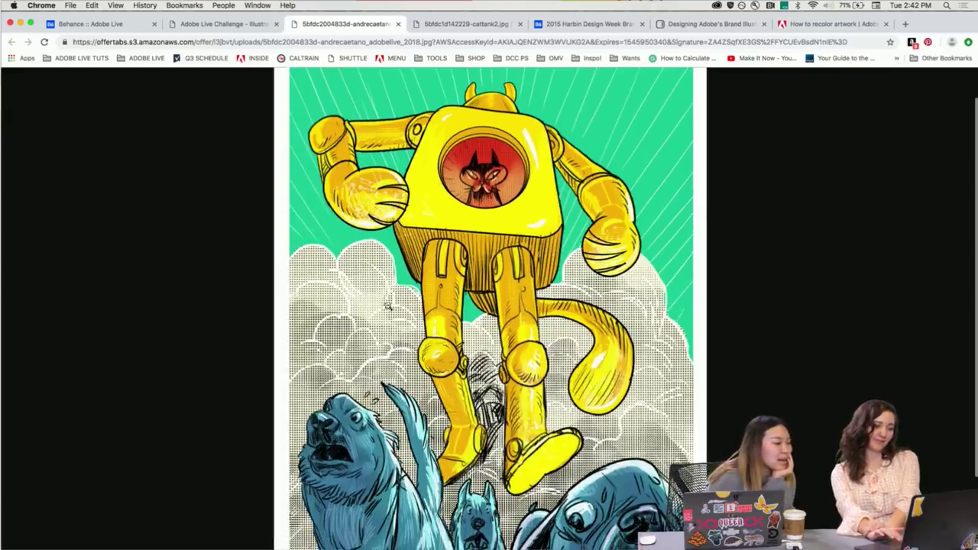
left_click(413, 330)
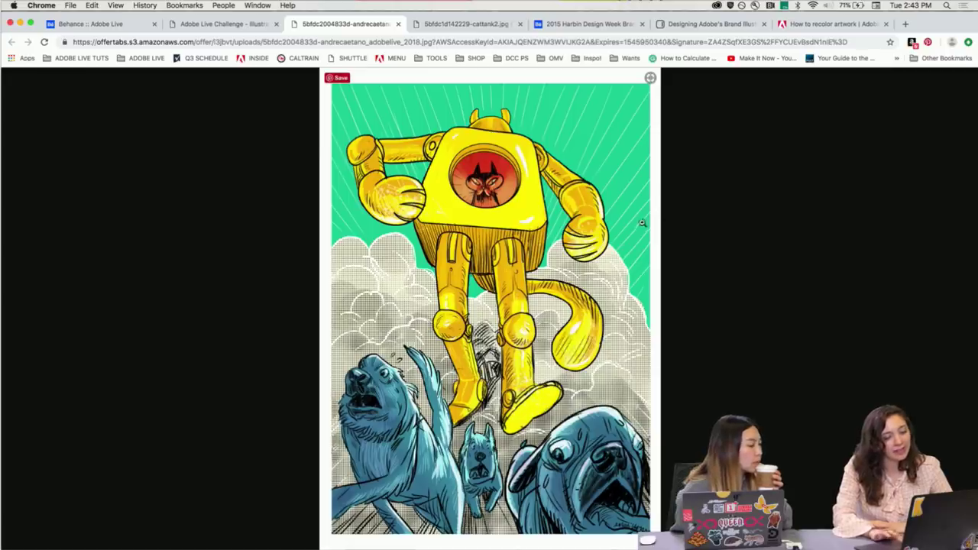
left_click(393, 201)
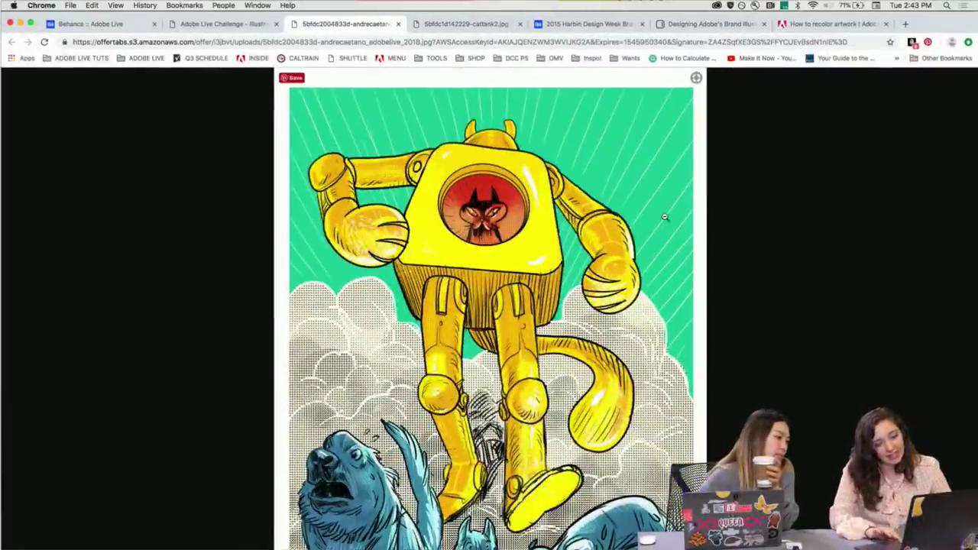
left_click(664, 216)
Open the pink 'ADOBE LIVE. I'M CATT.' cat drawing full-size in a new tab, then return to its entry.
left_click(218, 24)
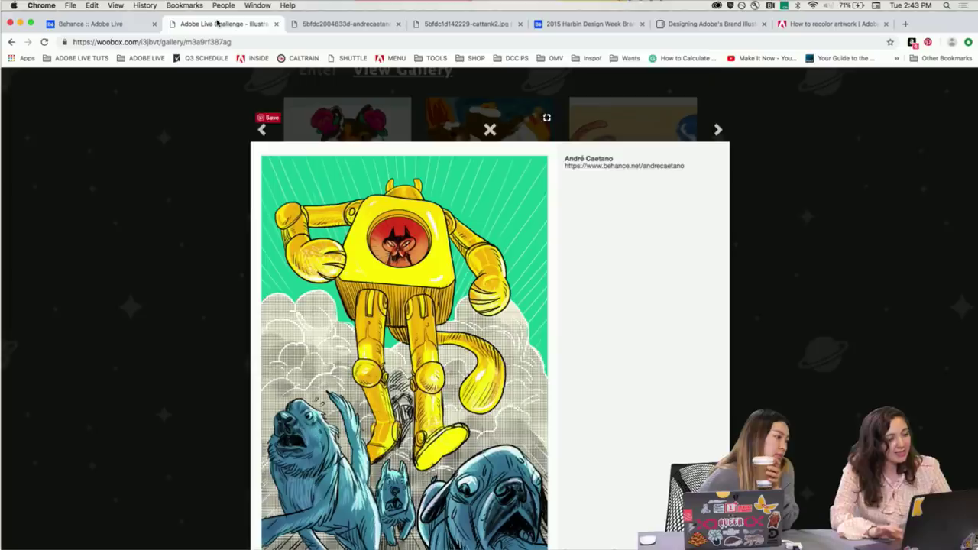
left_click(162, 250)
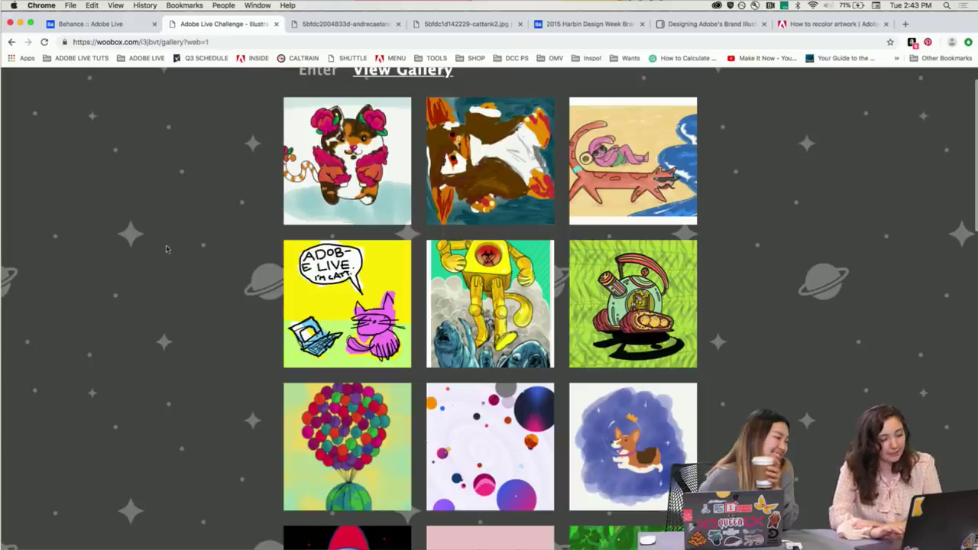
left_click(342, 290)
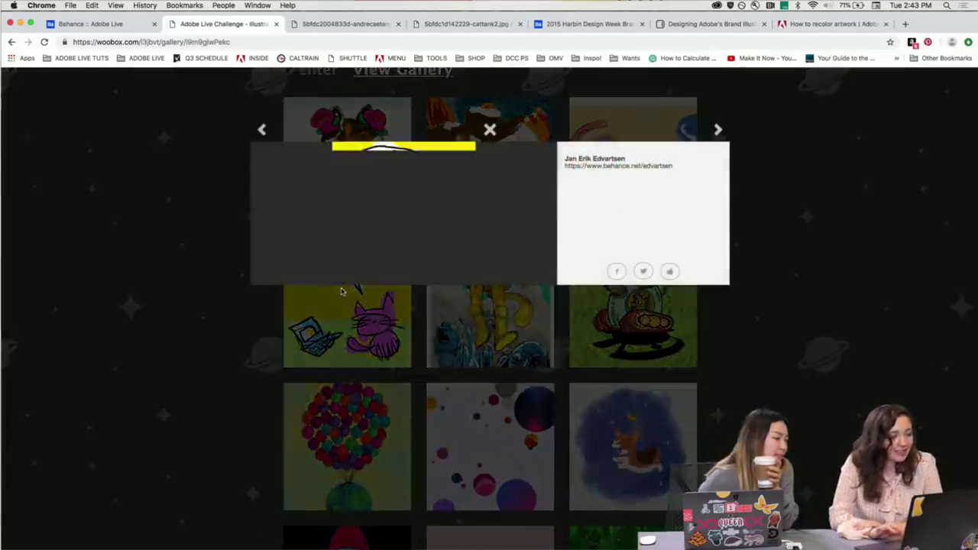
left_click(398, 253)
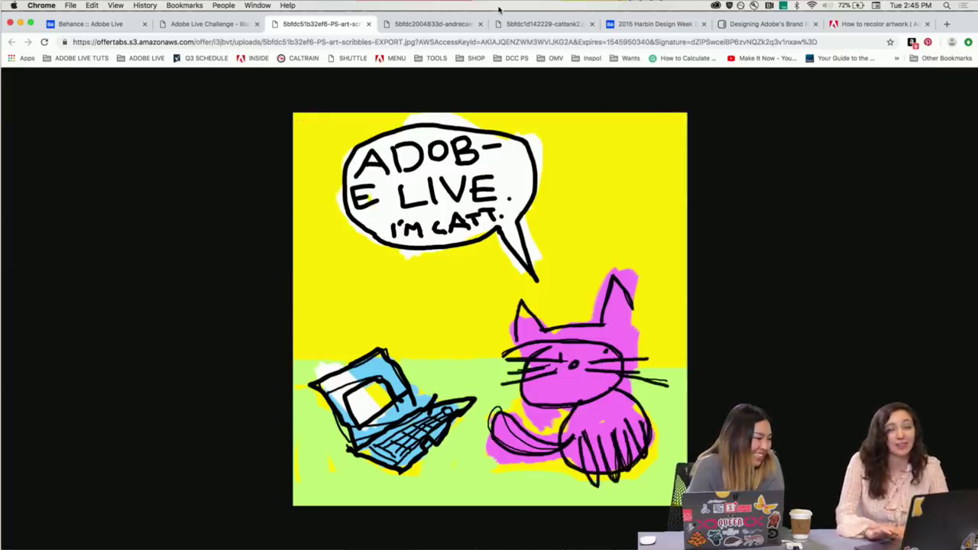
left_click(205, 24)
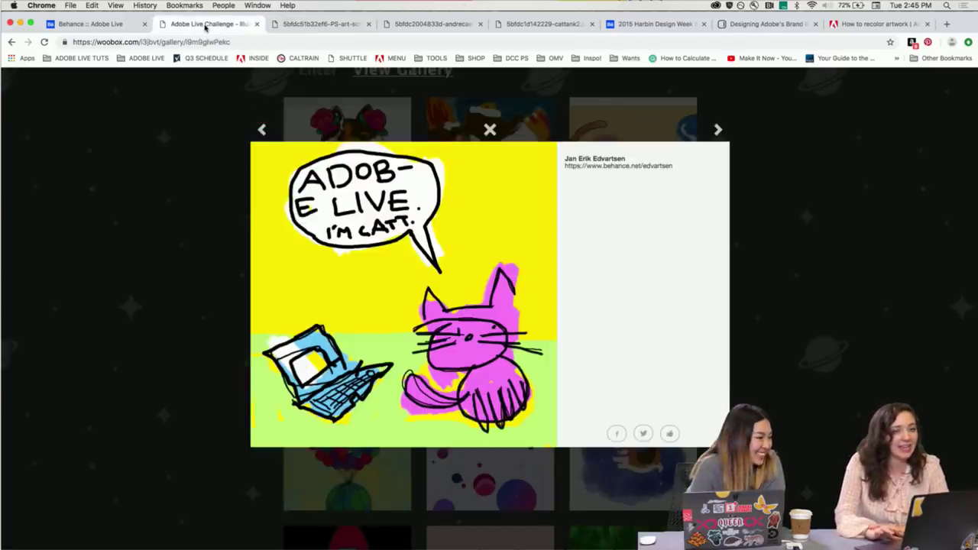
Open the beach-lounging cat drawing full-size in a new tab.
left_click(106, 181)
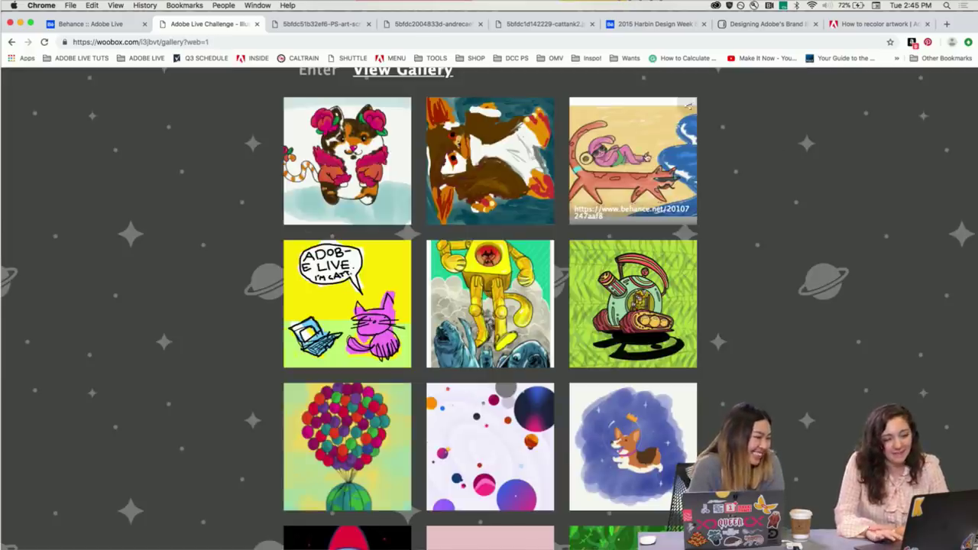
left_click(645, 157)
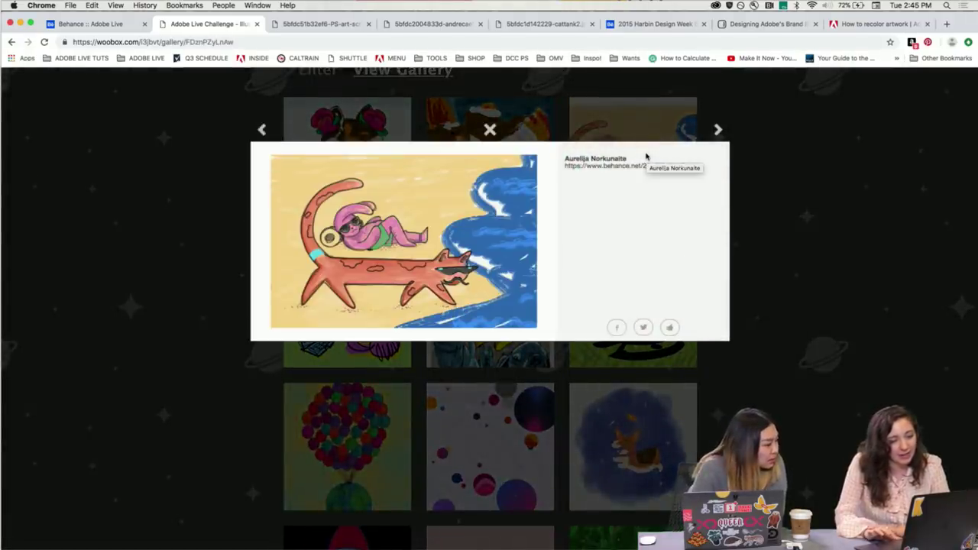
left_click(378, 270)
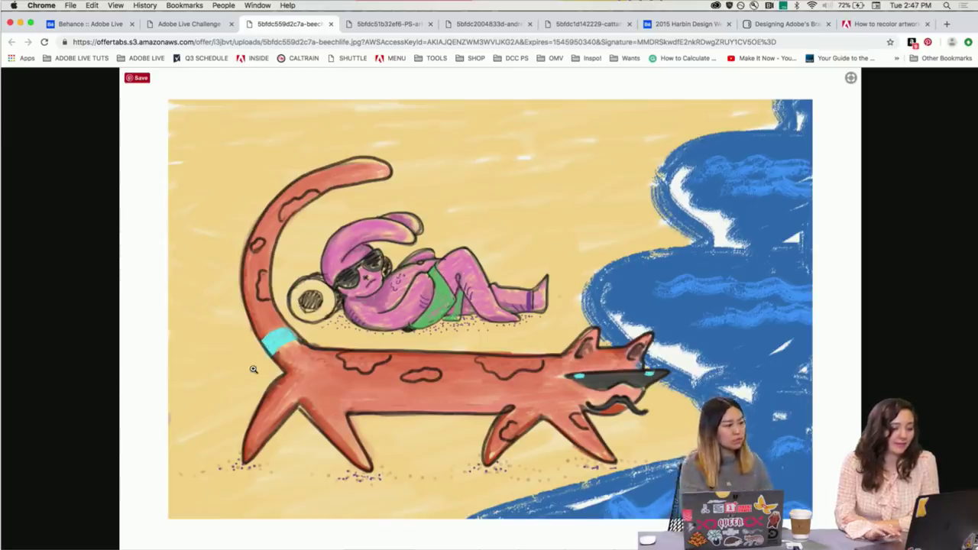
Zoom and scroll through the beach drawing's details, then return to the gallery grid.
left_click(354, 262)
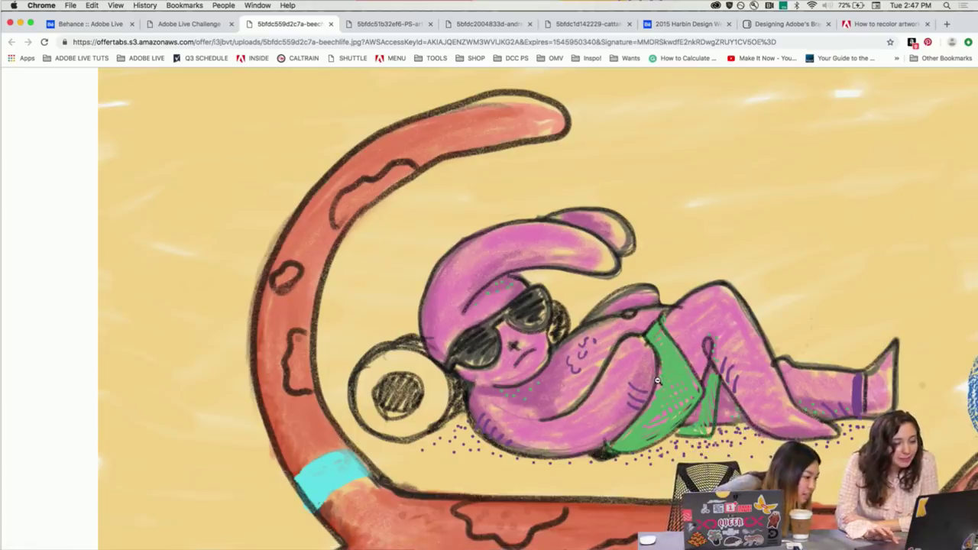
scroll(664, 376, "down", 3)
scroll(663, 375, "down", 5)
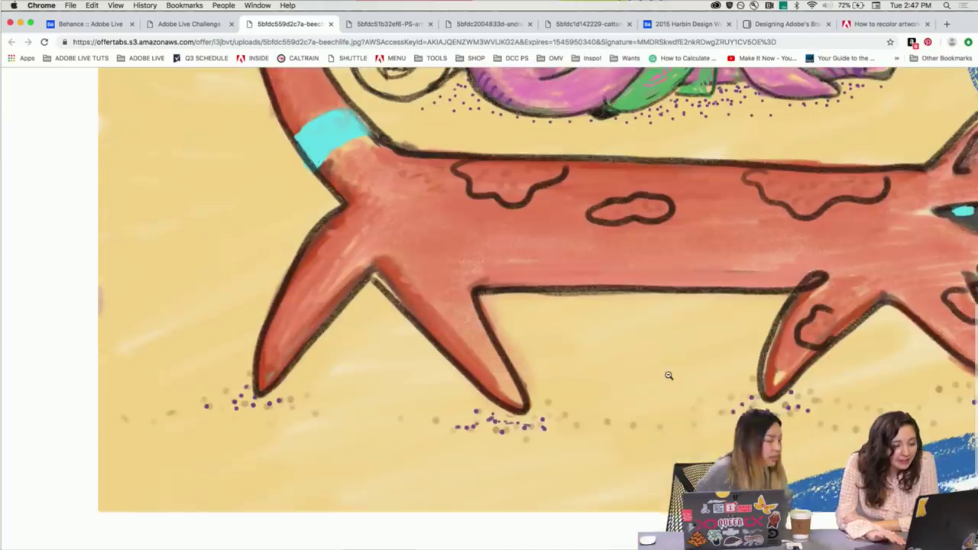
left_click(710, 345)
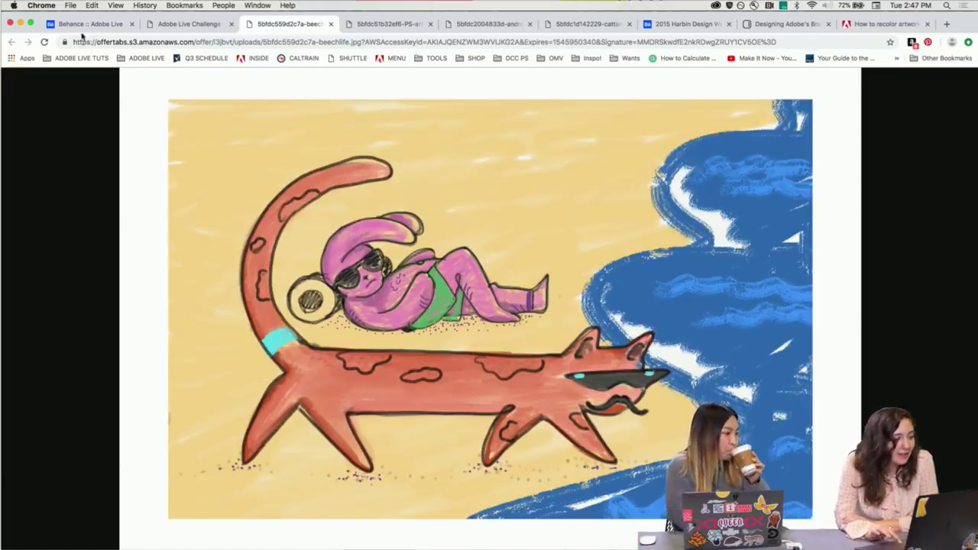
left_click(187, 26)
left_click(226, 213)
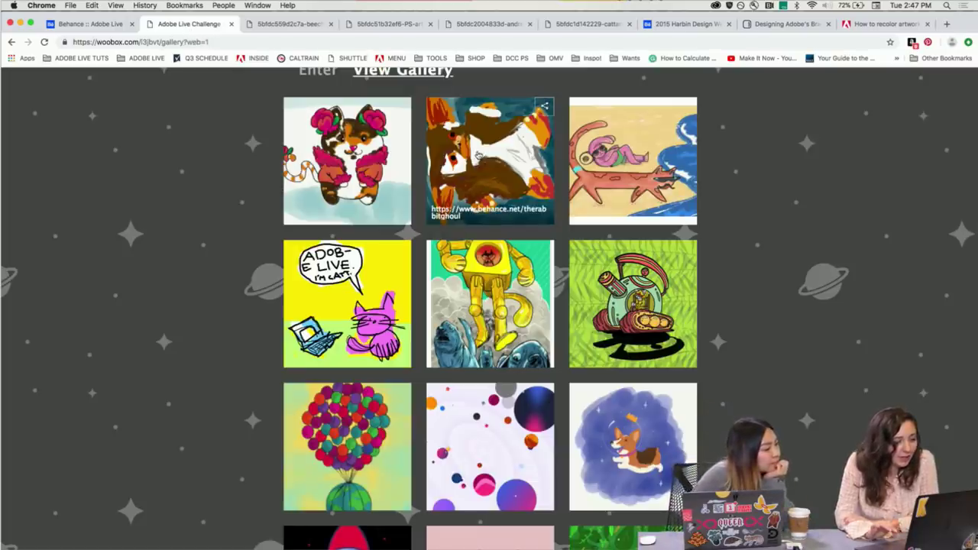
Open the brown creature drawing full-size in a new tab and zoom in and out on it.
left_click(478, 155)
left_click(375, 235)
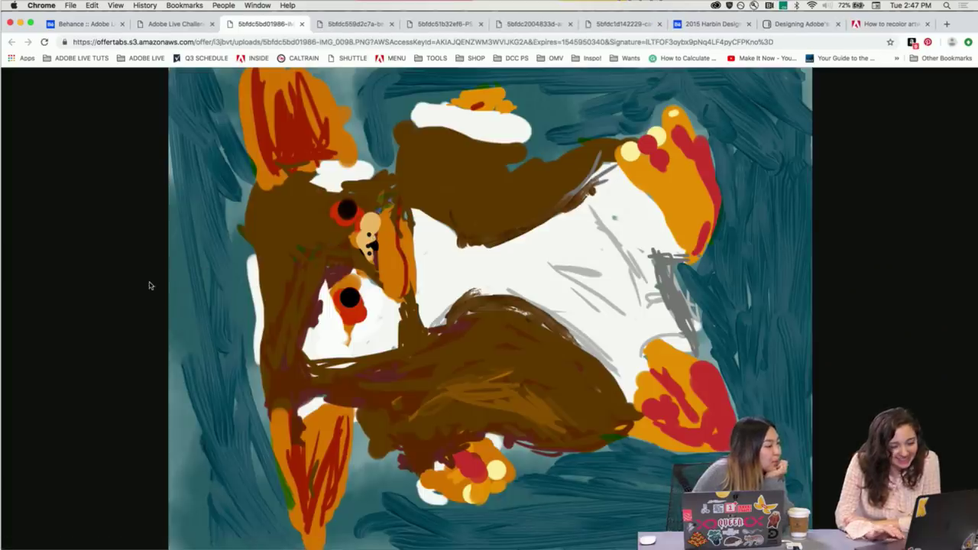
left_click(267, 326)
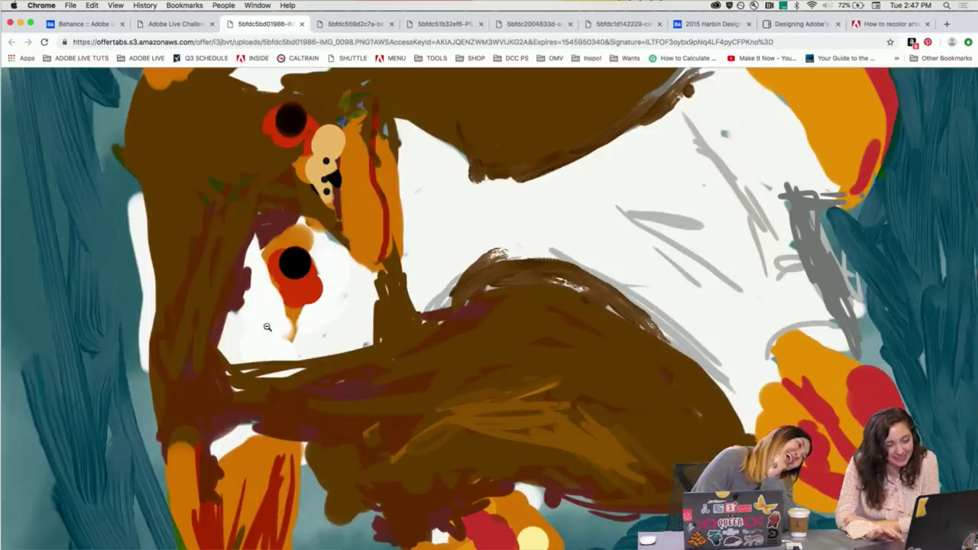
left_click(267, 326)
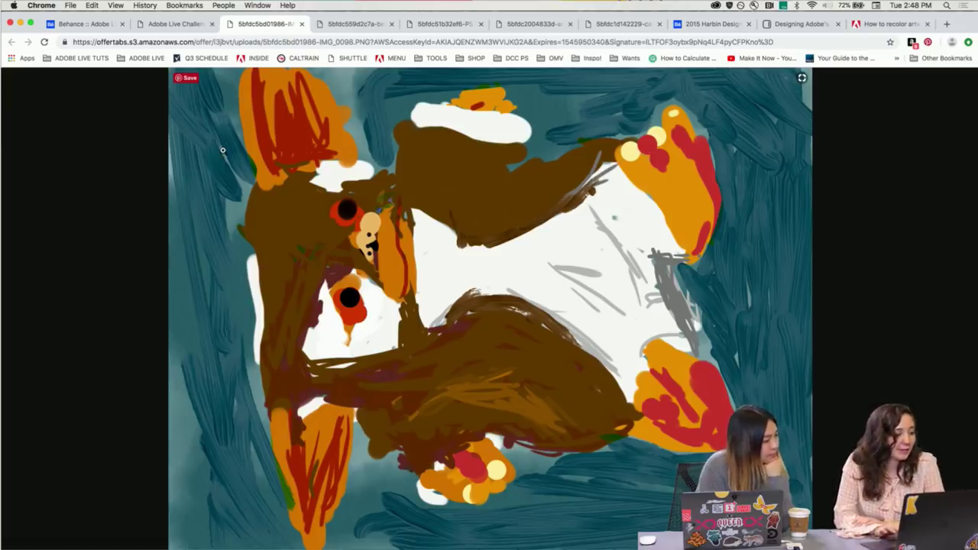
Return to the challenge gallery, close the entry, and reload it to show the newest entries.
left_click(157, 25)
left_click(129, 178)
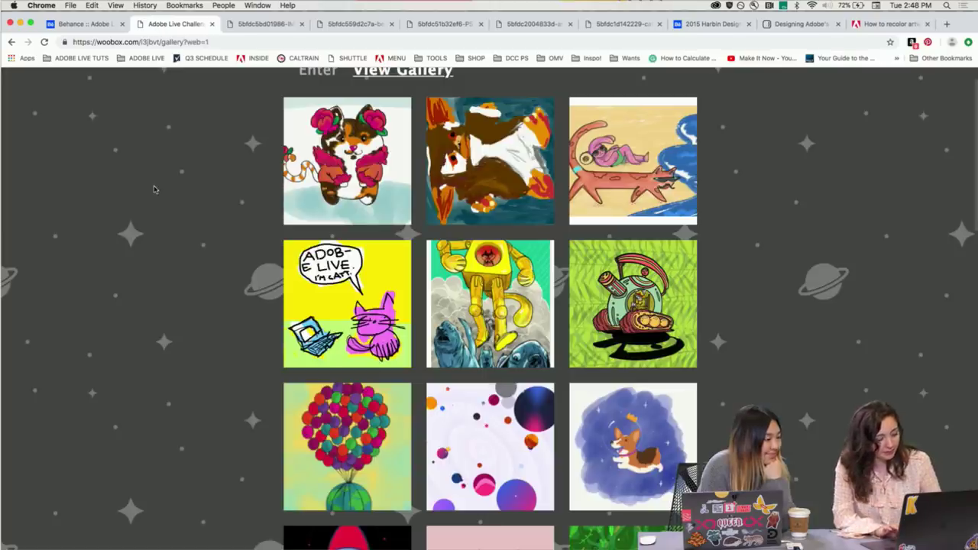
key("super+r")
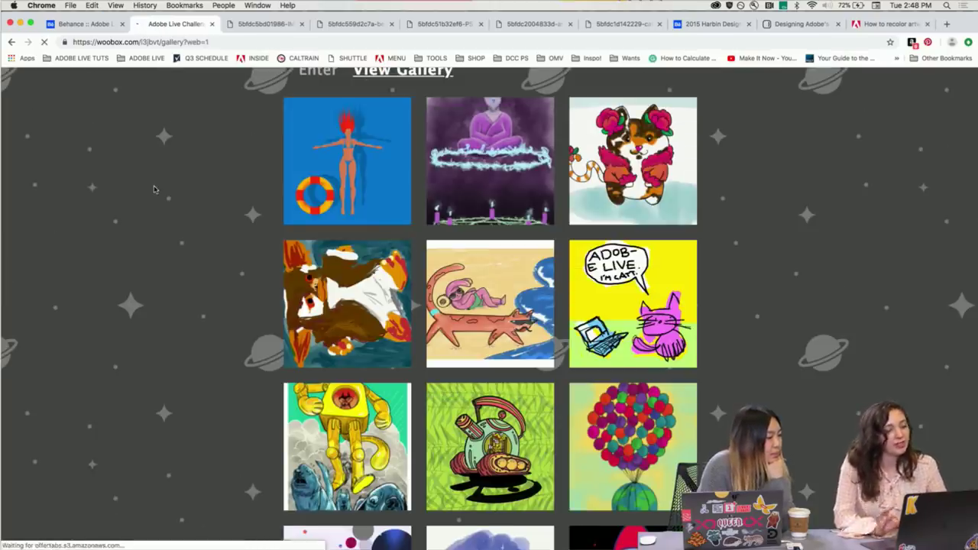
scroll(256, 145, "down", 2)
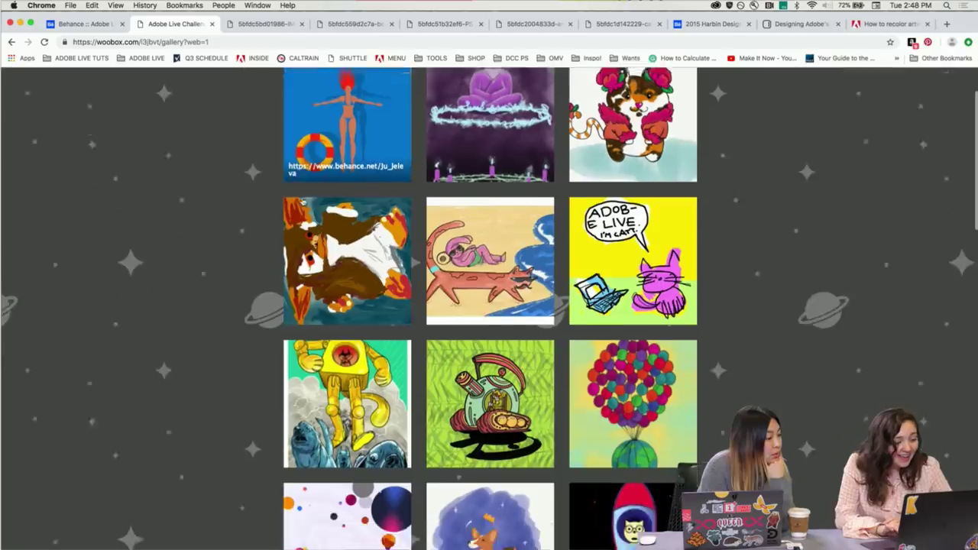
scroll(303, 202, "up", 2)
Open the calico cat with pink peonies image full-size in a new tab, then return to the gallery grid.
left_click(334, 225)
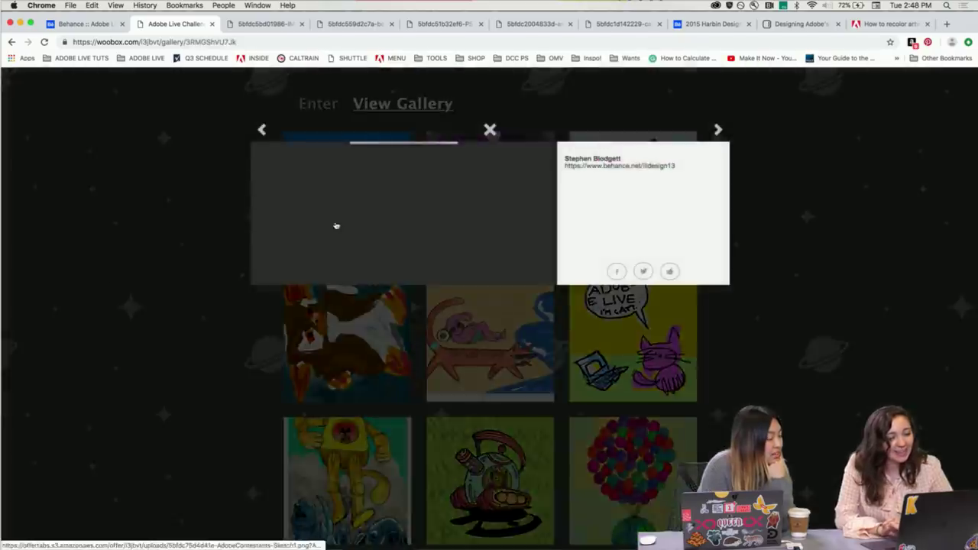
left_click(108, 331)
left_click(632, 168)
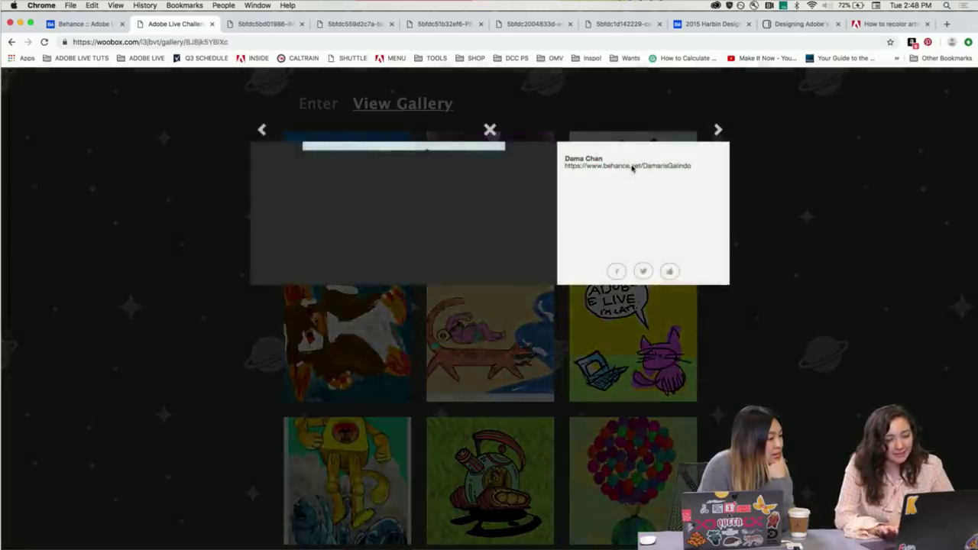
left_click(402, 256)
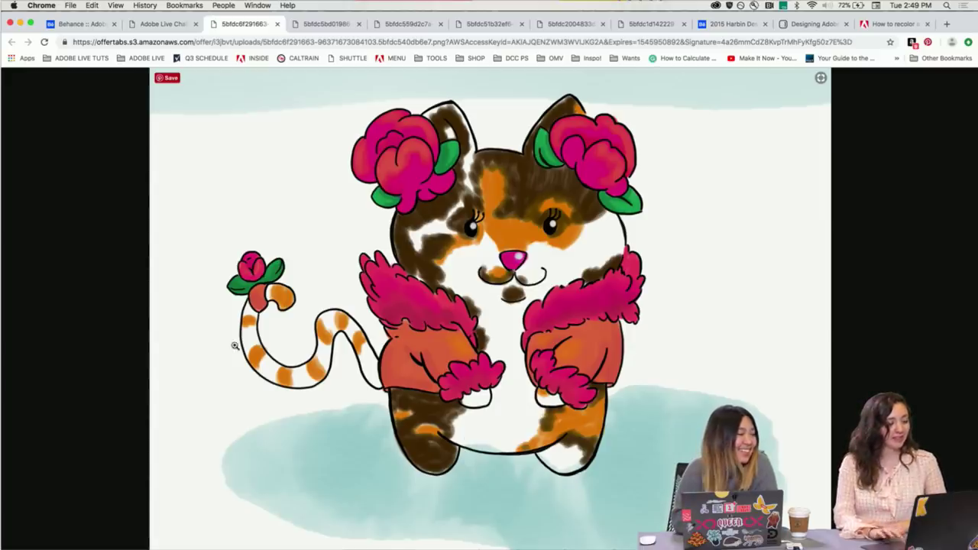
left_click(158, 24)
left_click(127, 235)
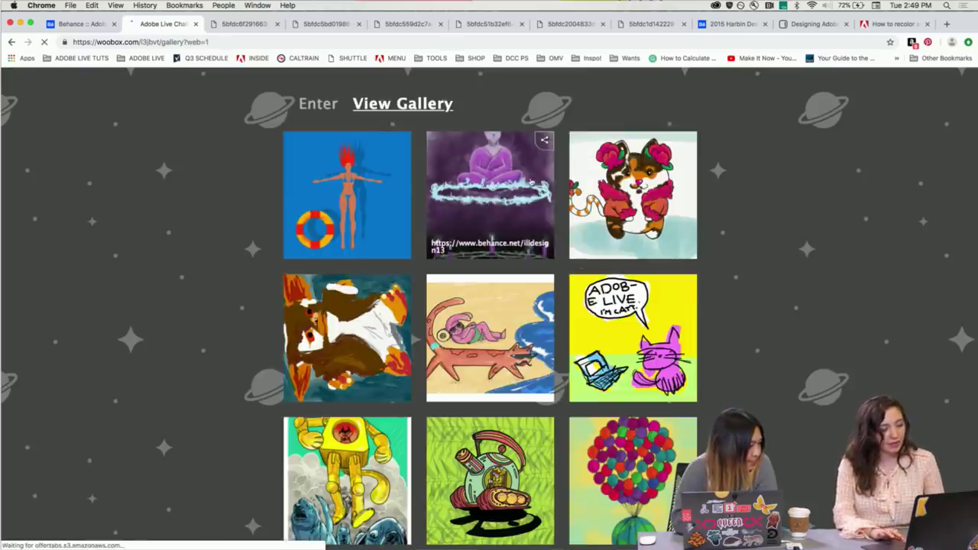
Open the meditating purple cat-and-candles image full-size in a new tab, then switch back to the gallery.
left_click(490, 170)
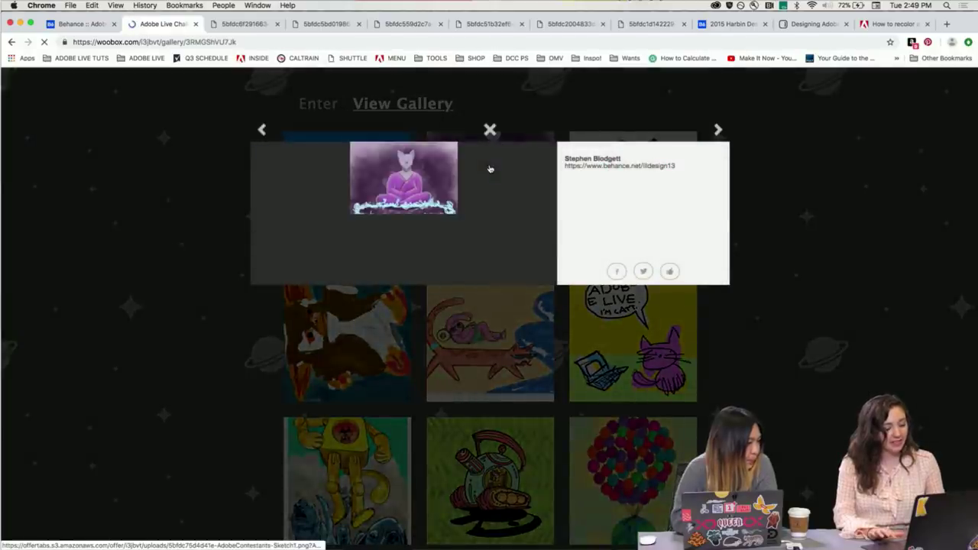
left_click(401, 240)
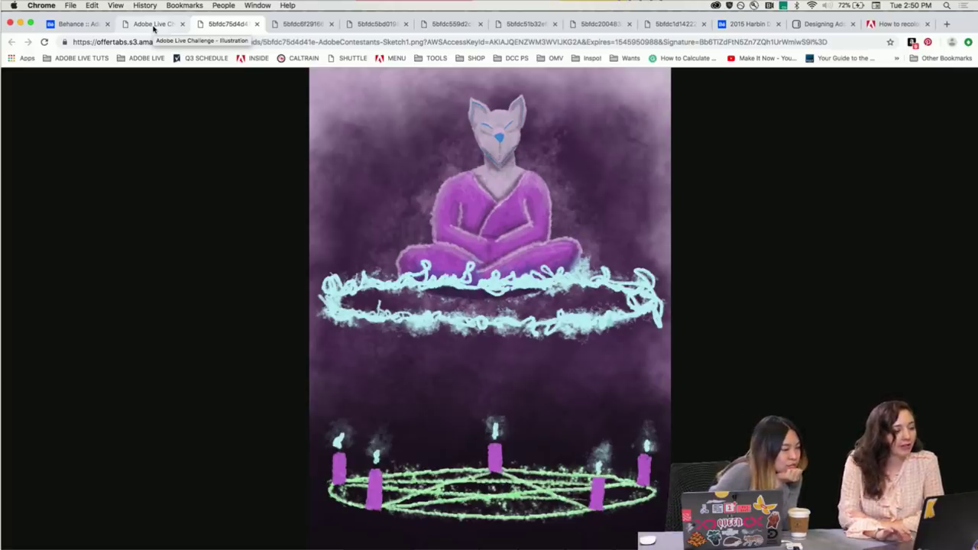
left_click(153, 28)
View the purple figure's sketch entry, then its finished entry, closing each preview afterwards.
left_click(112, 221)
scroll(170, 306, "down", 10)
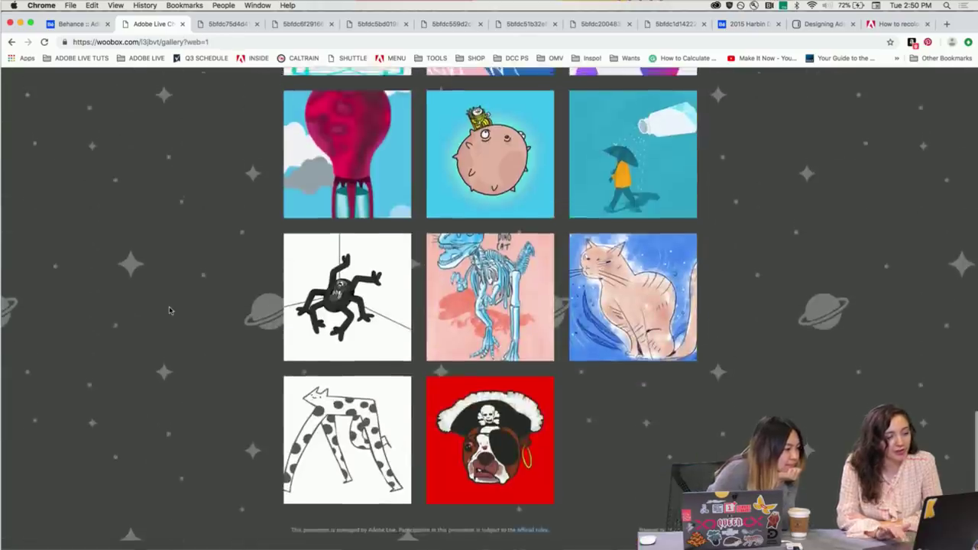
scroll(171, 311, "up", 3)
scroll(213, 258, "up", 3)
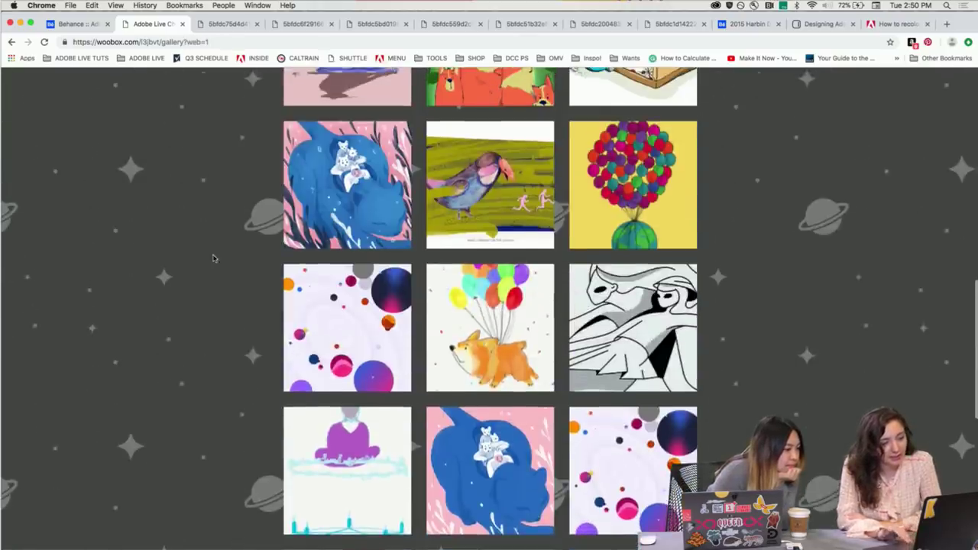
scroll(213, 258, "down", 3)
left_click(316, 306)
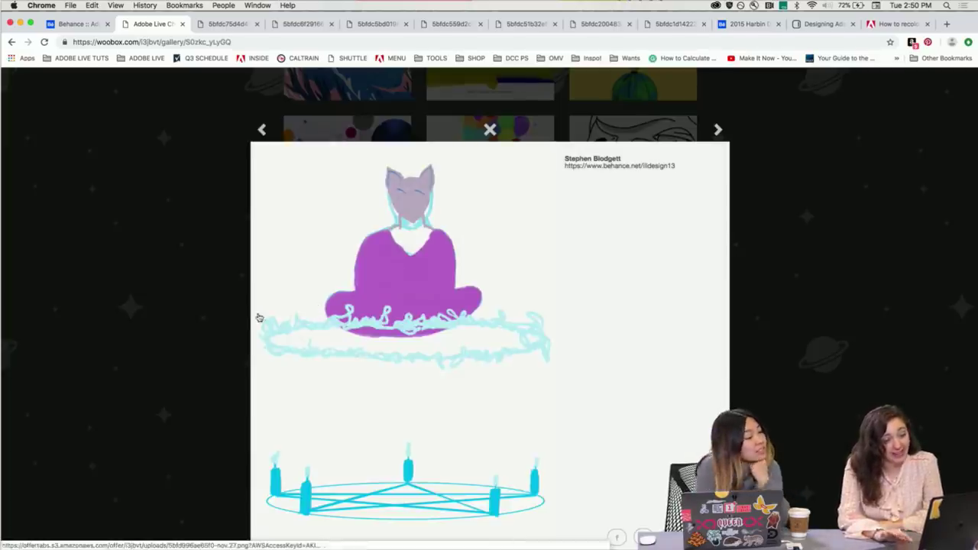
left_click(75, 219)
left_click(494, 174)
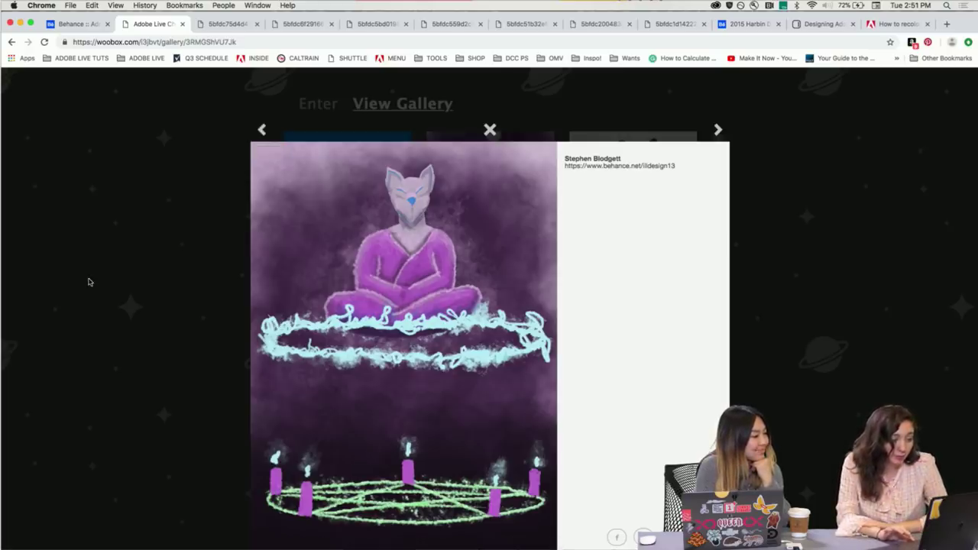
left_click(102, 245)
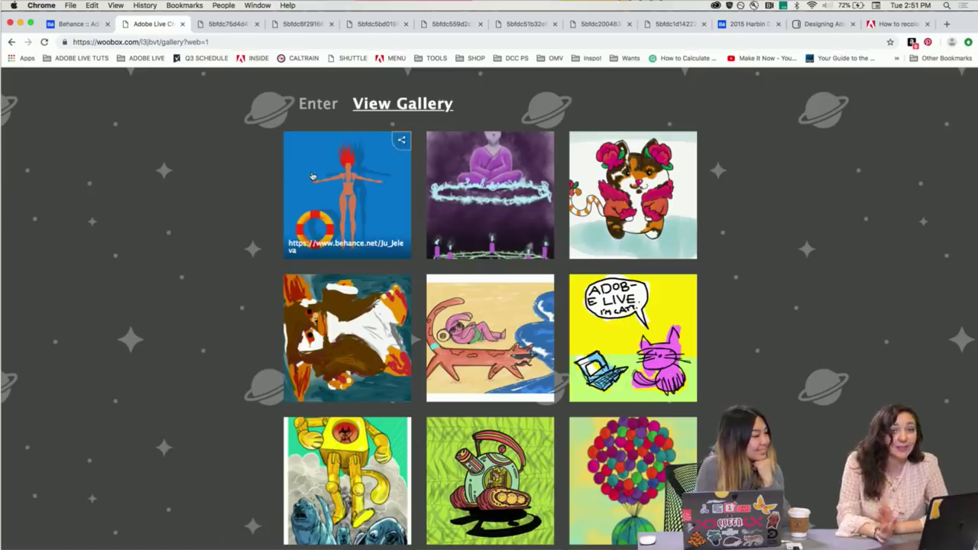
Open the red-haired swimmer with life ring image full-size, zoom in and out, then return to the grid.
left_click(340, 175)
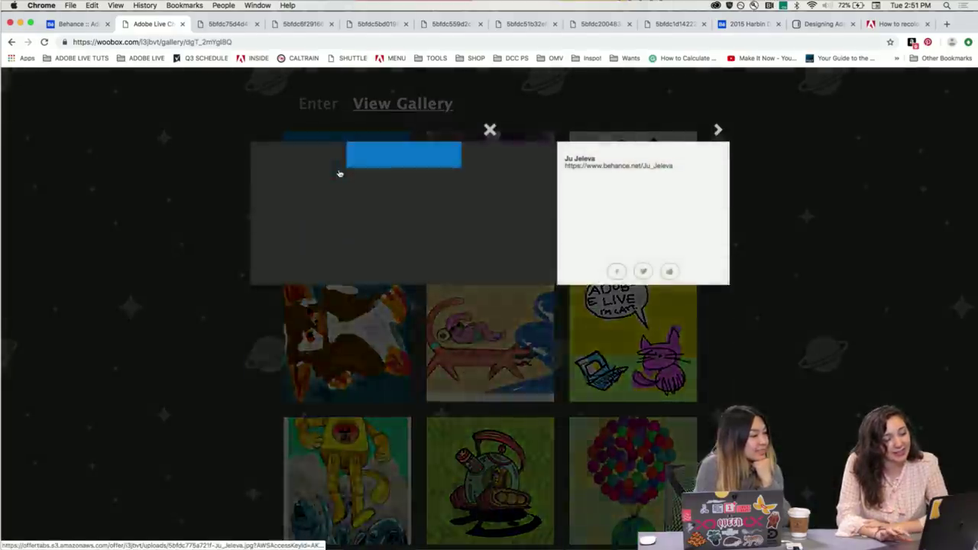
left_click(403, 306)
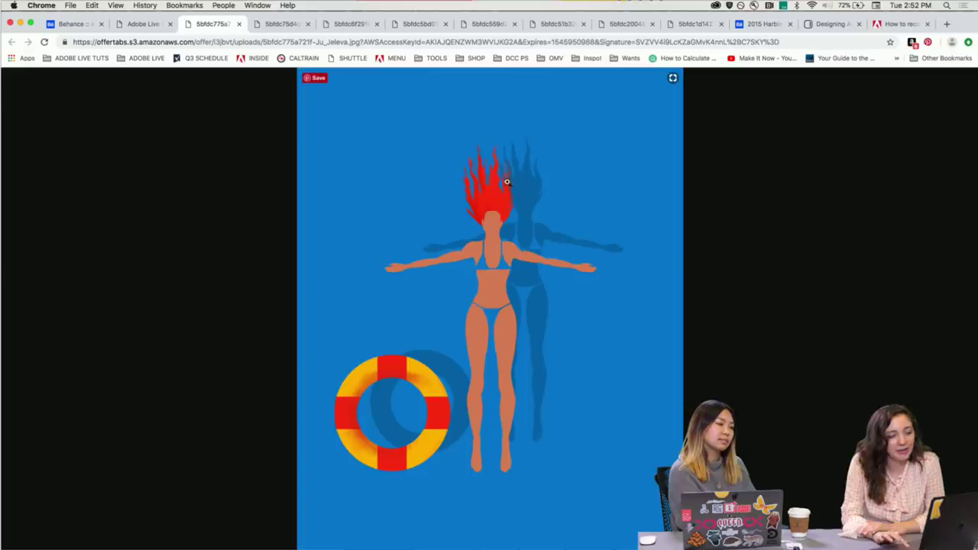
left_click(452, 257)
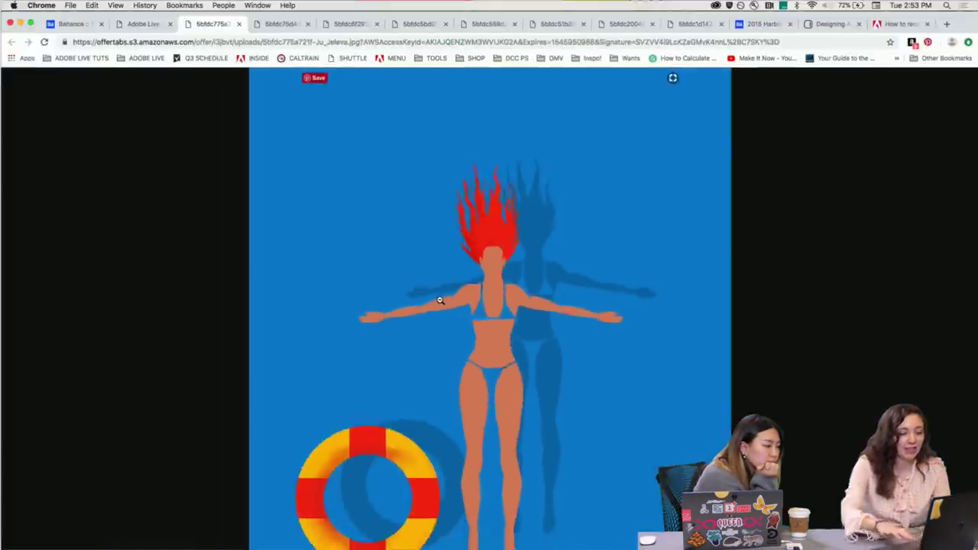
left_click(316, 419)
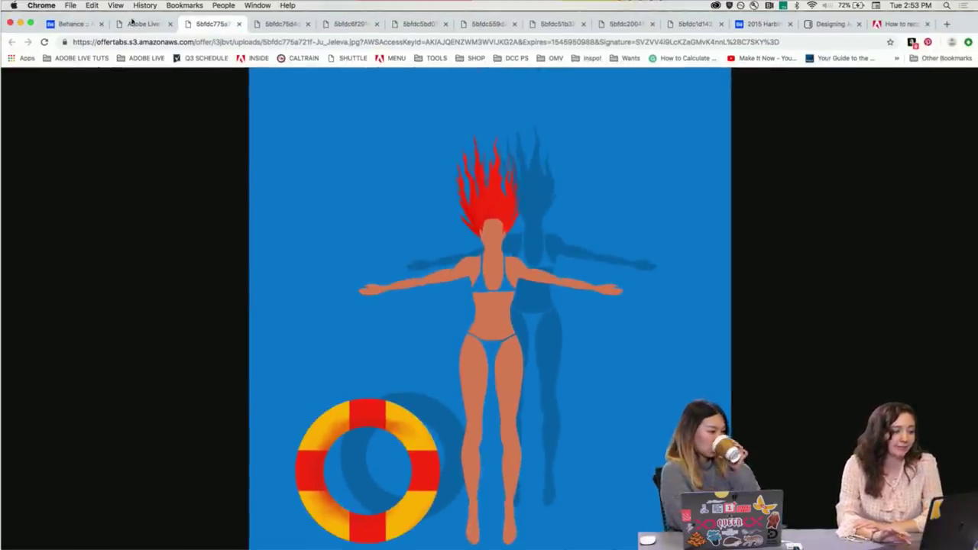
left_click(135, 25)
left_click(114, 199)
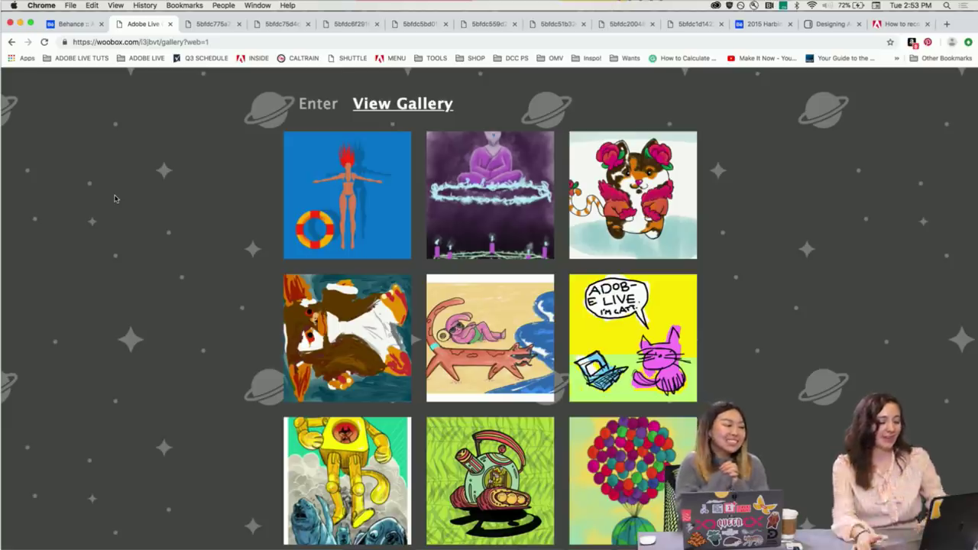
scroll(114, 195, "down", 2)
scroll(111, 264, "up", 2)
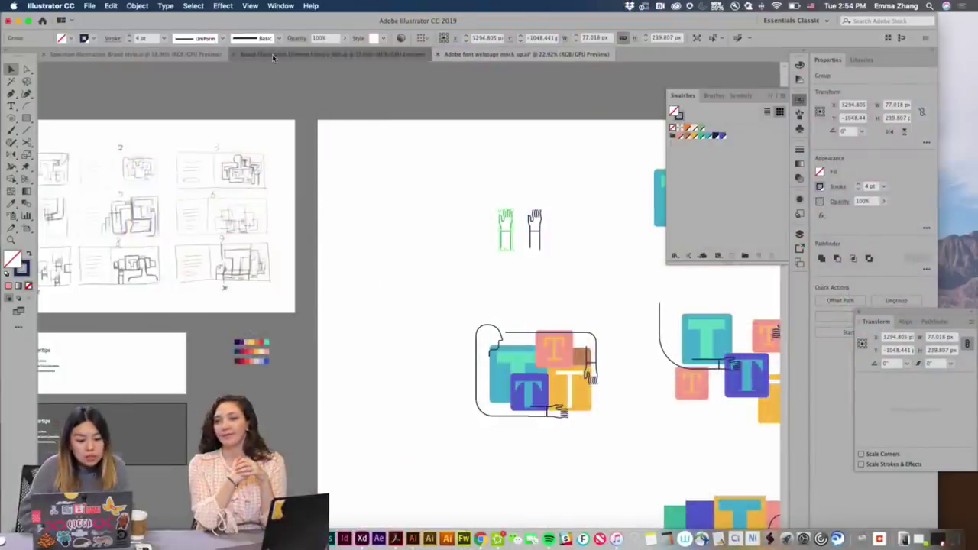
Switch to the Spectrum Illustration_Brand style.ai document and select the yellow textured strip on the dark artboard.
left_click(238, 55)
left_click(179, 55)
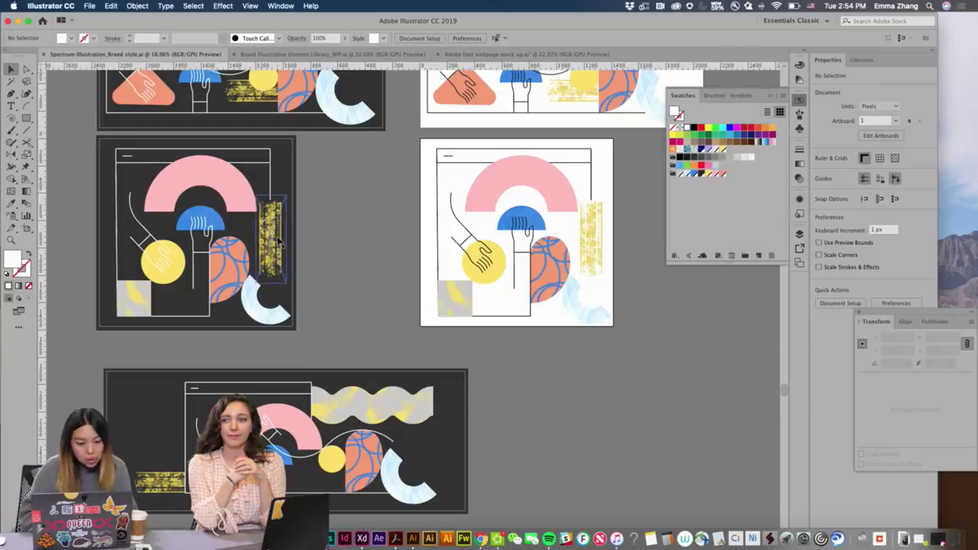
scroll(278, 242, "up", 2)
left_click(278, 243)
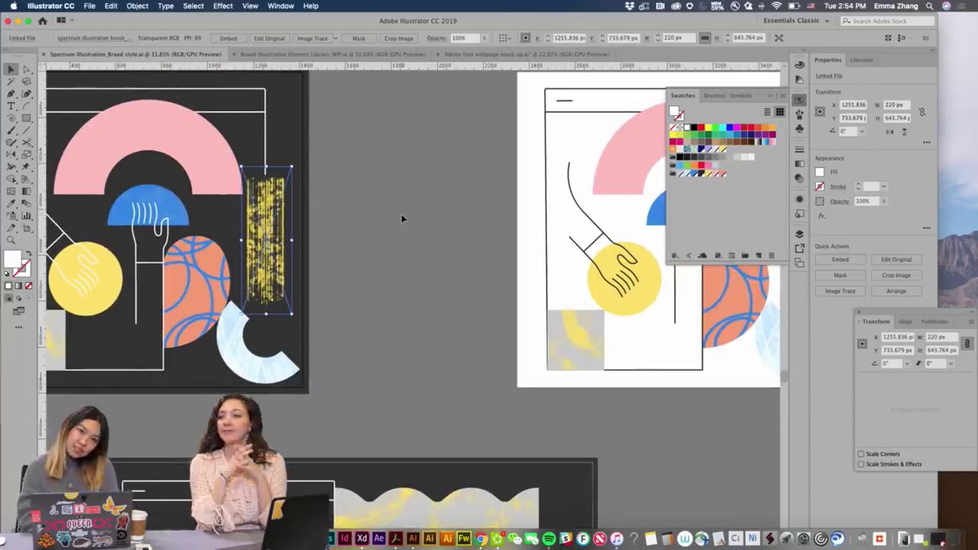
scroll(377, 275, "left", 5)
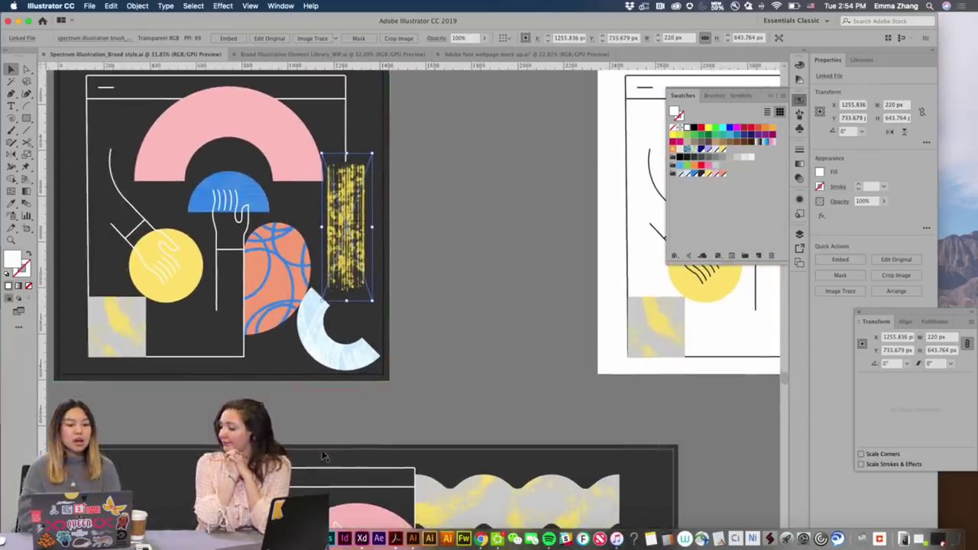